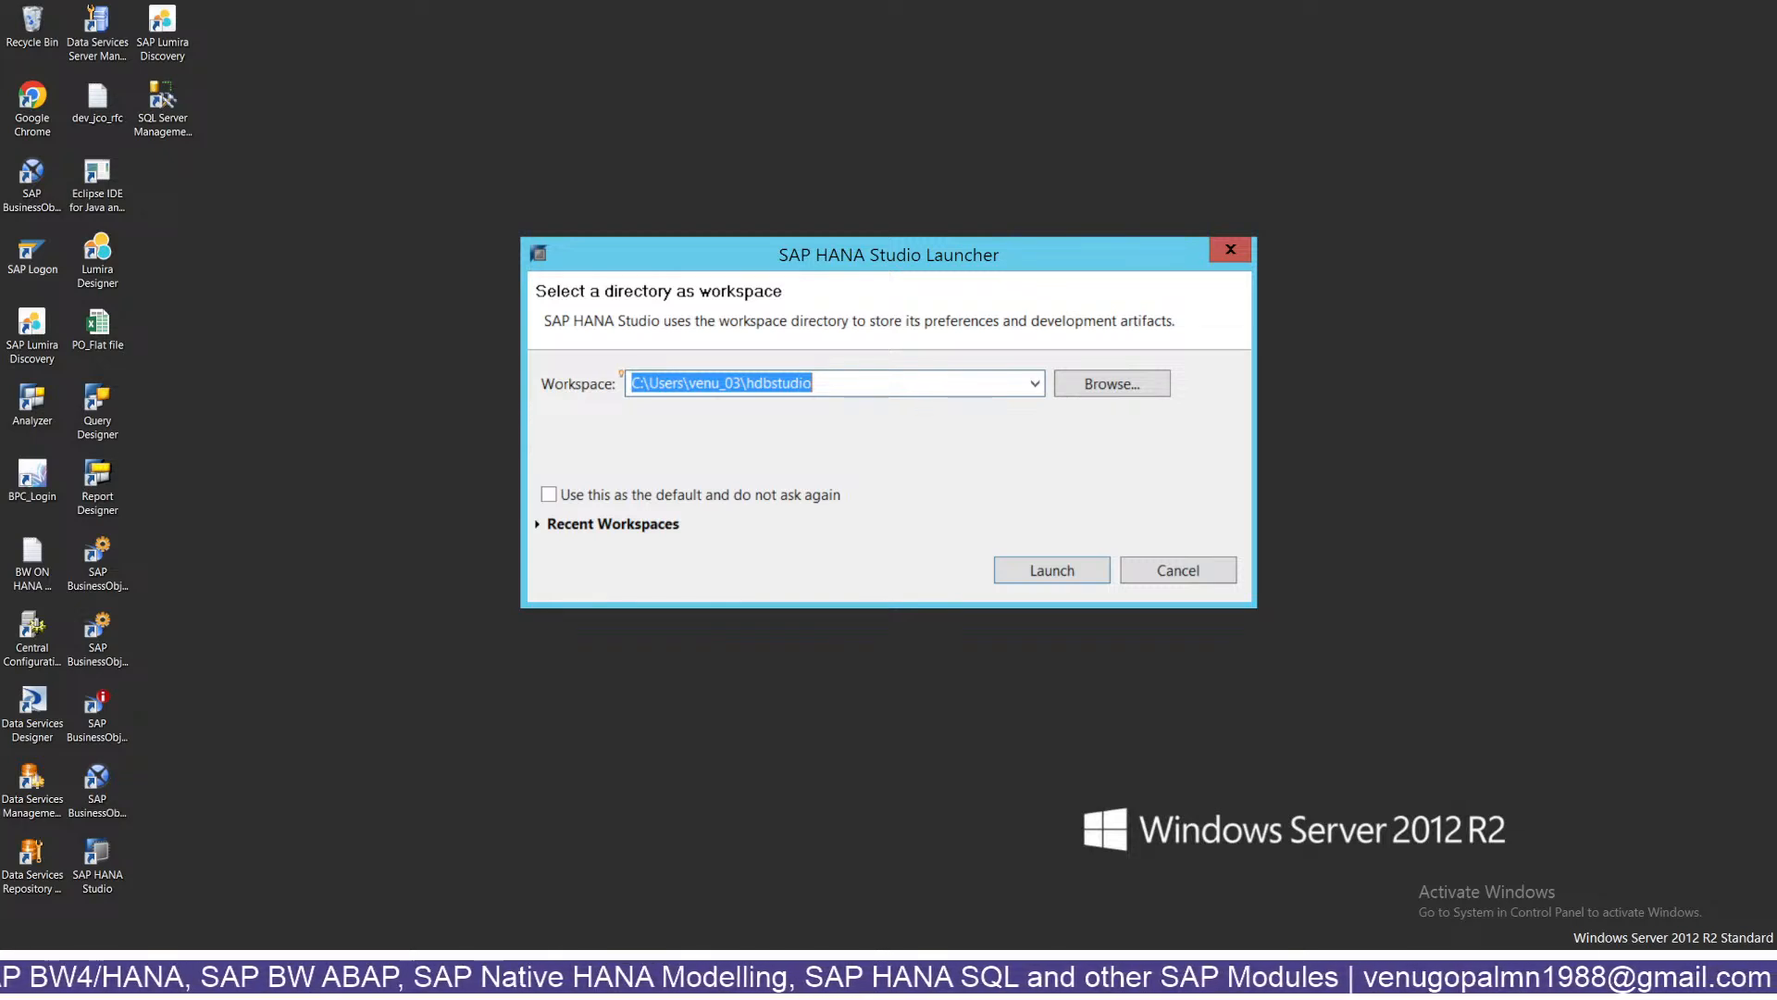
Launch the studio with the proposed workspace and close all open editor tabs.
click(1044, 577)
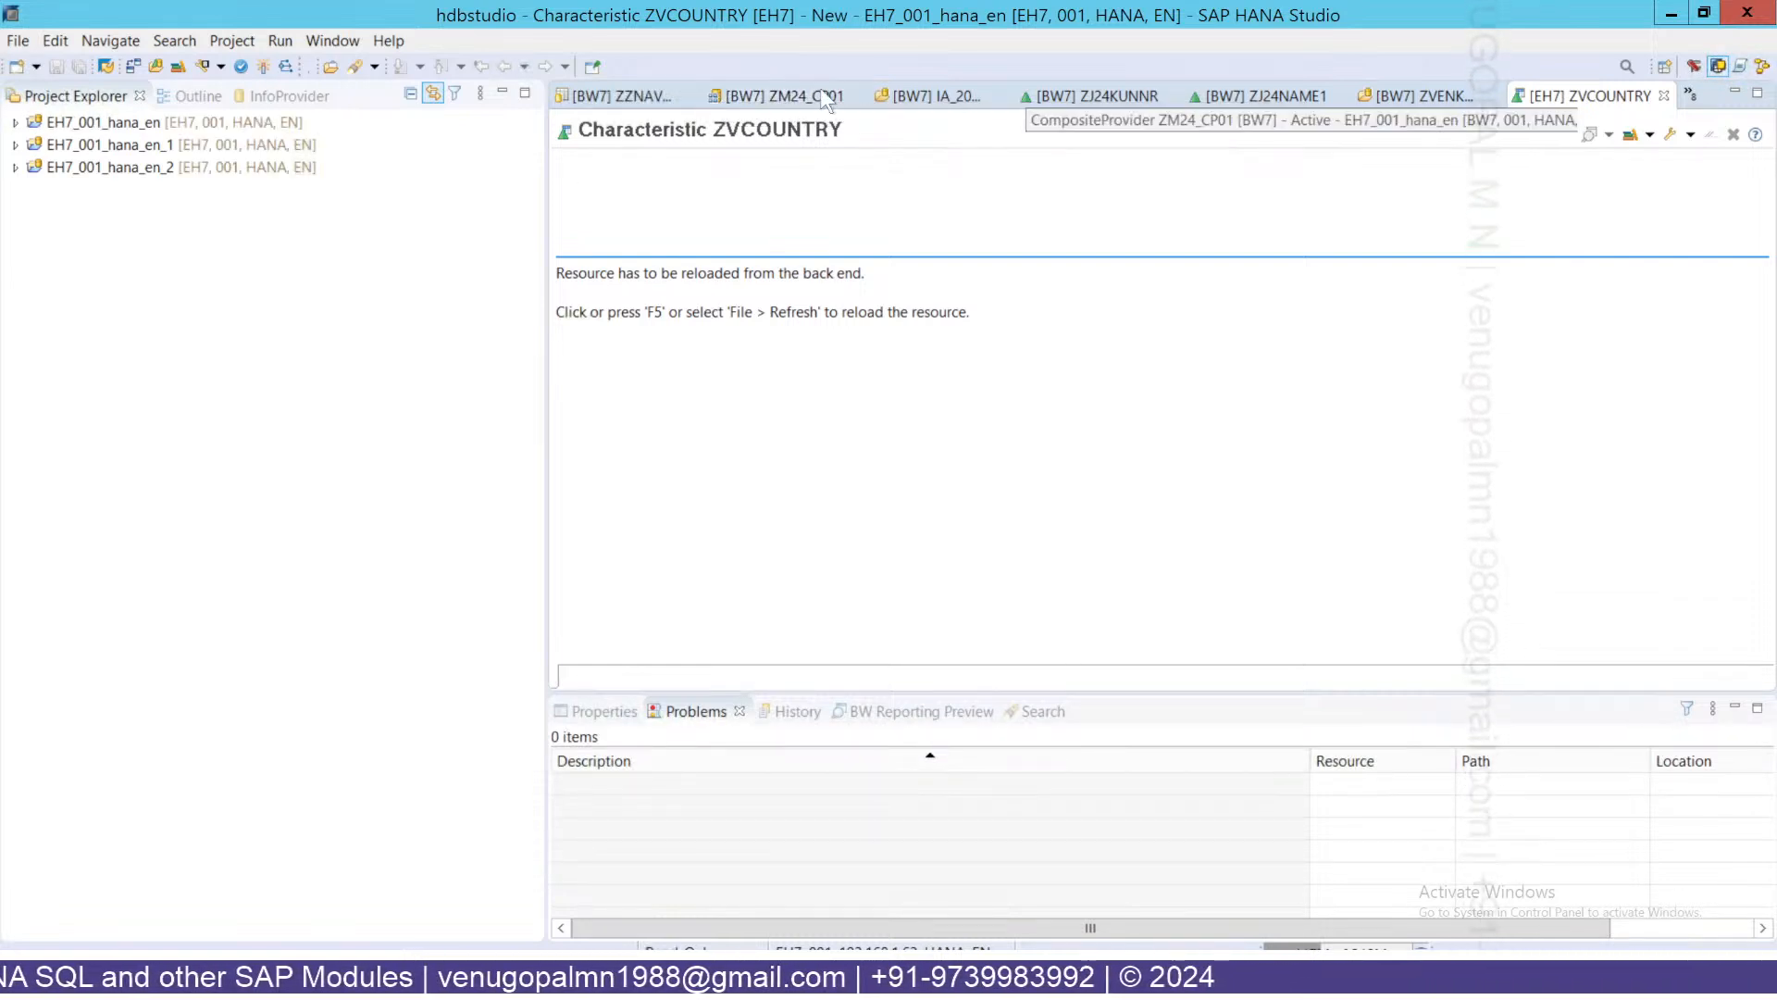
right_click(1114, 93)
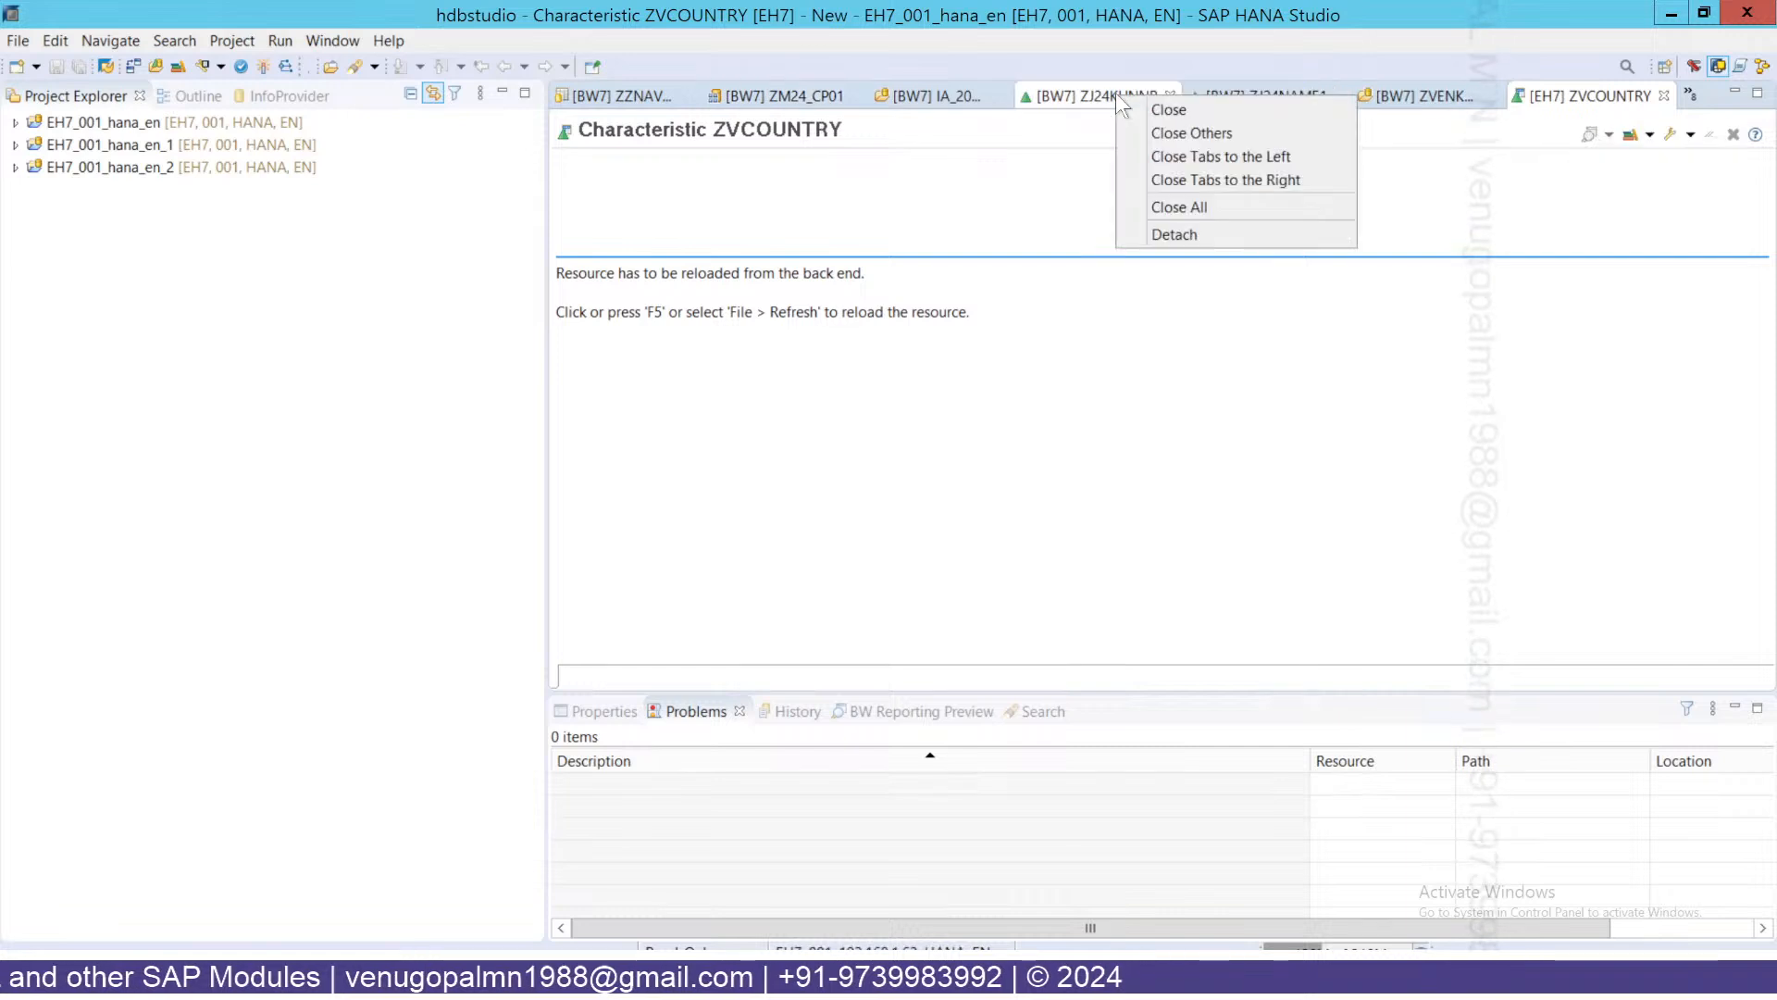
click(1176, 206)
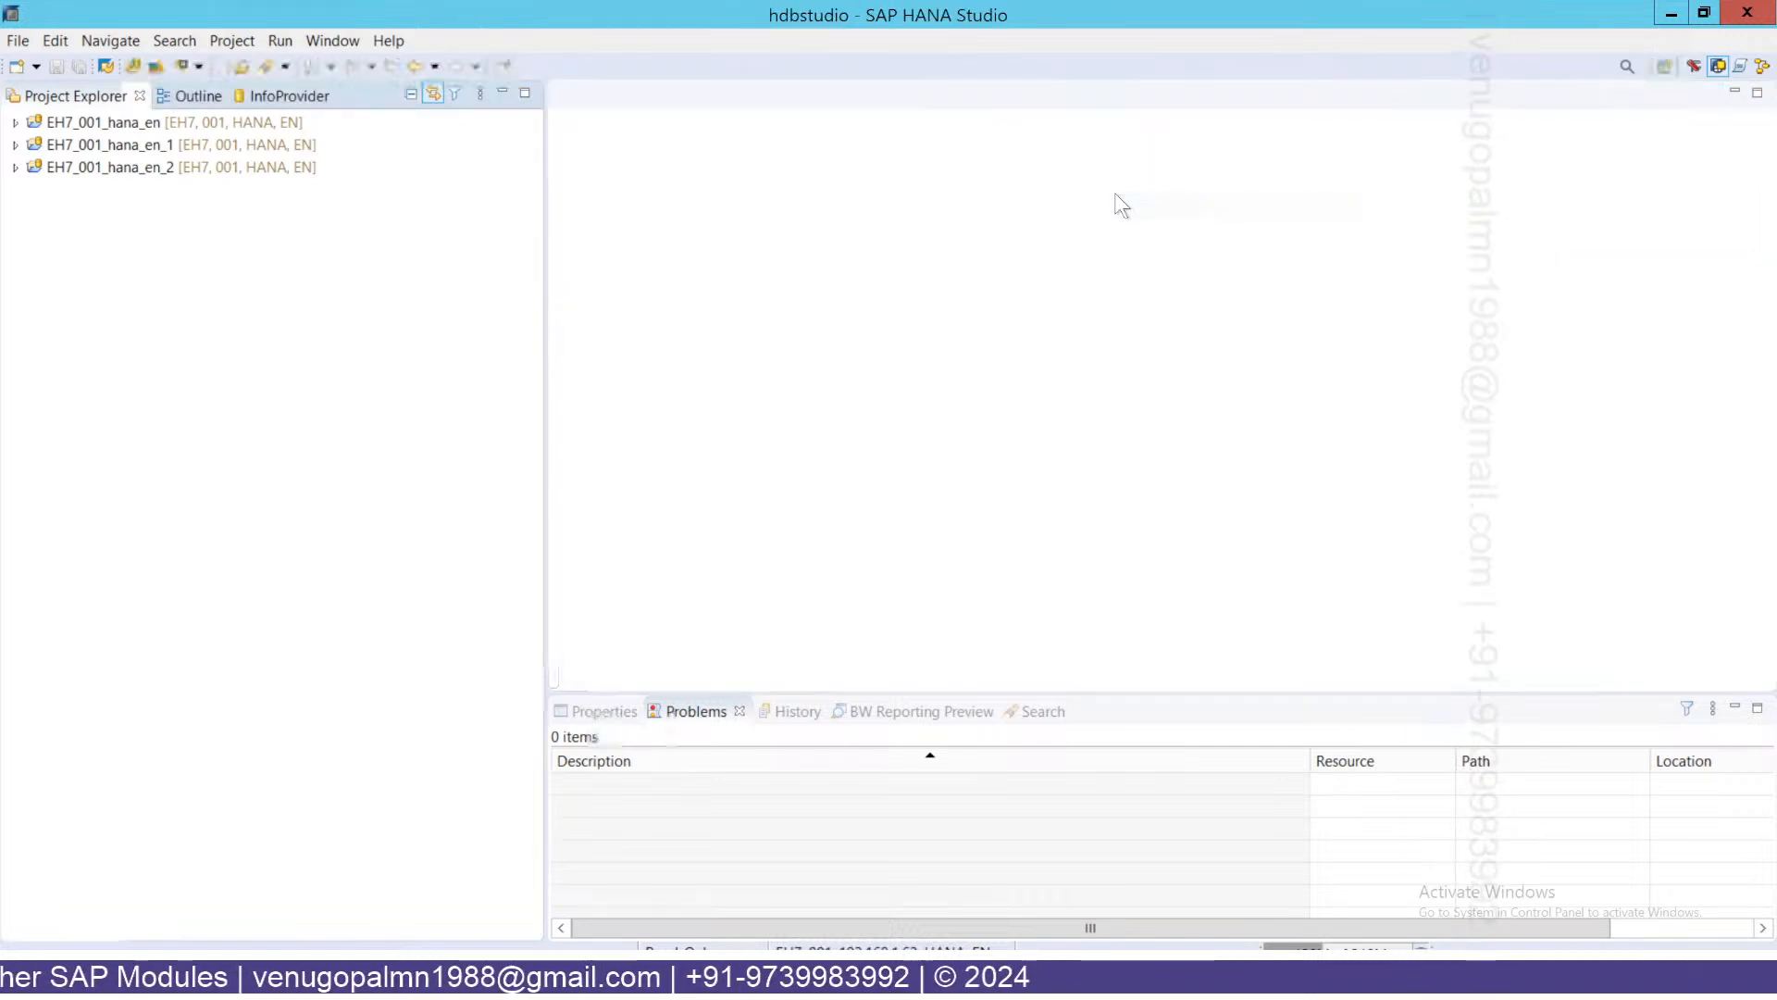
Log on to project EH7_001_hana_en with its password and expand its BW Repository.
double_click(74, 122)
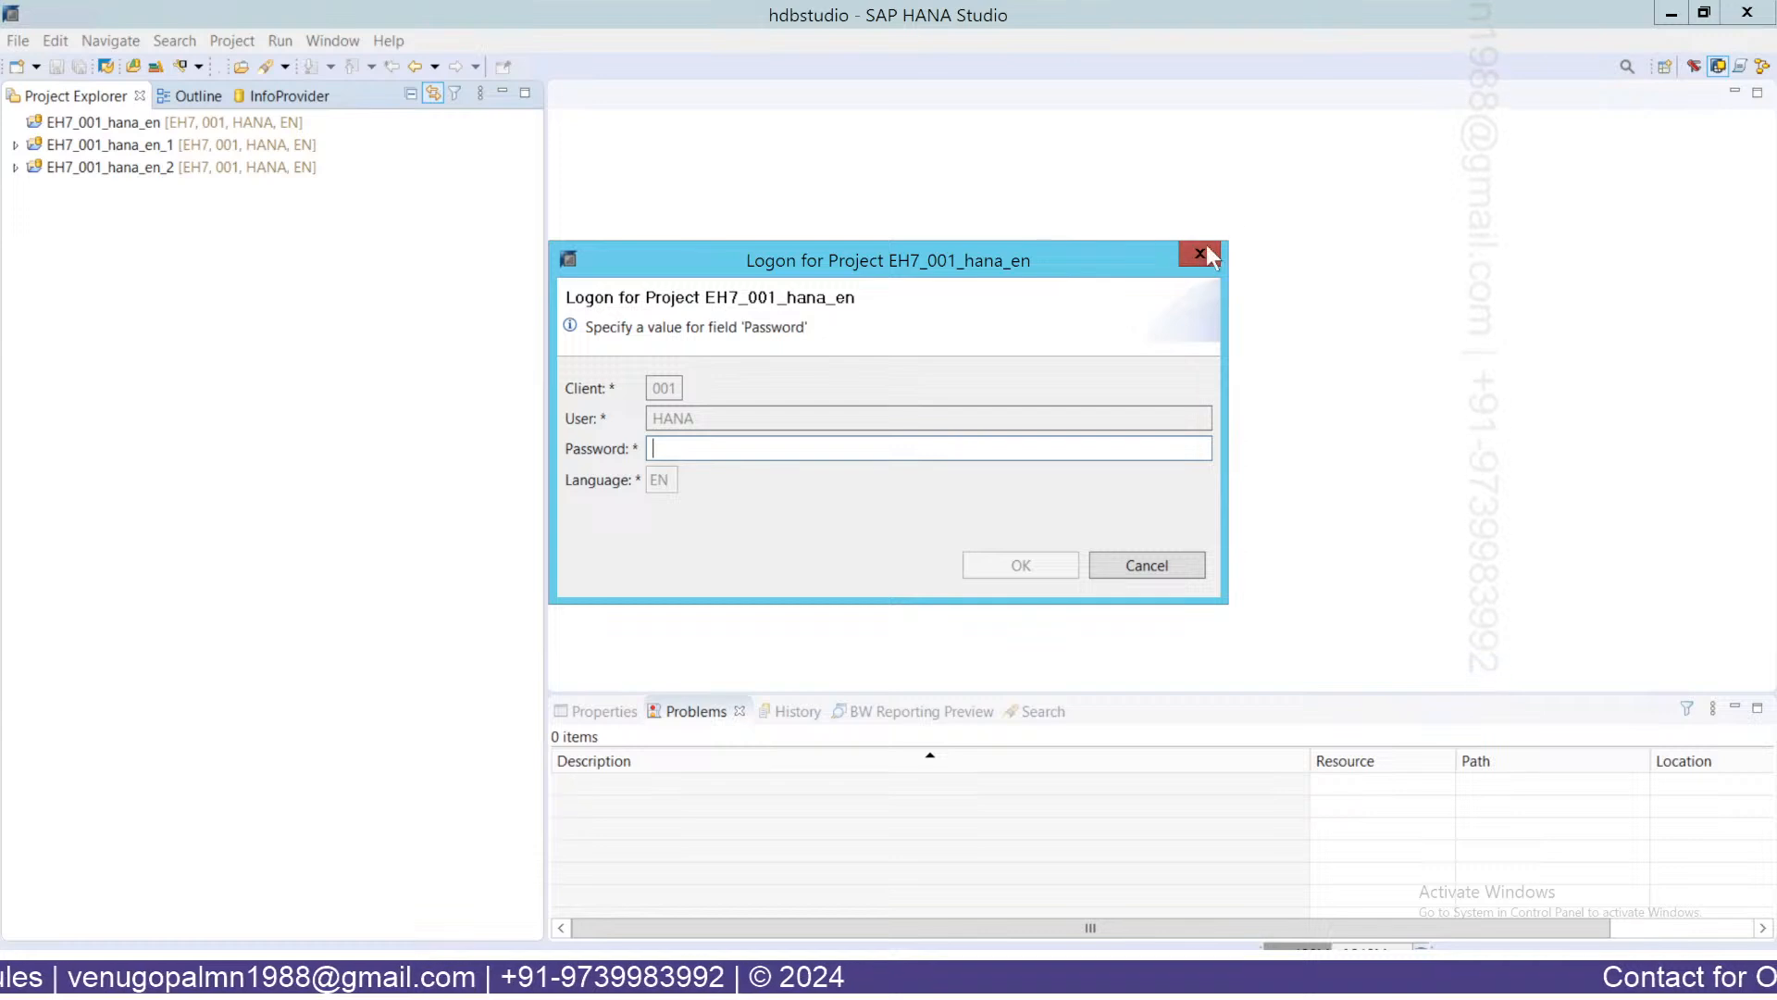
click(1200, 255)
double_click(70, 126)
text(•••••••••)
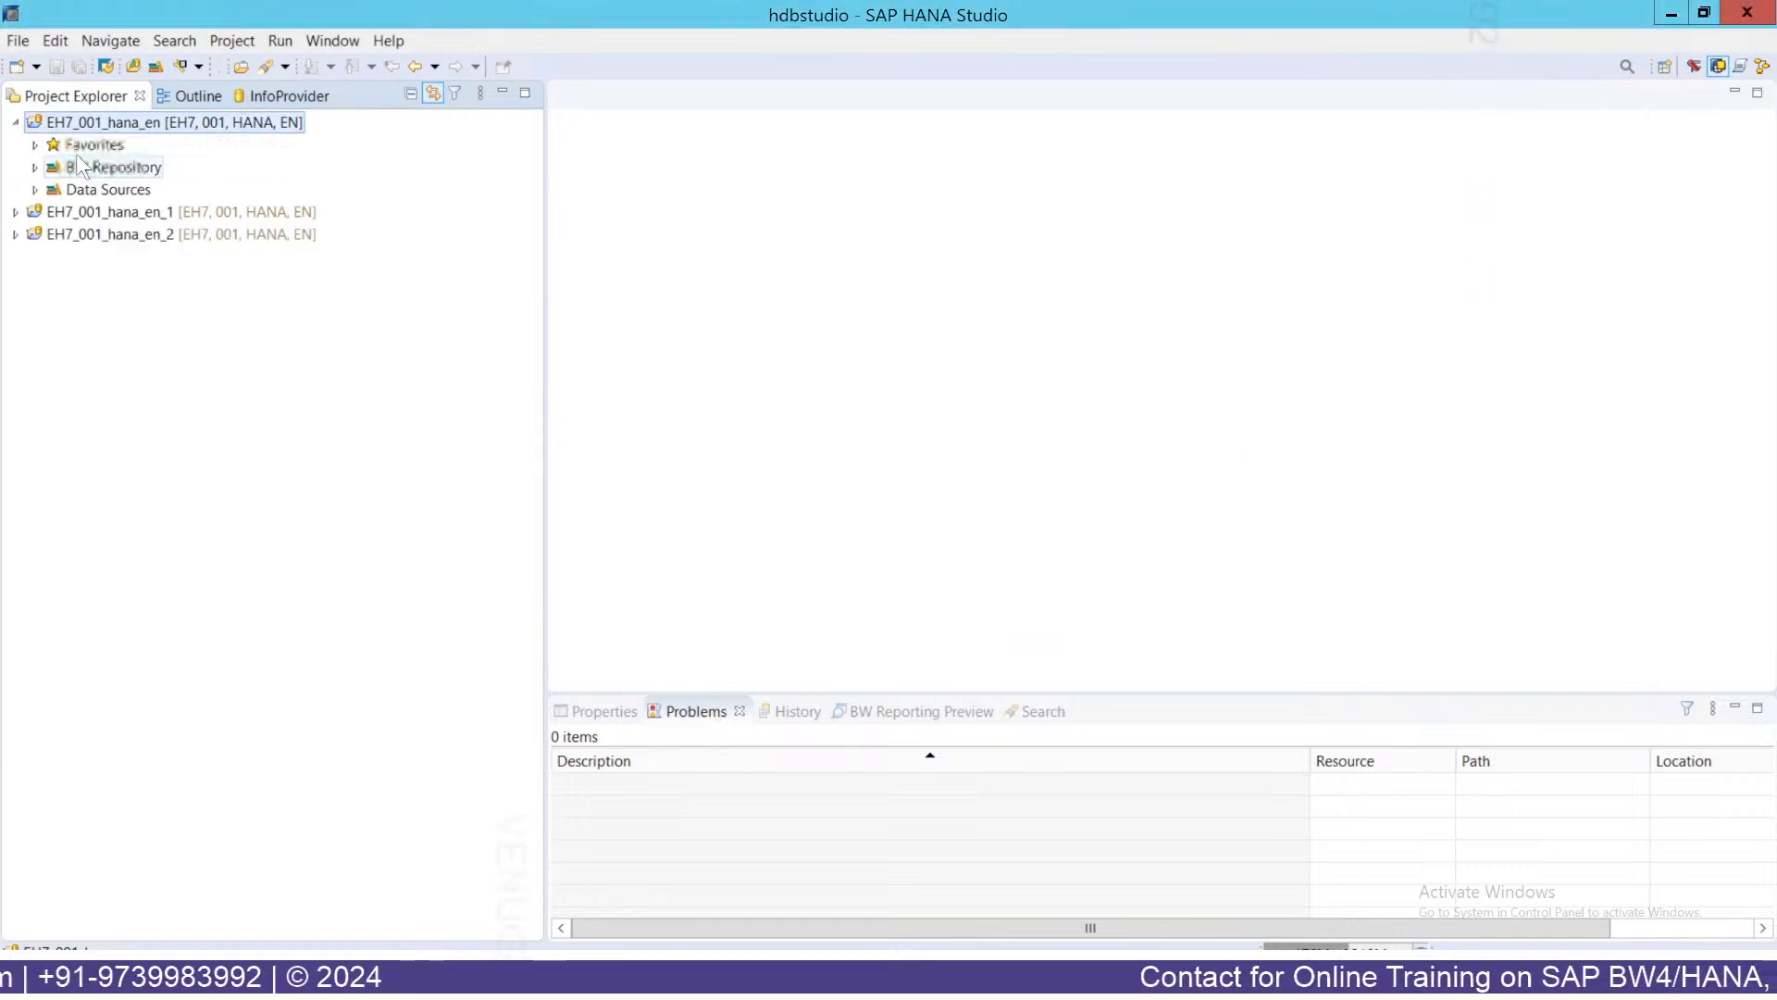
click(35, 168)
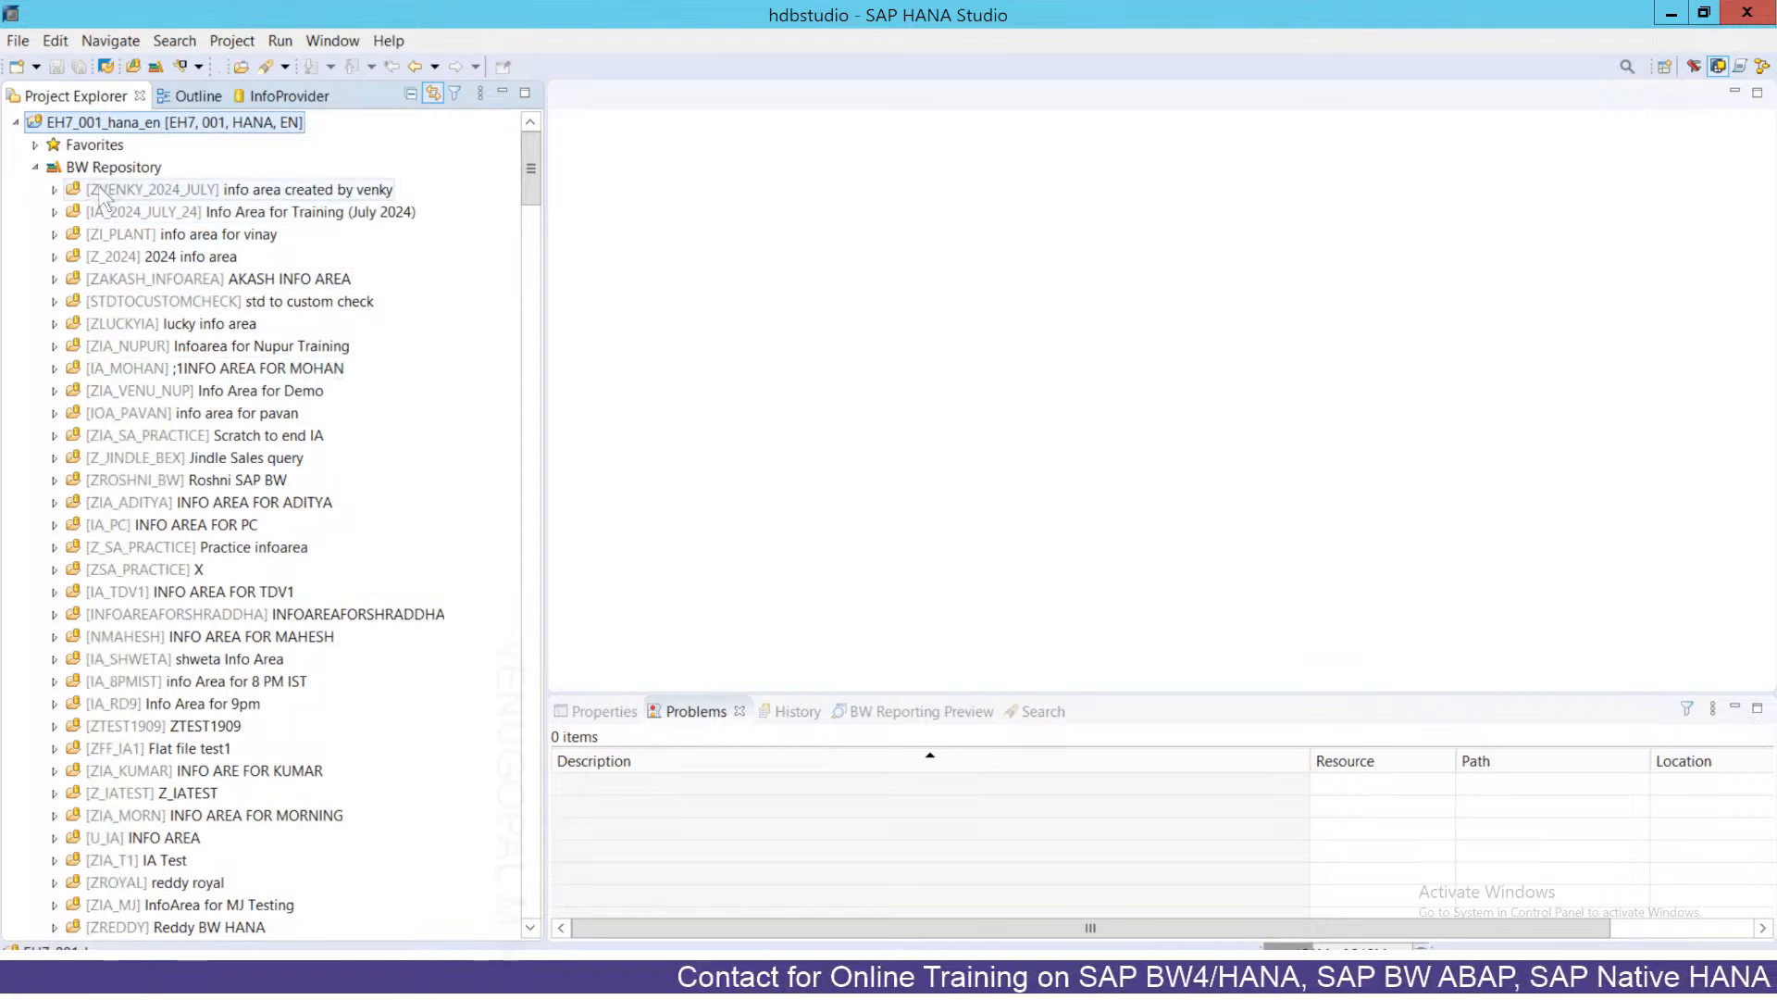
Expand ZVENKY_2024_JULY and its Characteristic folder, showing InfoObjects like ZV24NAME1 and ZVCOUNTRY.
click(55, 190)
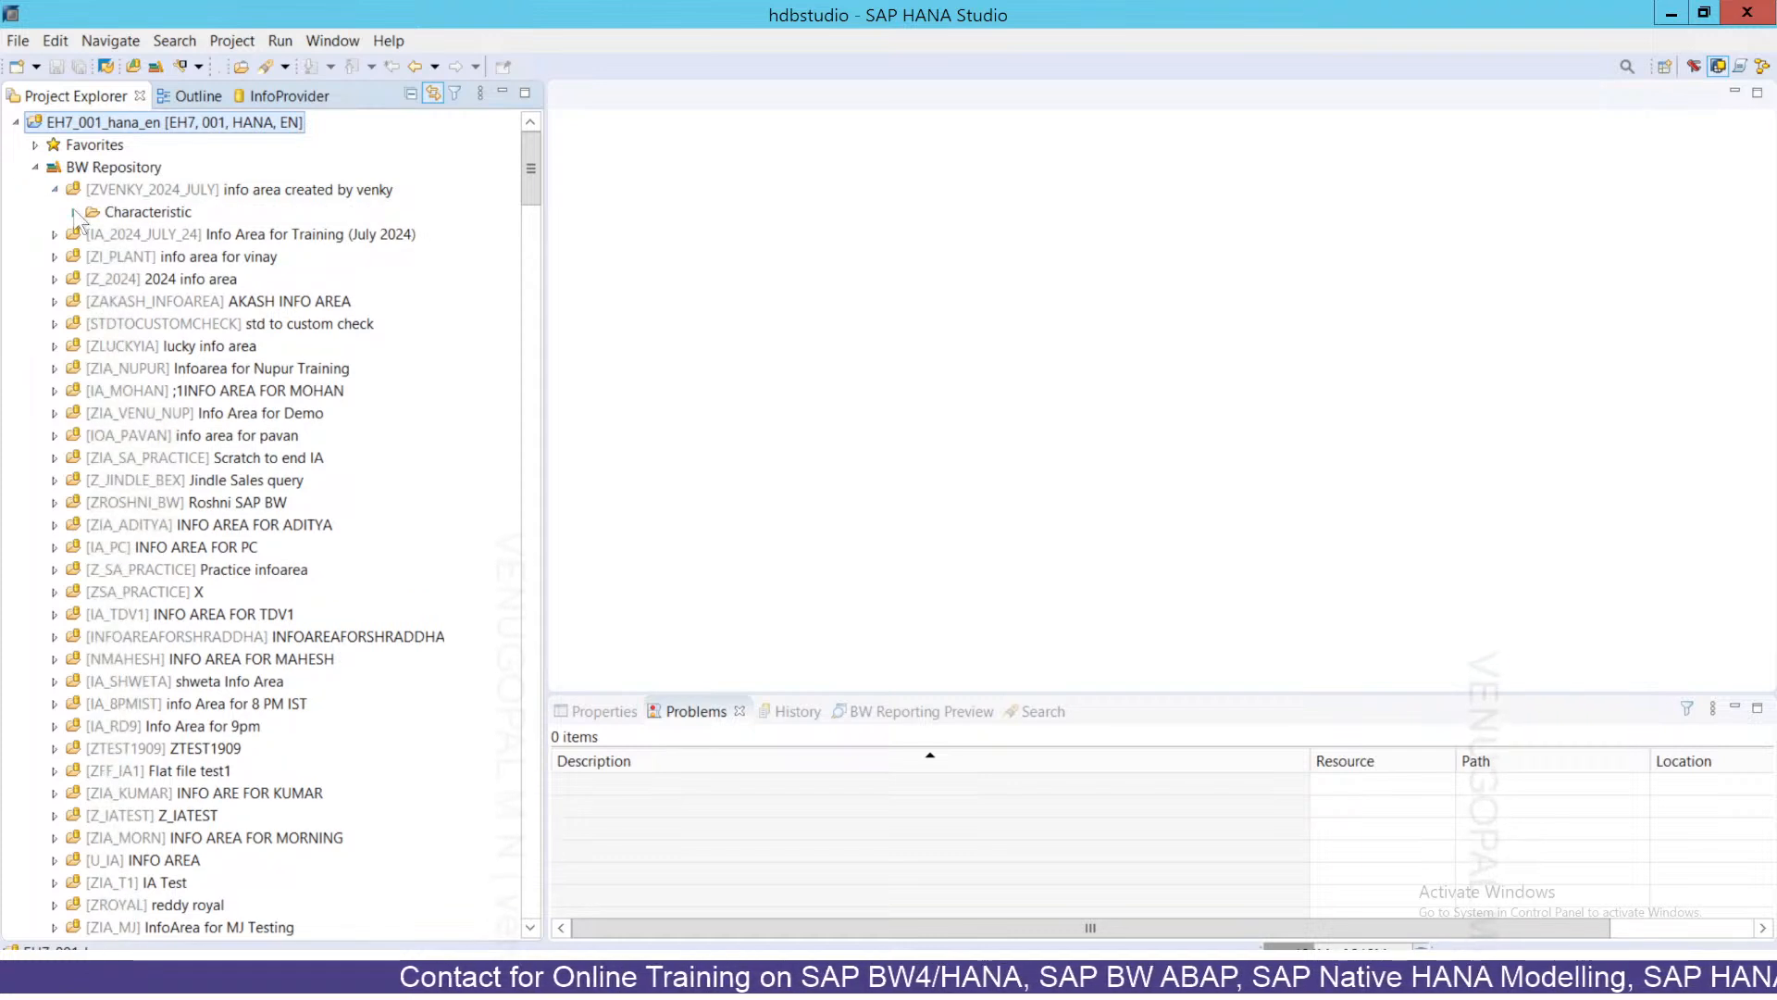
click(180, 192)
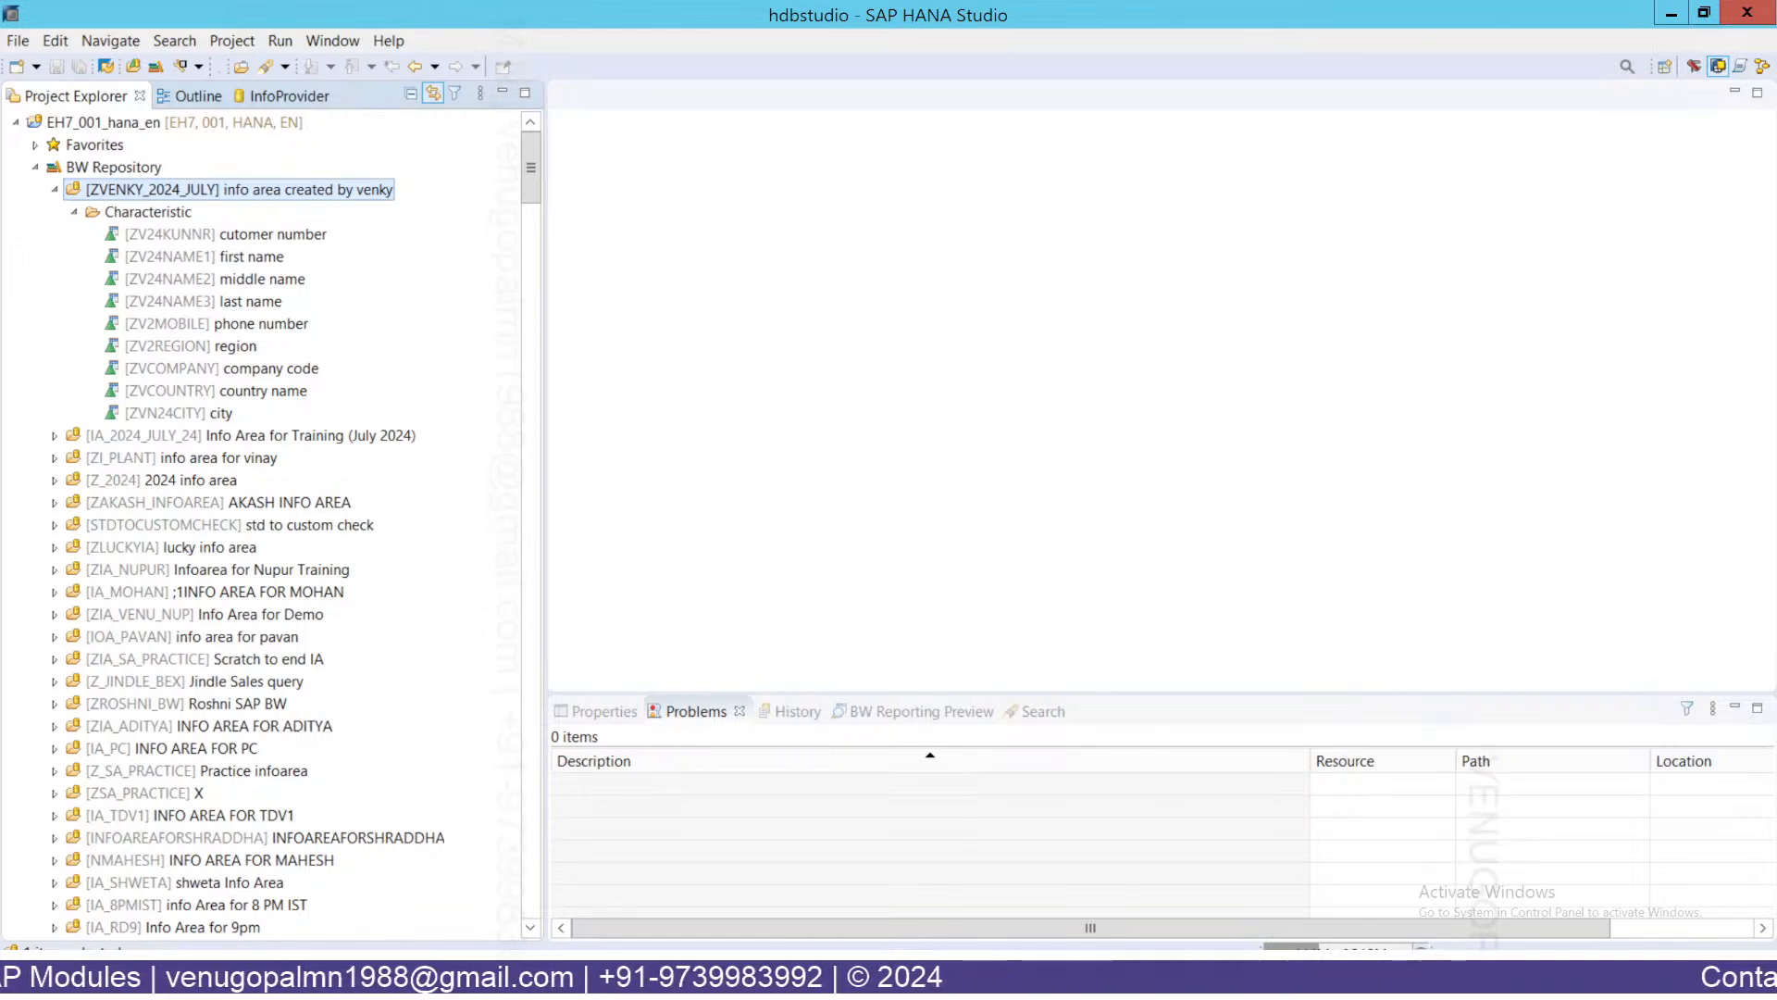
click(148, 212)
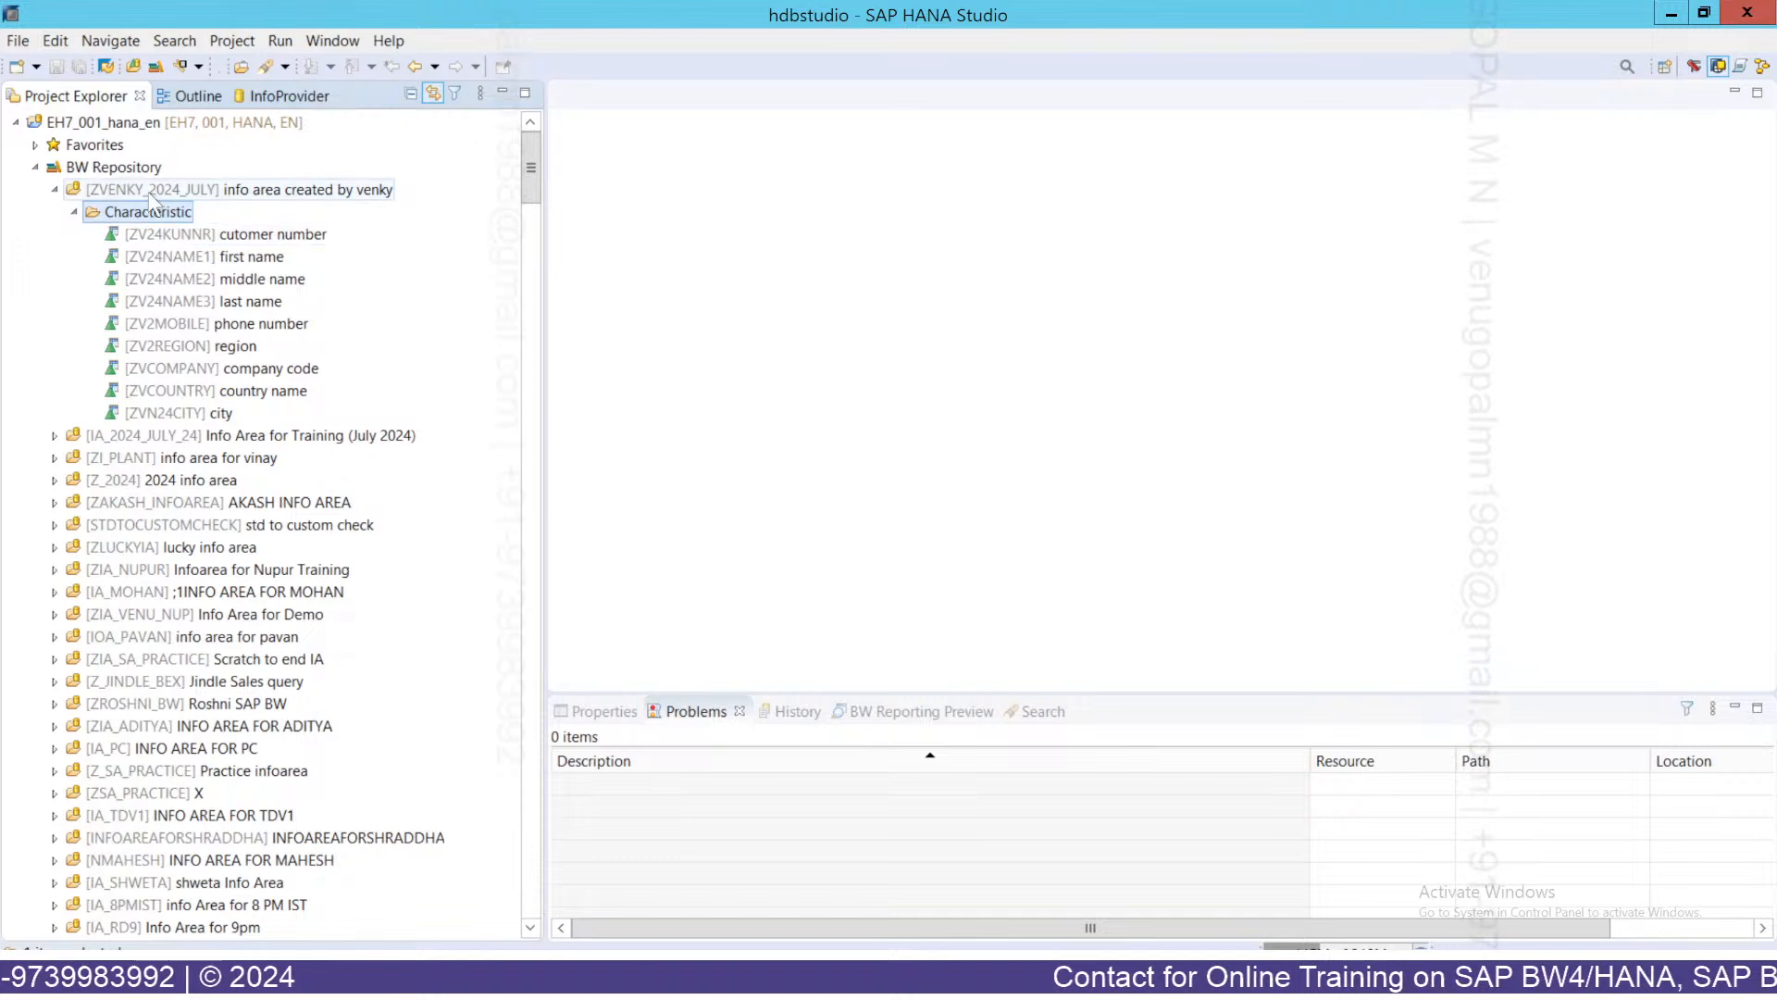
click(149, 192)
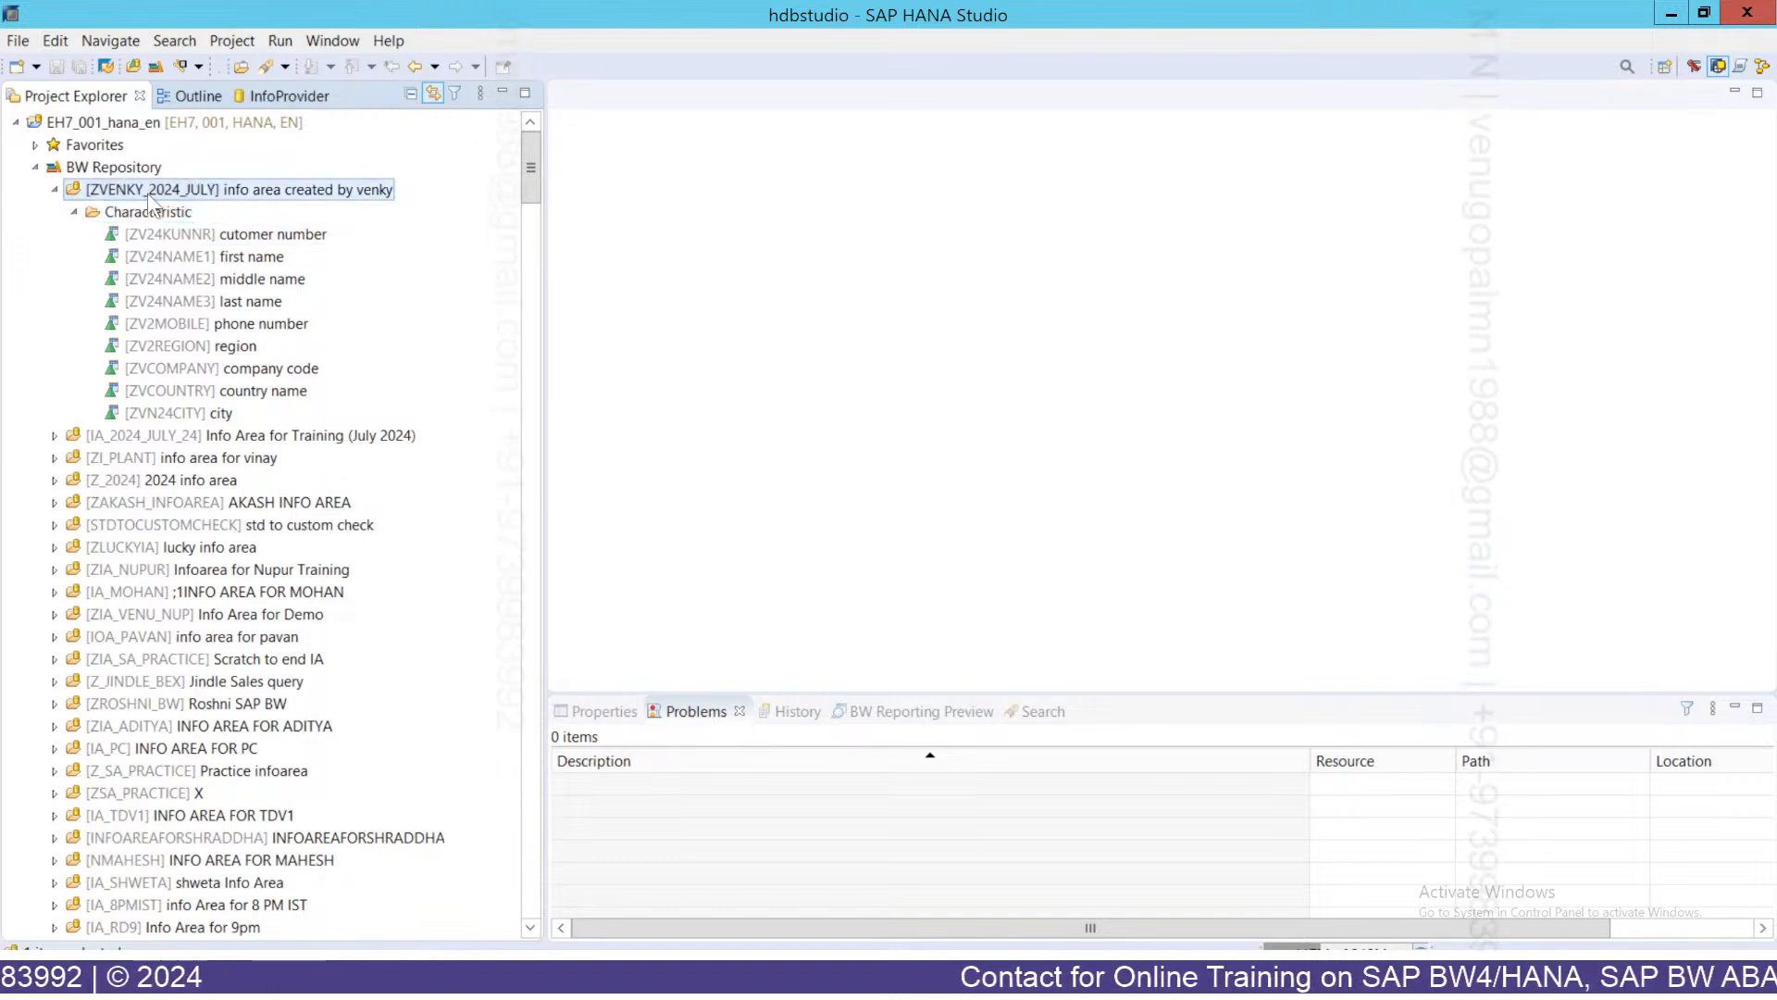
Start a new InfoObject in ZVENKY_2024_JULY named ZJ24SAL with description Salary.
right_click(149, 198)
mouse_move(396, 205)
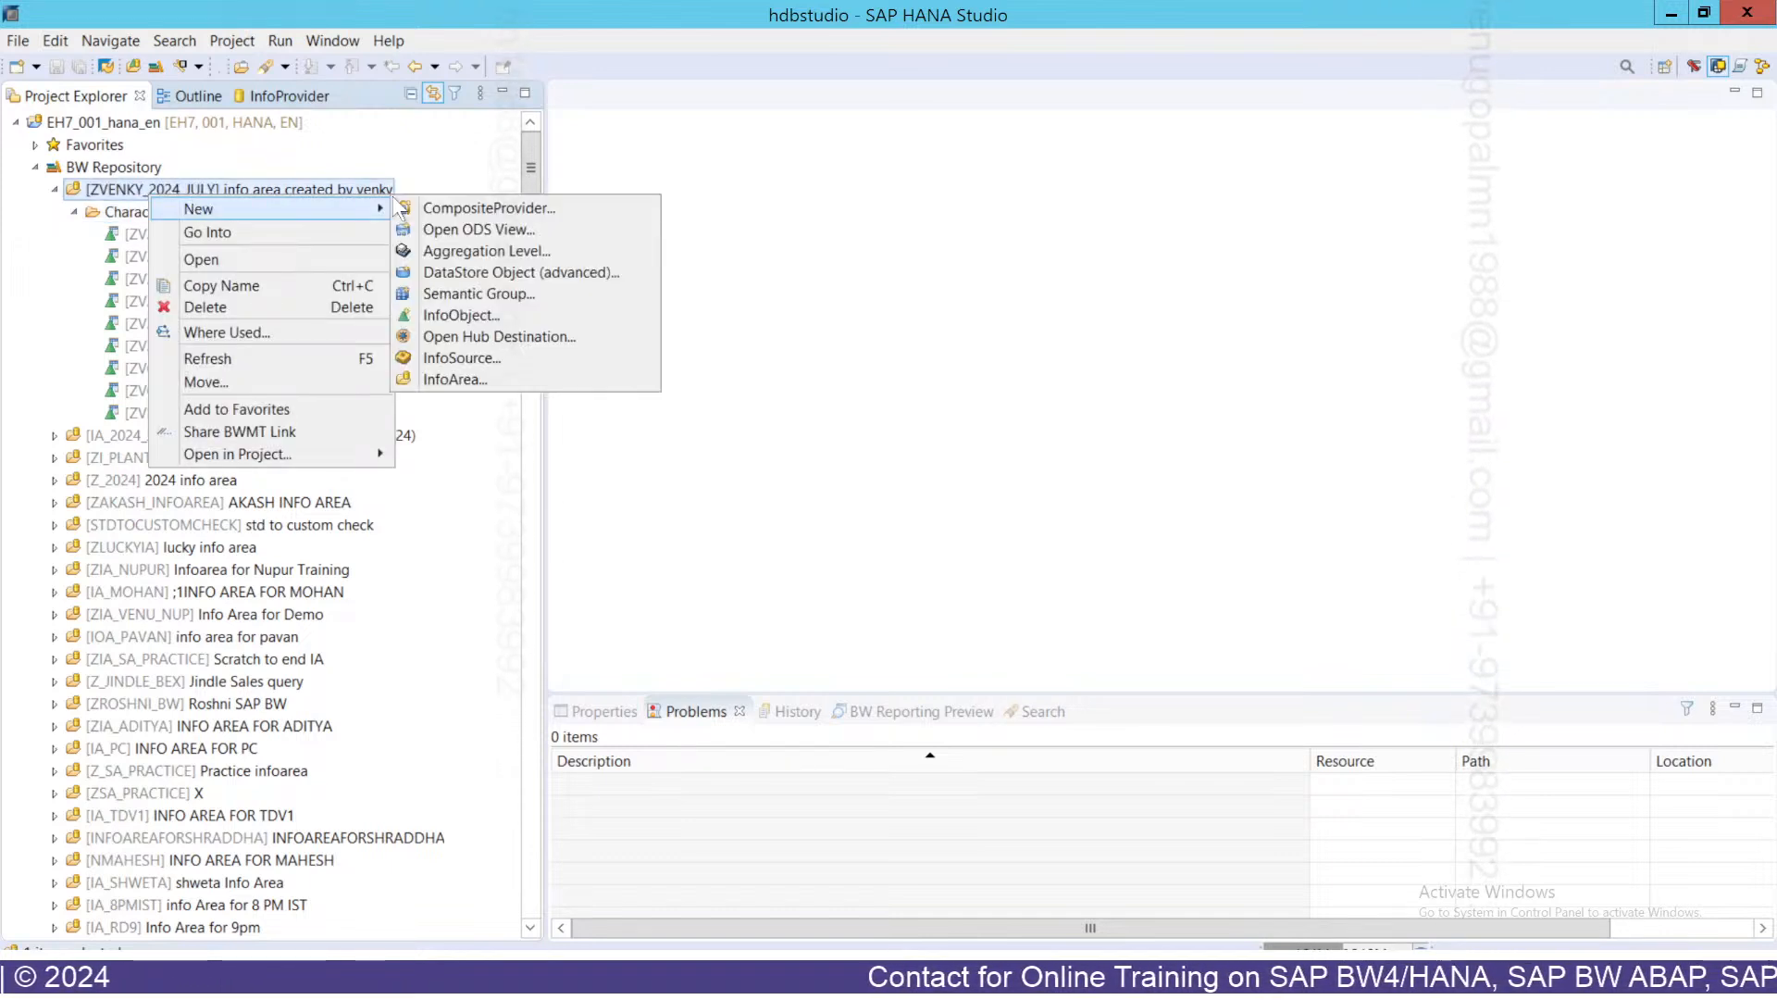
click(463, 314)
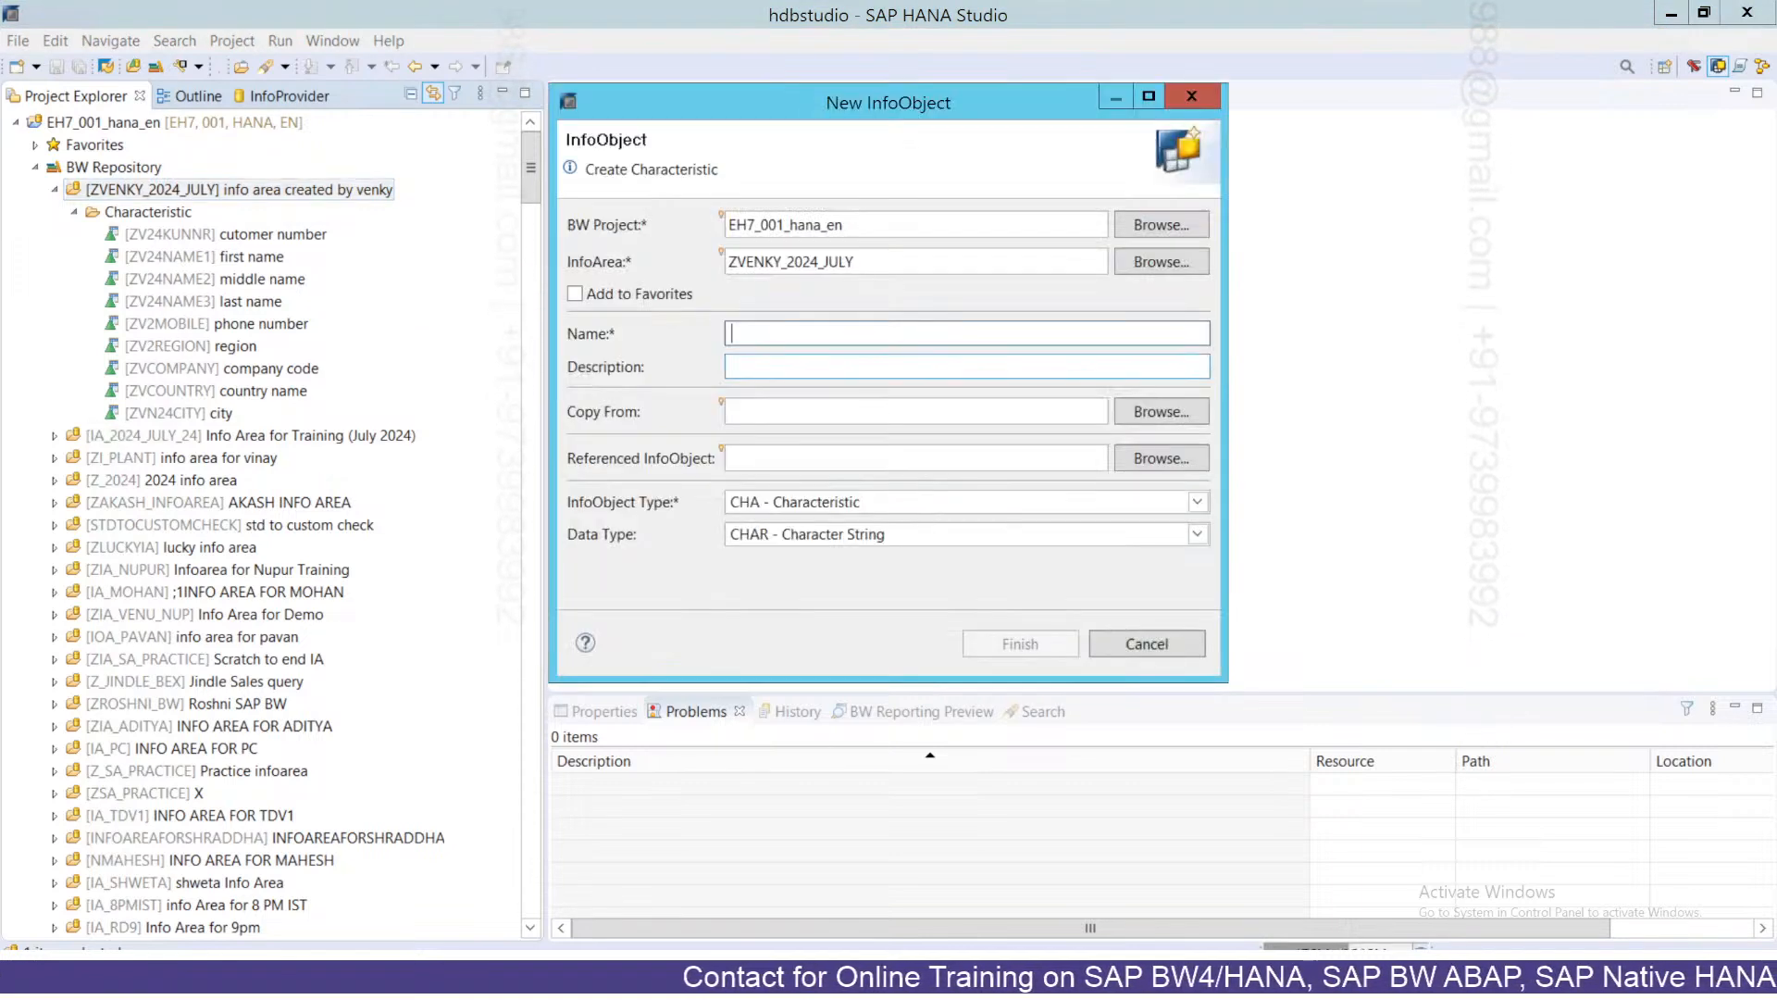
text(ZV)
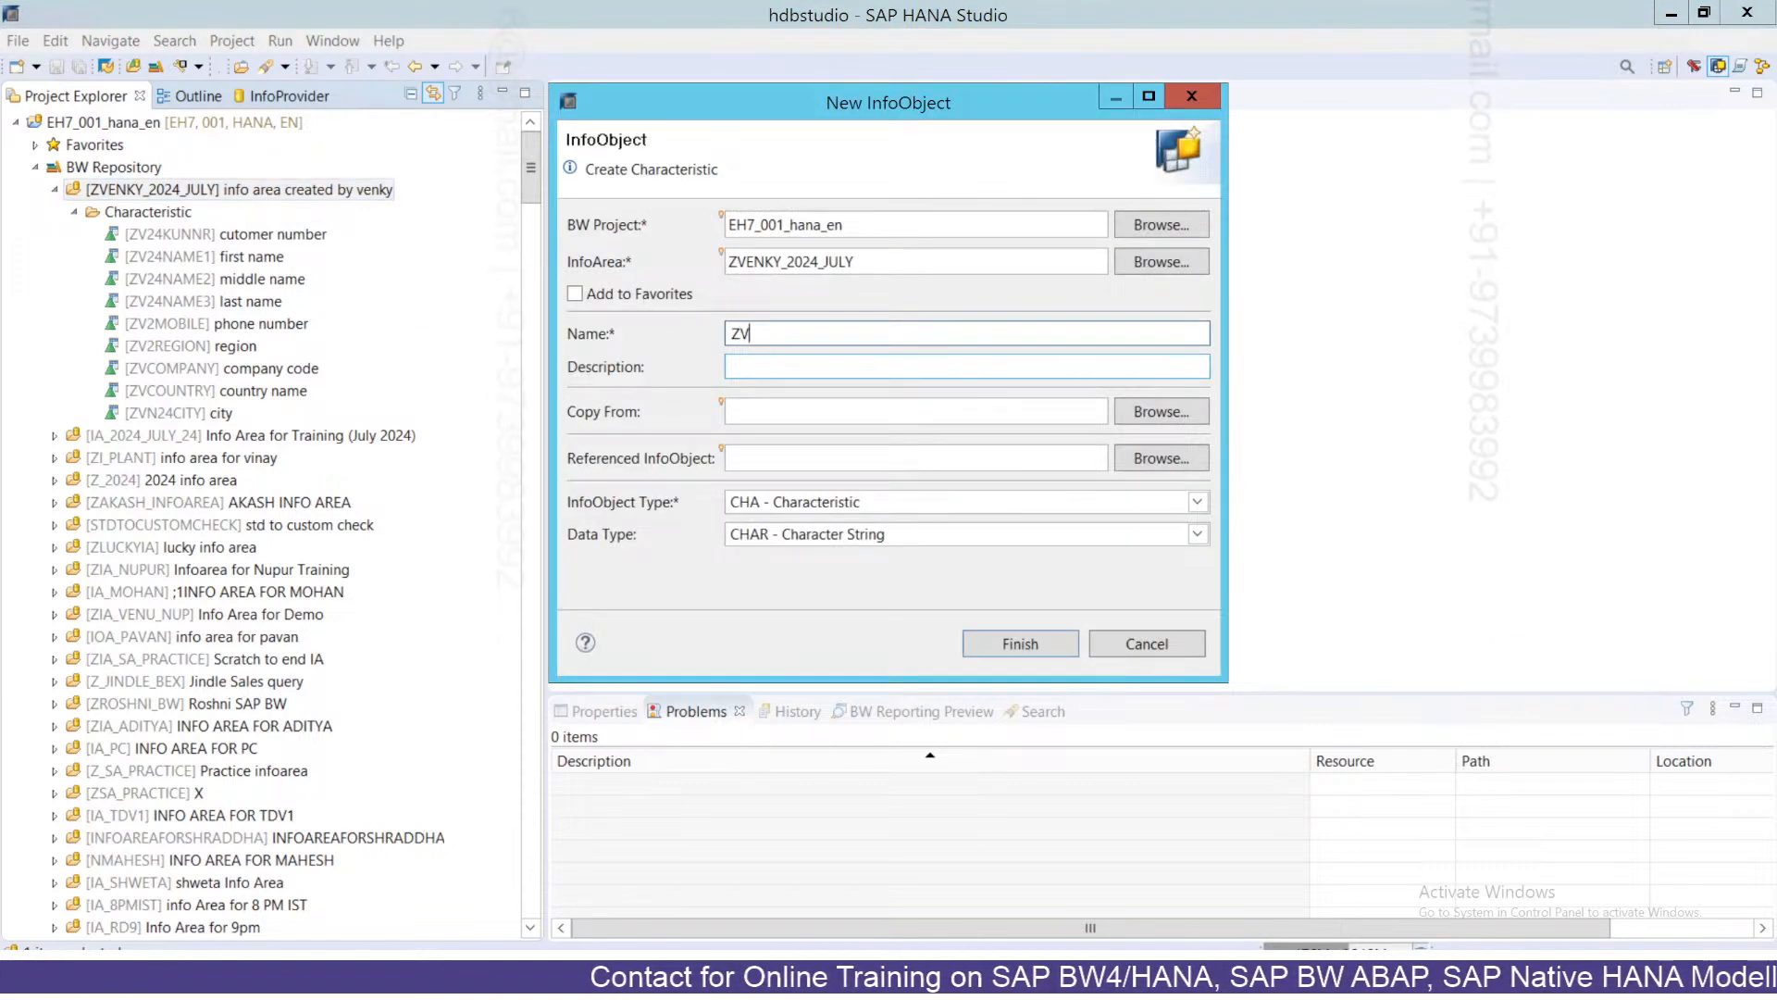
key(BackSpace)
text(J)
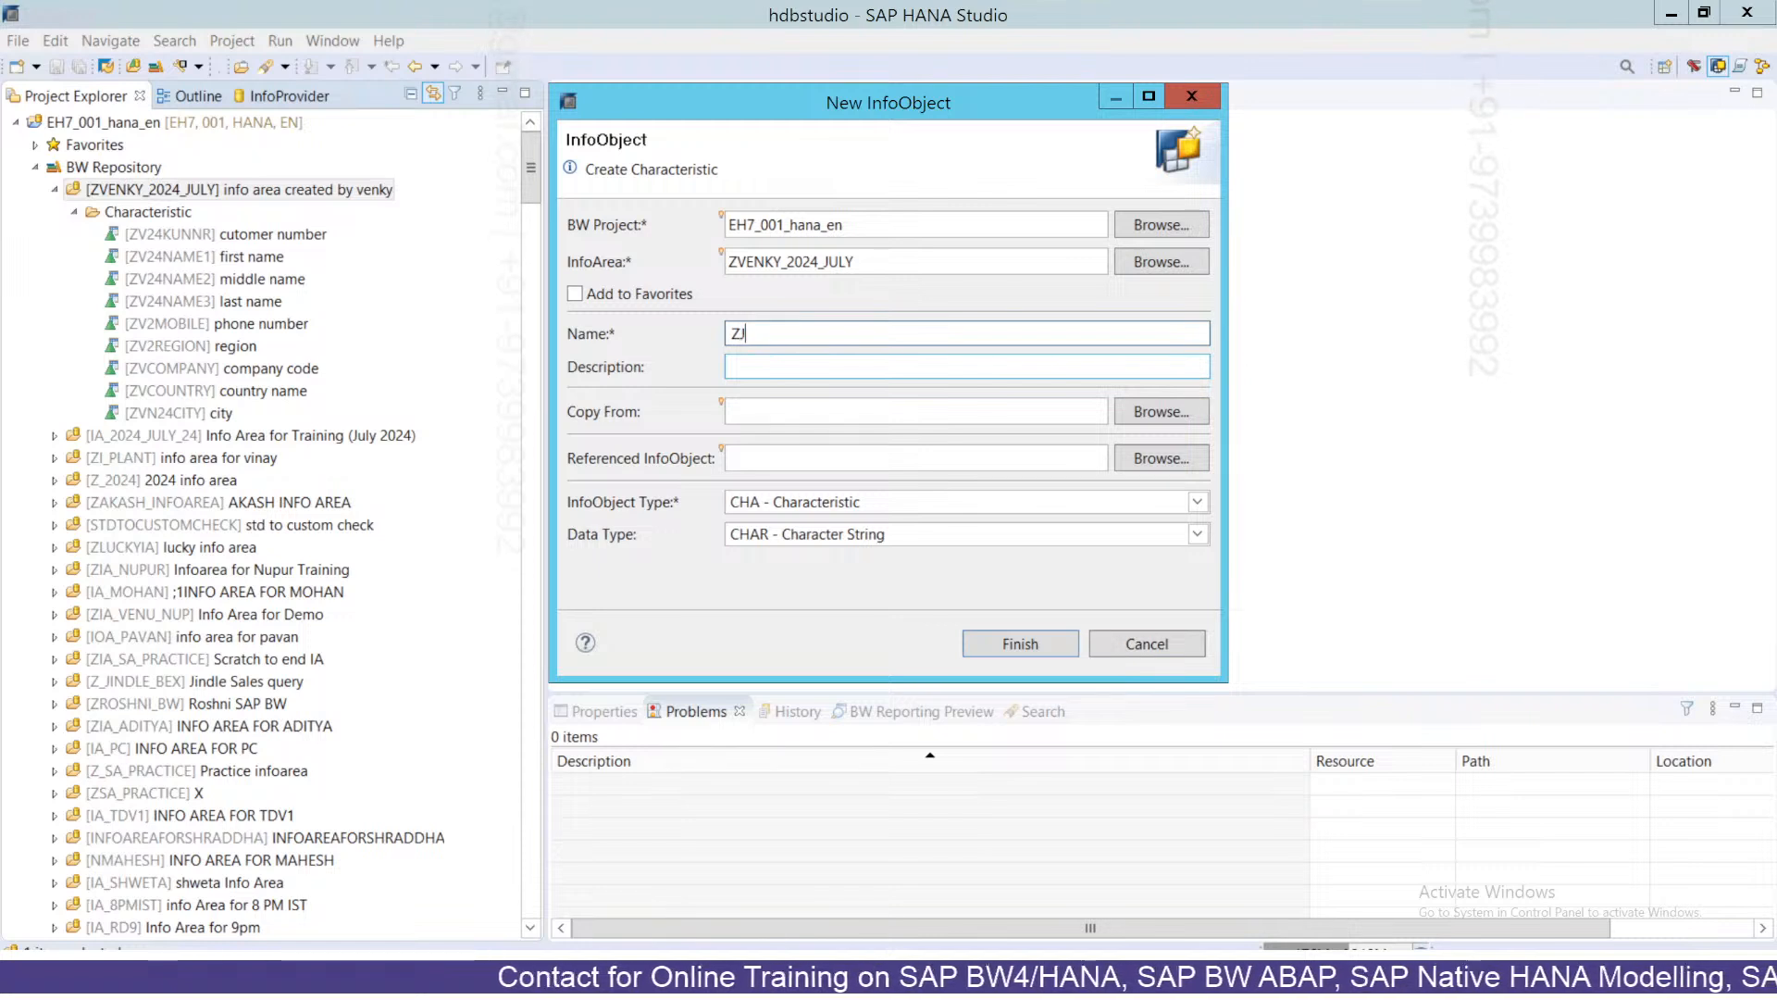
text(24SALAR)
key(BackSpace)
key(BackSpace)
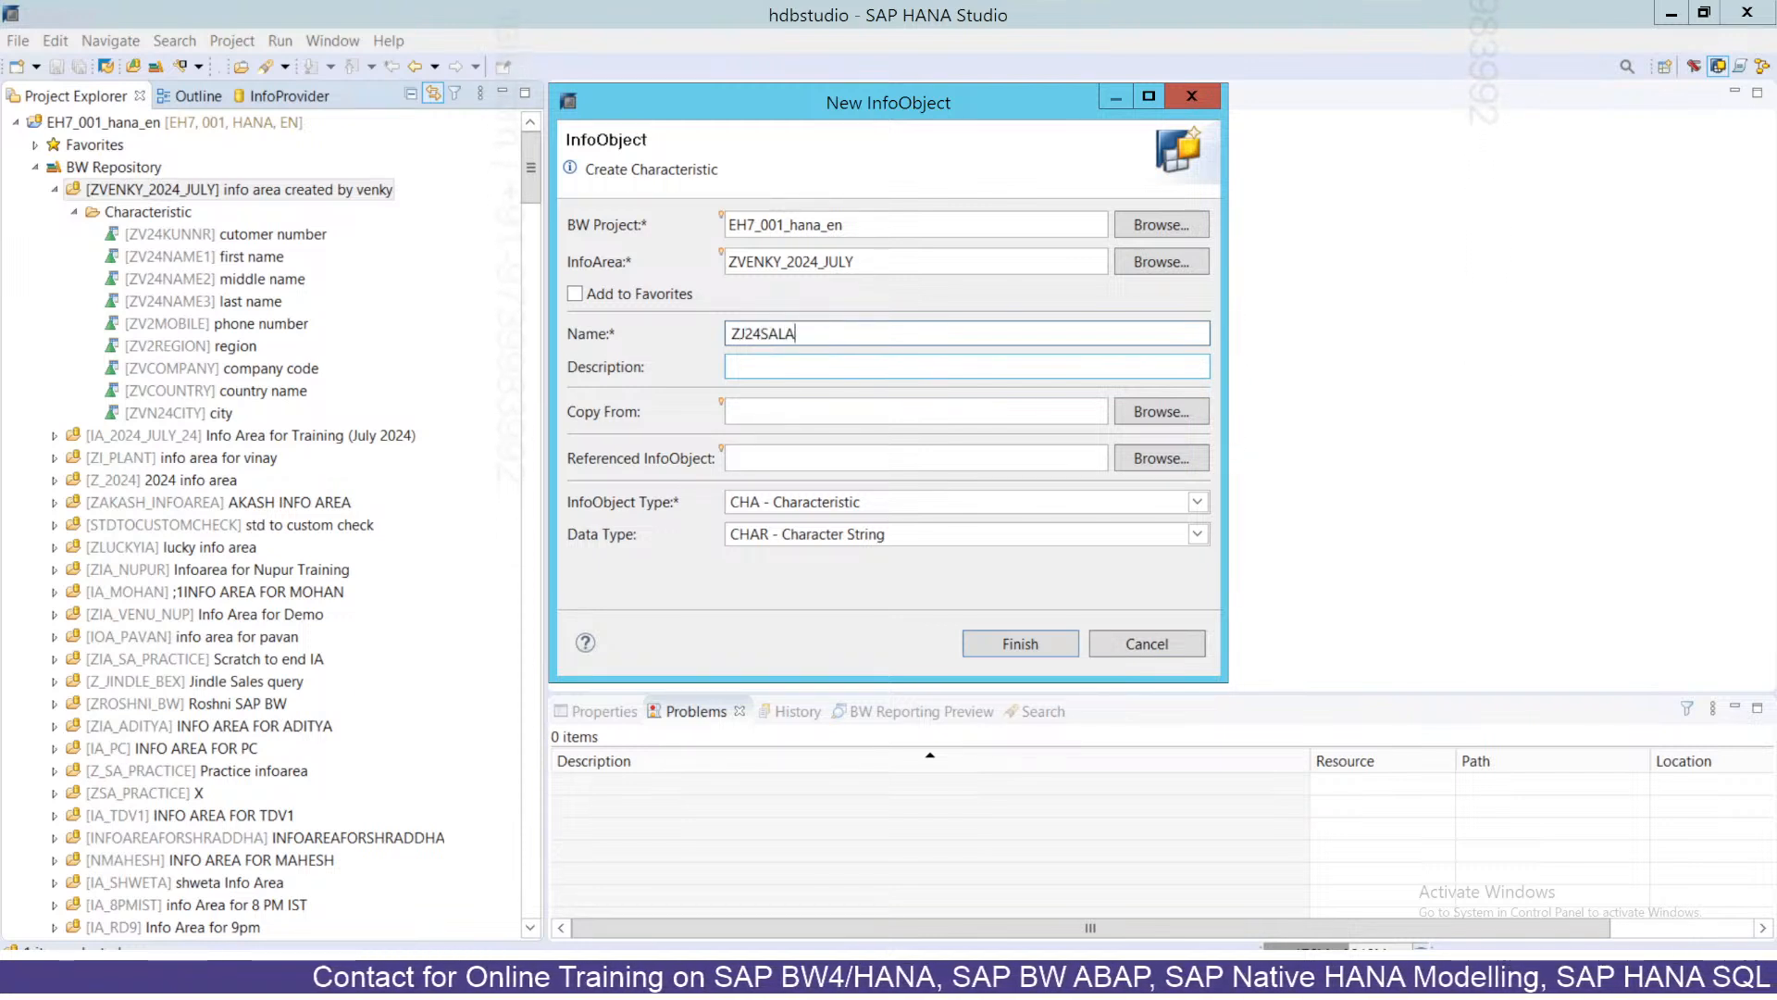
key(Tab)
text(Salary)
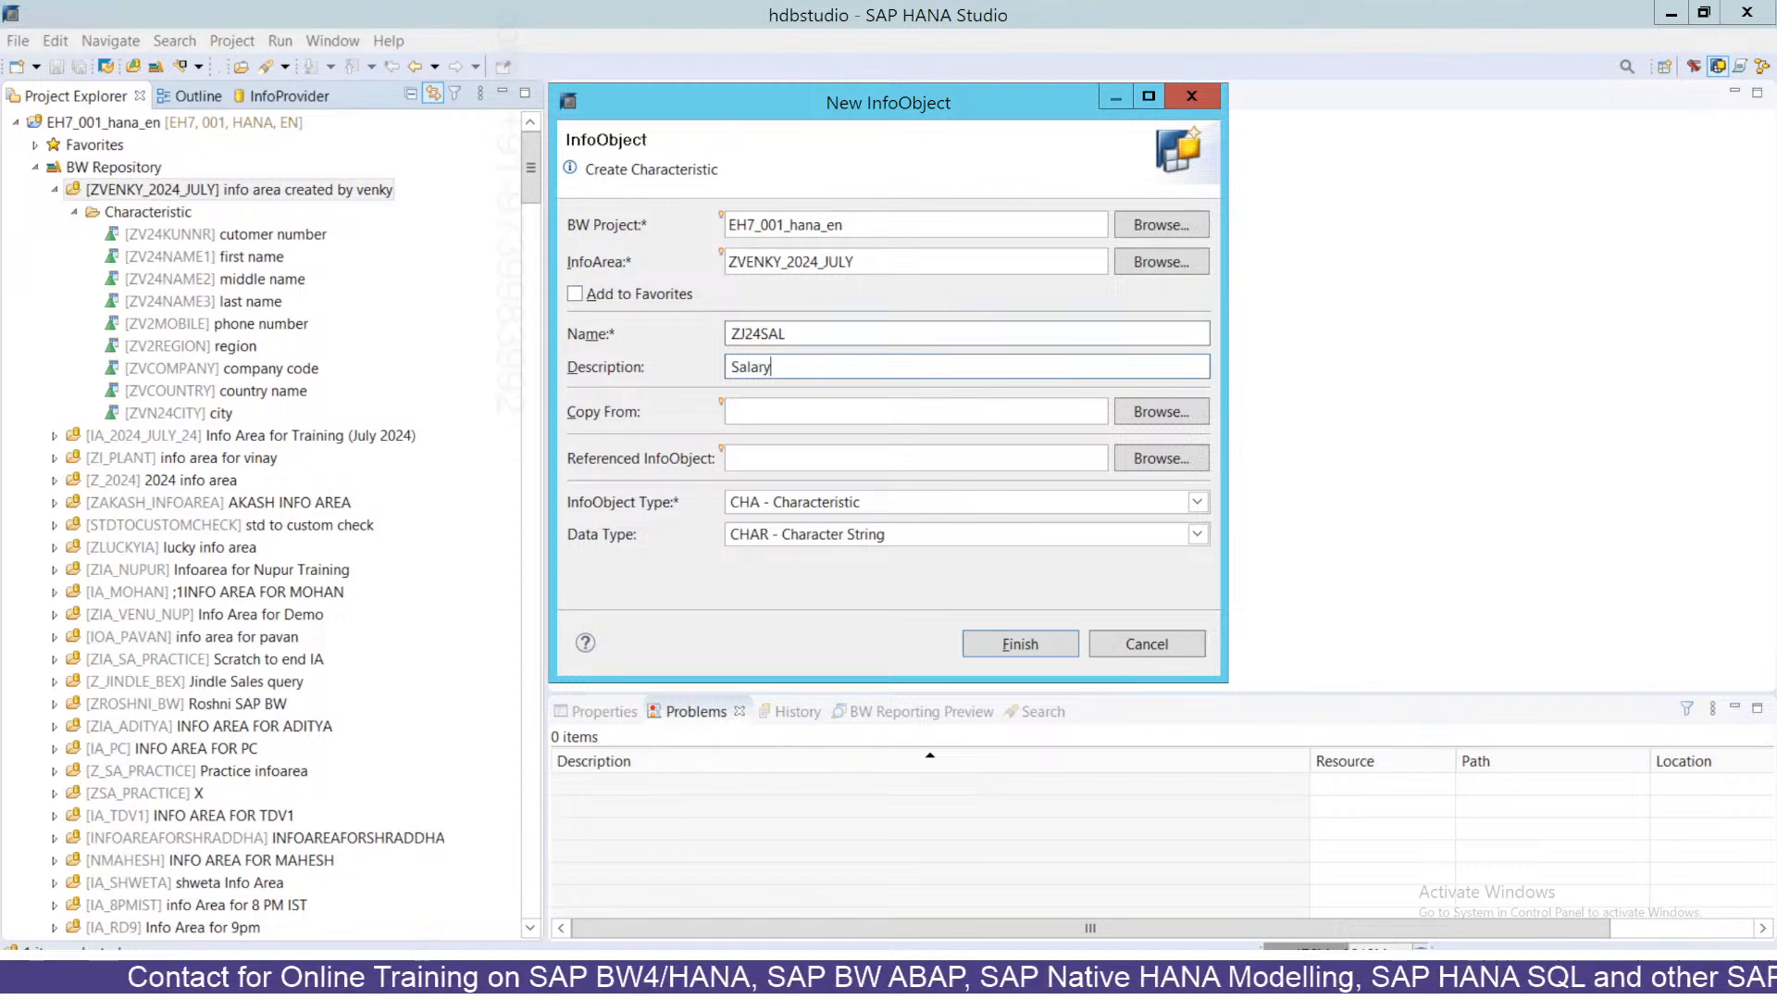
Set the InfoObject type to KYF - Key Figure, leaving data type CURR.
click(787, 502)
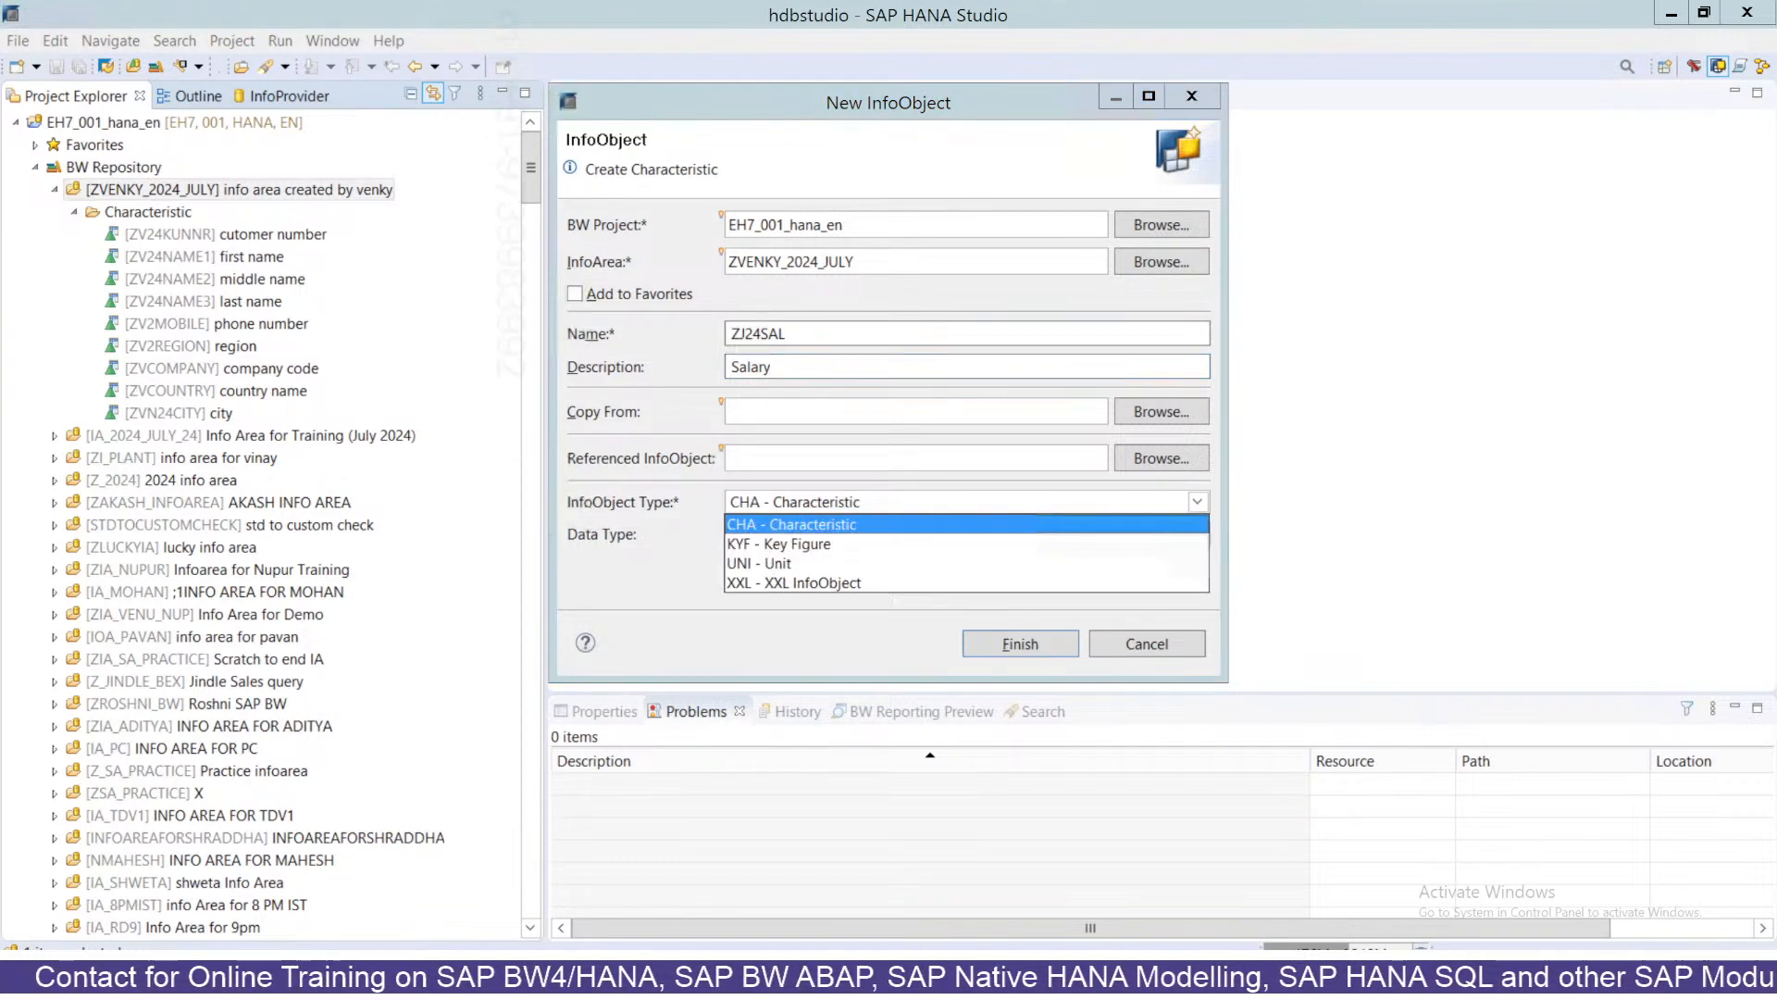
click(785, 543)
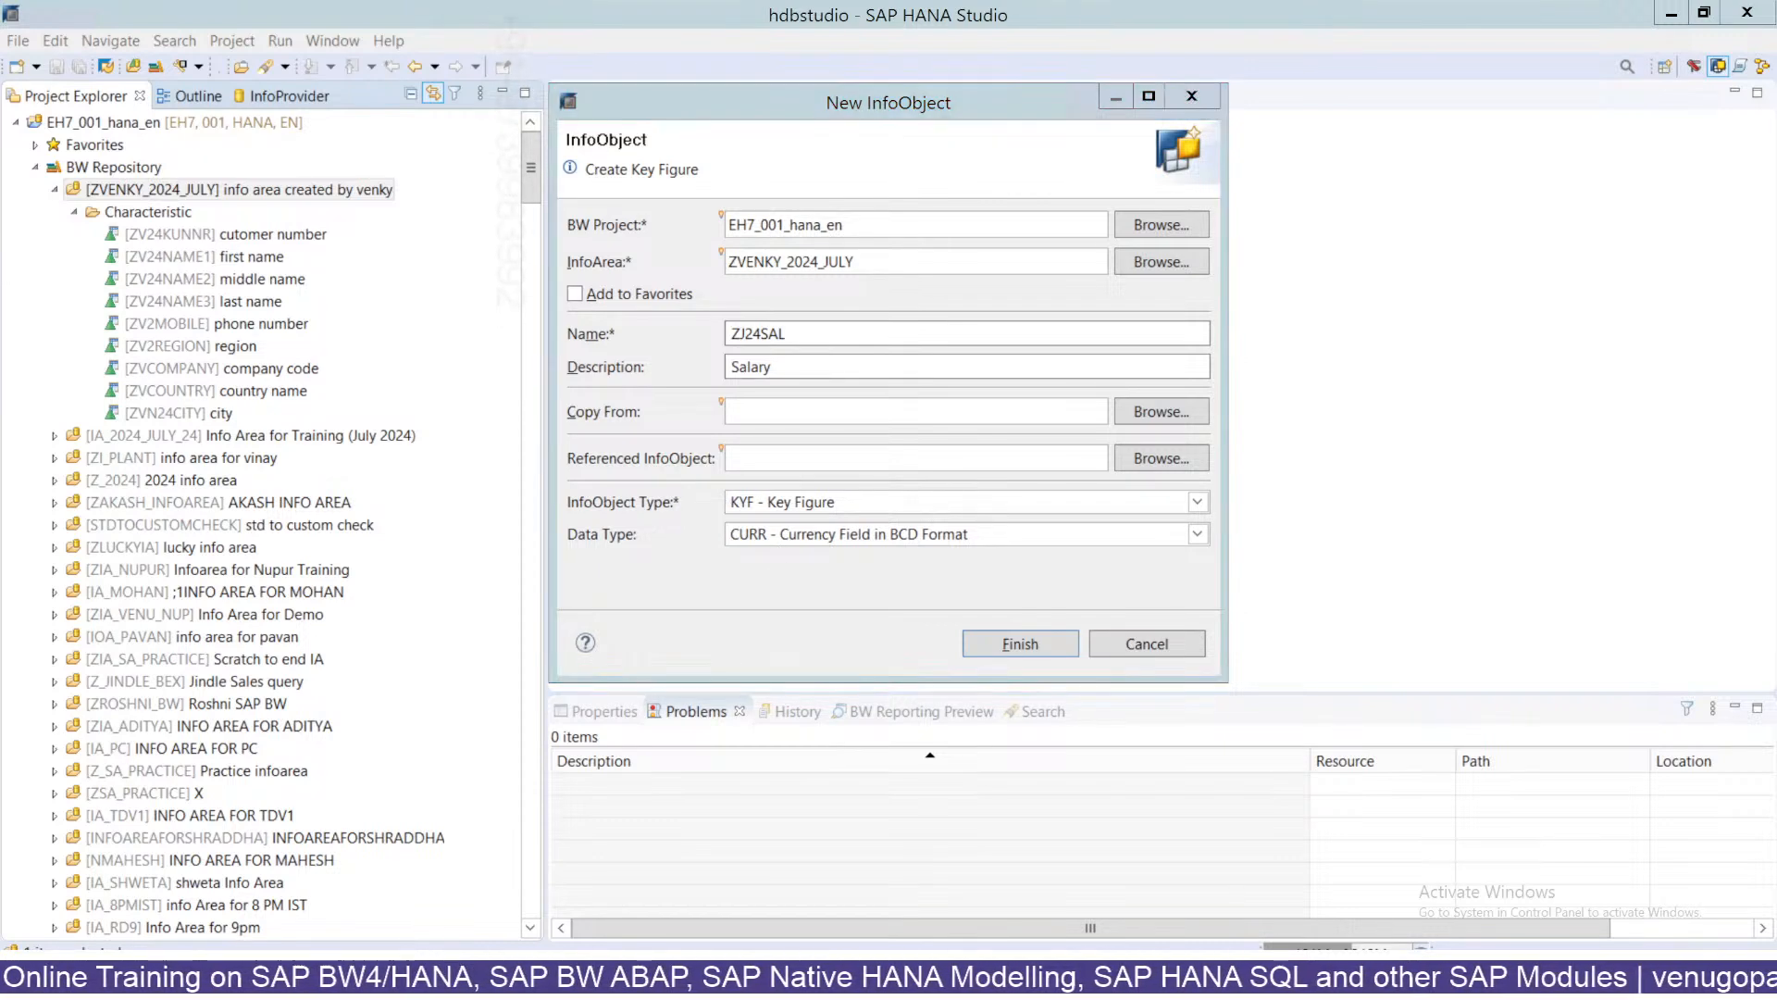
click(773, 535)
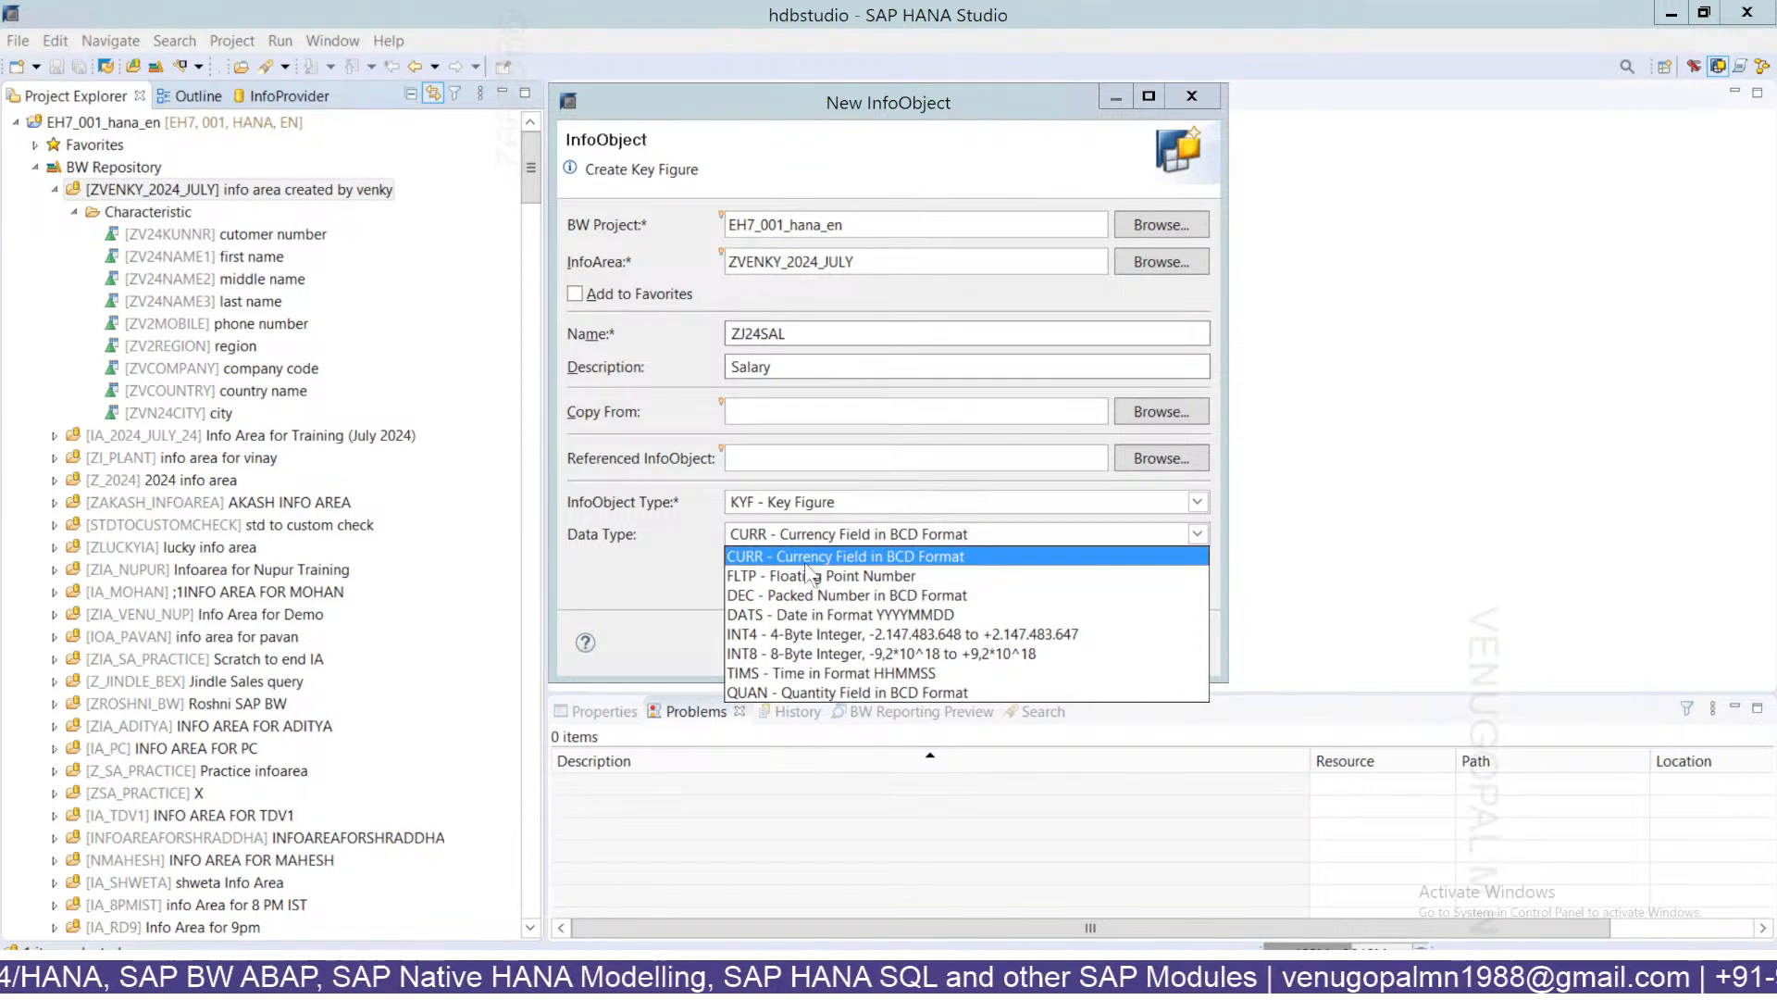
click(807, 334)
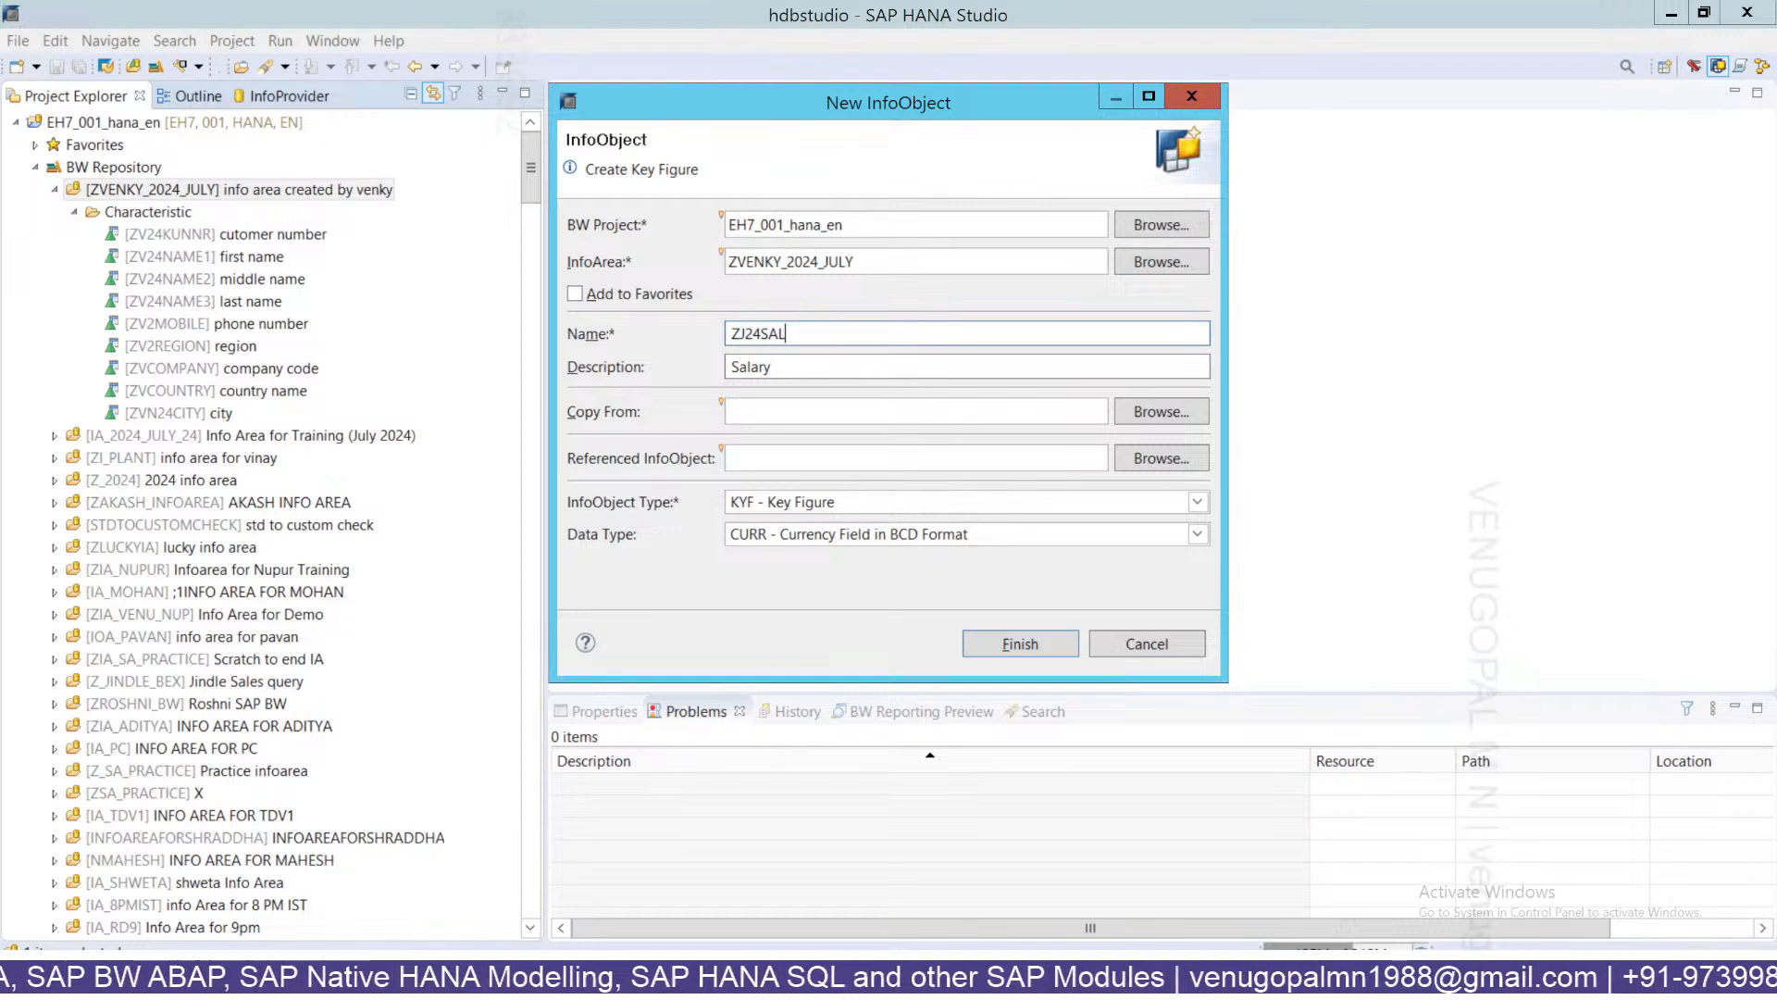
Switch the data type to INT4, rename the key figure ZJ24INT, and finish creating it.
click(890, 534)
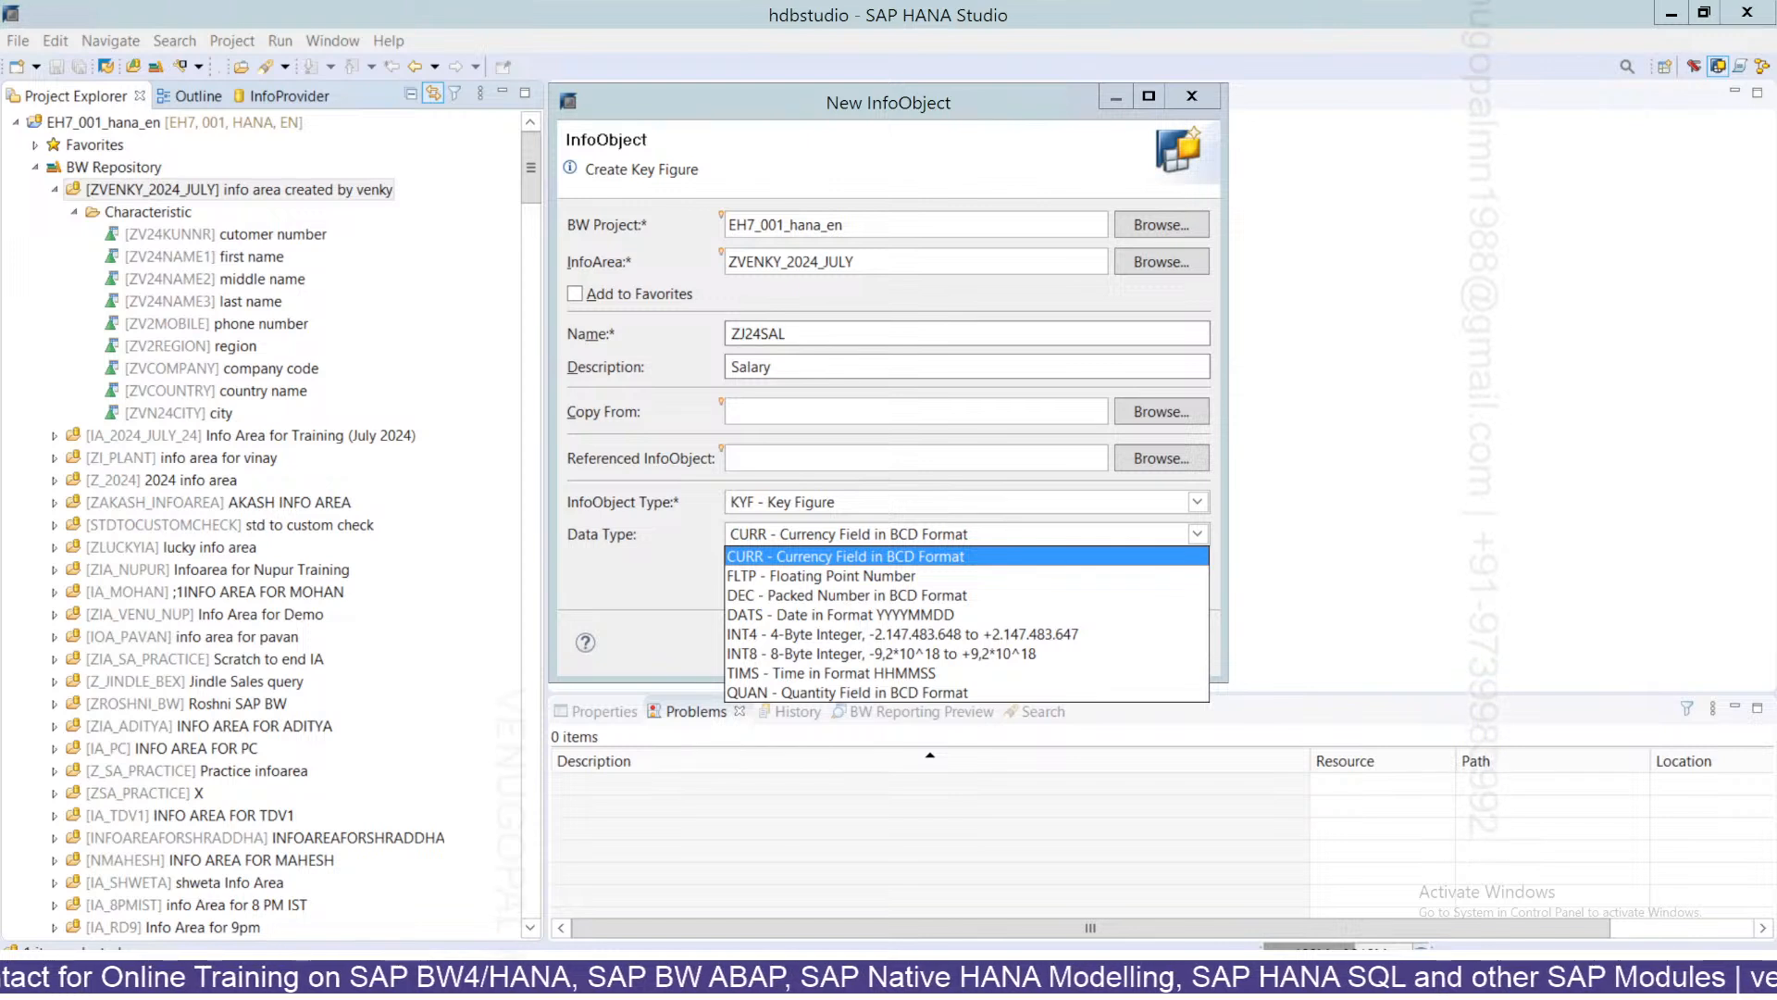
click(798, 635)
drag(786, 333, 761, 333)
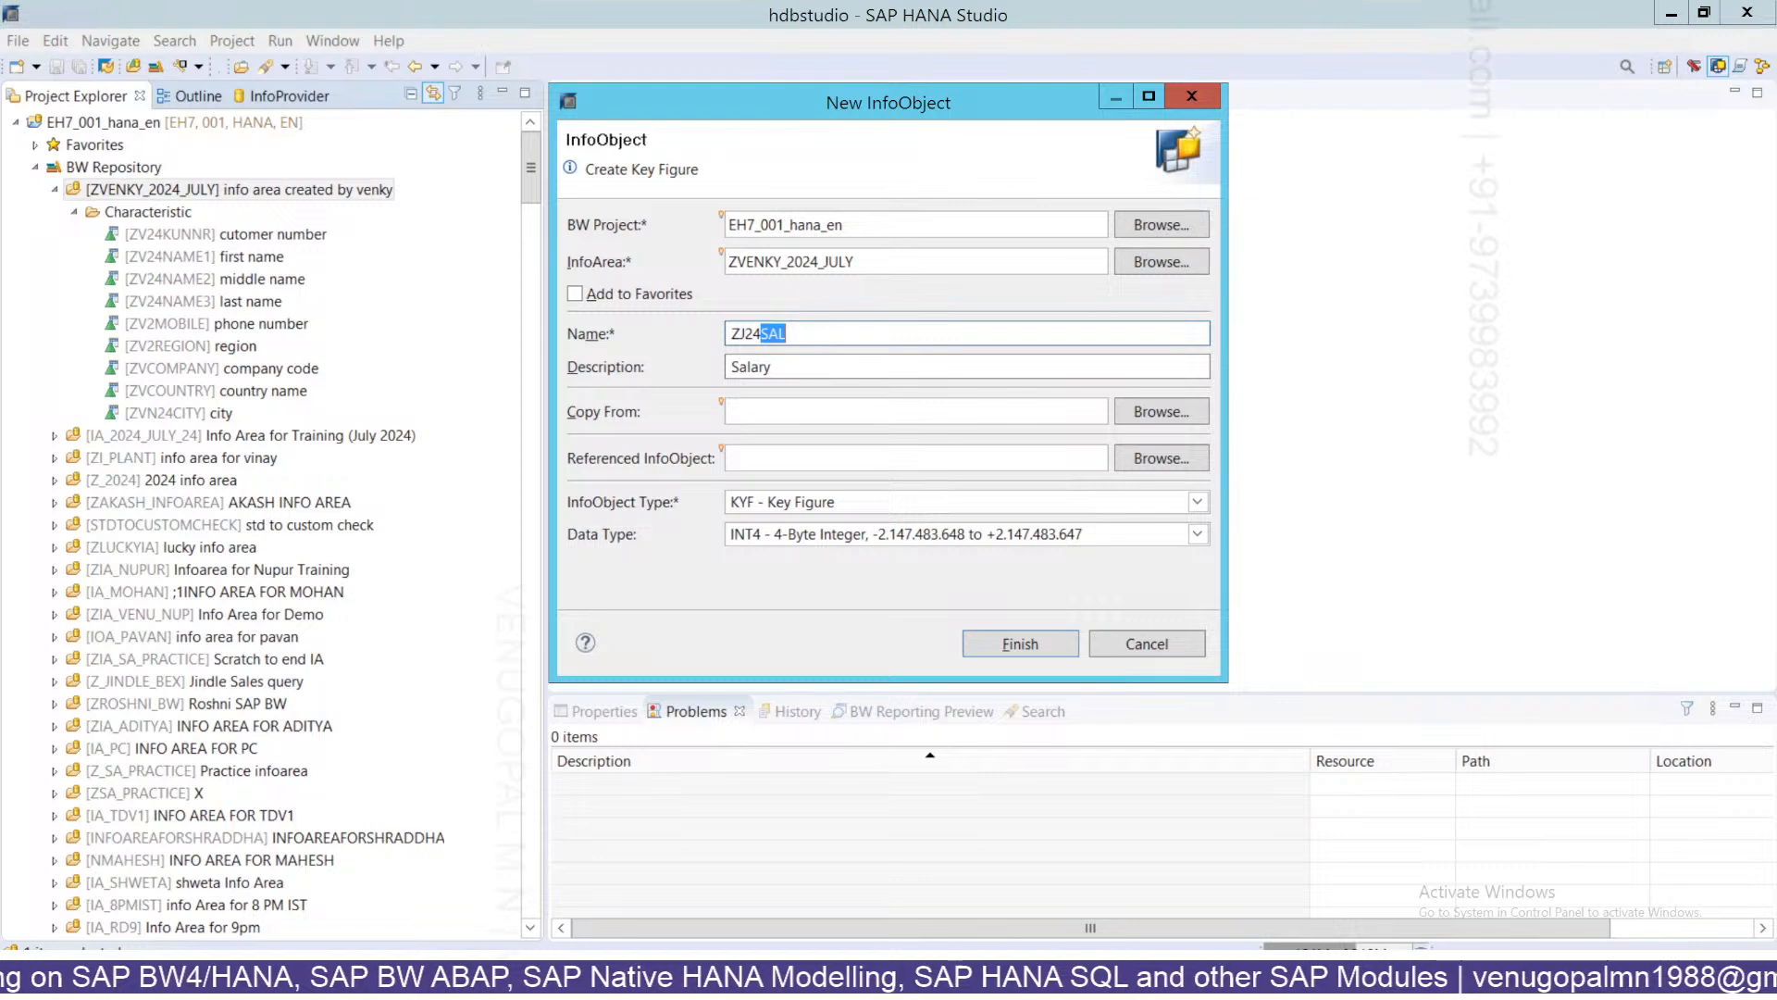
text(INT)
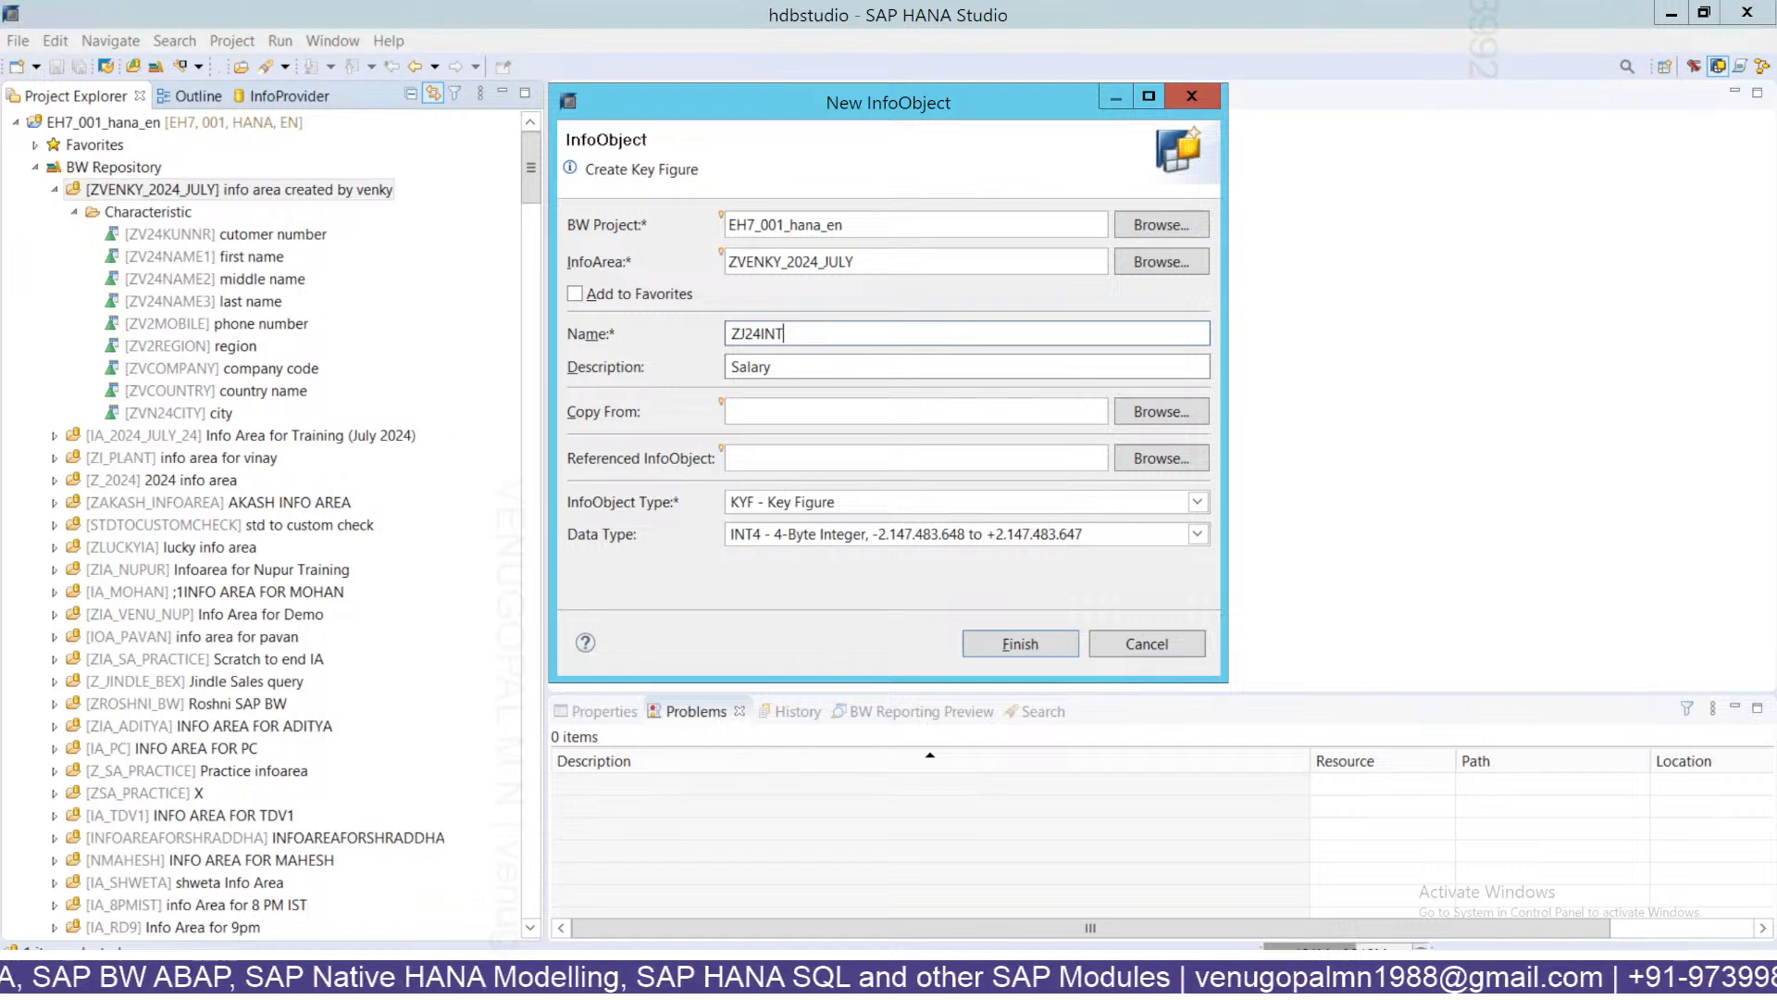
click(1021, 643)
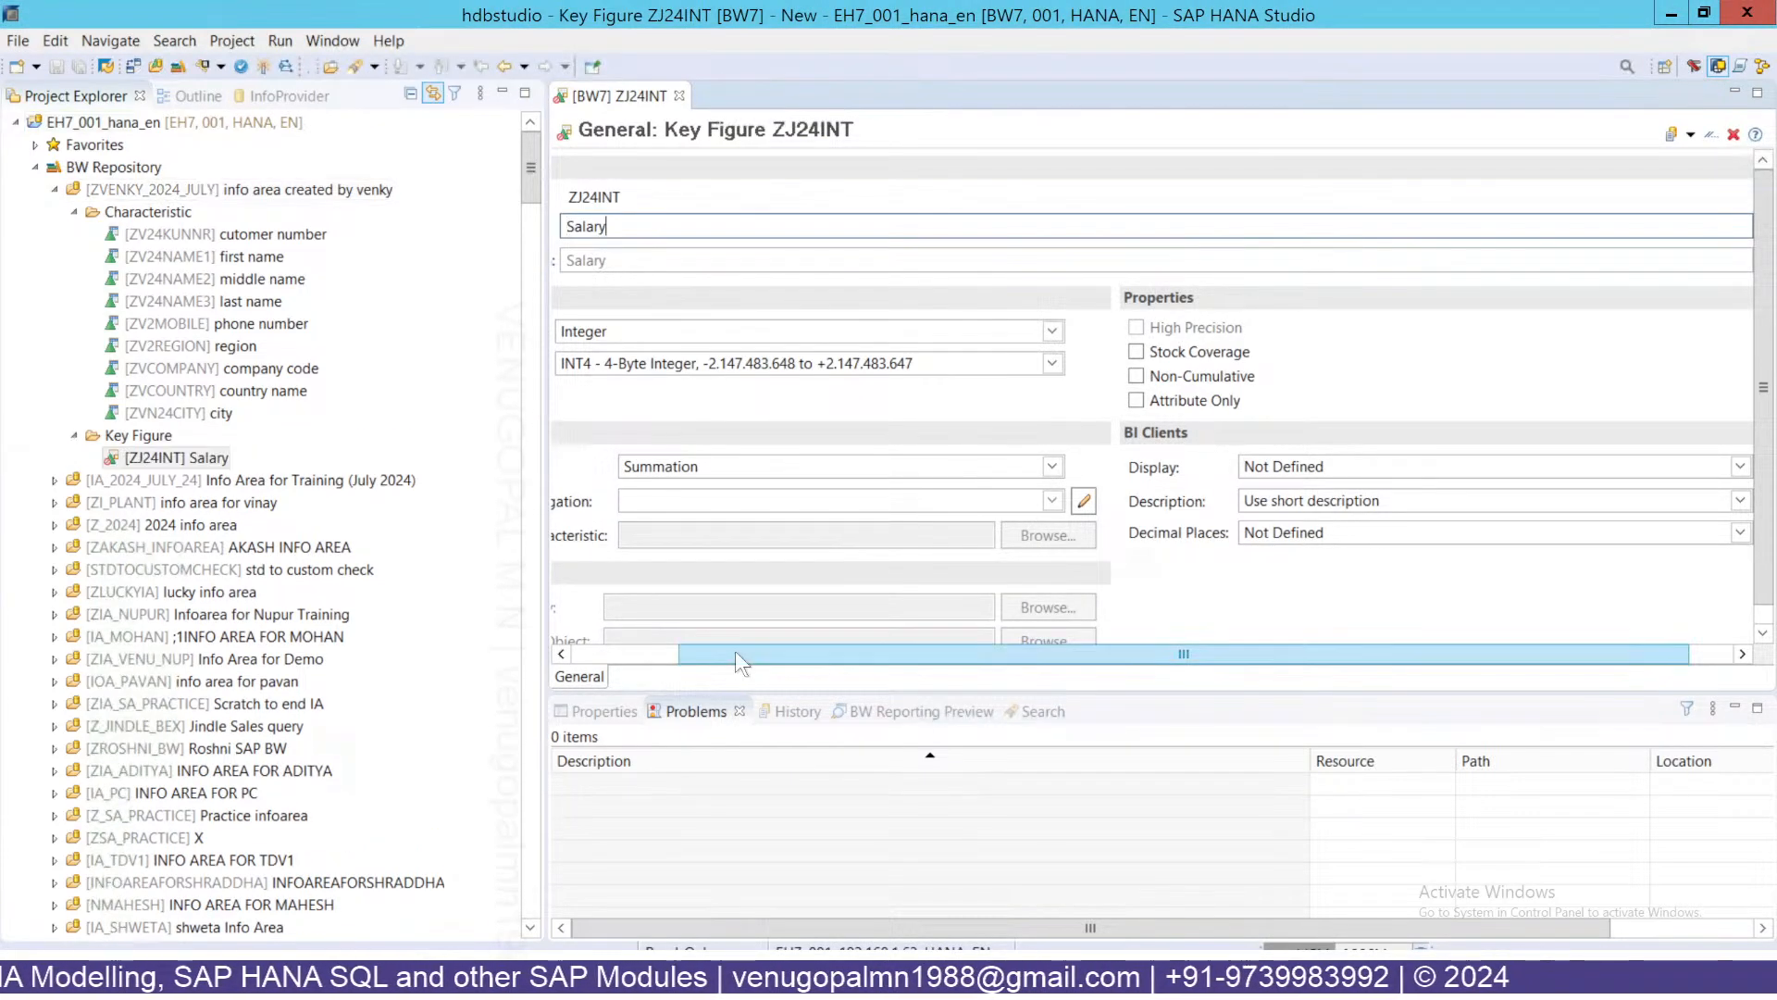
Change the ZJ24INT description to Integer.
click(596, 662)
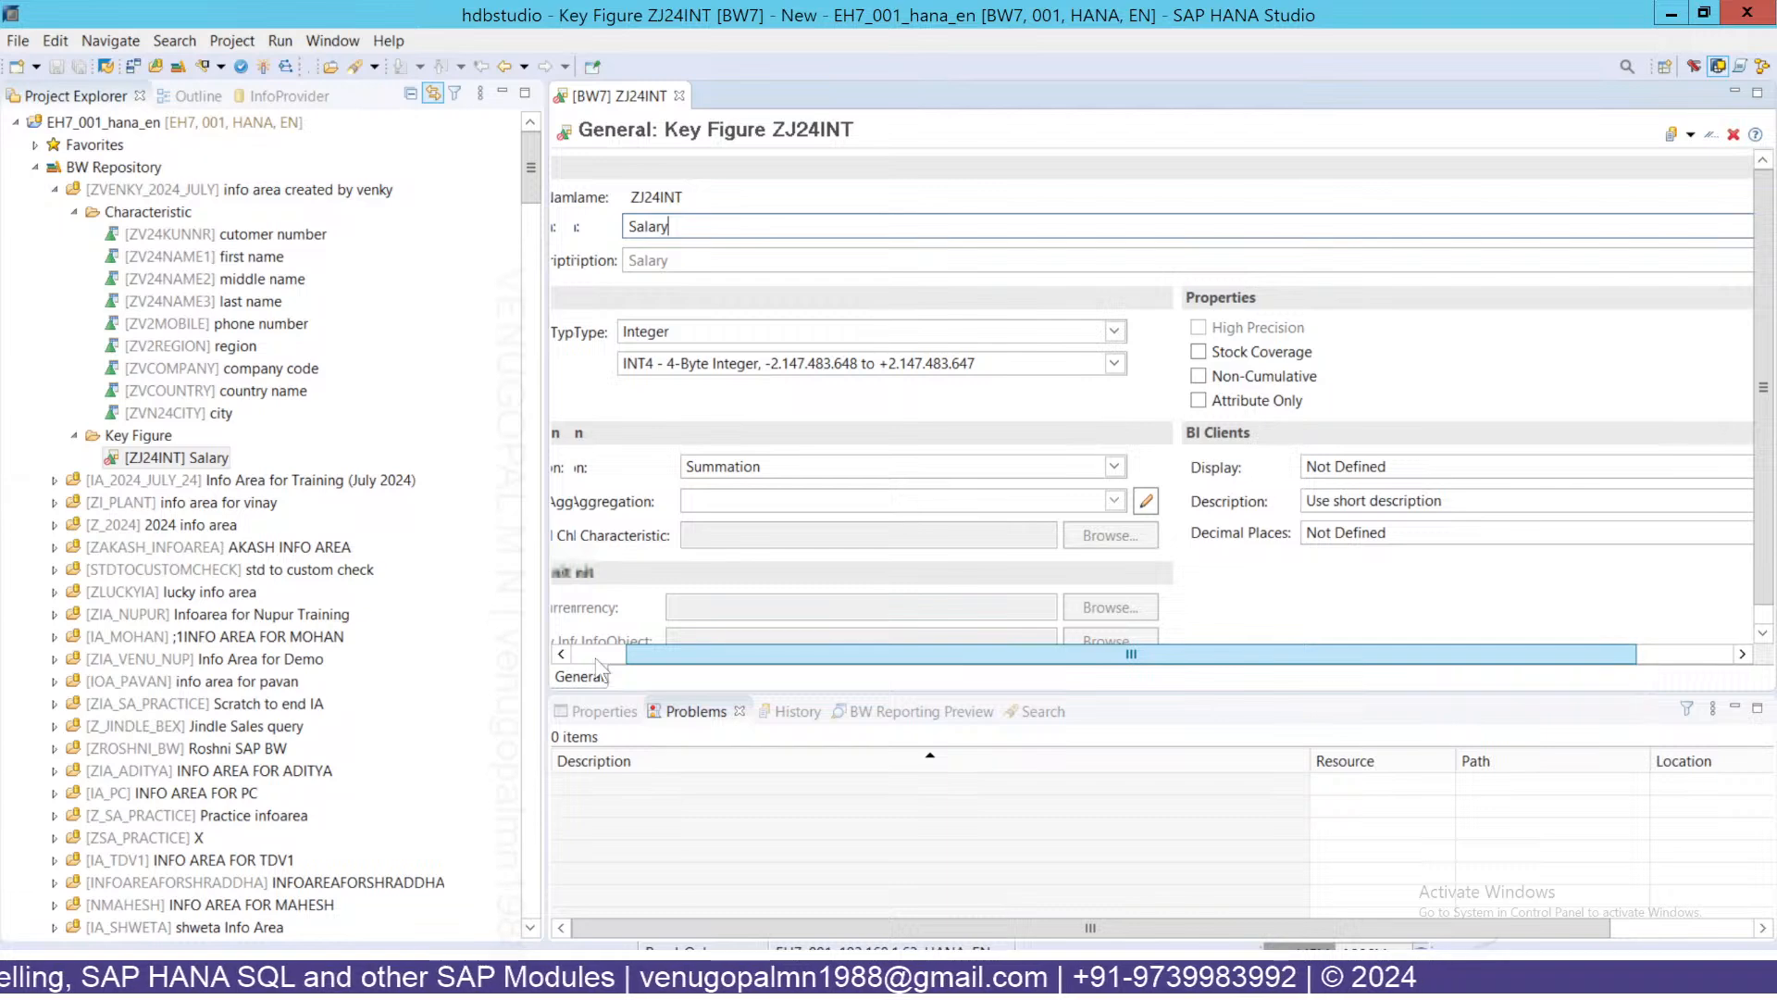
drag(595, 659, 557, 661)
drag(742, 228, 674, 225)
text(Integer)
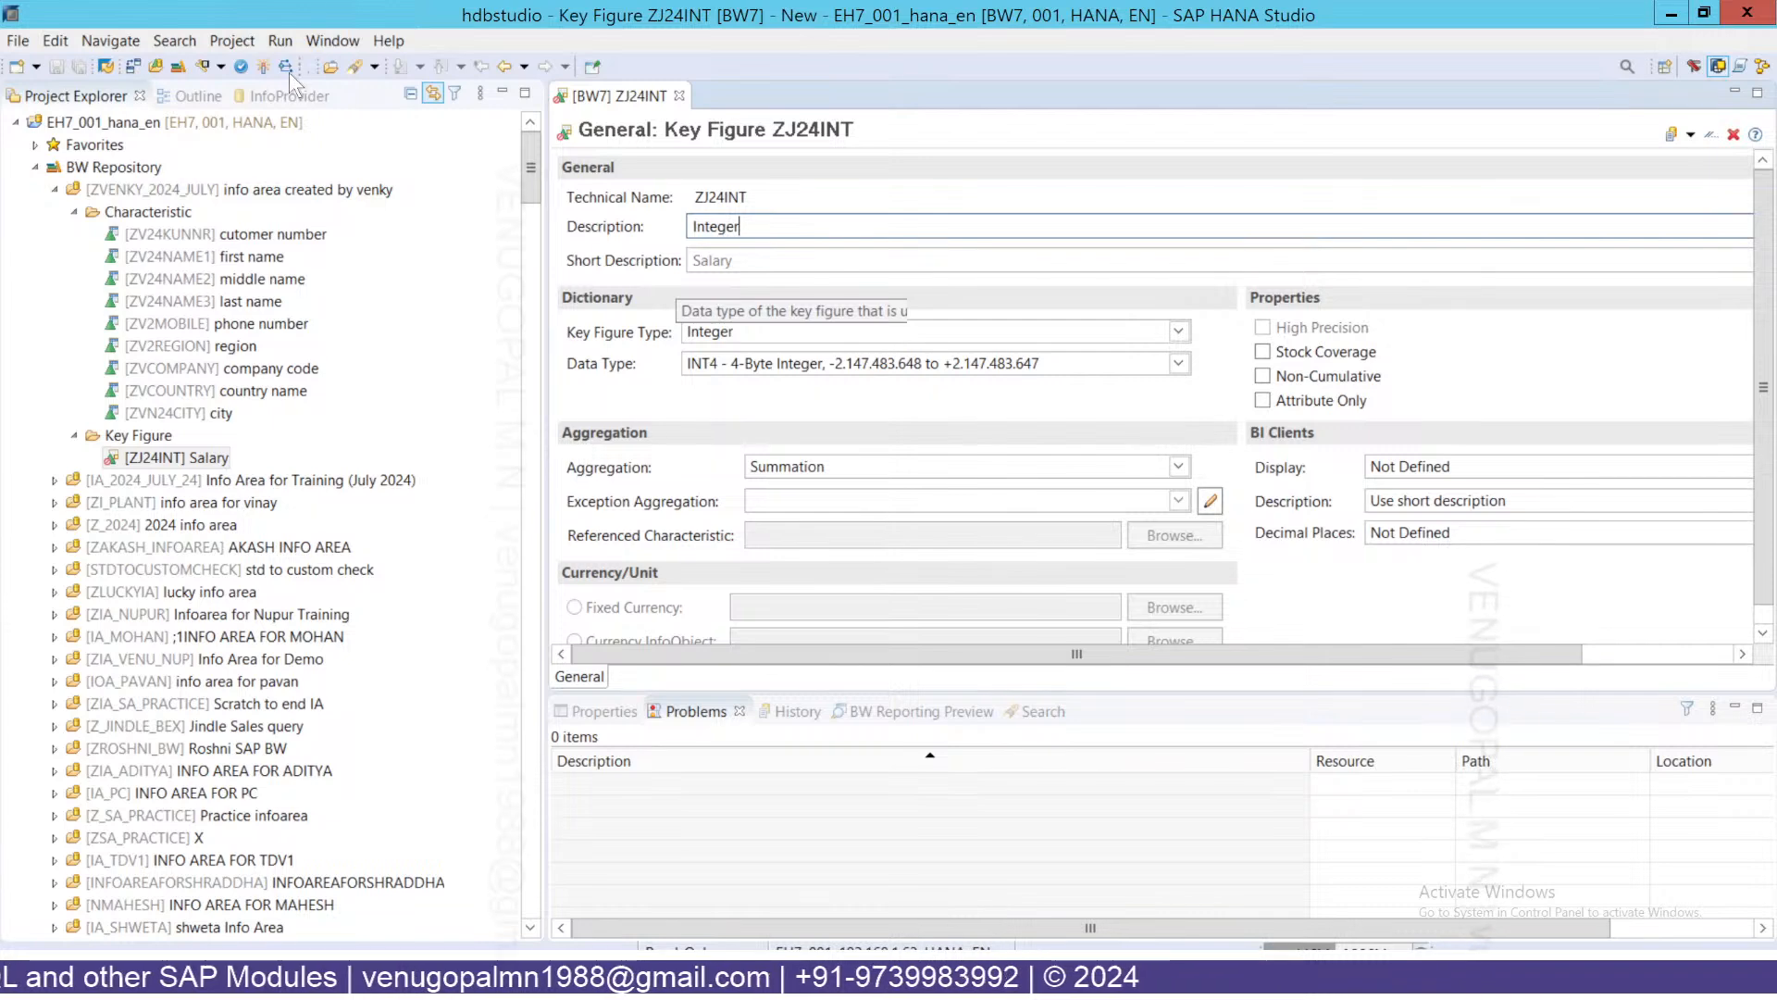
Activate ZJ24INT after dismissing an internal error, then check its Key Figure folder.
click(262, 68)
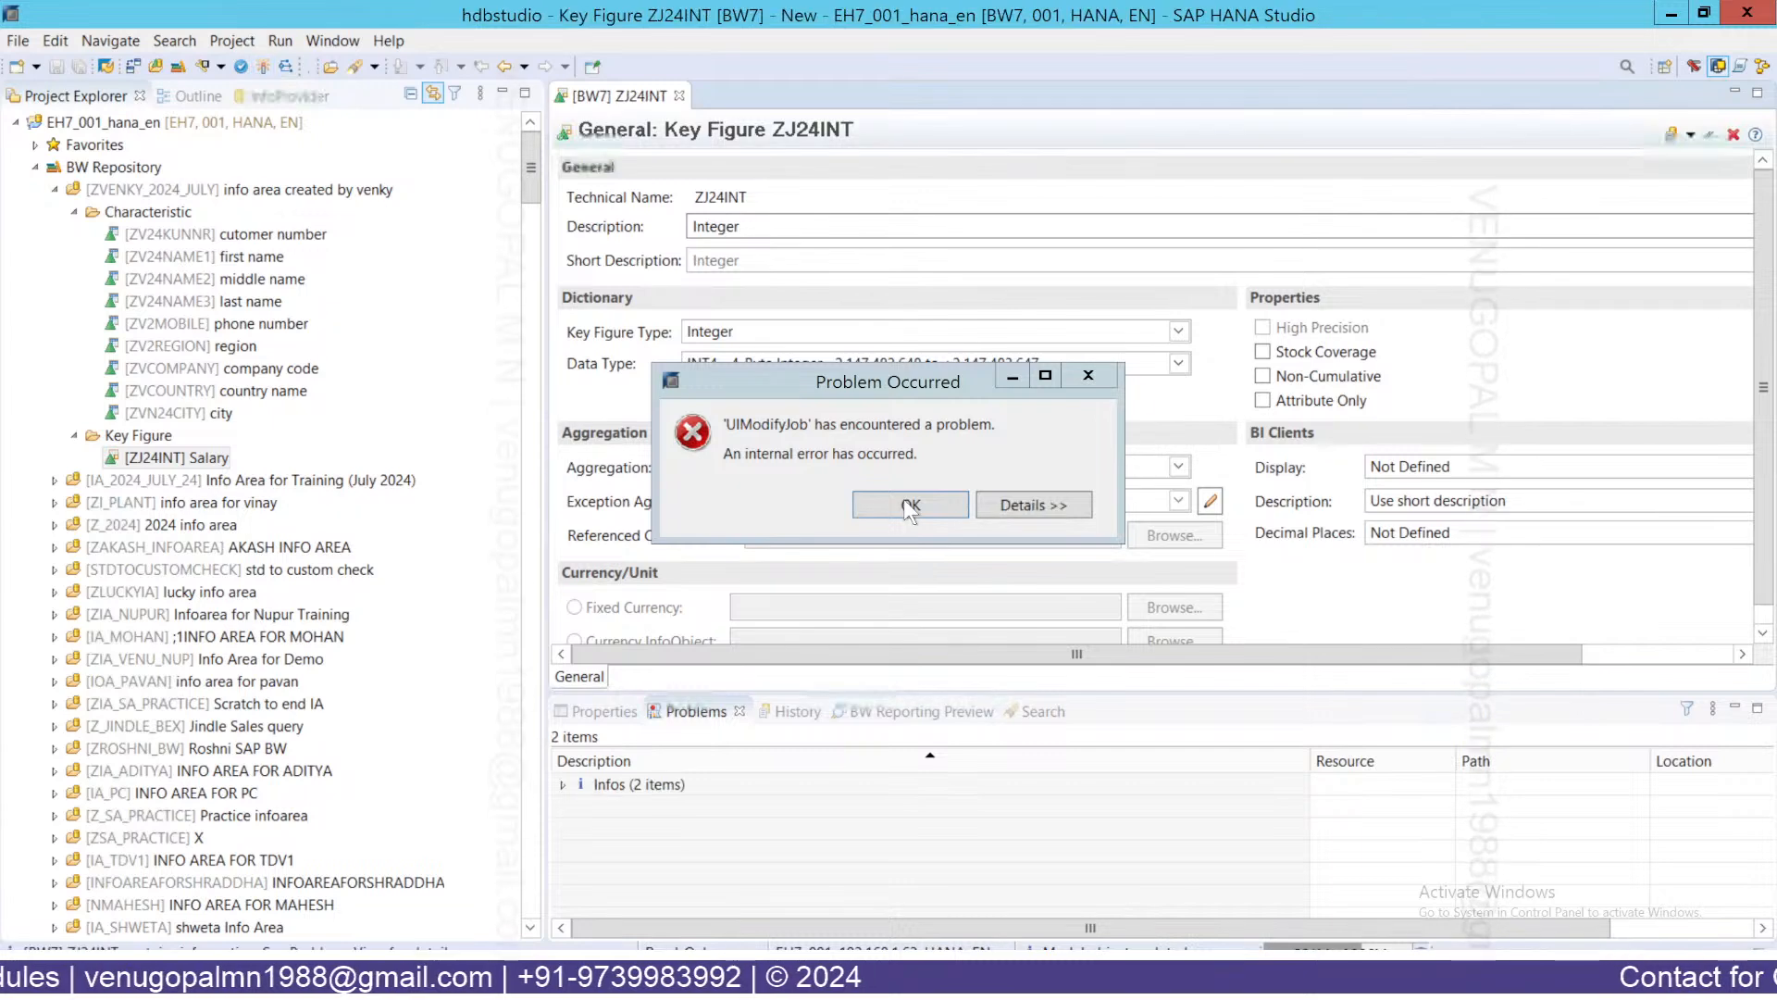
click(909, 506)
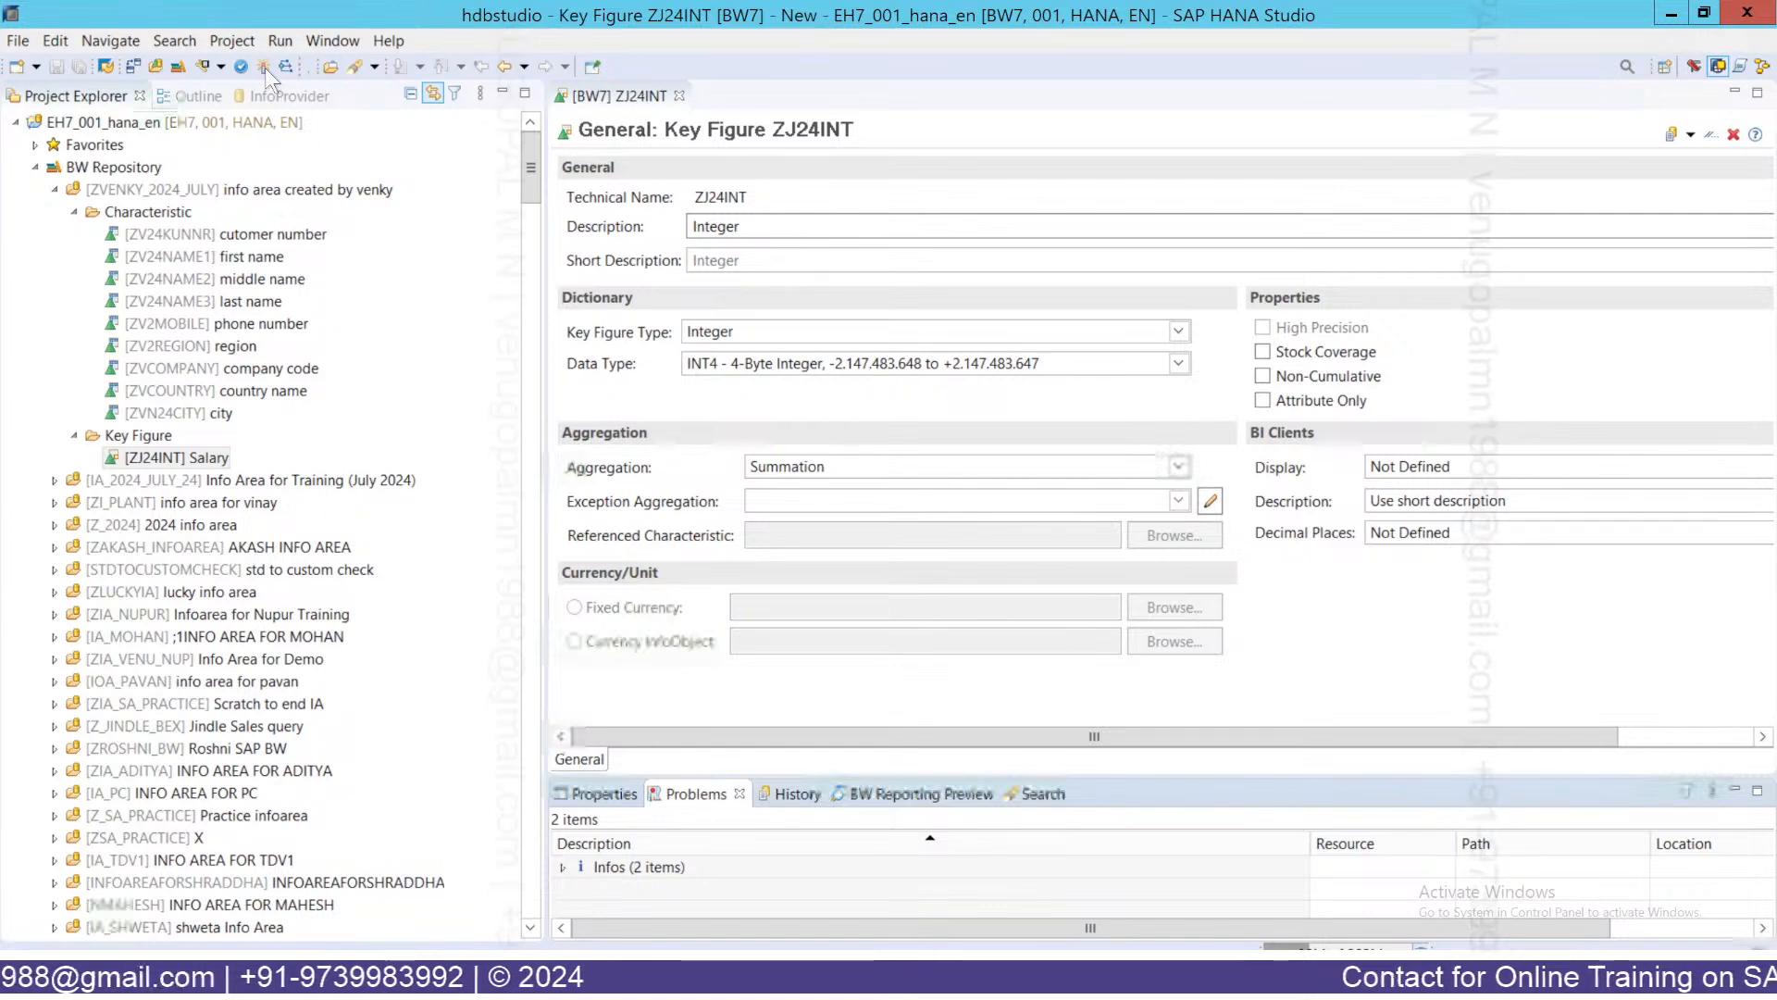
click(265, 68)
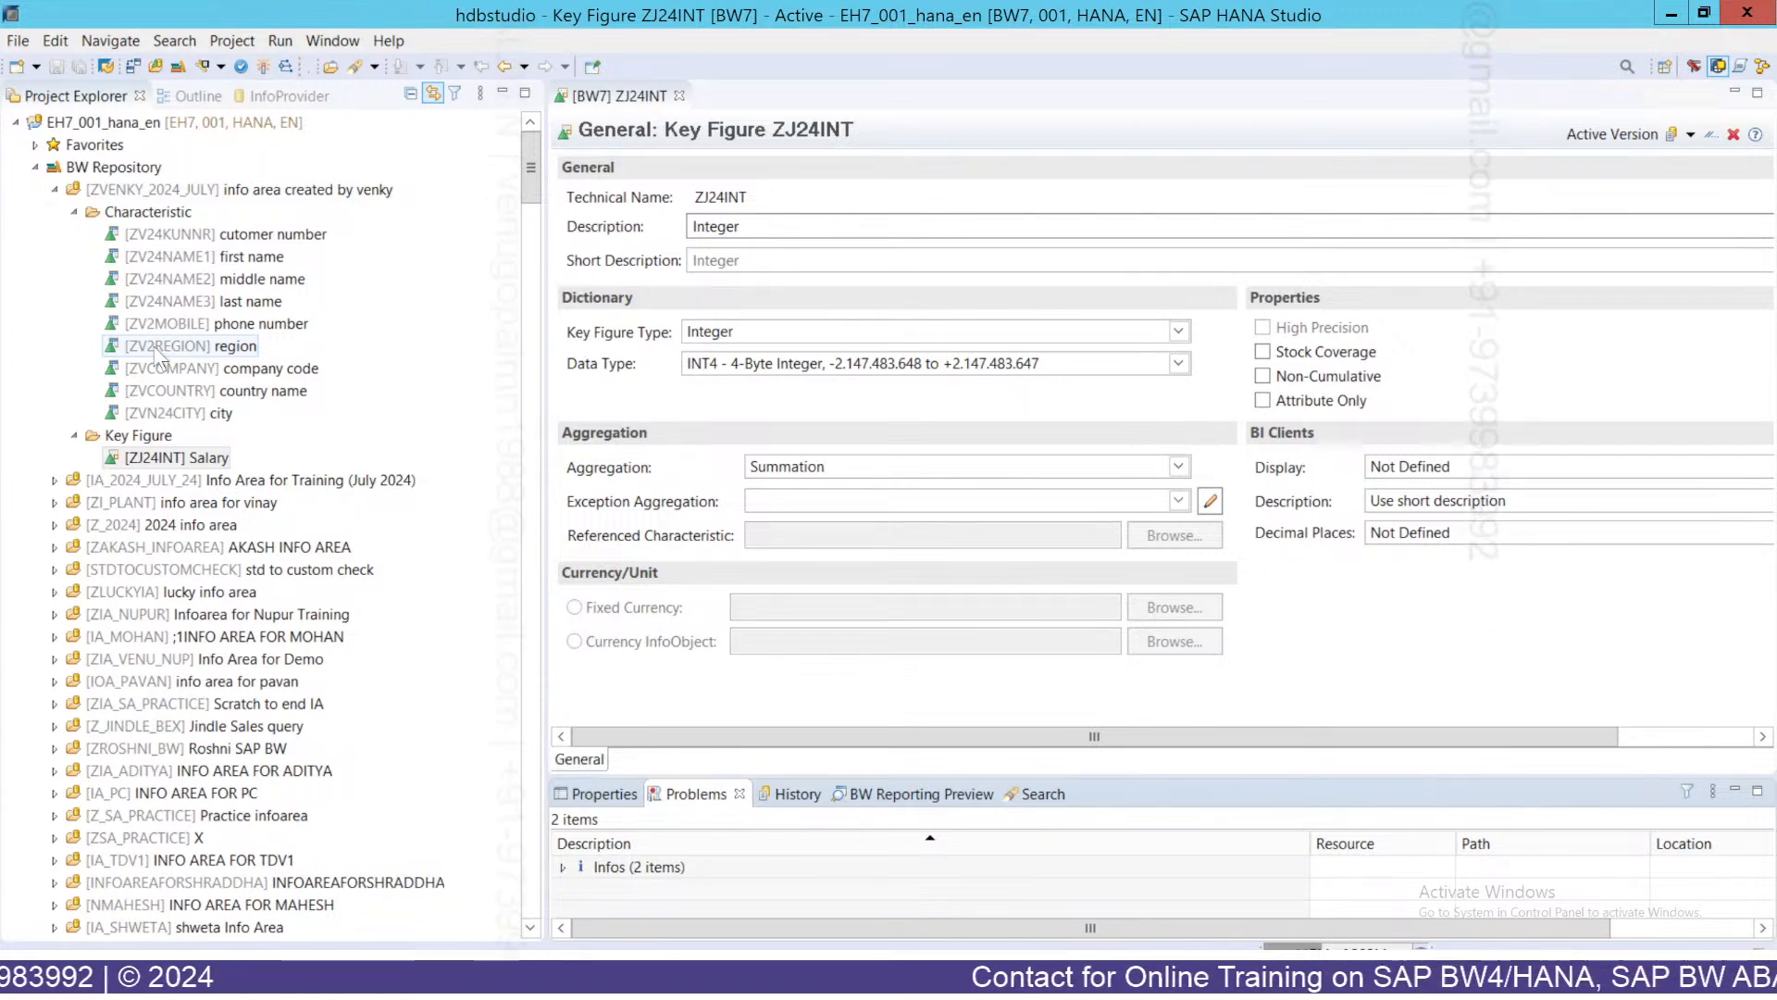
click(153, 435)
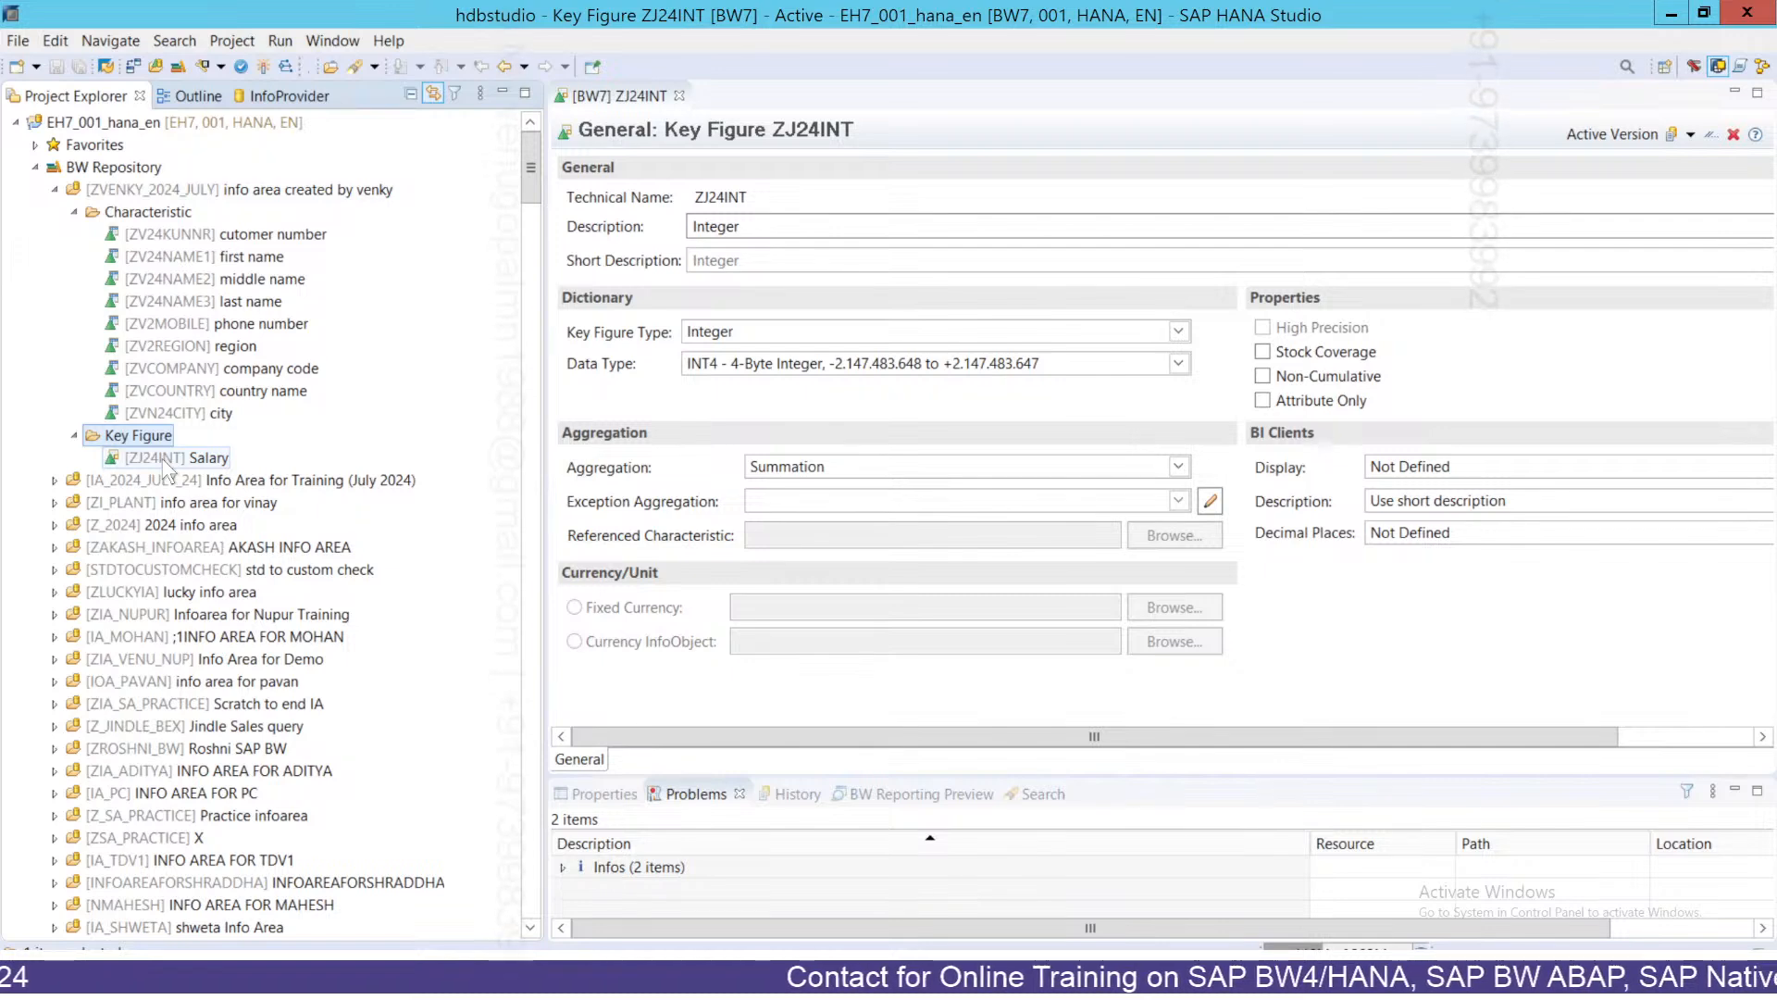
click(158, 190)
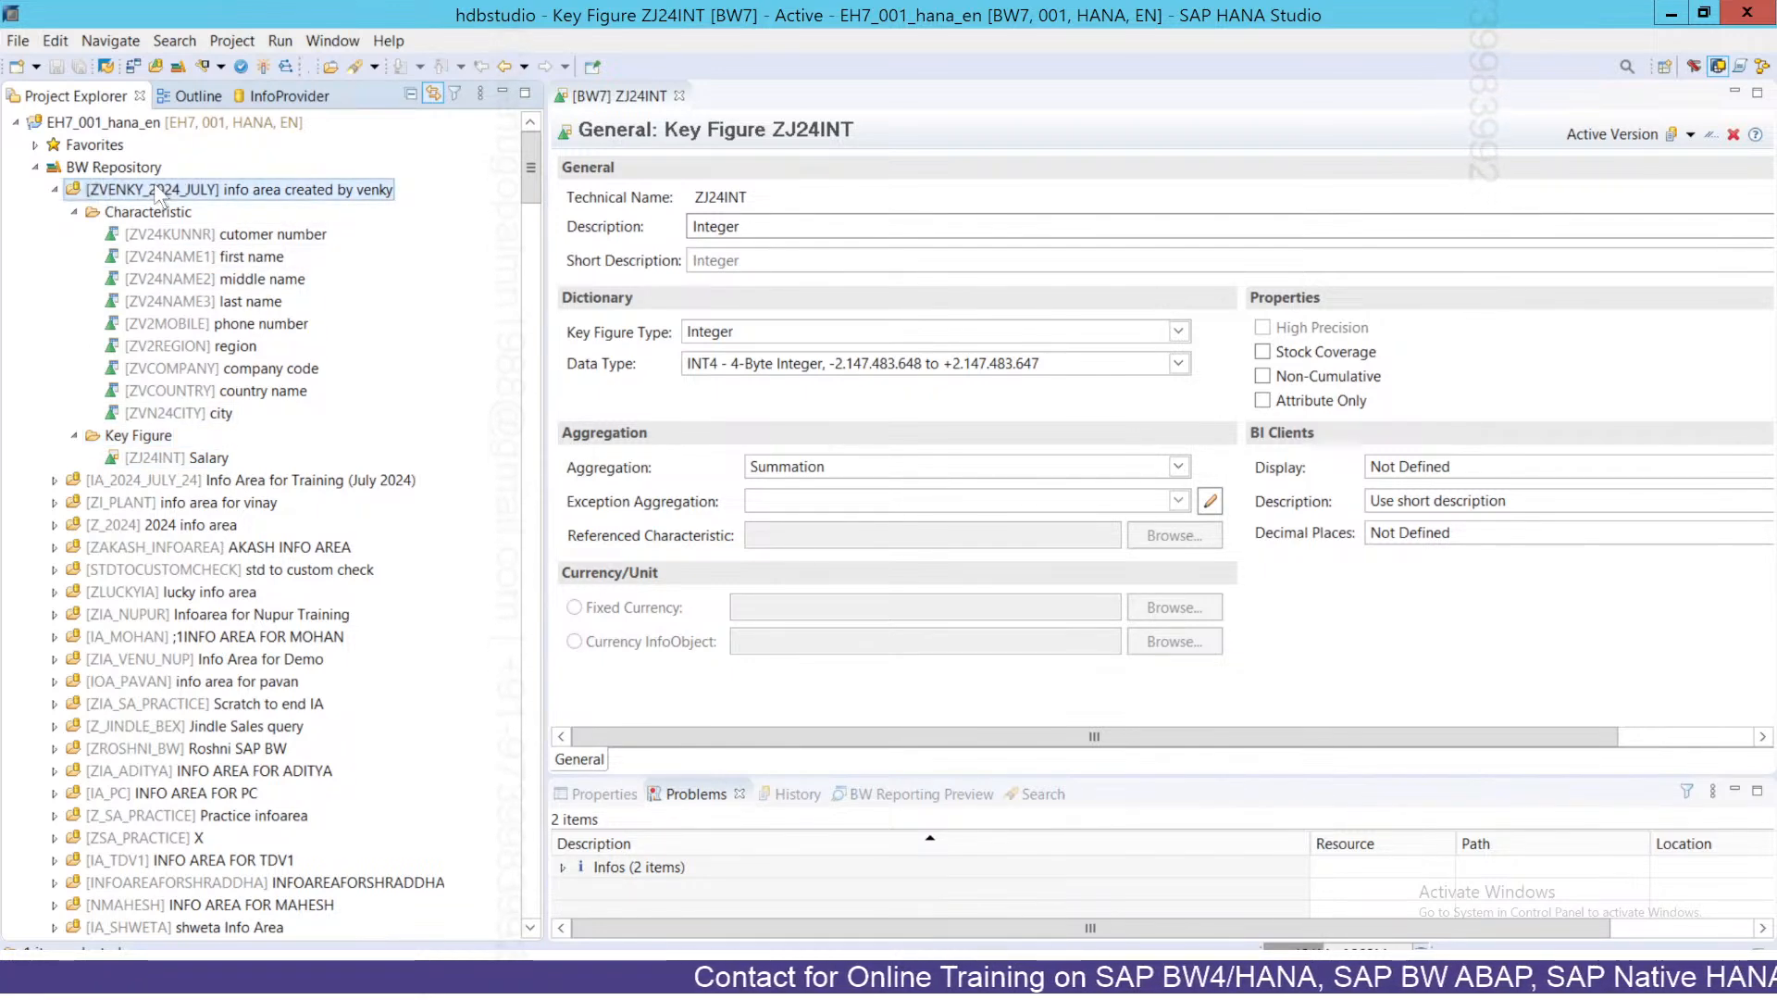
Create key figure ZJ24SAL 'Salary' with data type CURR in ZVENKY_2024_JULY.
right_click(160, 191)
mouse_move(213, 200)
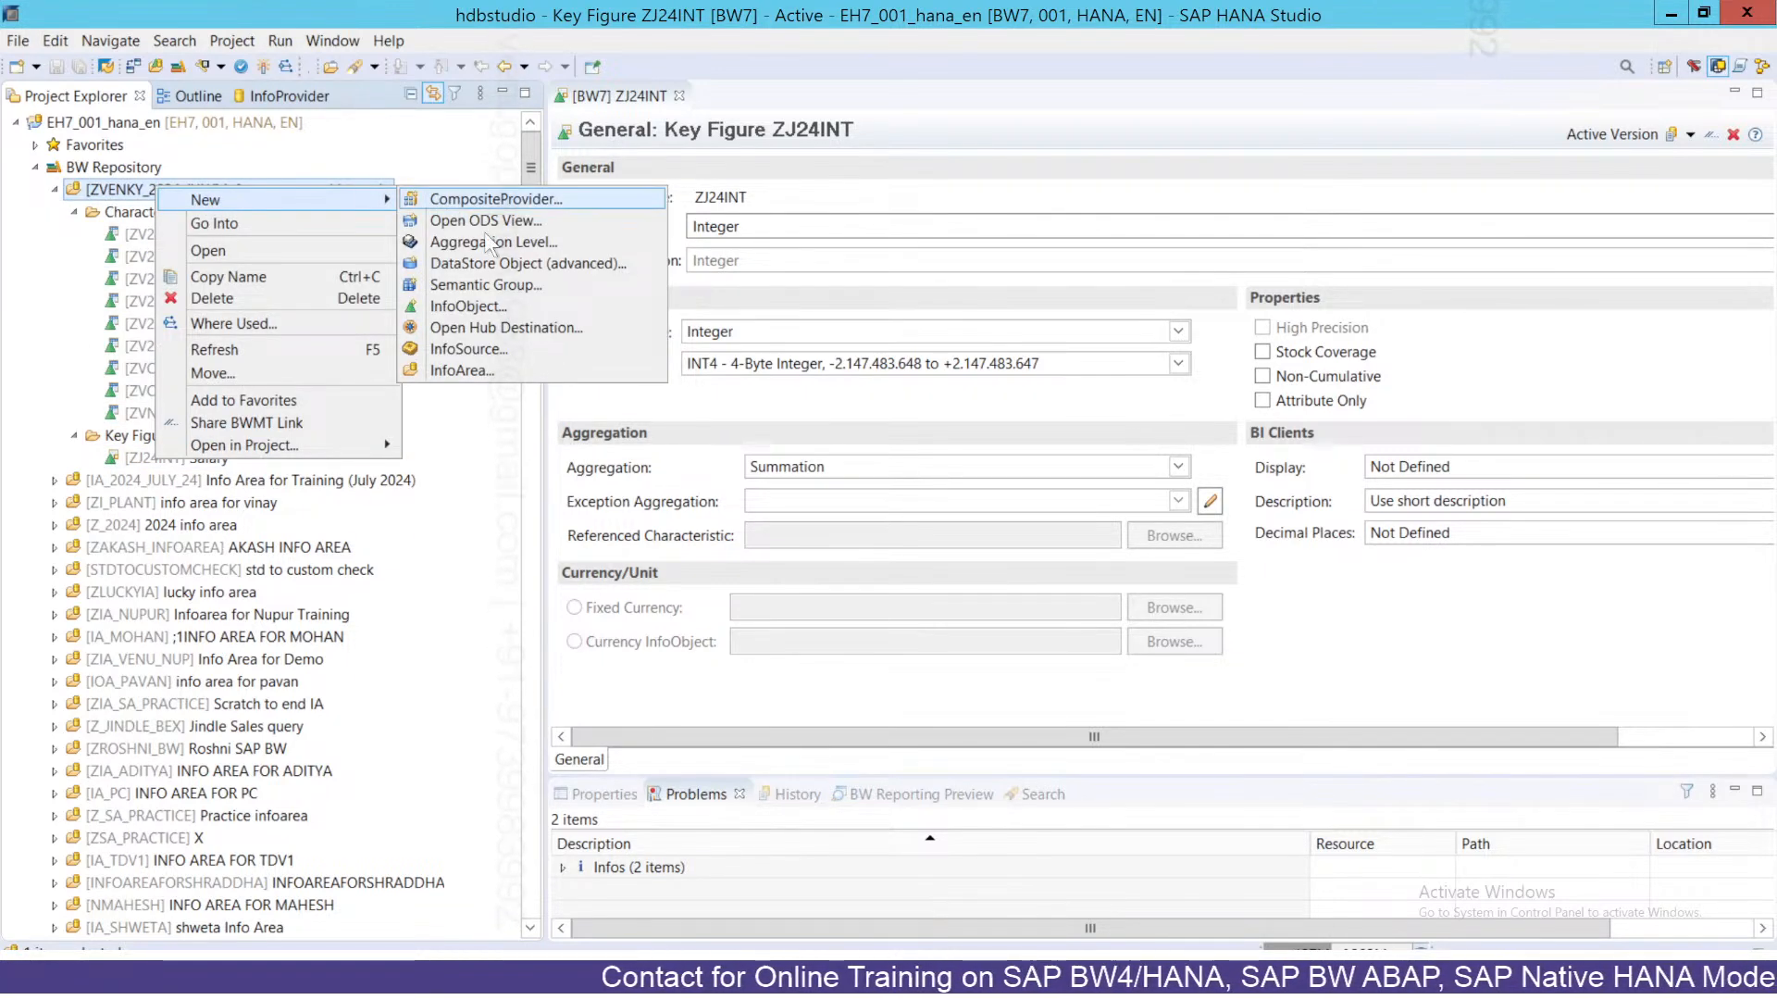
click(472, 309)
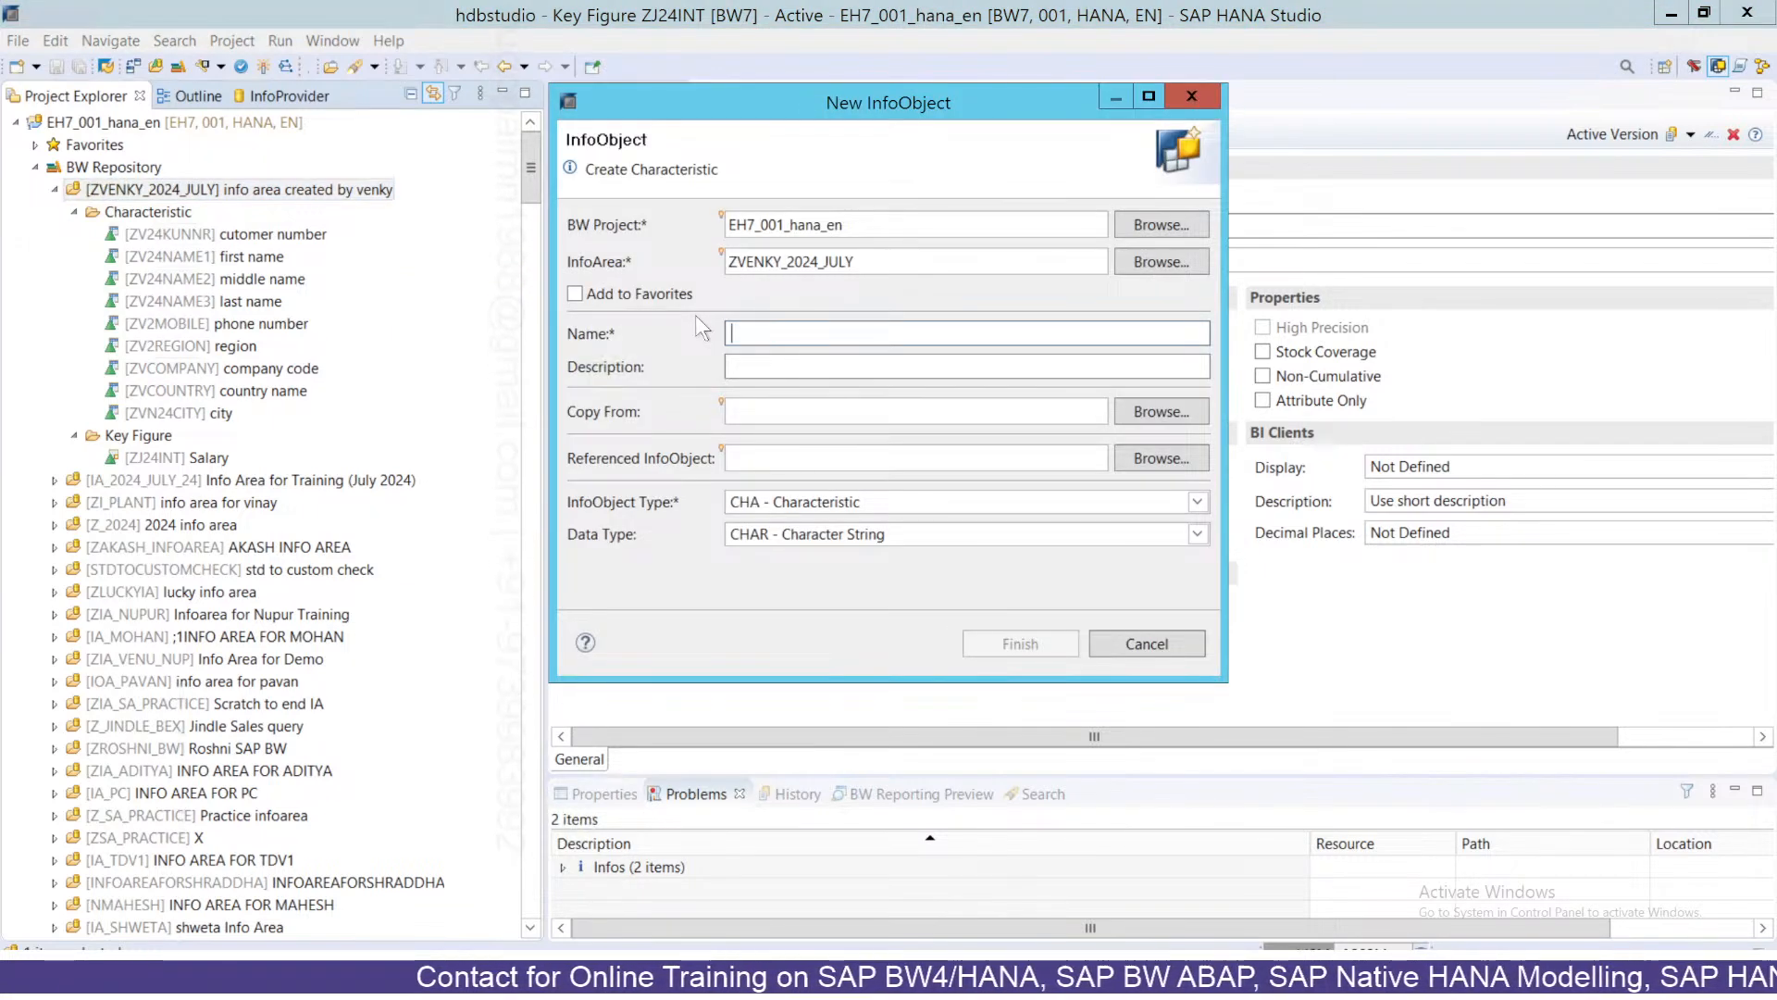
text(ZJ)
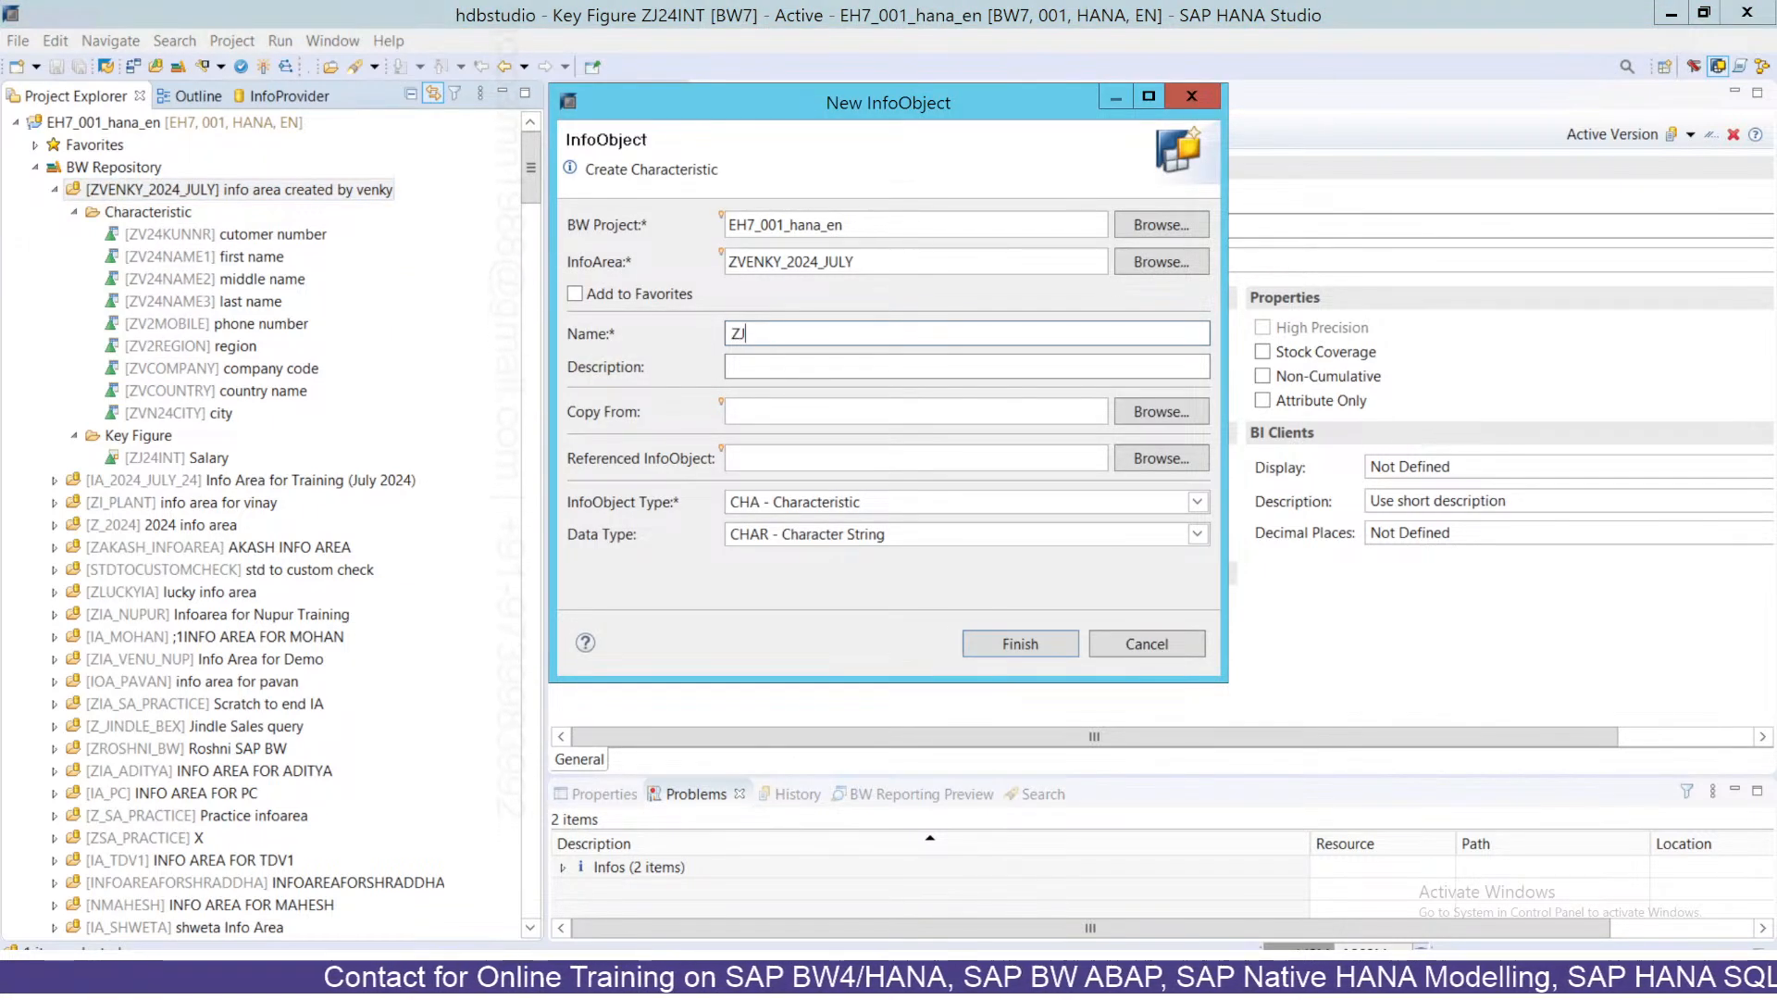
text(24)
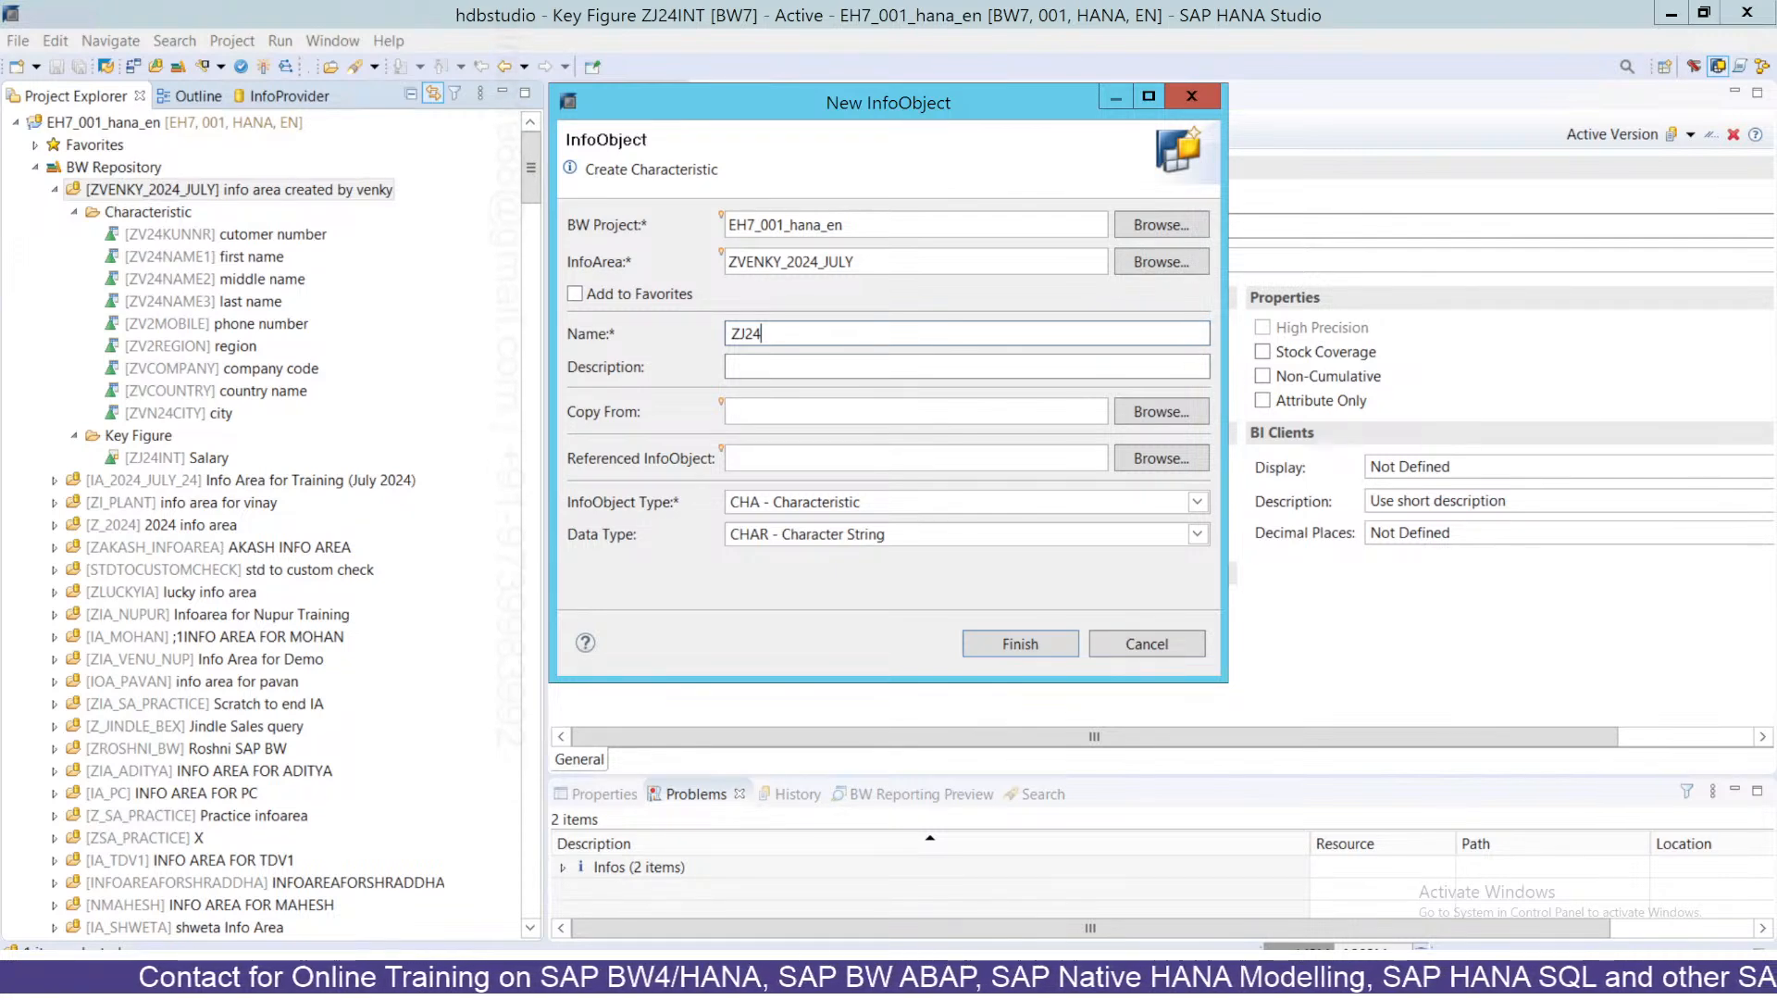
text(SAL)
text(Sala)
text(ry)
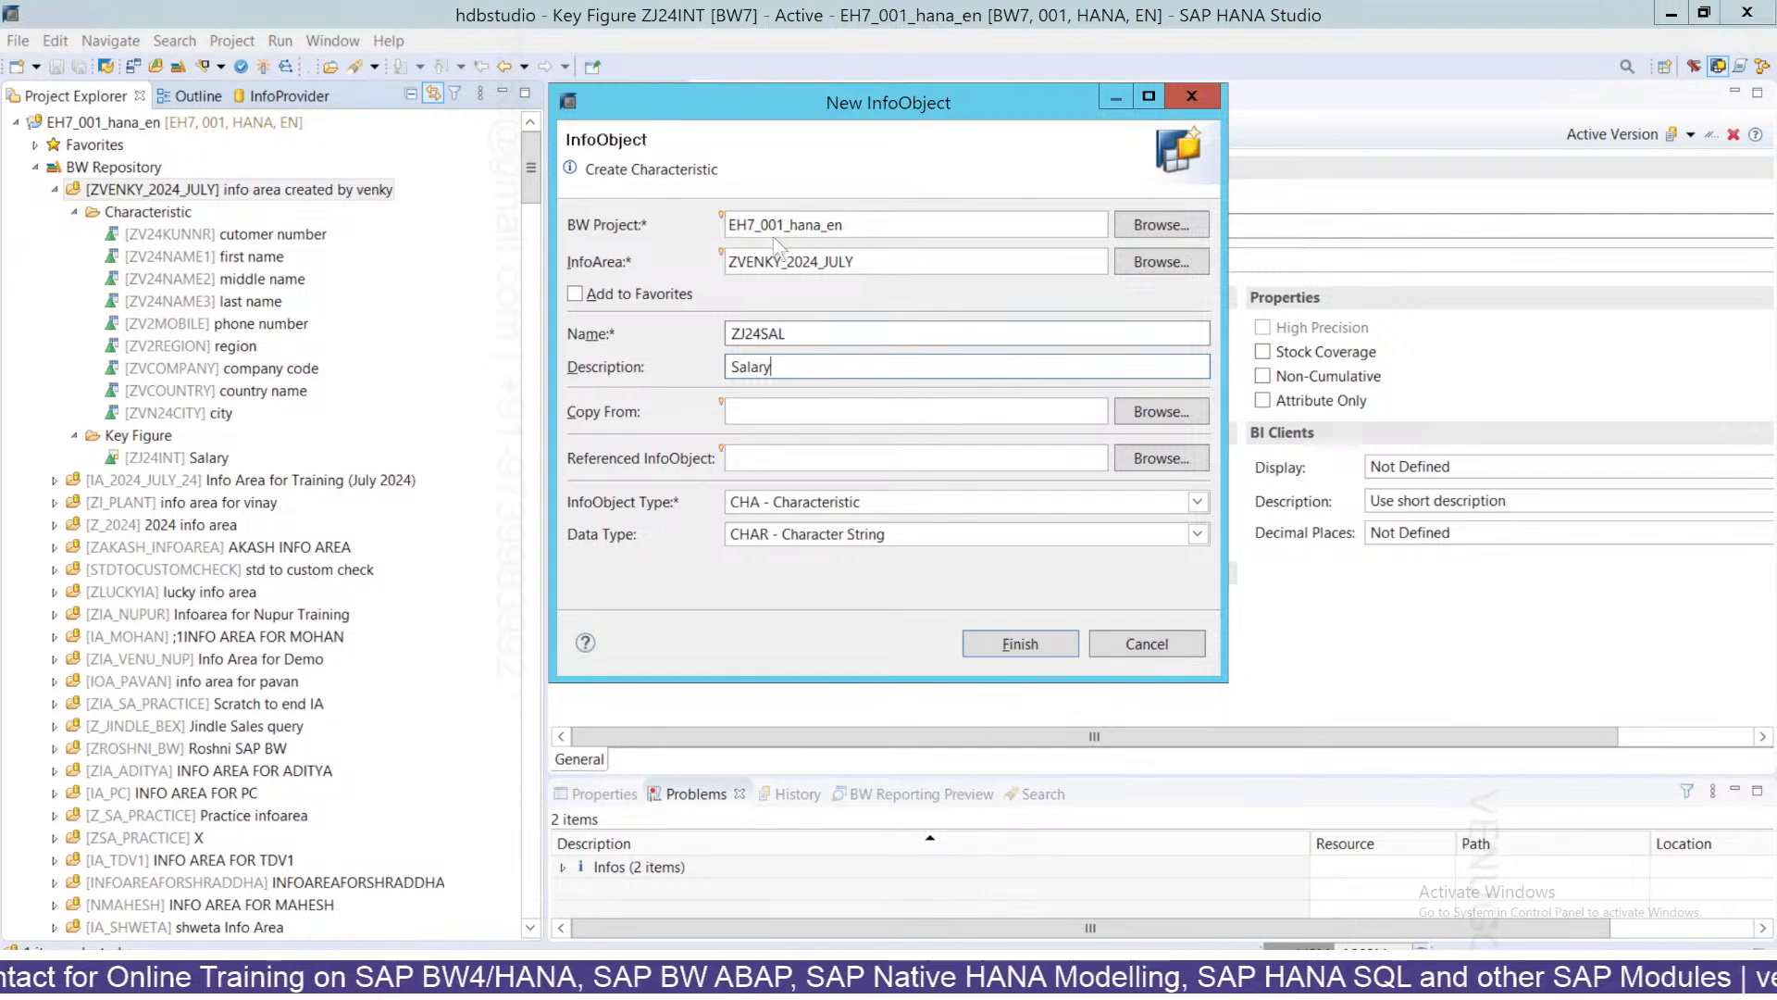
click(814, 501)
click(776, 546)
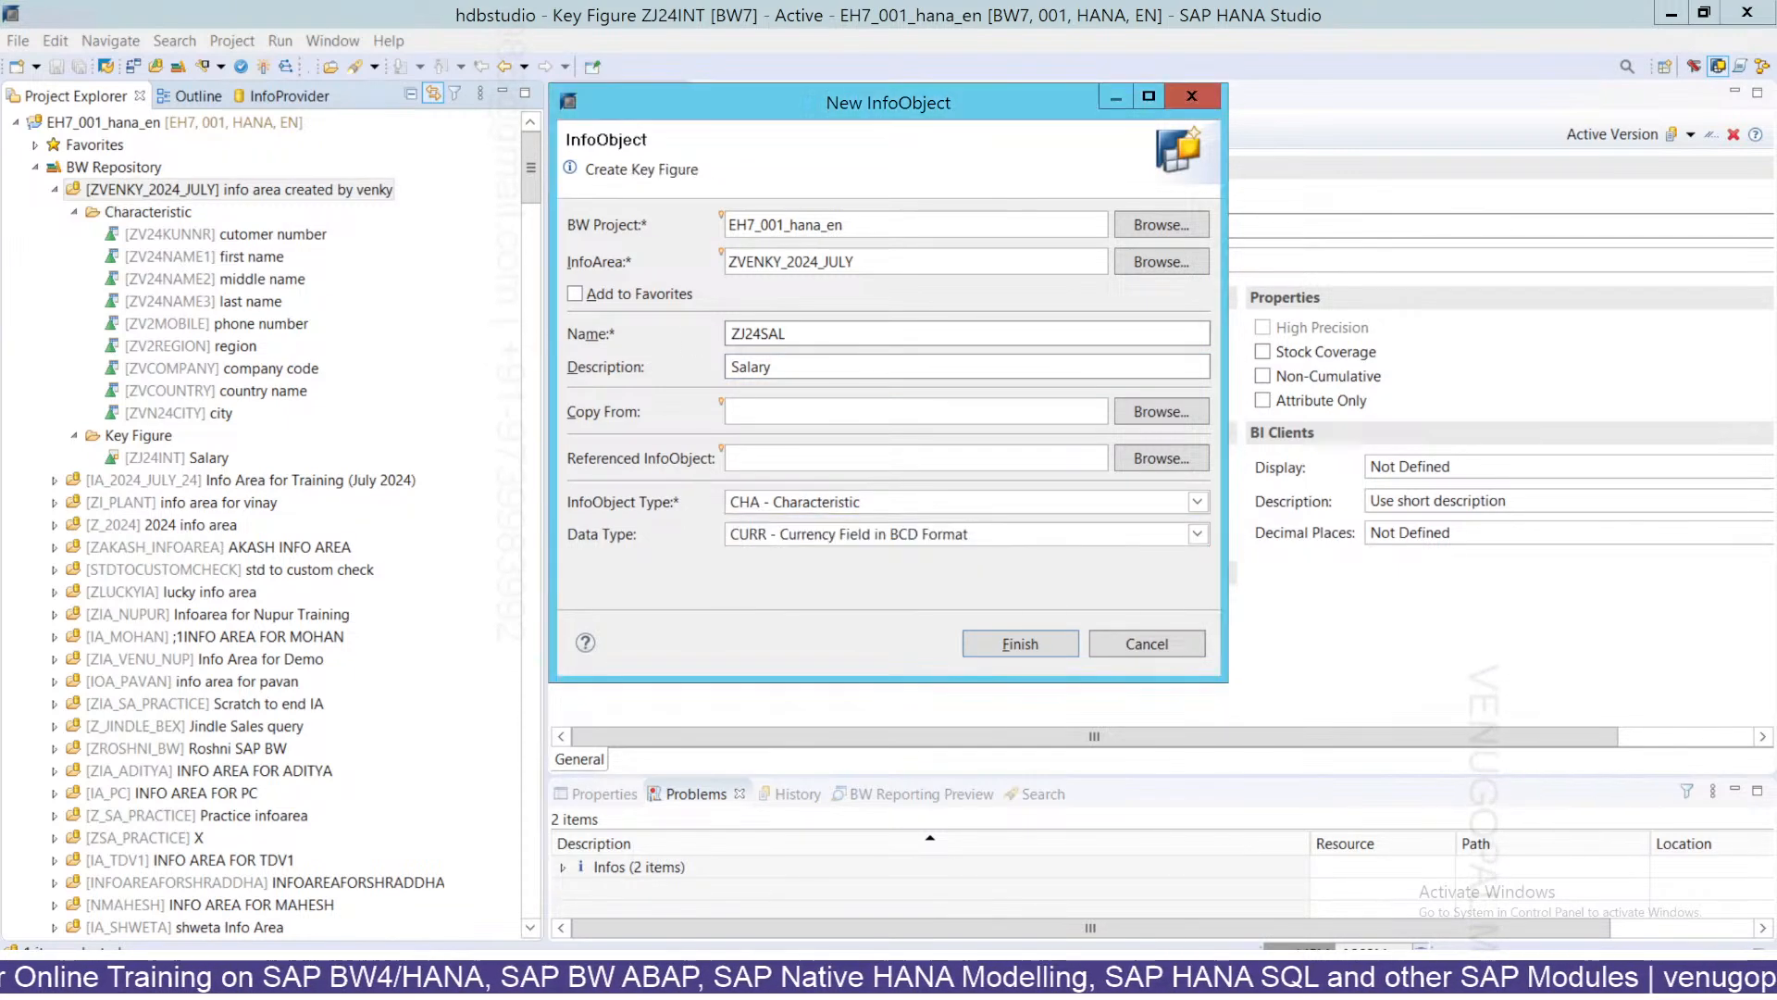
click(796, 534)
click(781, 556)
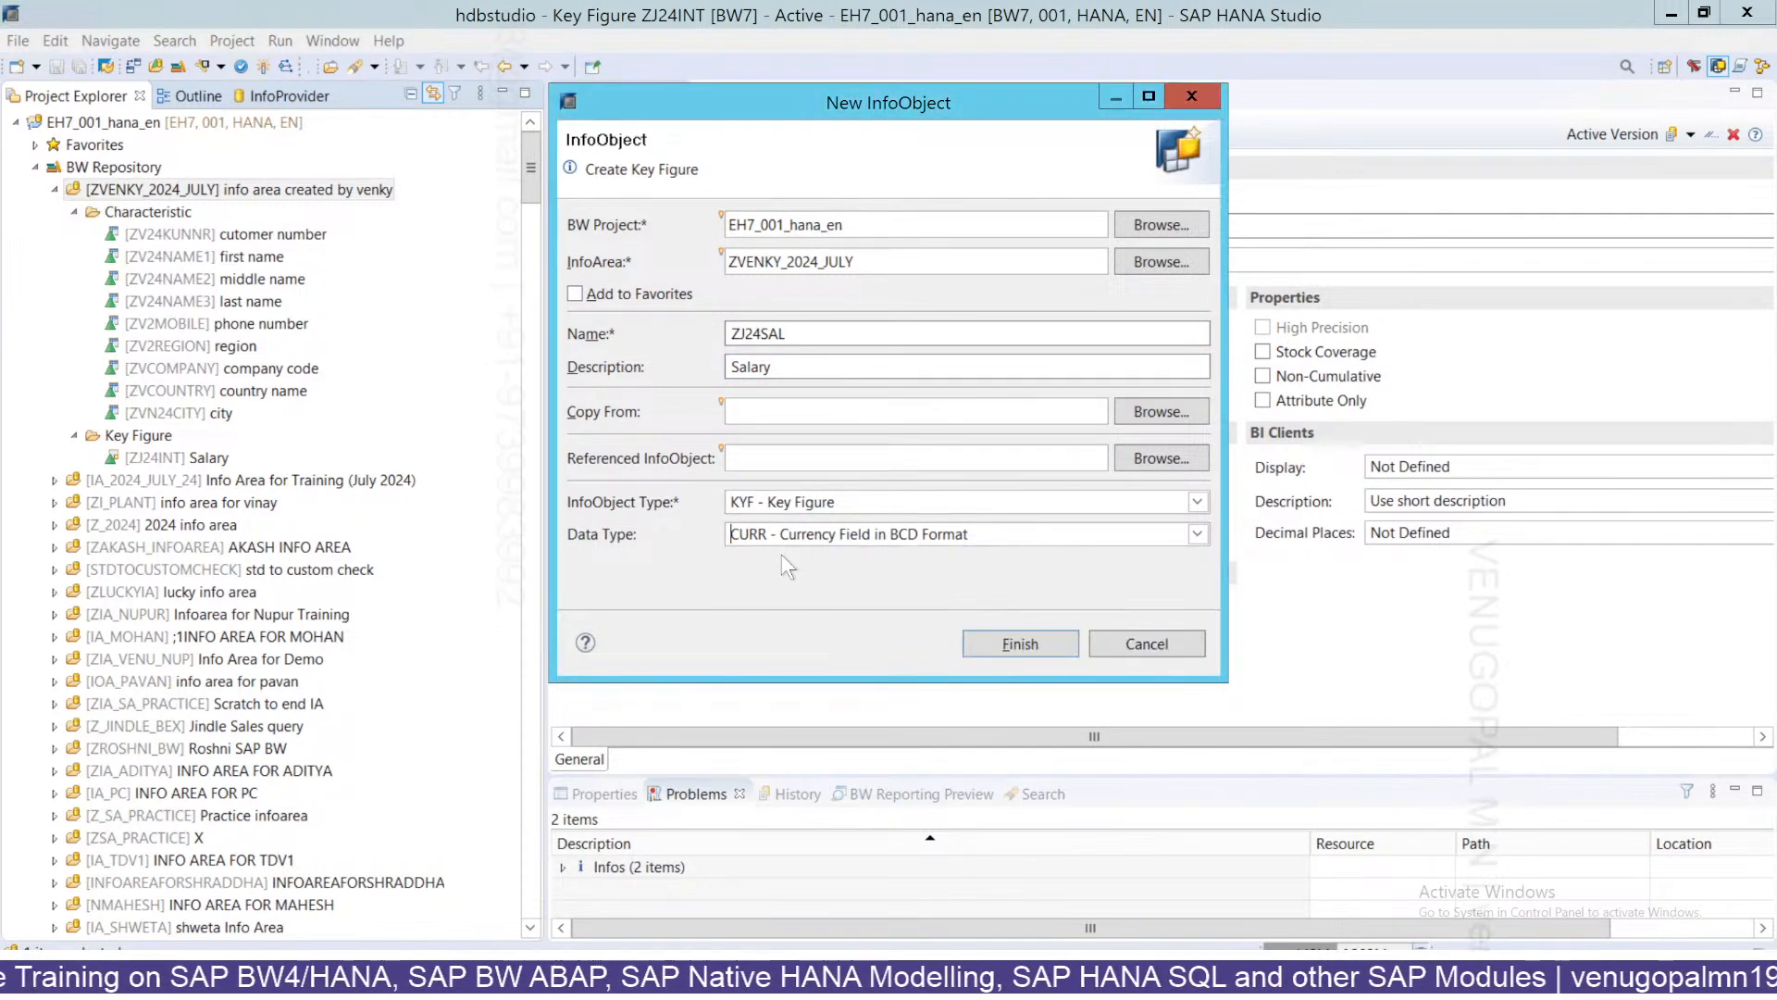
click(864, 534)
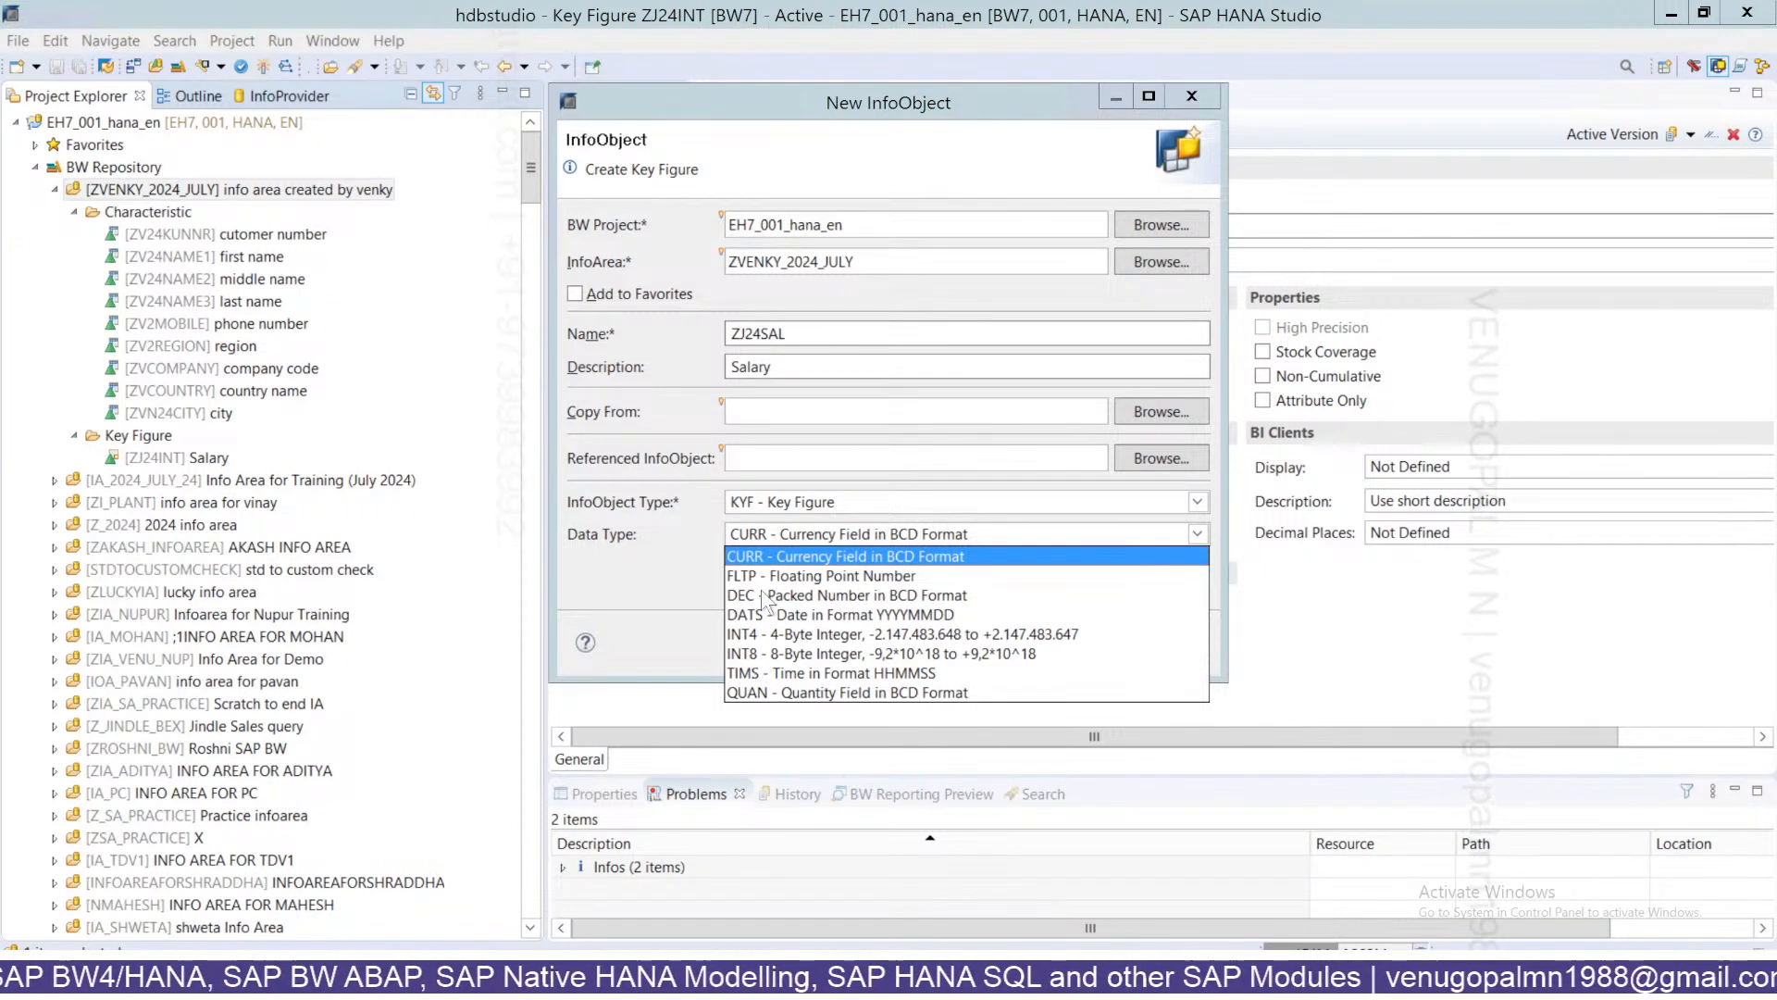
click(762, 559)
click(1004, 643)
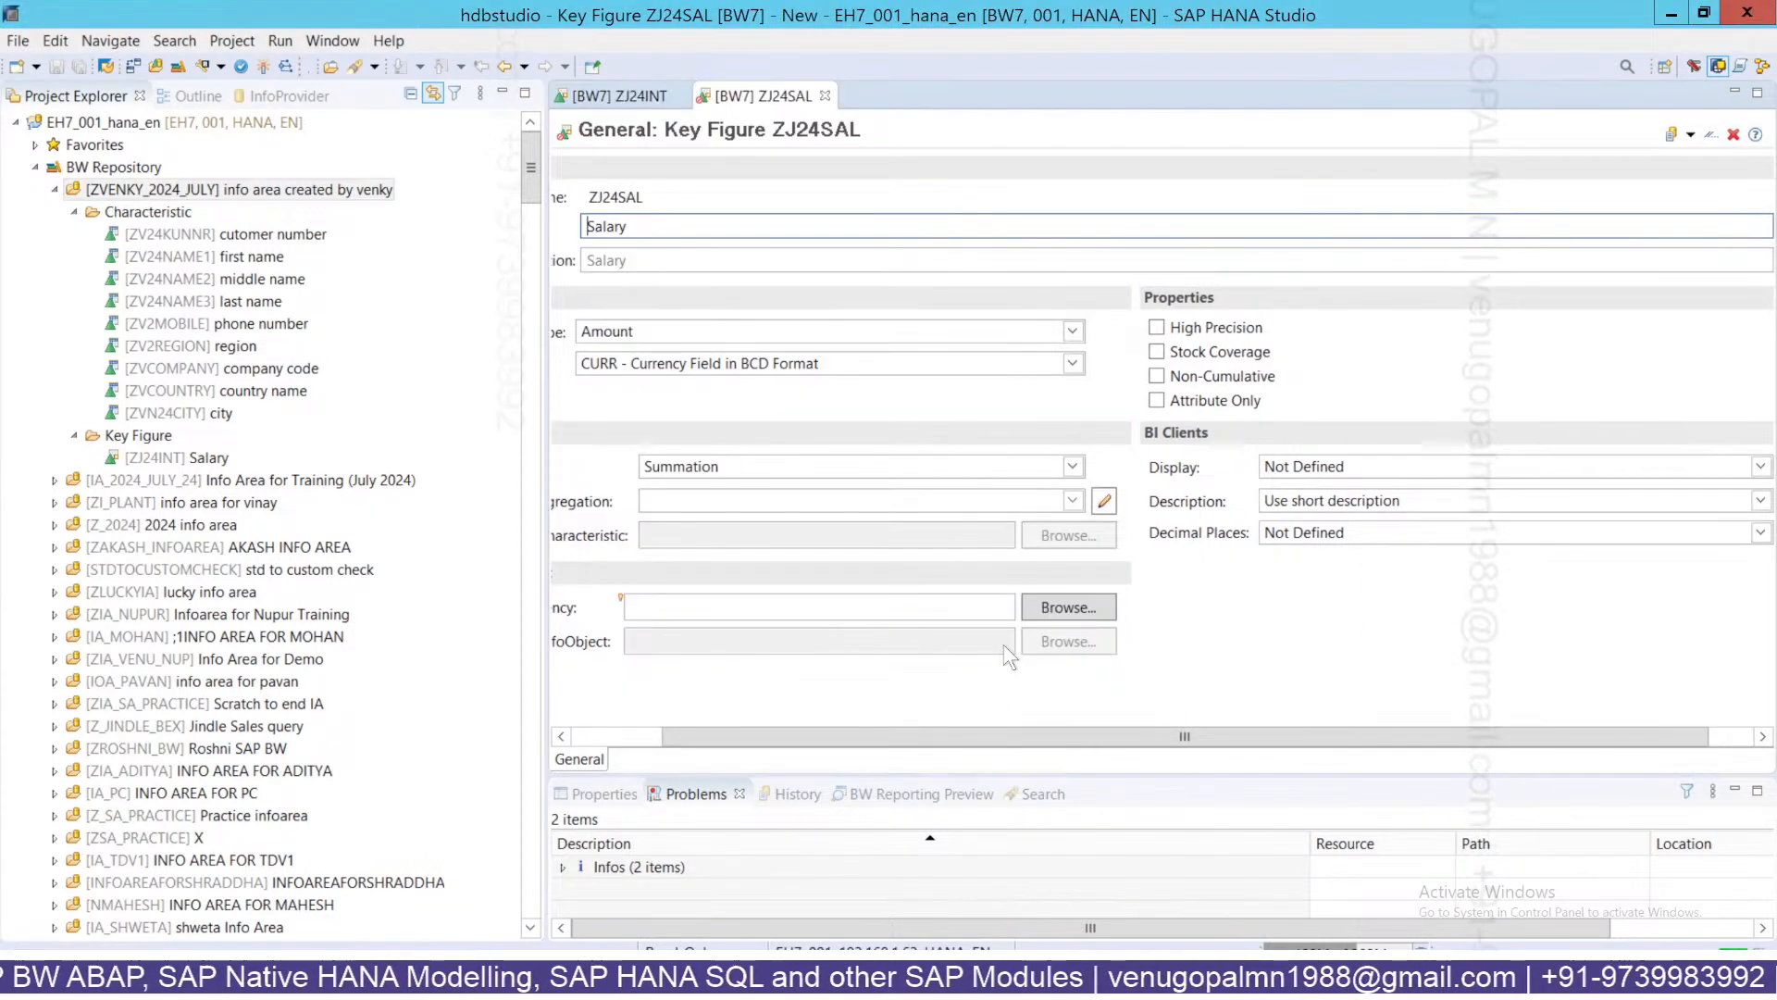
Check ZJ24SAL and review the errors demanding a unit InfoObject or fixed currency.
click(590, 738)
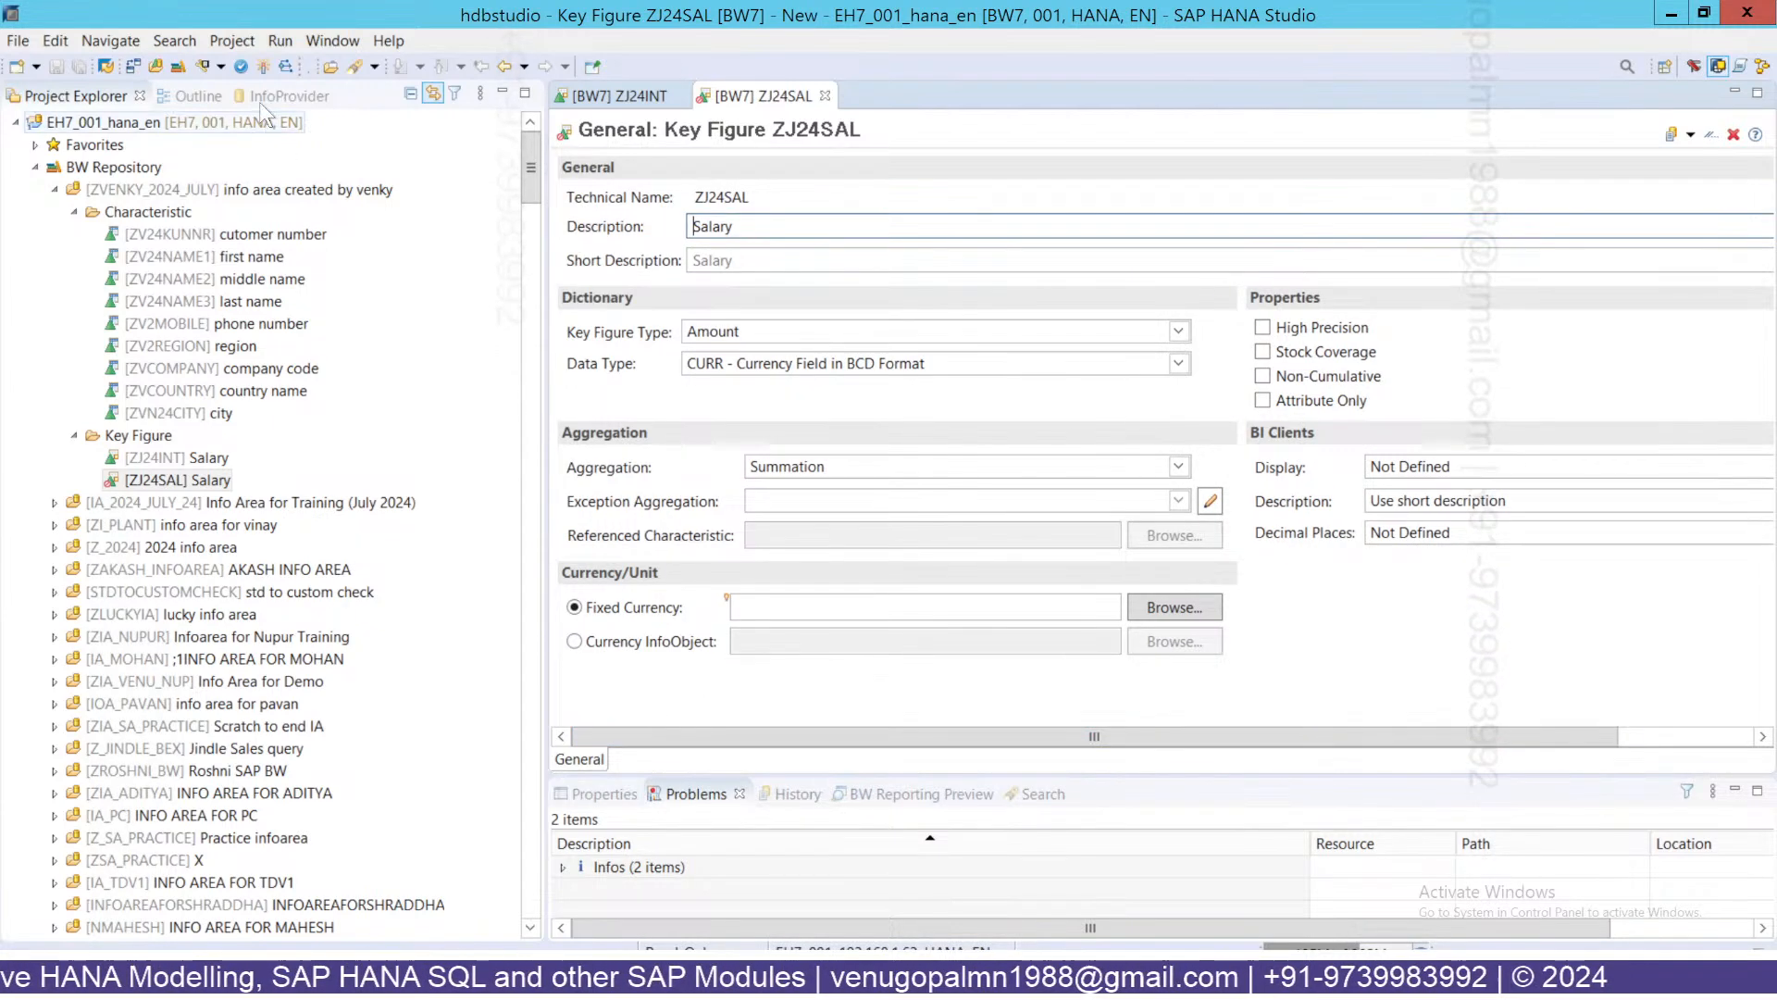
click(241, 67)
click(563, 867)
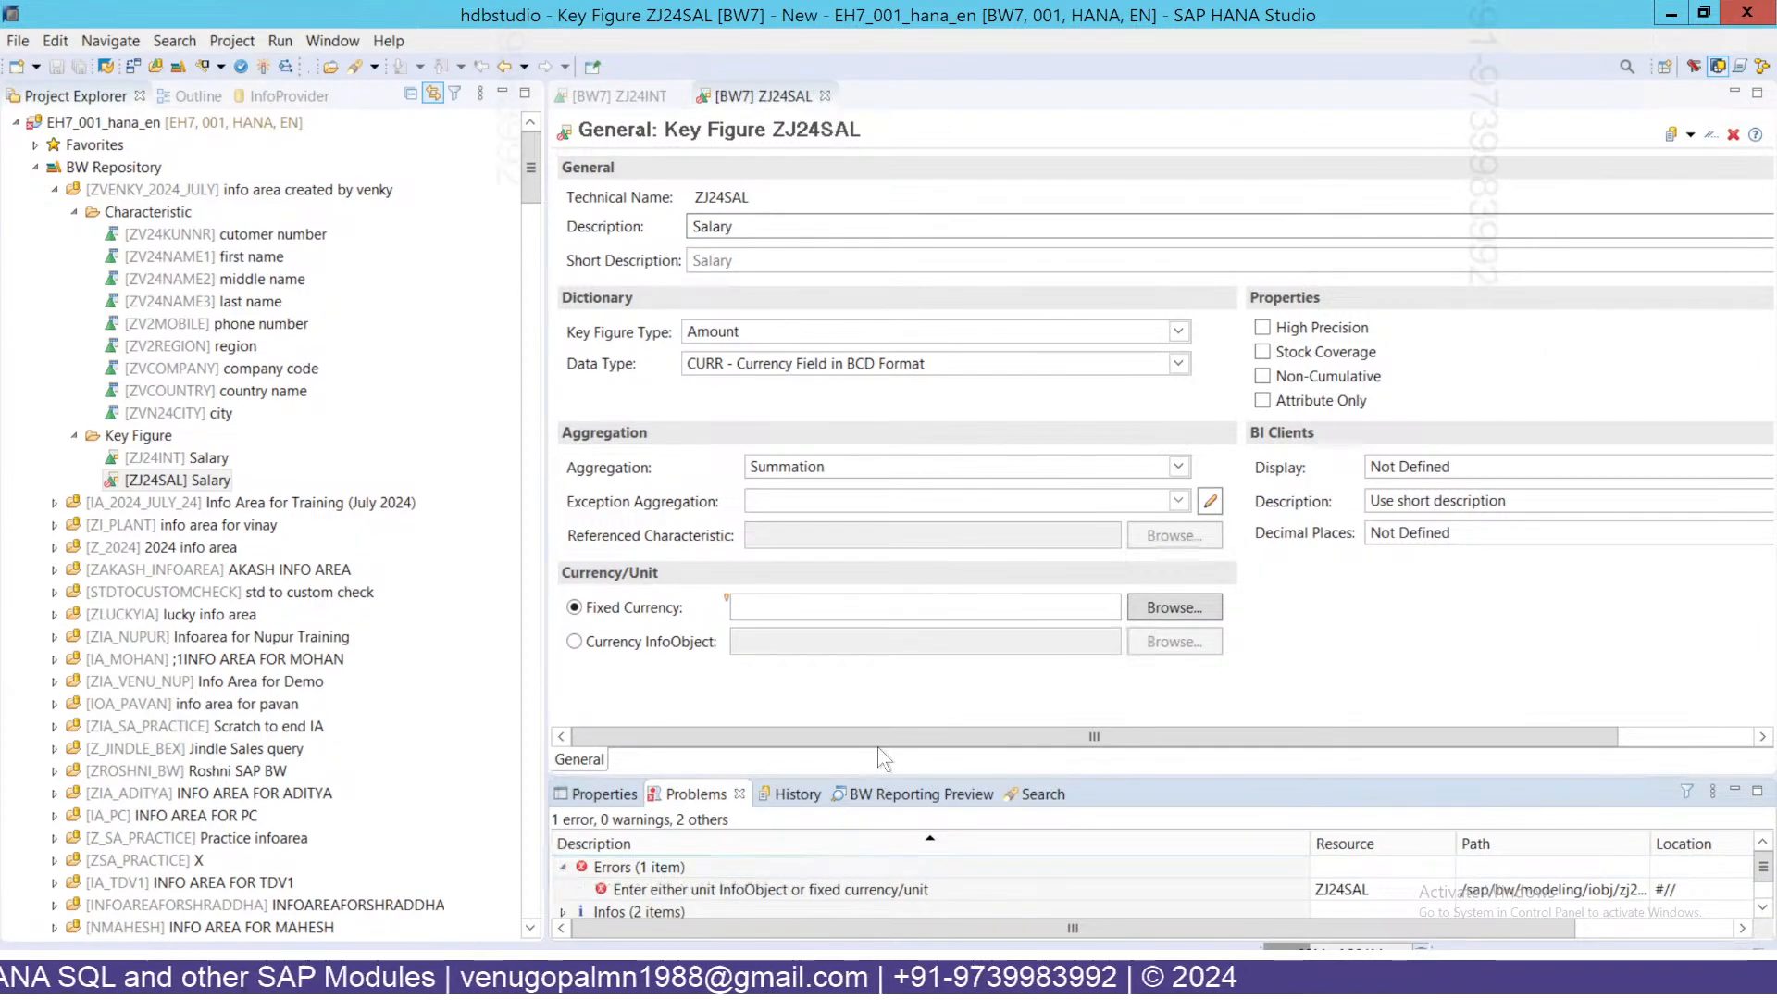
click(877, 746)
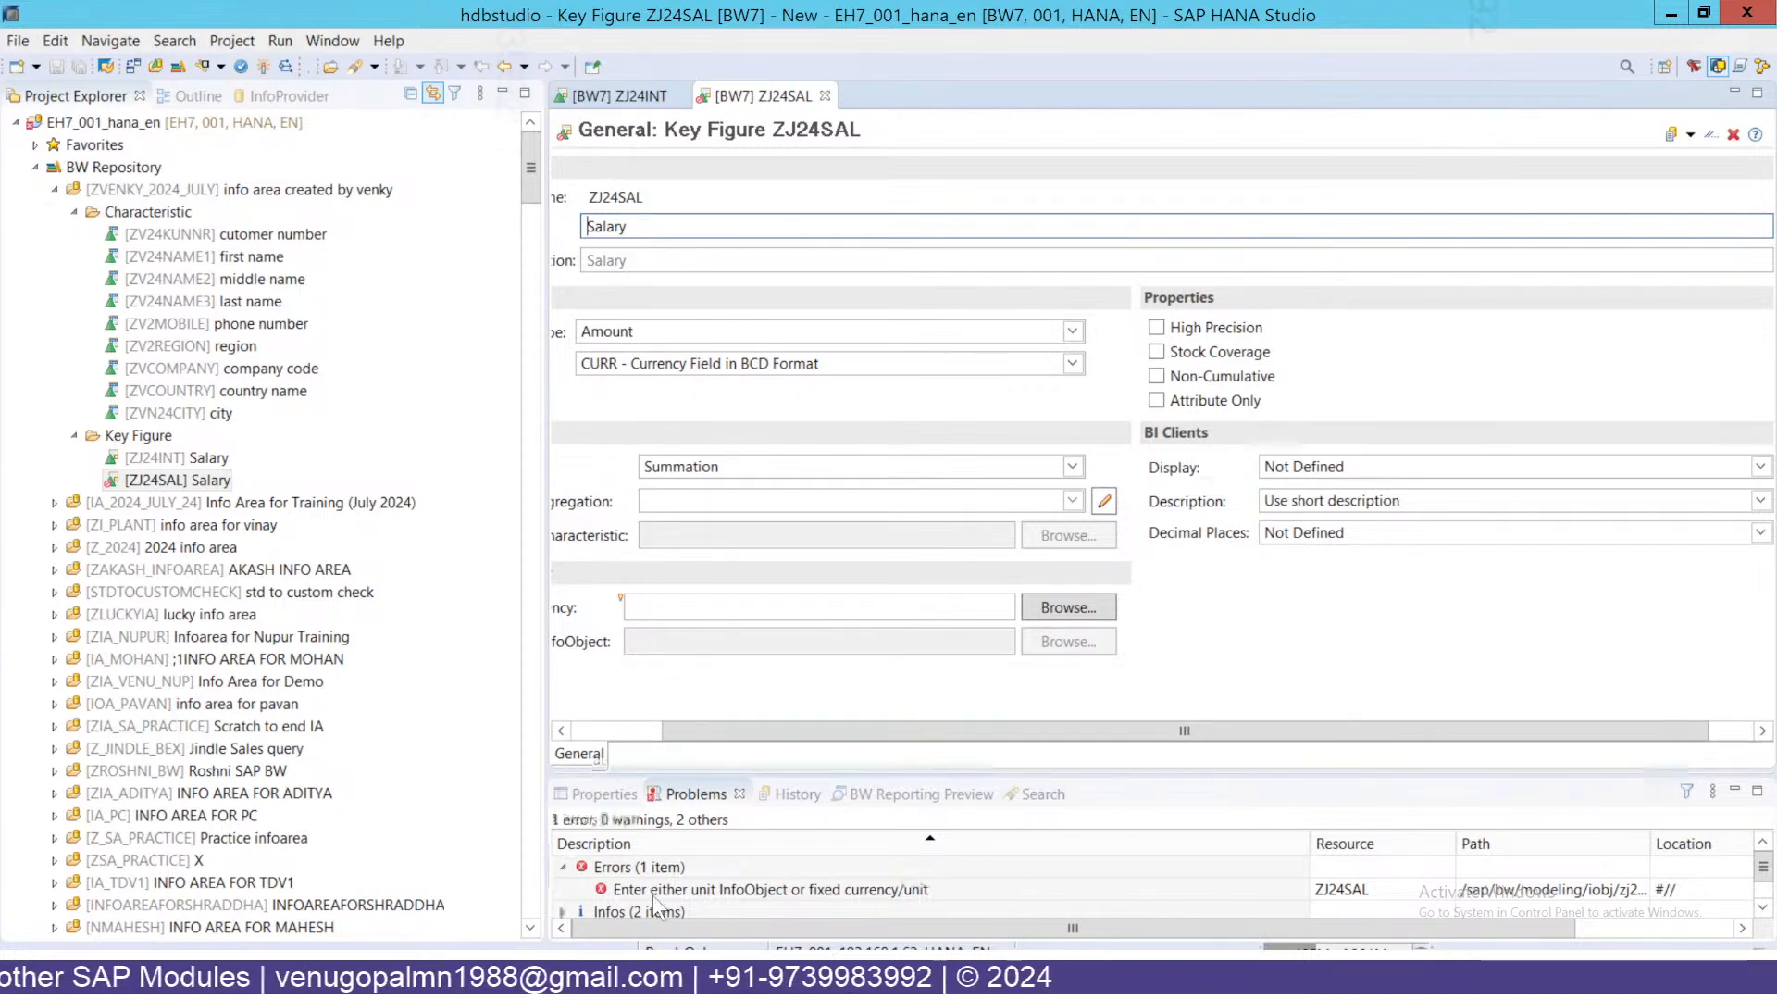
drag(671, 775, 671, 721)
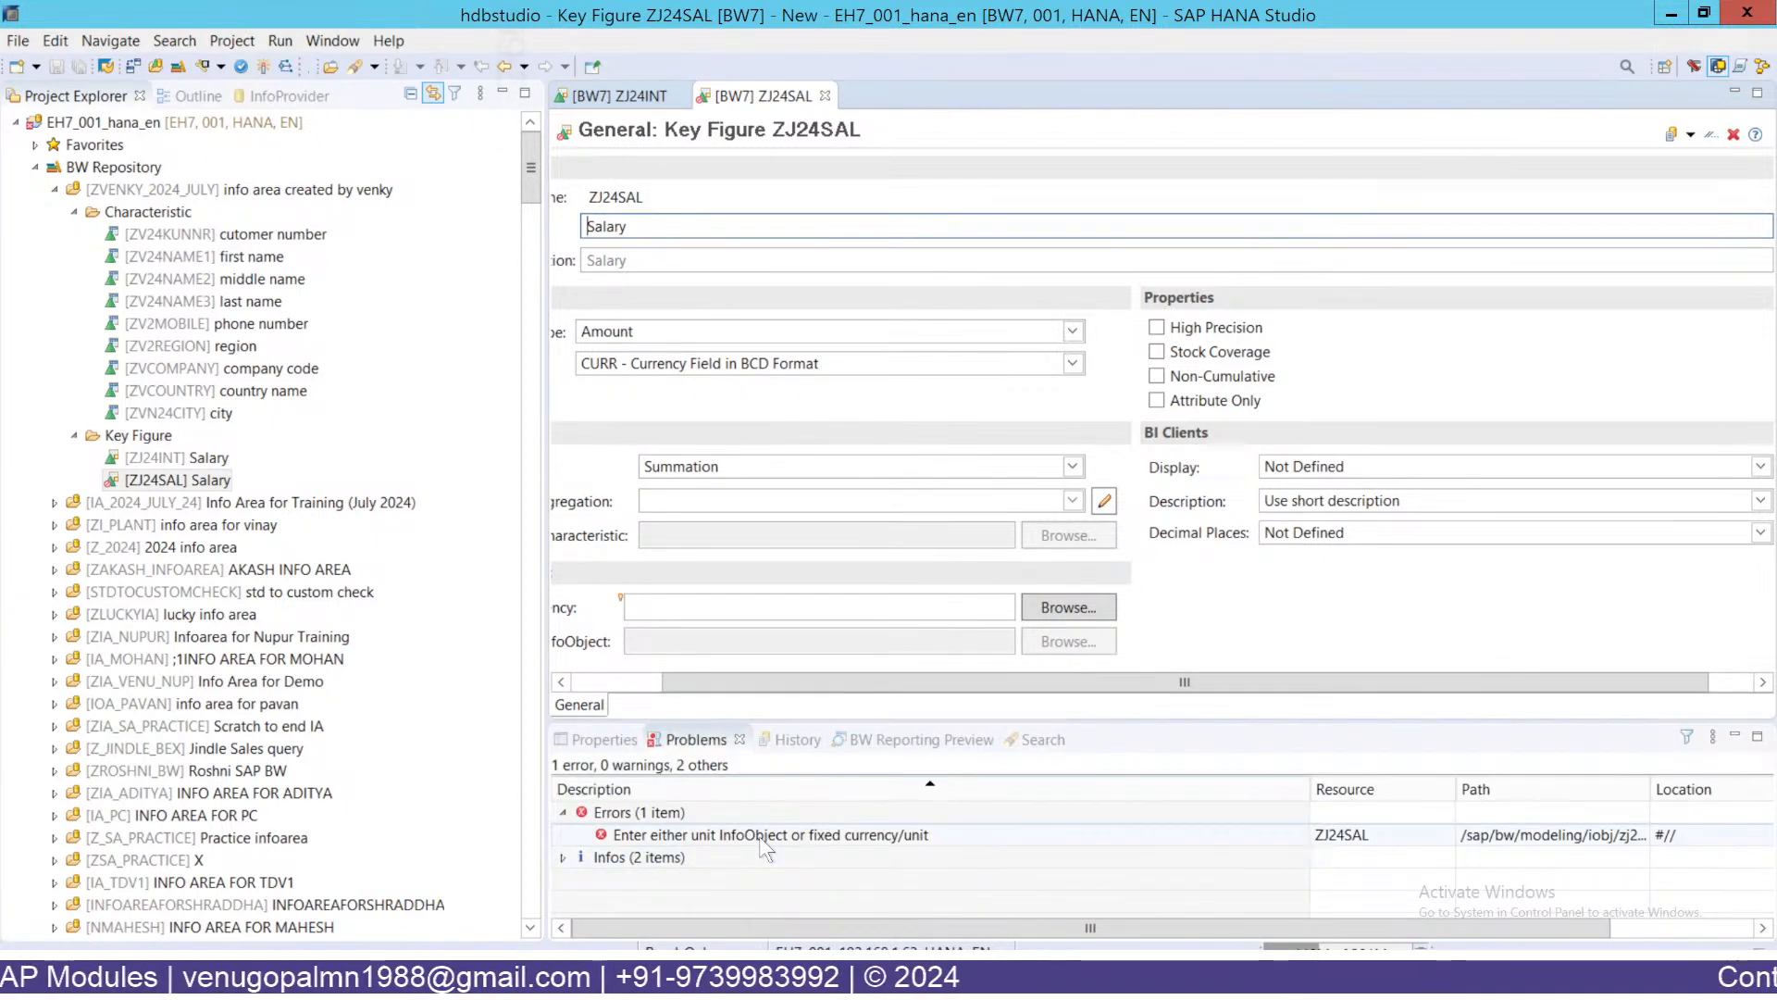
click(780, 931)
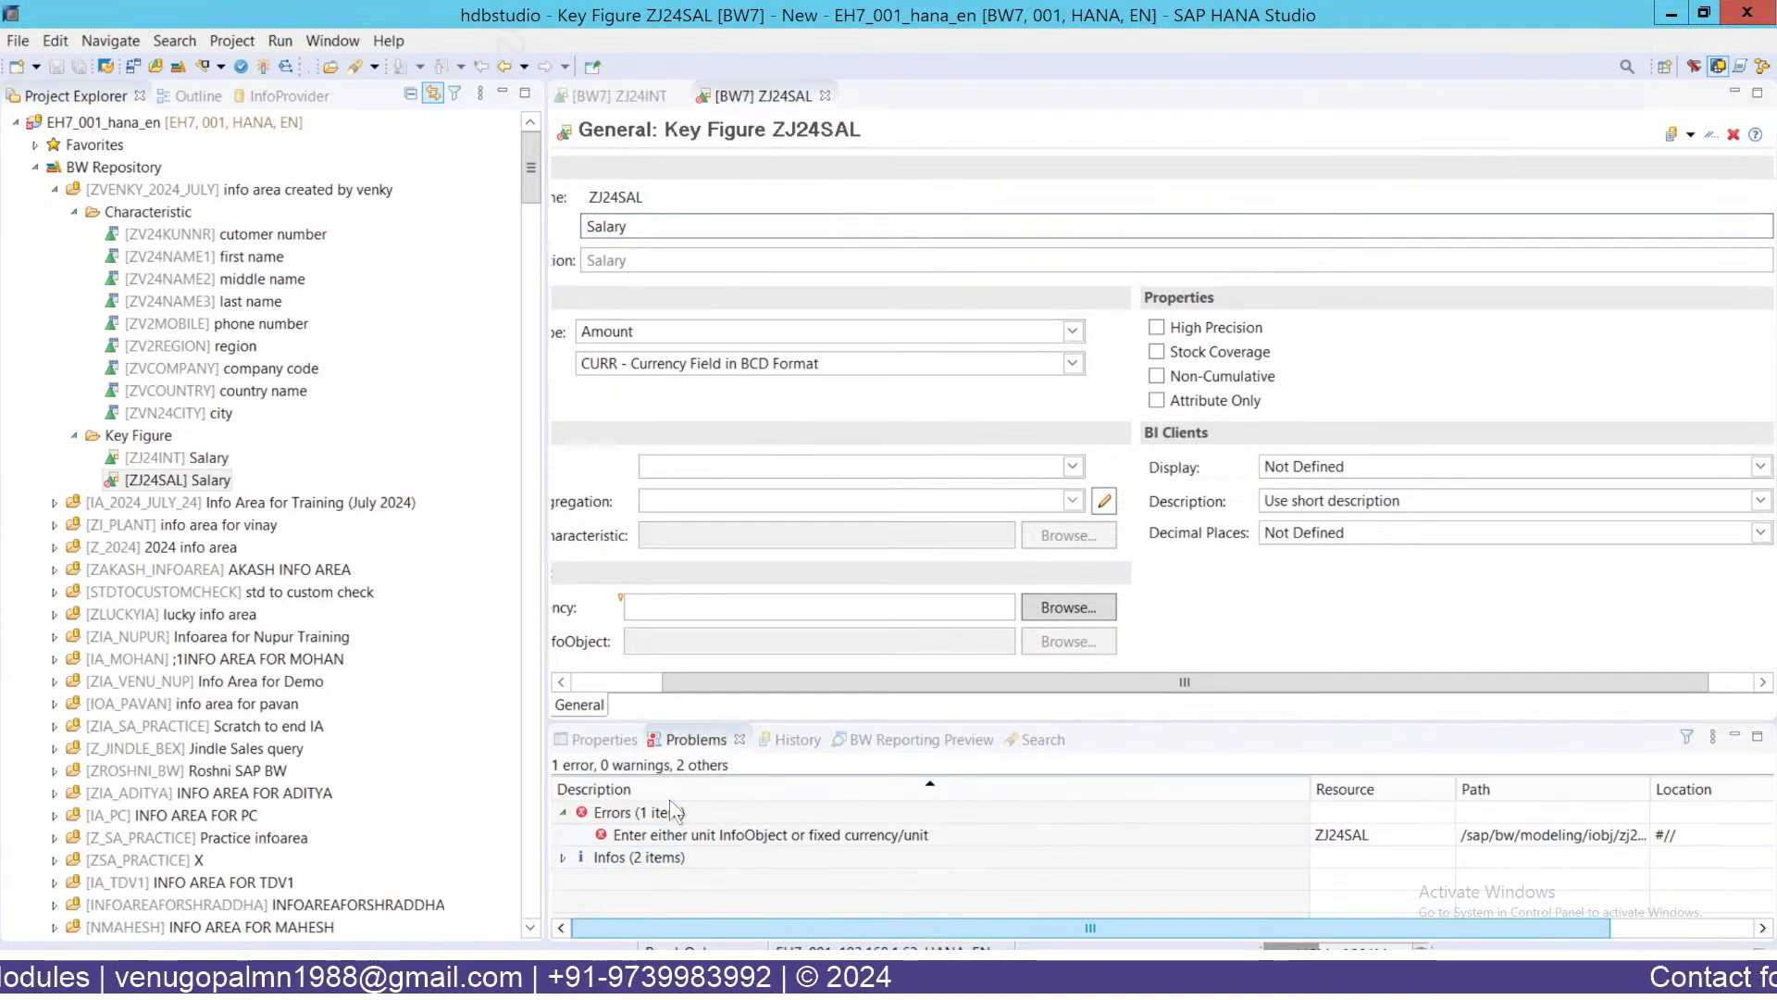
click(614, 681)
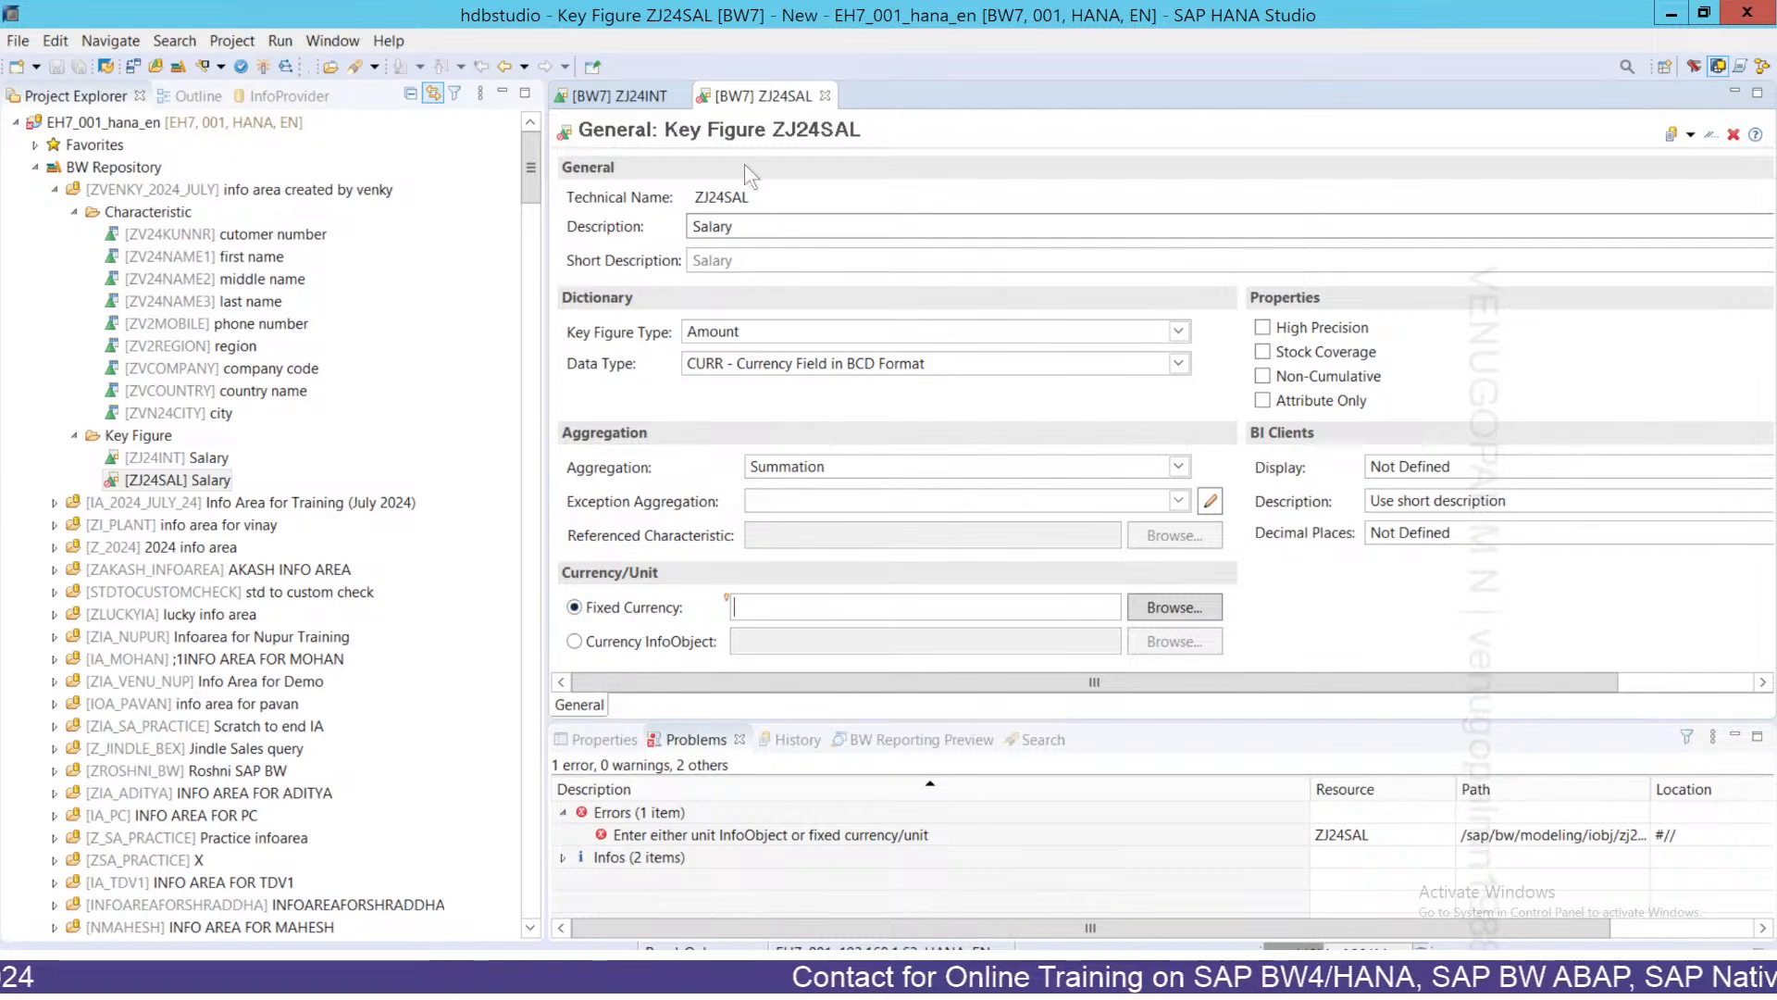
click(748, 231)
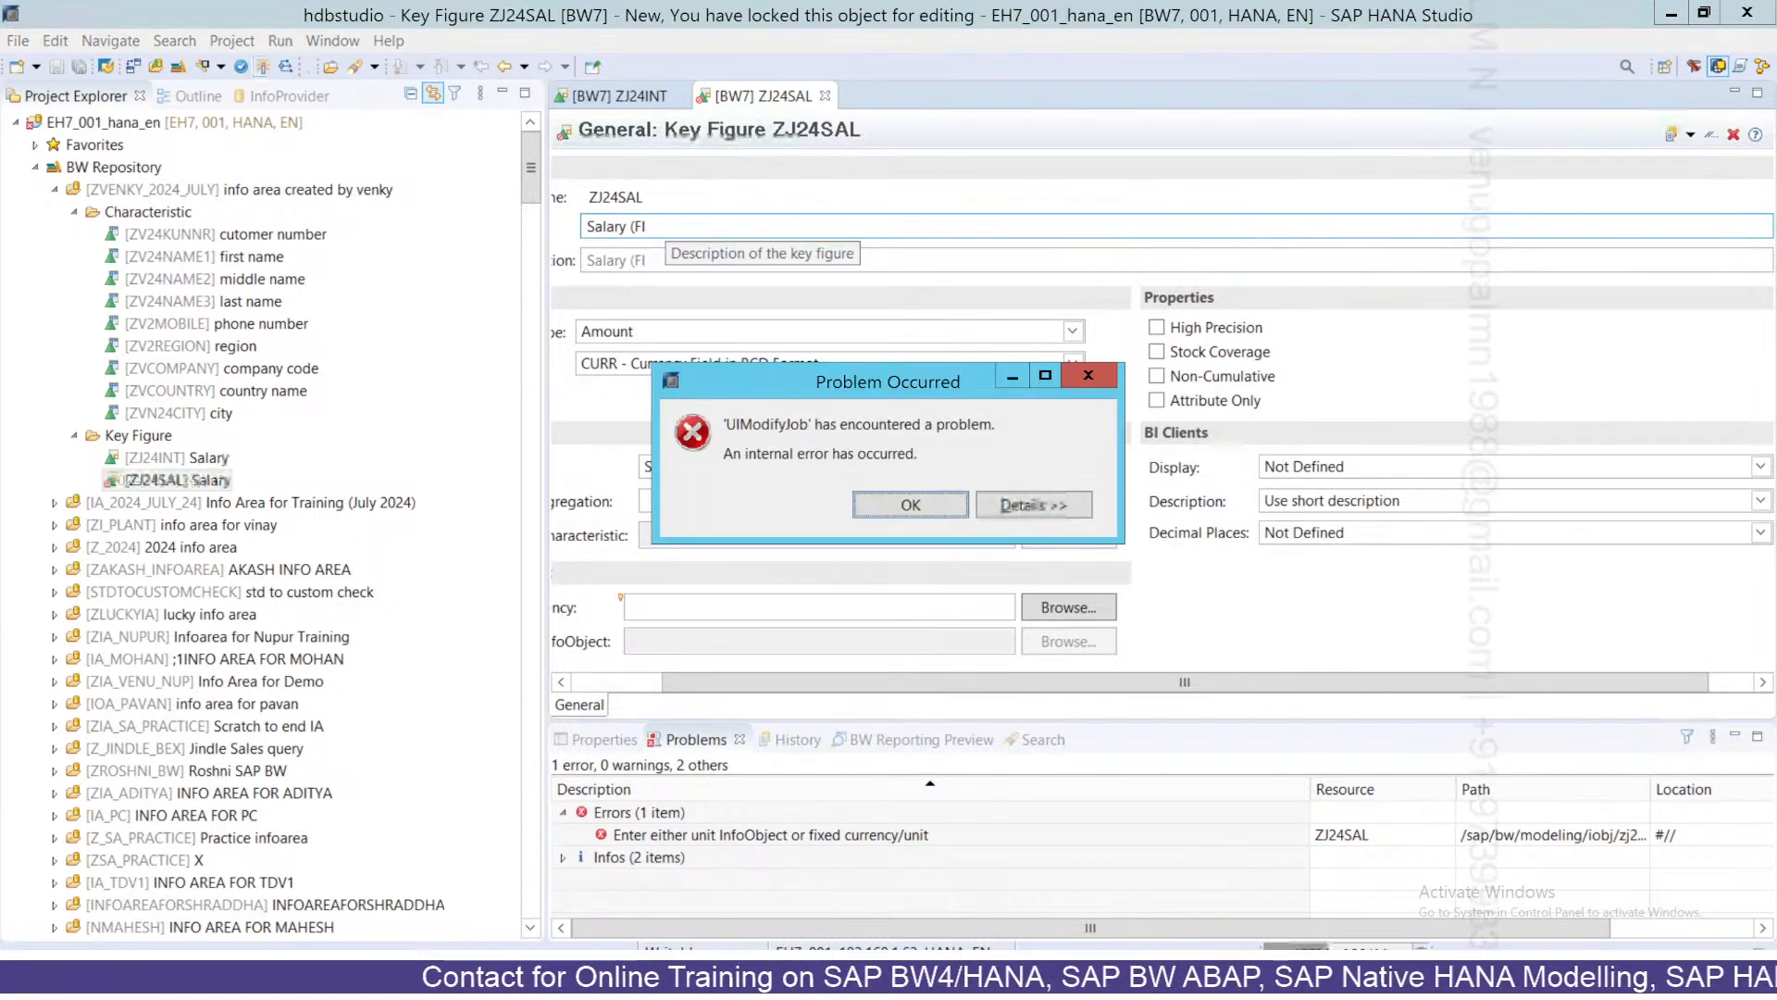
Dismiss the error, set the description to 'Salary (Fixed Currency)' and fixed currency INR.
click(1029, 504)
click(1029, 505)
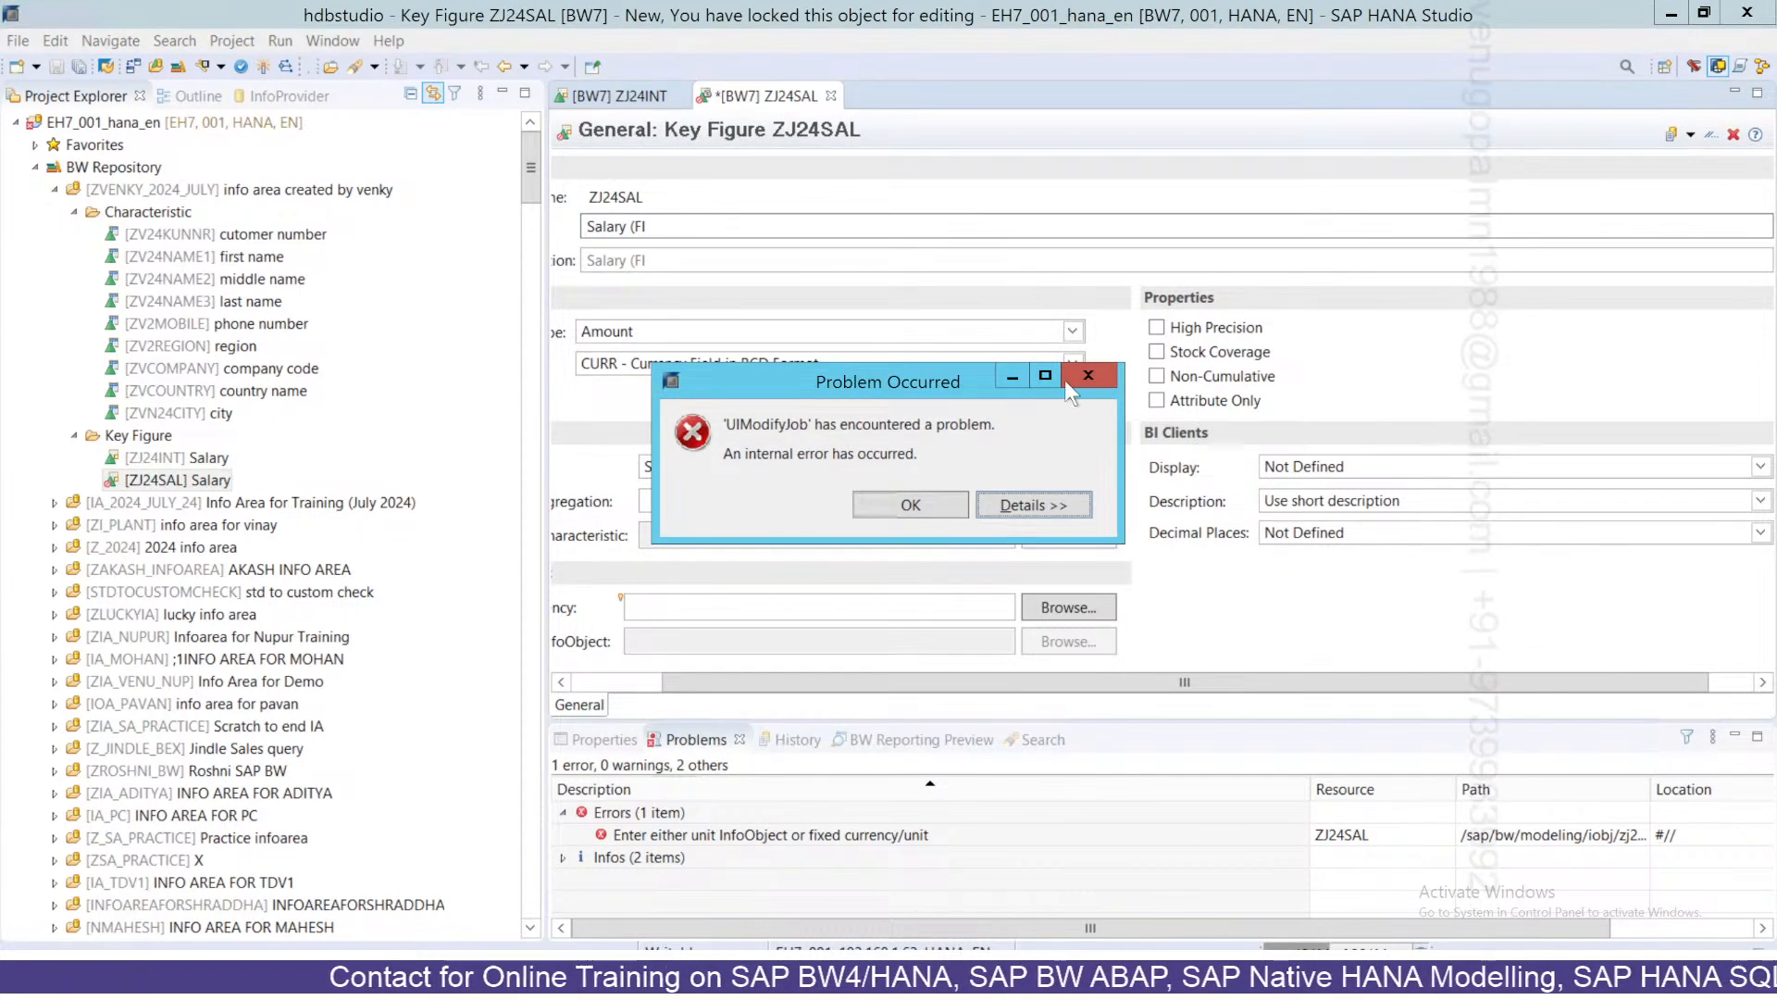
click(1089, 376)
click(653, 231)
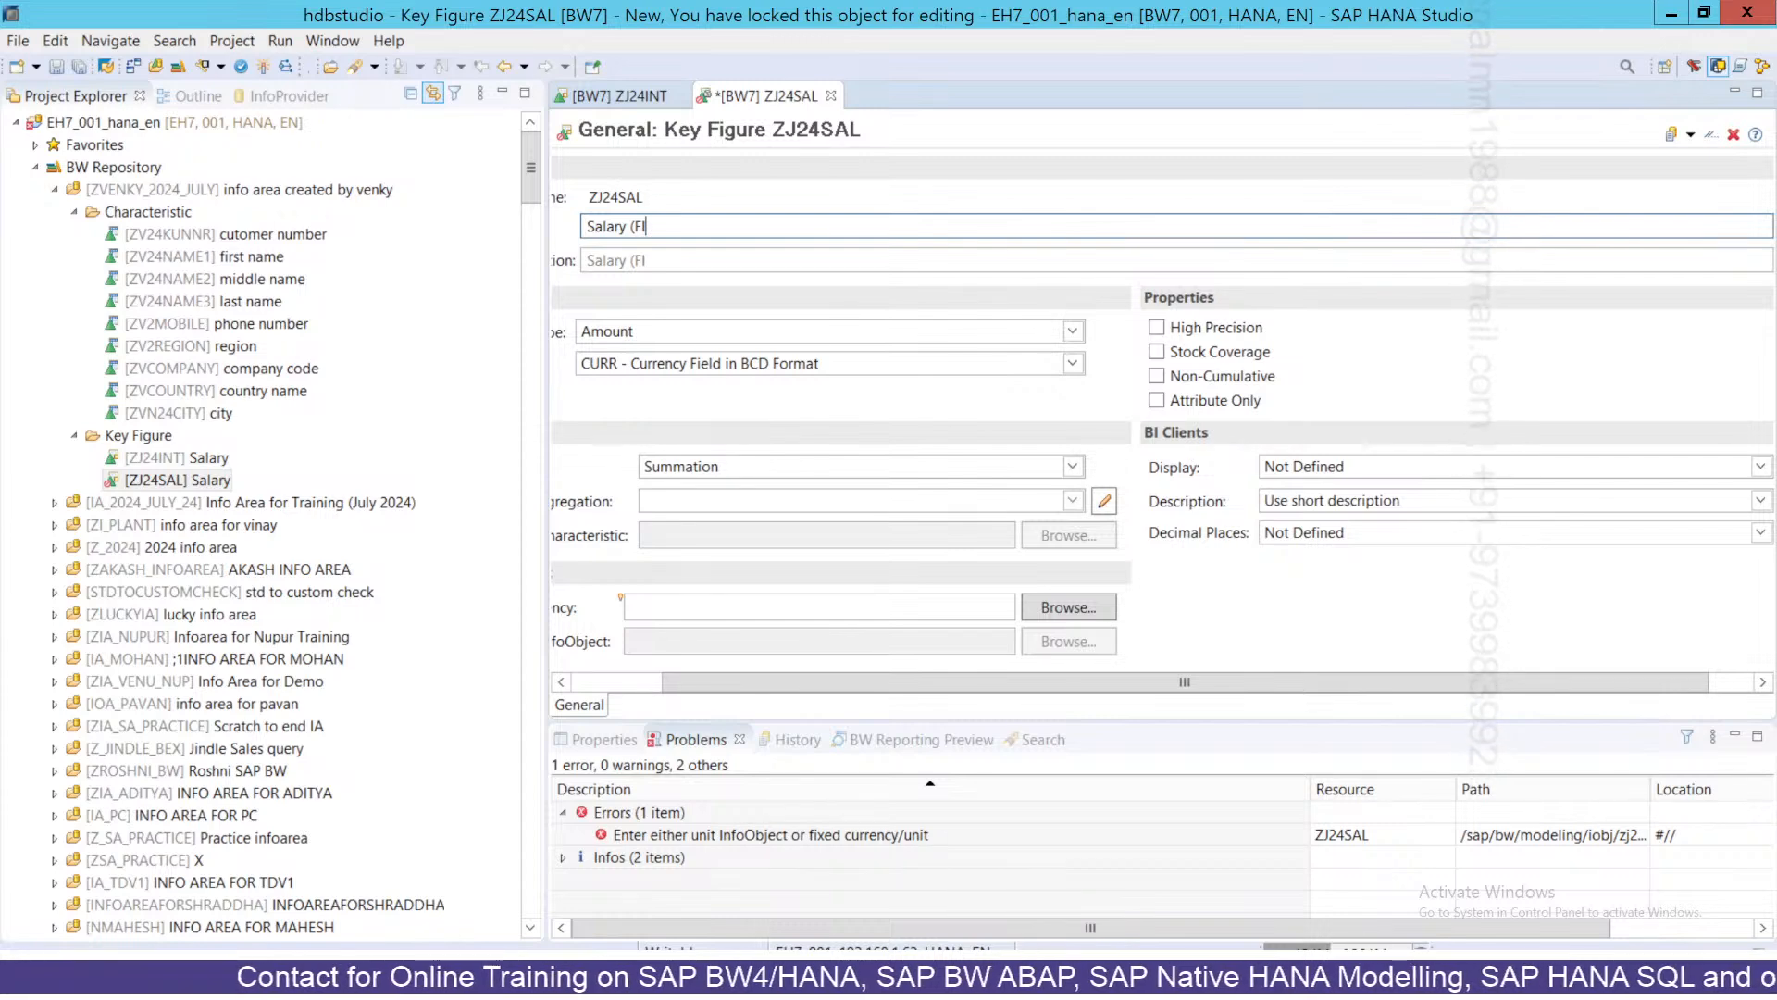
text(ixed Currency)
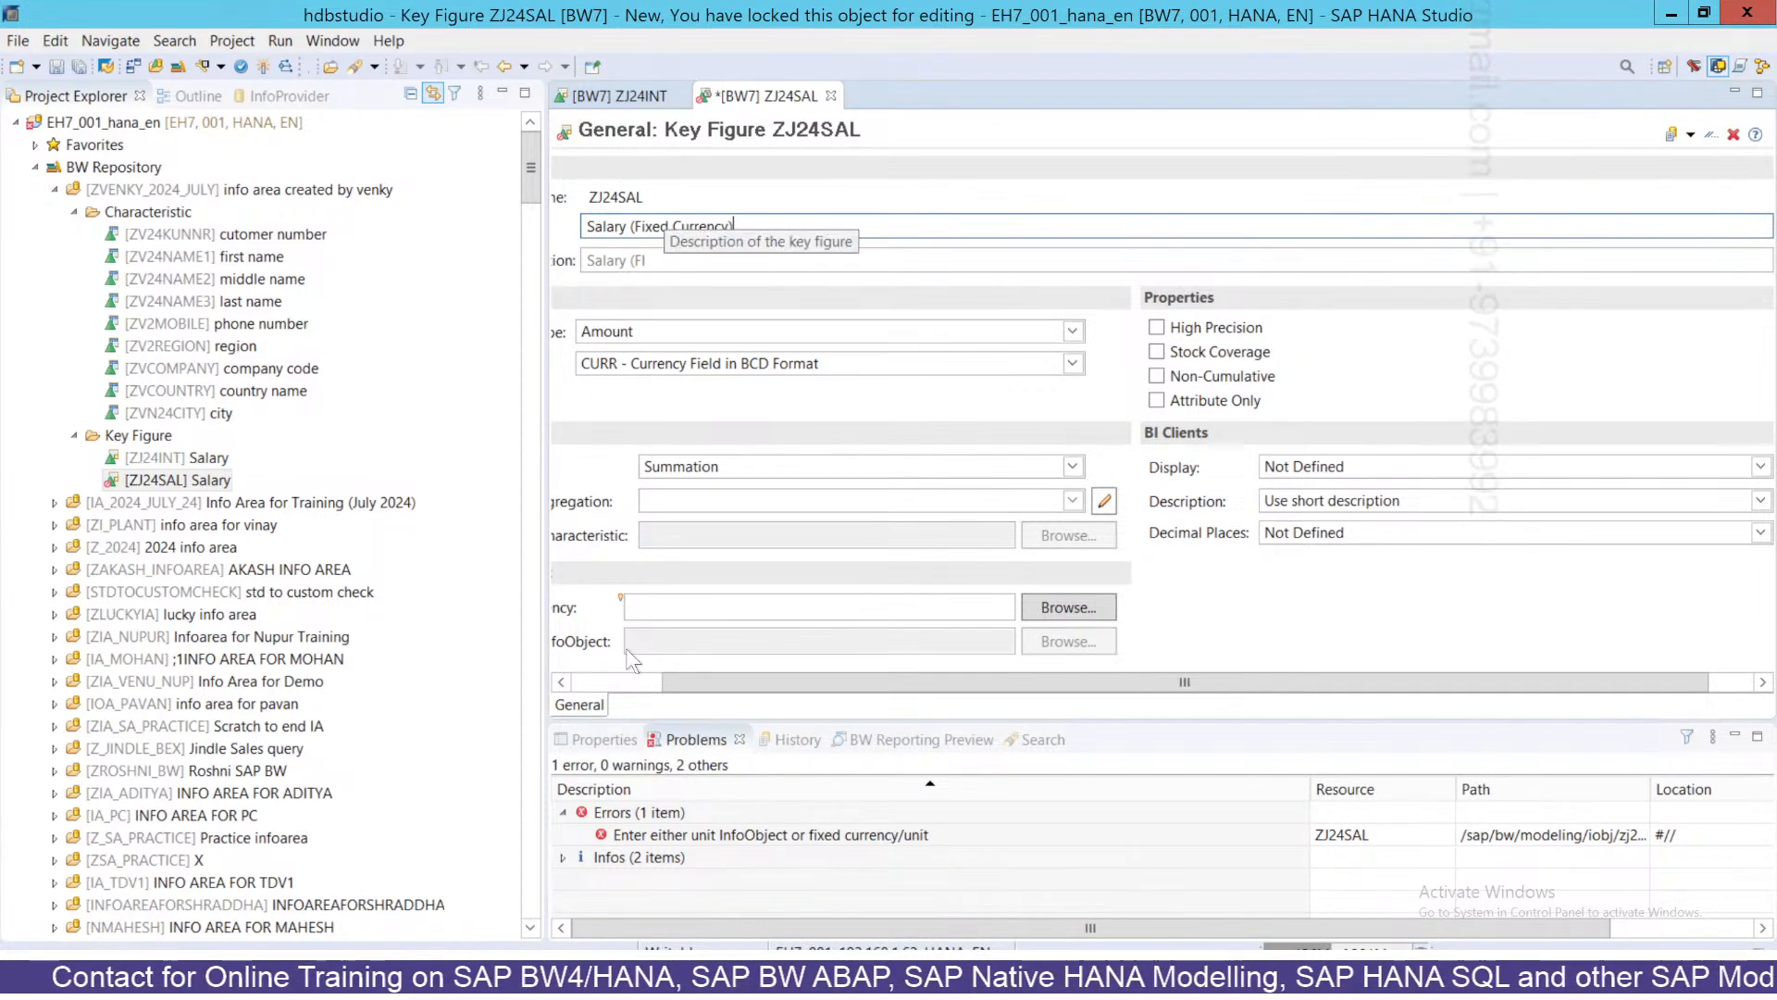
click(617, 681)
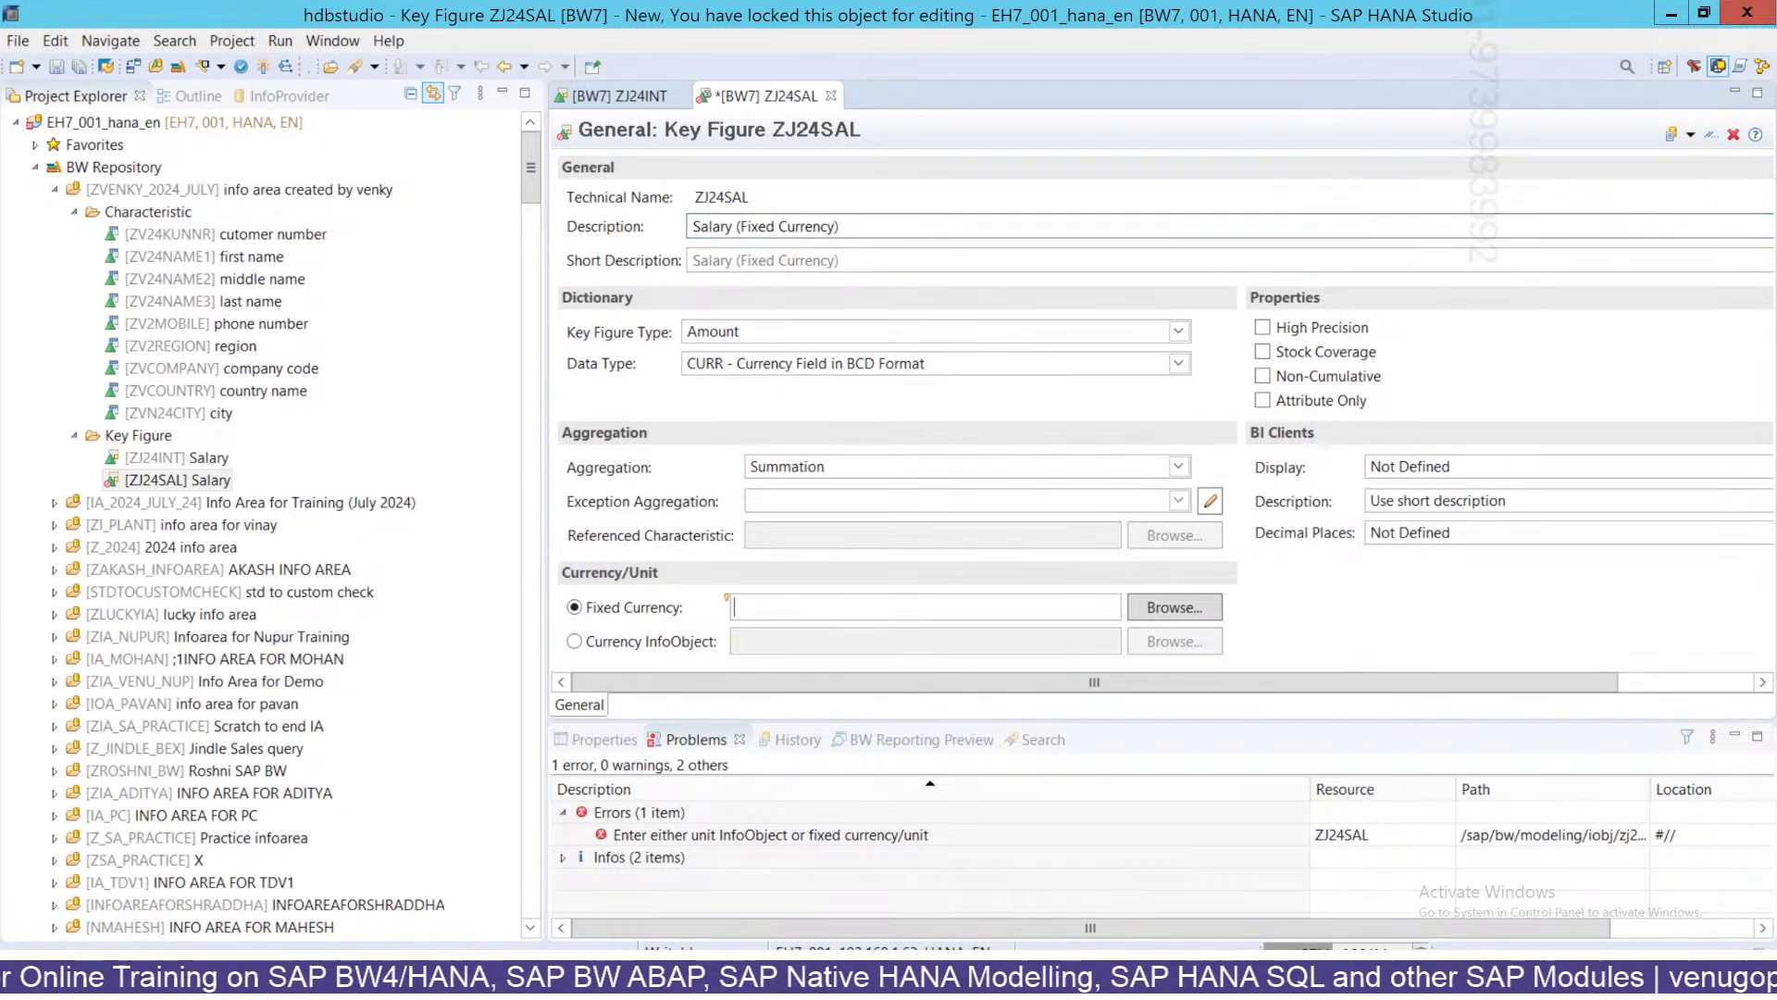
text(INR)
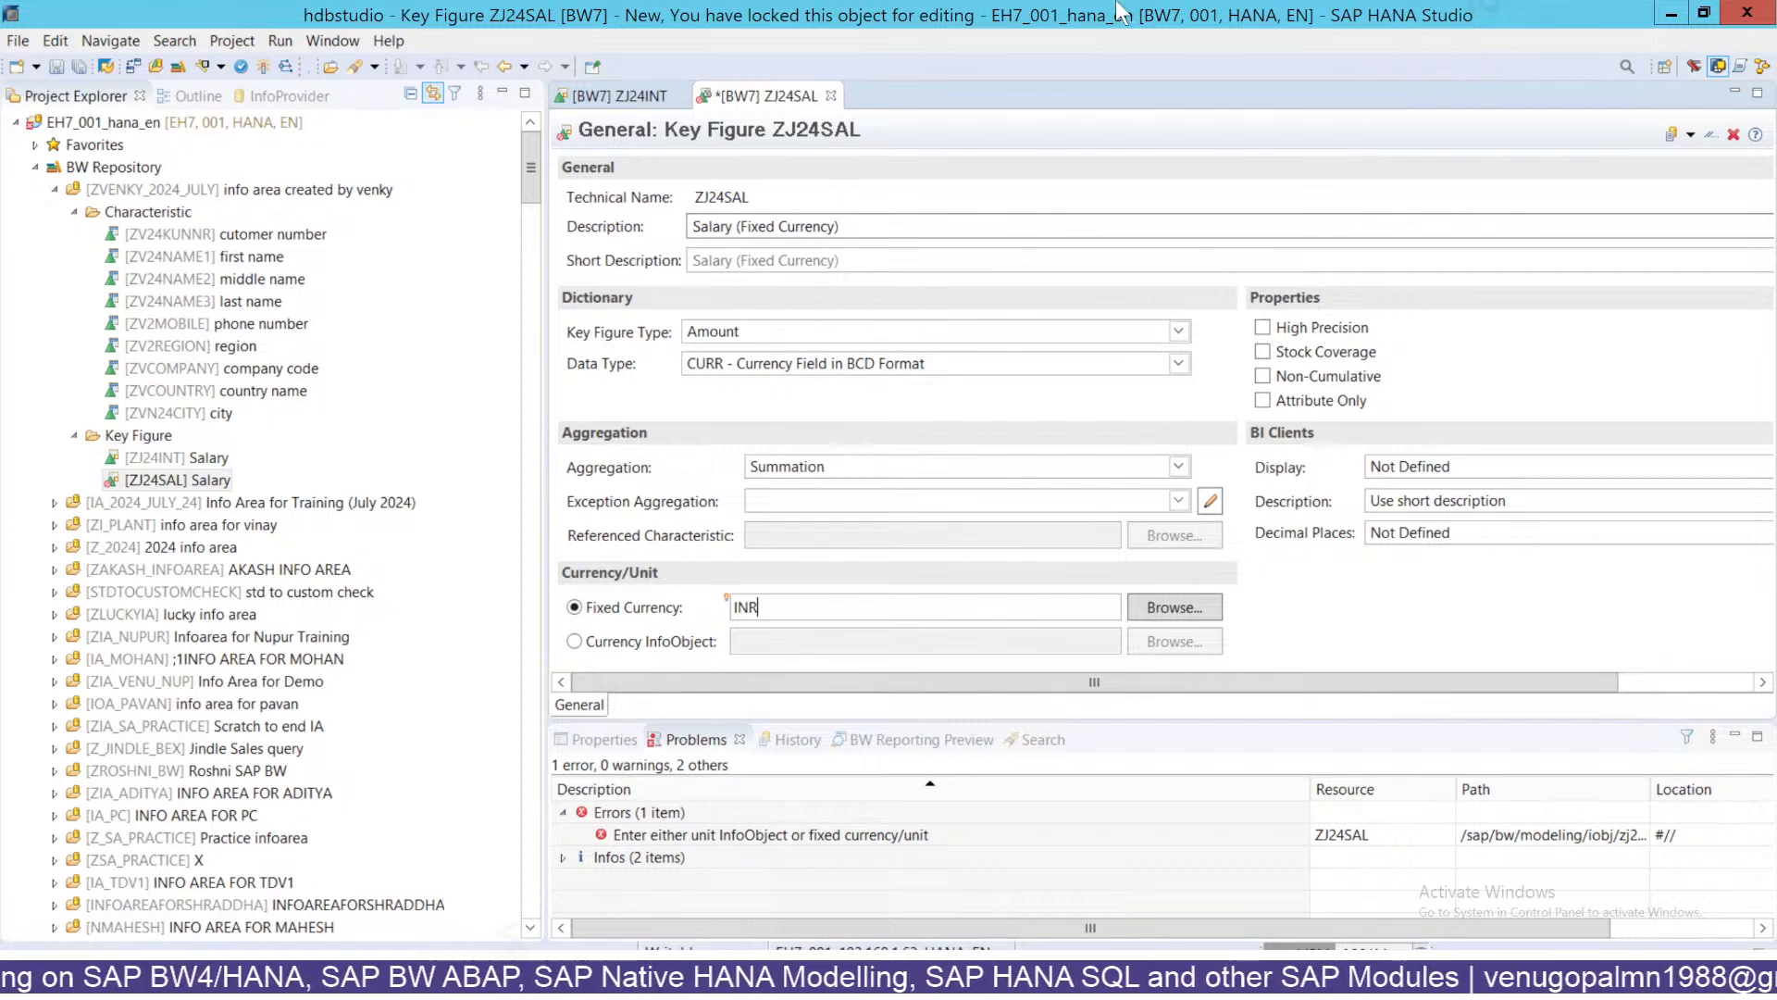
In Excel, add header SALARY in K61 and value 100 in K62.
click(1176, 17)
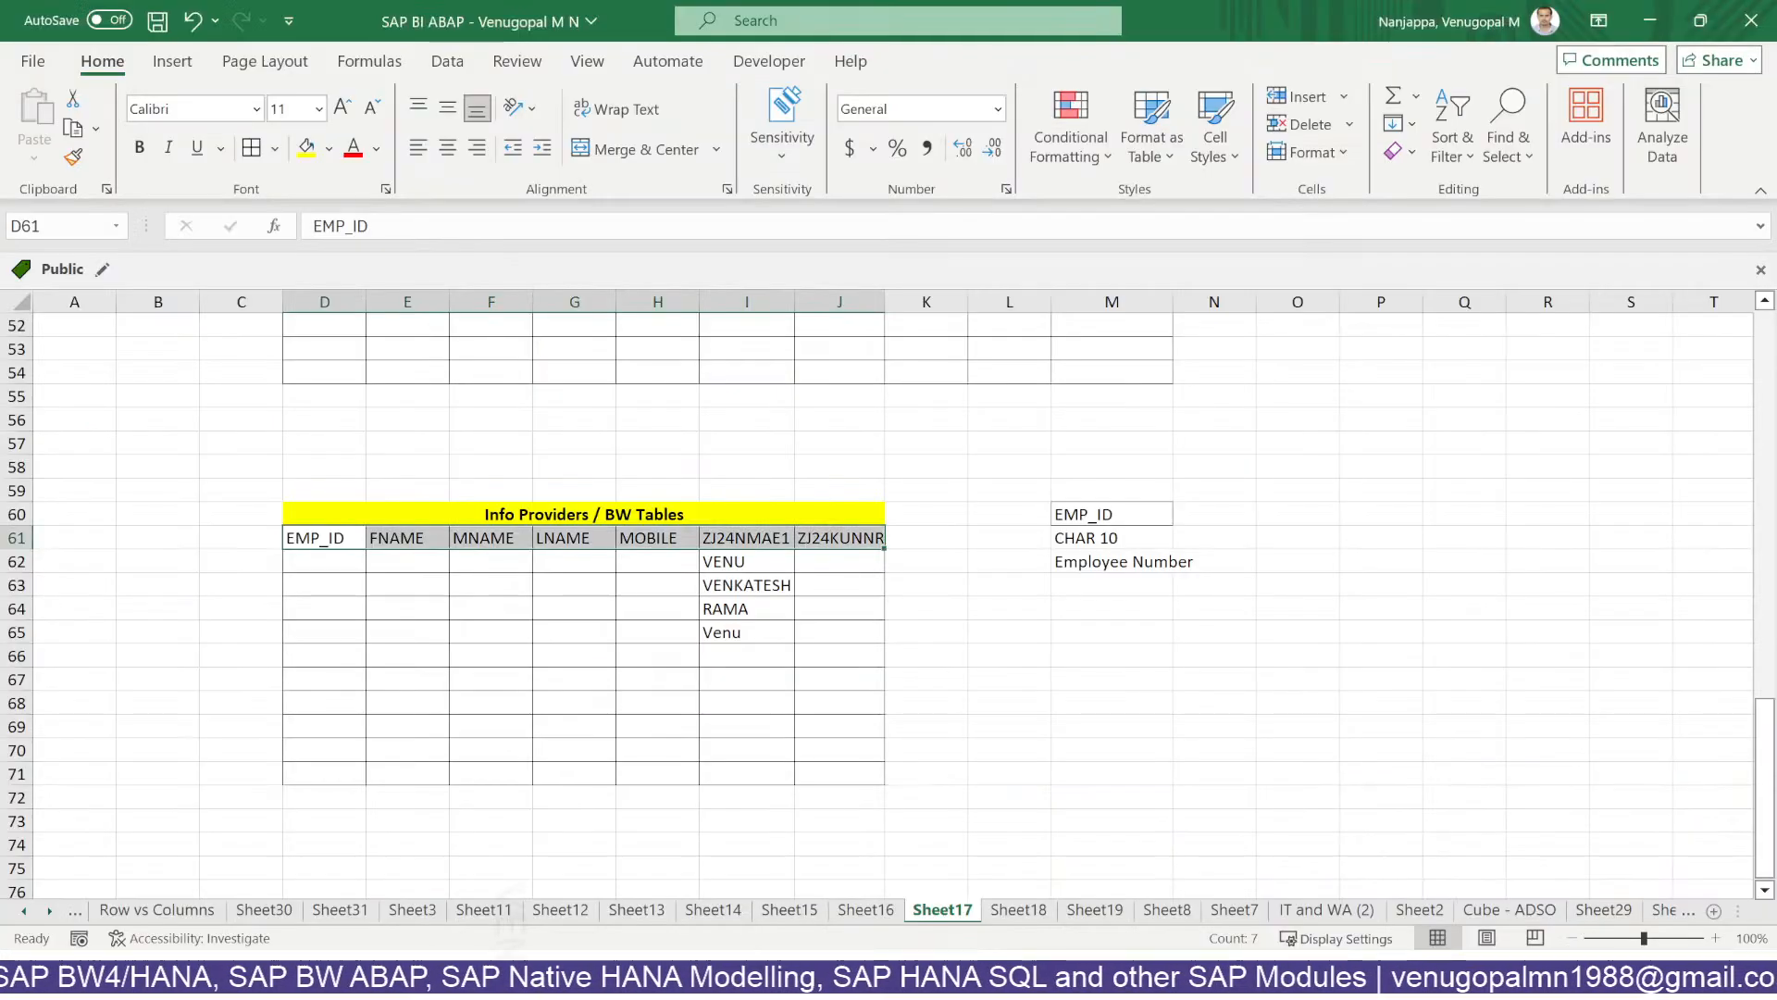
click(815, 683)
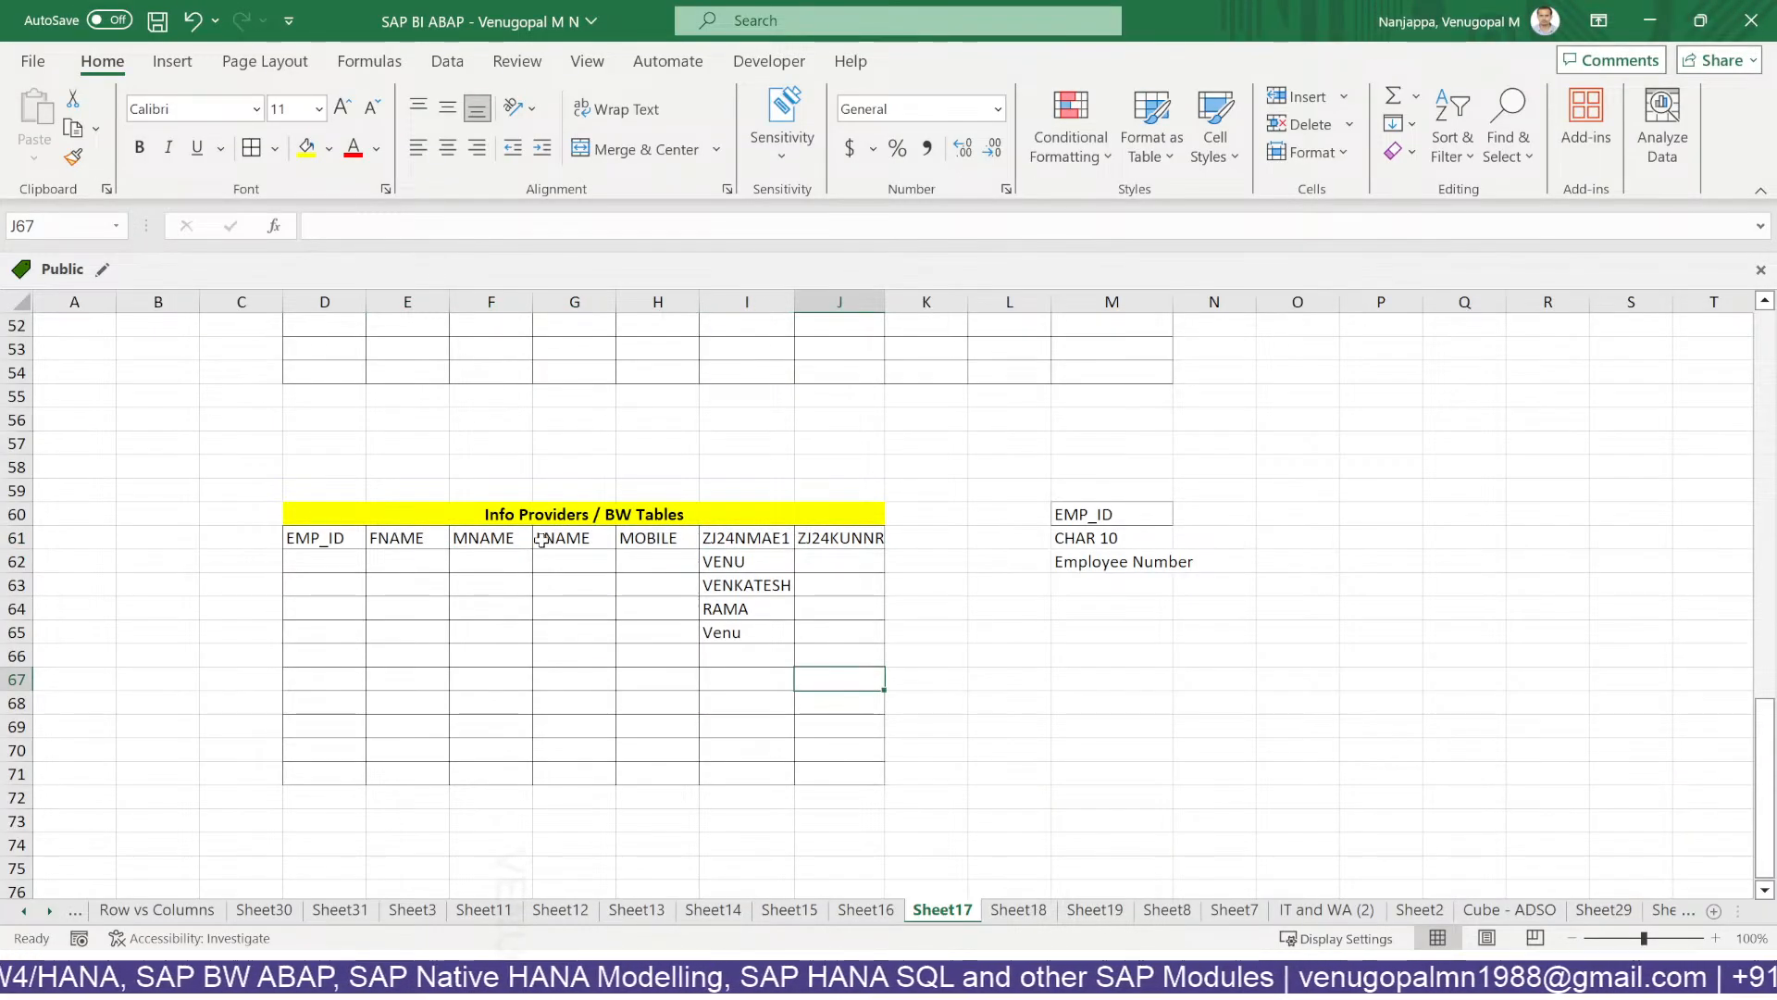
click(911, 535)
text(SALA)
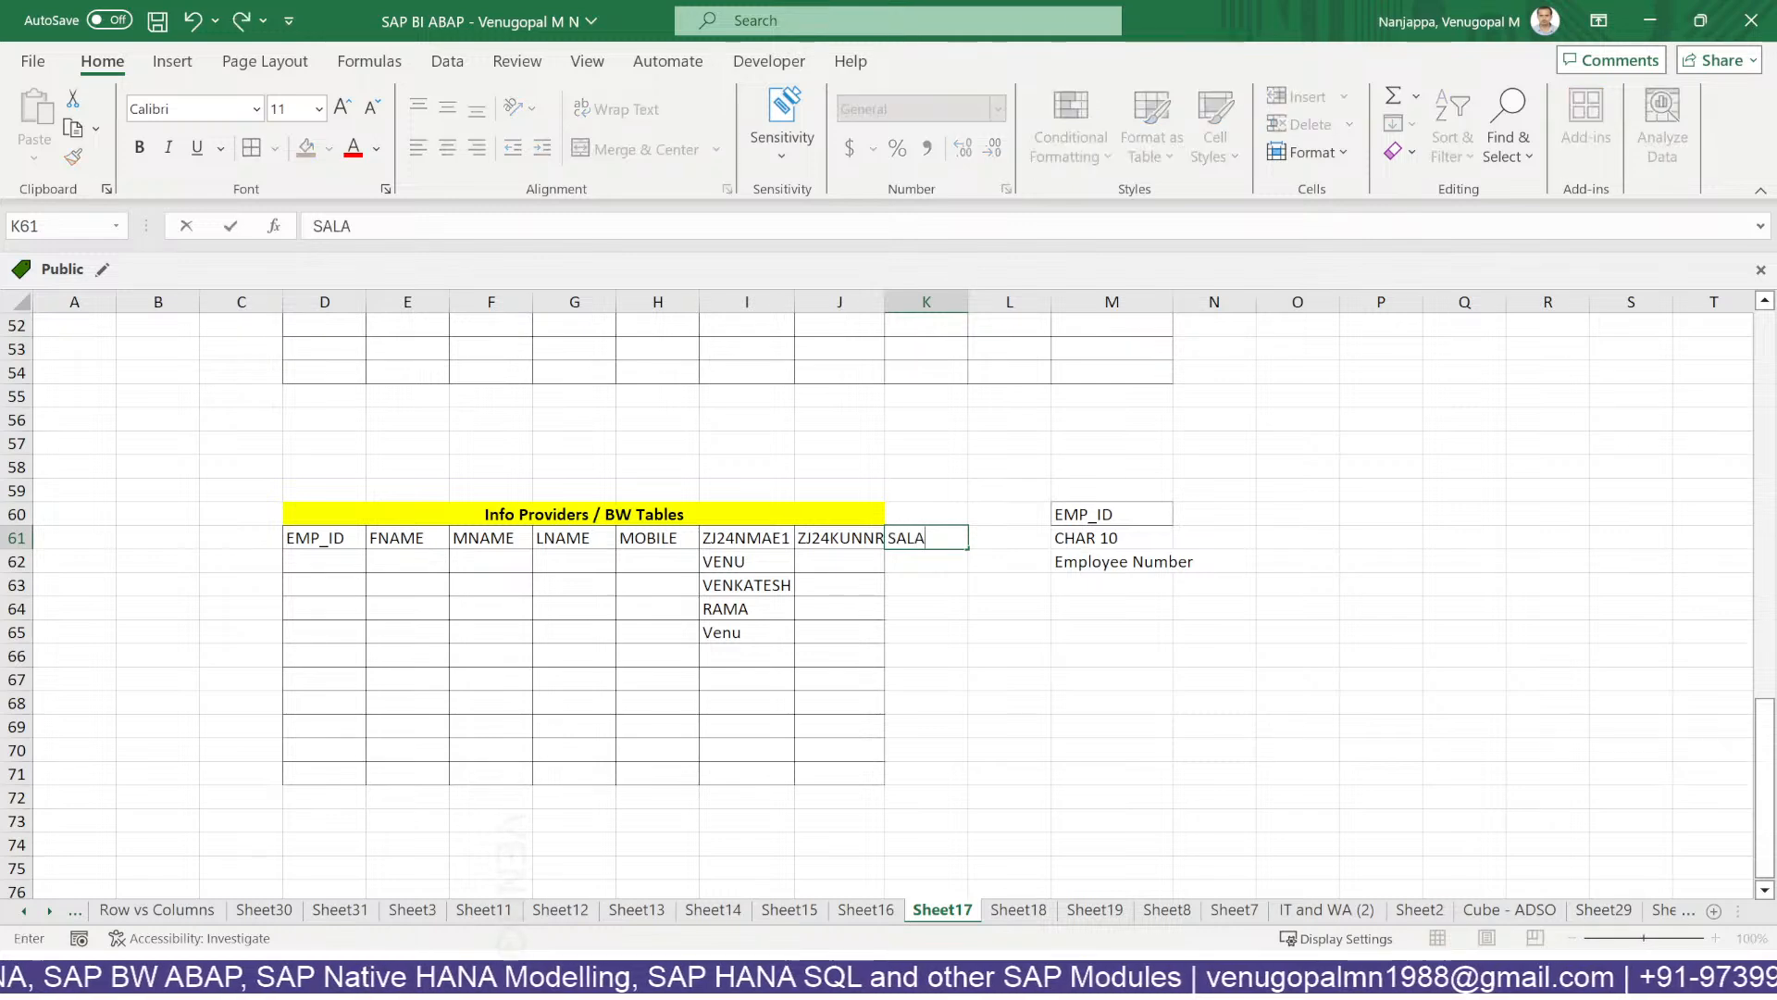
text(RY)
key(Return)
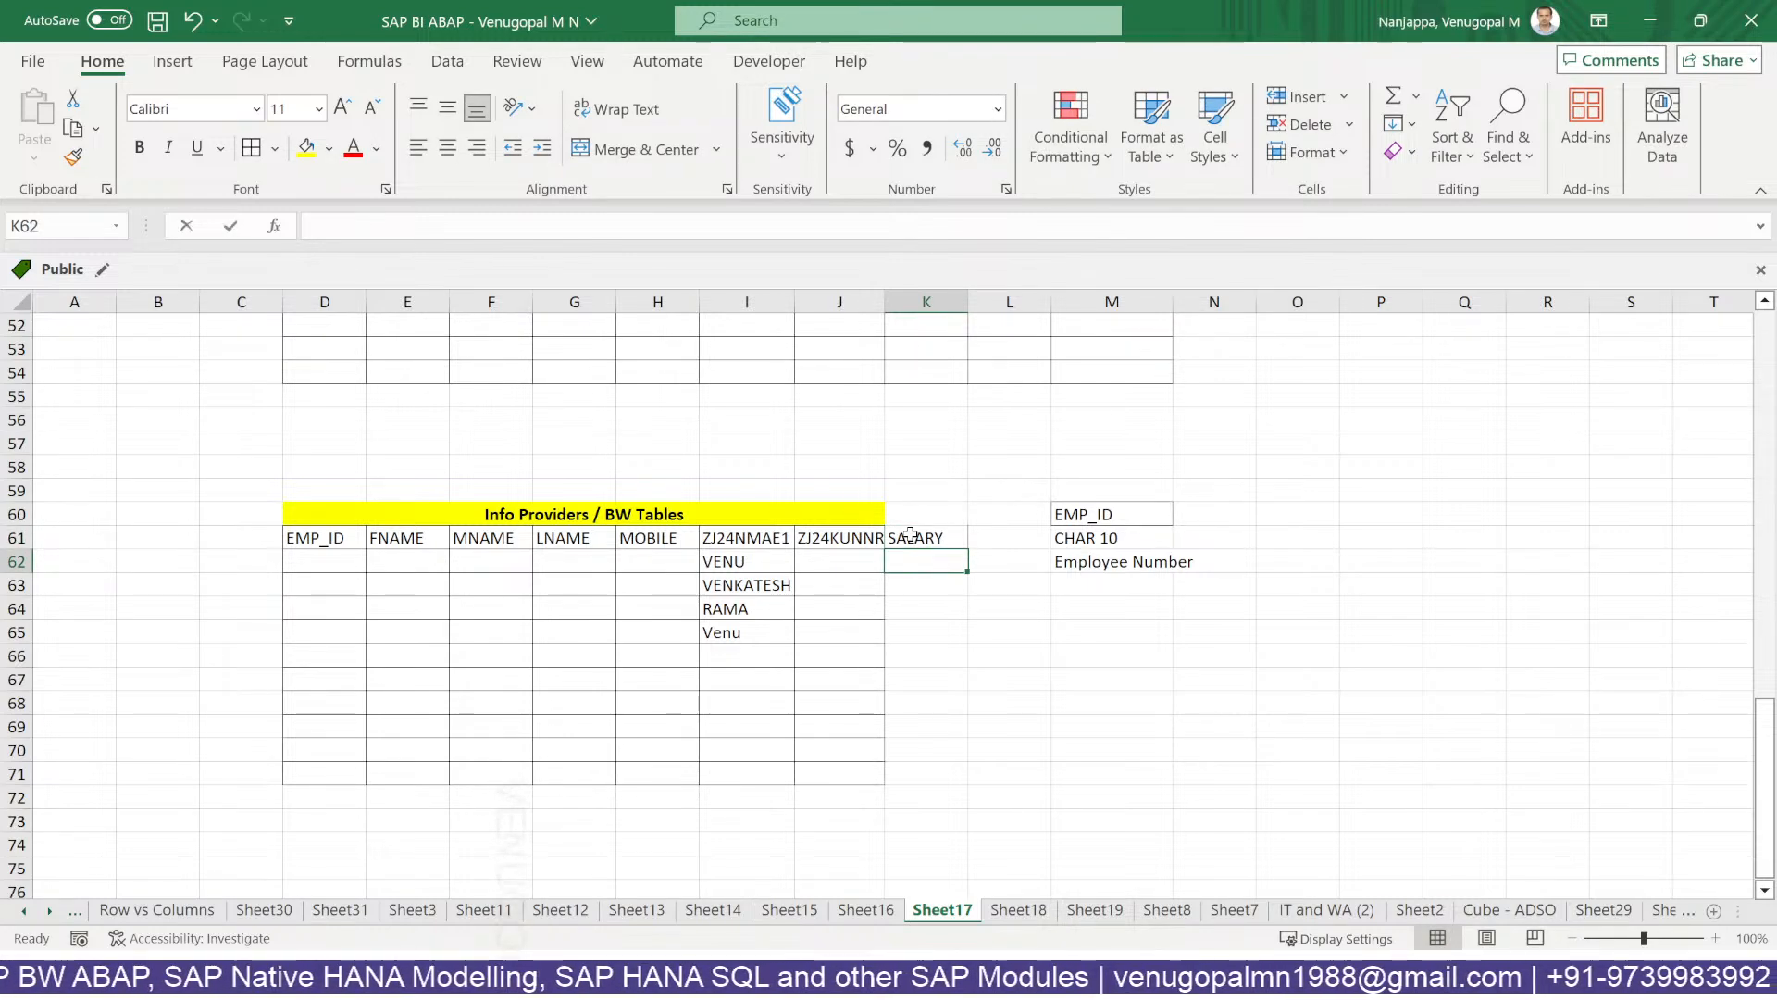
text(1000)
key(BackSpace)
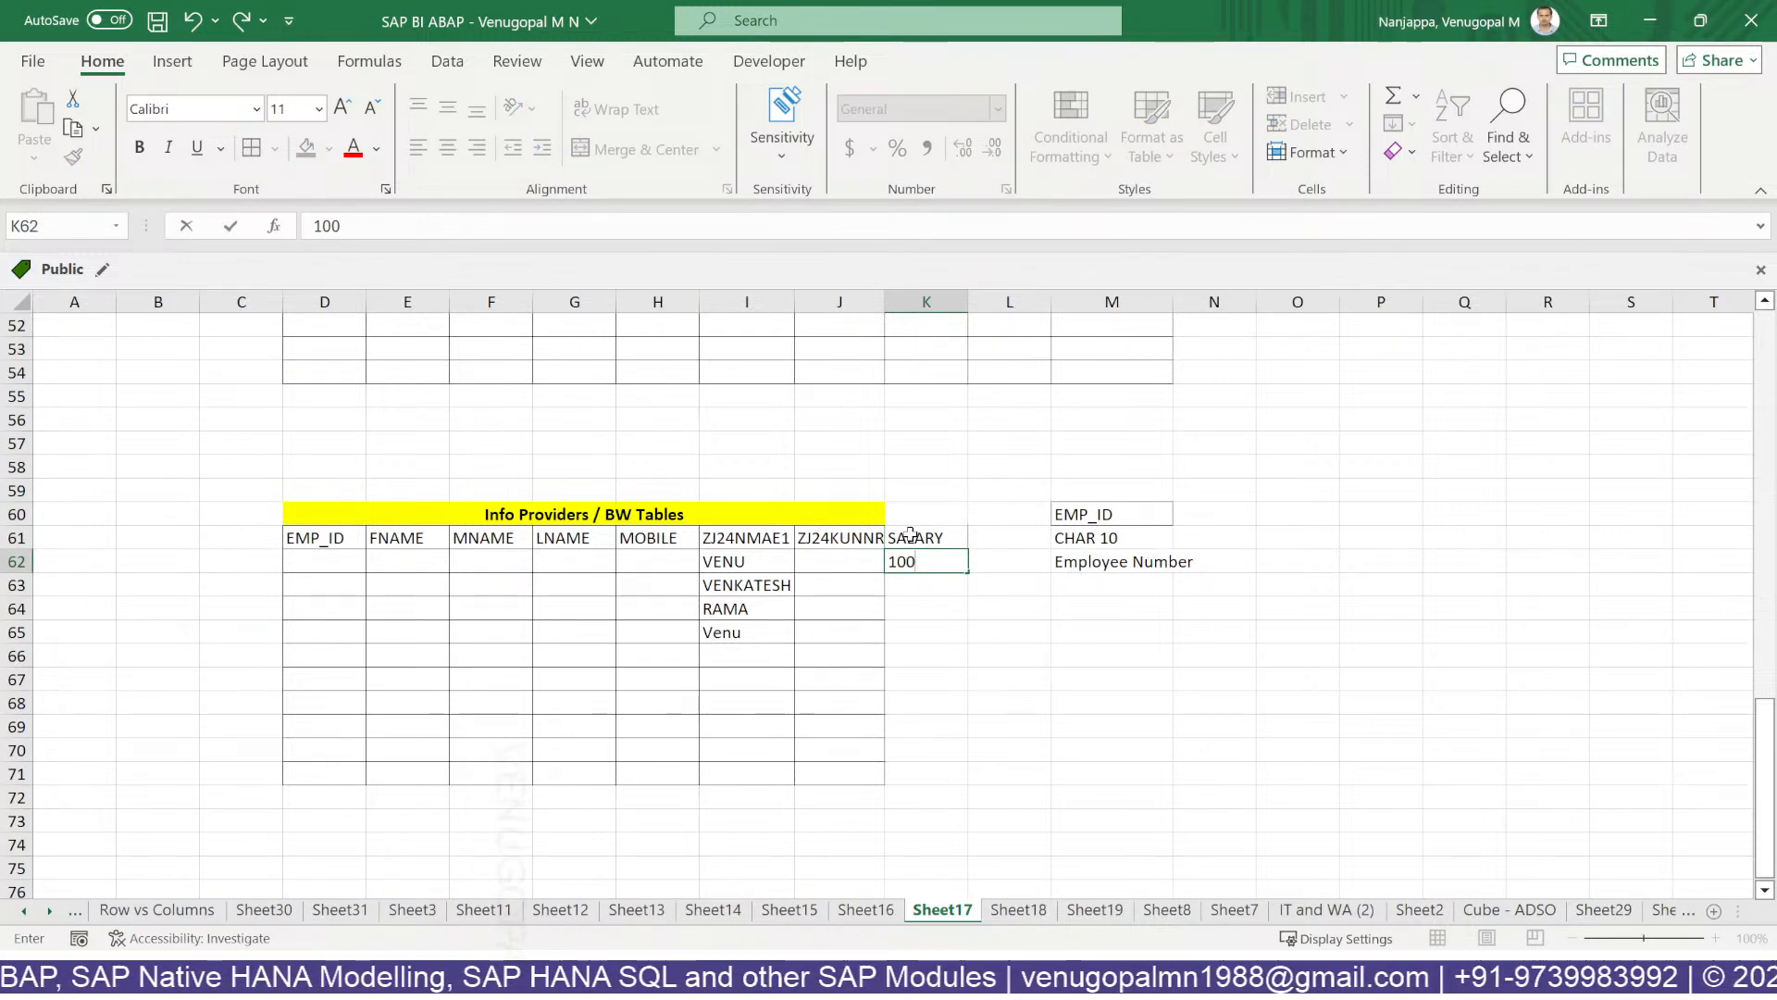
click(665, 512)
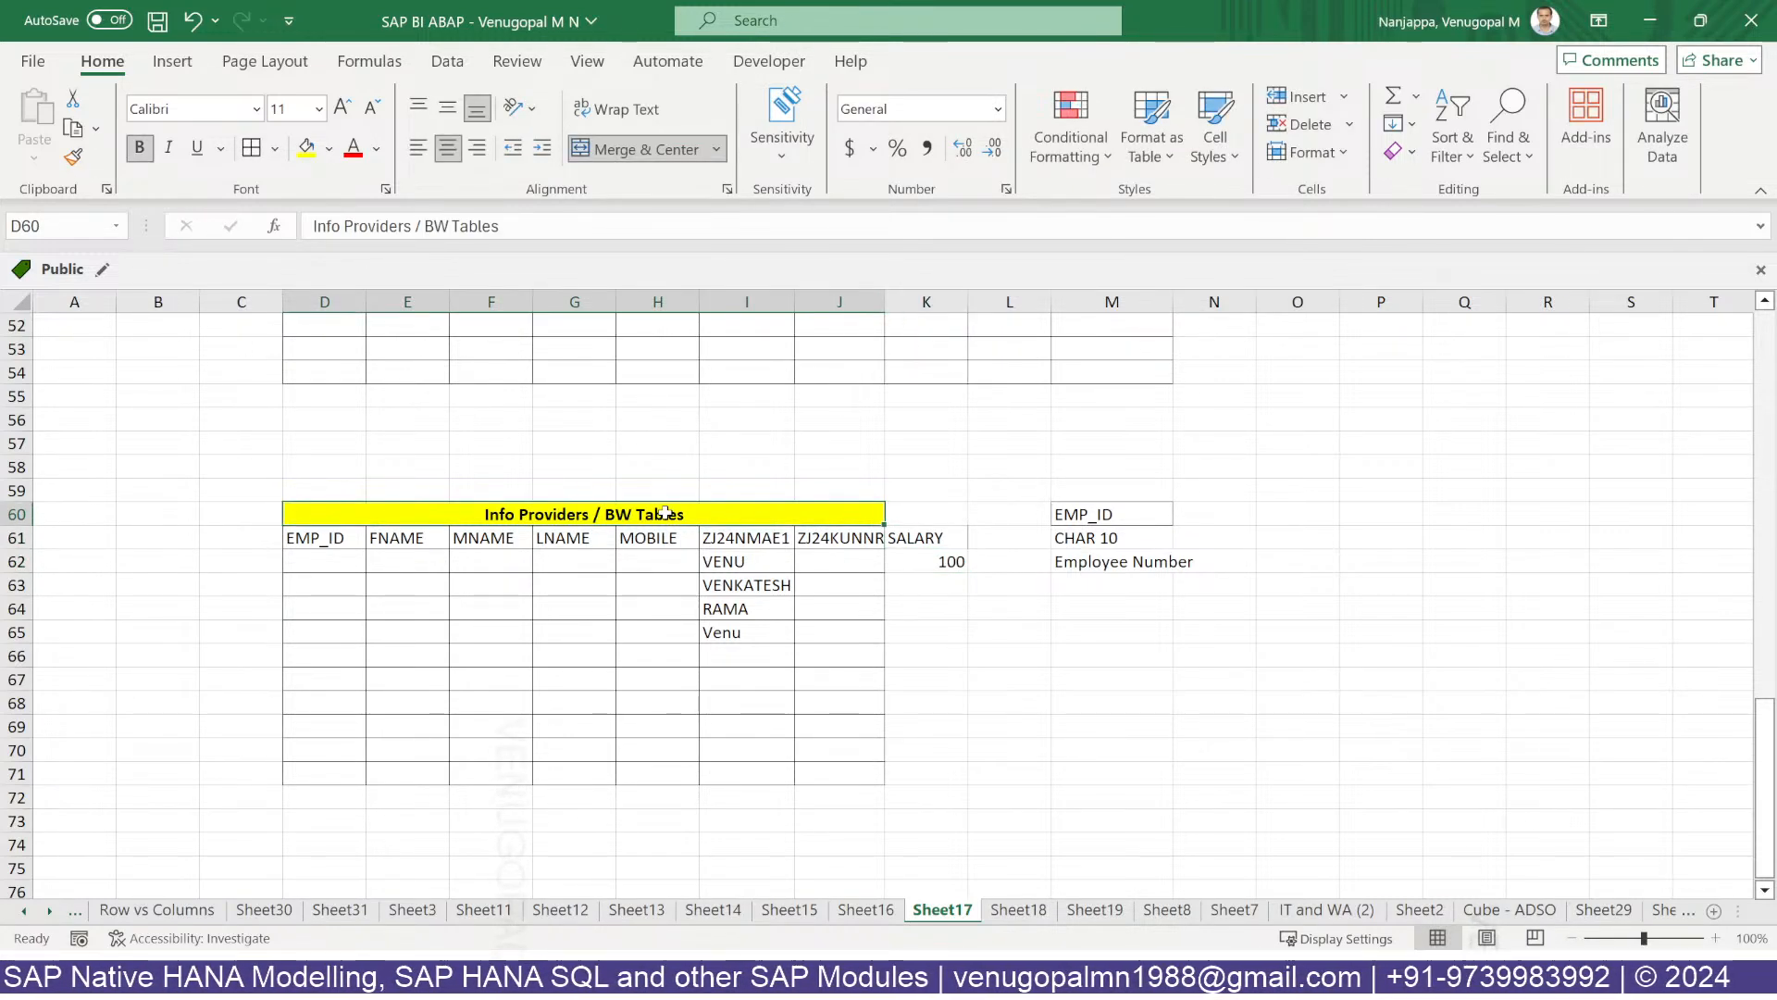
click(926, 562)
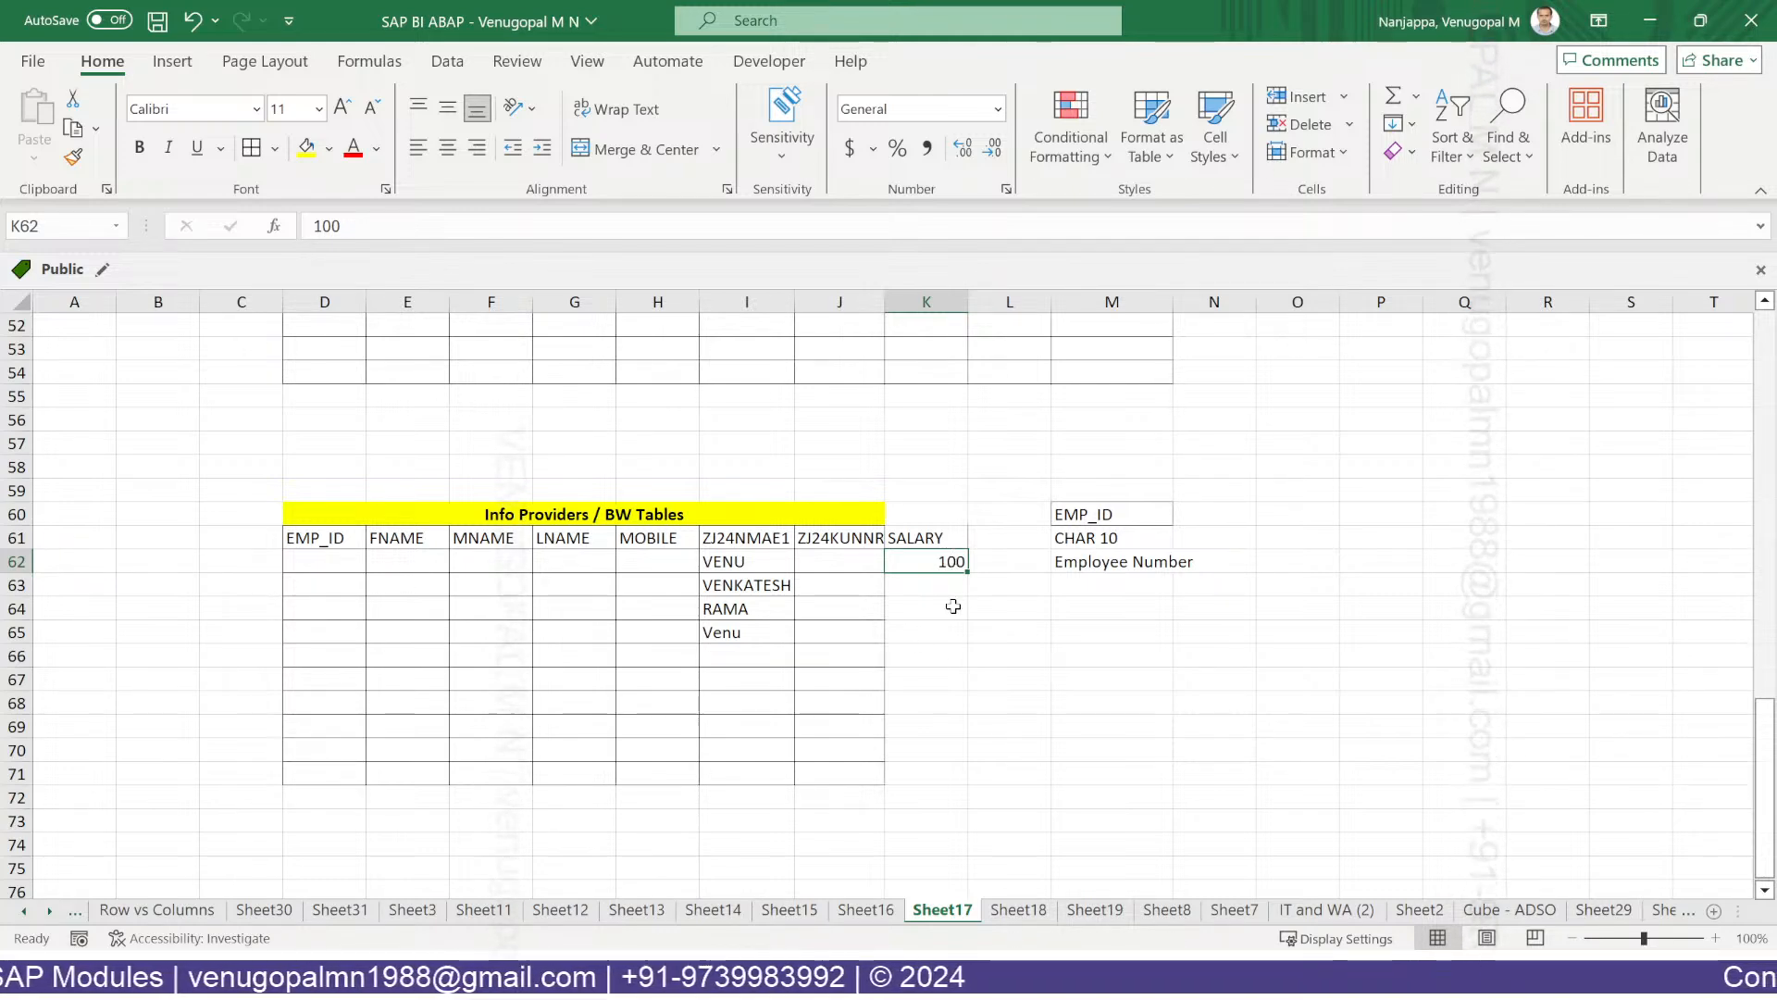
Change the K61 header to 'ZJ24SAL (INR)' and autofit column K.
click(948, 536)
double_click(942, 537)
drag(942, 536, 801, 537)
text(ZJ24)
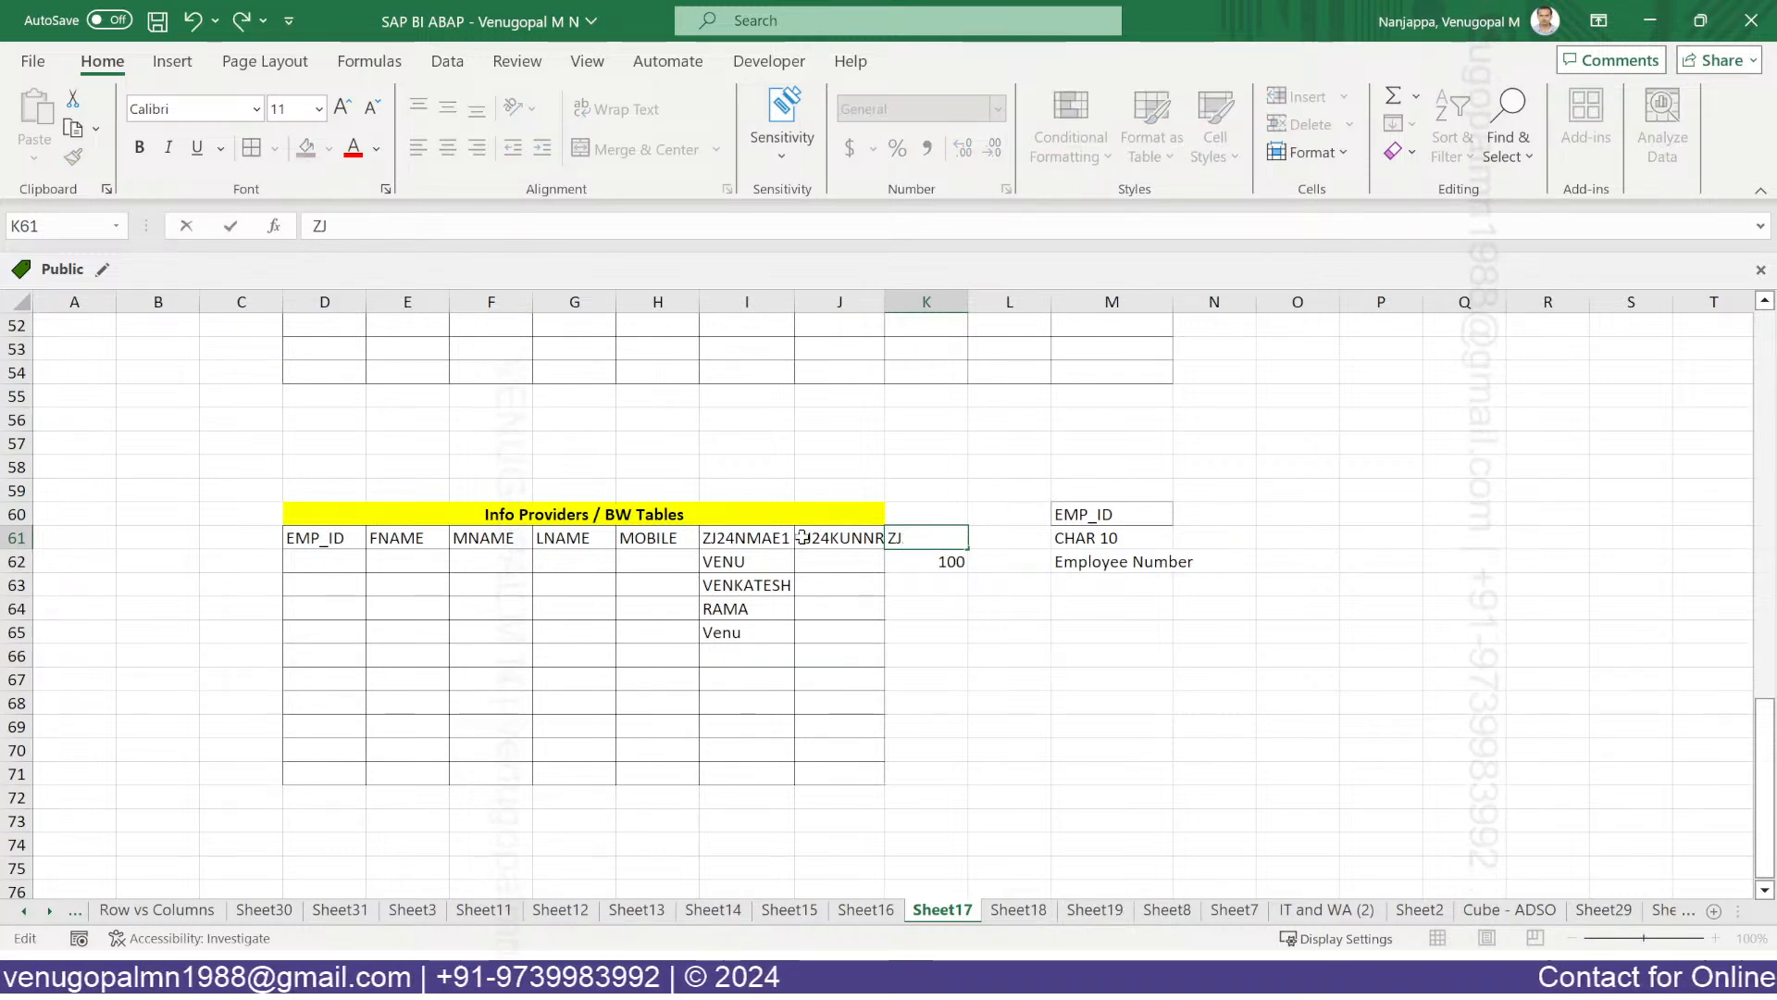
text(SAL)
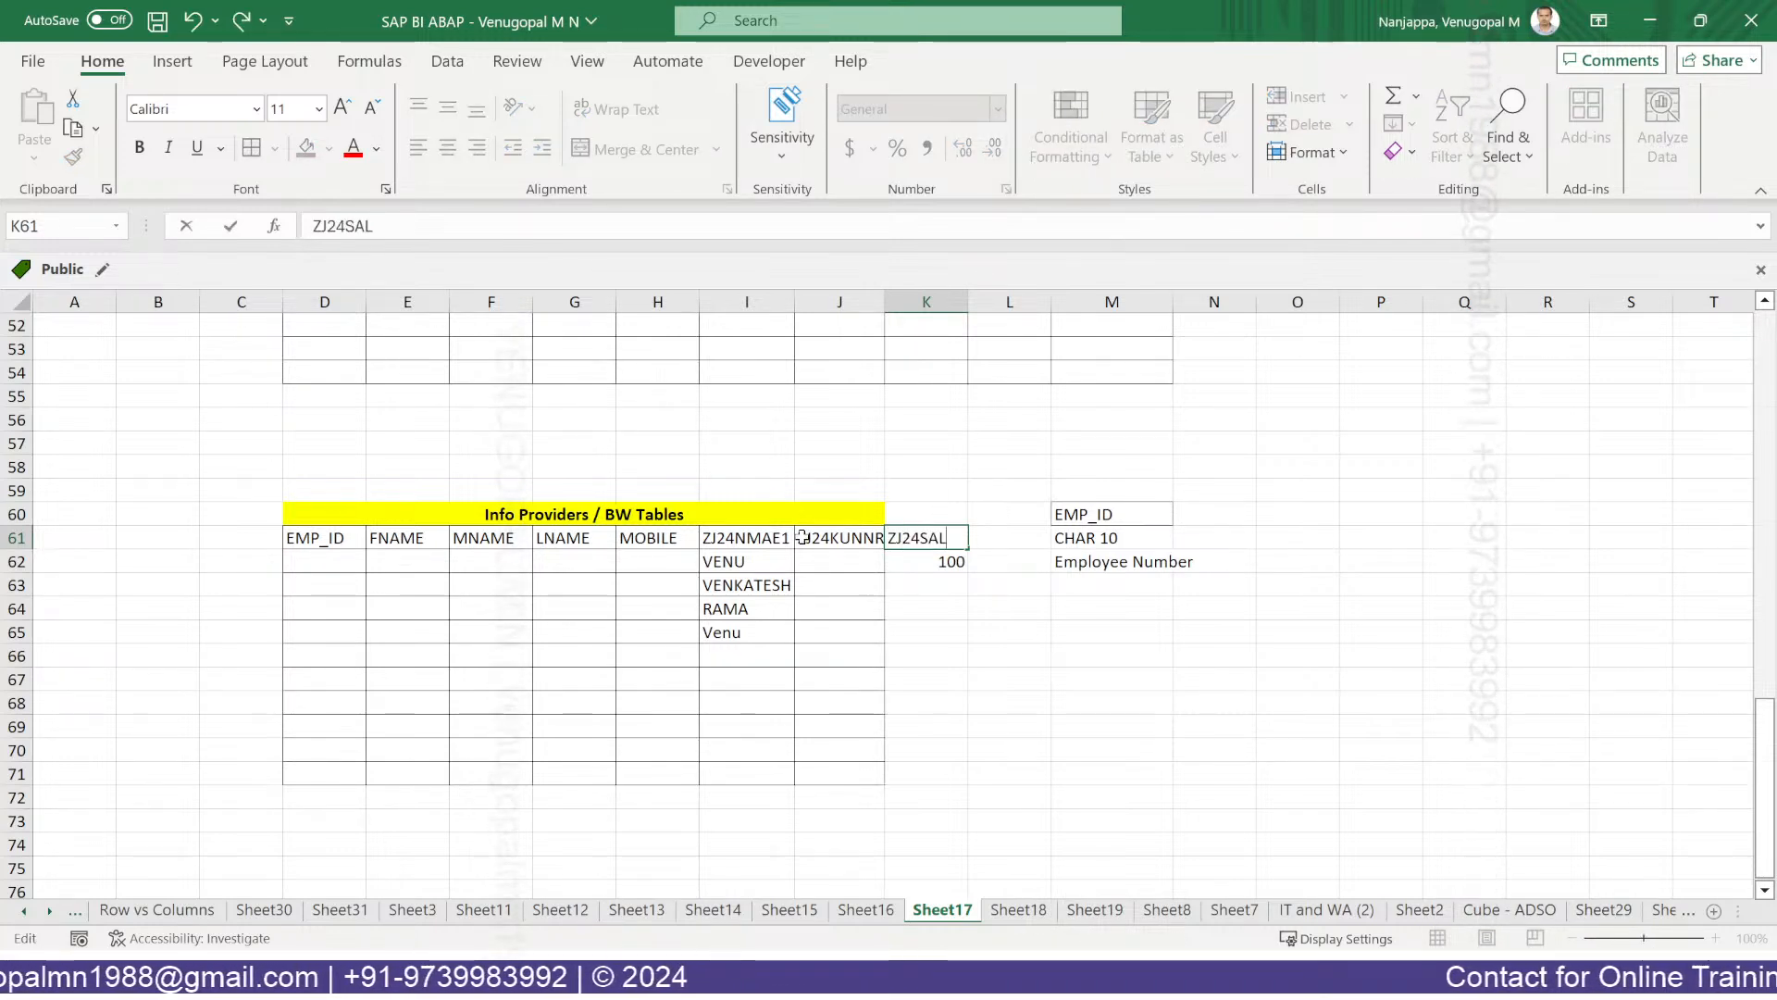
key(Return)
click(958, 544)
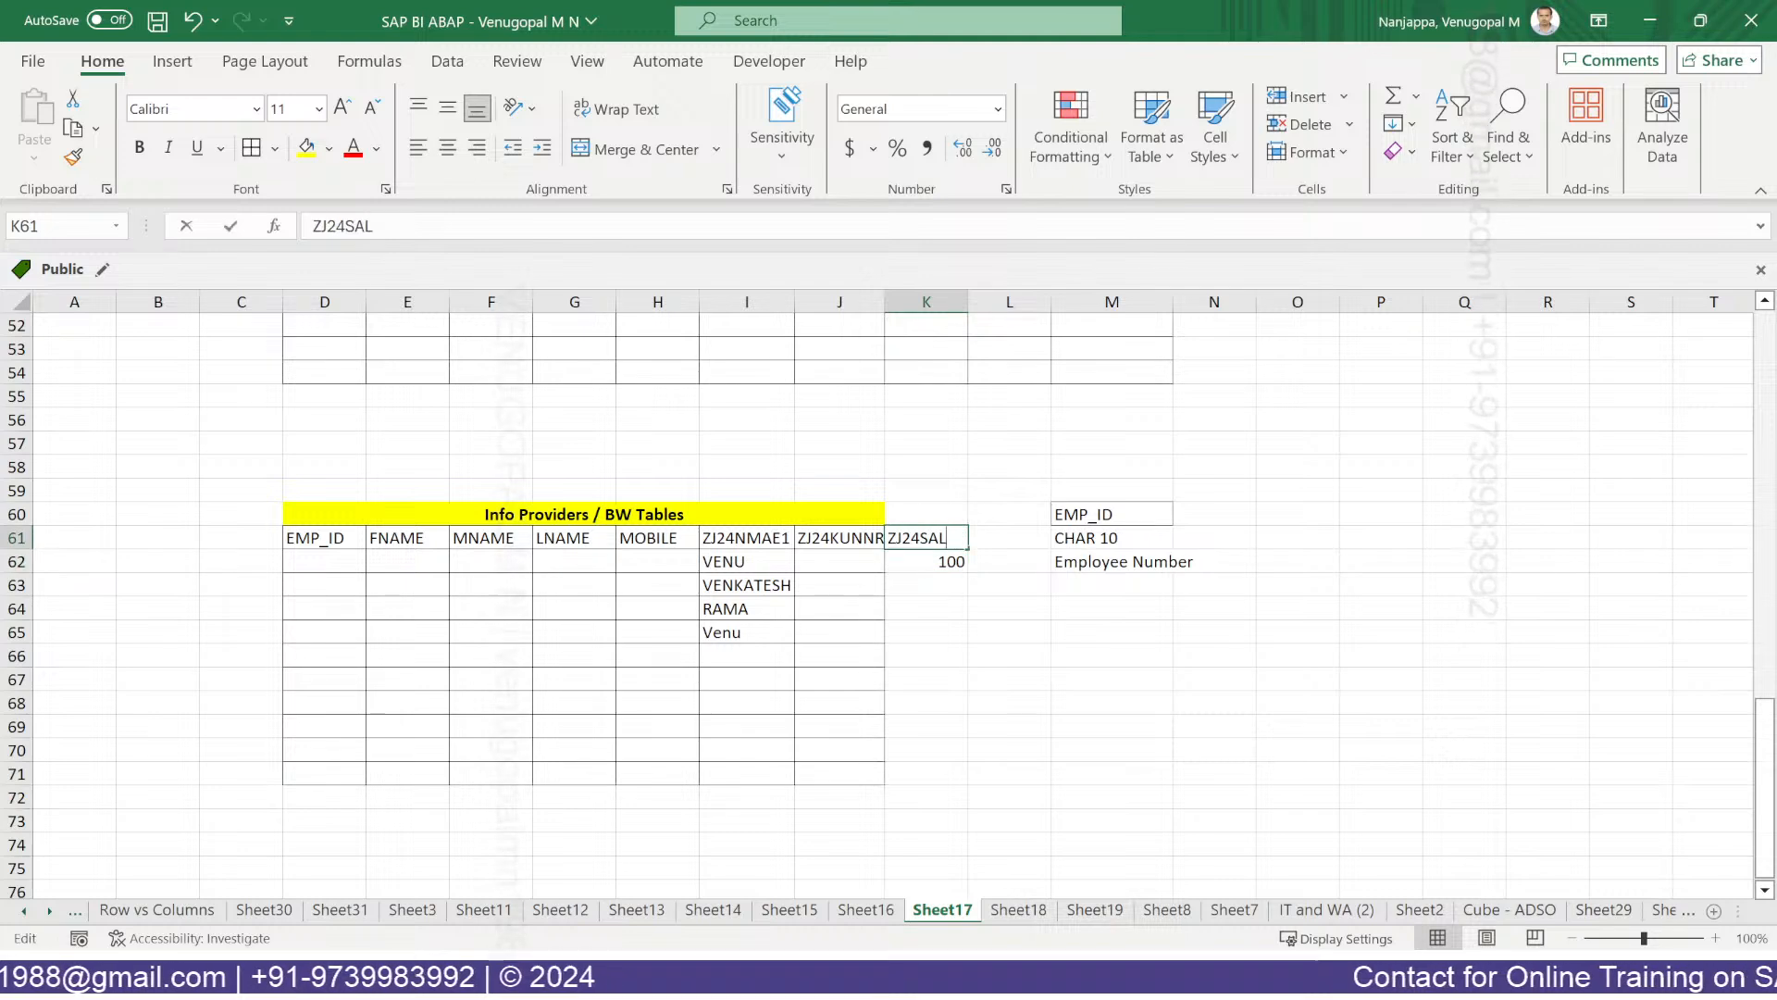
key(F2)
text((INR))
key(Return)
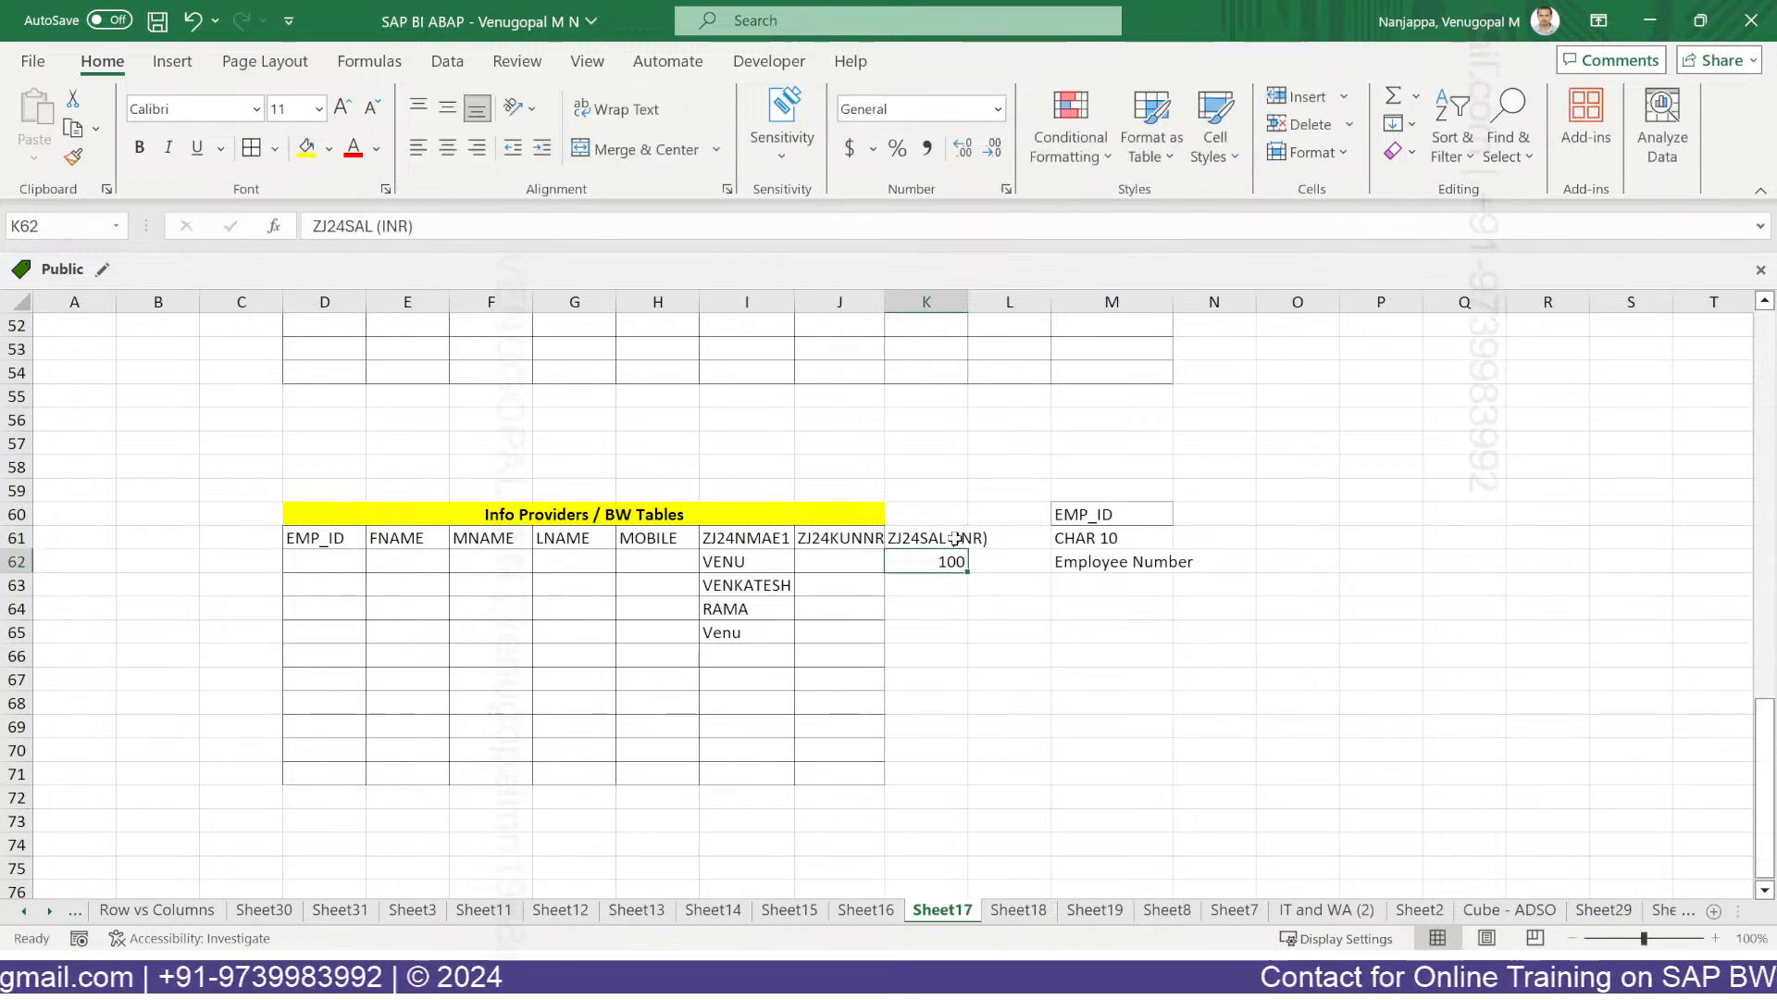
double_click(967, 295)
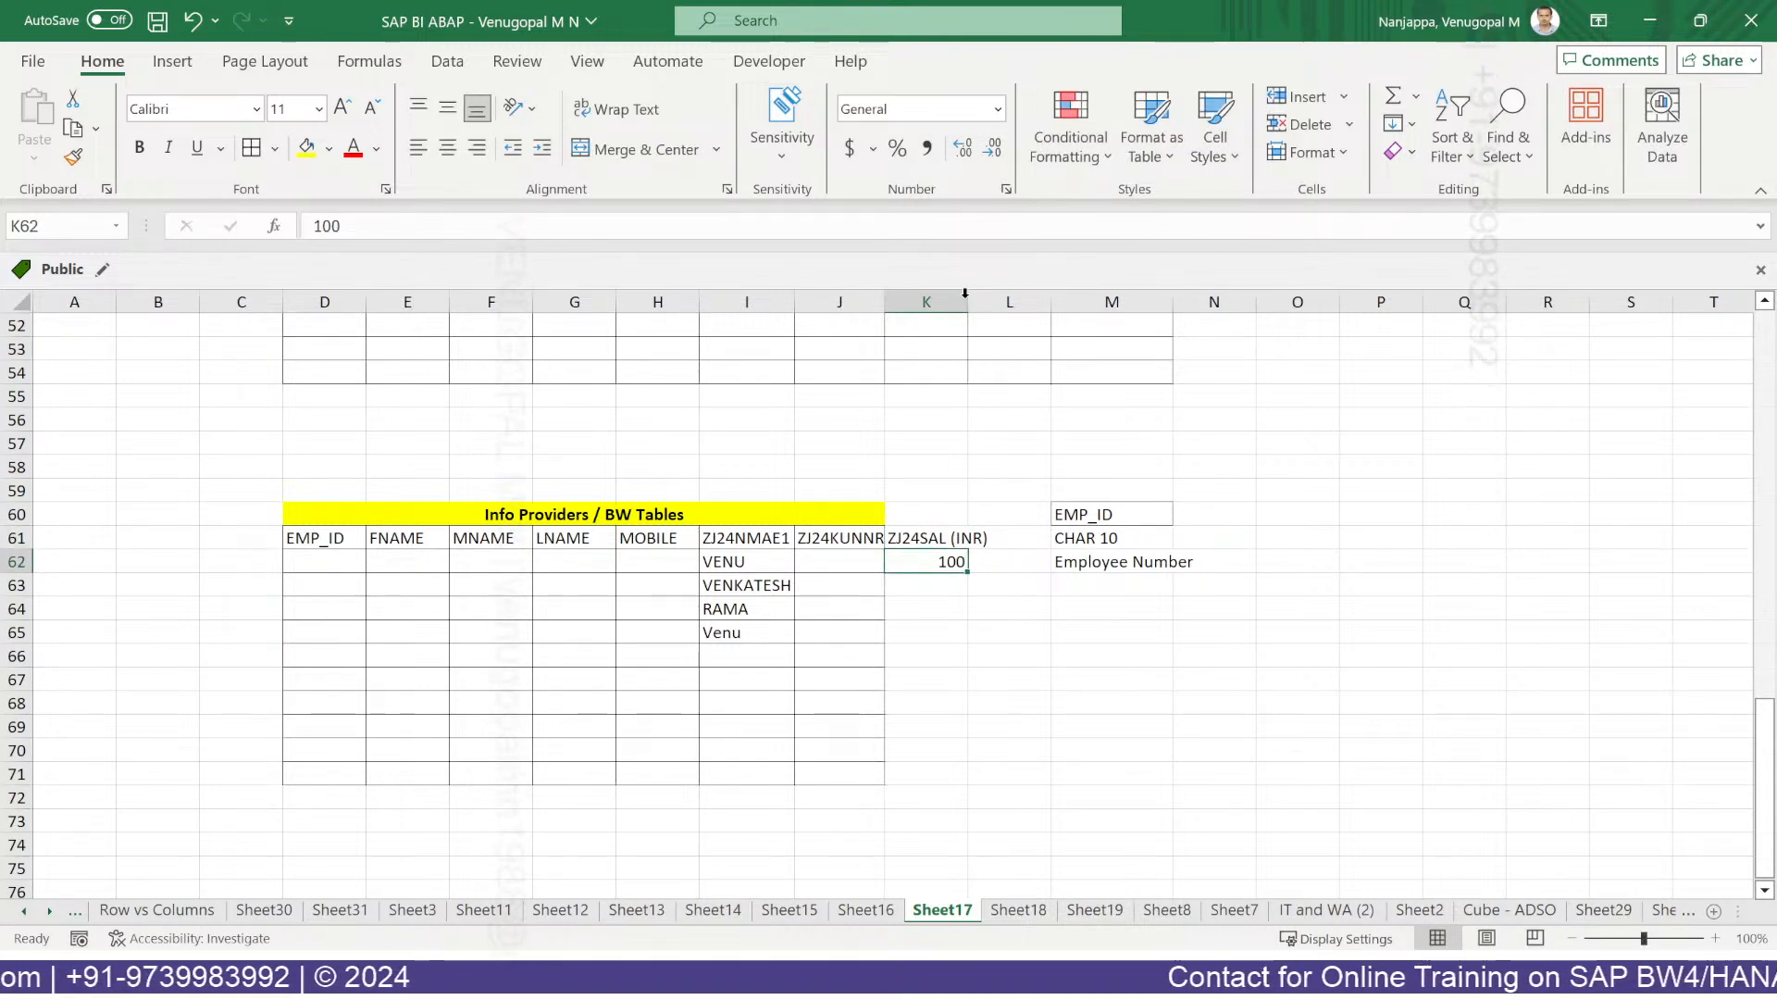
click(1044, 978)
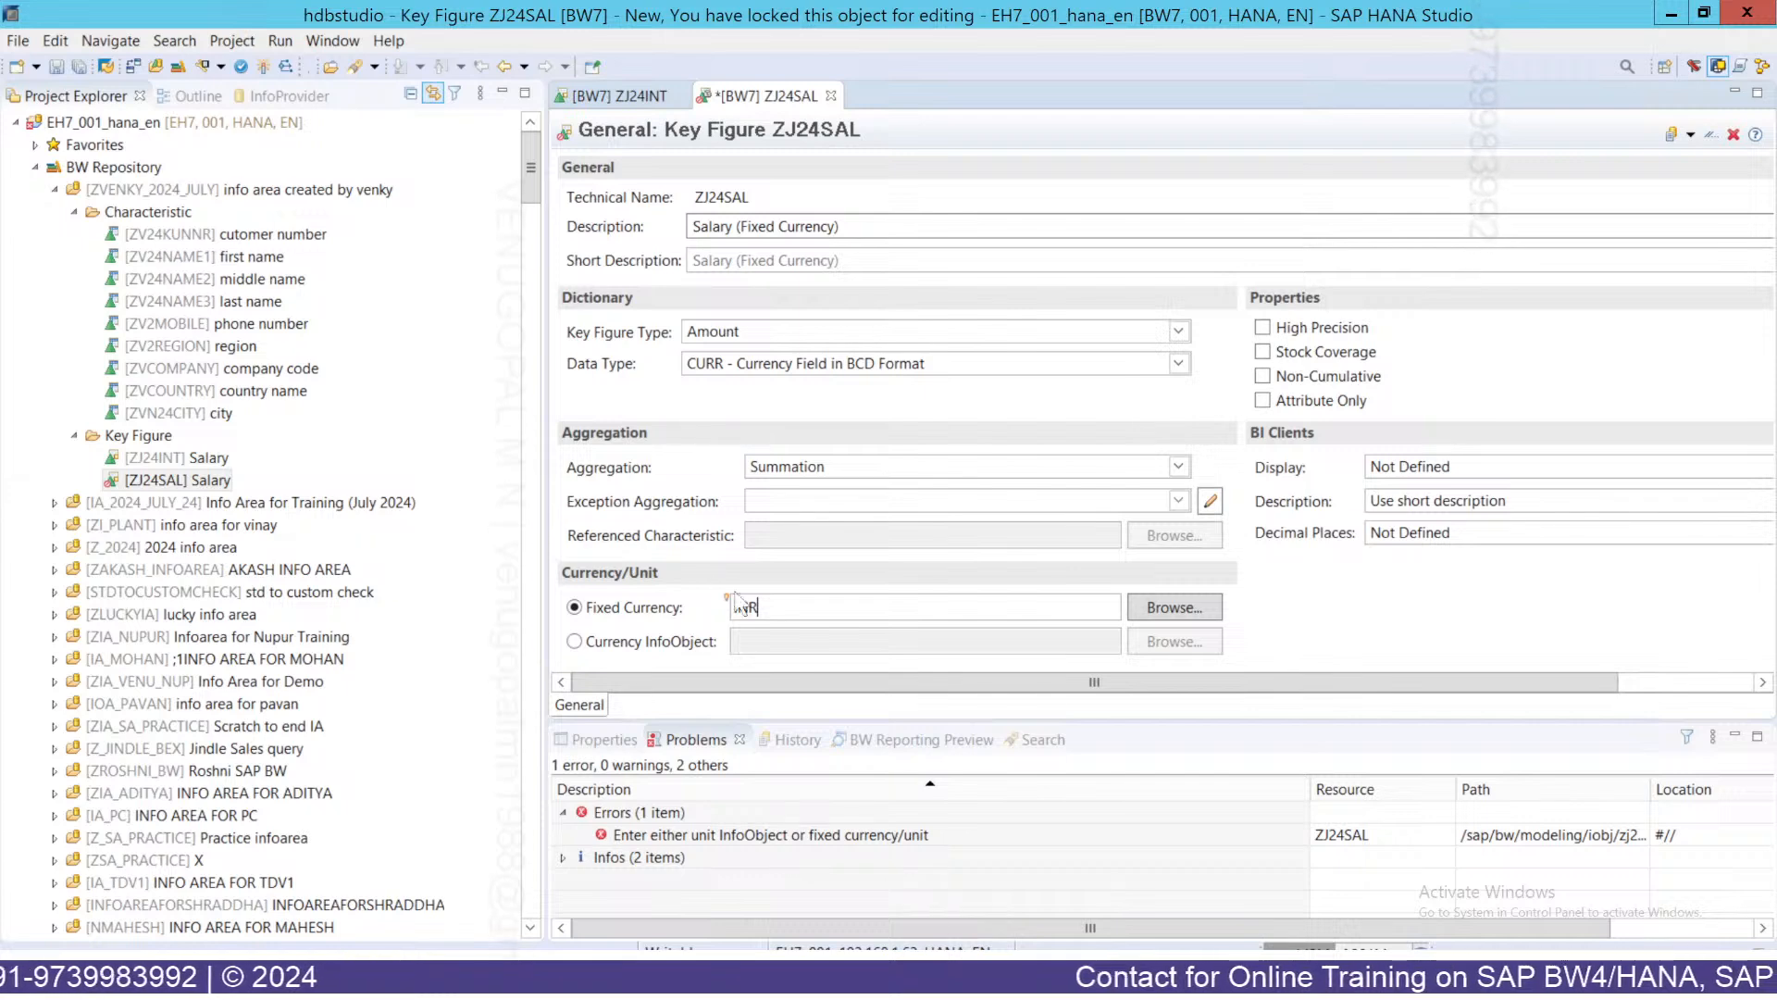
Activate key figure ZJ24SAL, then review its fixed currency INR, description and technical name.
click(264, 65)
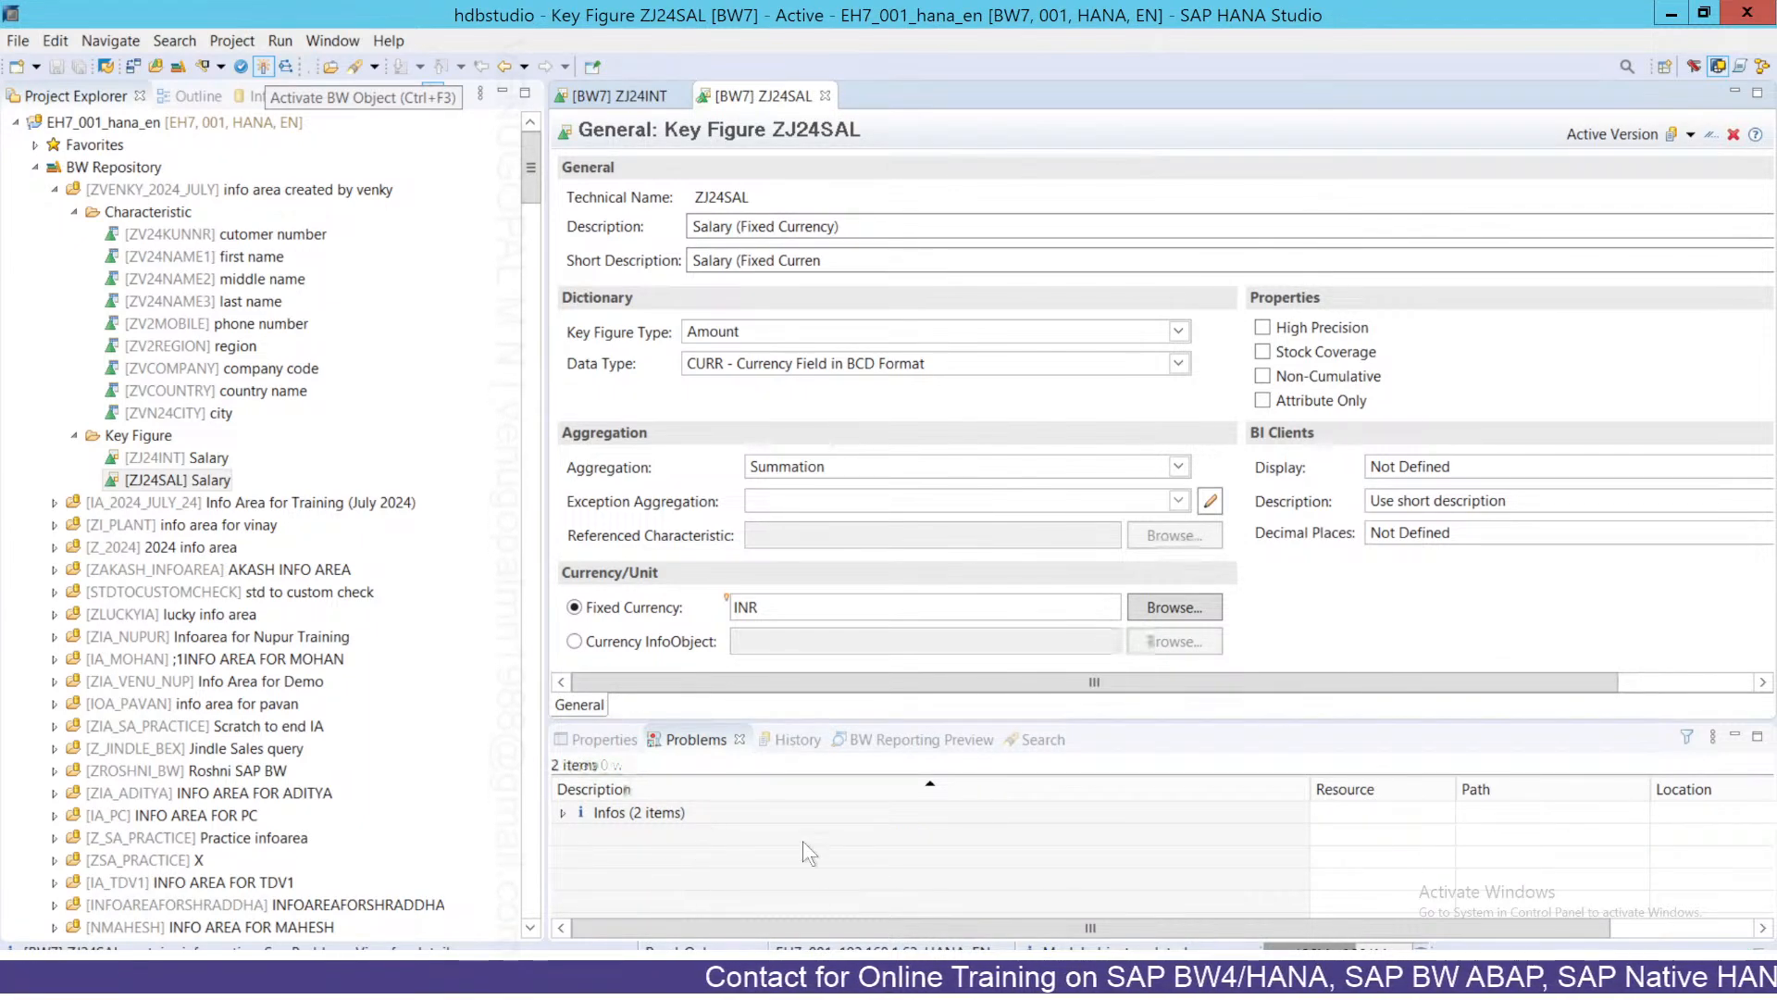
click(163, 480)
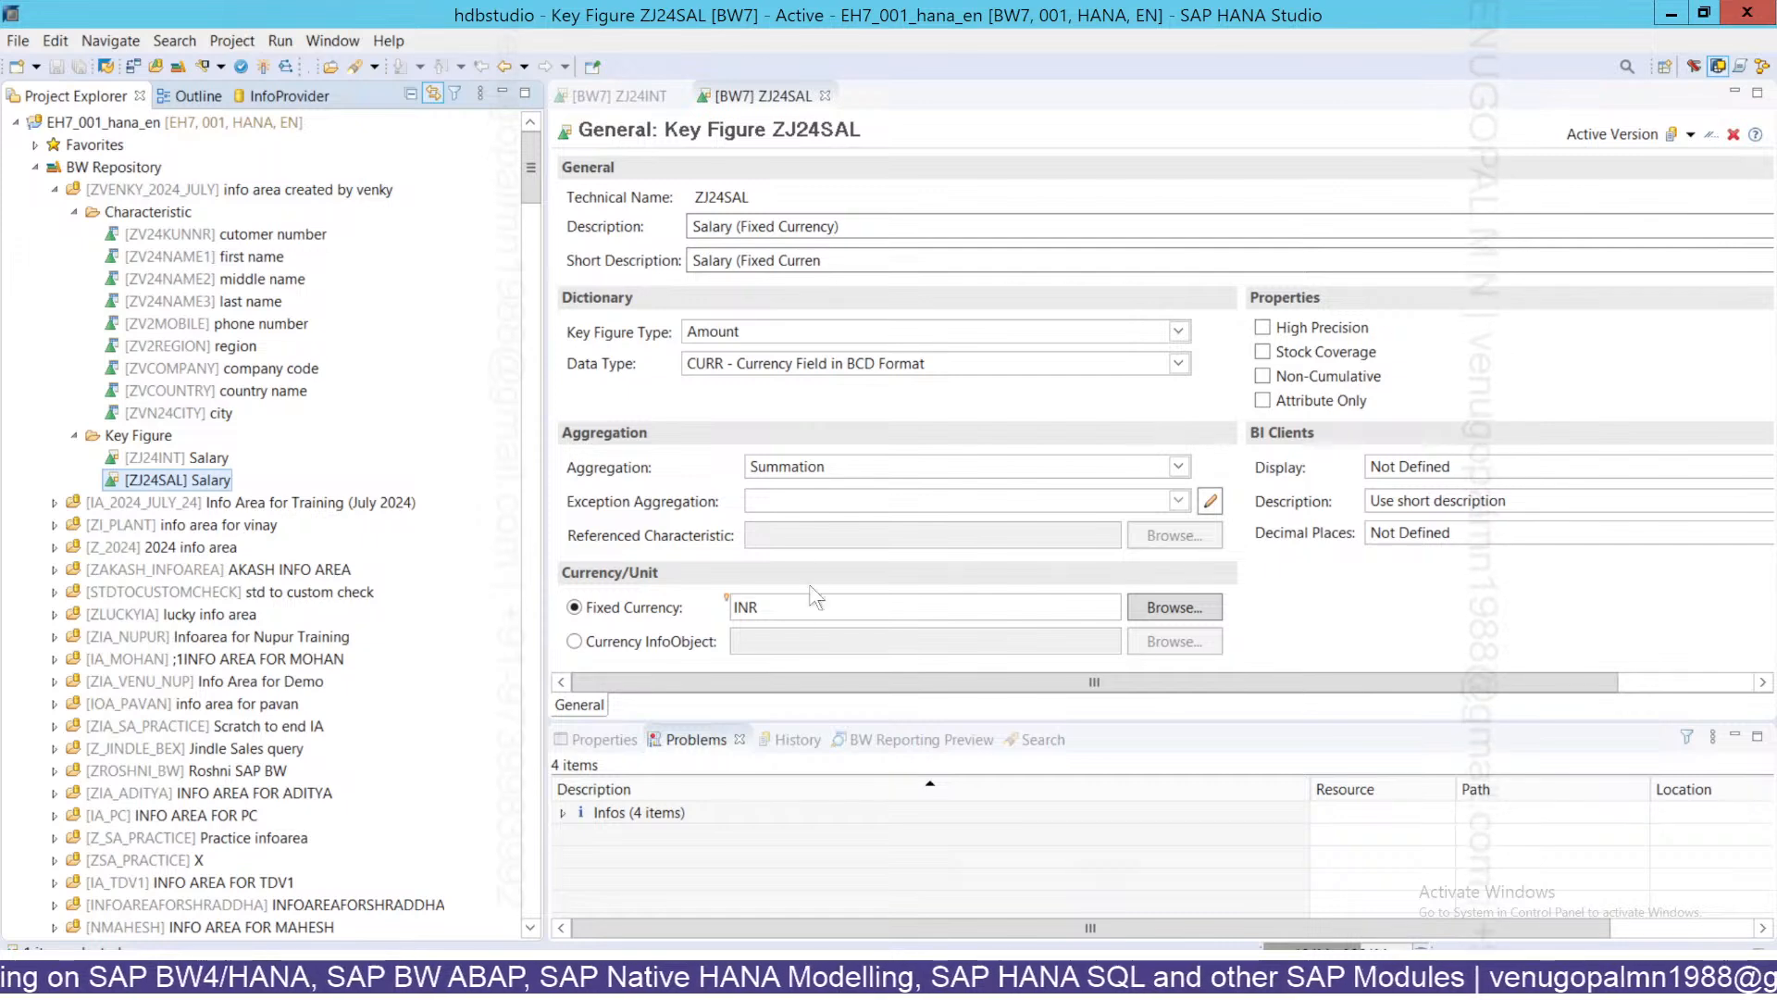
click(796, 608)
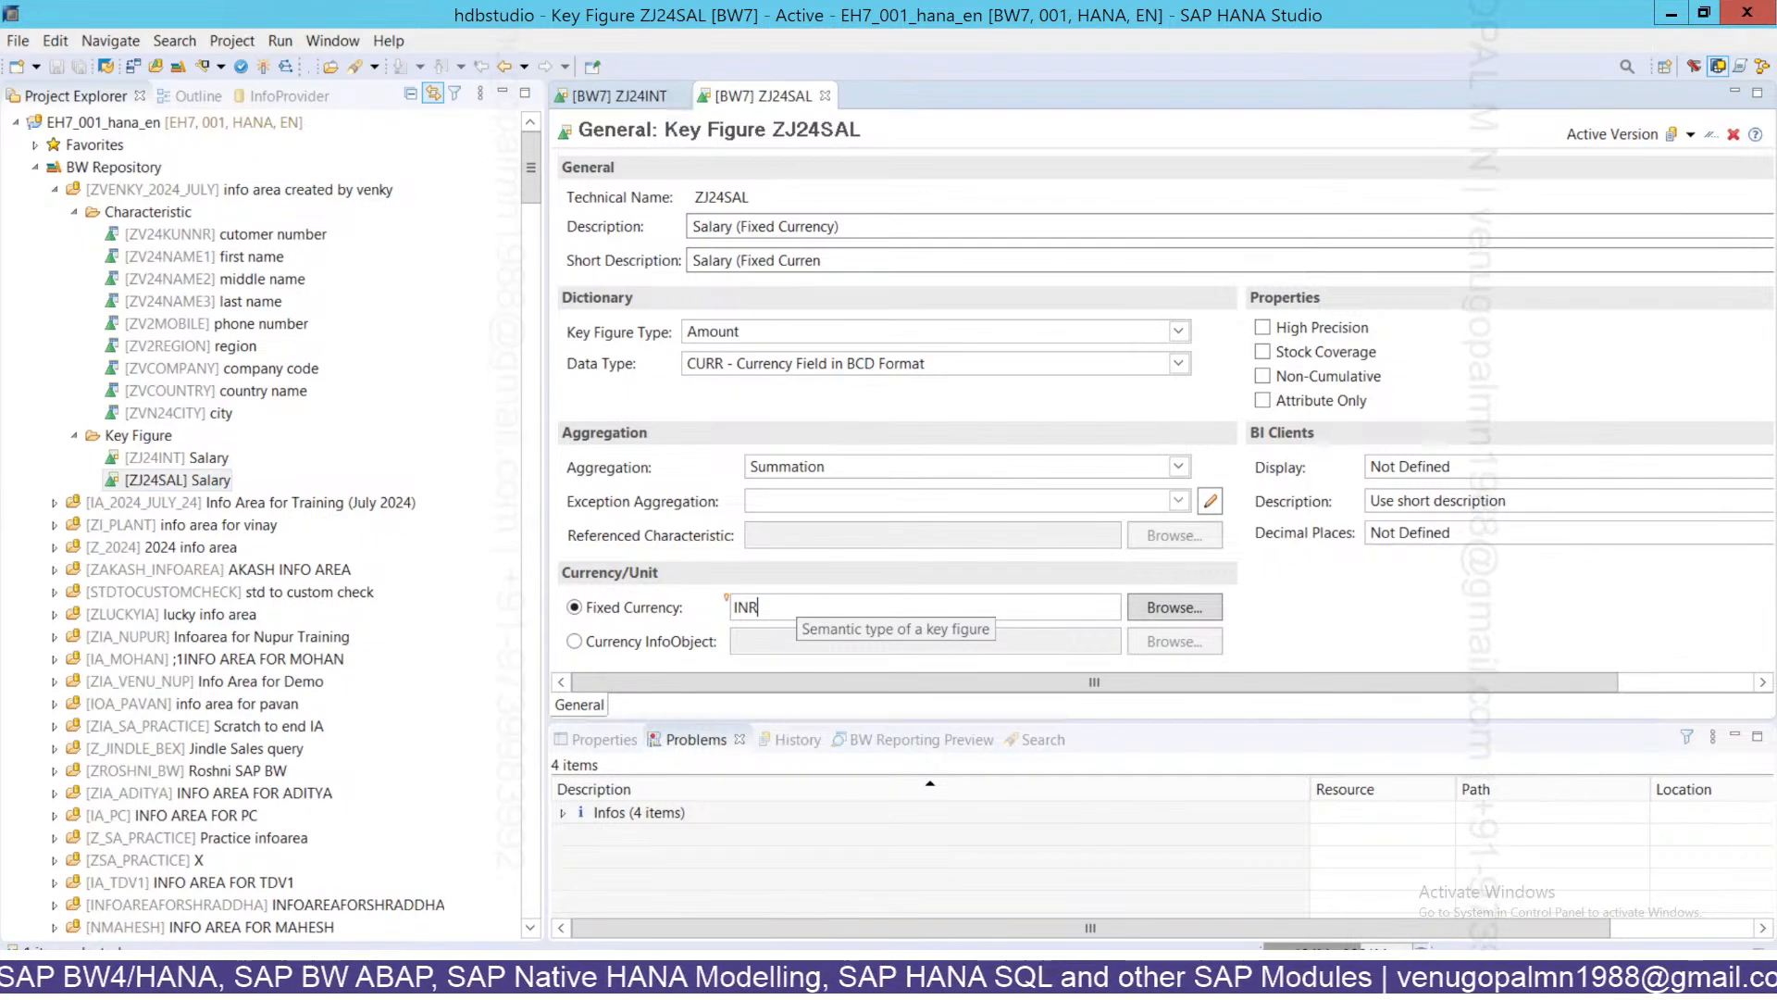
click(863, 226)
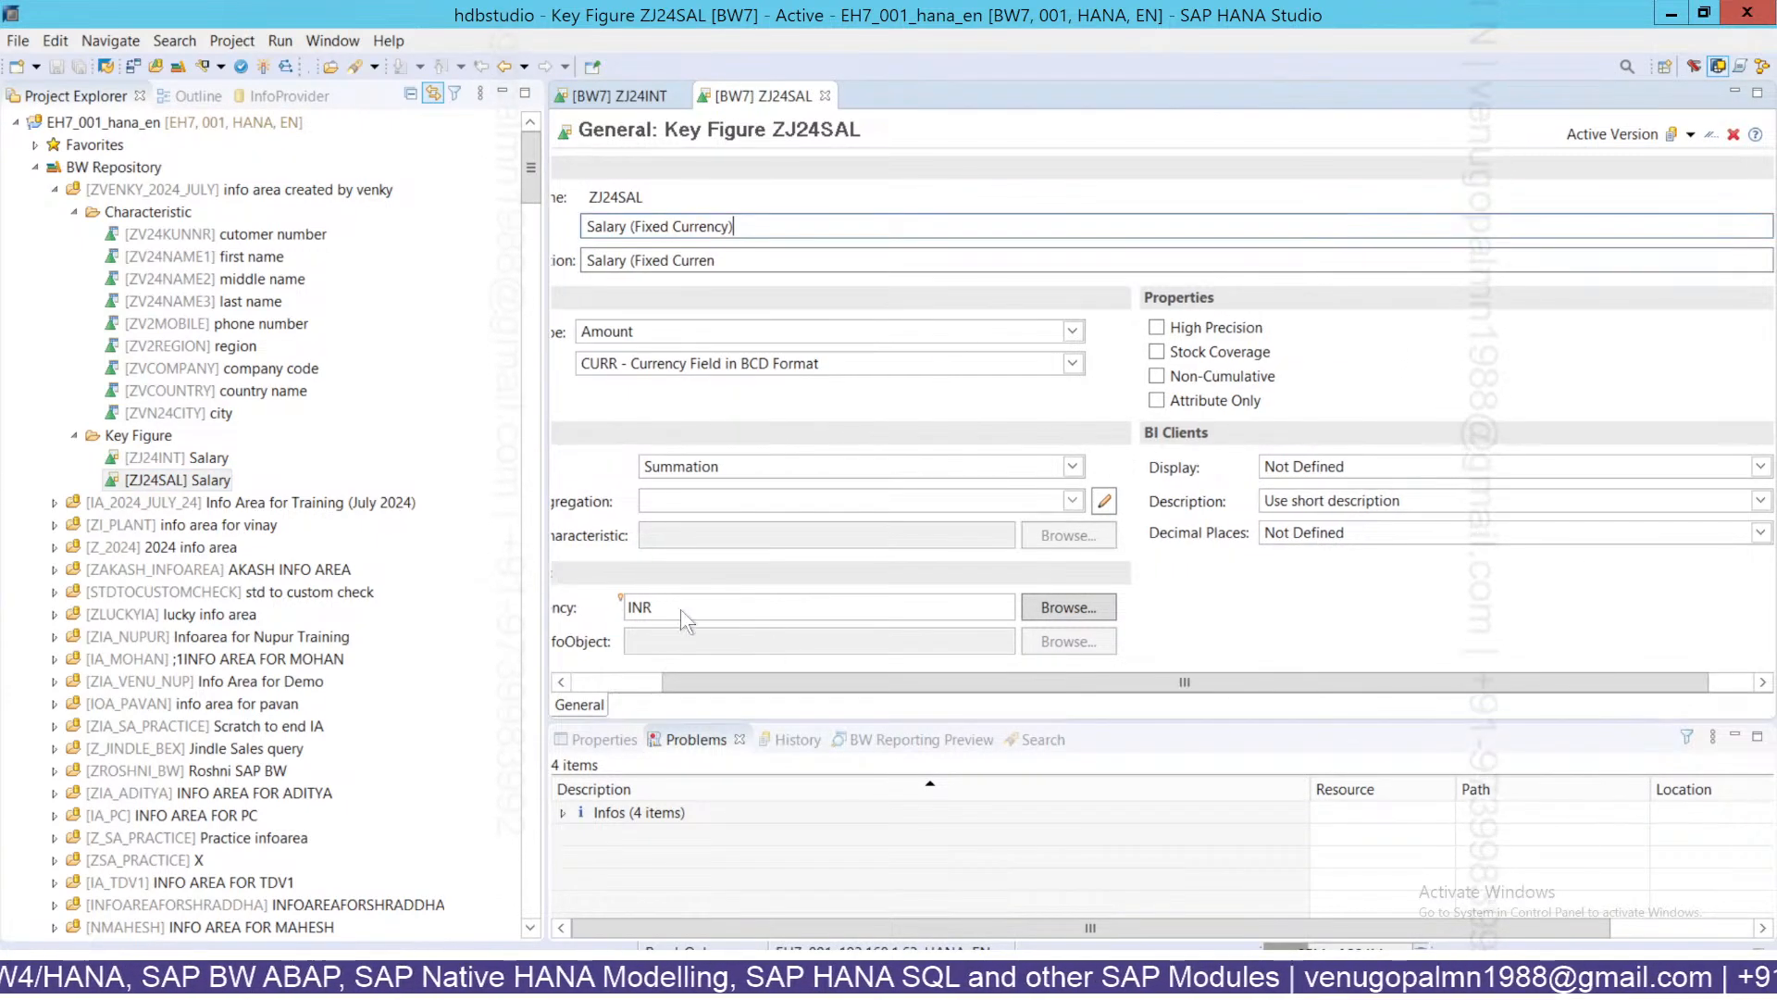
click(696, 609)
click(600, 679)
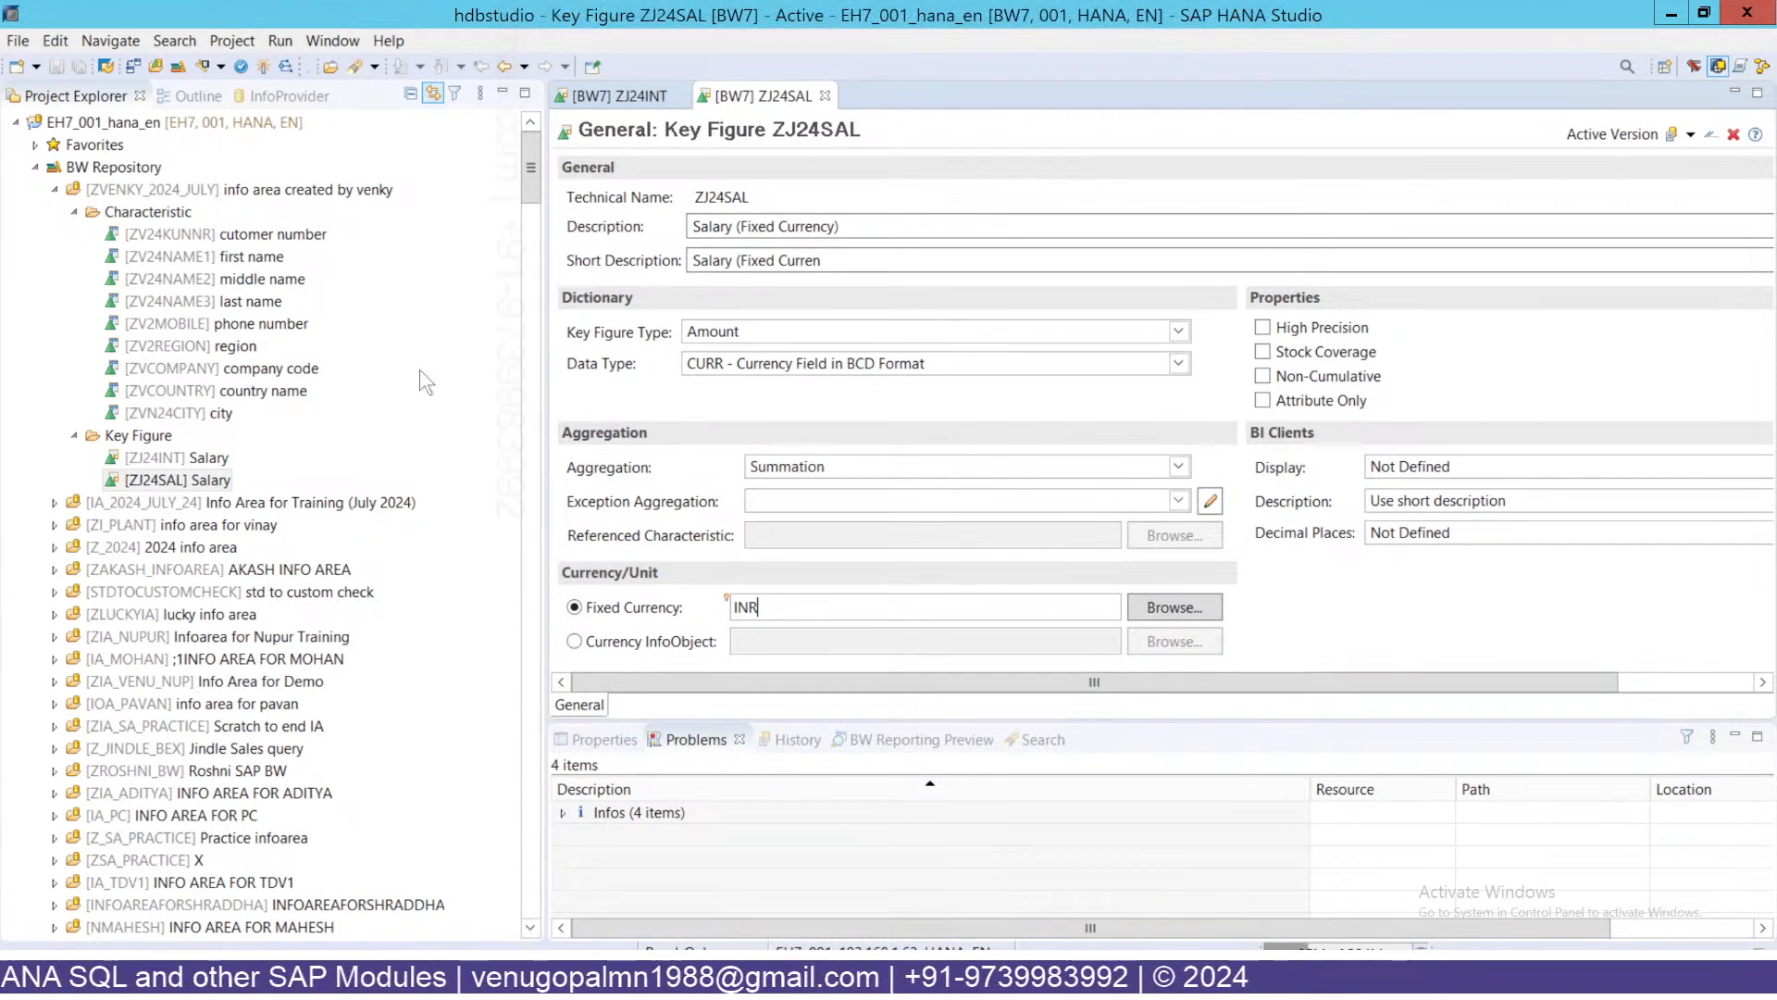
click(777, 198)
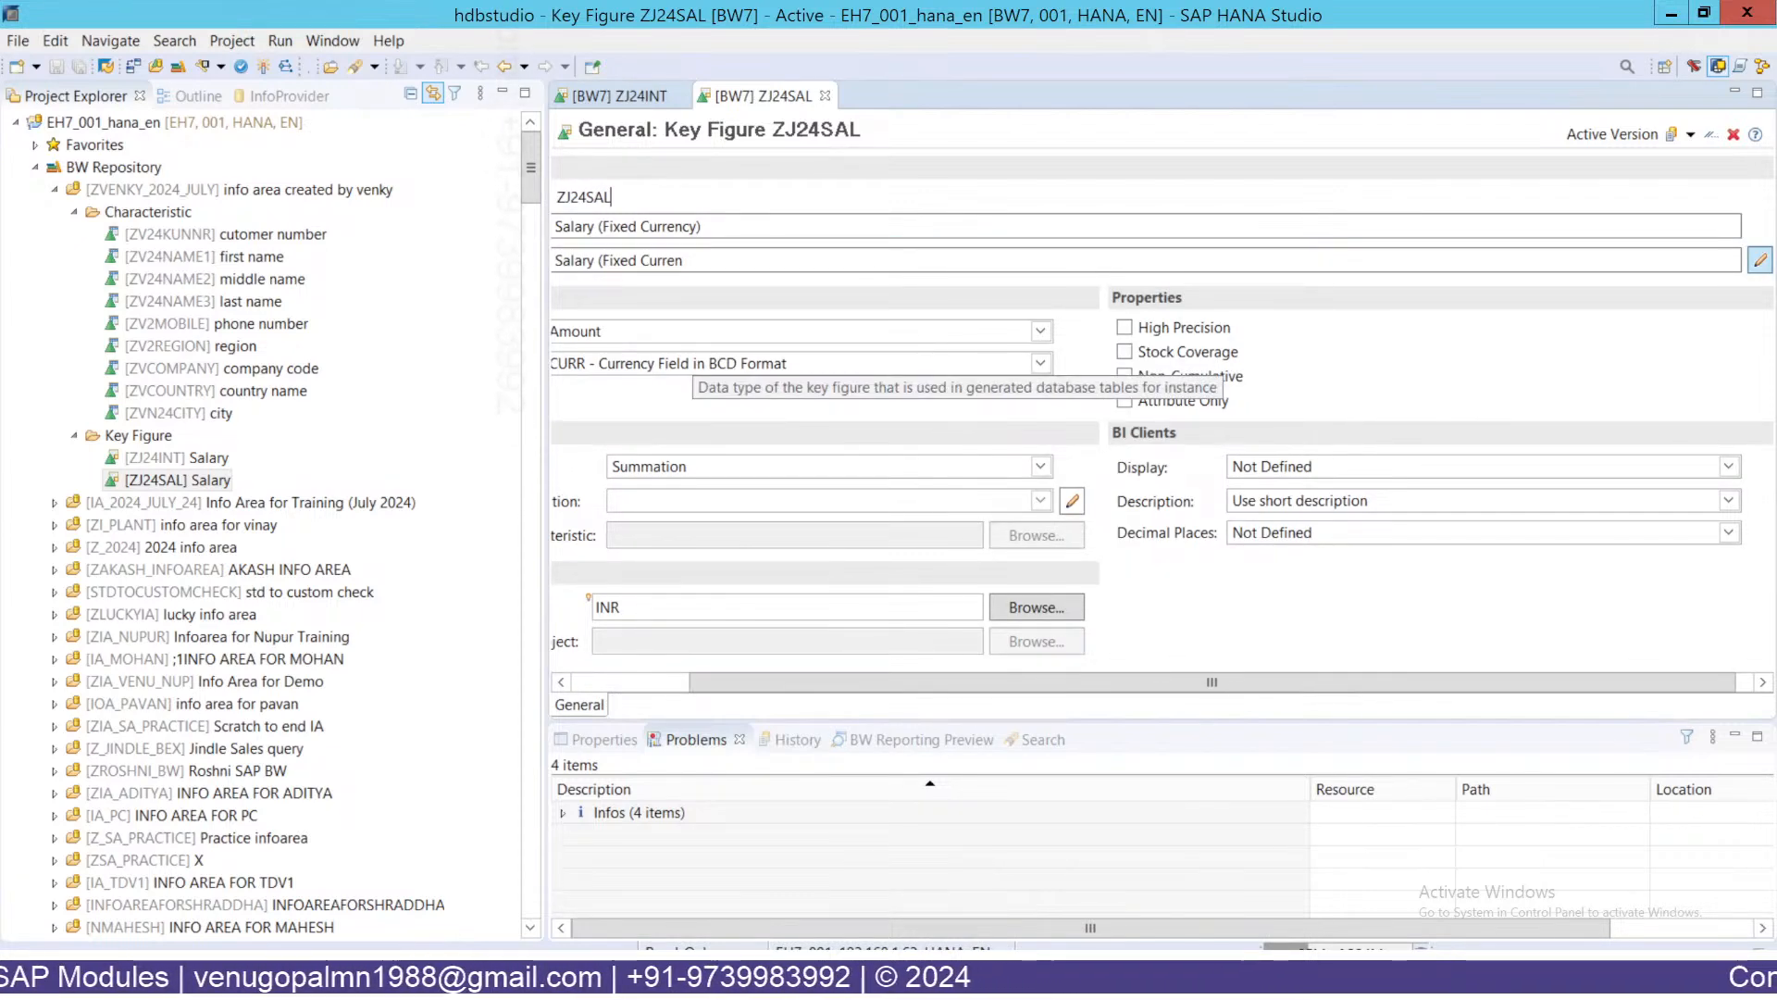
Re-enter INR as ZJ24SAL's fixed currency, reactivate it, and minimize the remote session.
double_click(590, 612)
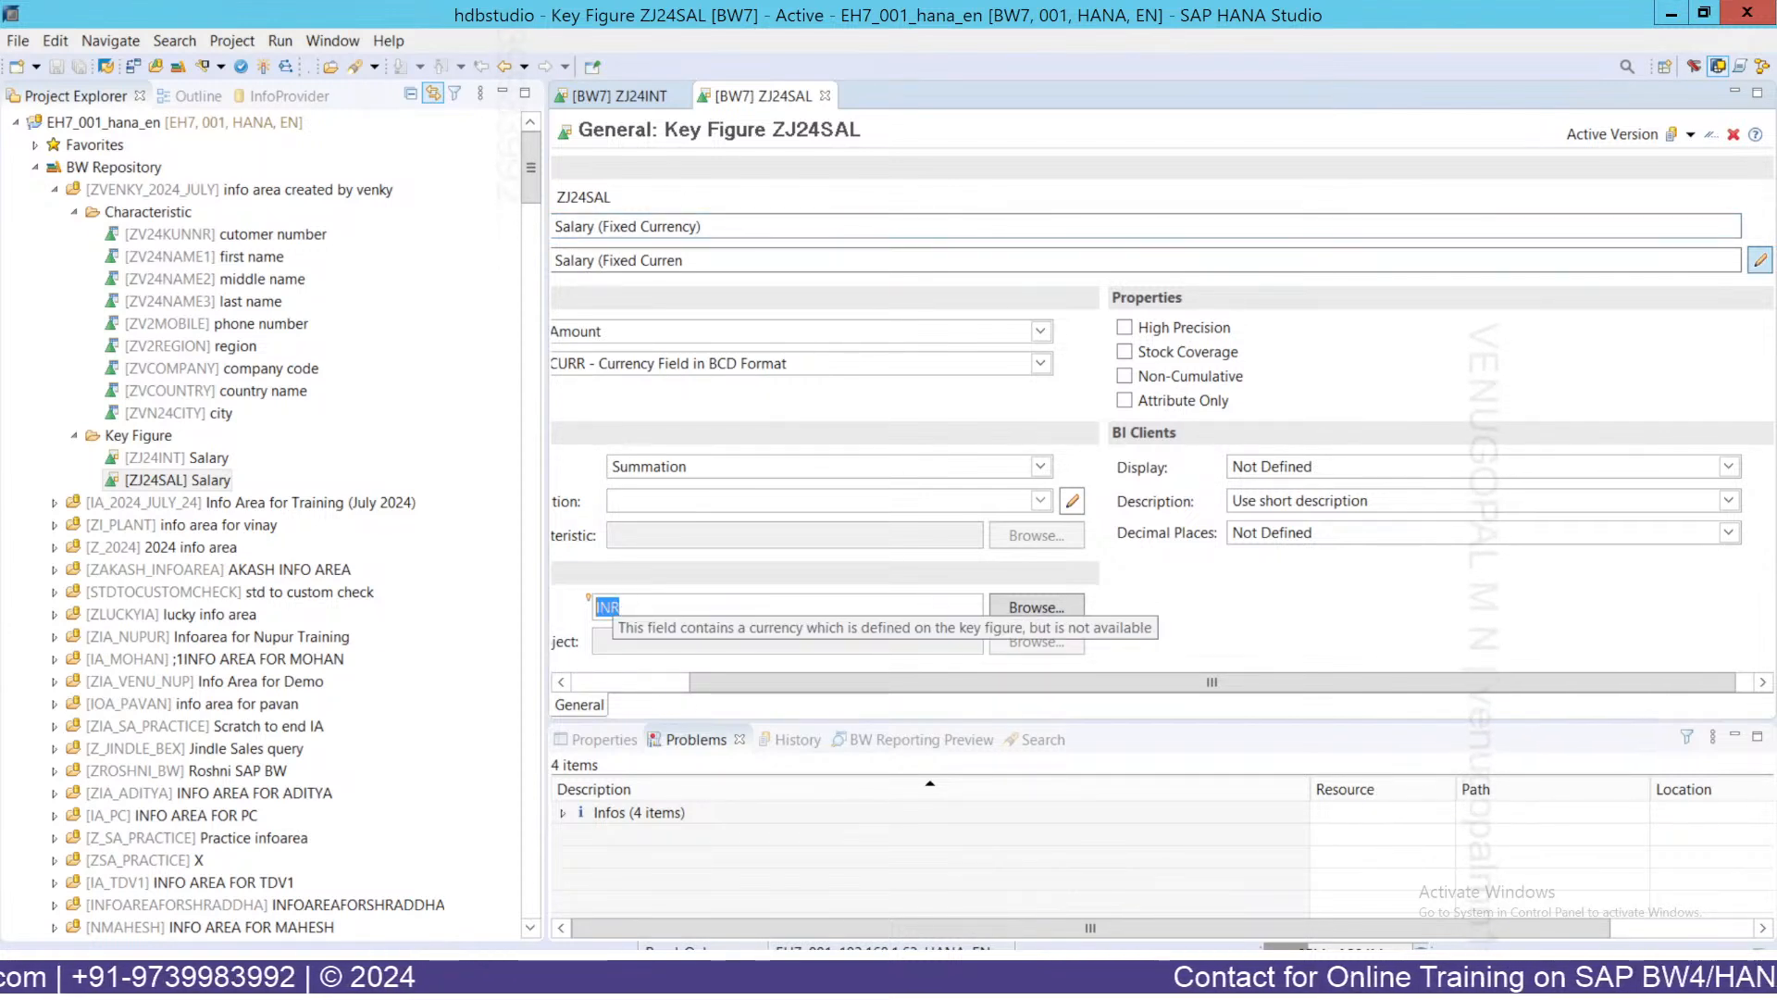
double_click(592, 197)
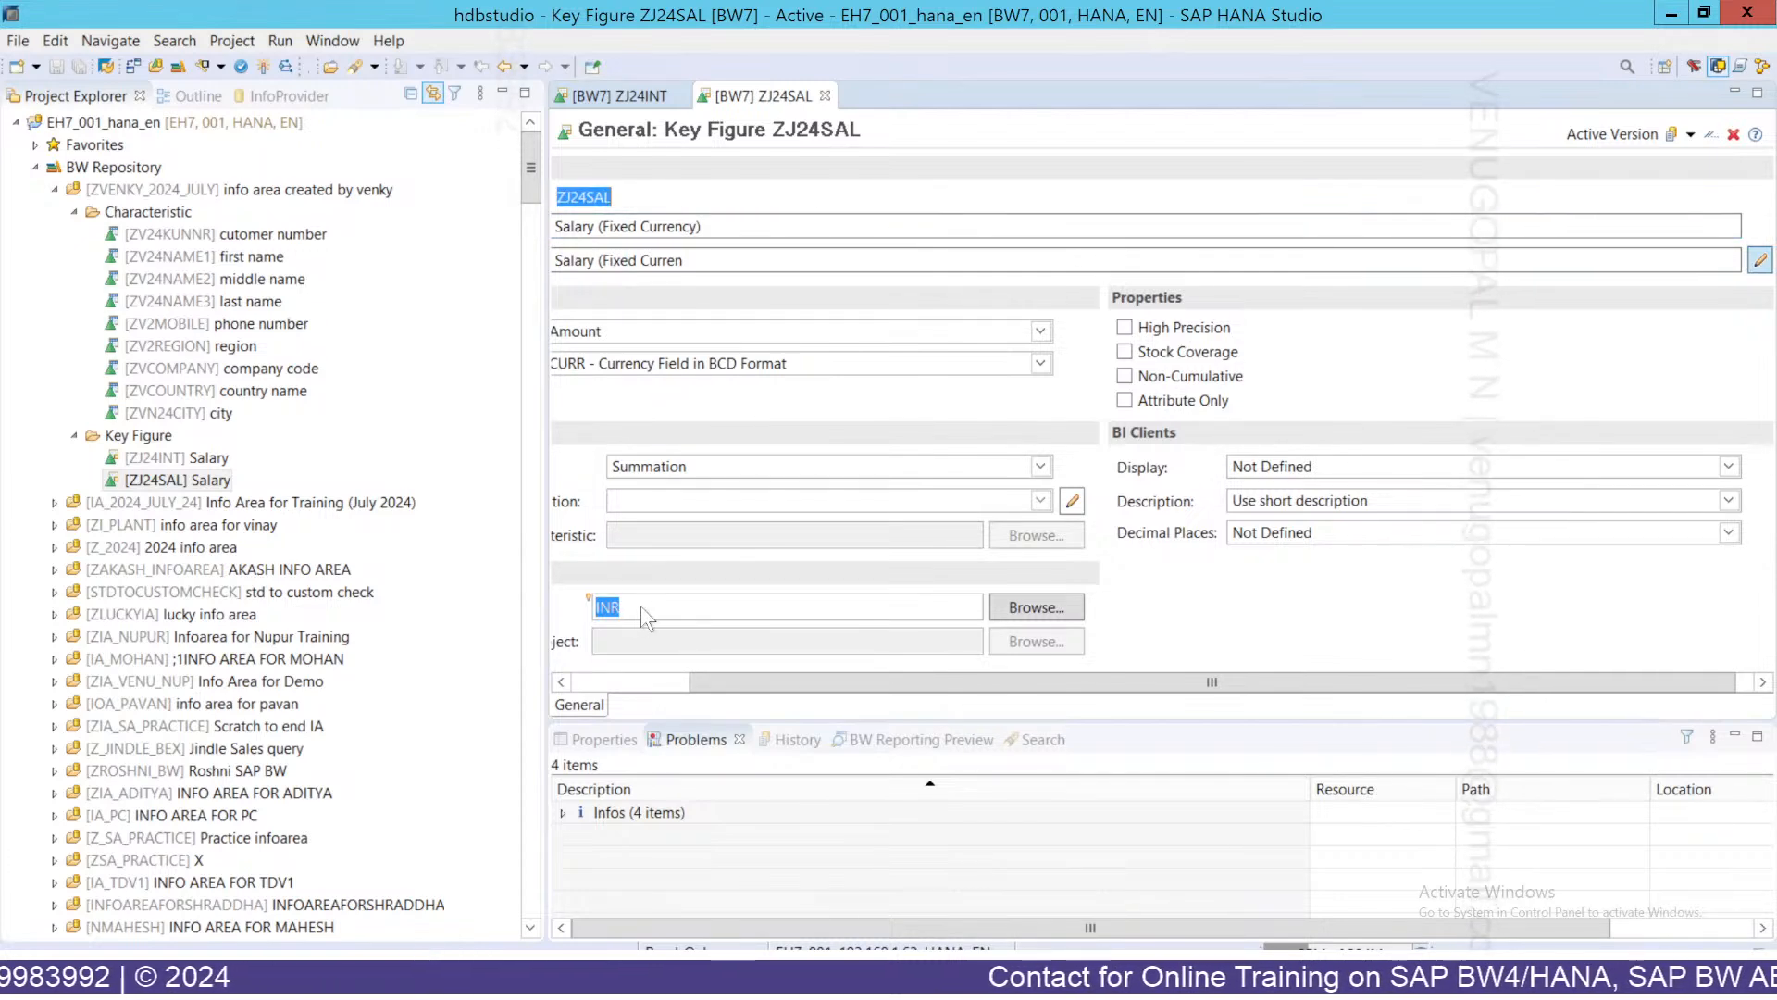
key(BackSpace)
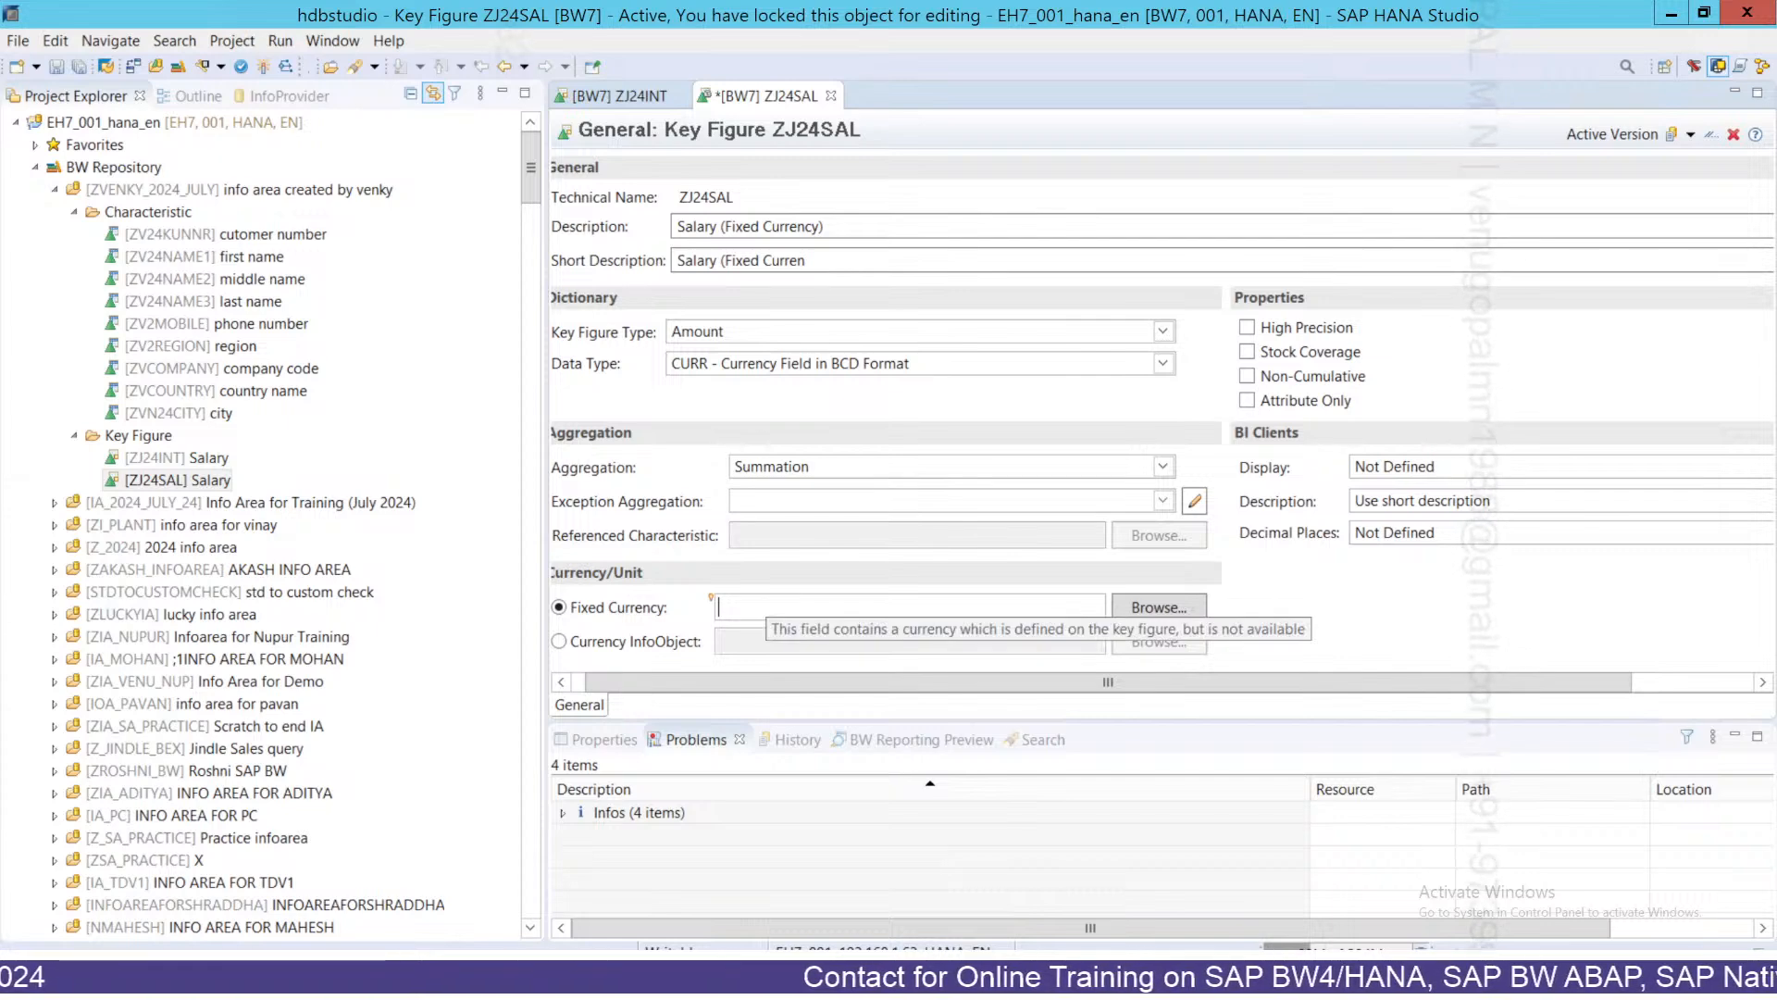
text(INR)
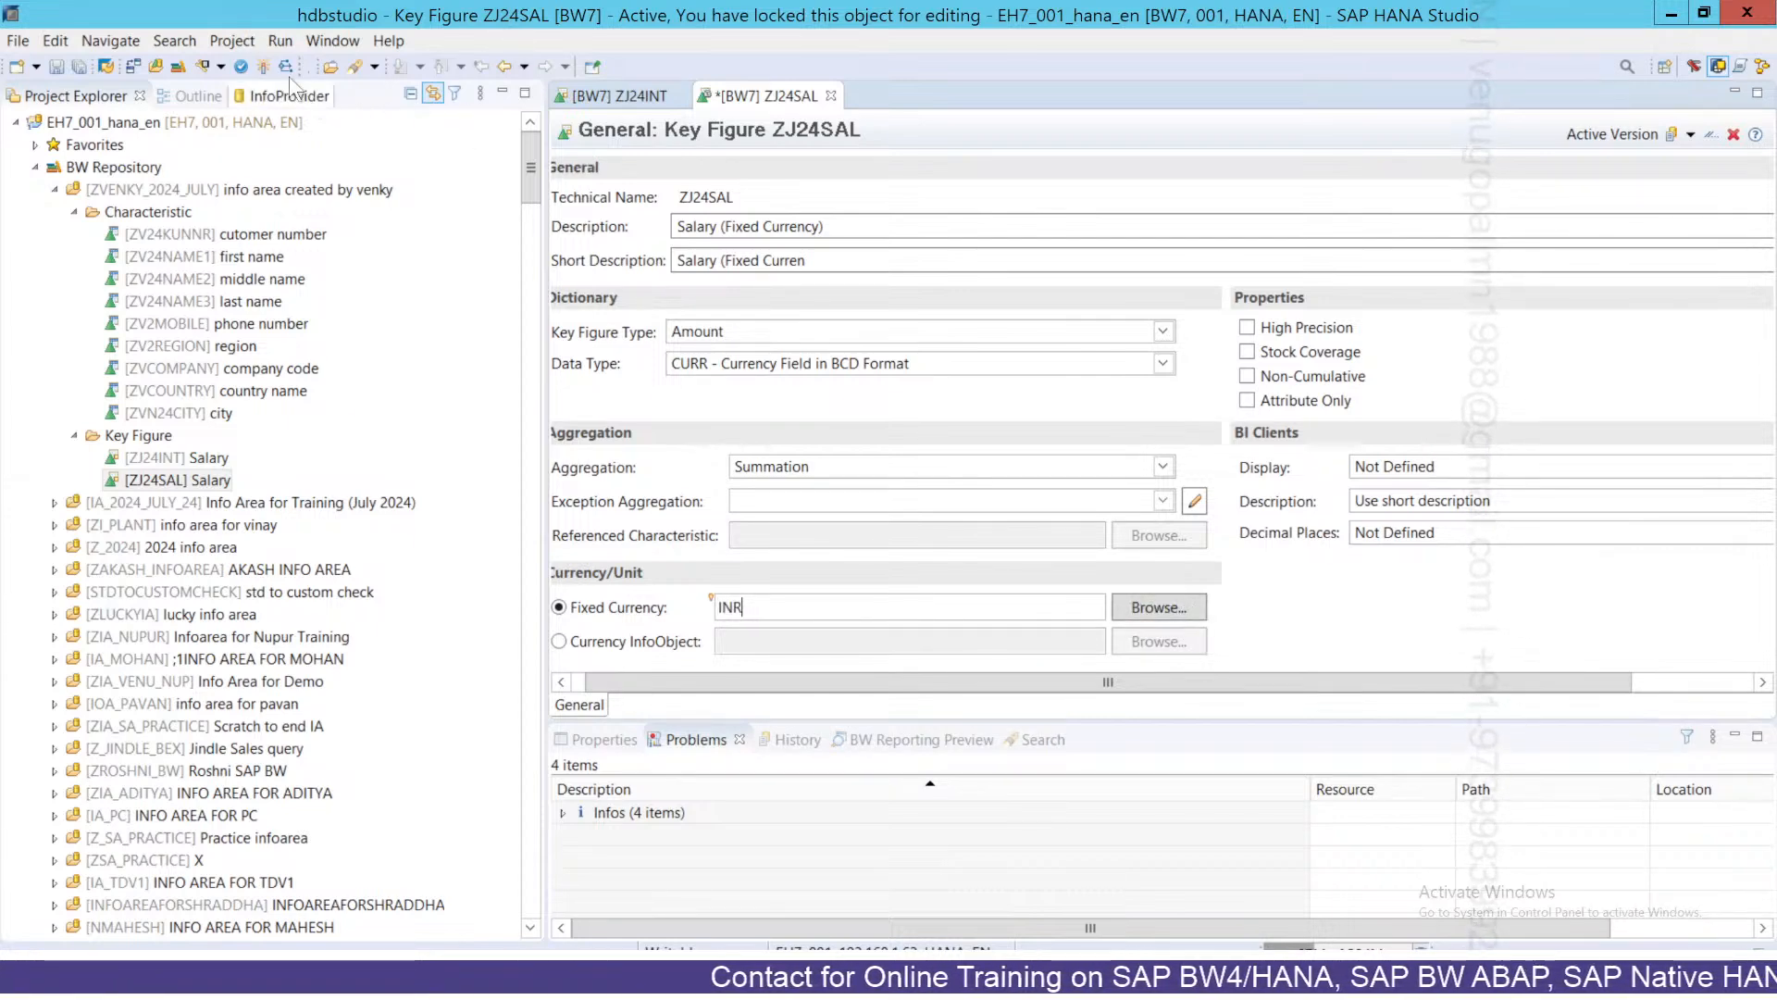
click(264, 67)
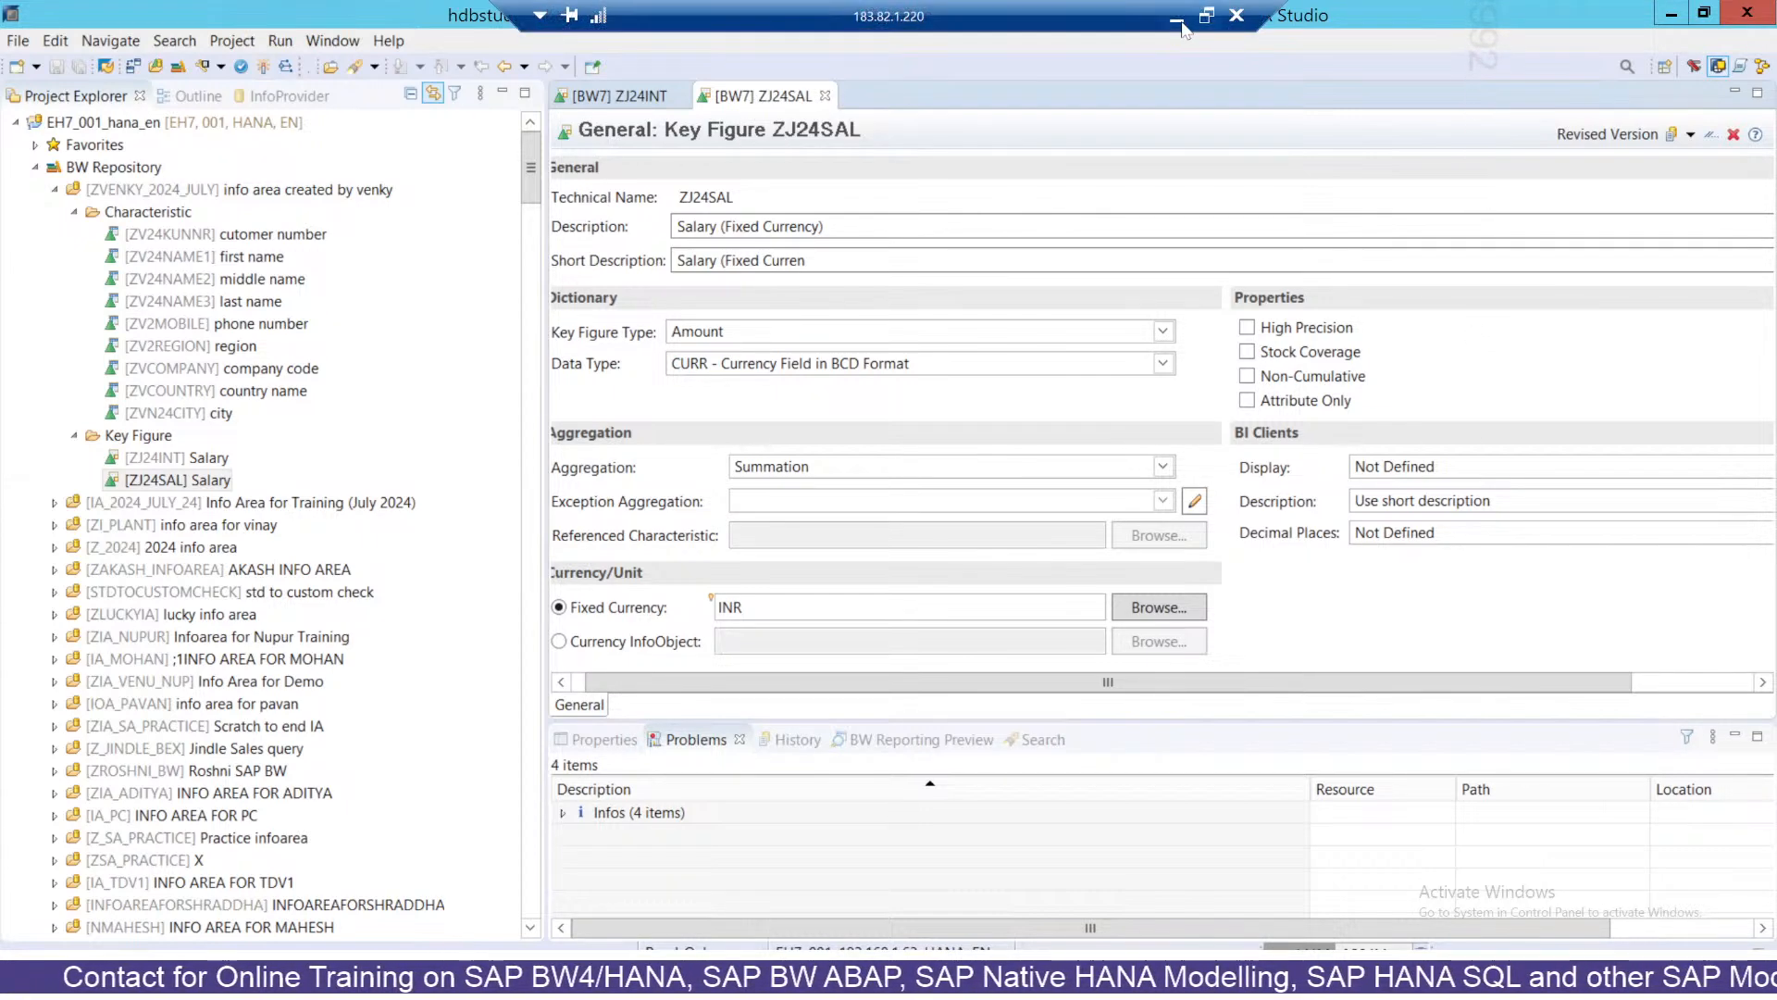
click(1179, 25)
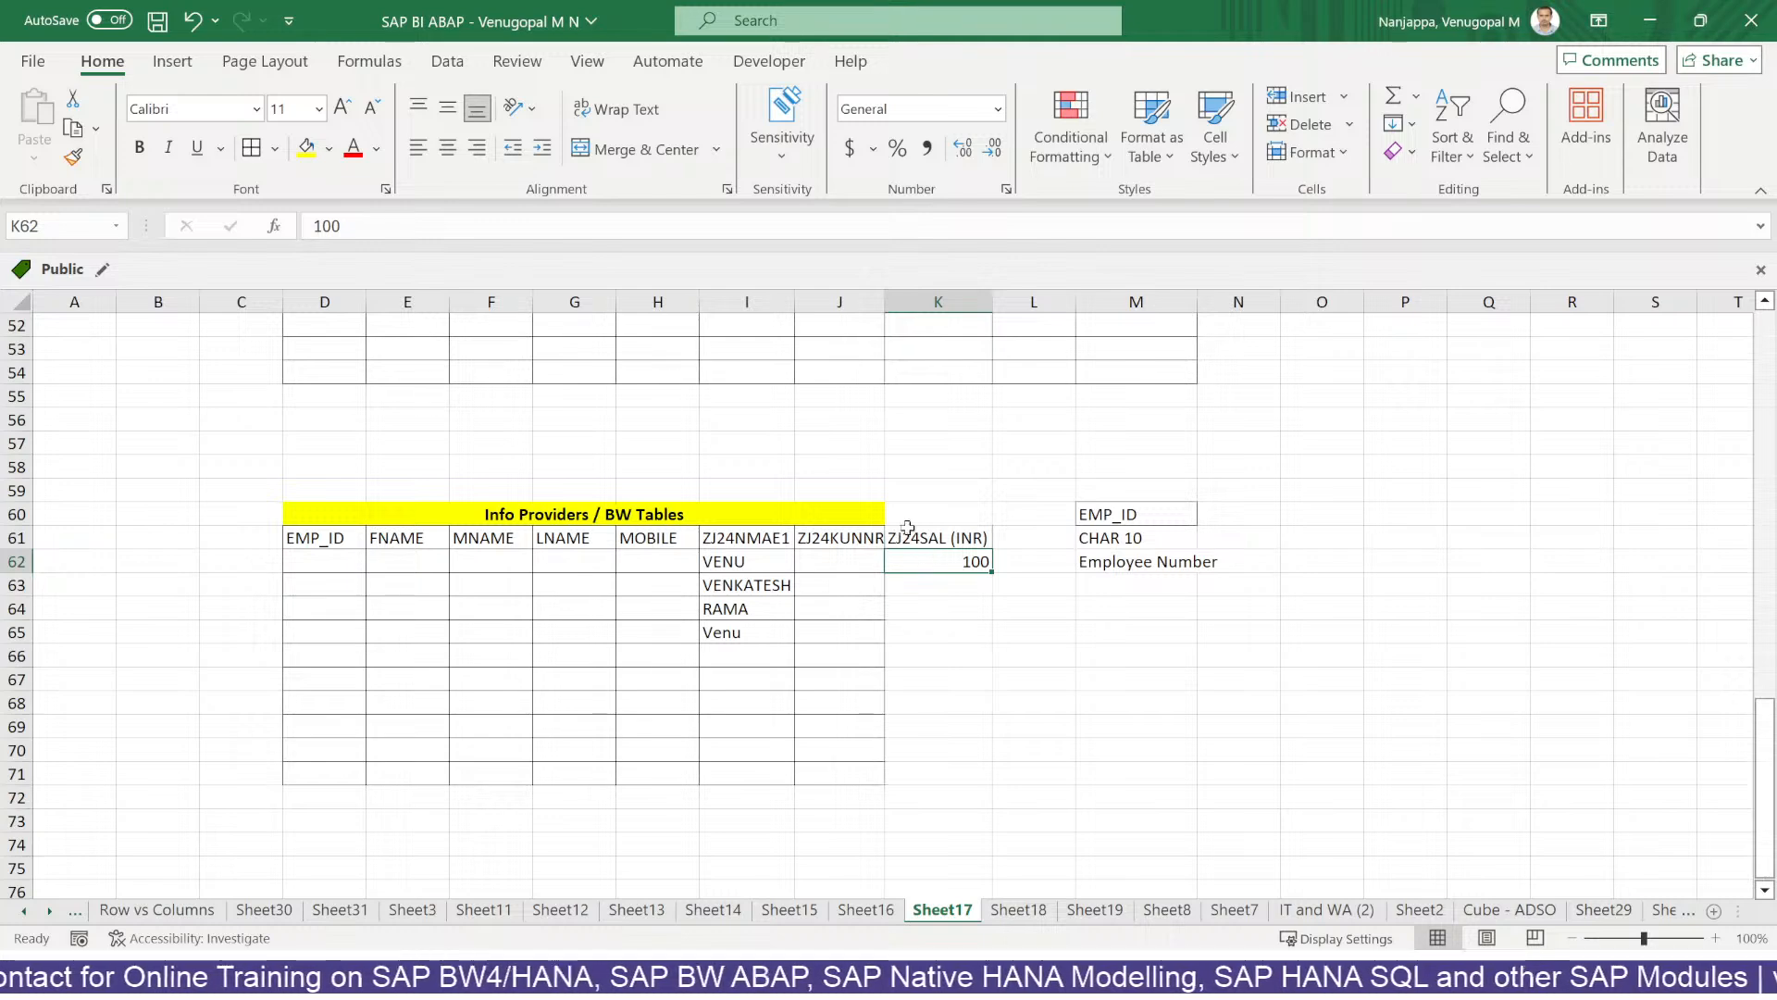
Remove '(INR)' from the K61 header and re-merge the Info Providers / BW Tables title across D60:K60.
click(985, 586)
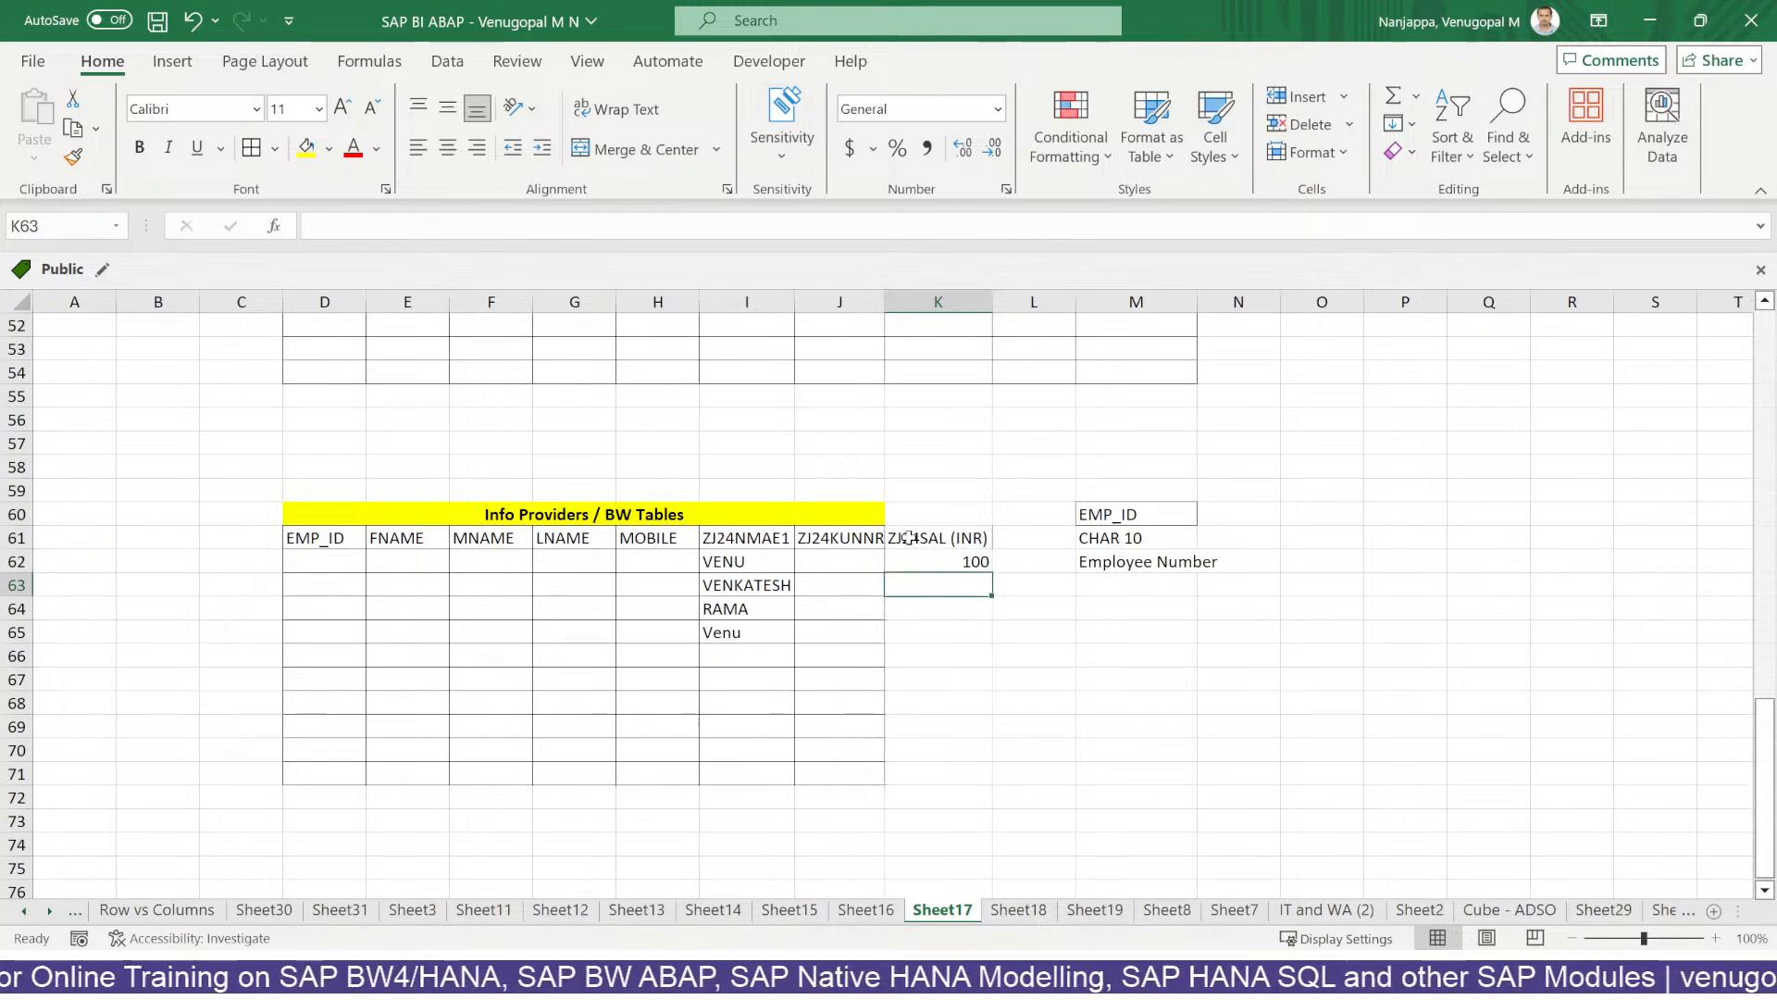
drag(356, 541, 958, 771)
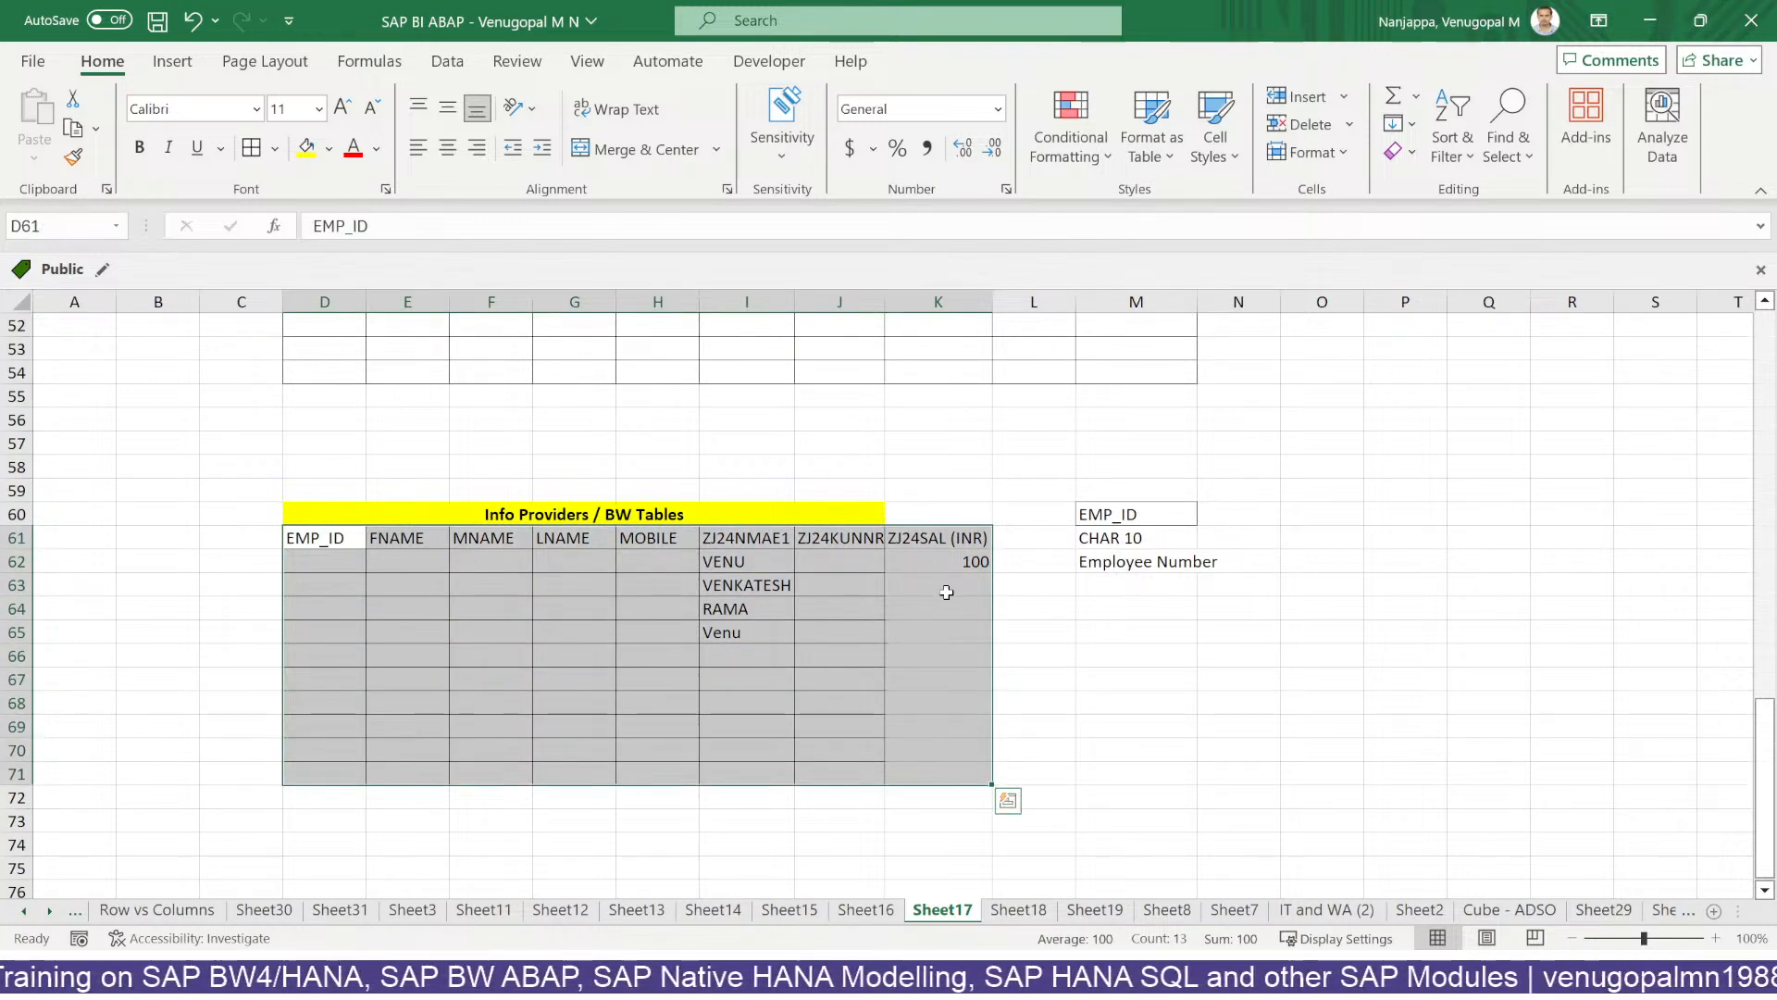
click(964, 537)
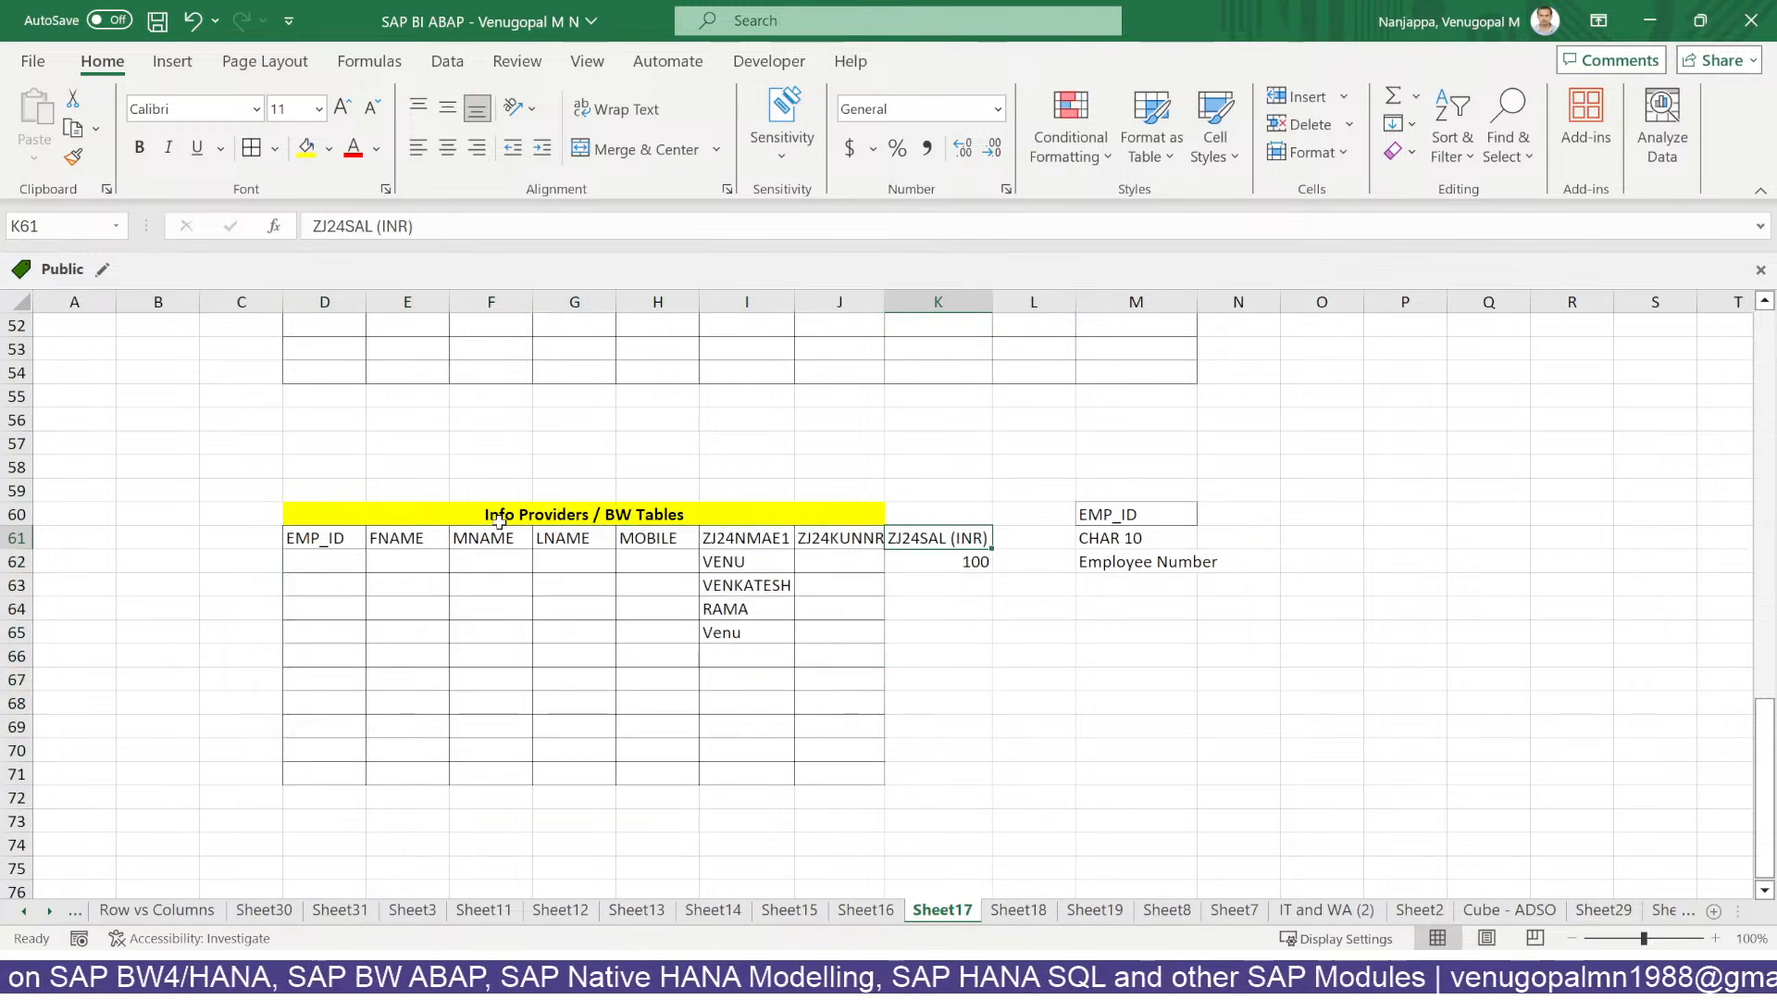
double_click(953, 538)
double_click(968, 538)
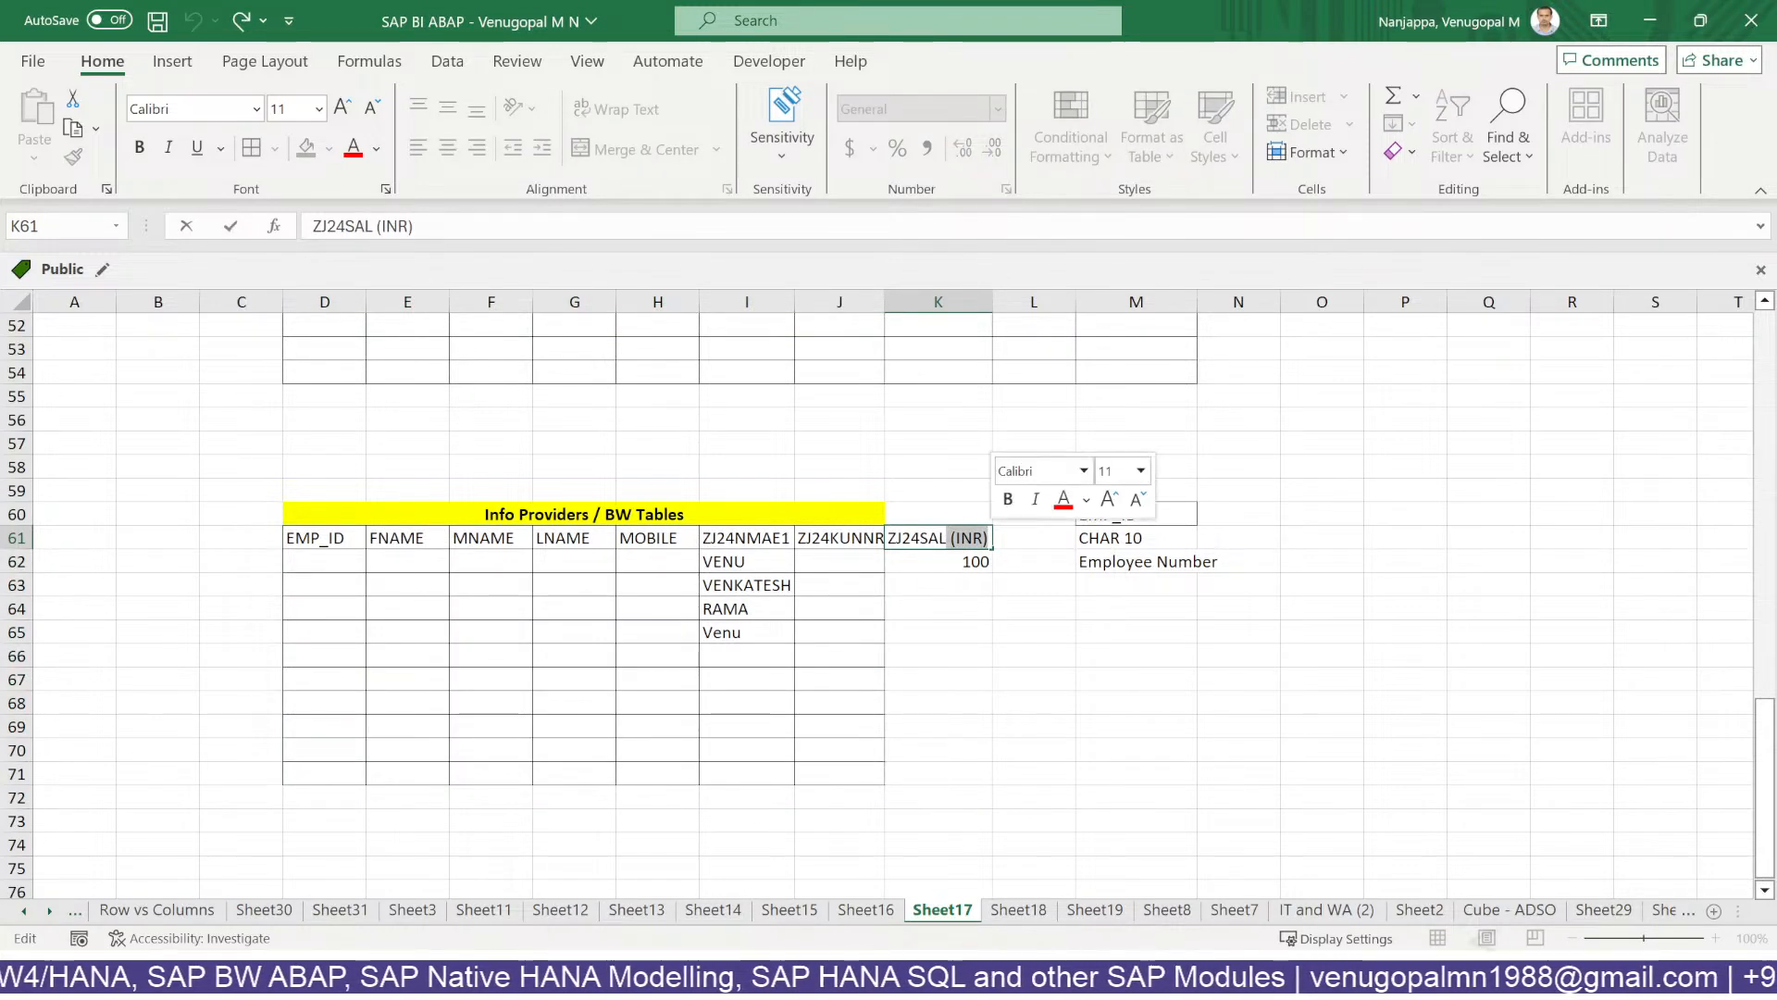
key(BackSpace)
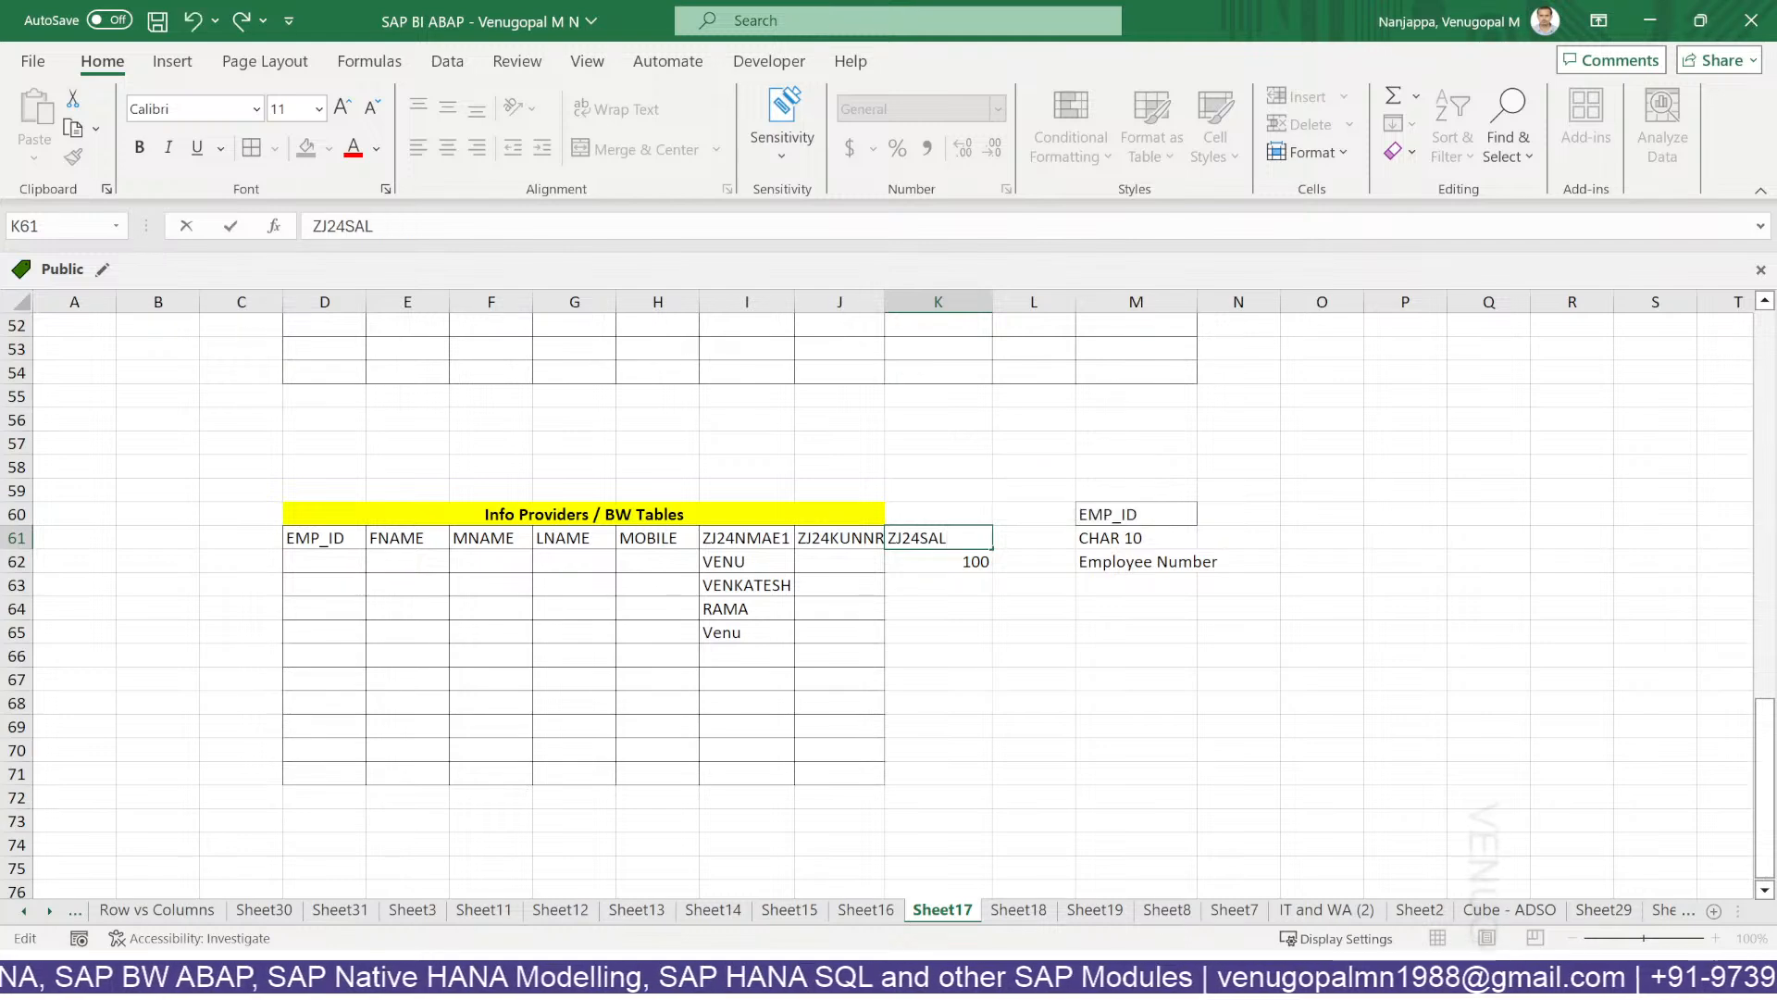
drag(937, 655, 938, 678)
drag(463, 515, 938, 514)
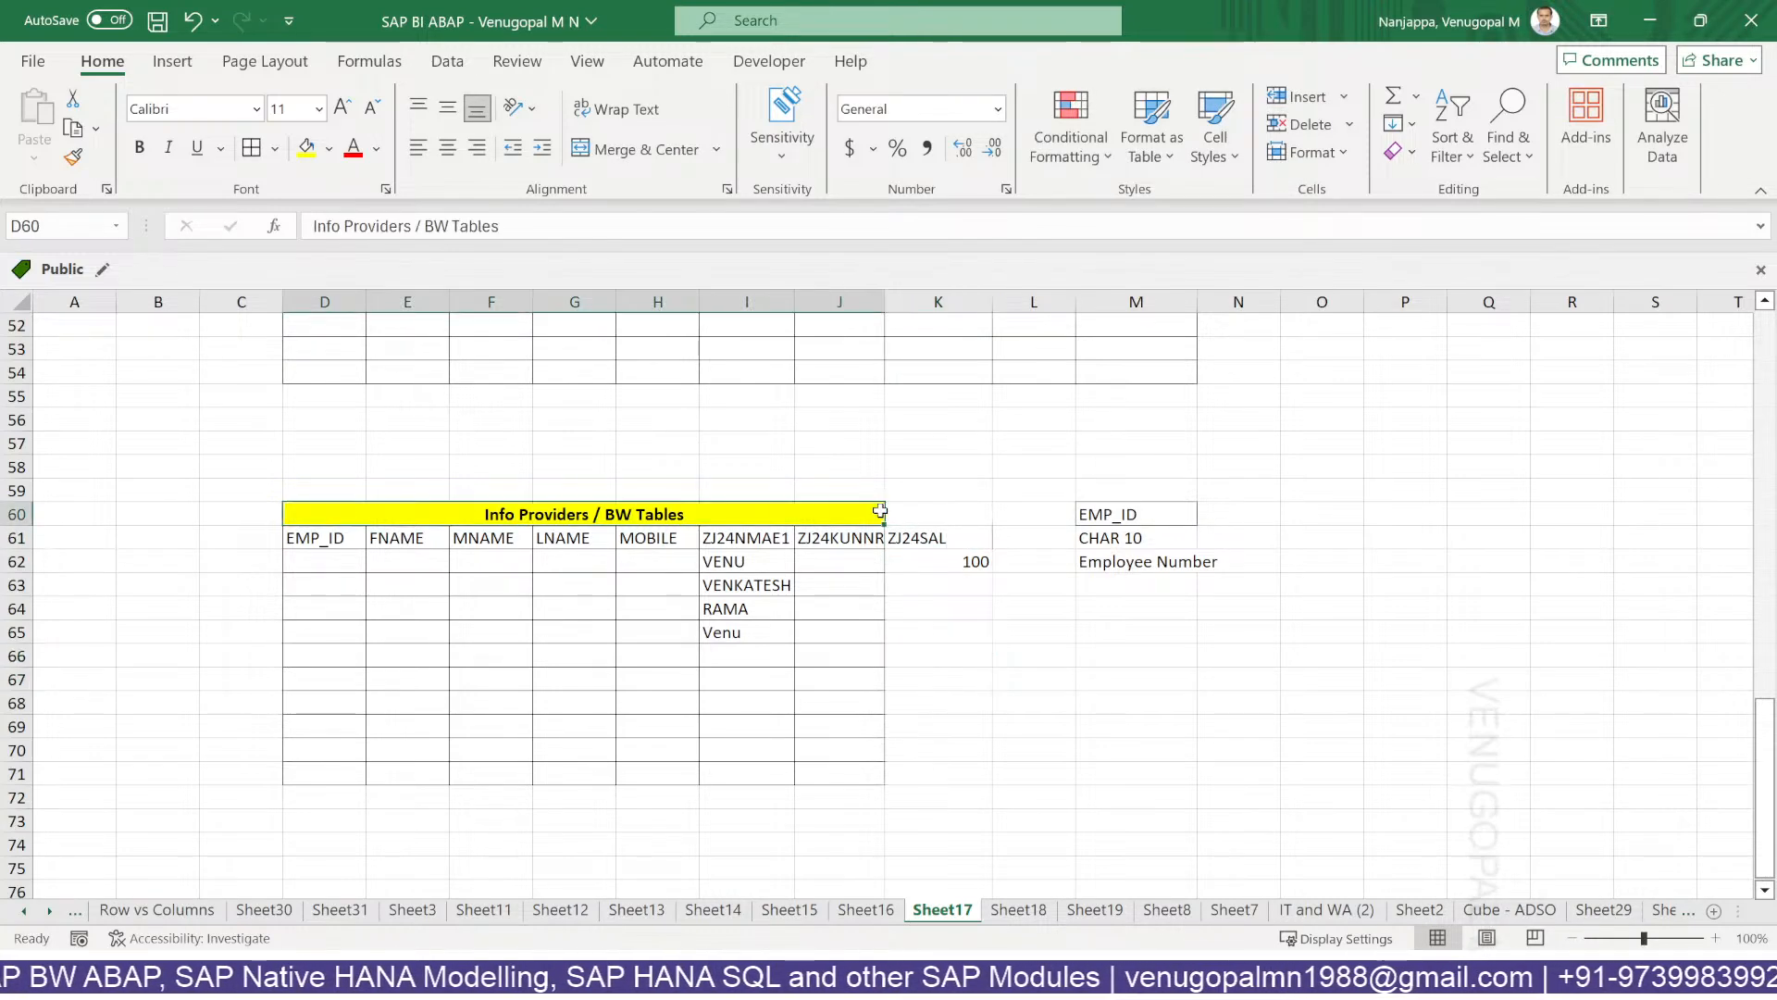
click(646, 150)
click(645, 150)
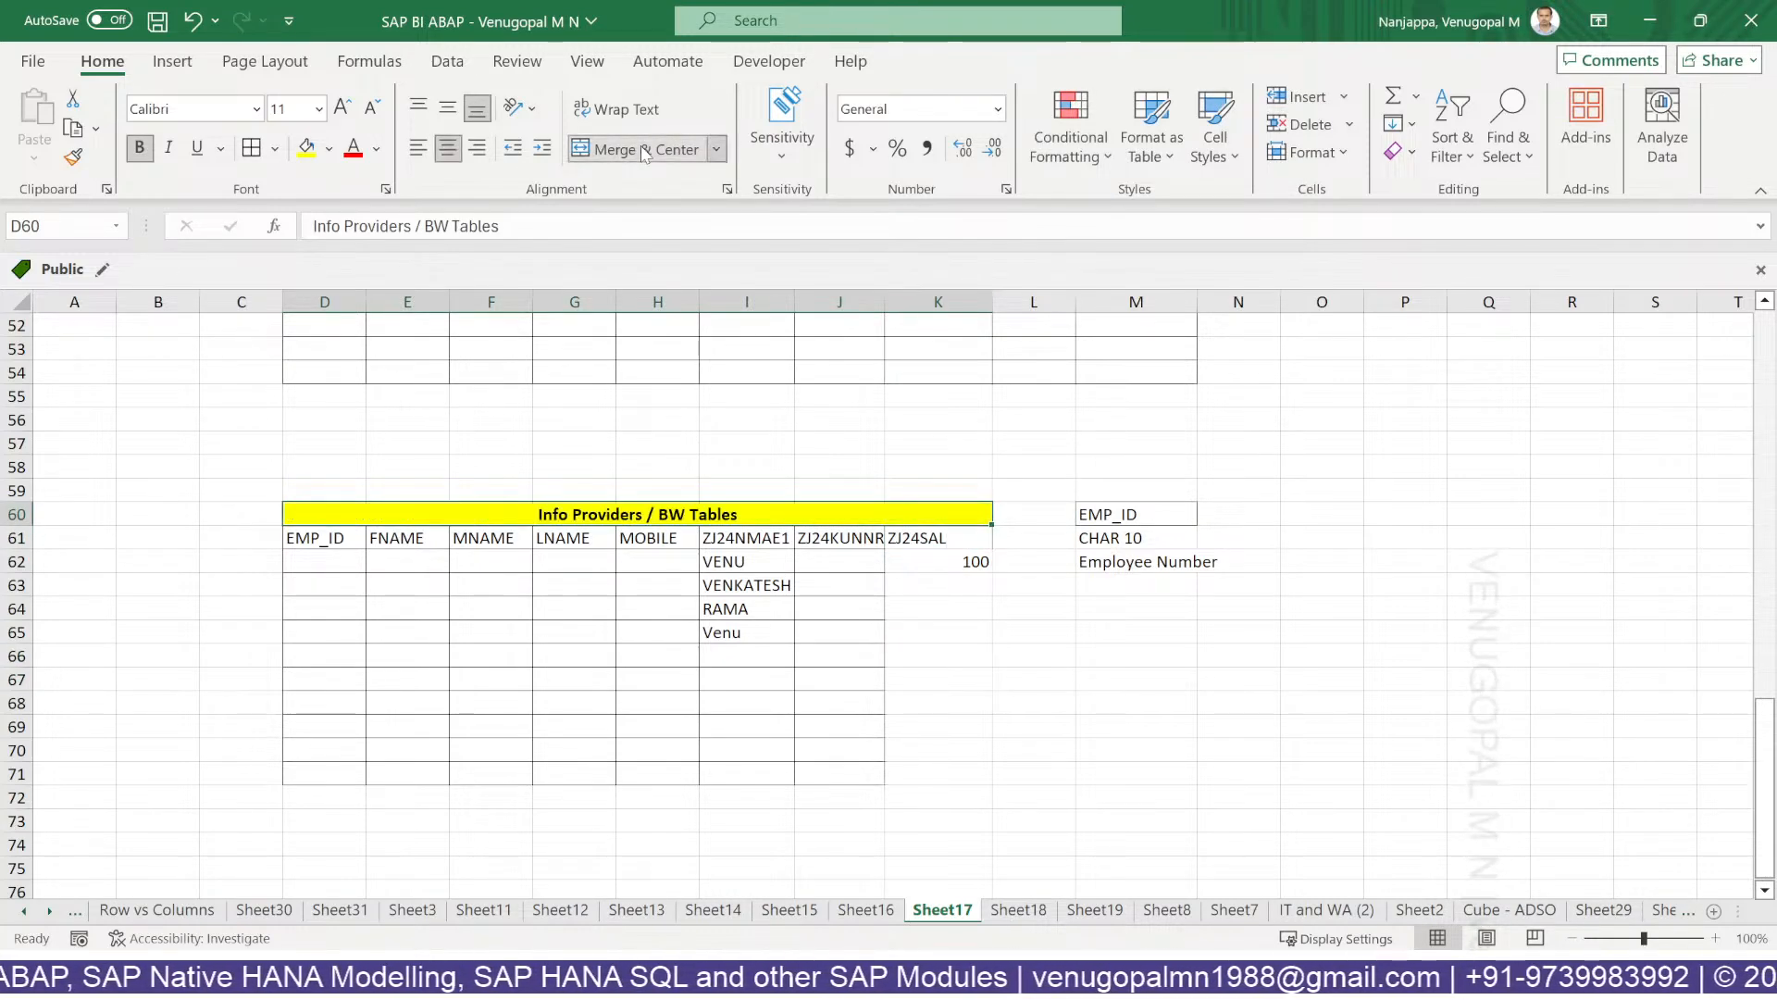
Restore the K61 header to 'ZJ24SAL (INR)'.
click(952, 539)
drag(546, 514, 873, 574)
drag(953, 539, 966, 573)
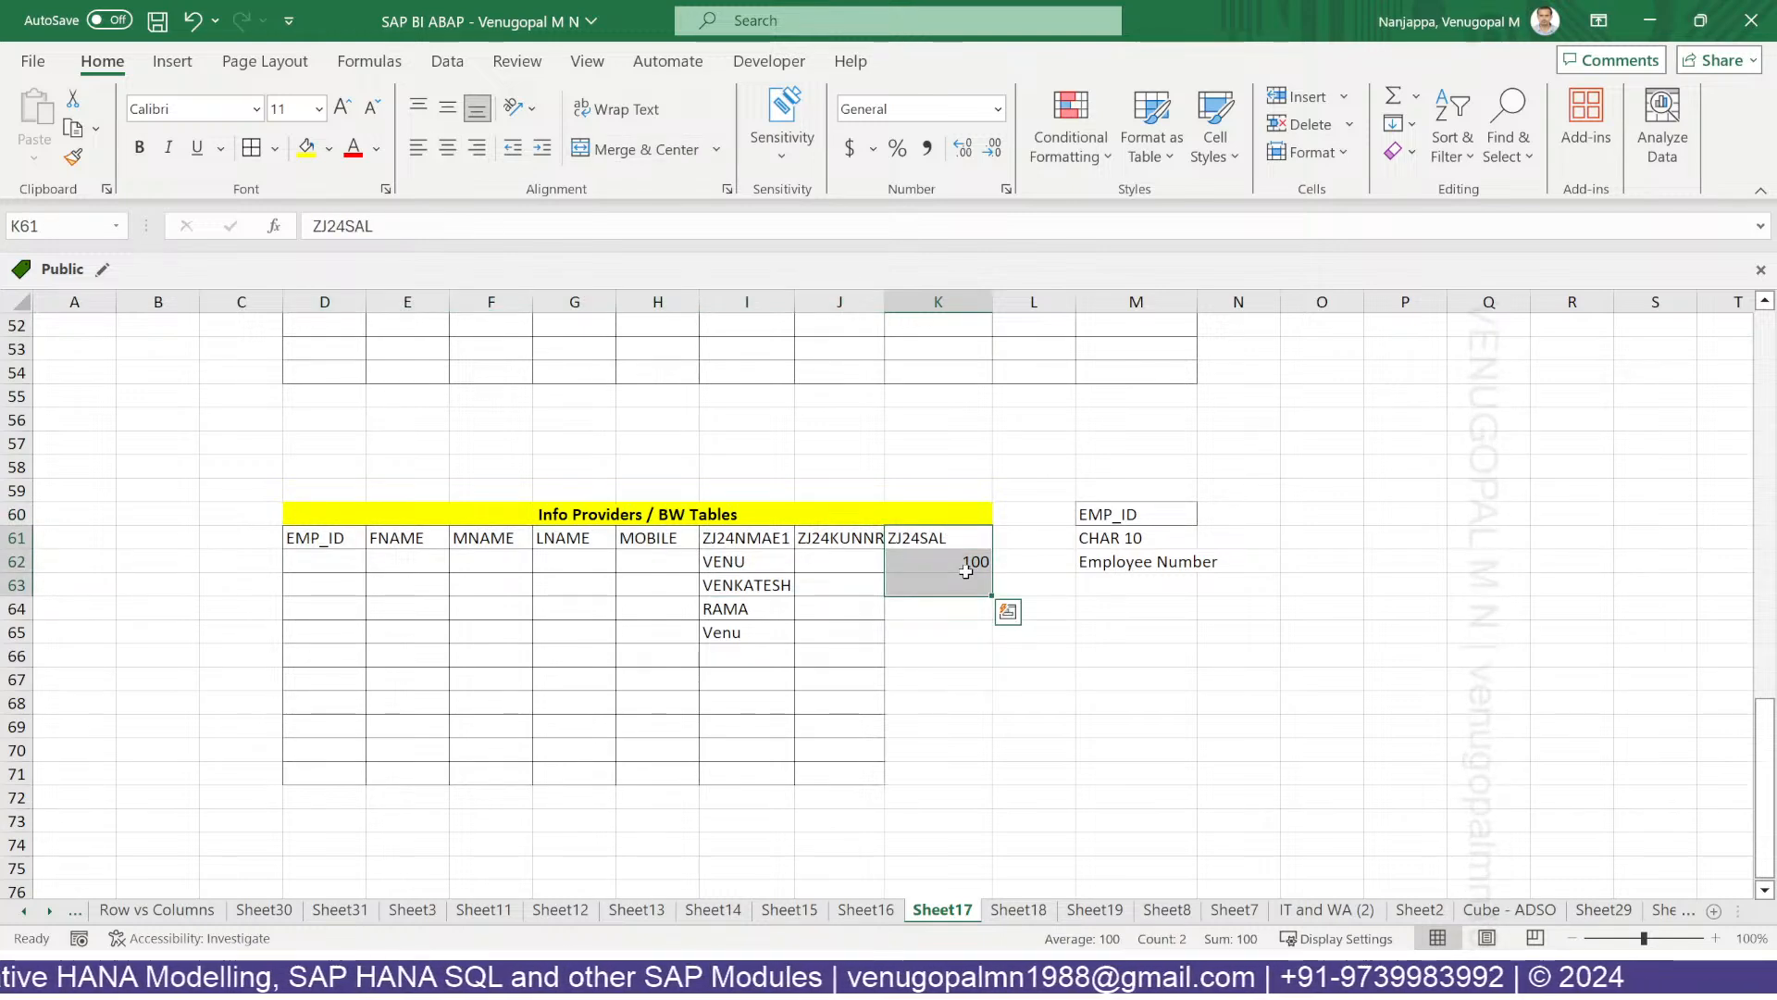
double_click(969, 544)
text(()
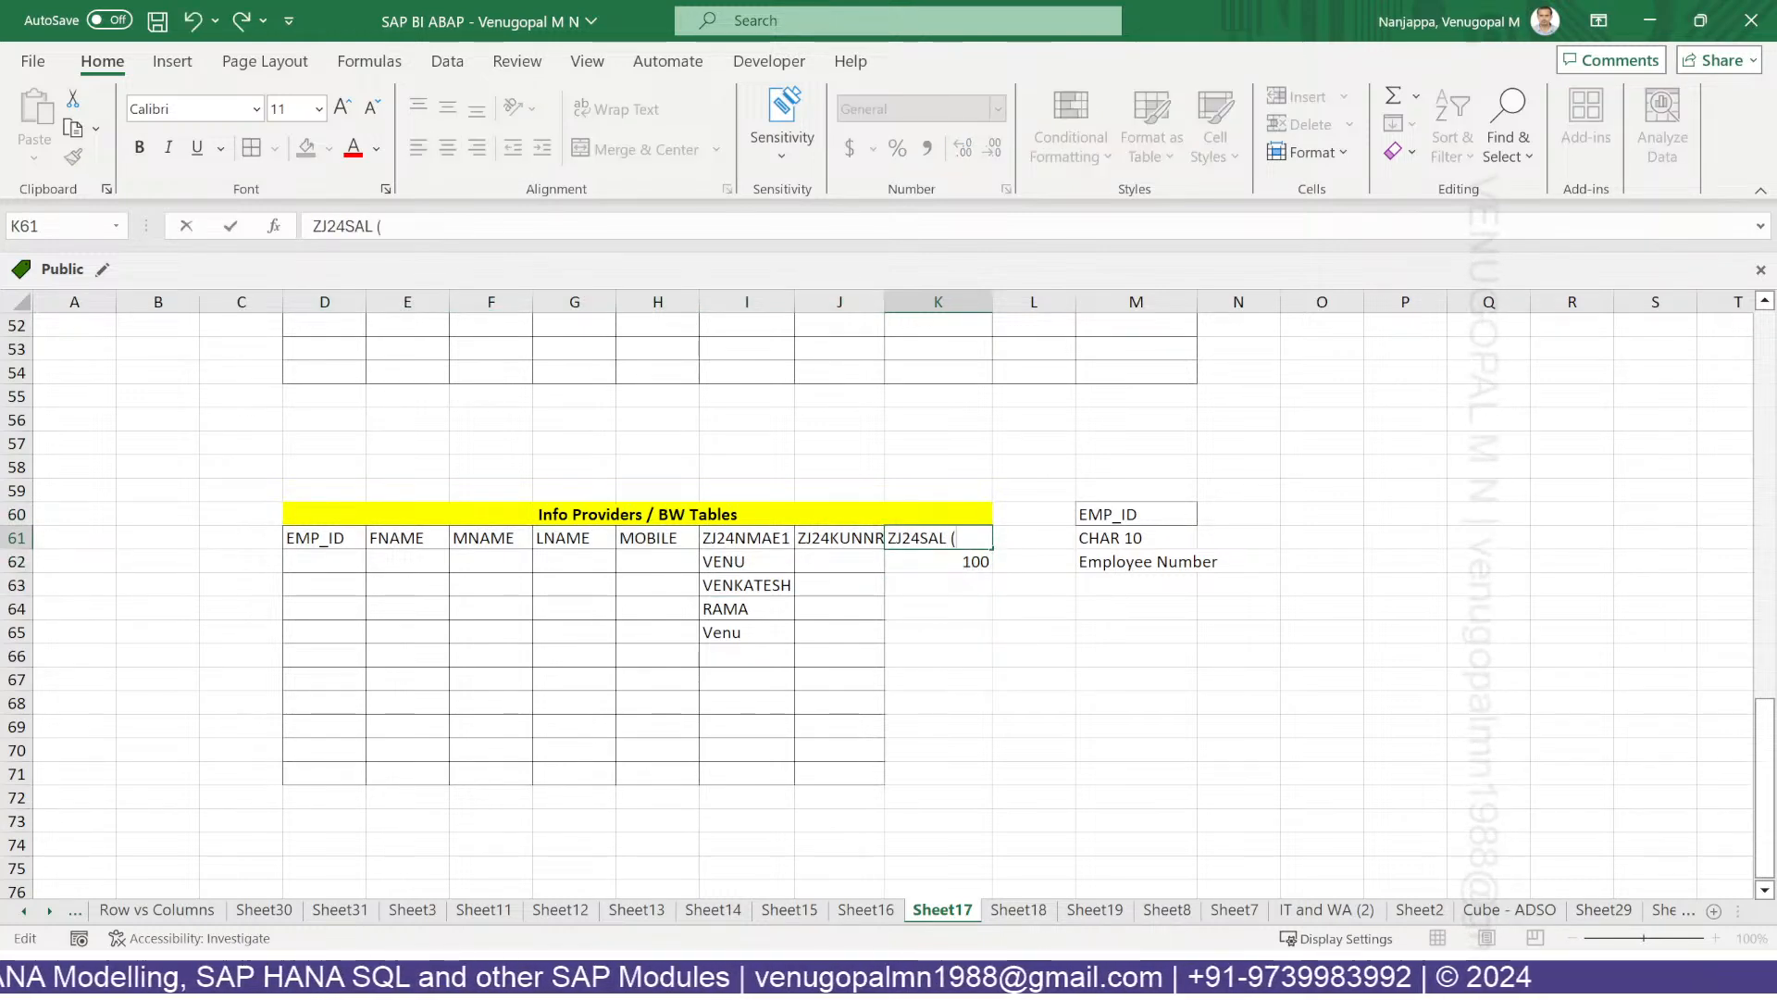
text(INR))
key(Return)
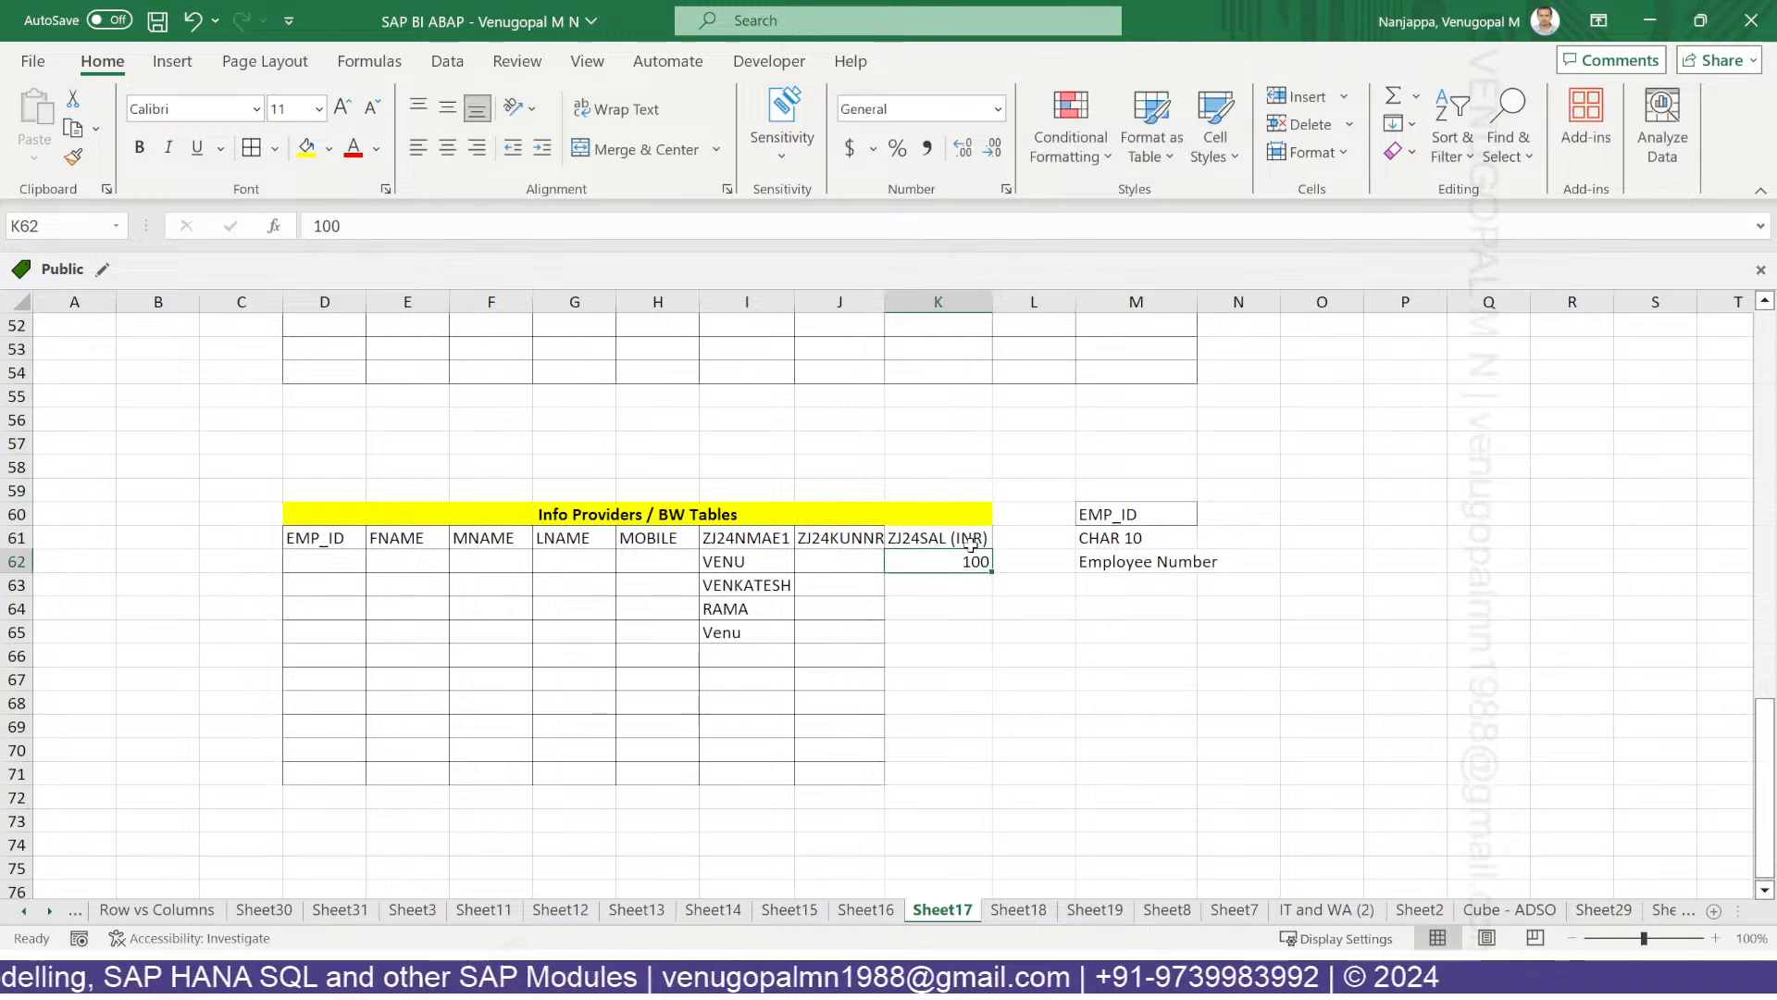
Clear the EMP_ID notes from M60:M62 and select cell L61.
drag(1110, 515, 1156, 566)
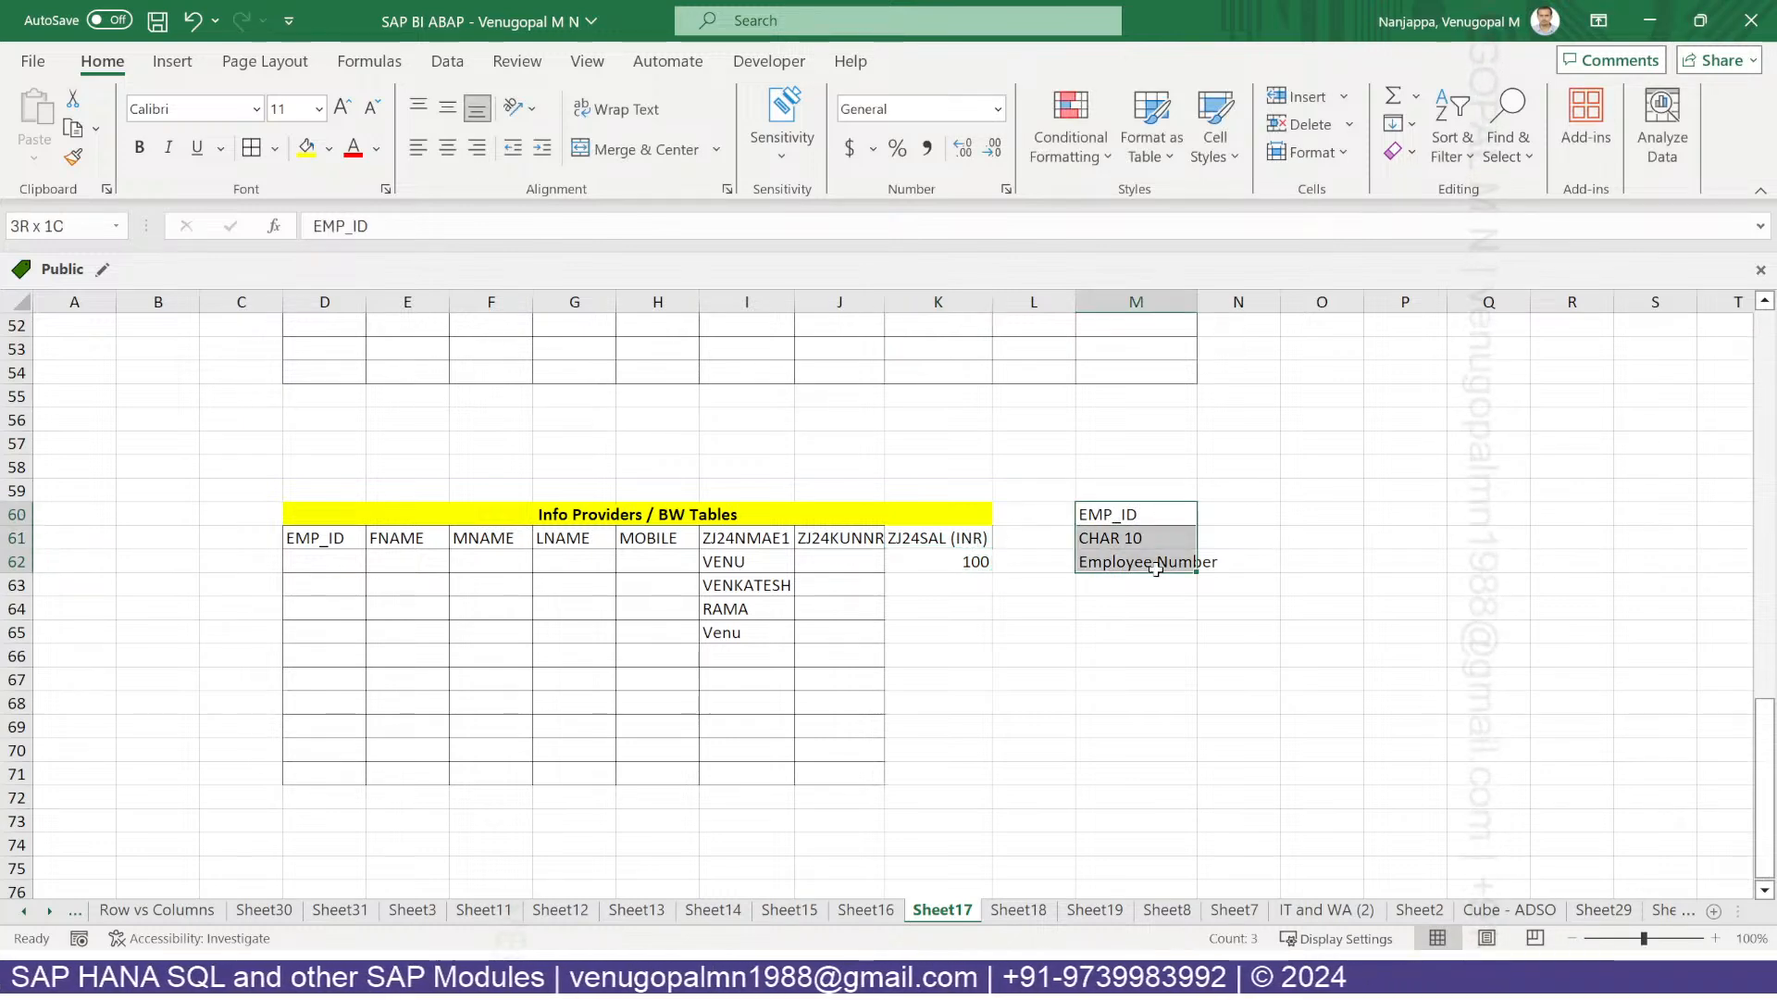
key(Delete)
click(1265, 594)
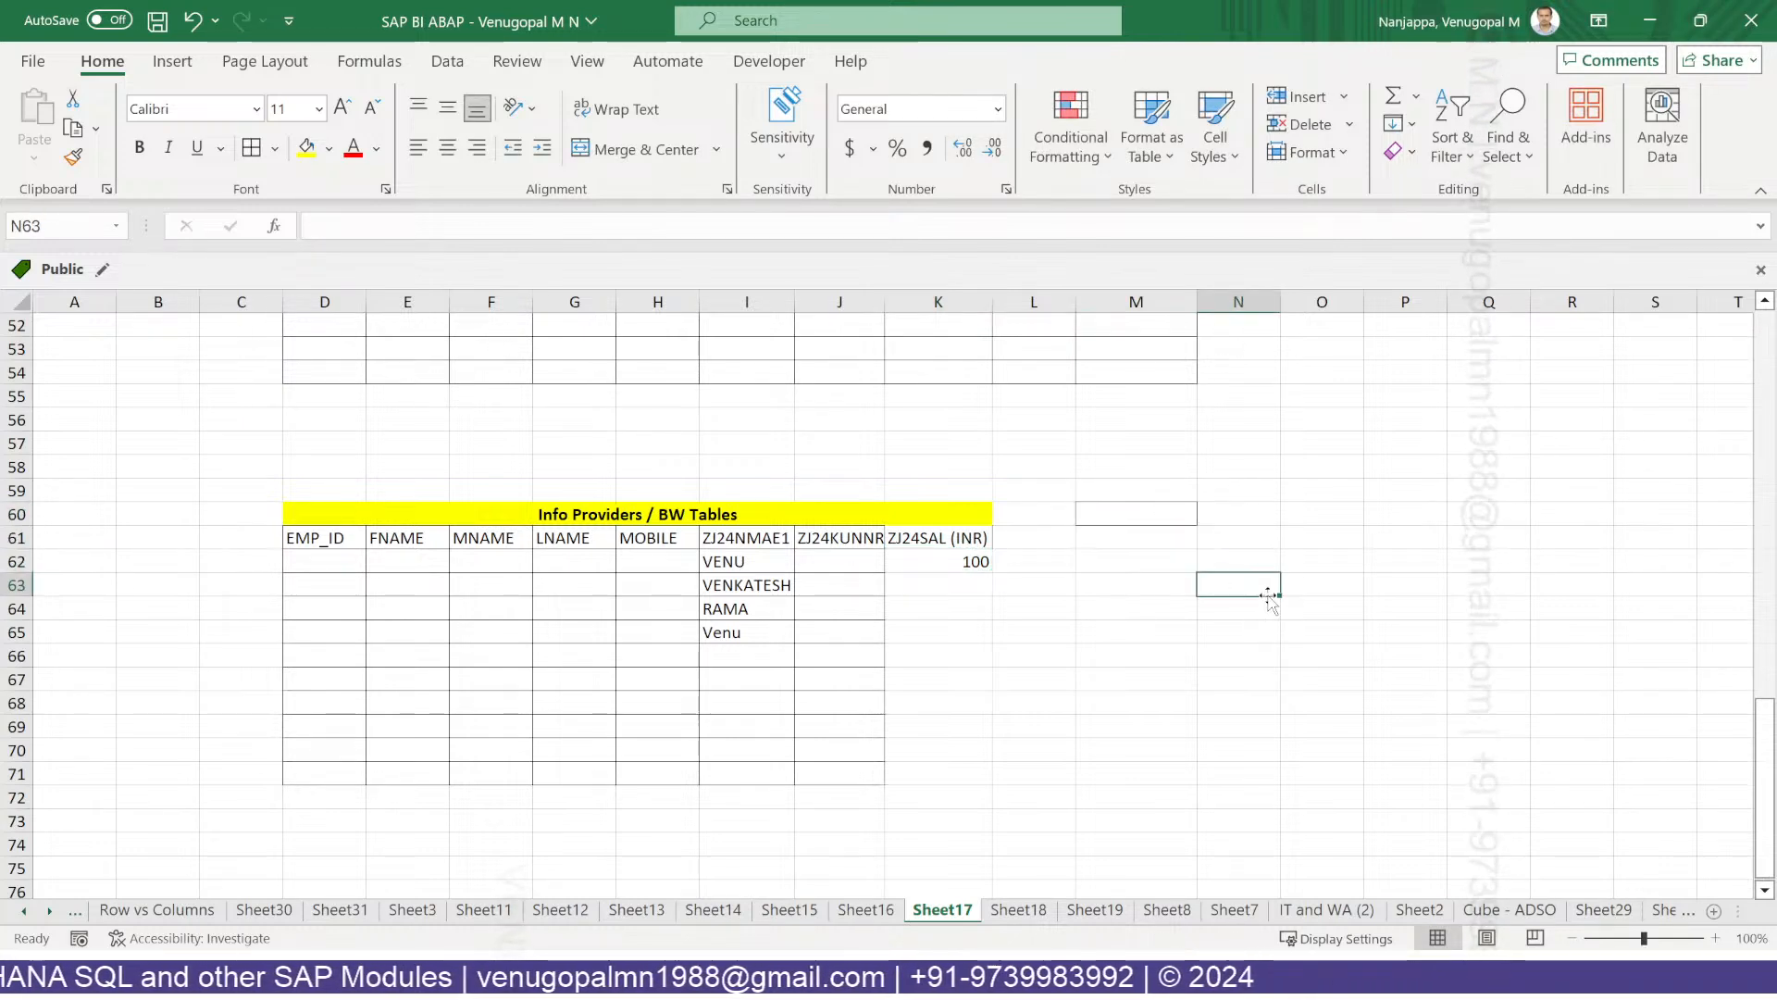
click(1036, 537)
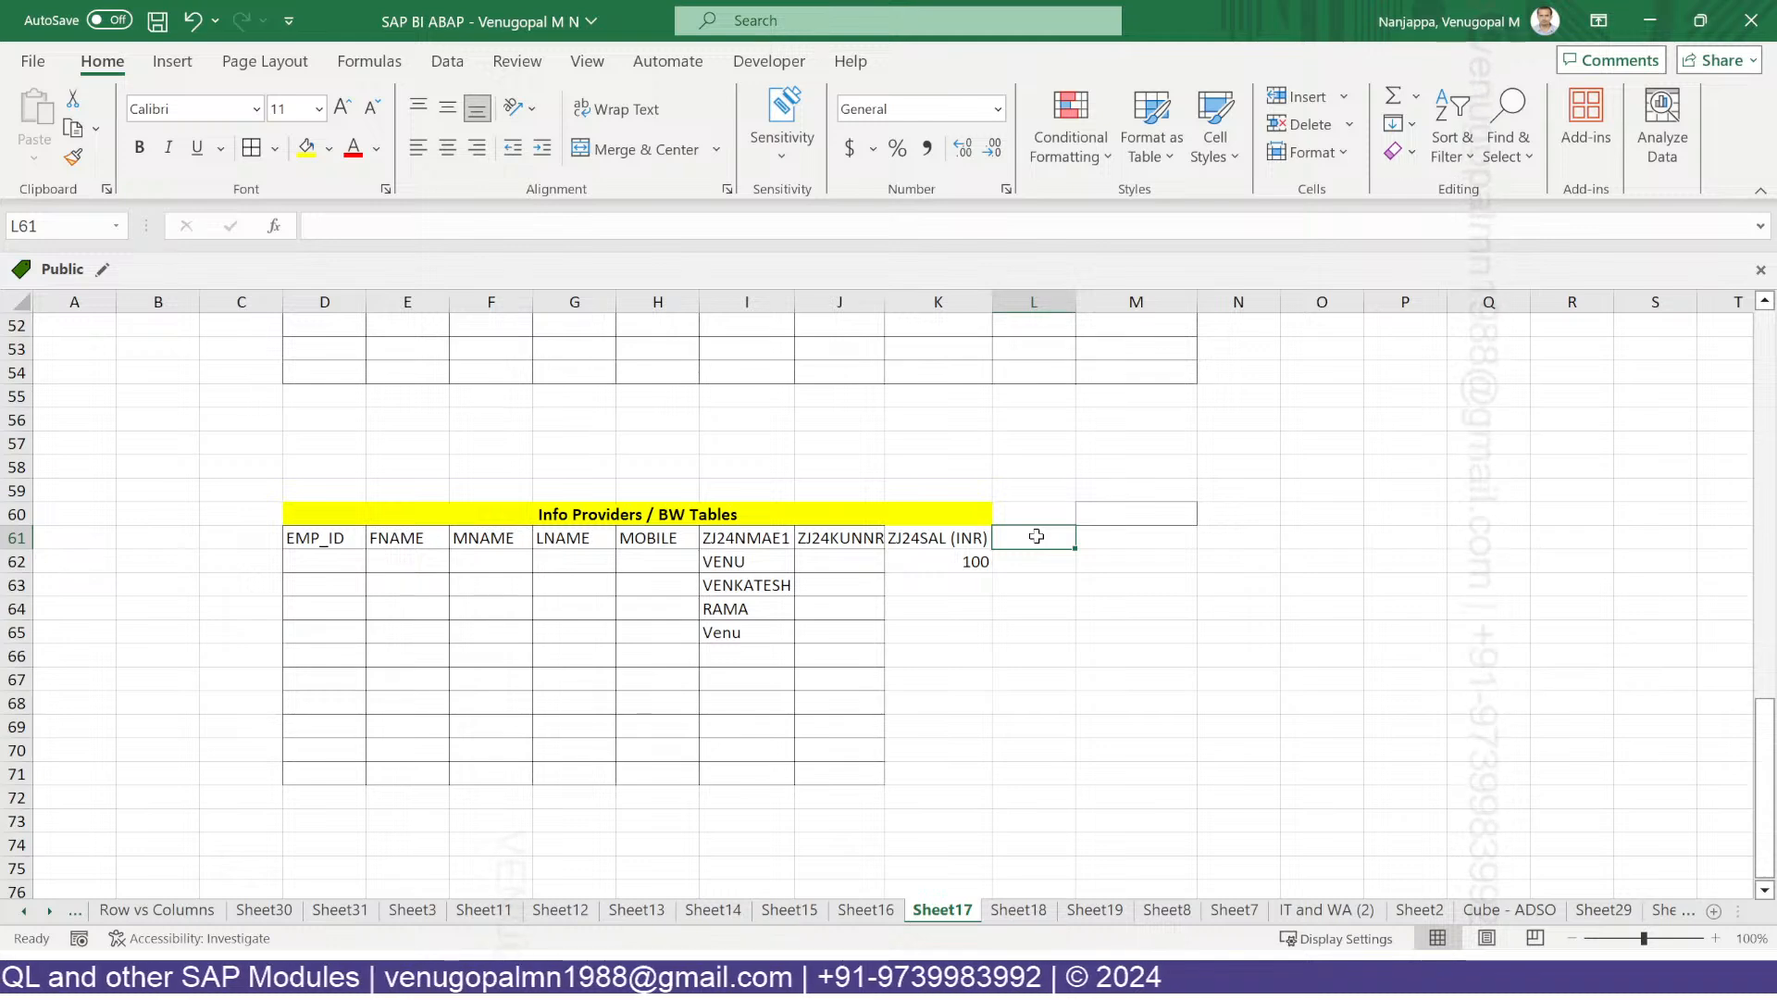
Head column L 'Amount in Local Currency' and autofit its width.
text(Amount)
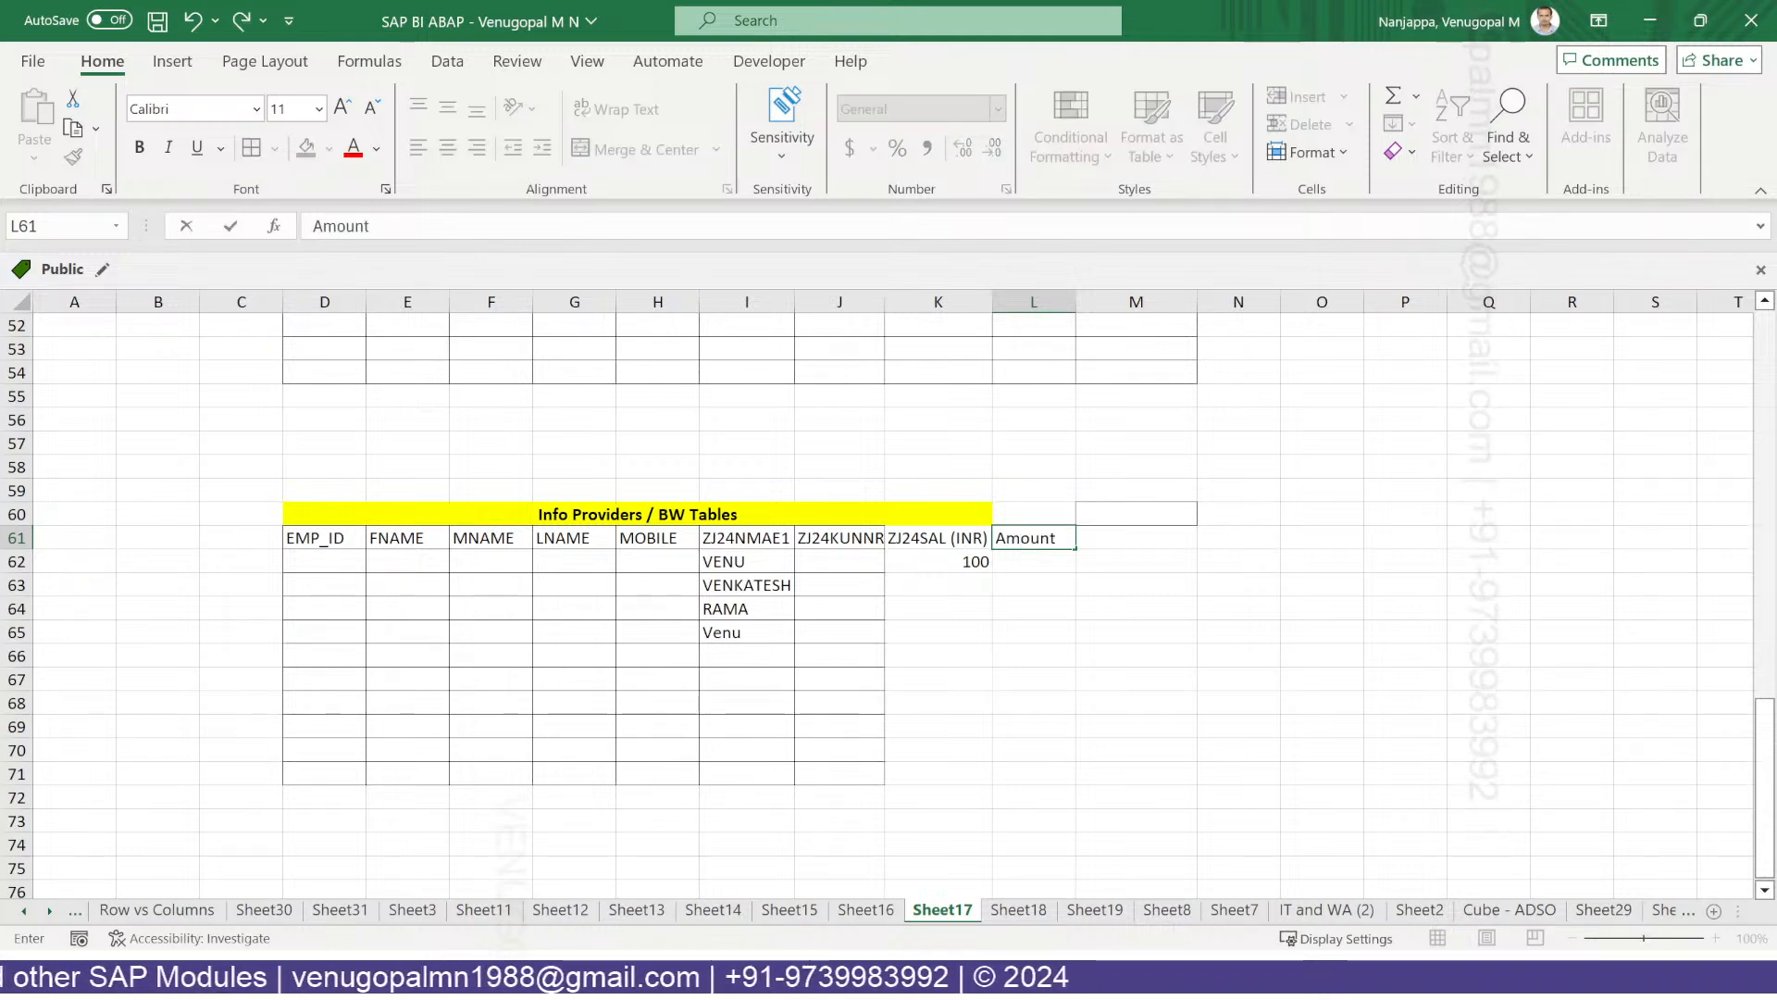
text( in Local Currenty)
key(BackSpace)
key(BackSpace)
text(cy)
key(Return)
double_click(1075, 301)
Enter the first amounts with currencies: 12 USD and 200 EUR.
text(12)
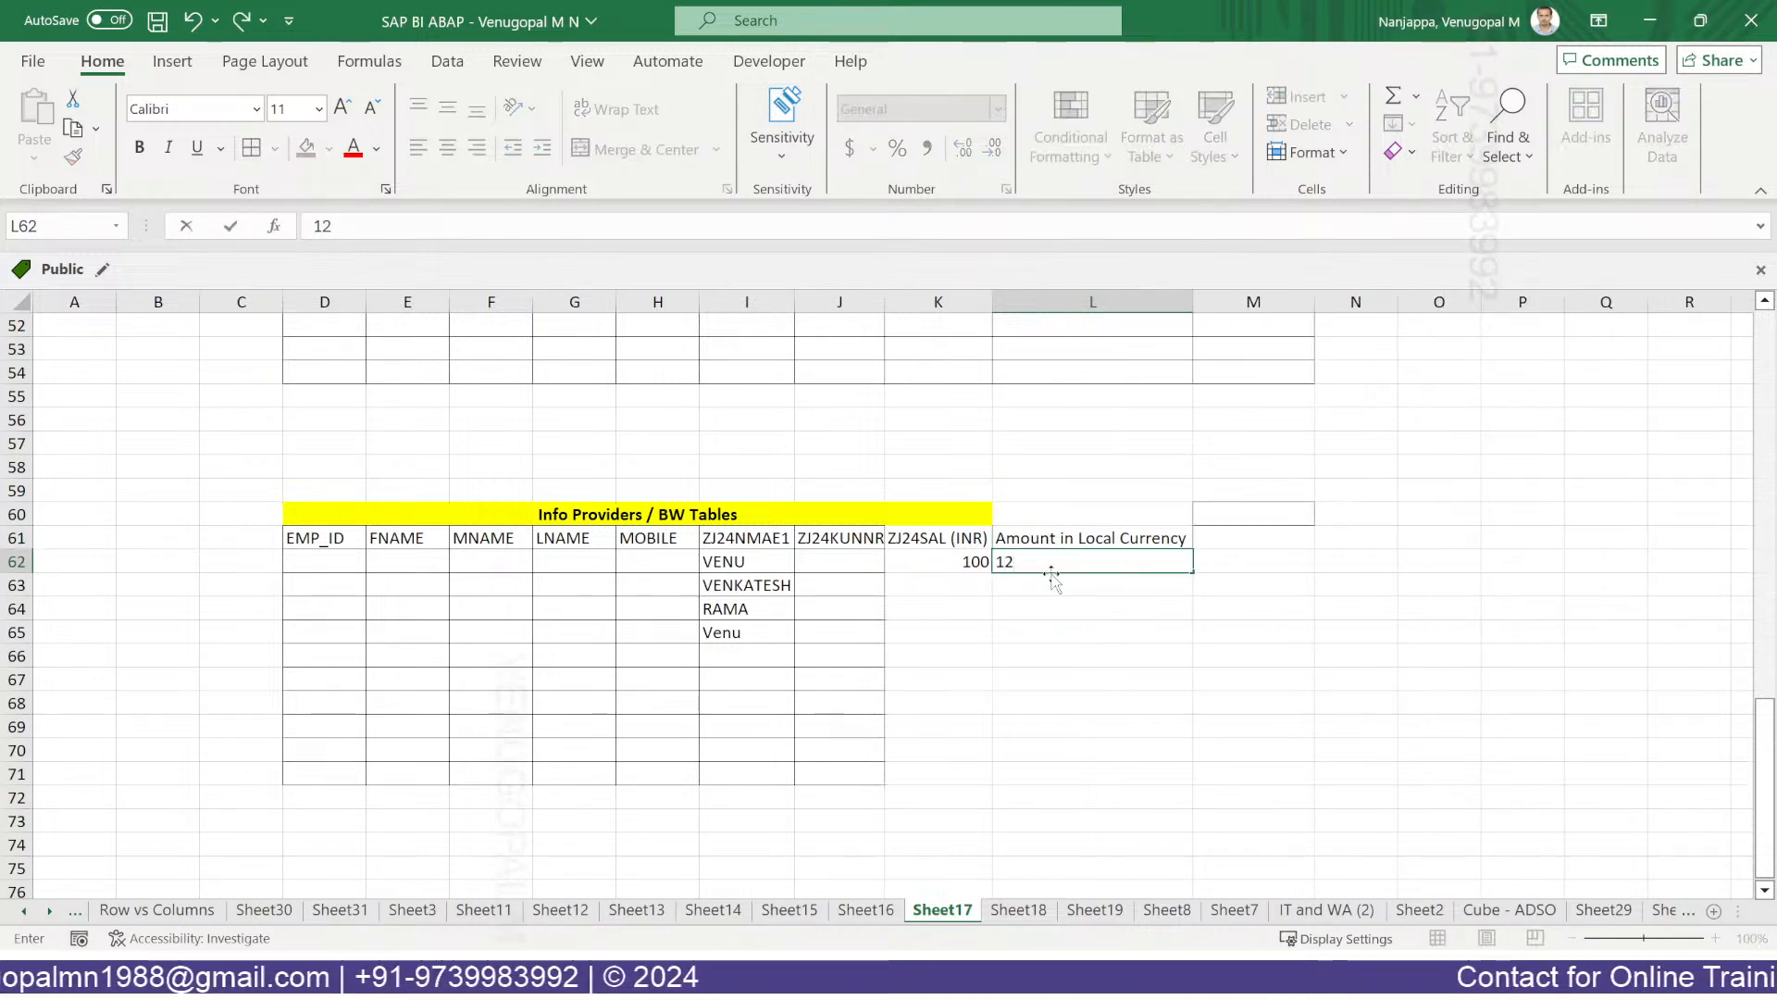
click(1239, 564)
text(USd)
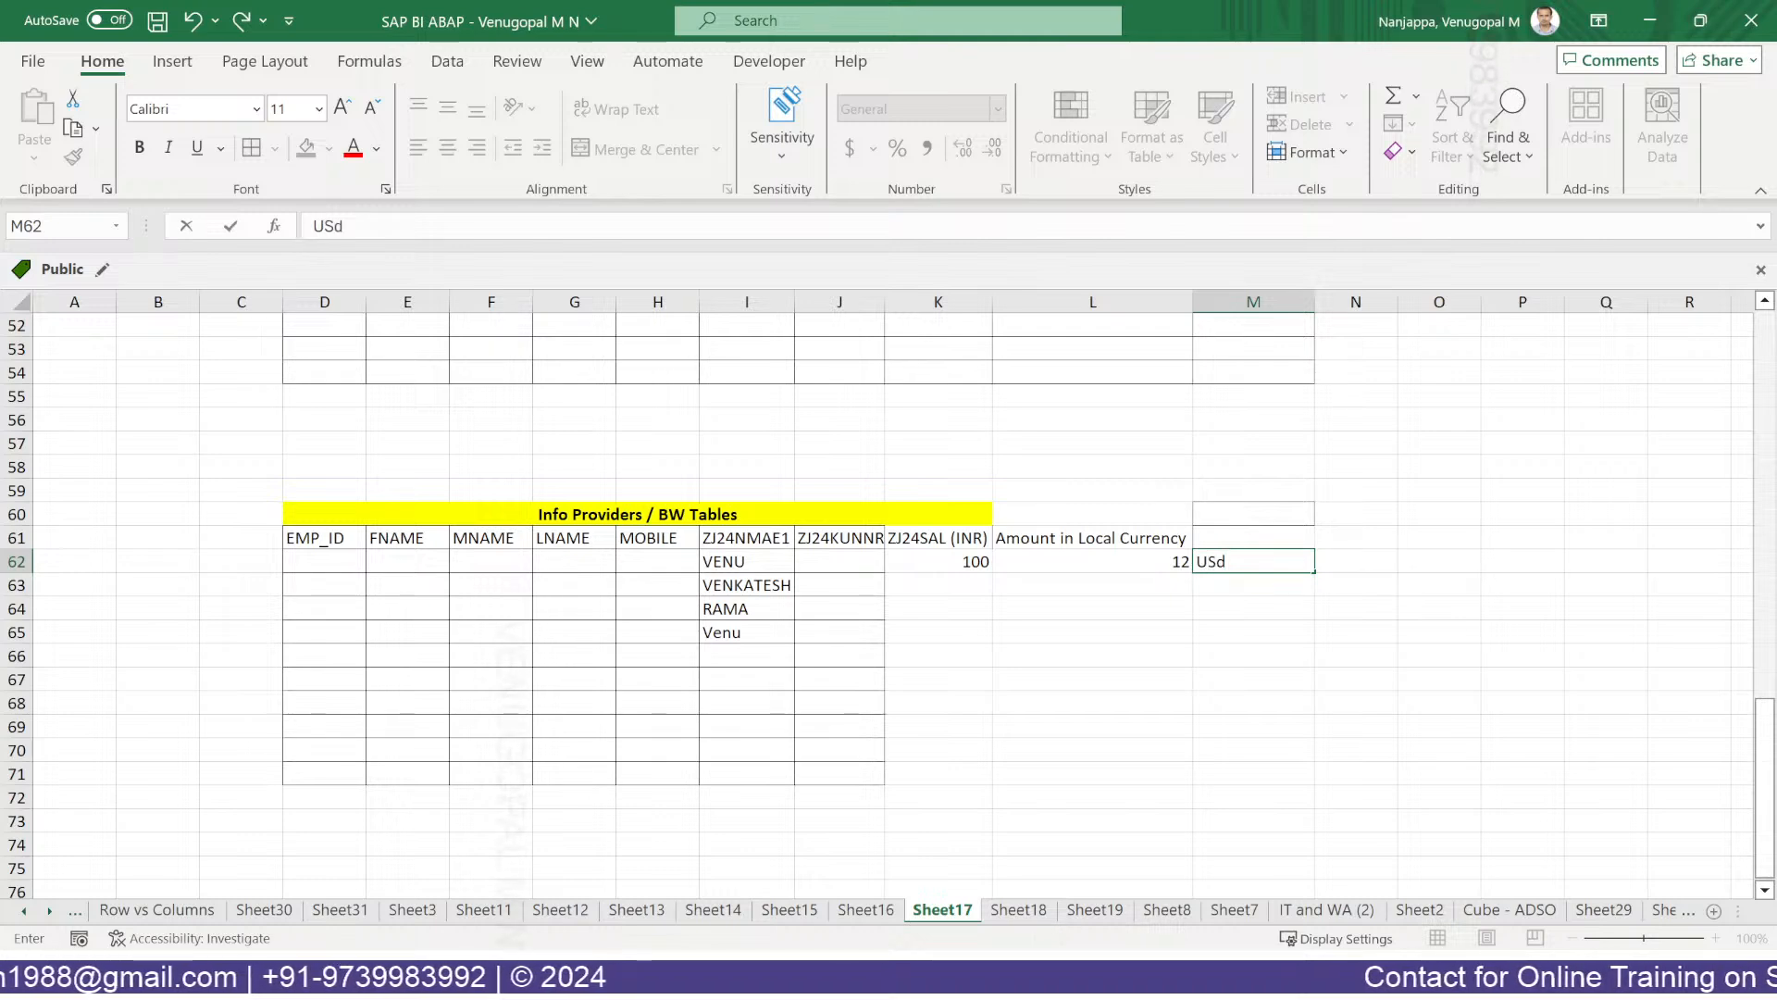
text(D)
key(Return)
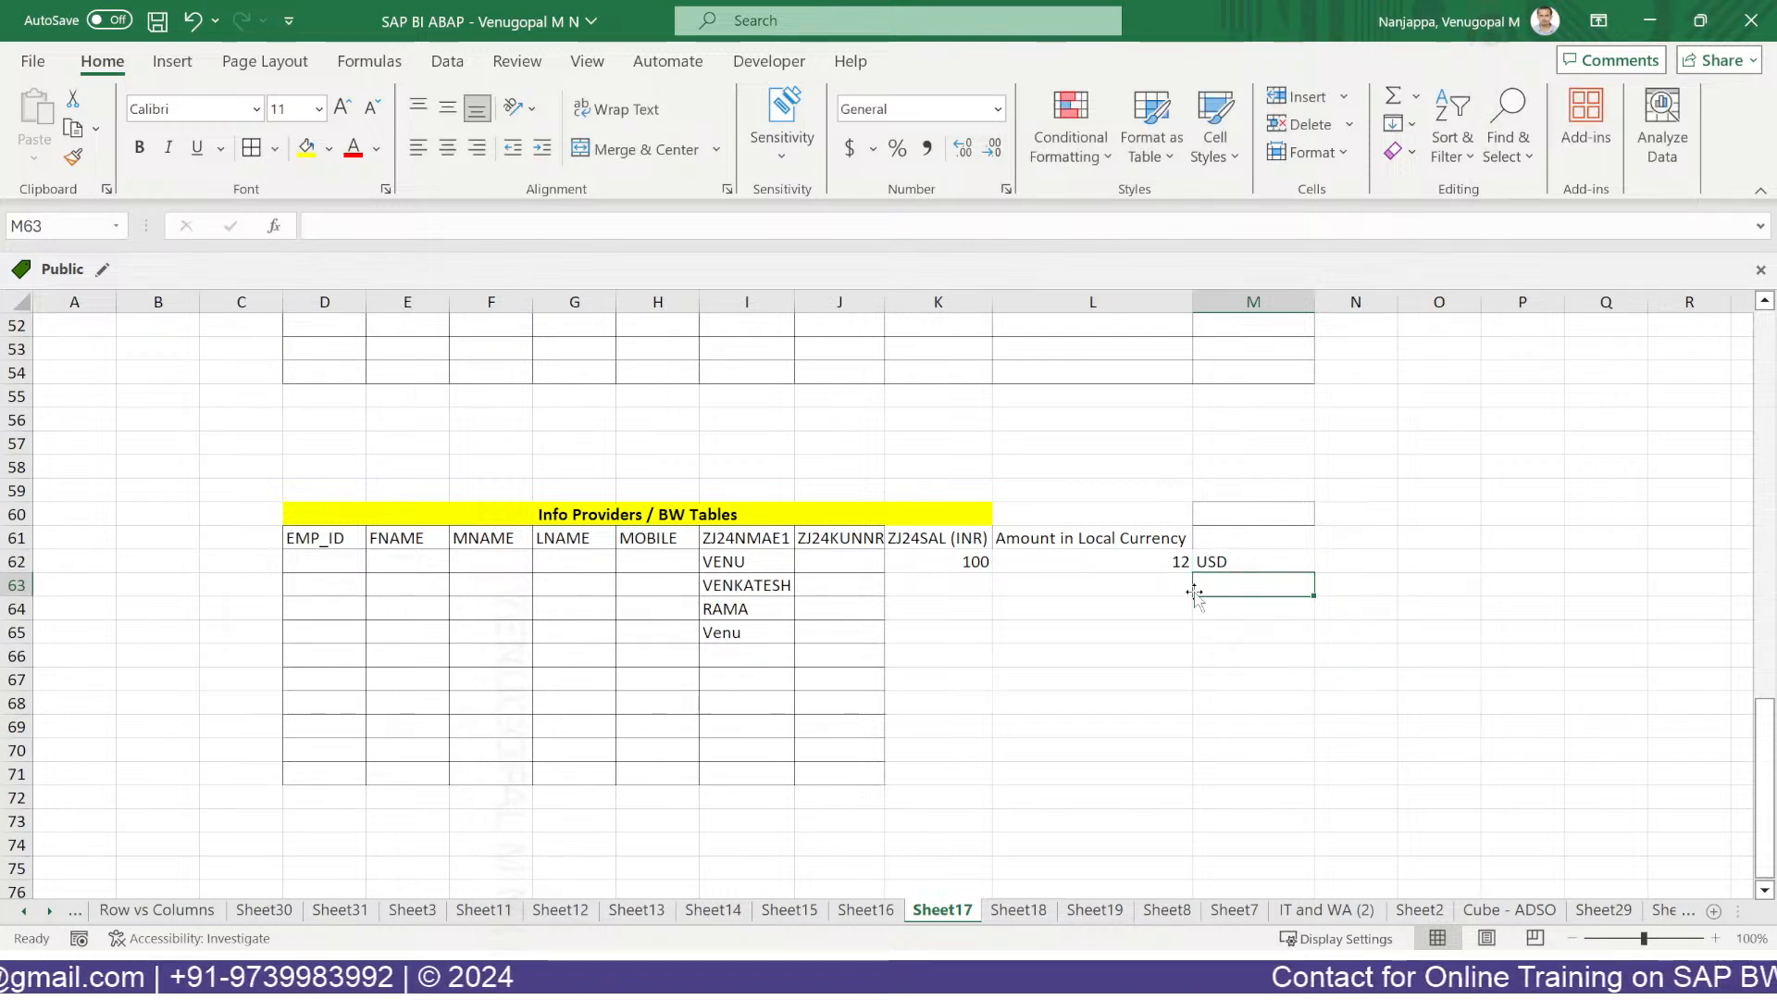
click(1151, 587)
text(200)
key(Tab)
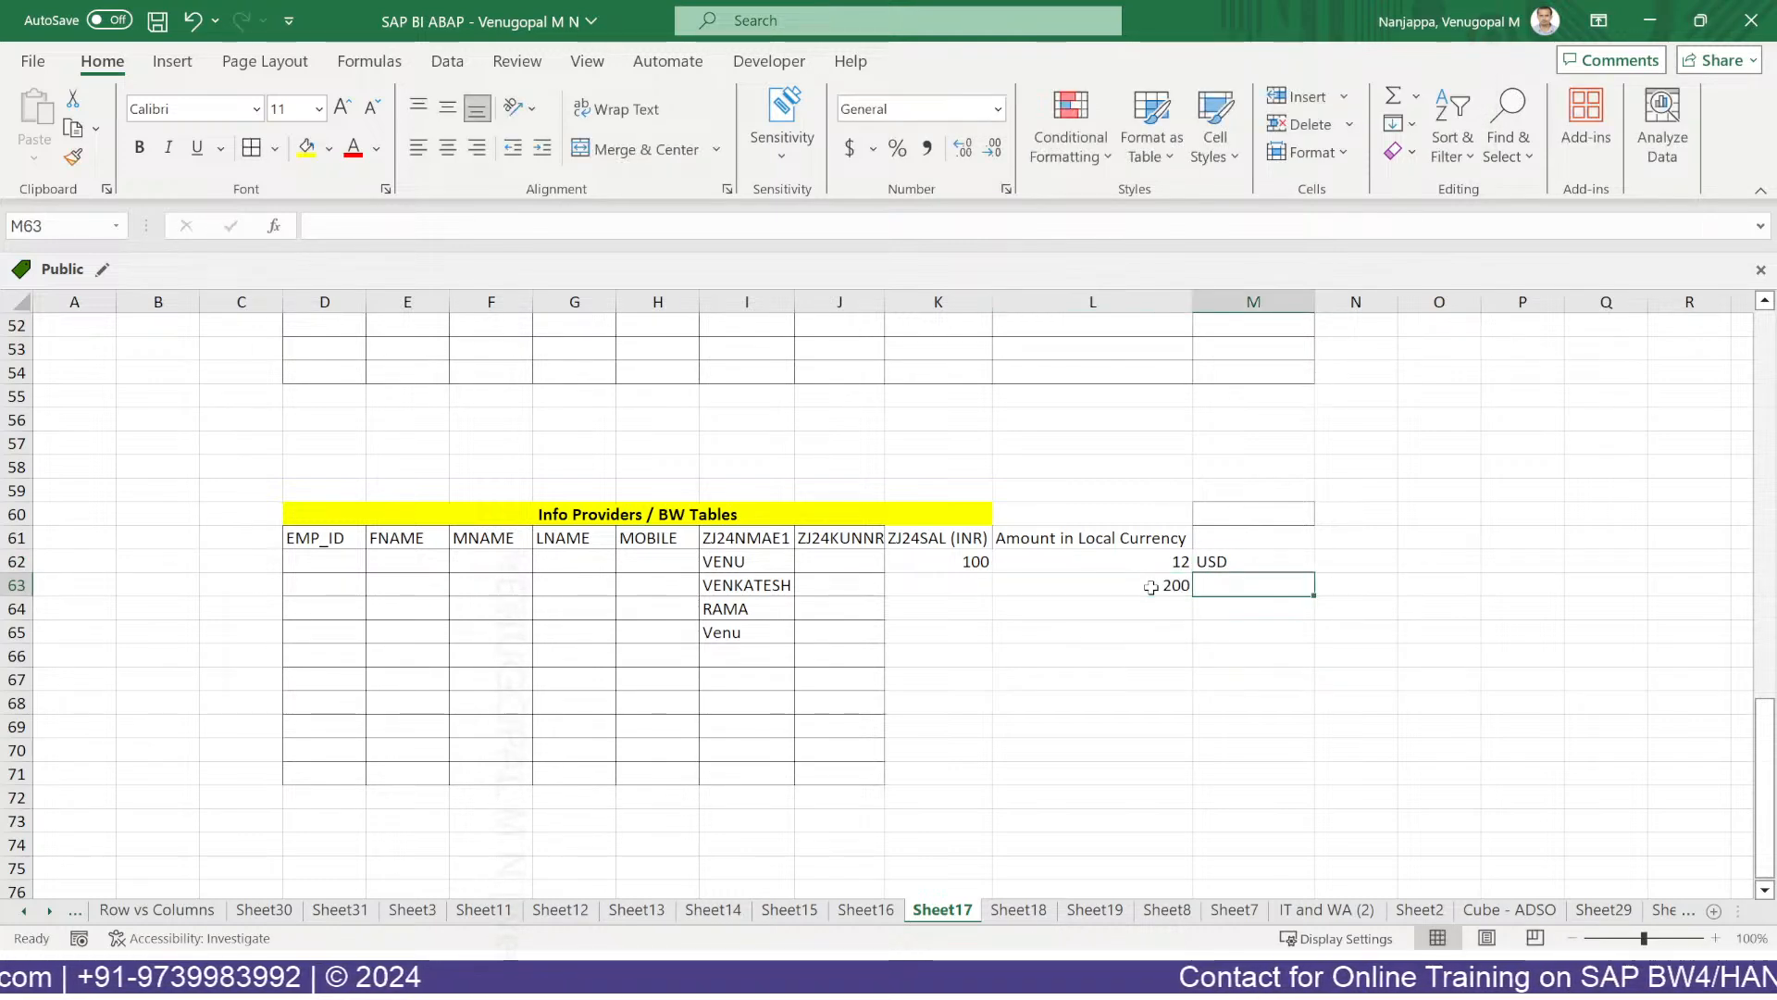
text(EUR)
key(Return)
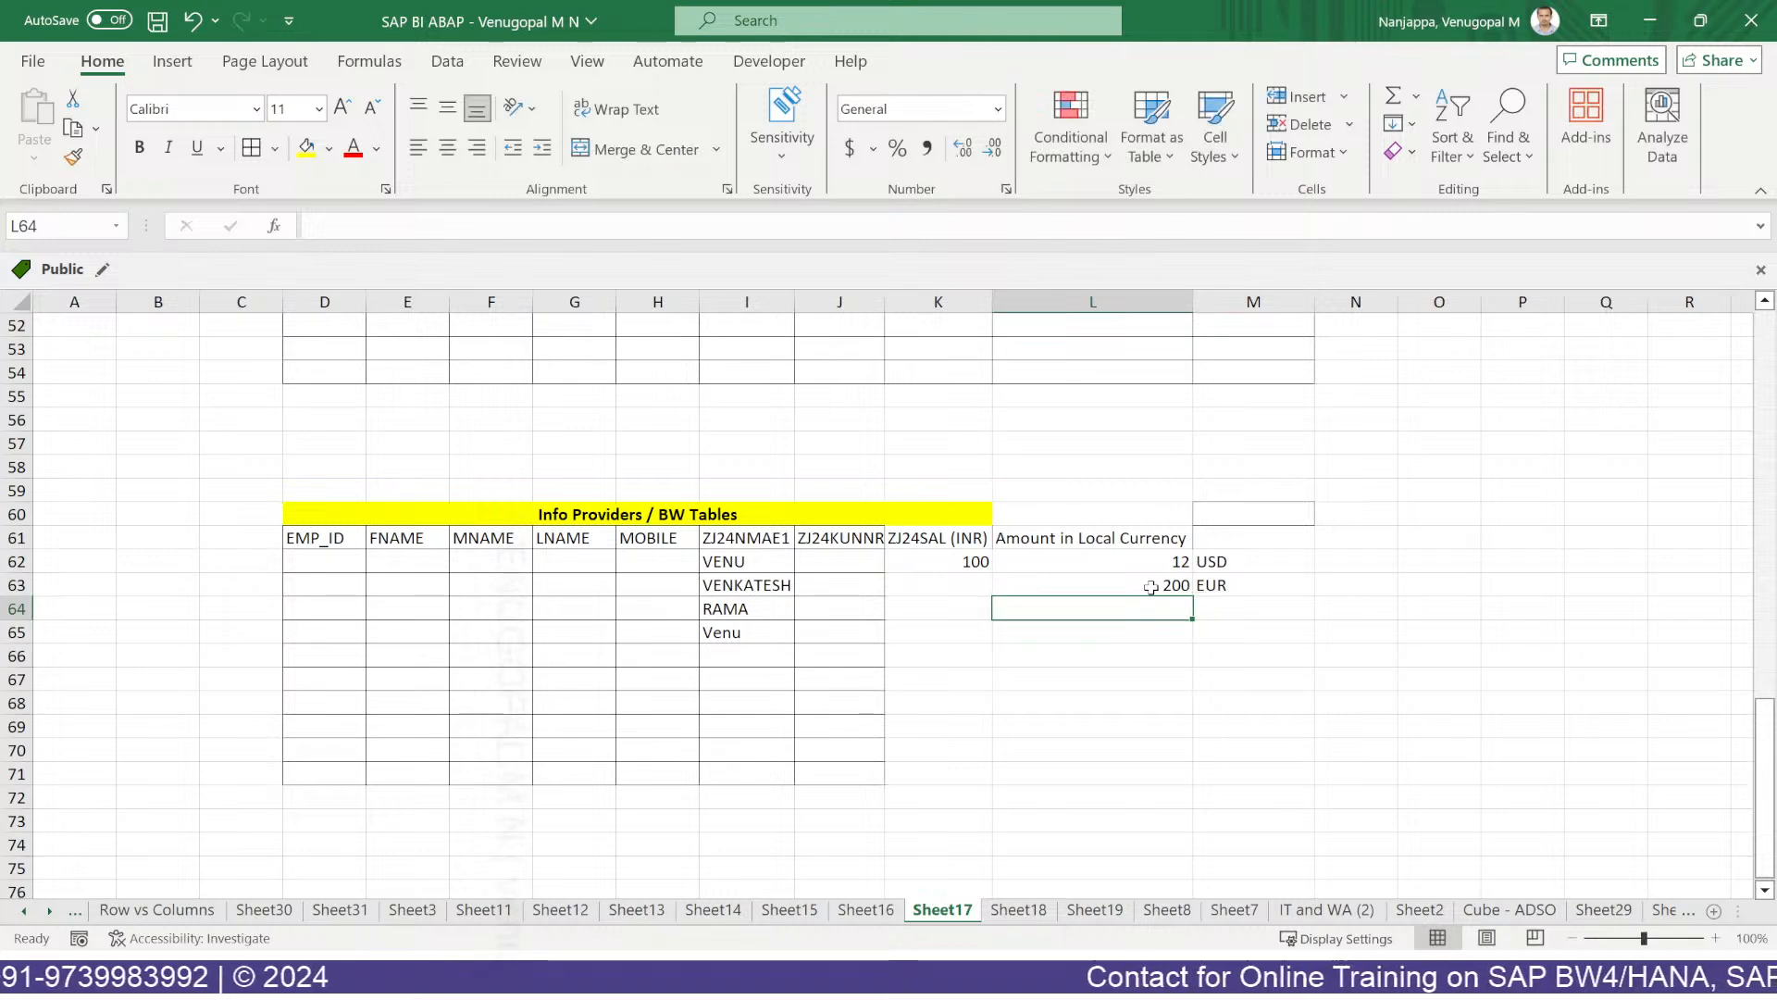
Enter 300 INR and 400 JPY, correcting the M64 currency to INR.
text(300)
key(Tab)
text(U)
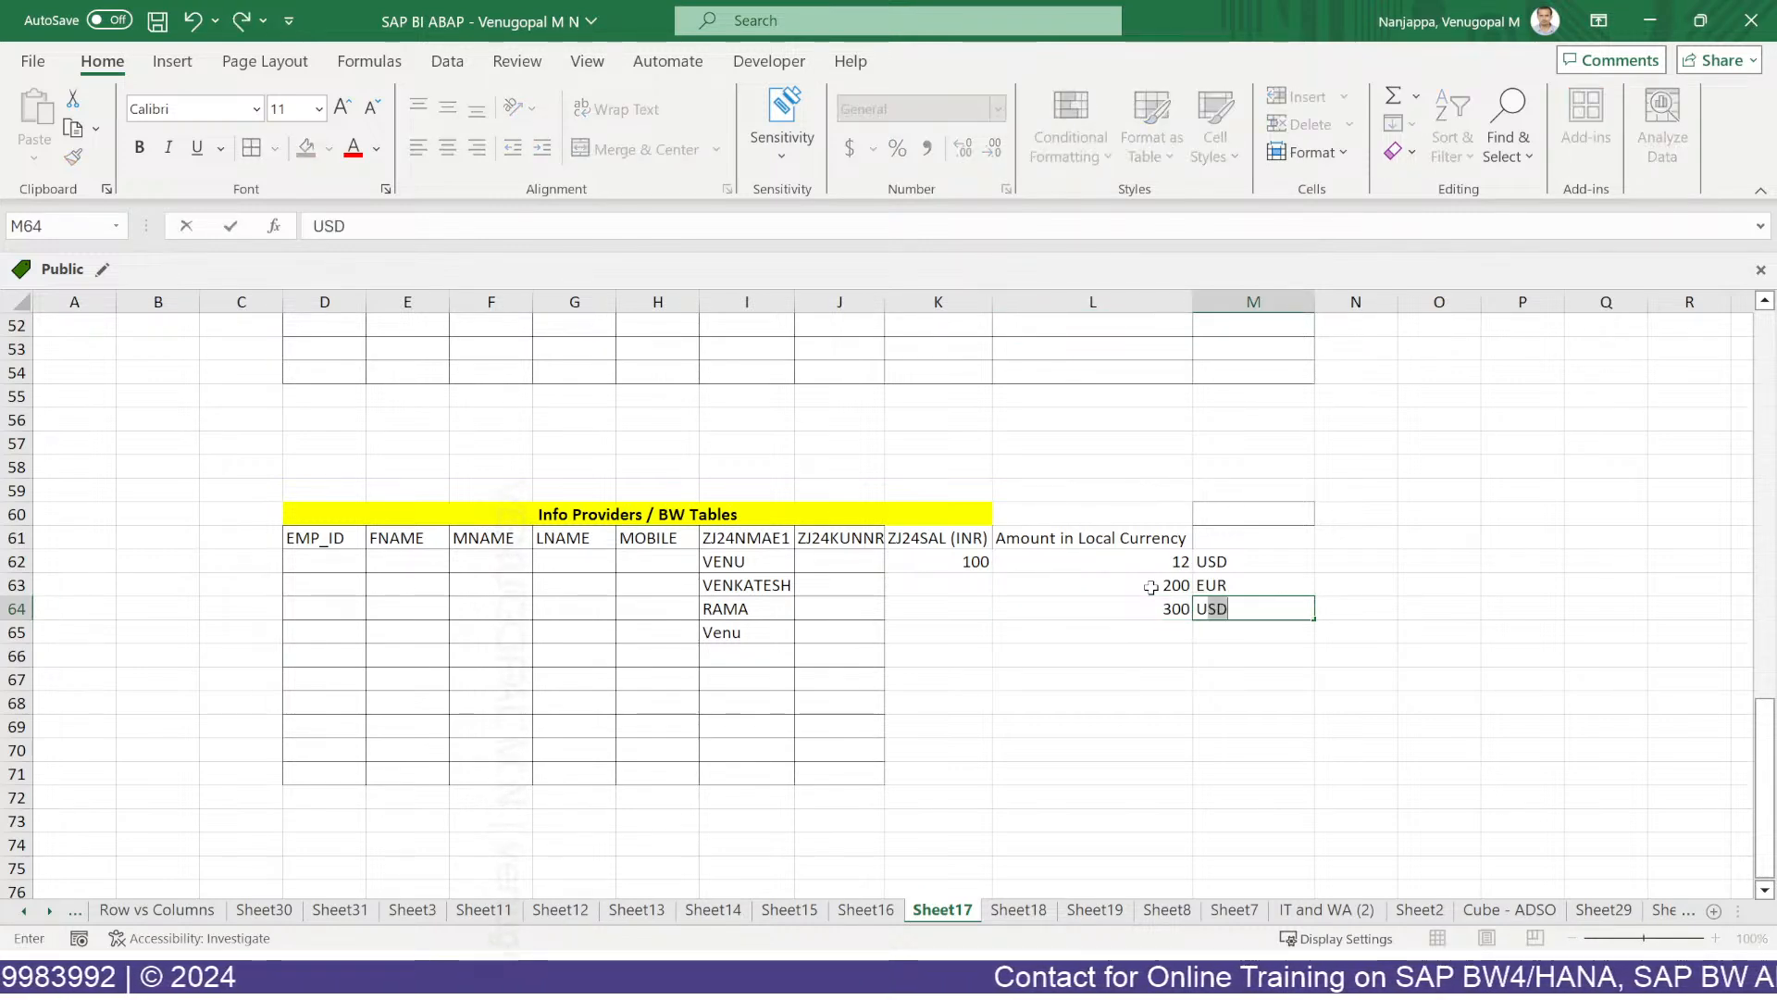
text(INR)
key(Return)
text(40)
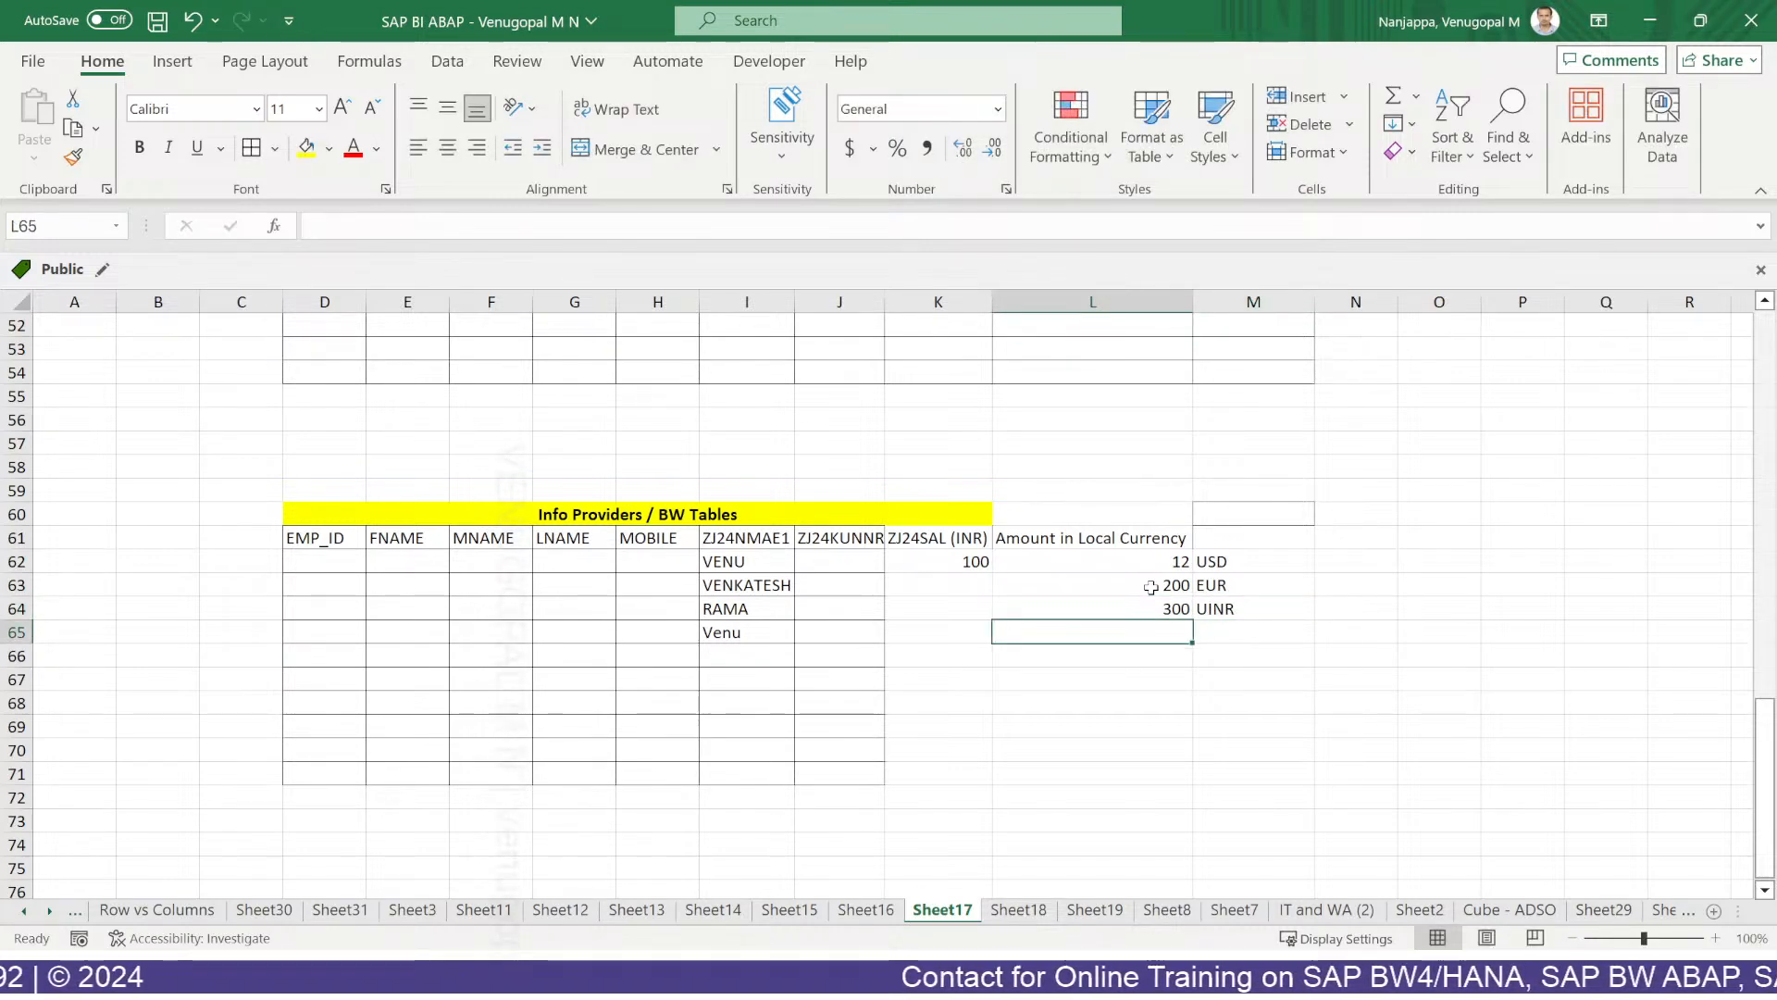
text(0)
key(Tab)
text(JPY)
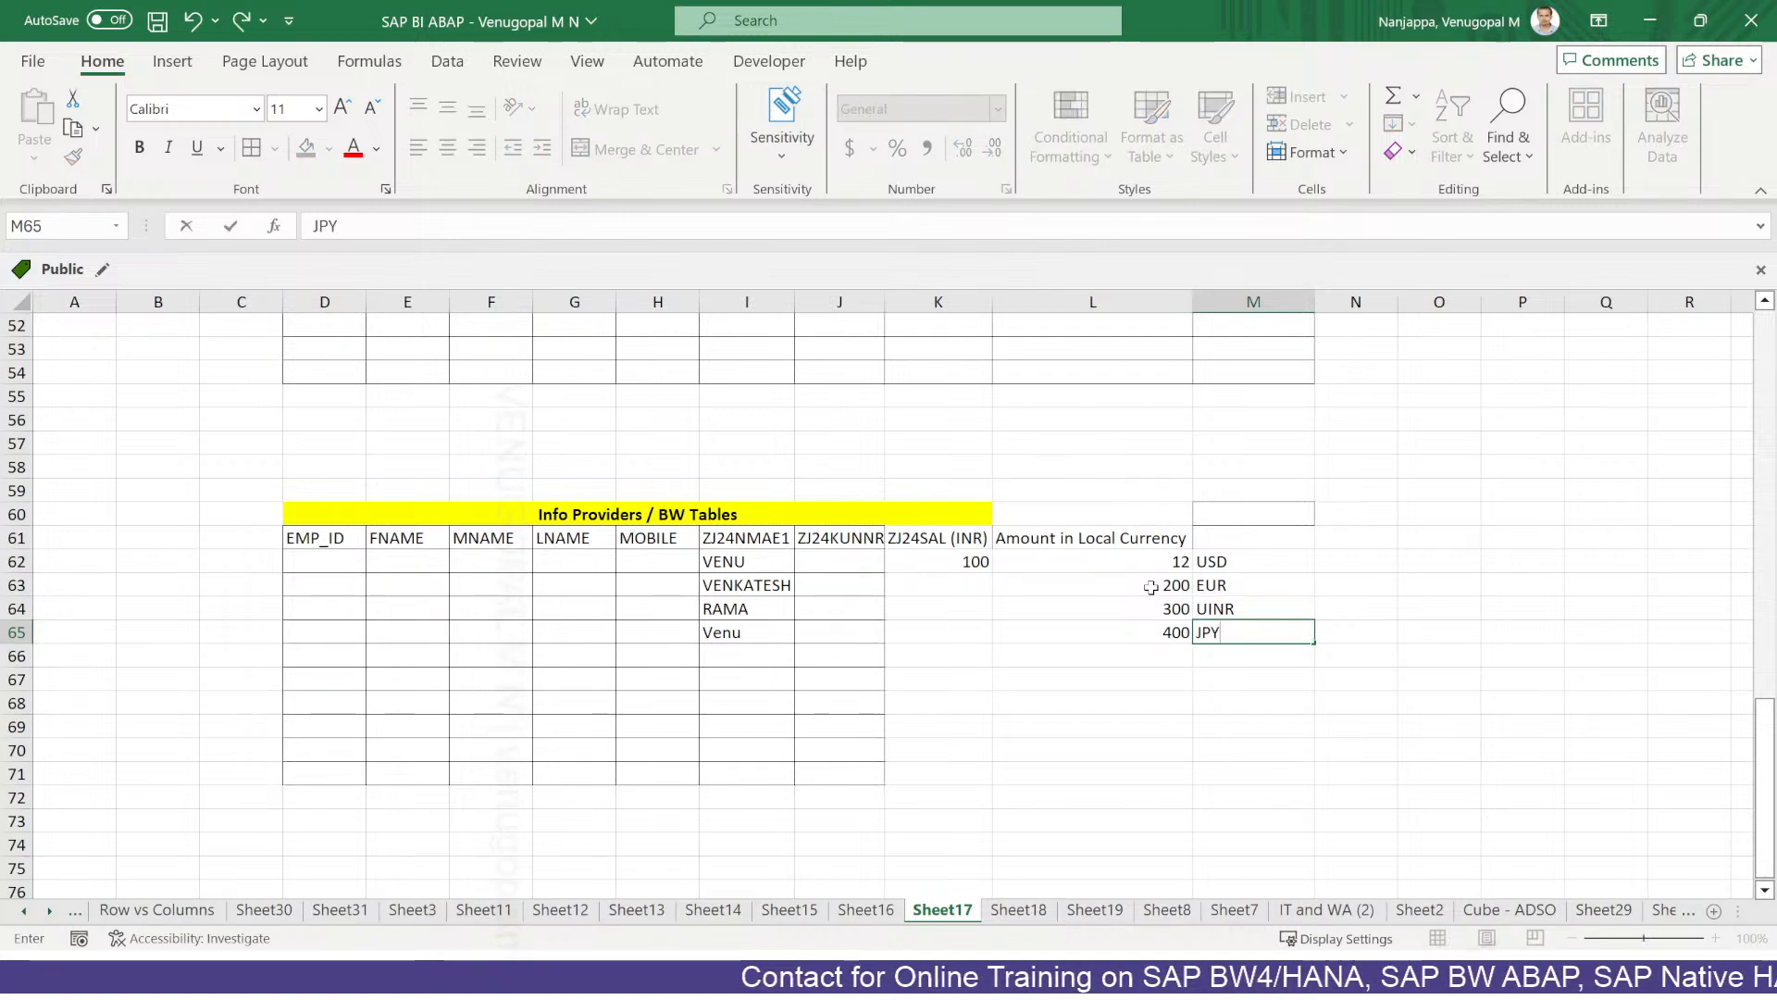
double_click(1206, 608)
key(BackSpace)
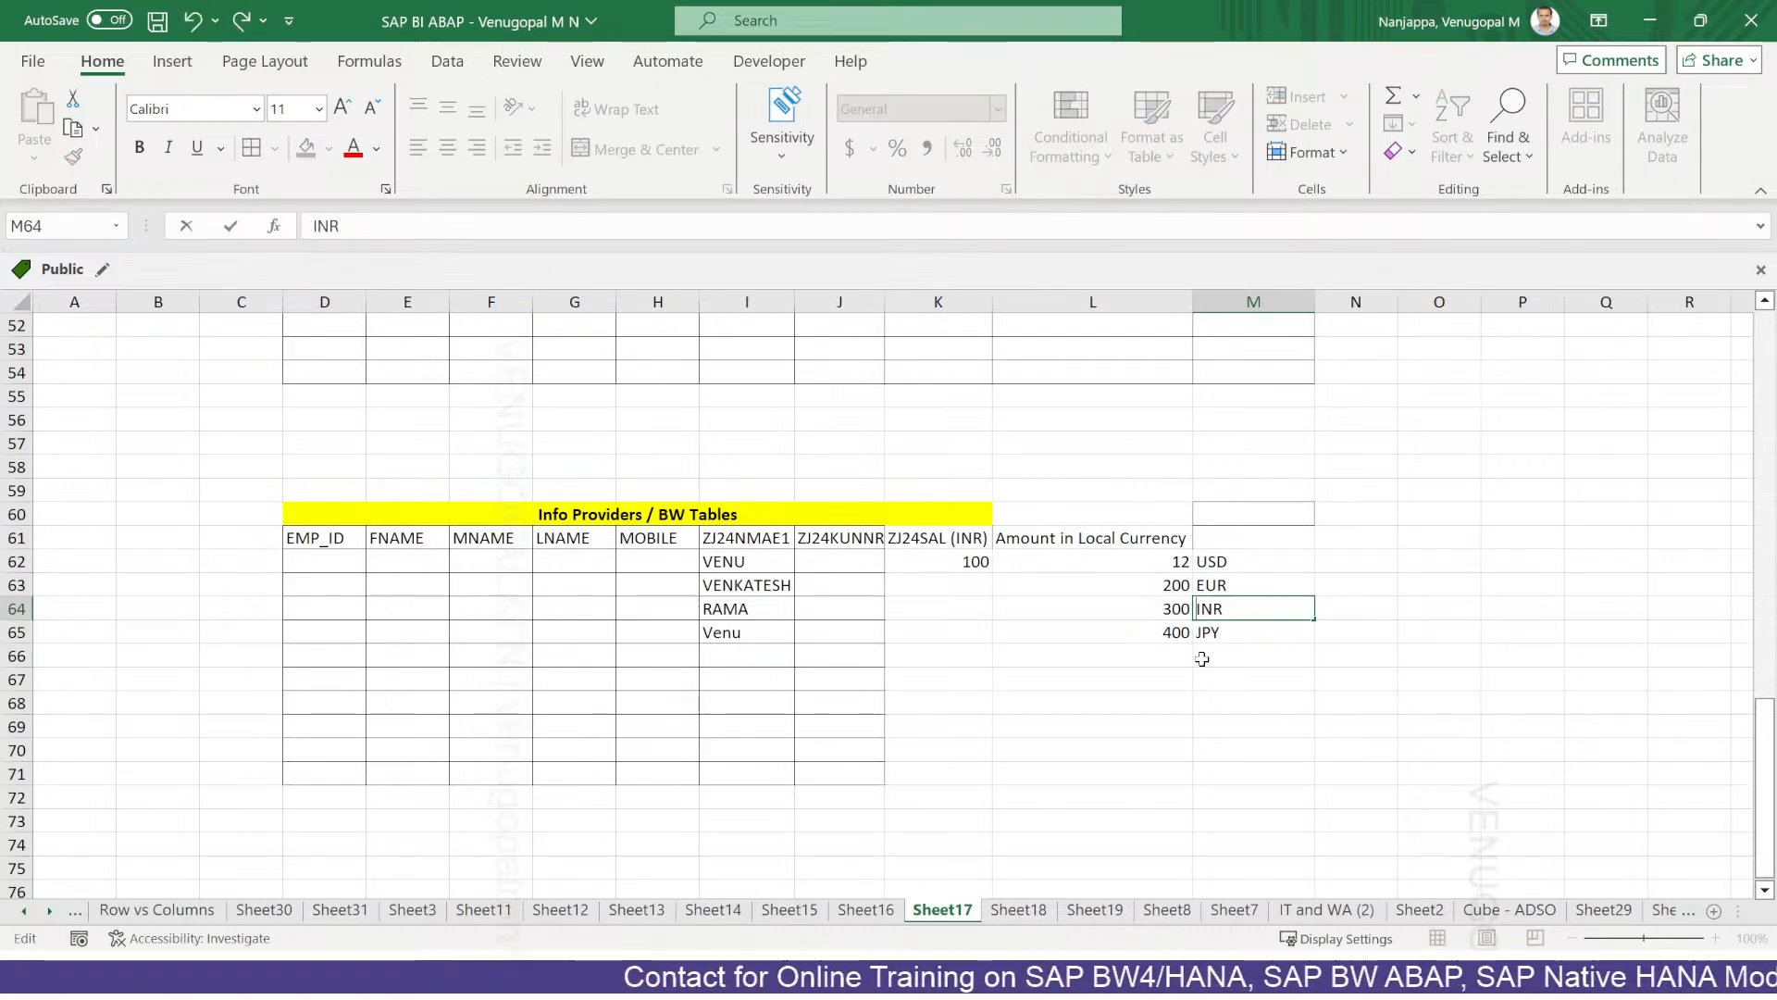
key(Return)
Compare the new amounts with the ZJ24SAL (INR) salary values, then return to SAP HANA Studio.
drag(1050, 539, 1148, 636)
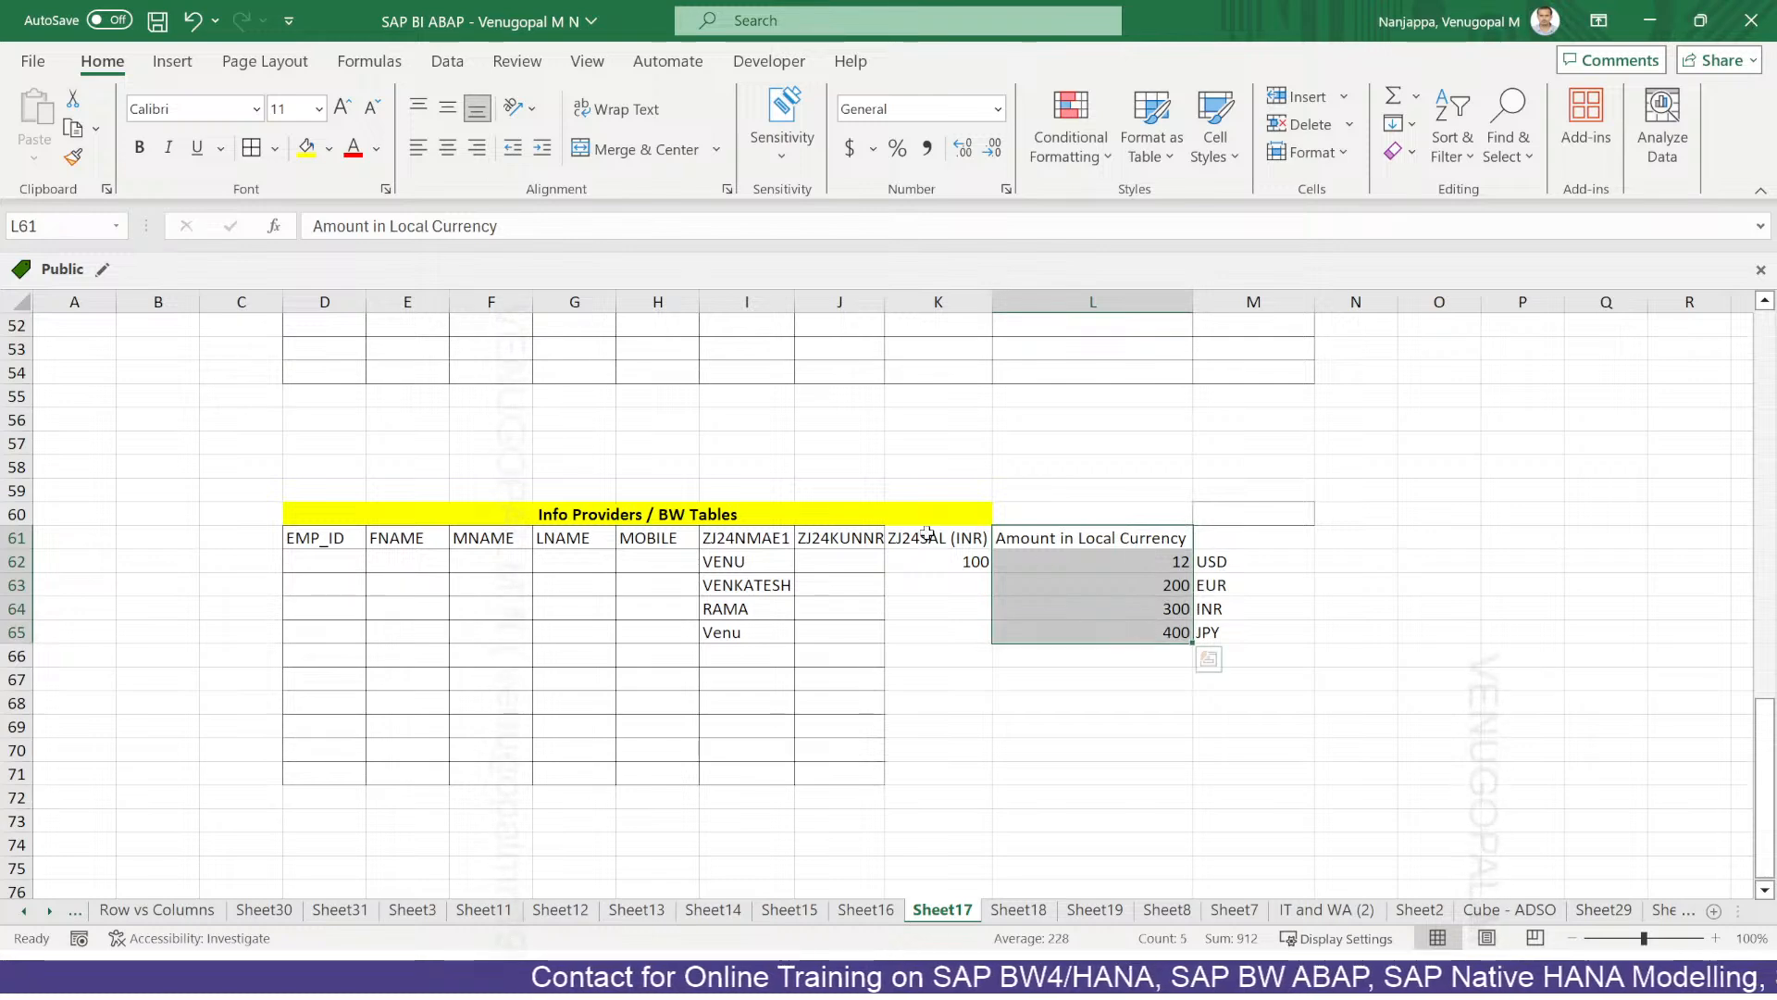
click(925, 534)
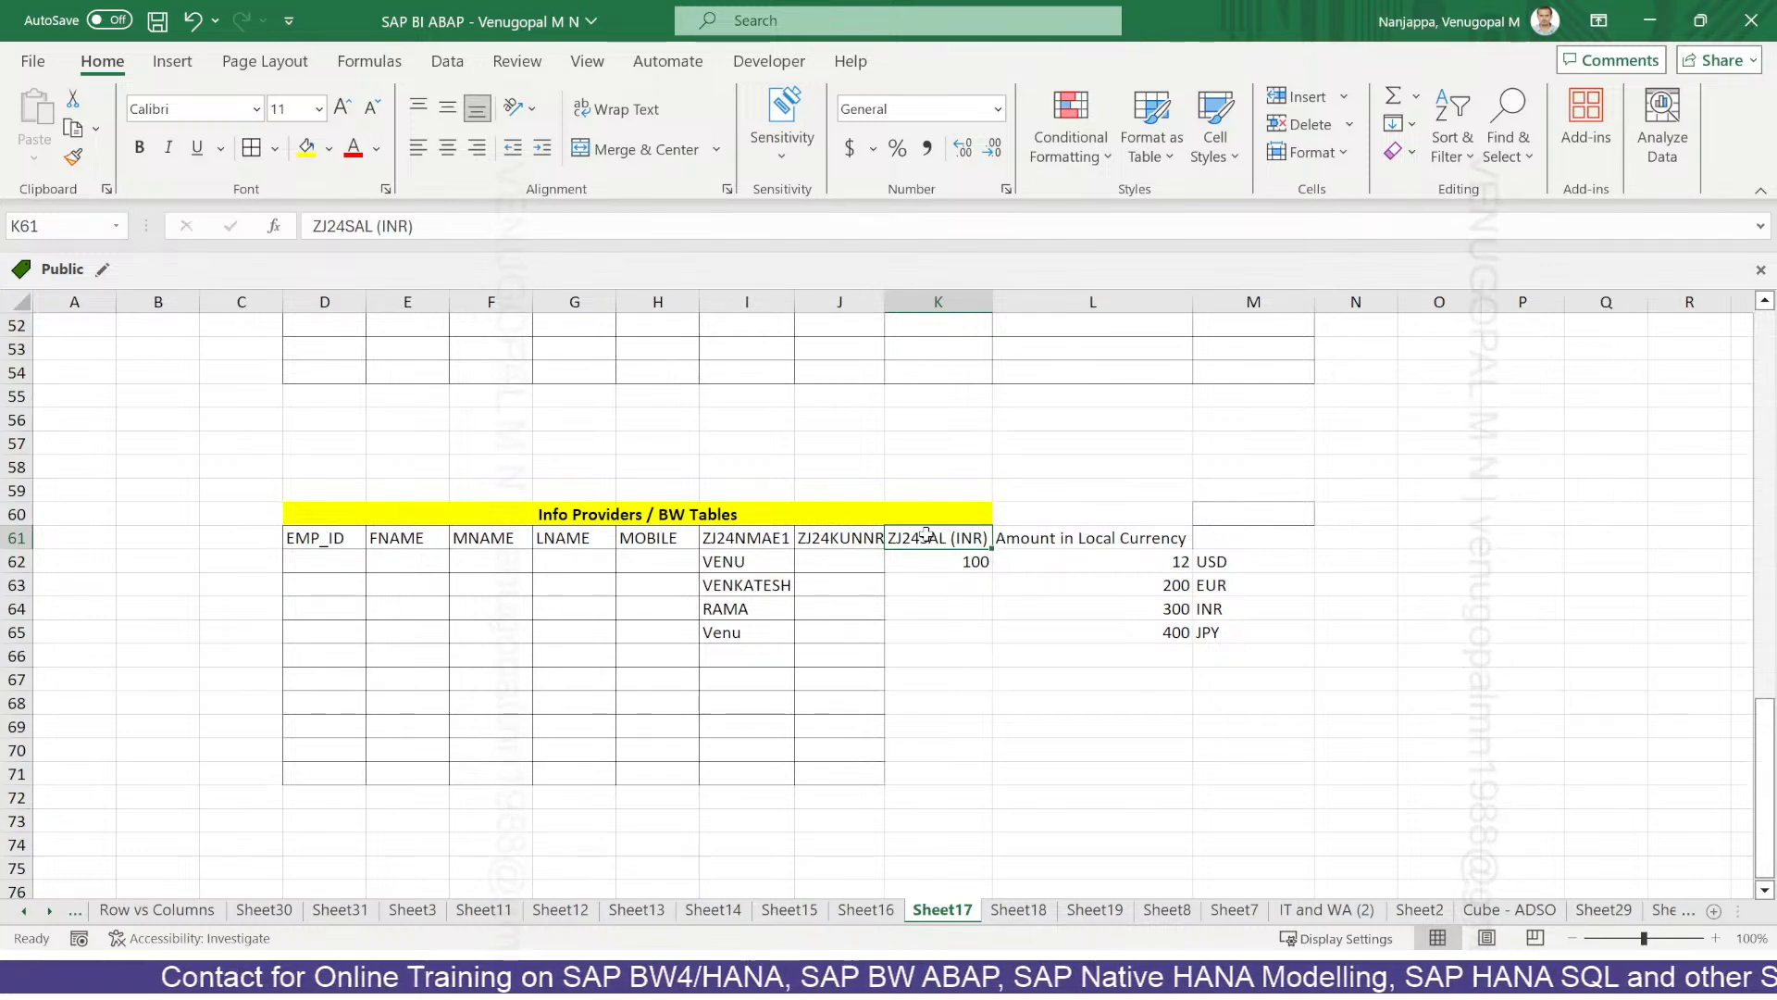
click(1114, 602)
click(953, 561)
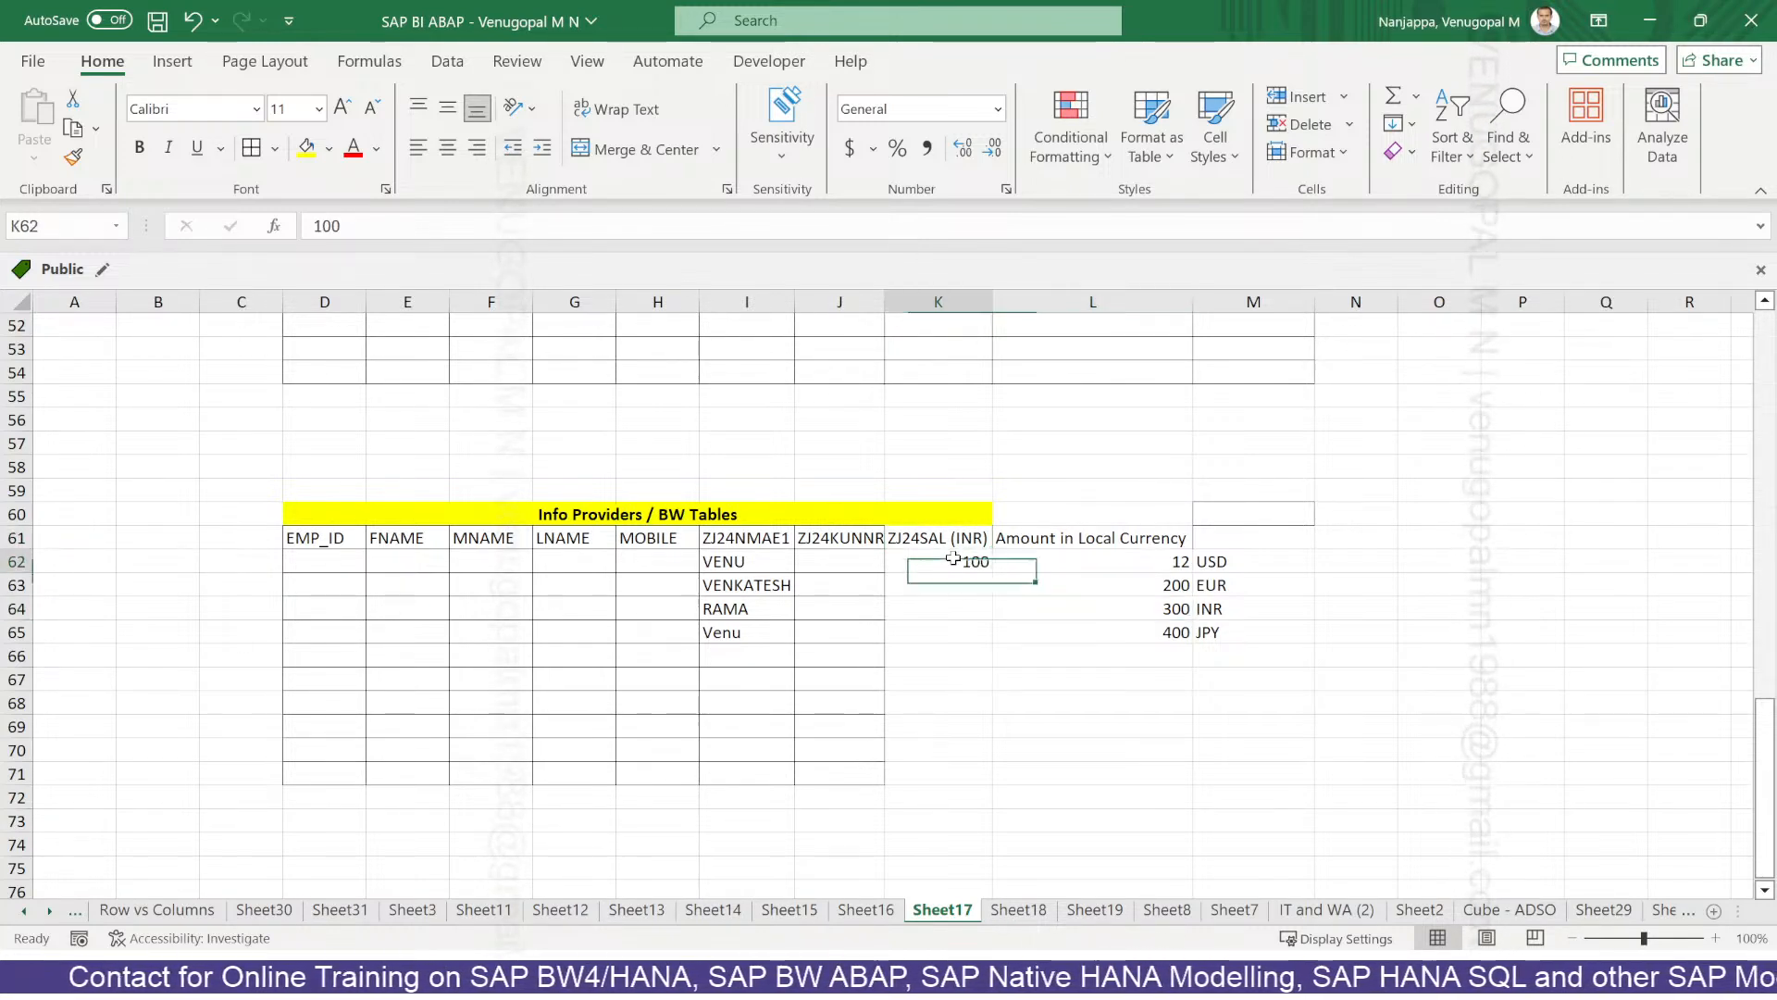
drag(963, 568, 962, 605)
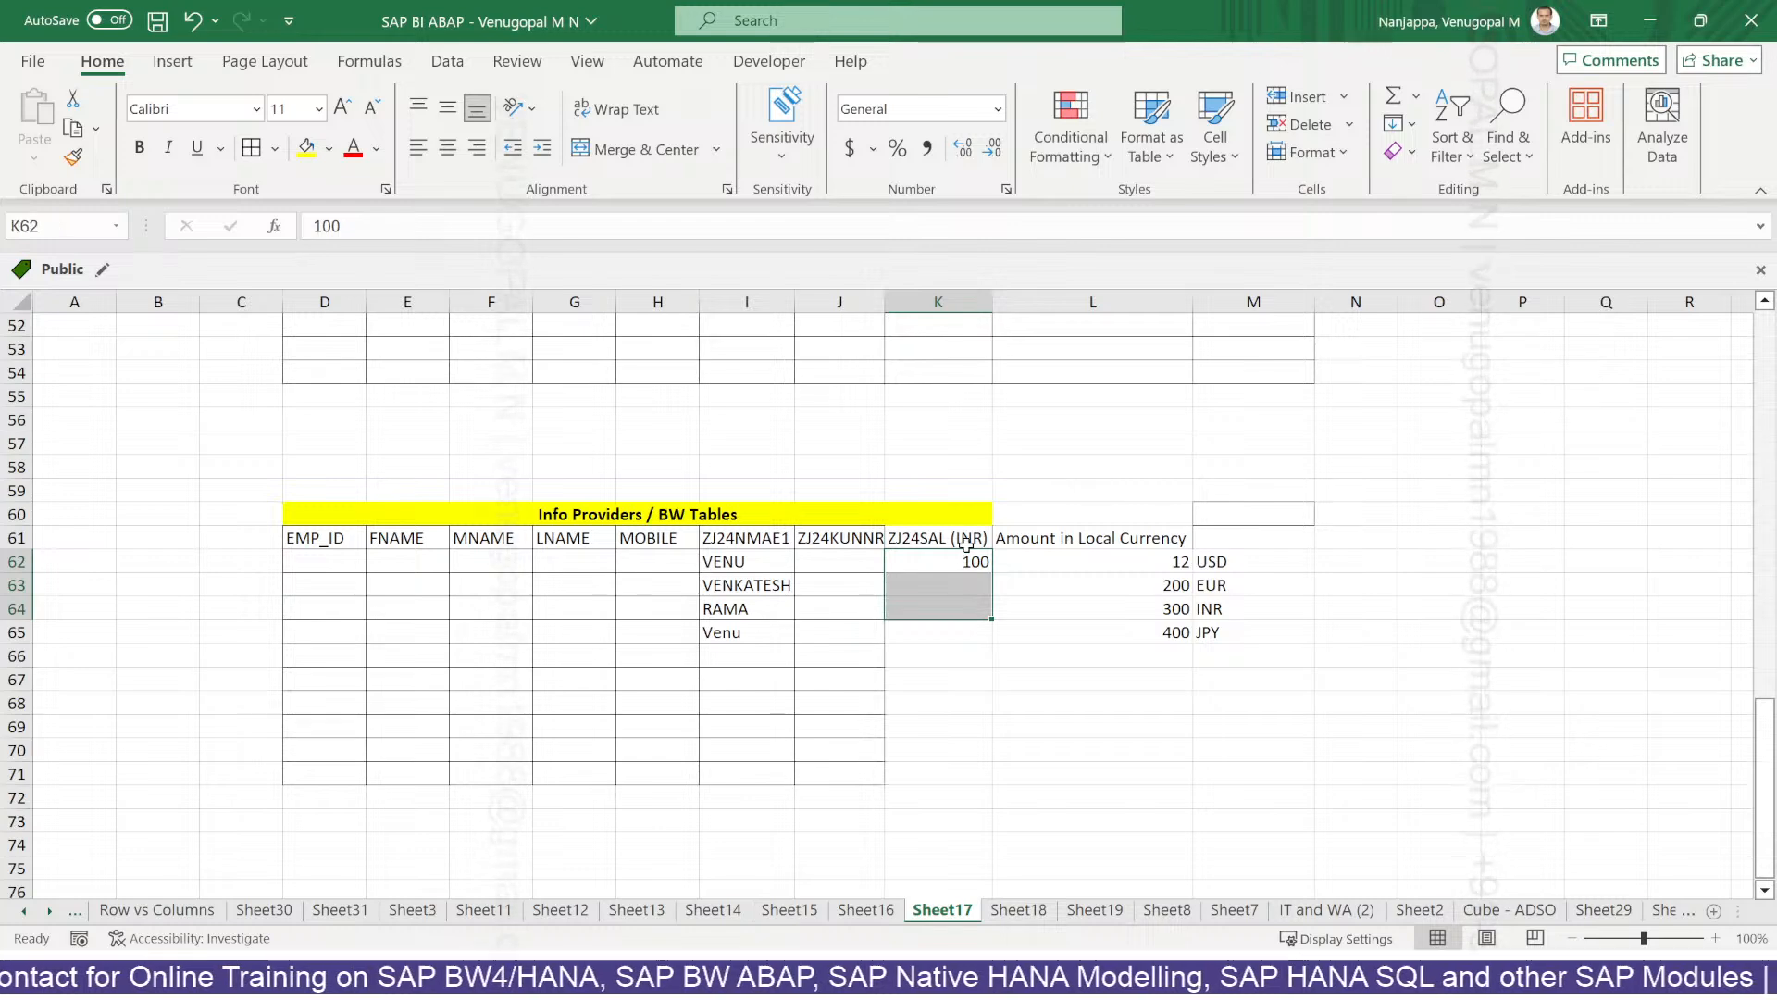
click(1086, 591)
click(748, 976)
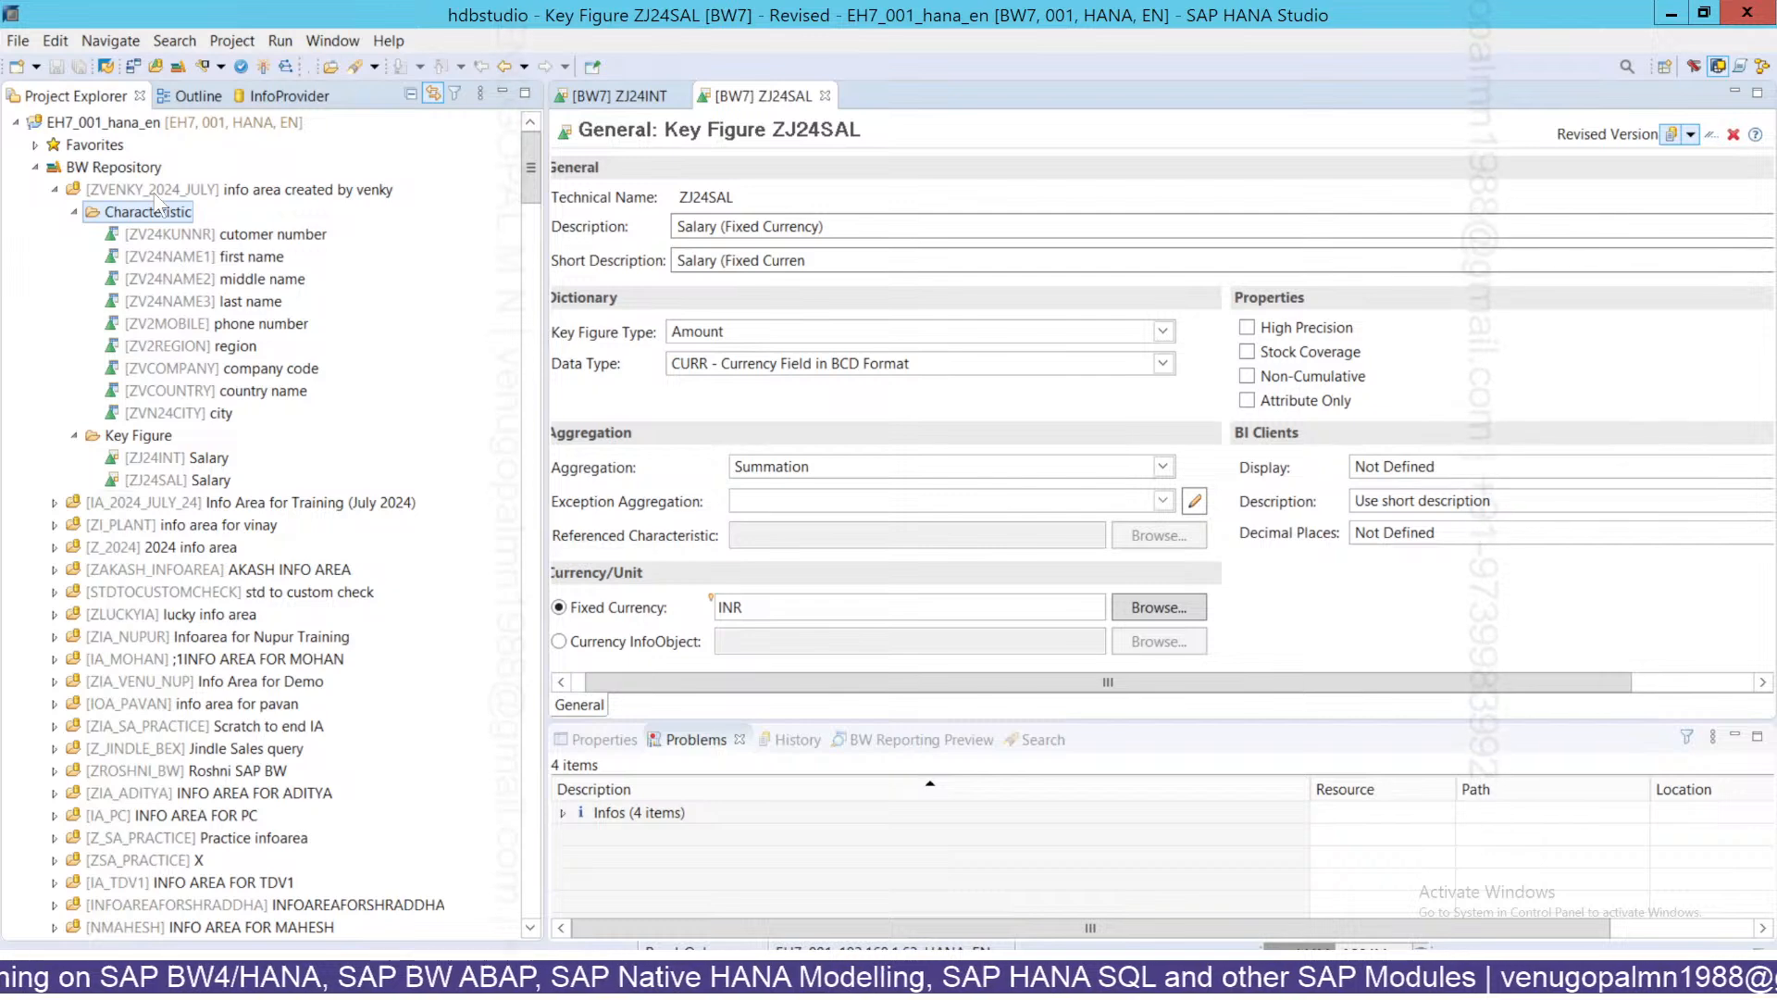
Start a new InfoObject in the info area named ZJ24AMT, described 'Amount (all curr)'.
right_click(156, 196)
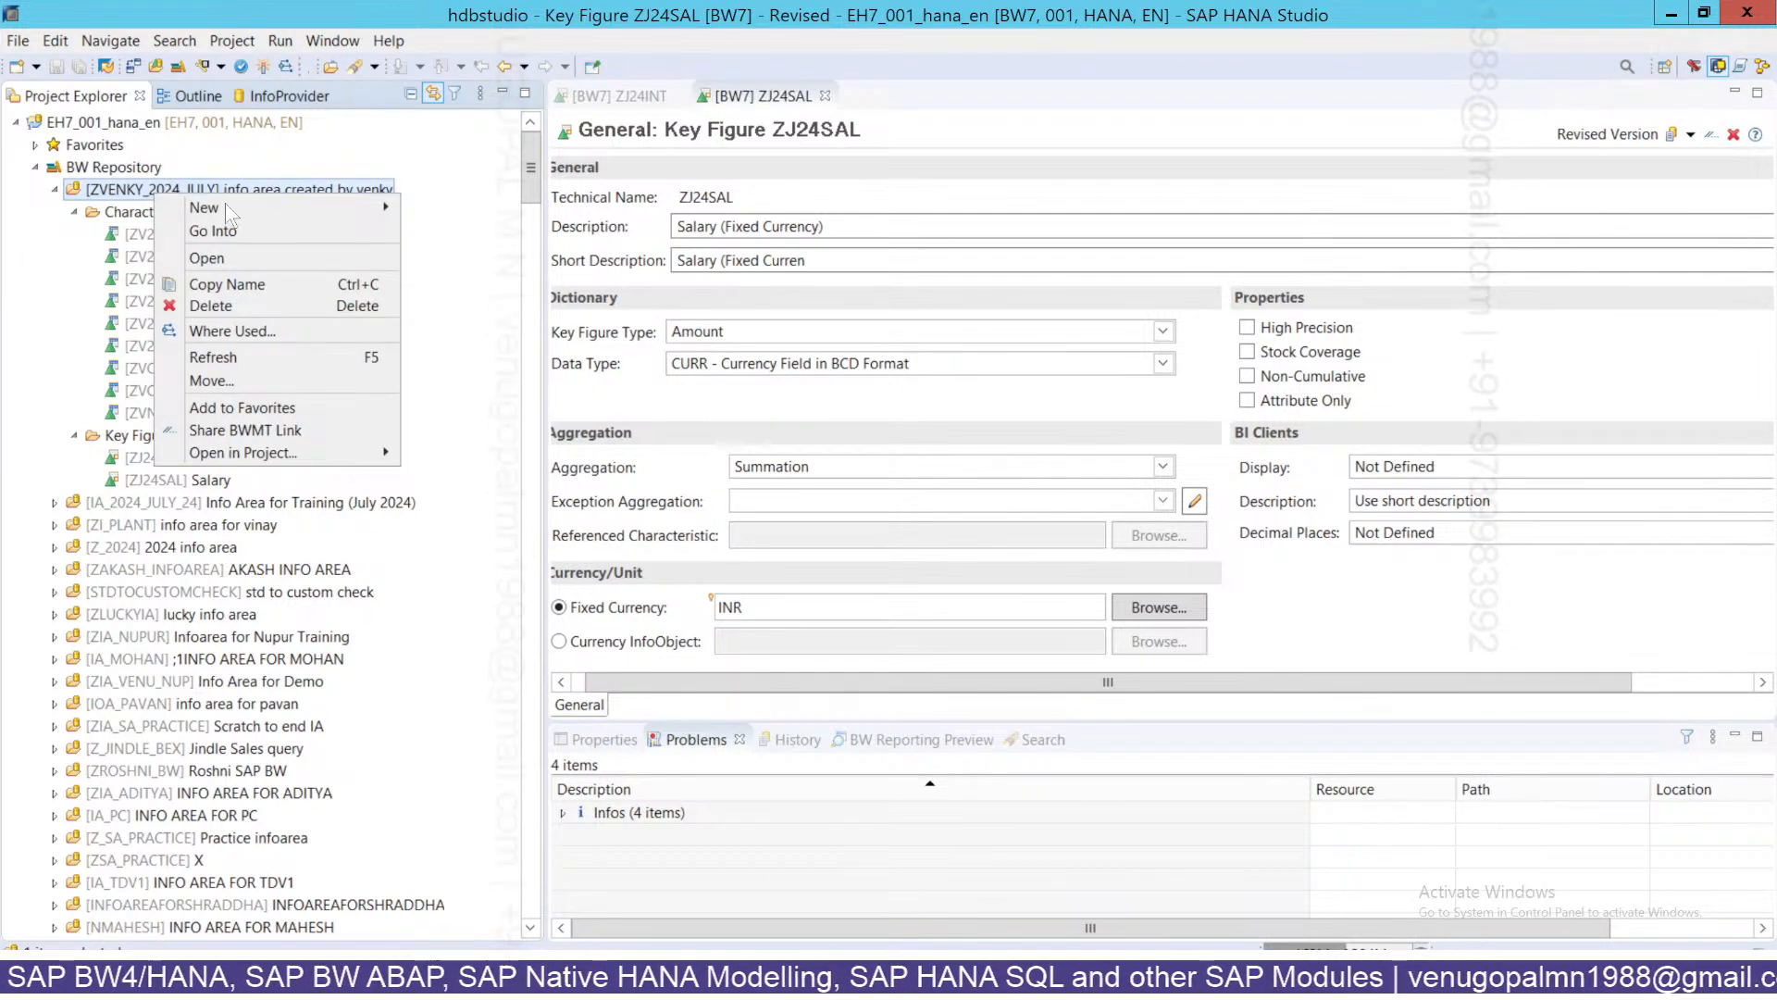
mouse_move(225, 203)
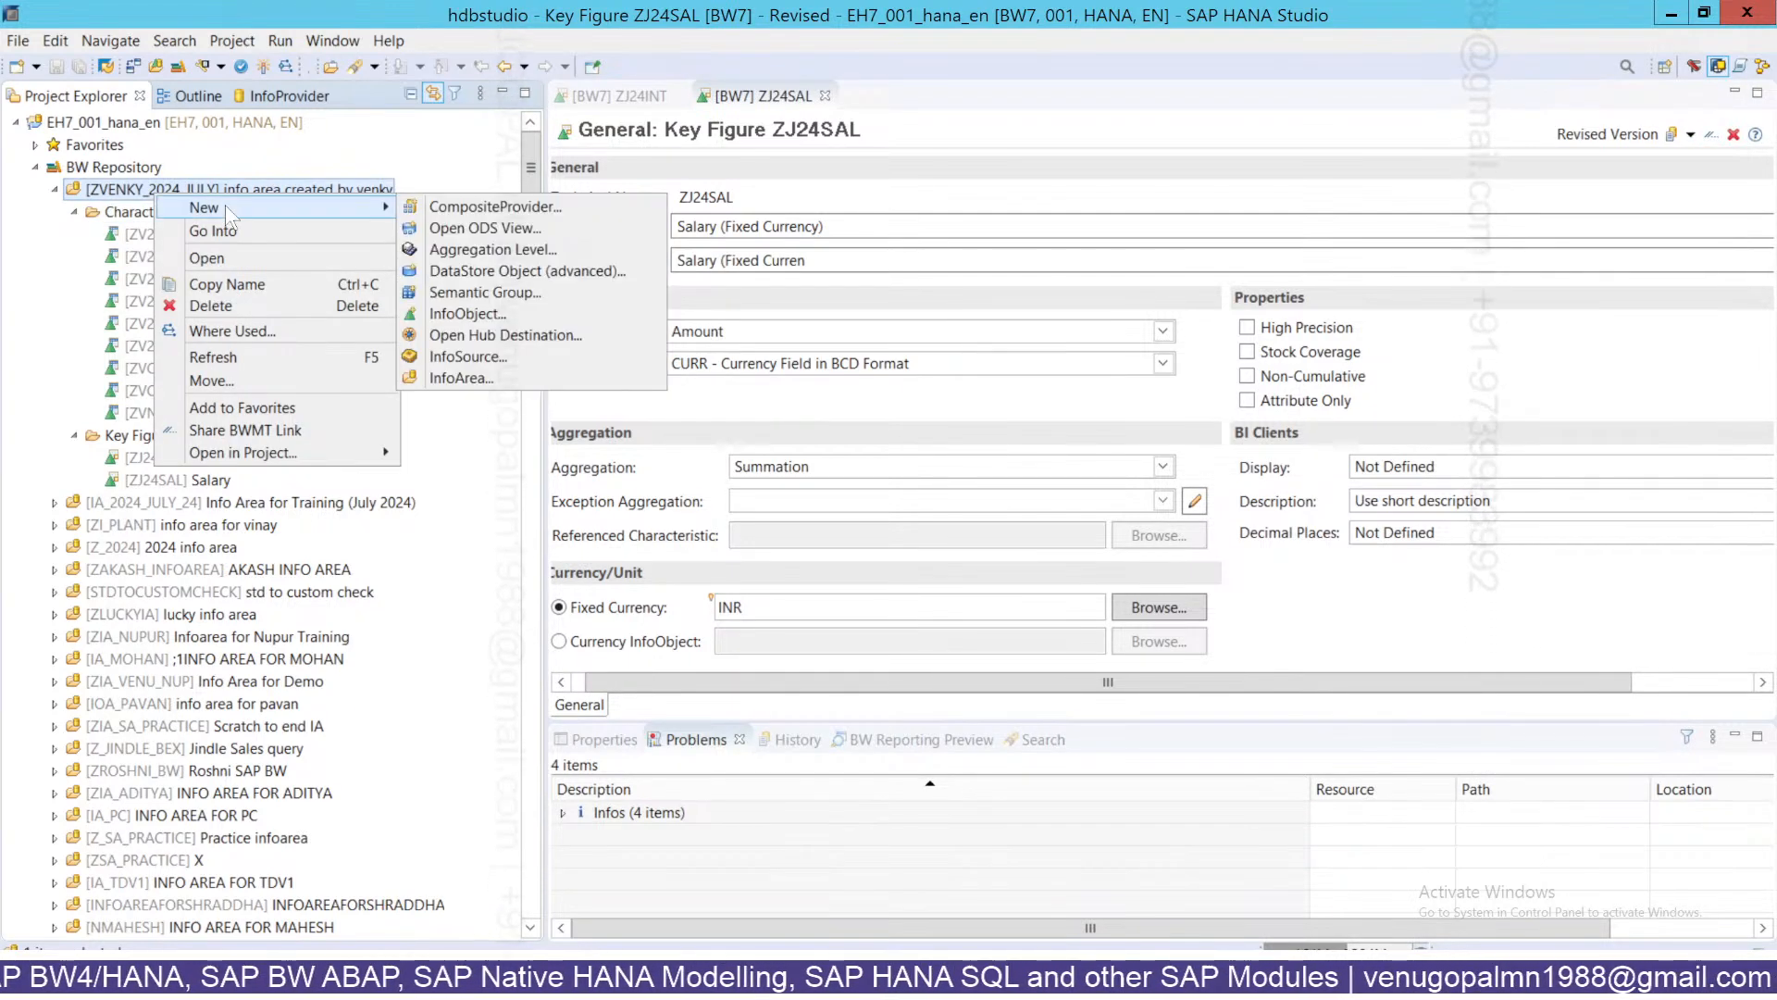
click(468, 315)
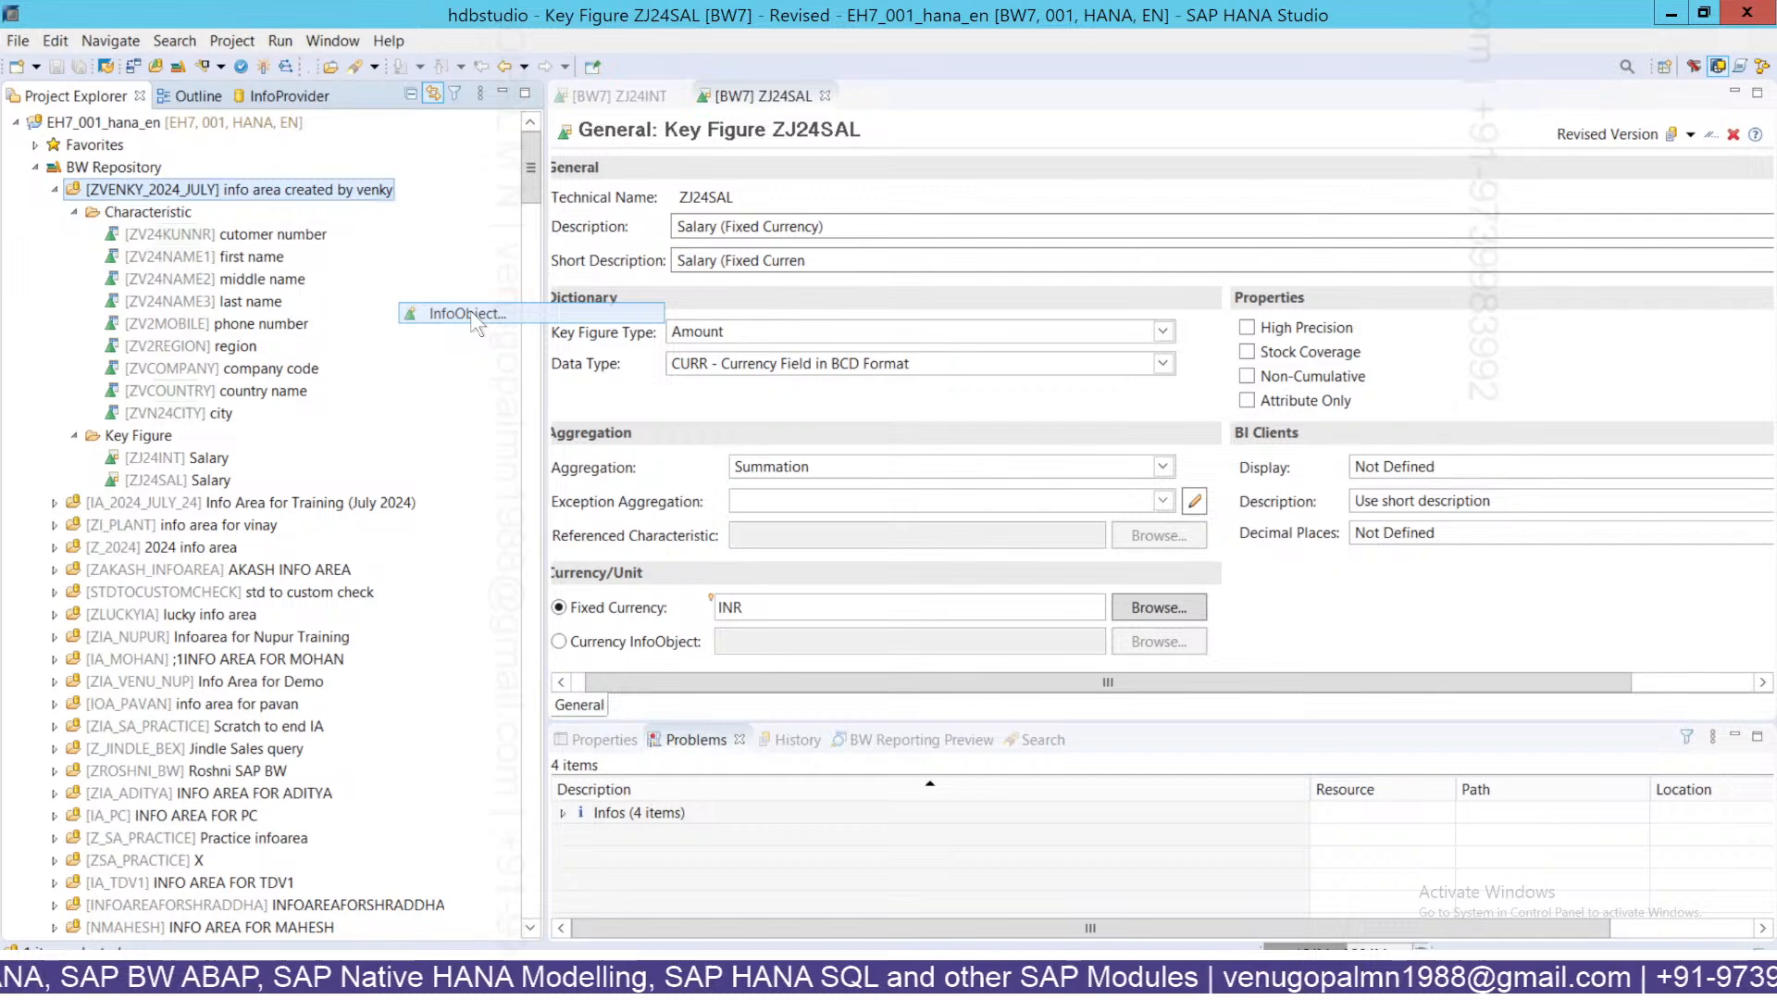
text(ZJ)
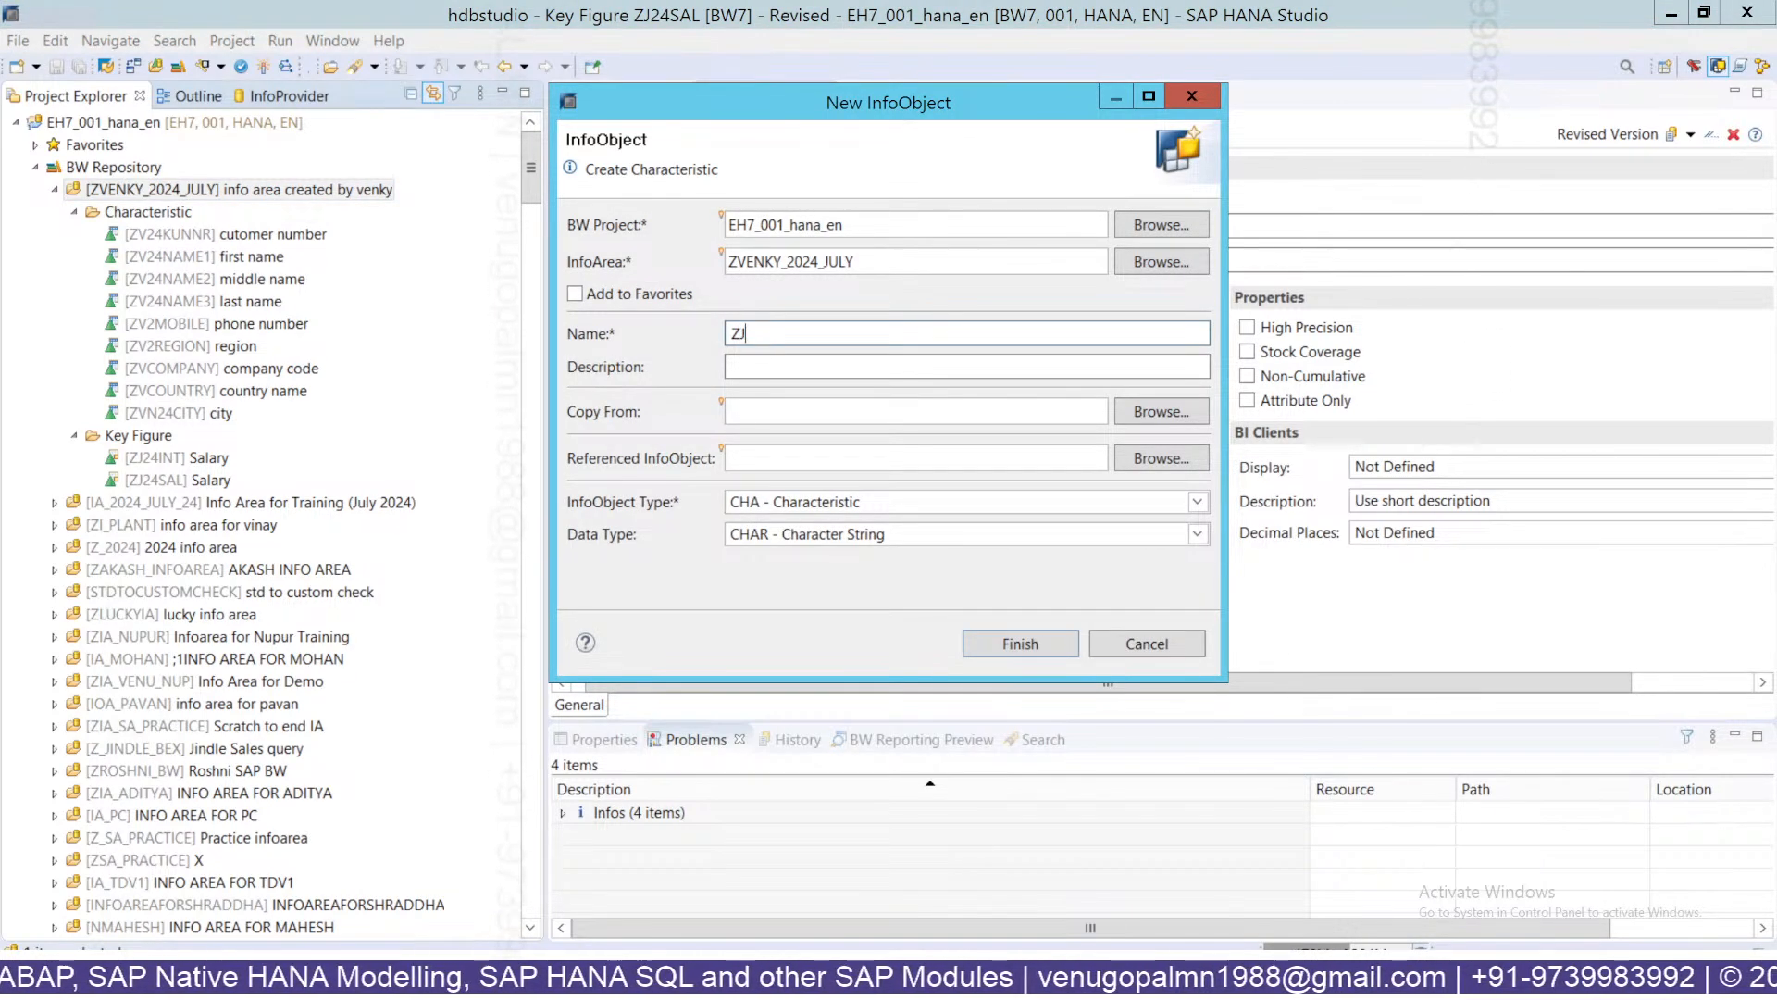
text(24AMT)
key(Tab)
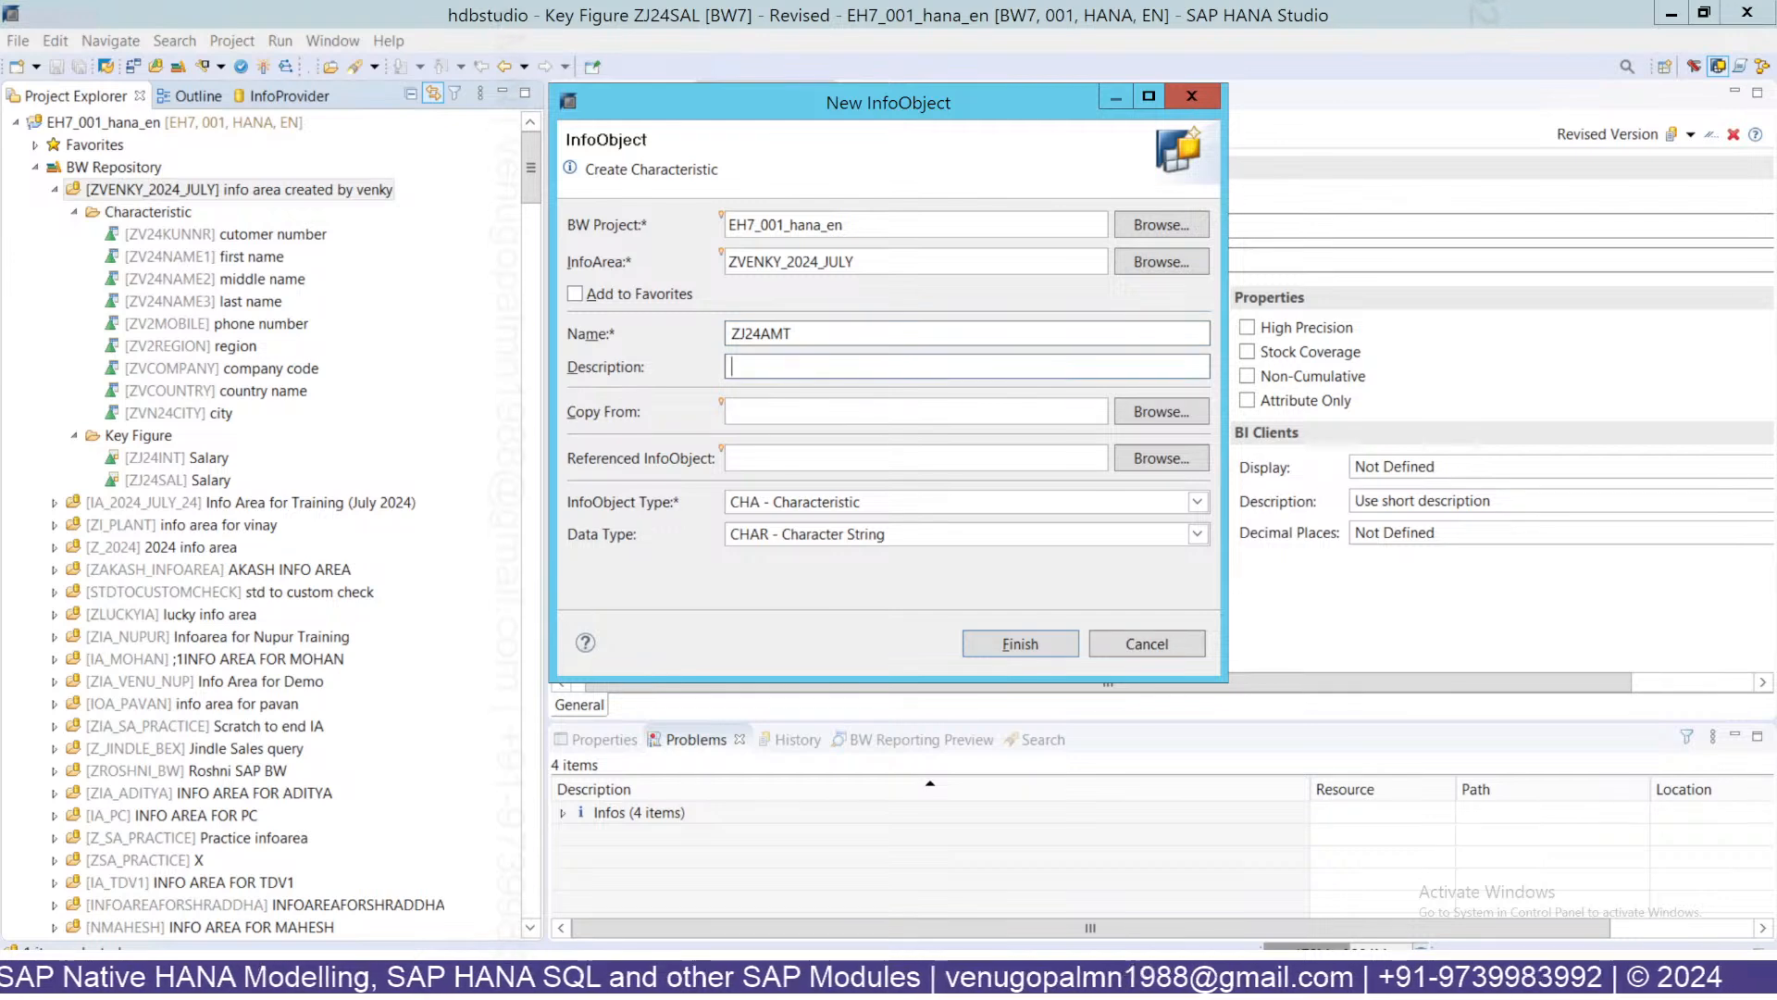
text(Amount ()
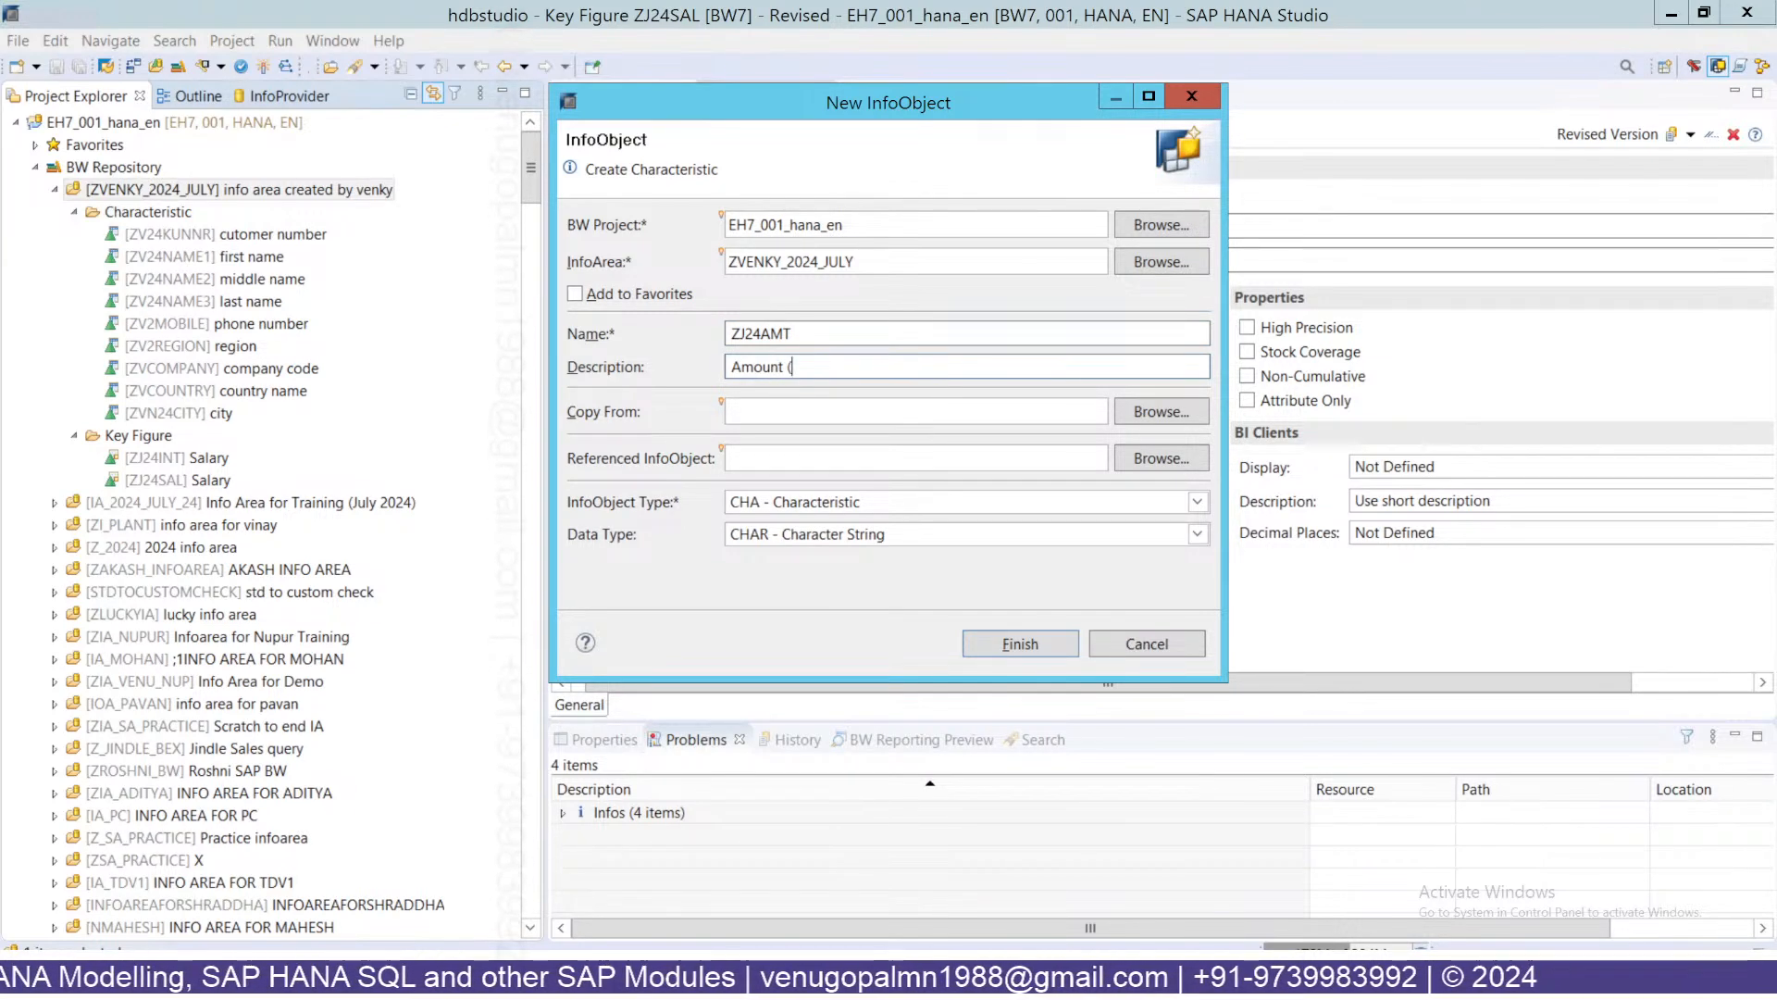
text(all)
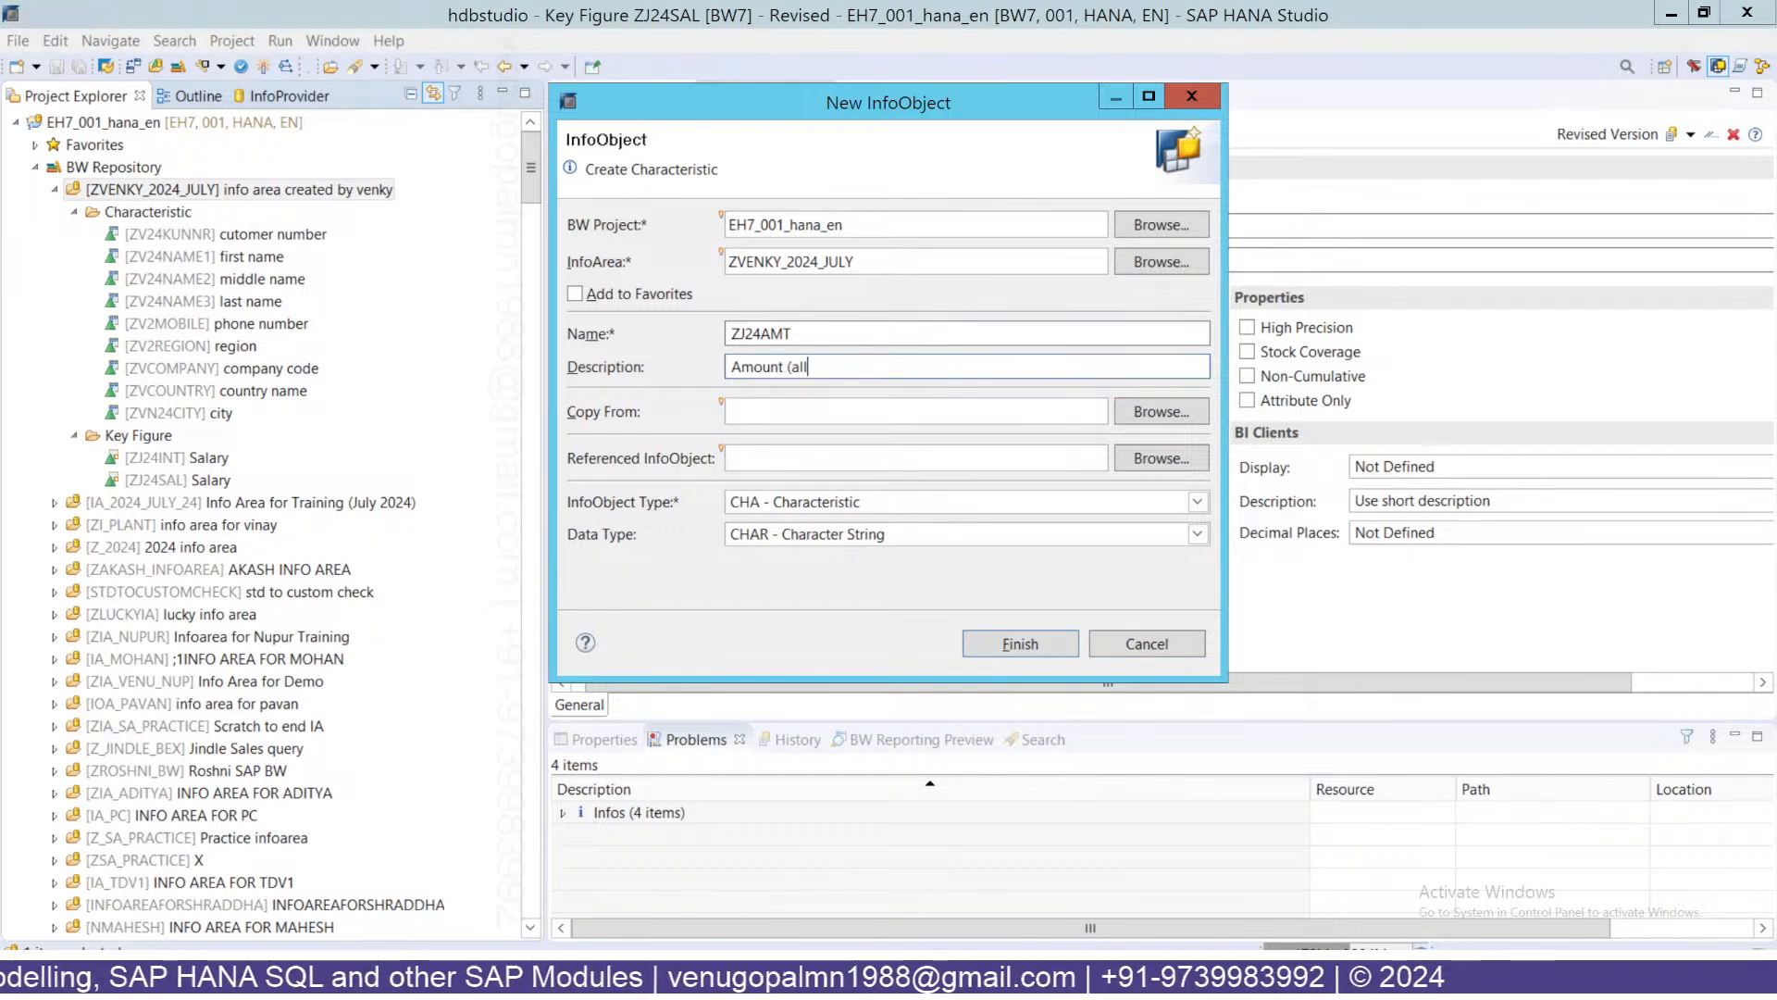
text( curr)
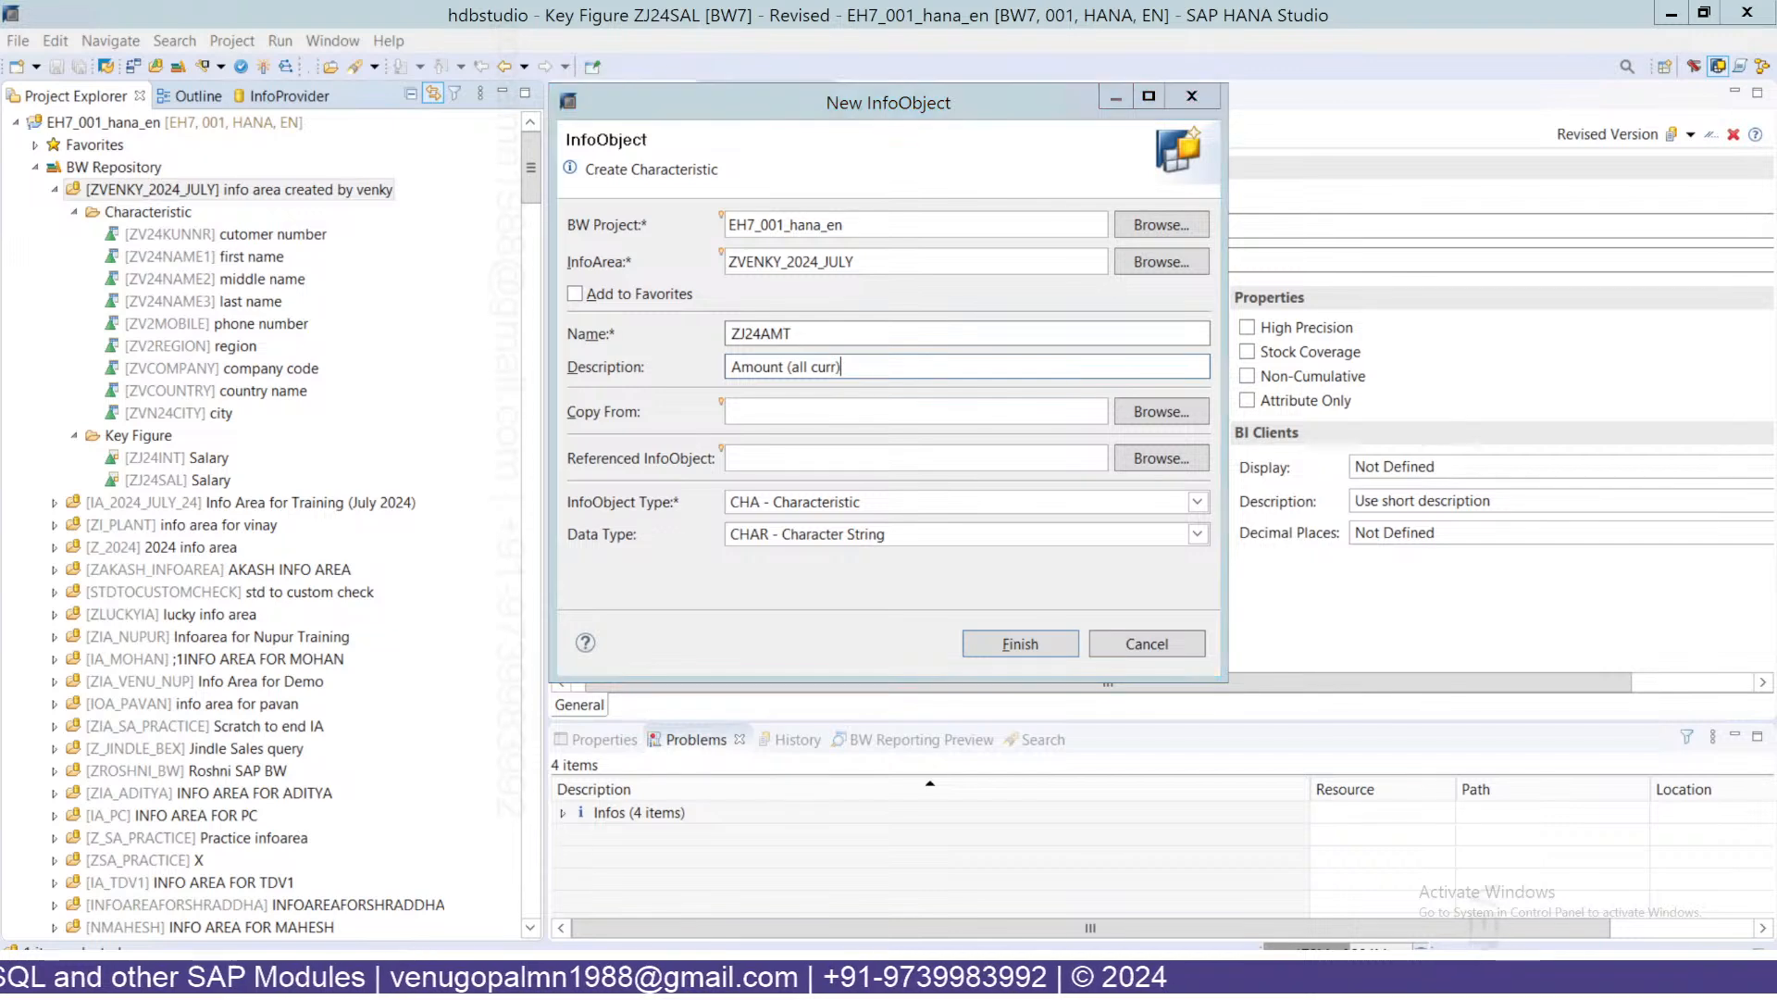
Make ZJ24AMT a key figure with data type CURR and create it.
click(787, 501)
click(790, 546)
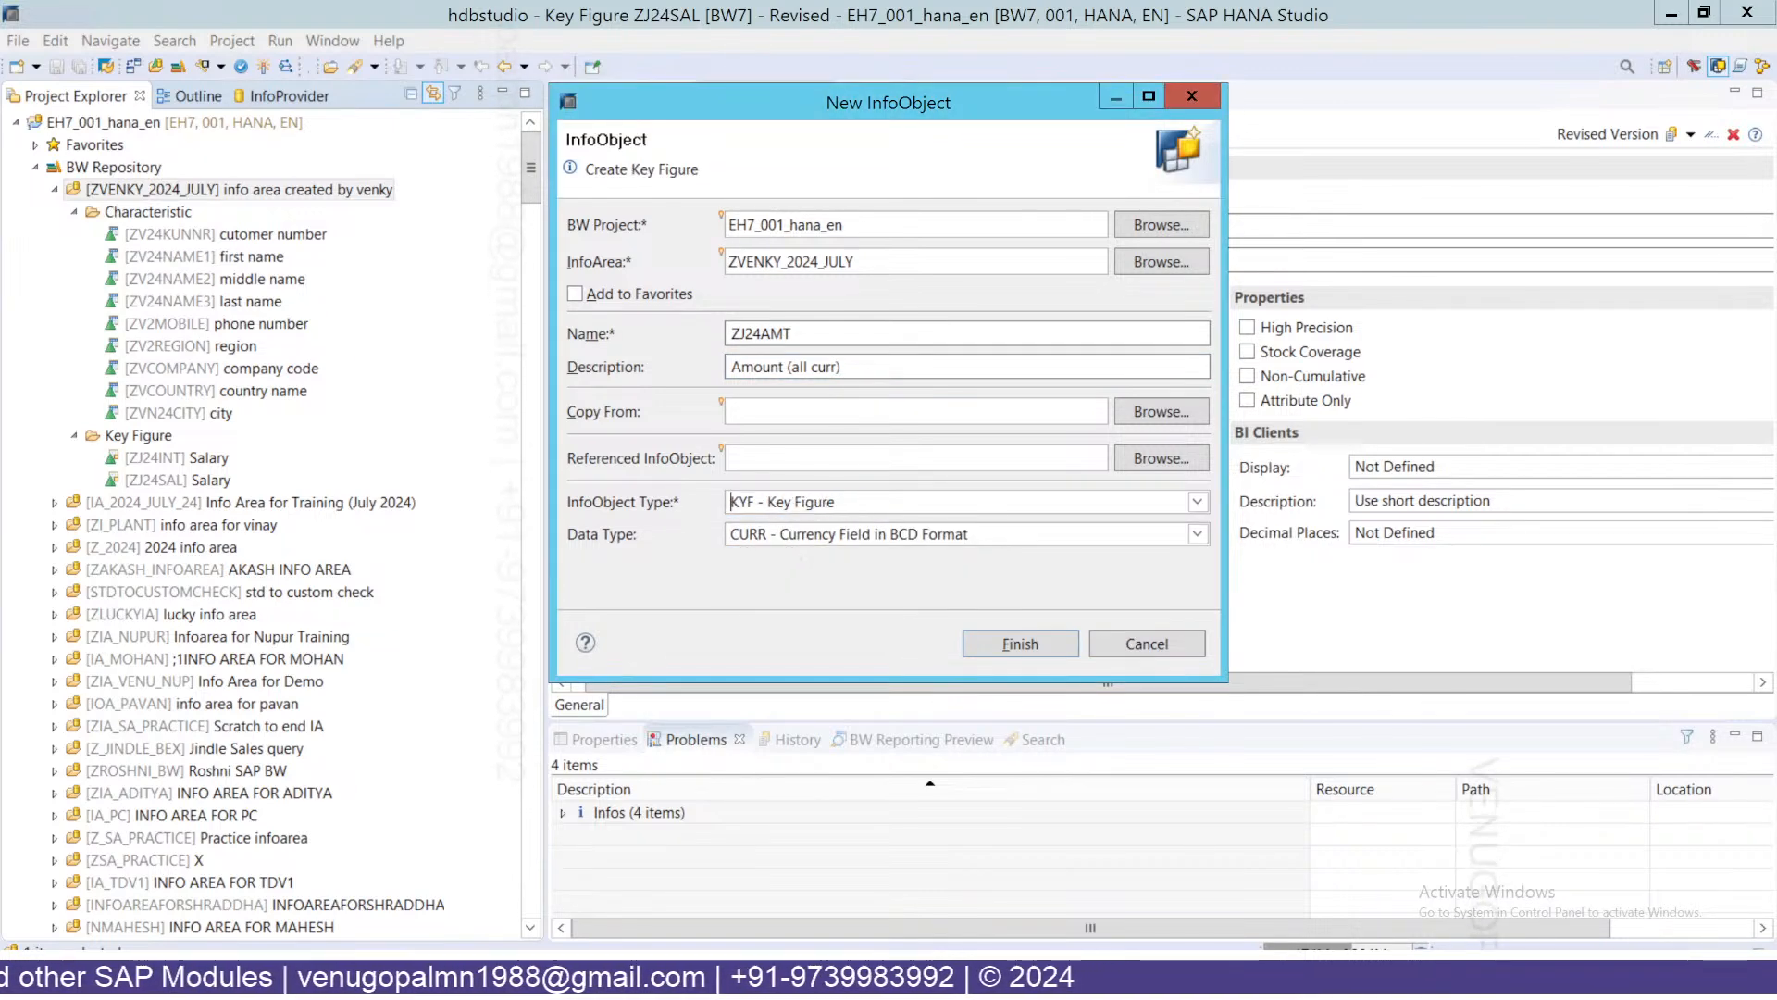
click(792, 535)
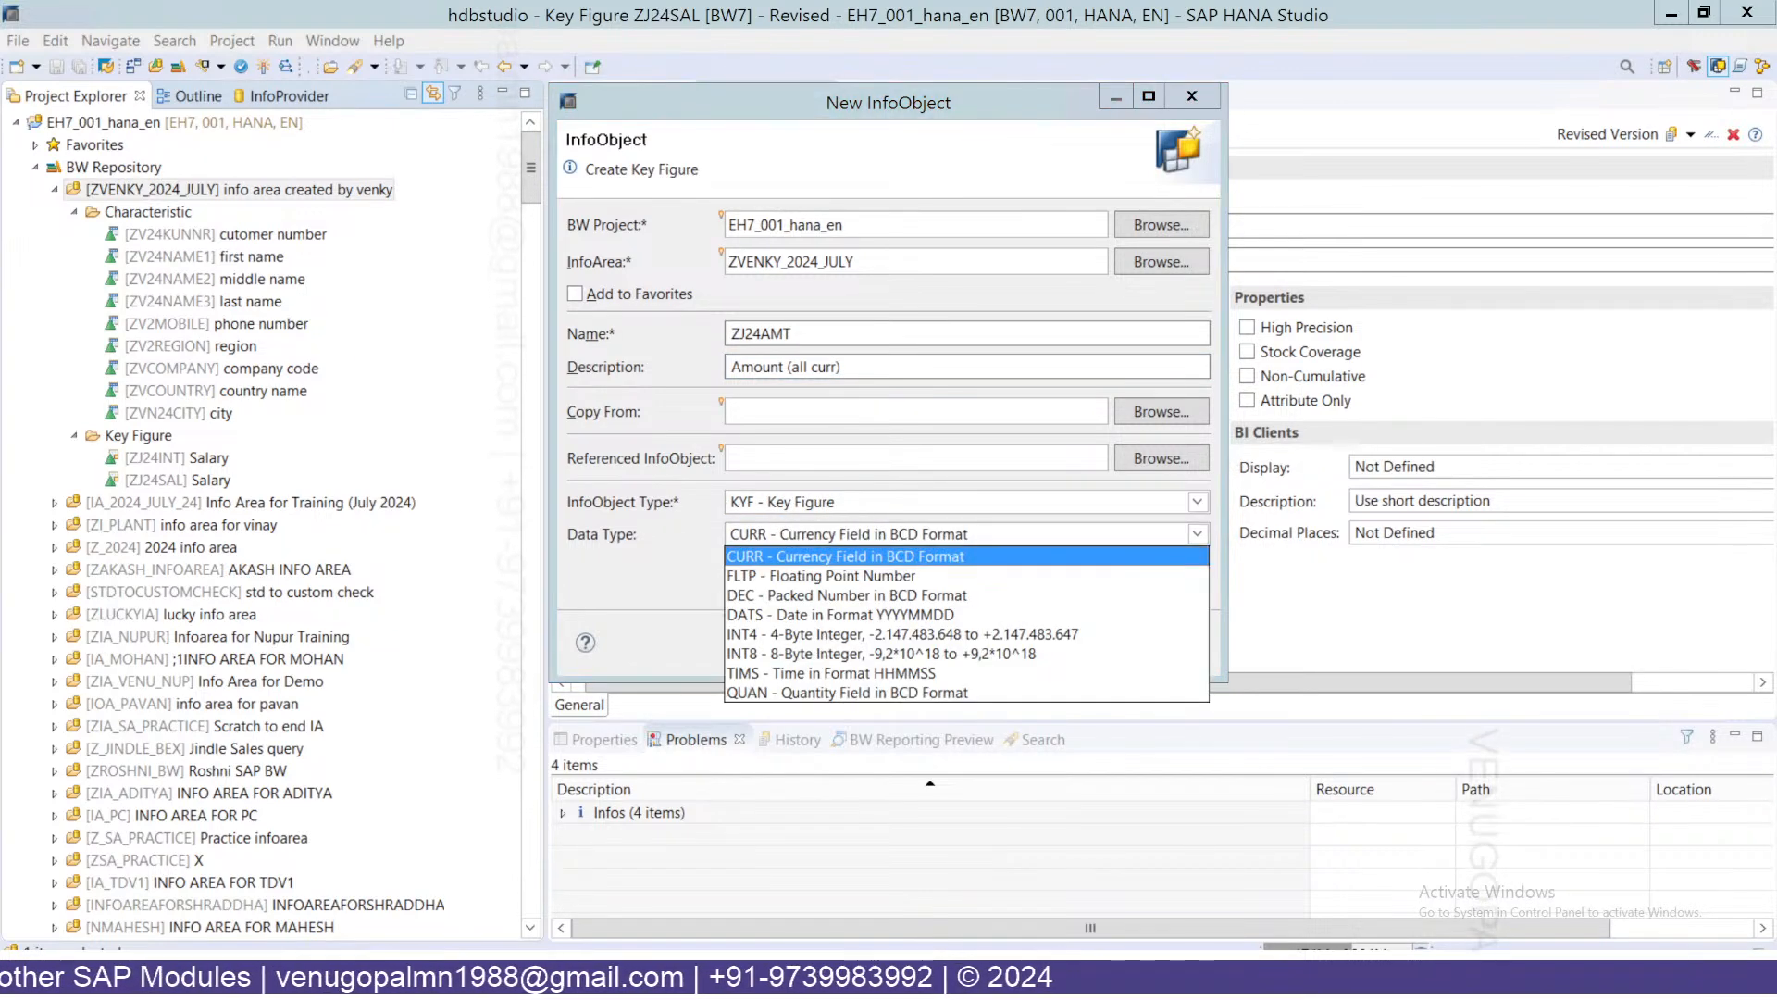
click(770, 555)
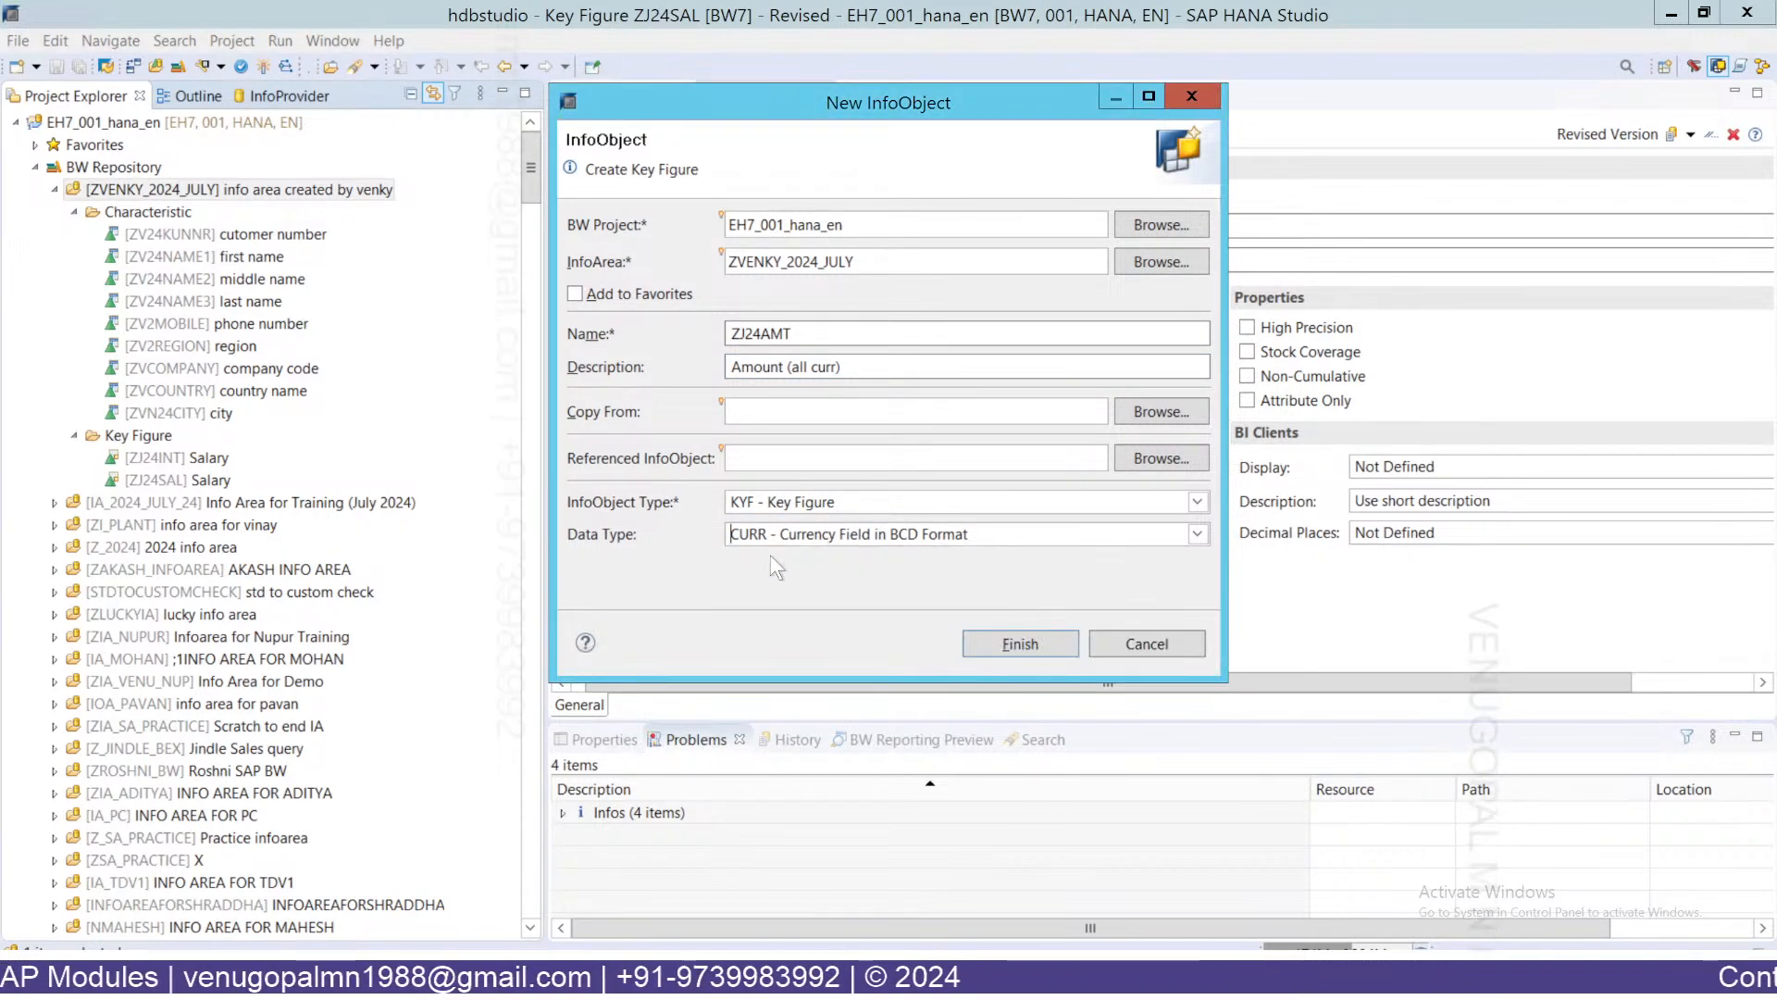
click(1015, 645)
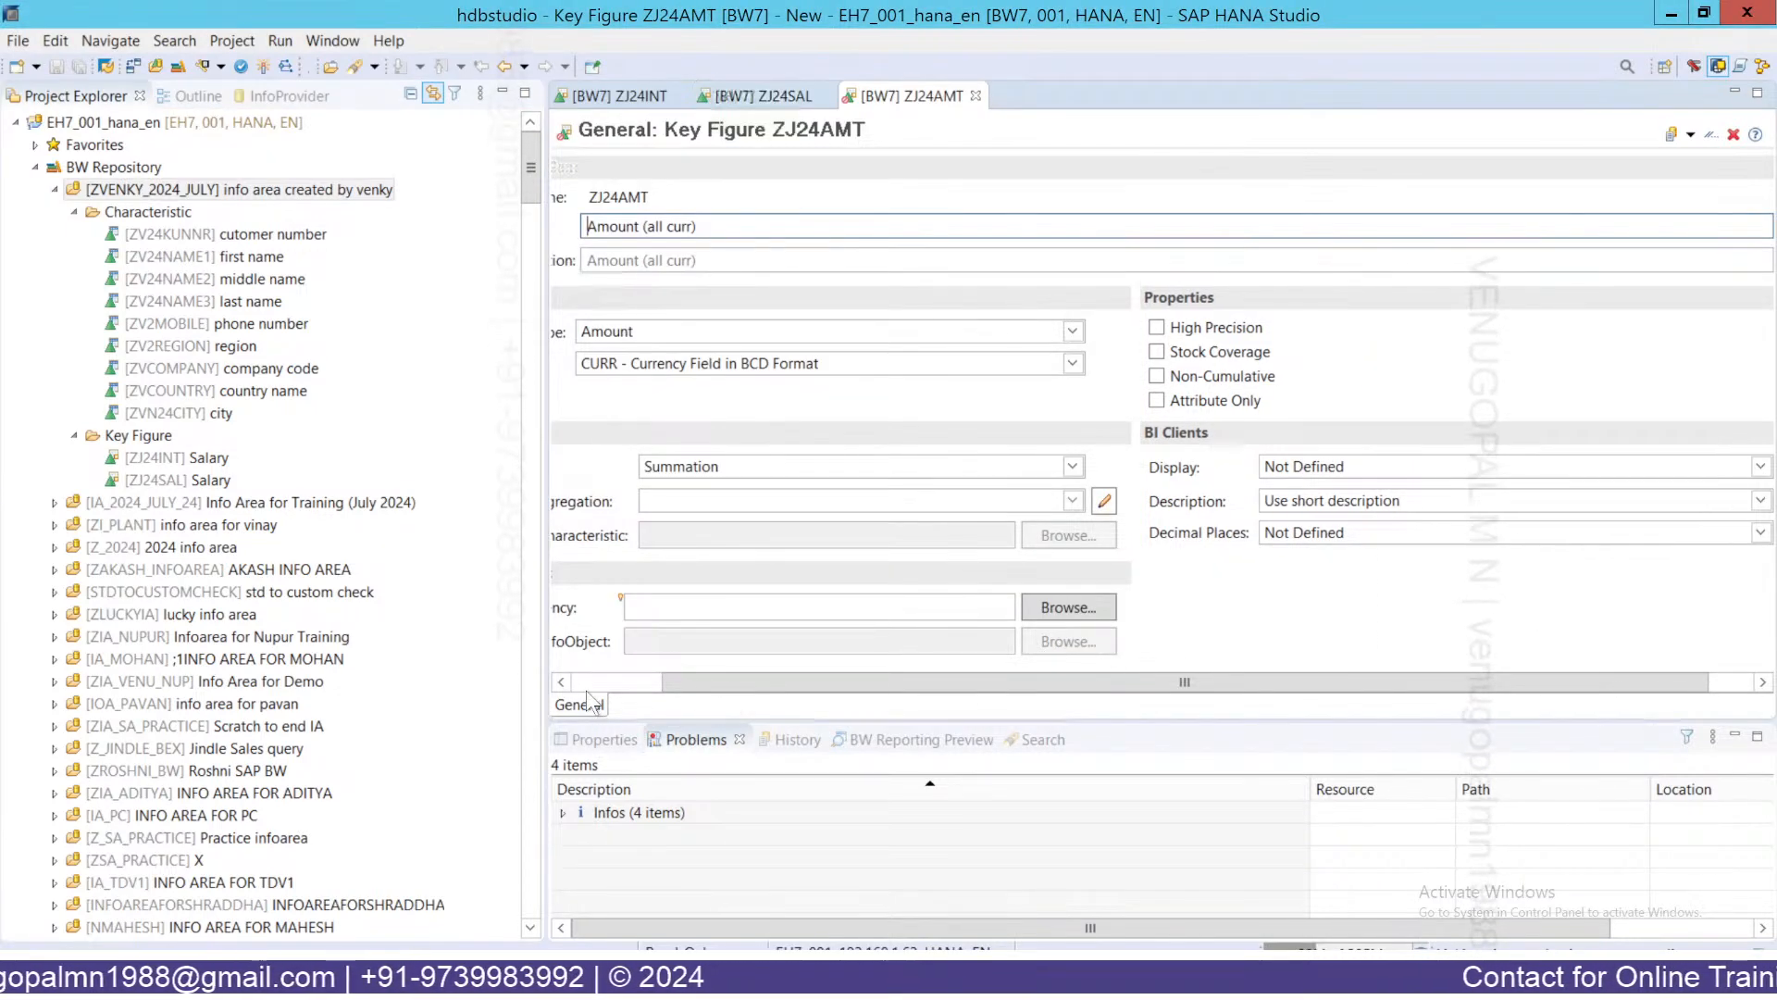
Clear ZJ24AMT's fixed currency and switch it to take its currency from an InfoObject.
click(594, 681)
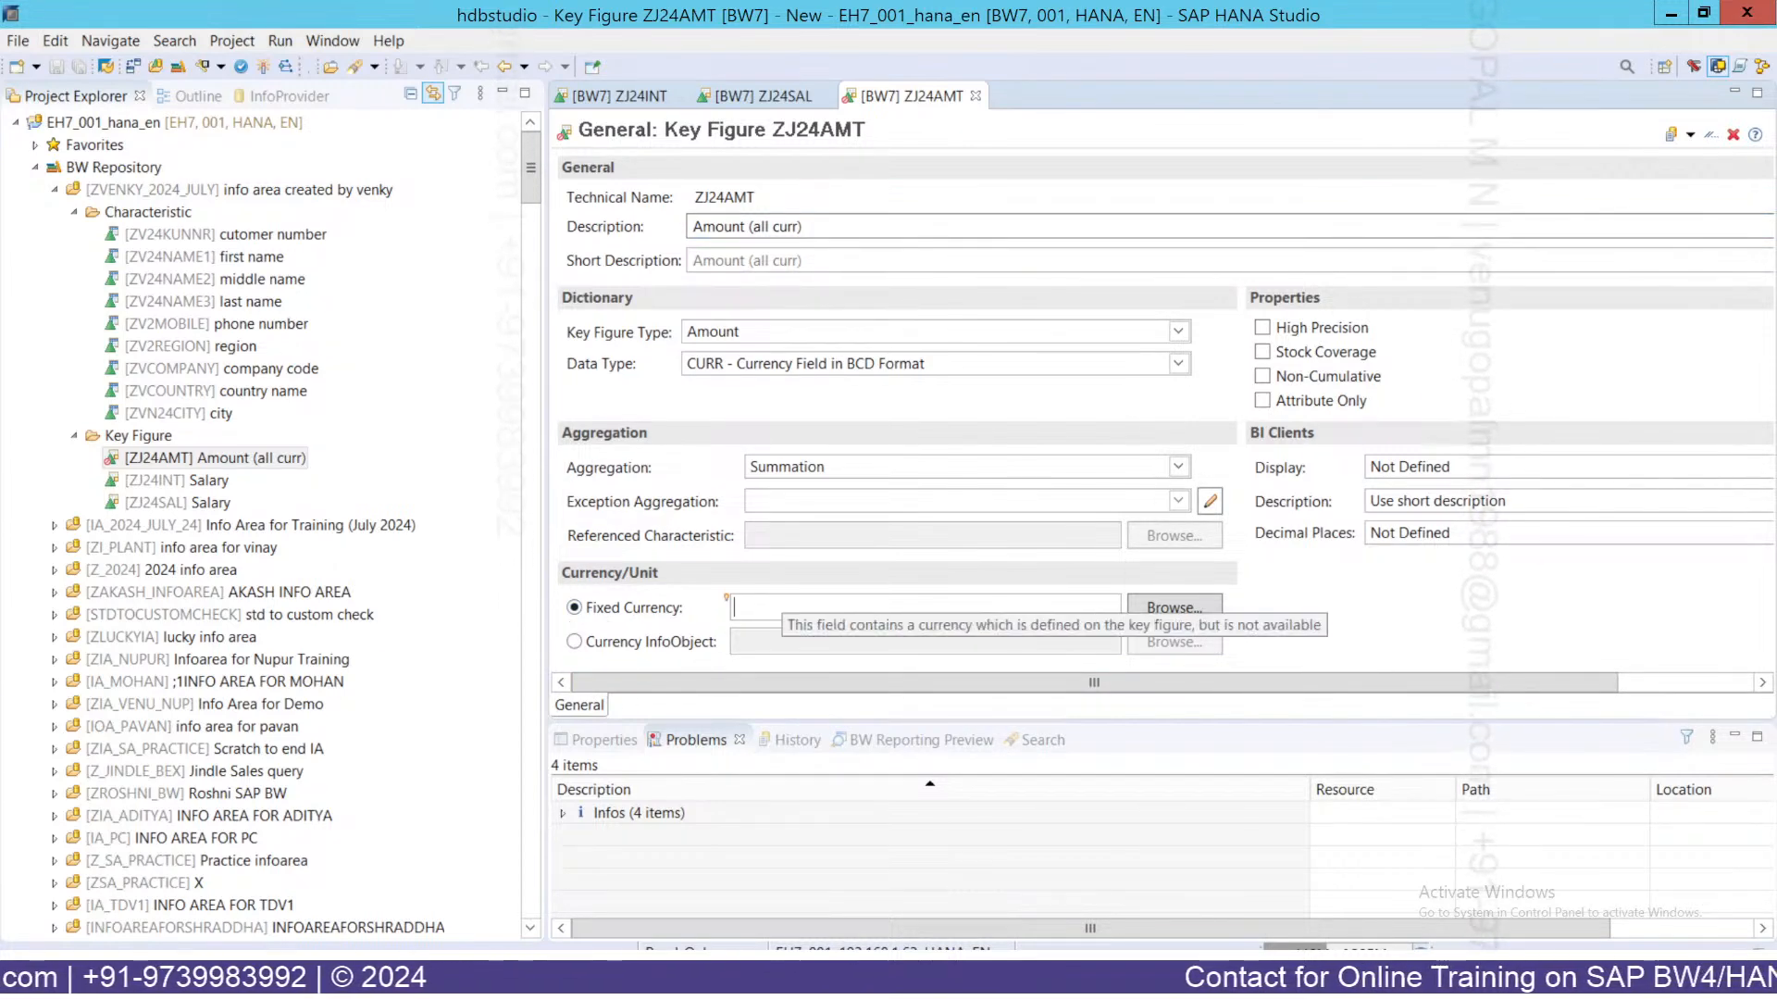
text(INR)
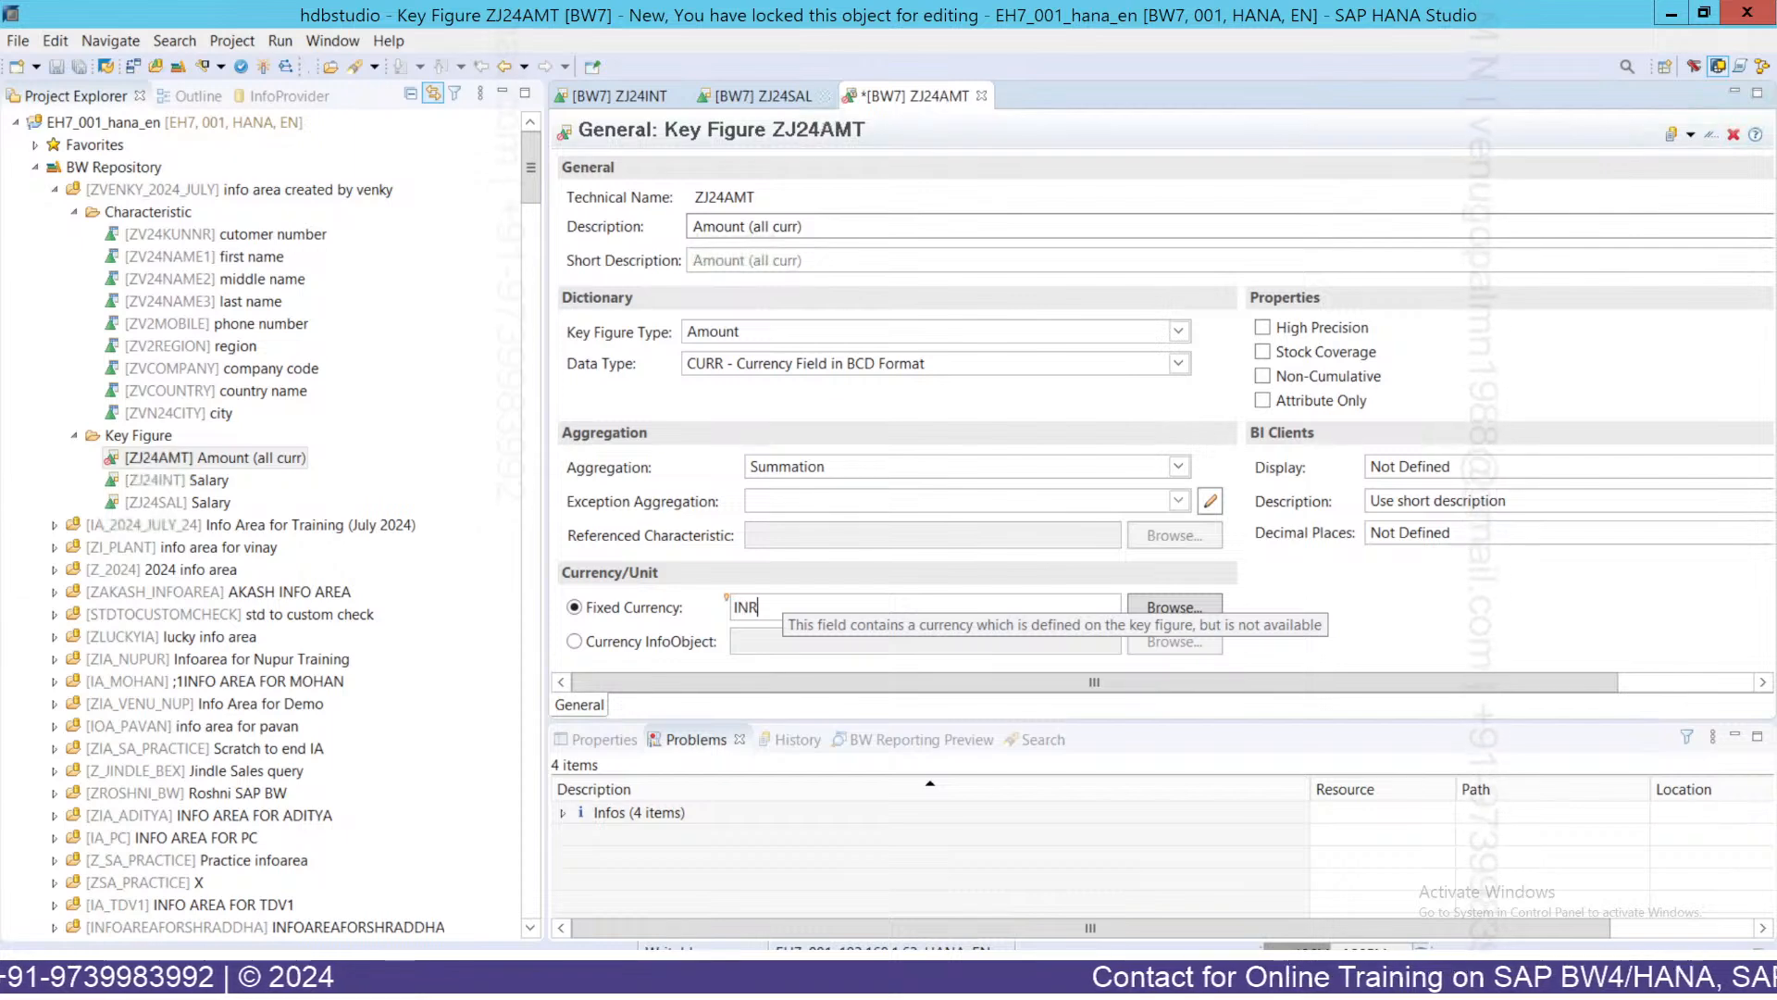
key(BackSpace)
key(BackSpace)
key(BackSpace)
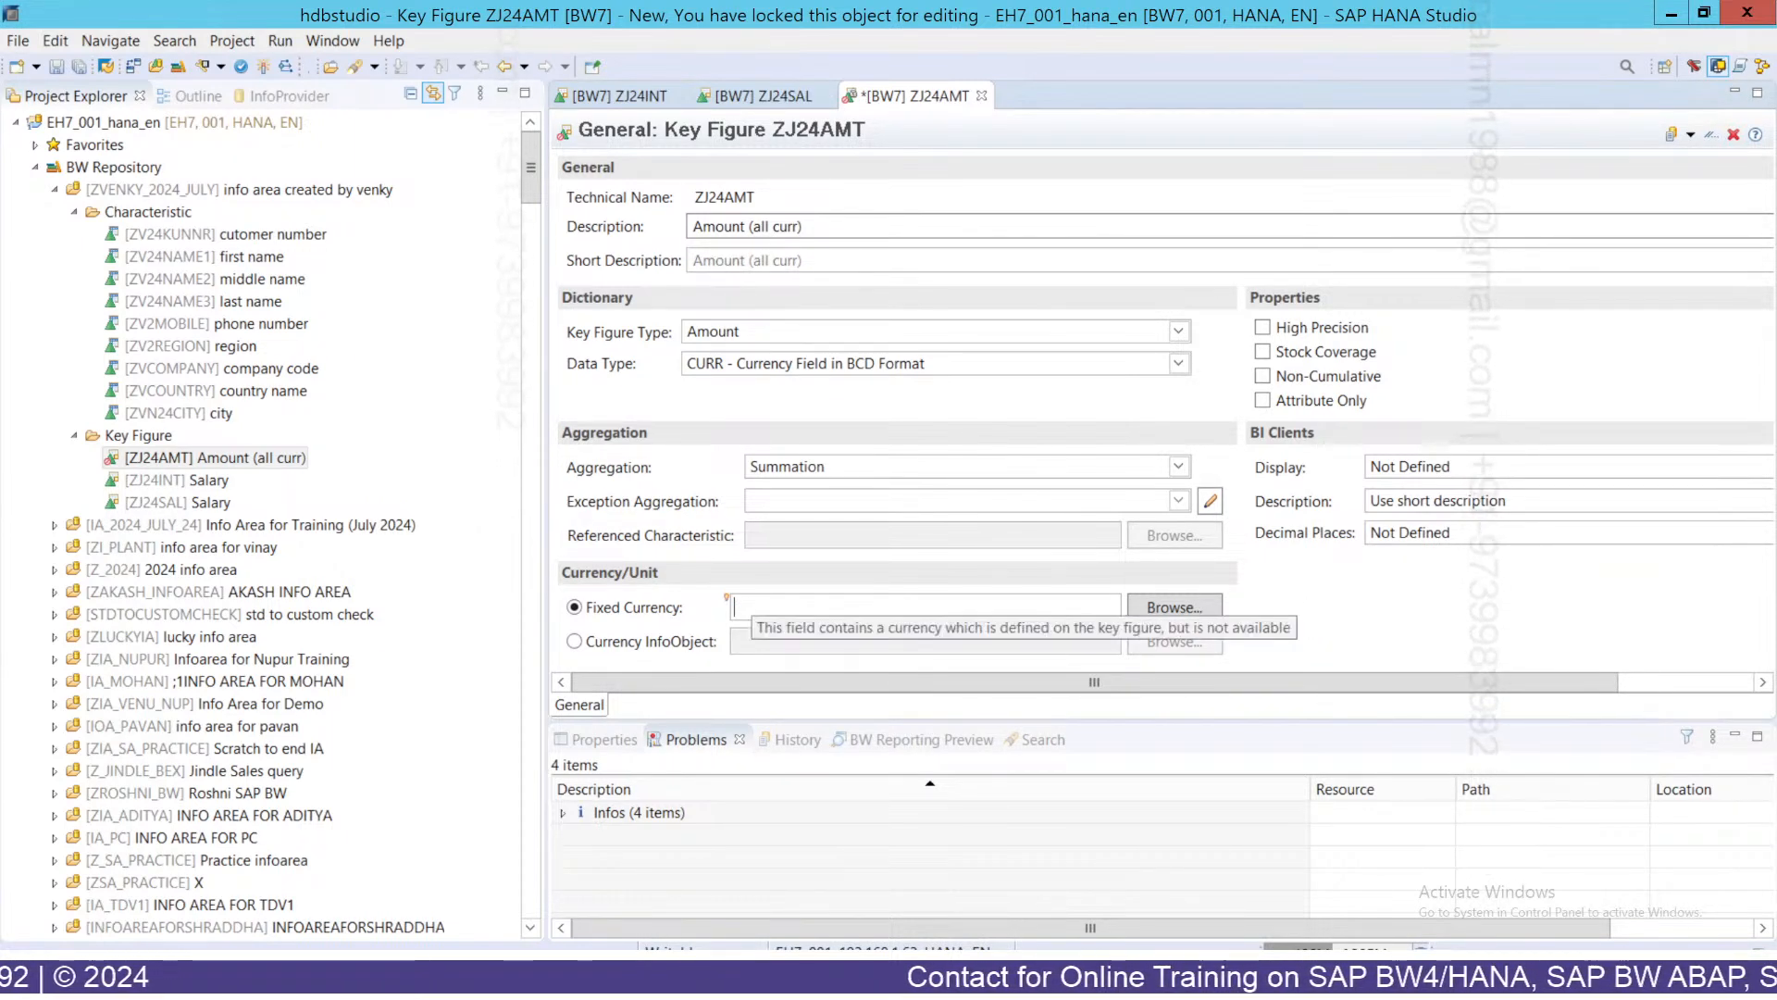
click(602, 644)
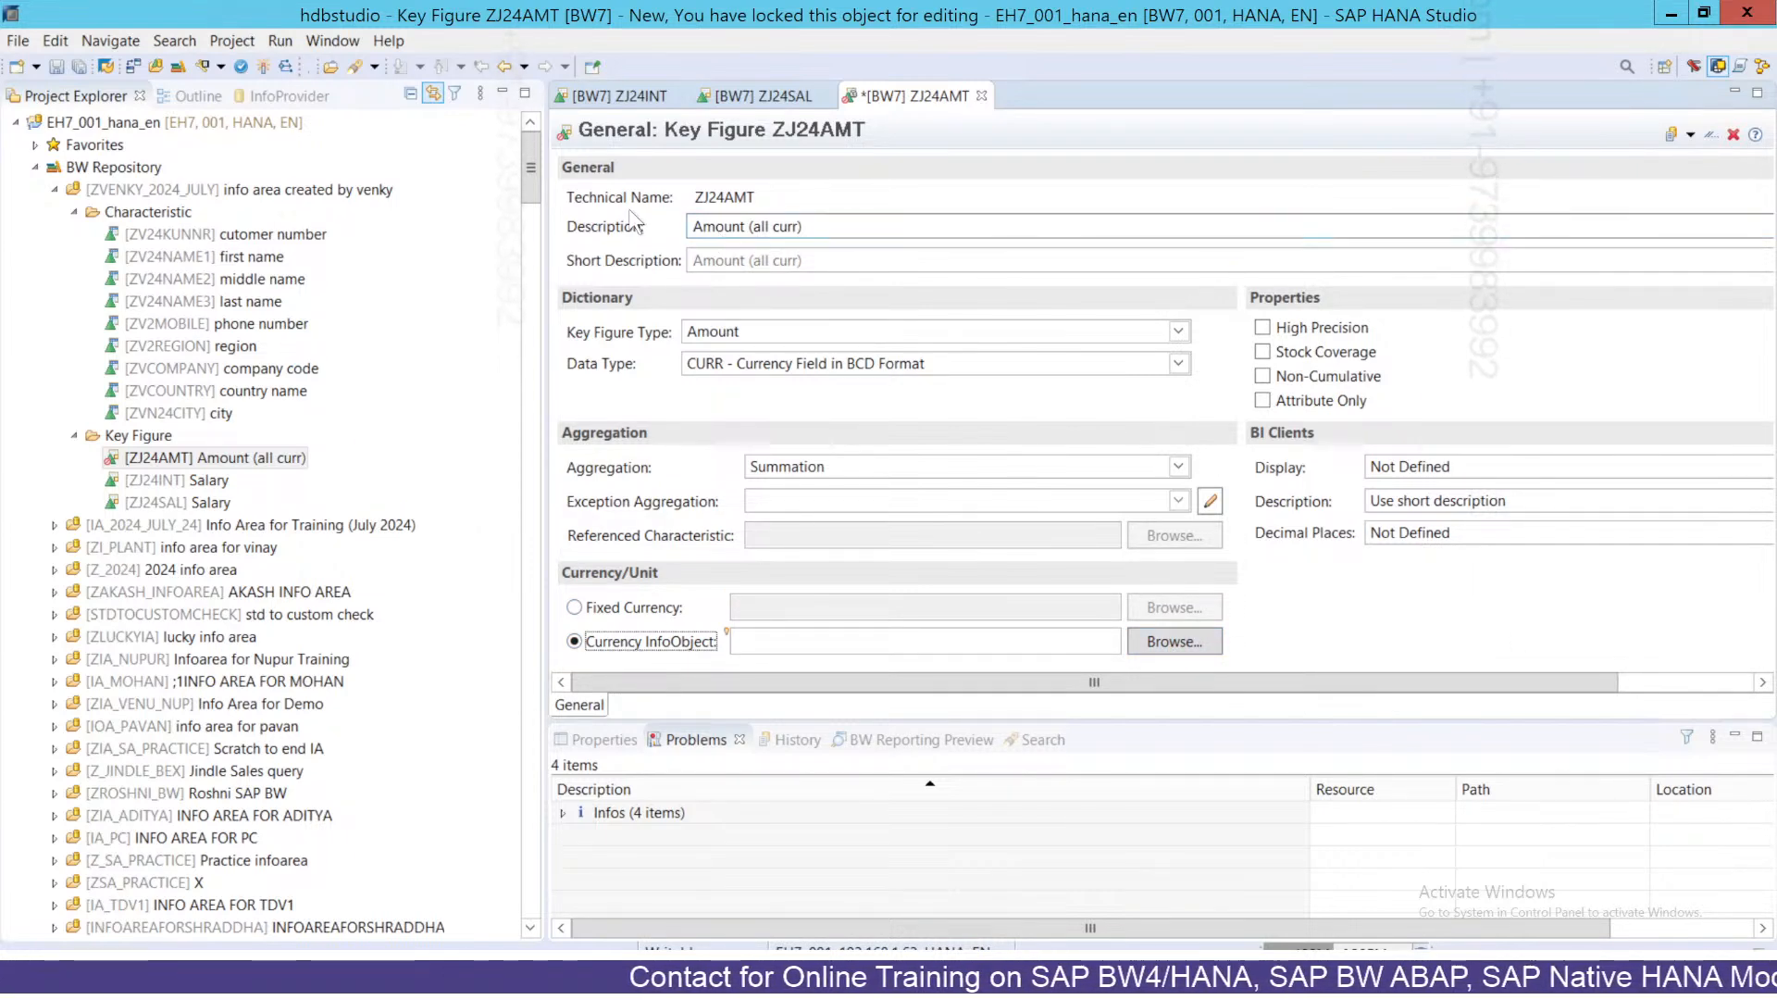
double_click(725, 197)
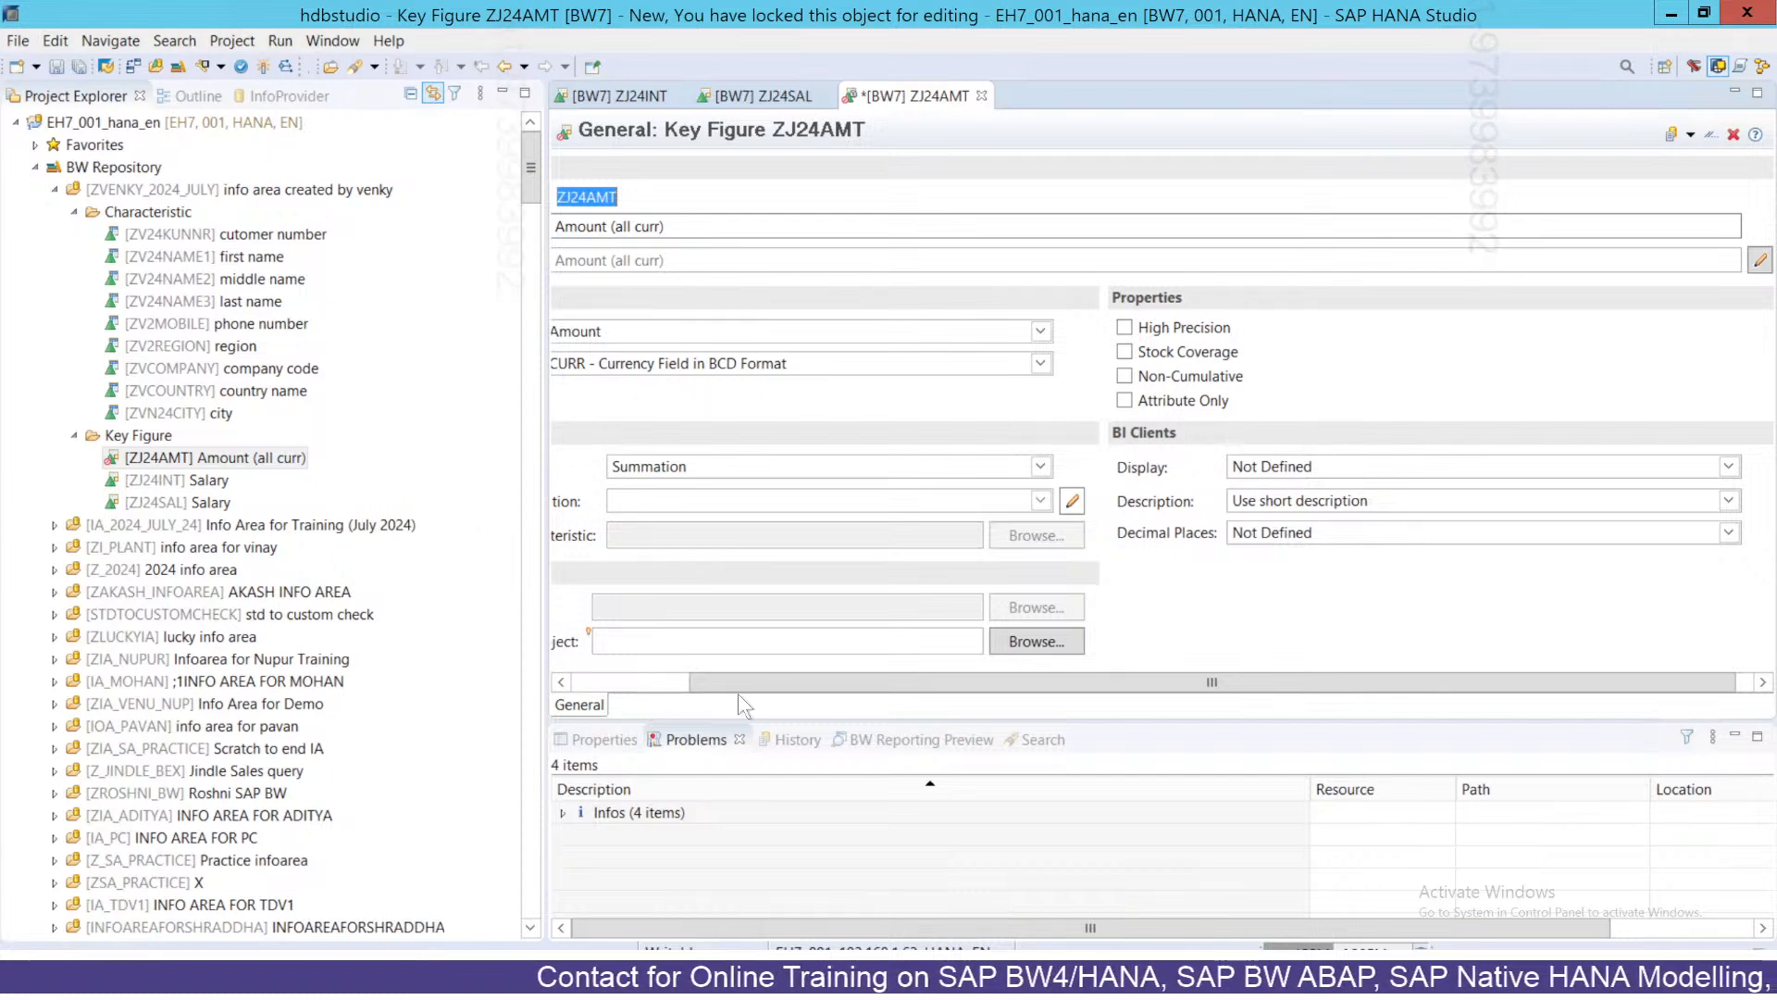
click(575, 685)
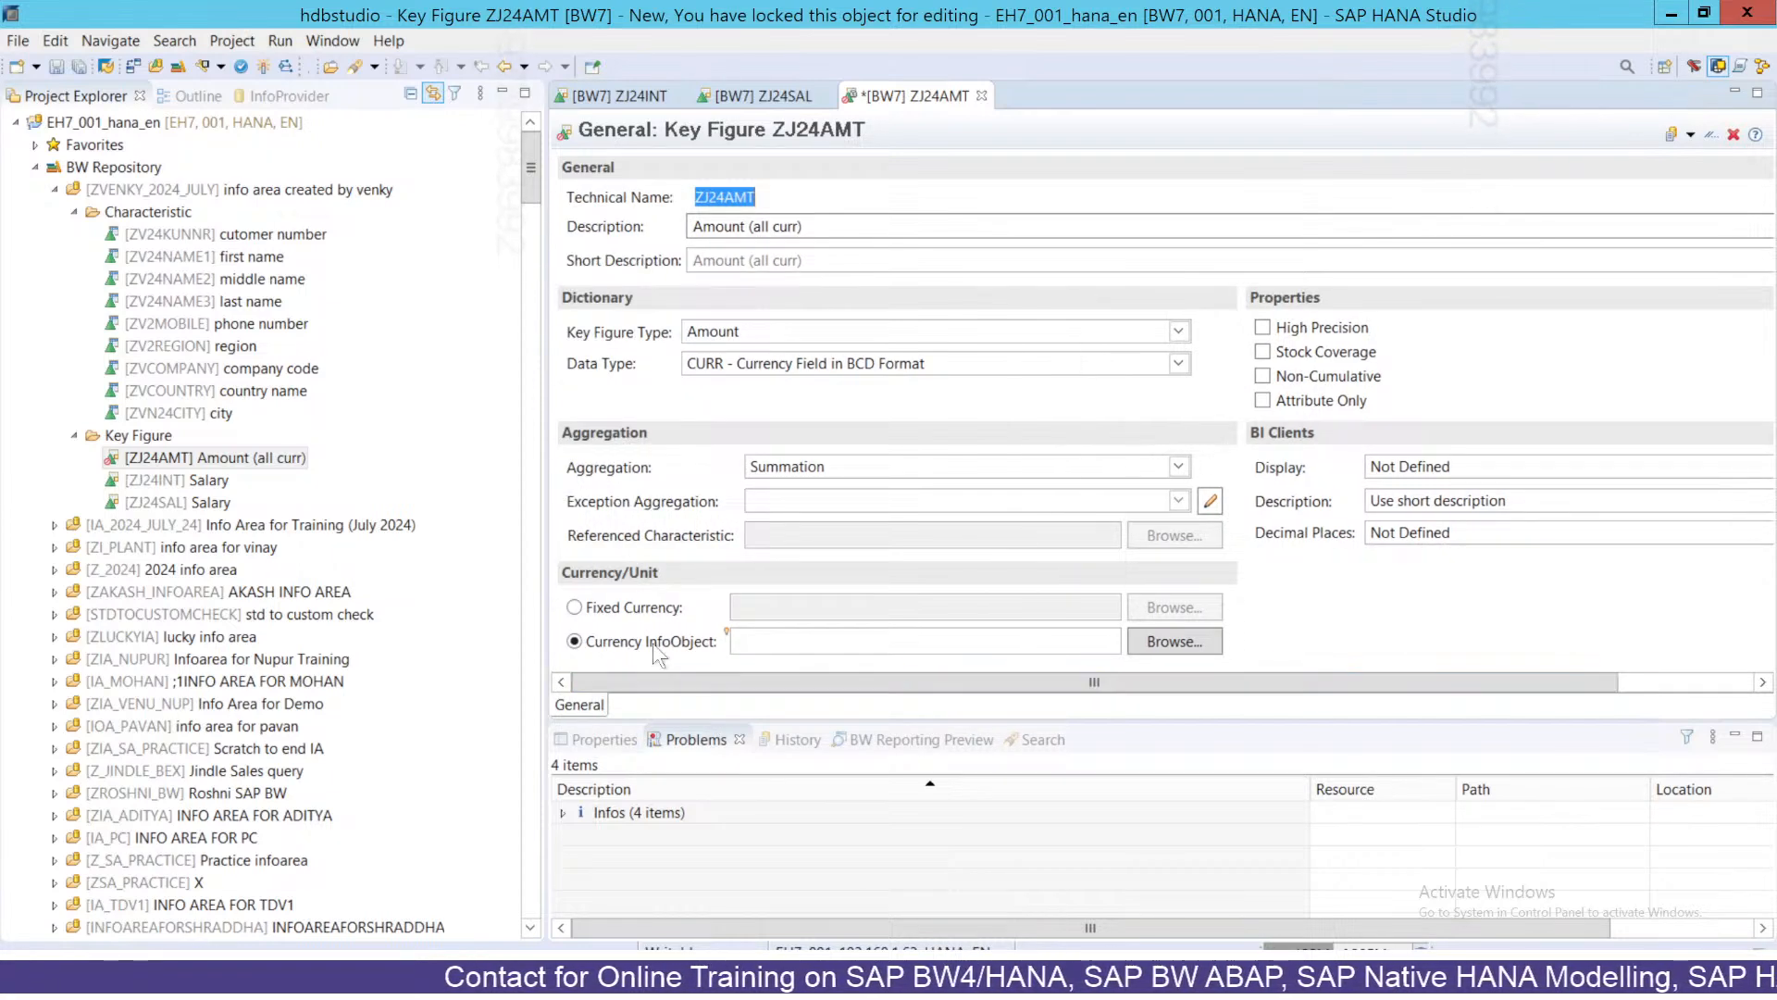
click(736, 641)
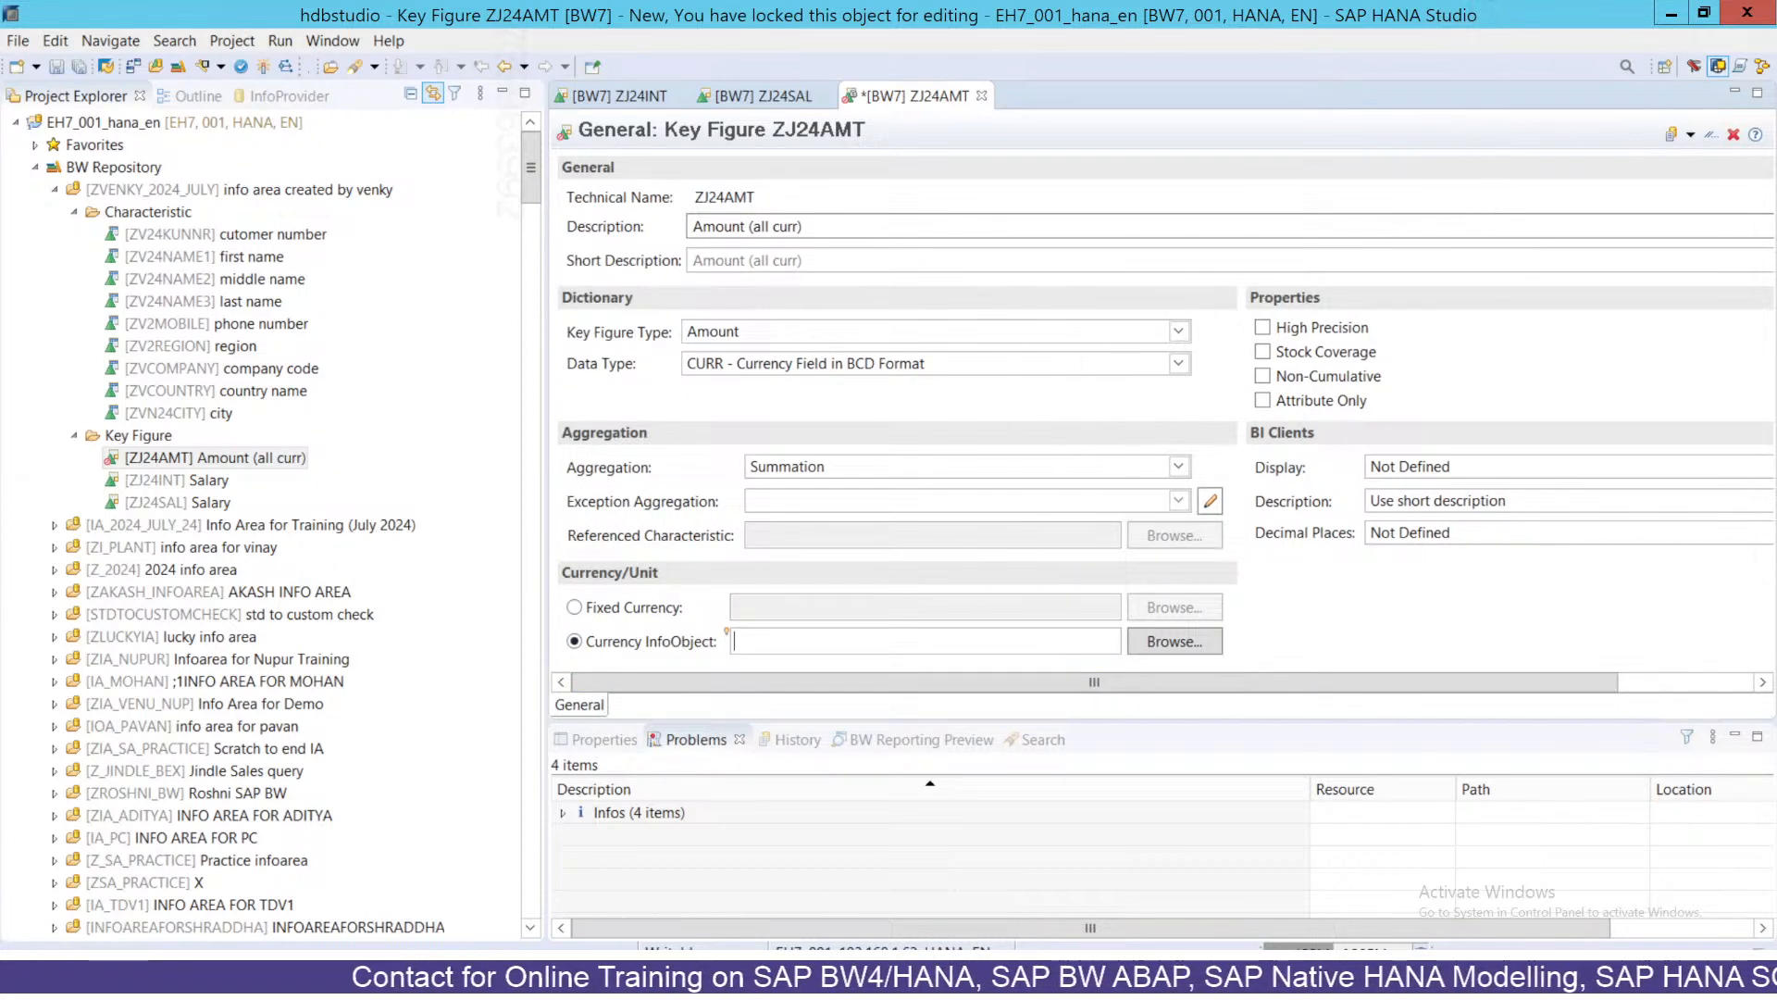
Set 0CURRENCY as ZJ24AMT's currency InfoObject and activate the key figure.
click(1194, 644)
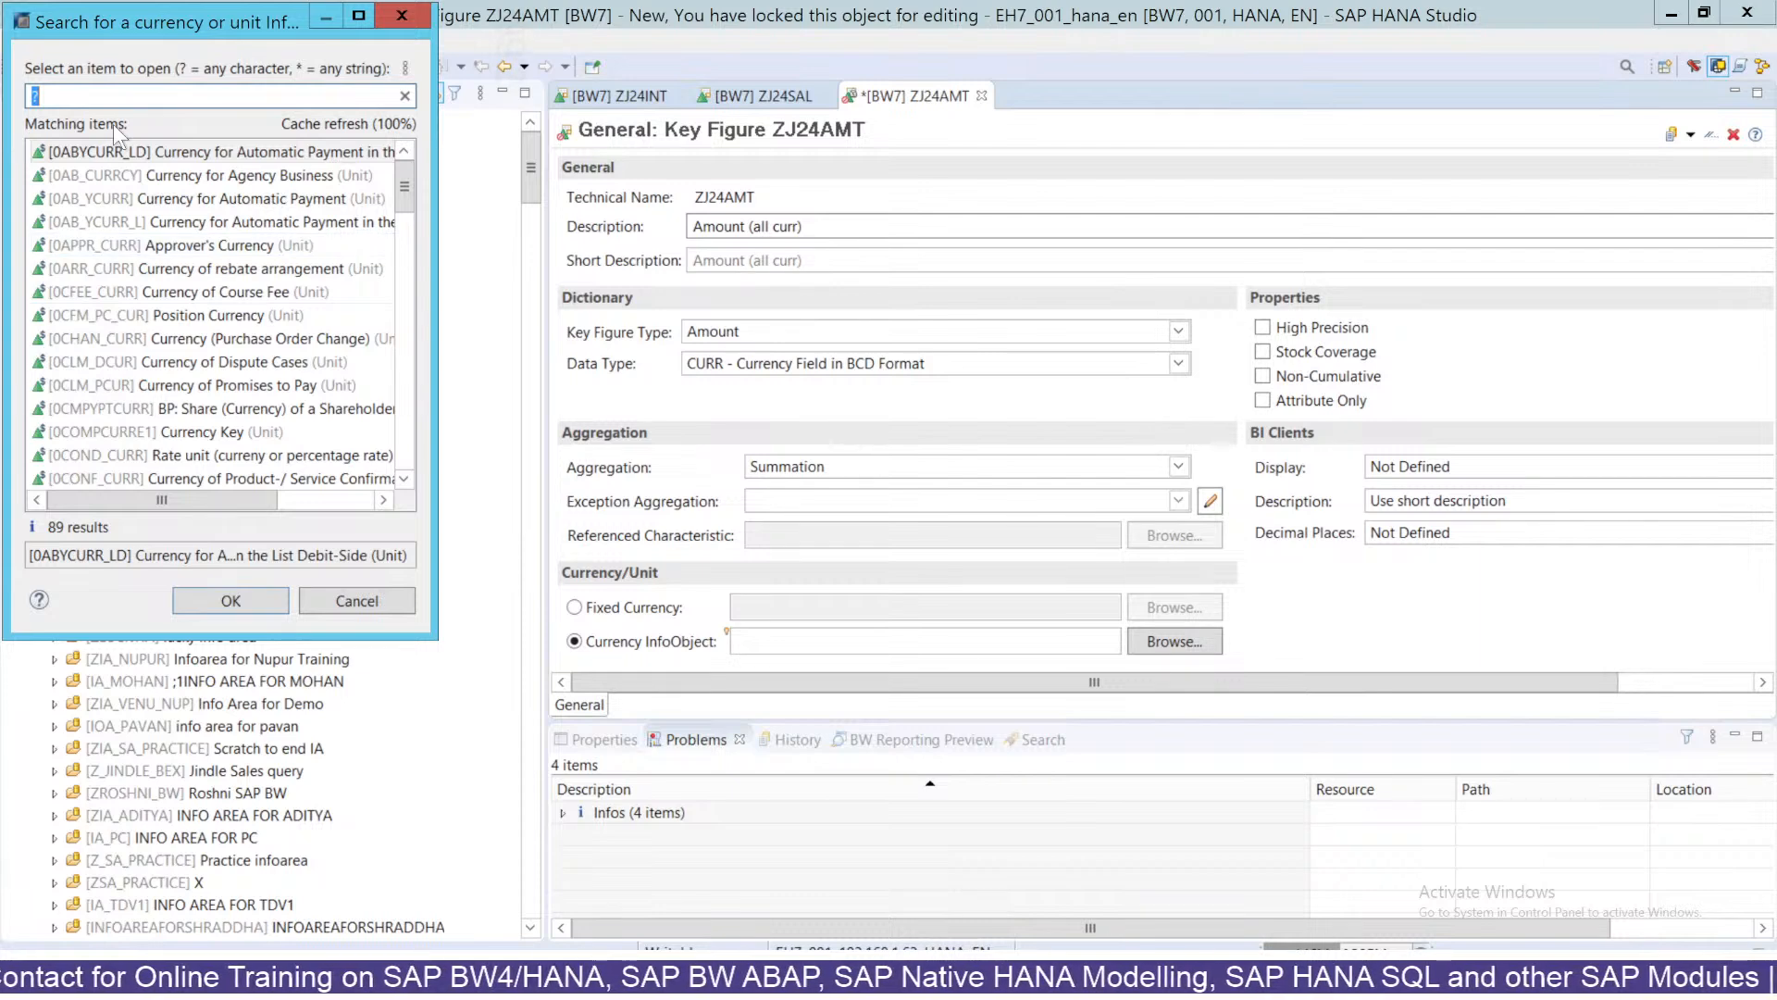
text(0currency)
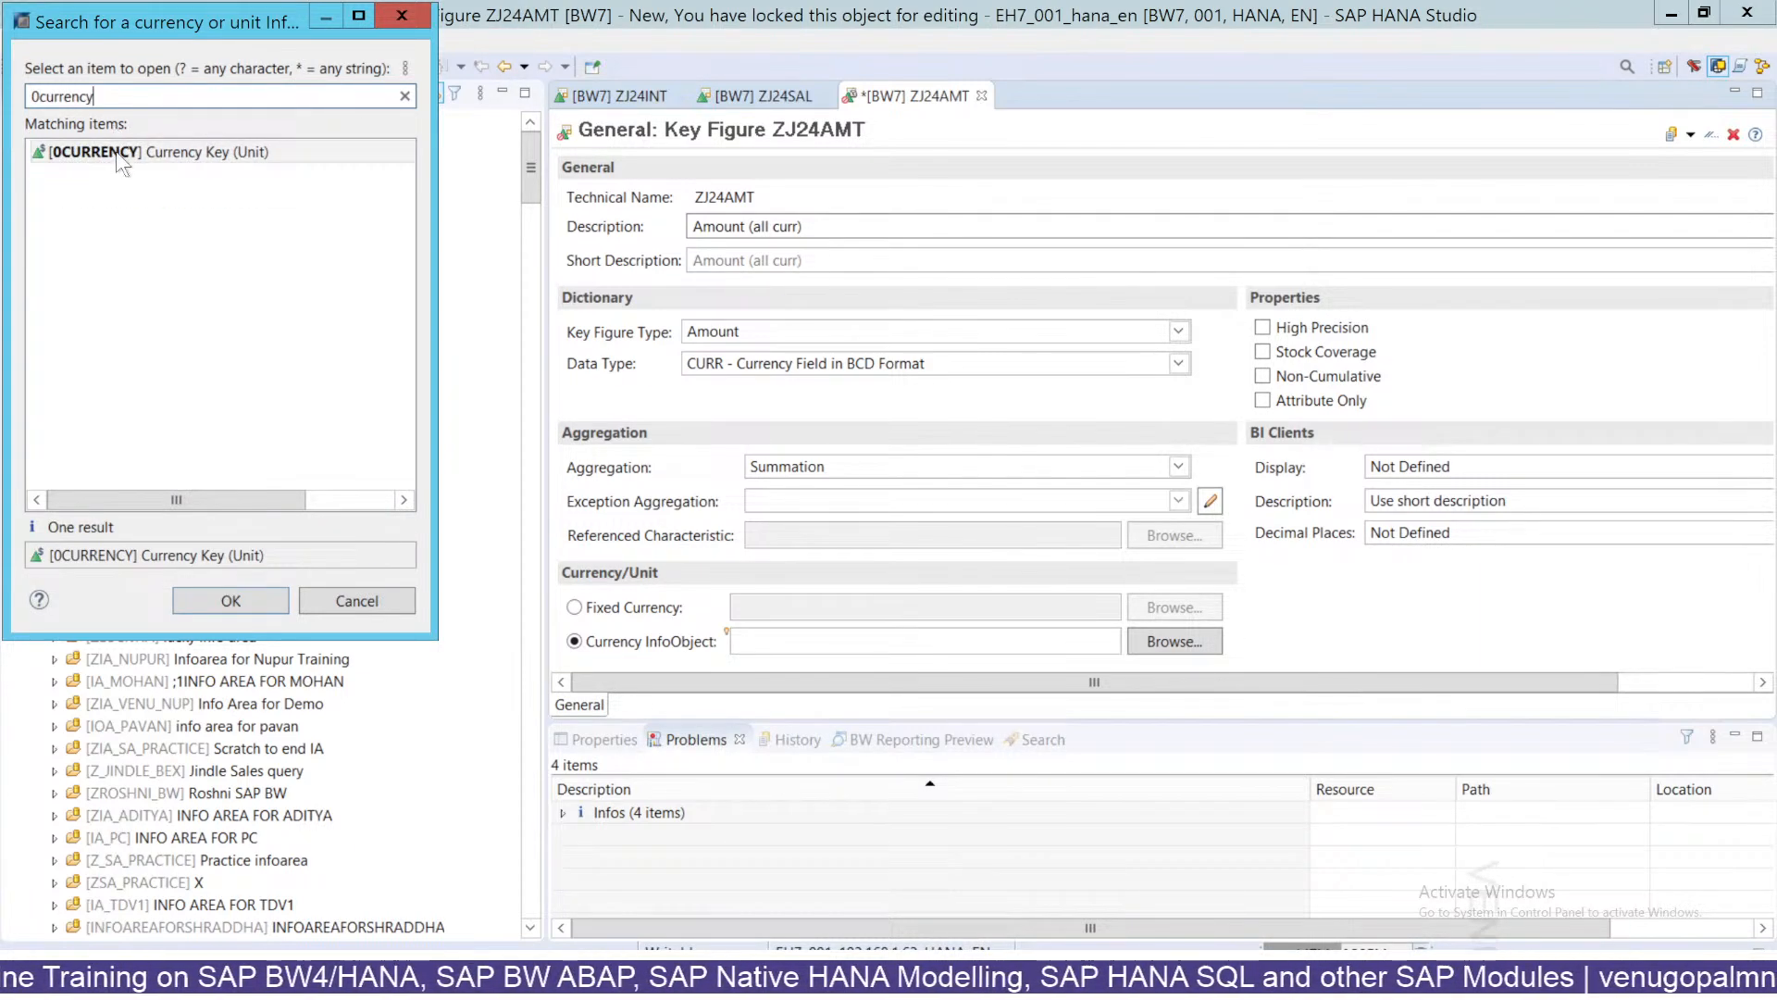
double_click(115, 152)
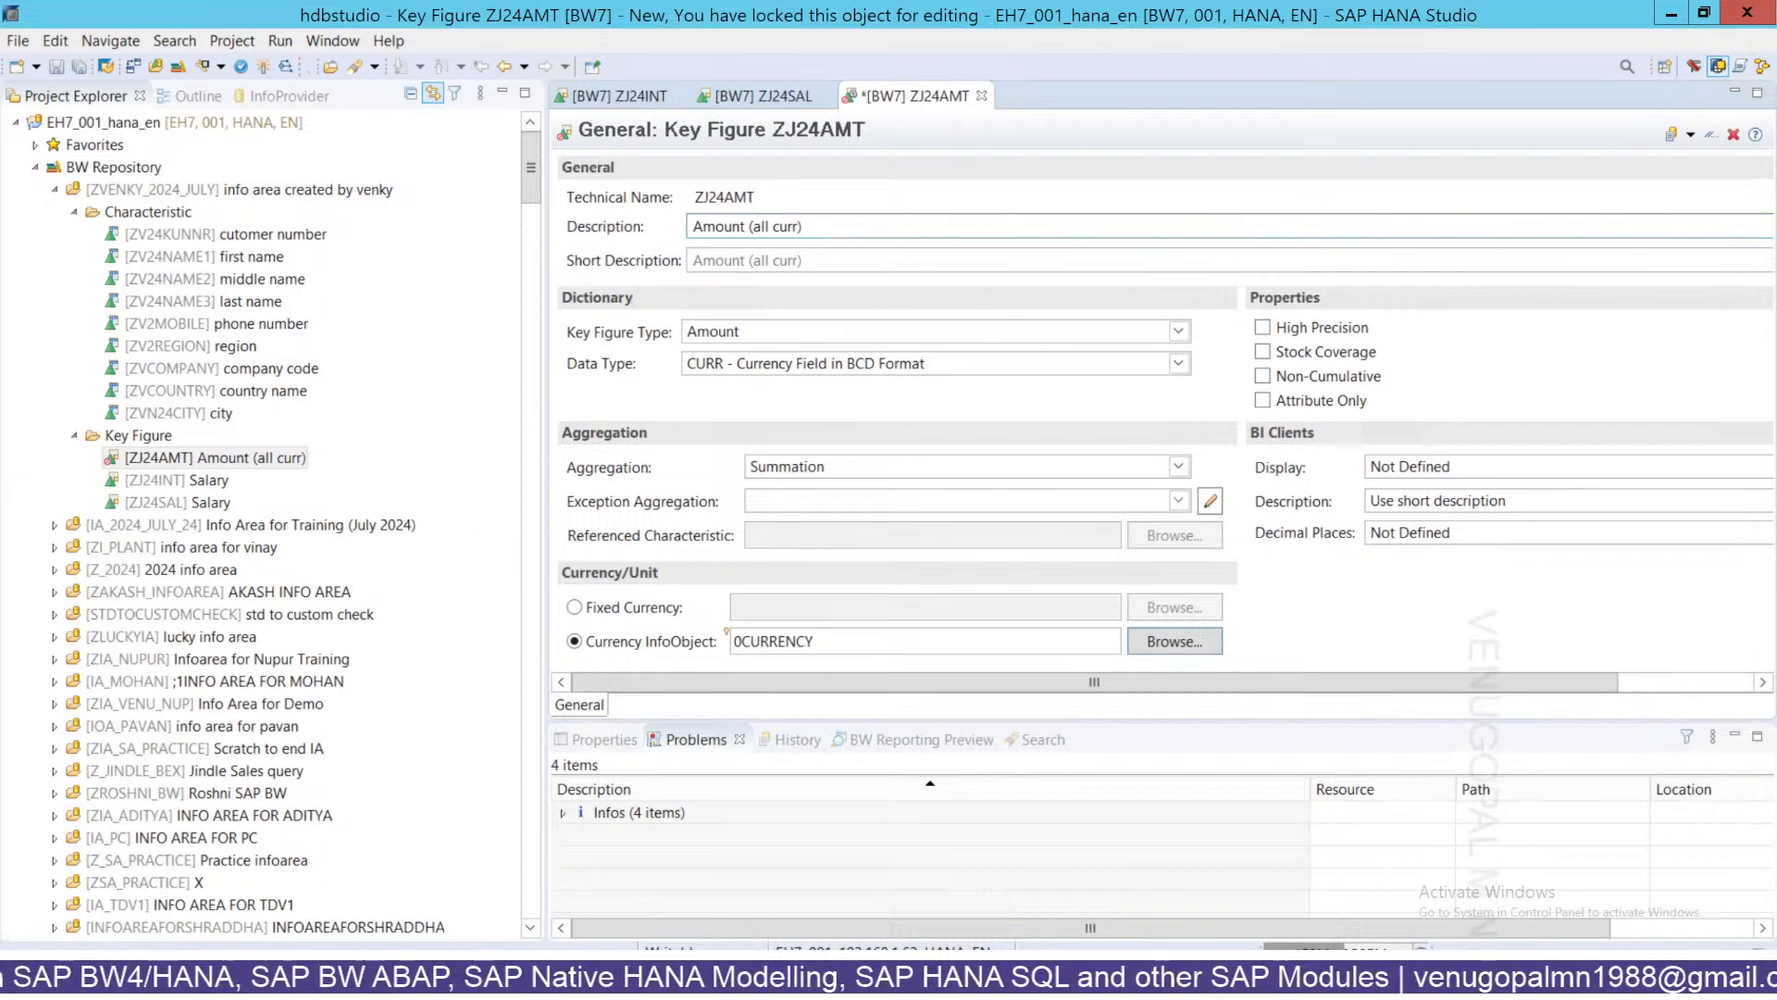
click(756, 197)
click(647, 683)
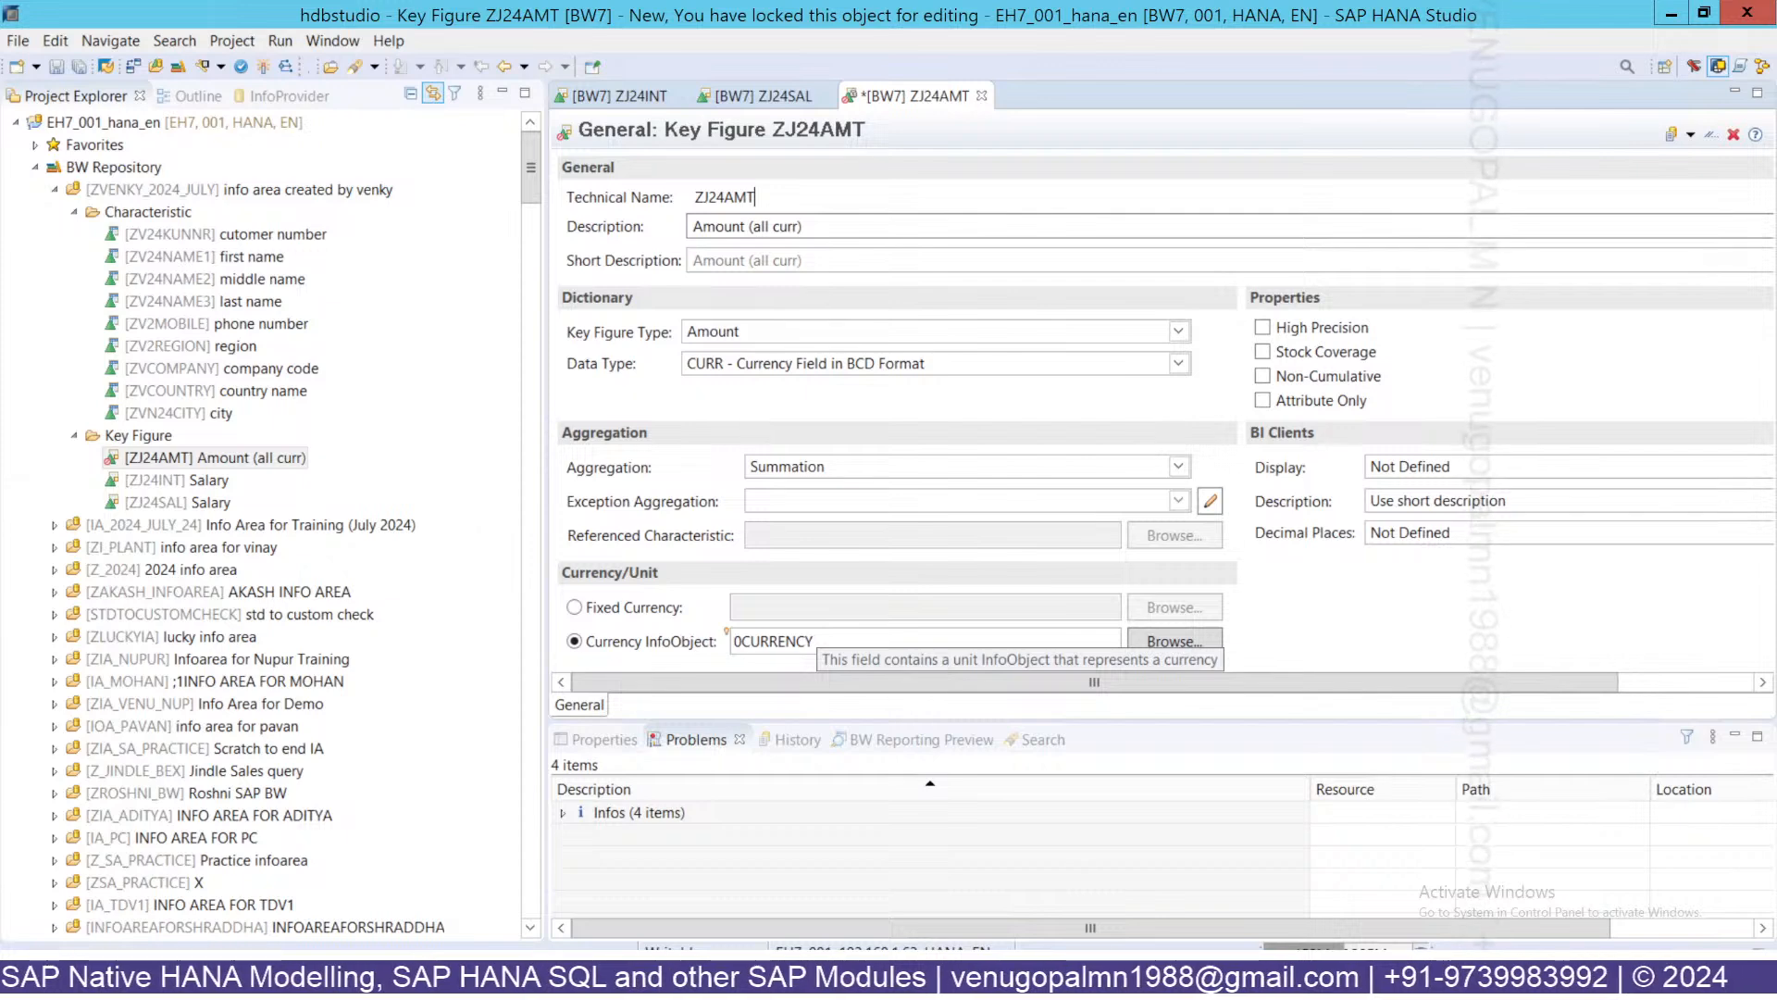
click(261, 67)
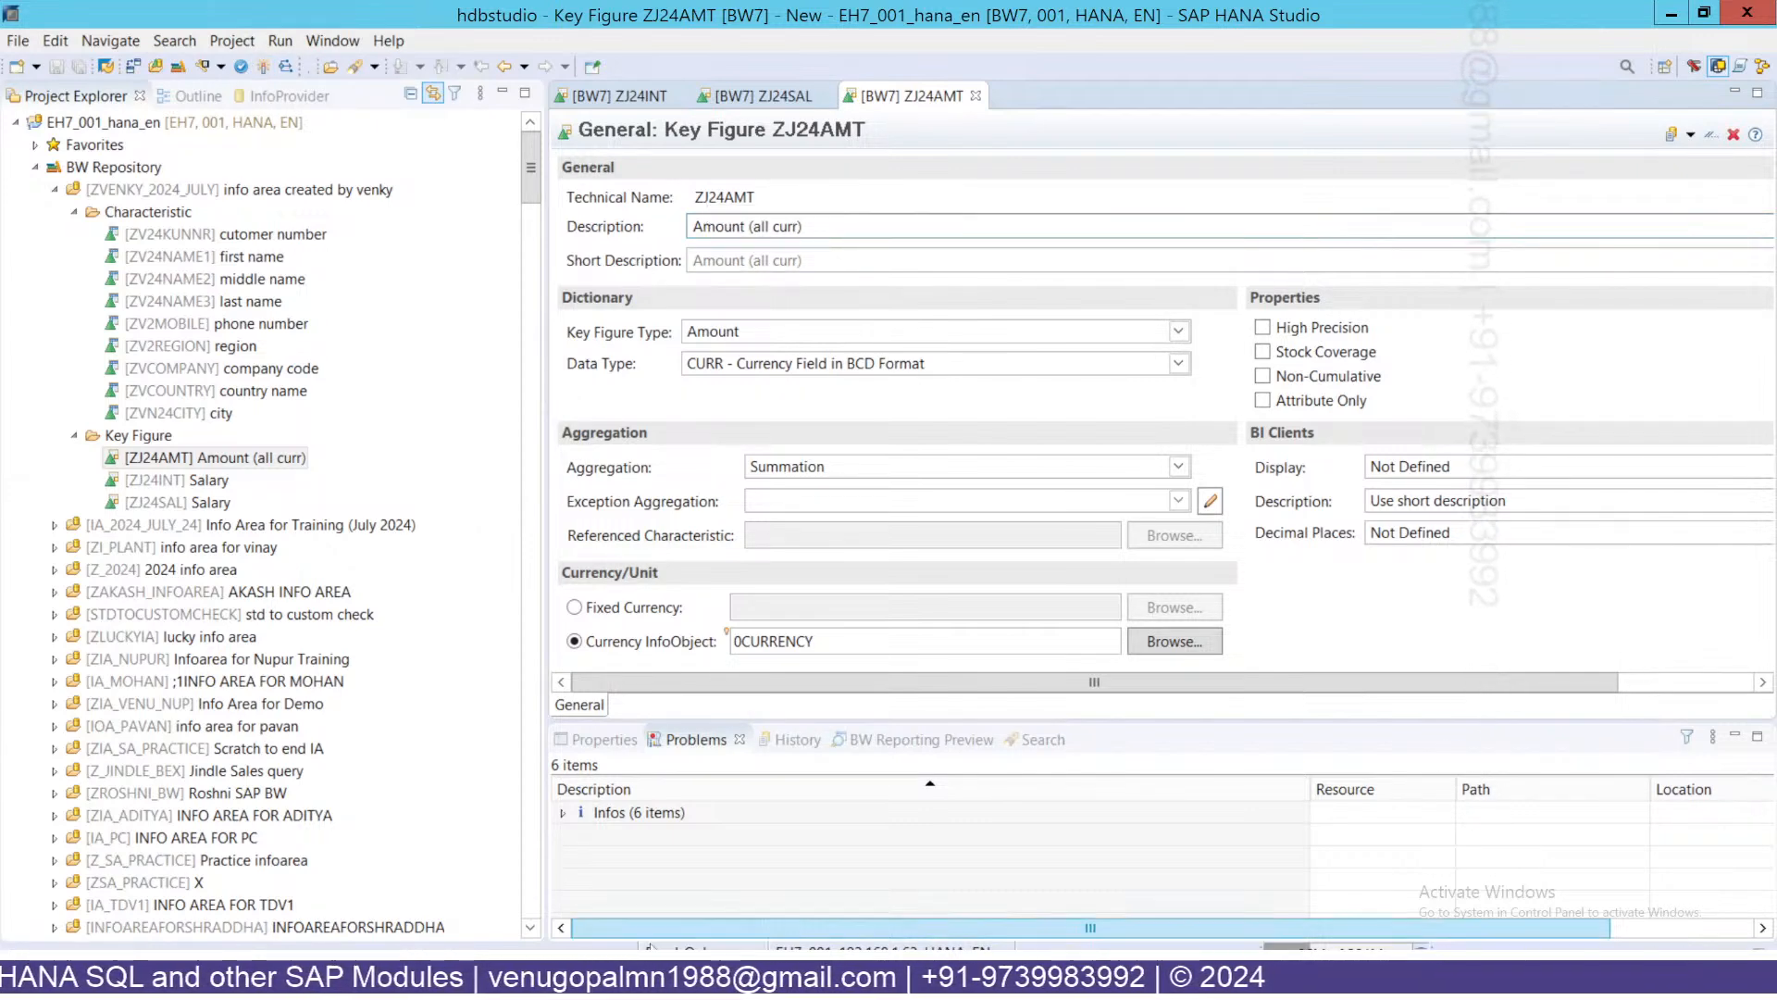
In Excel, fill the ZJ24SAL (INR) header in K61 yellow.
click(1178, 18)
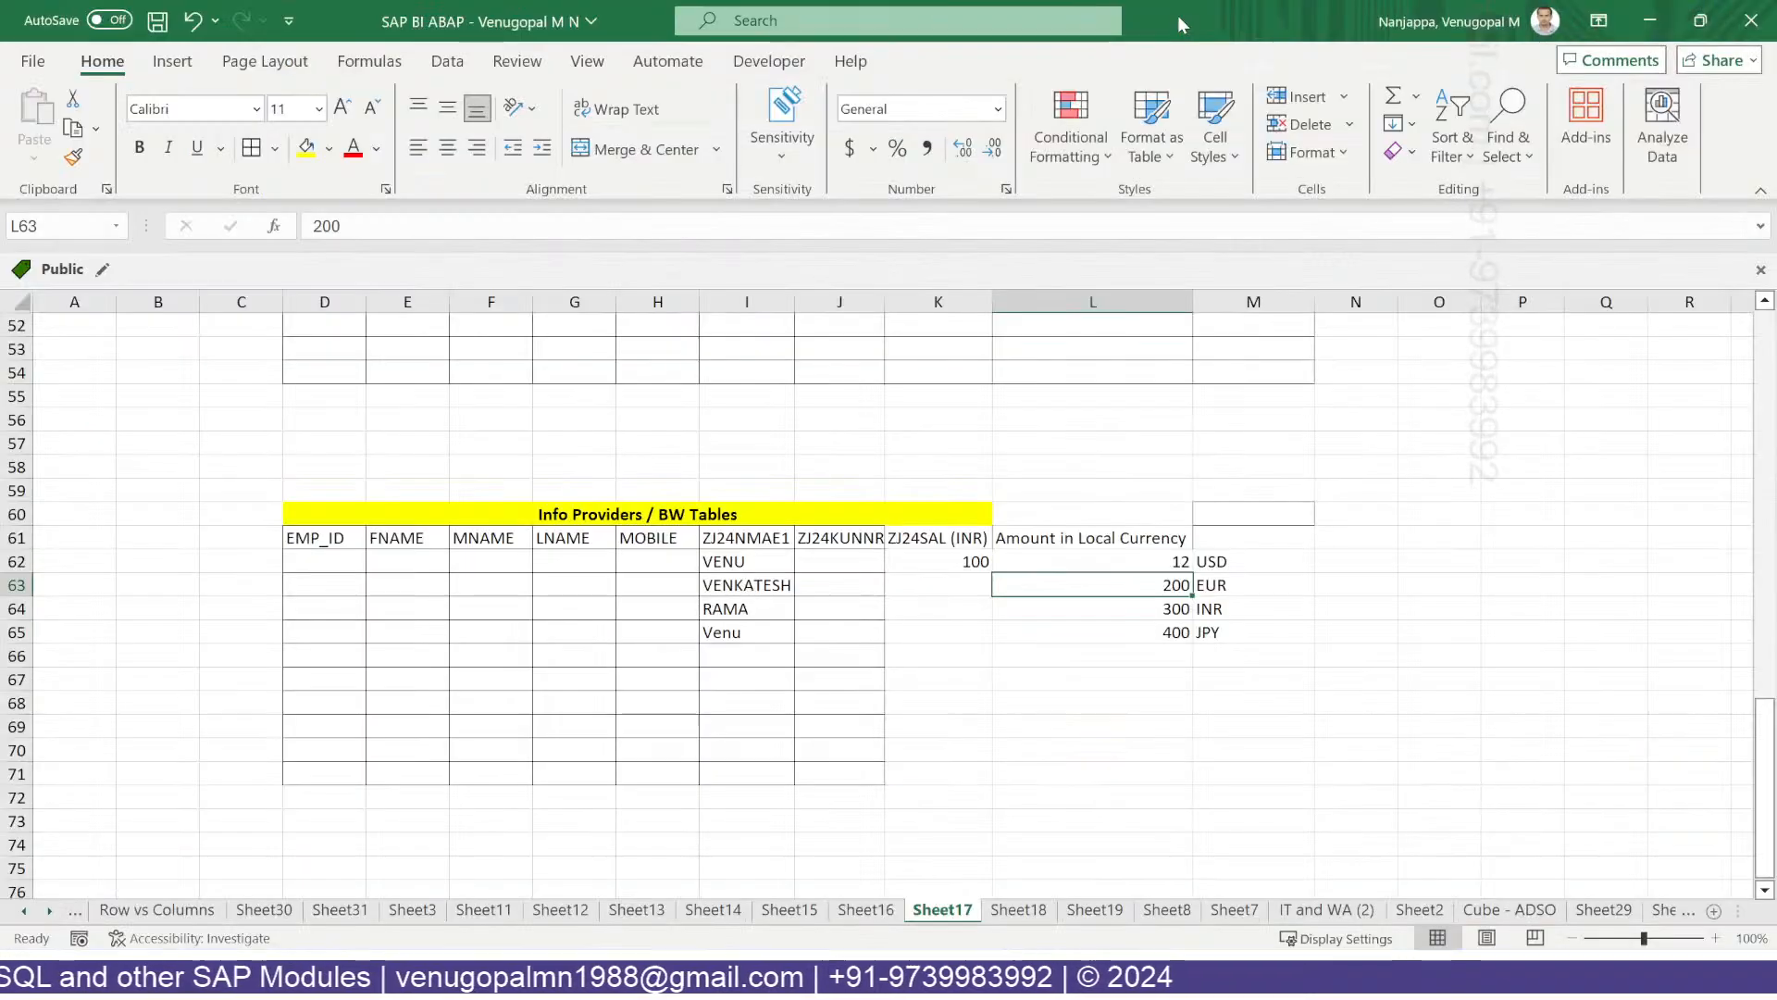
click(743, 622)
click(967, 542)
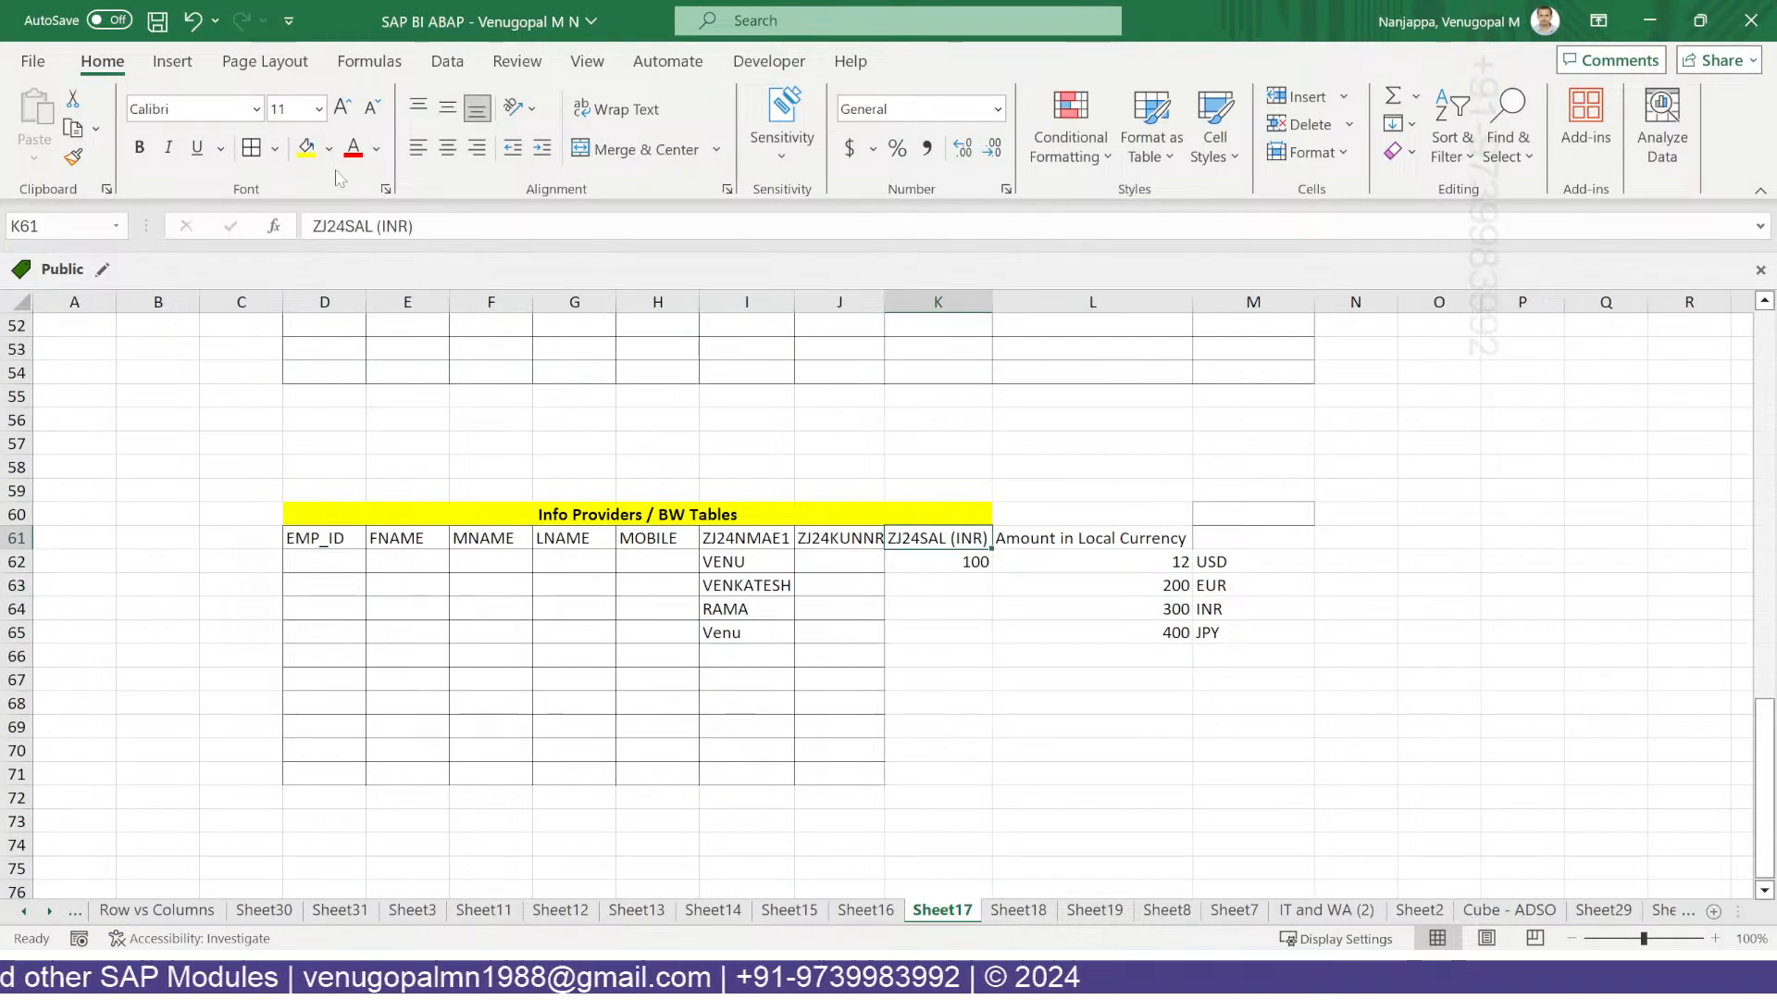
click(307, 148)
drag(950, 538, 937, 778)
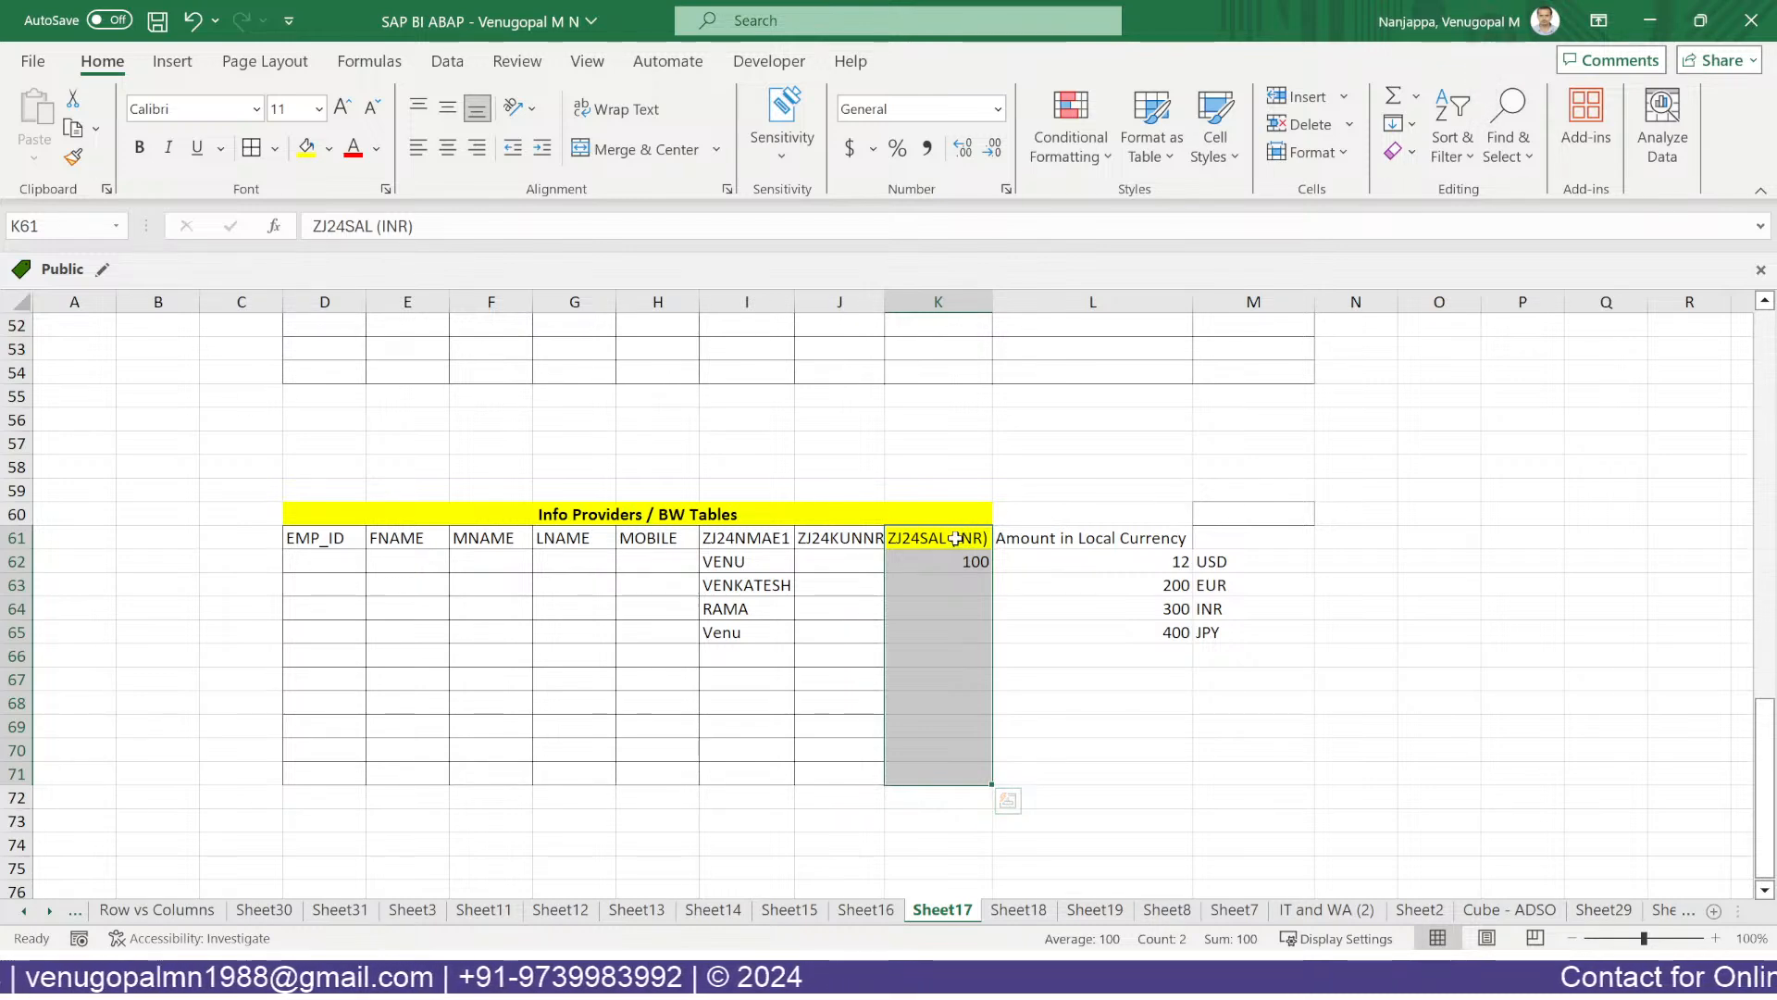
Replace the L61 header with ZJAMT and head M61 '0CURRENCY'.
click(1019, 535)
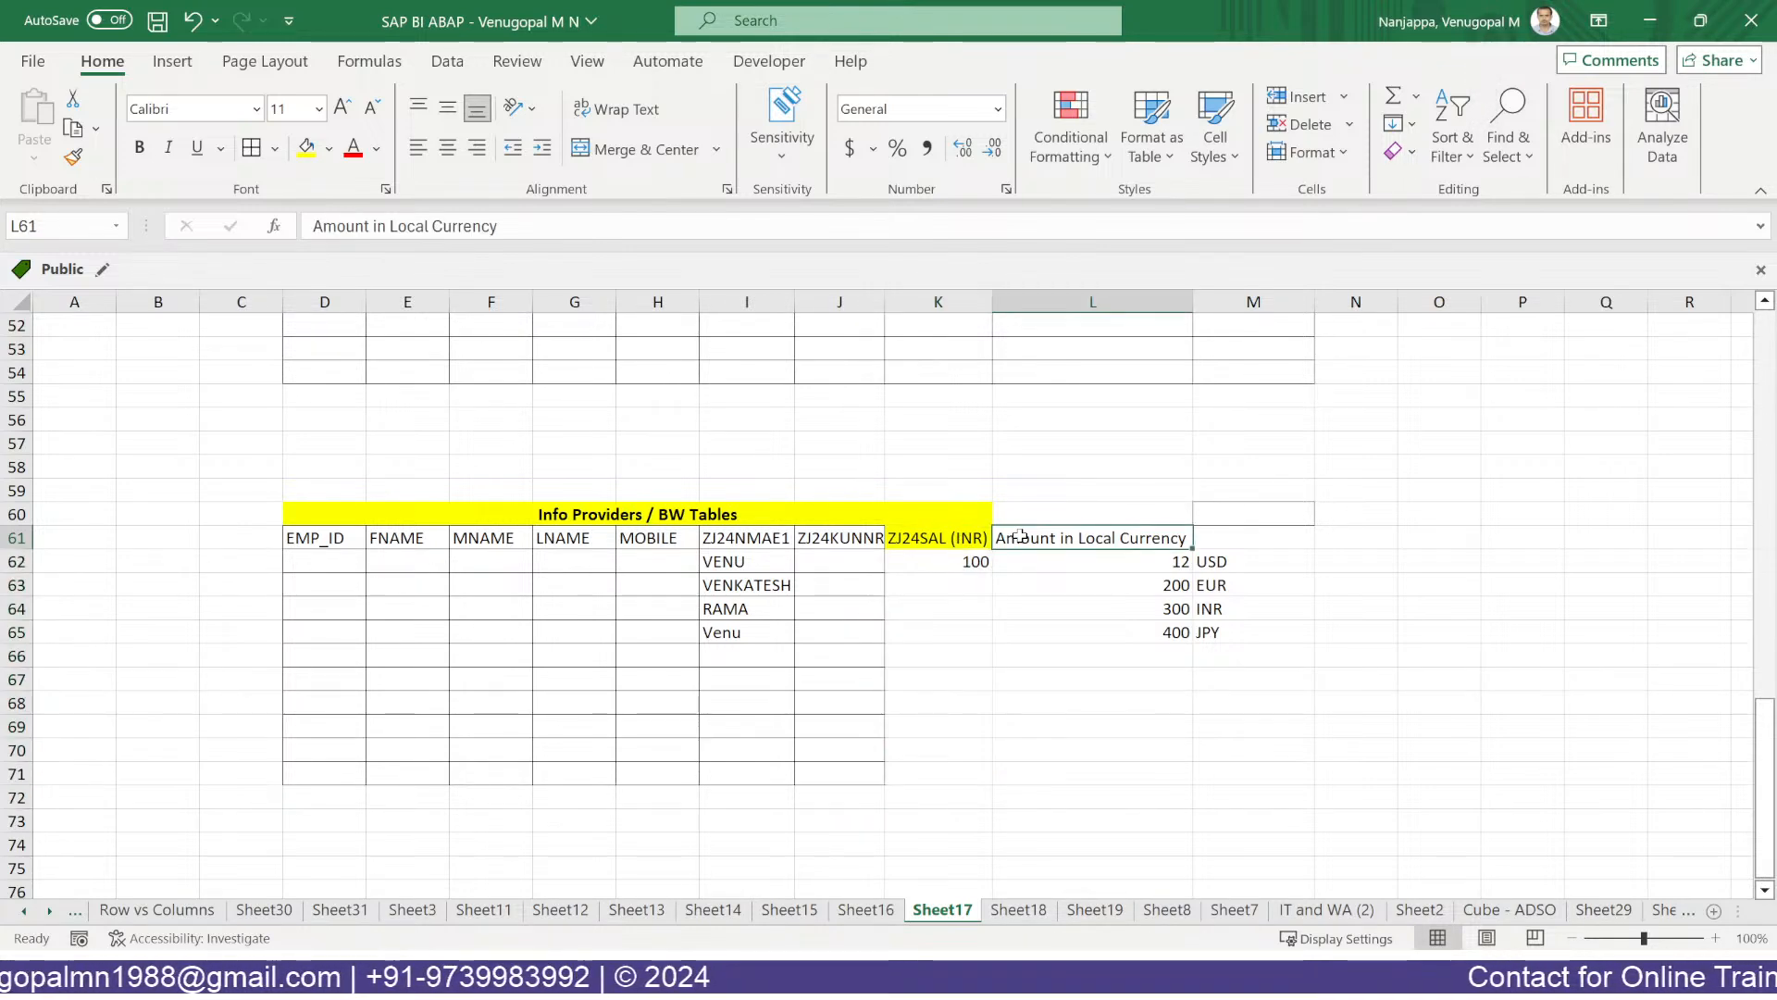
text(ZJAMT)
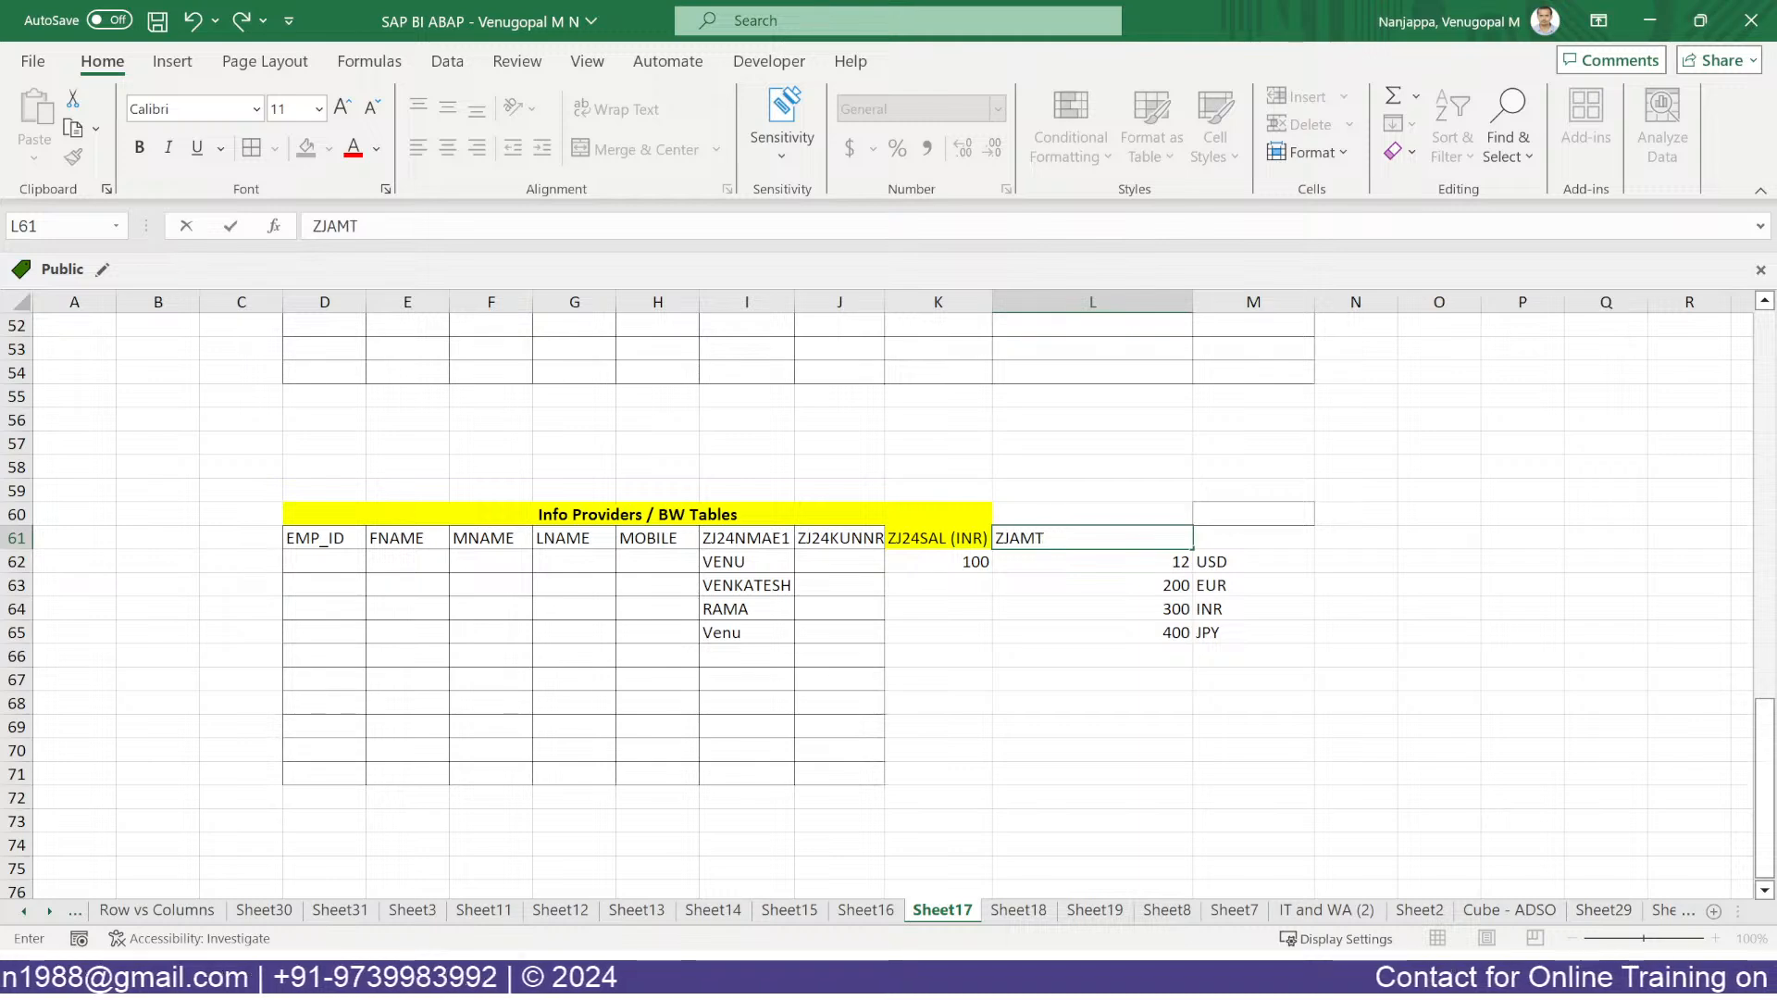
key(Tab)
click(616, 509)
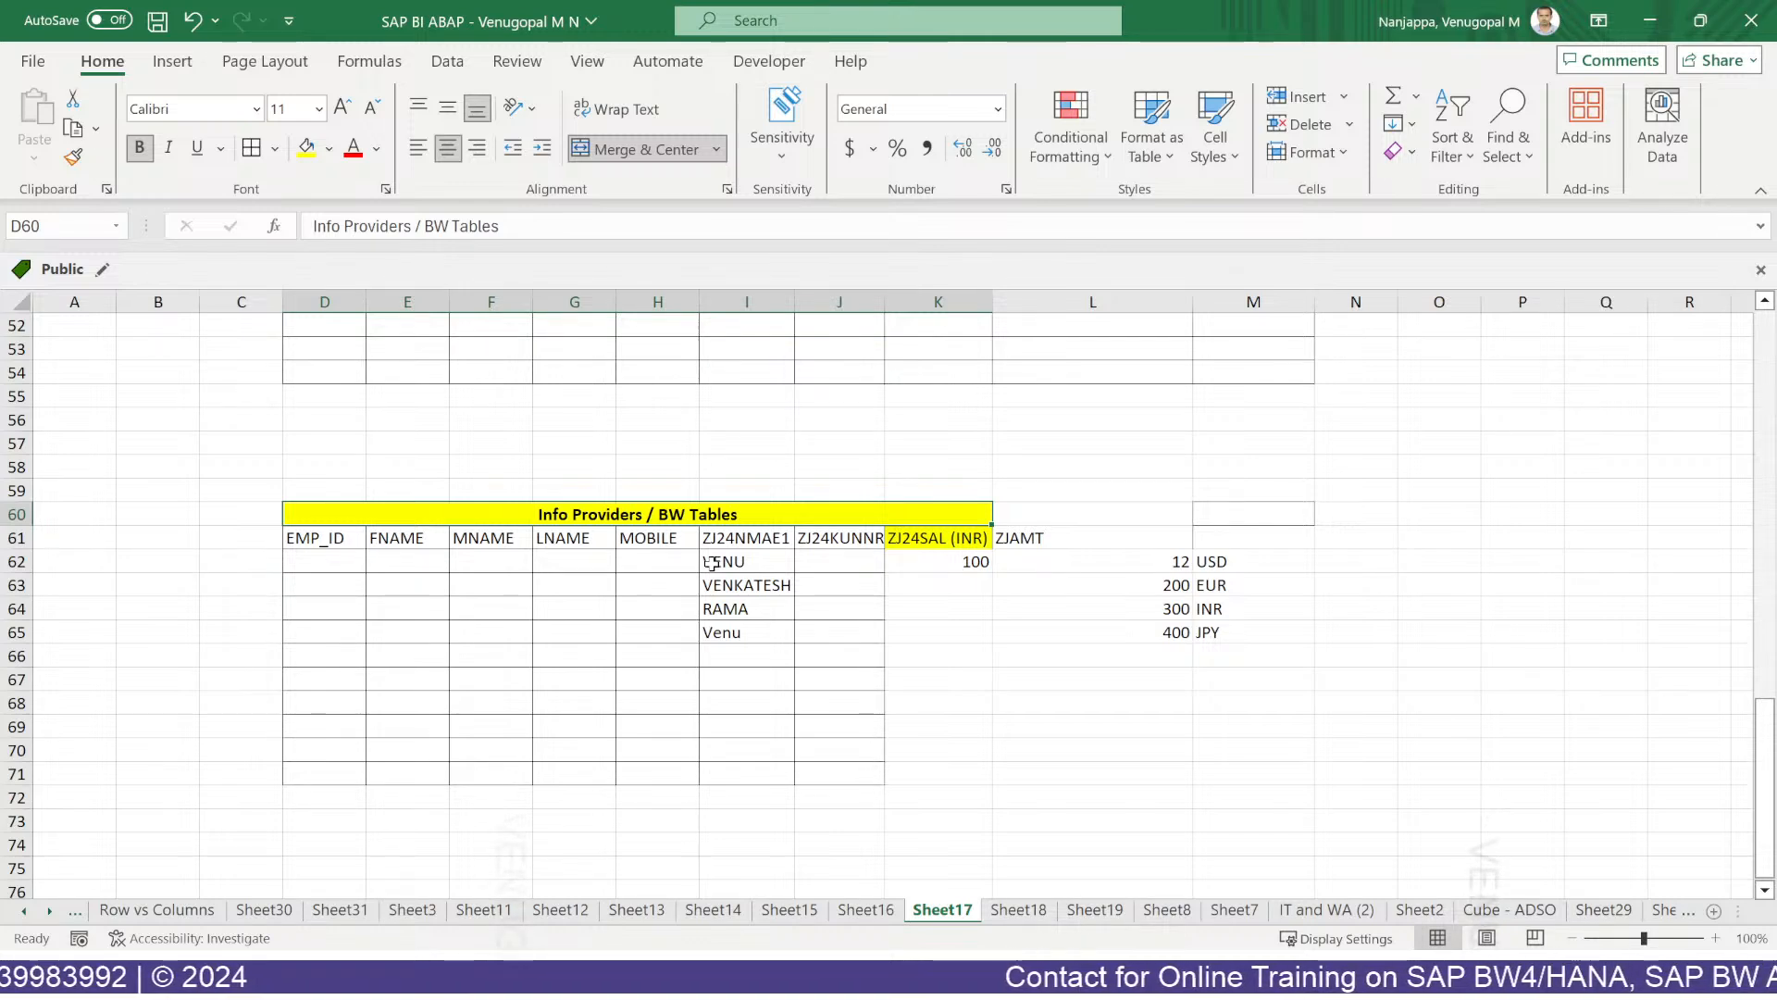
click(952, 639)
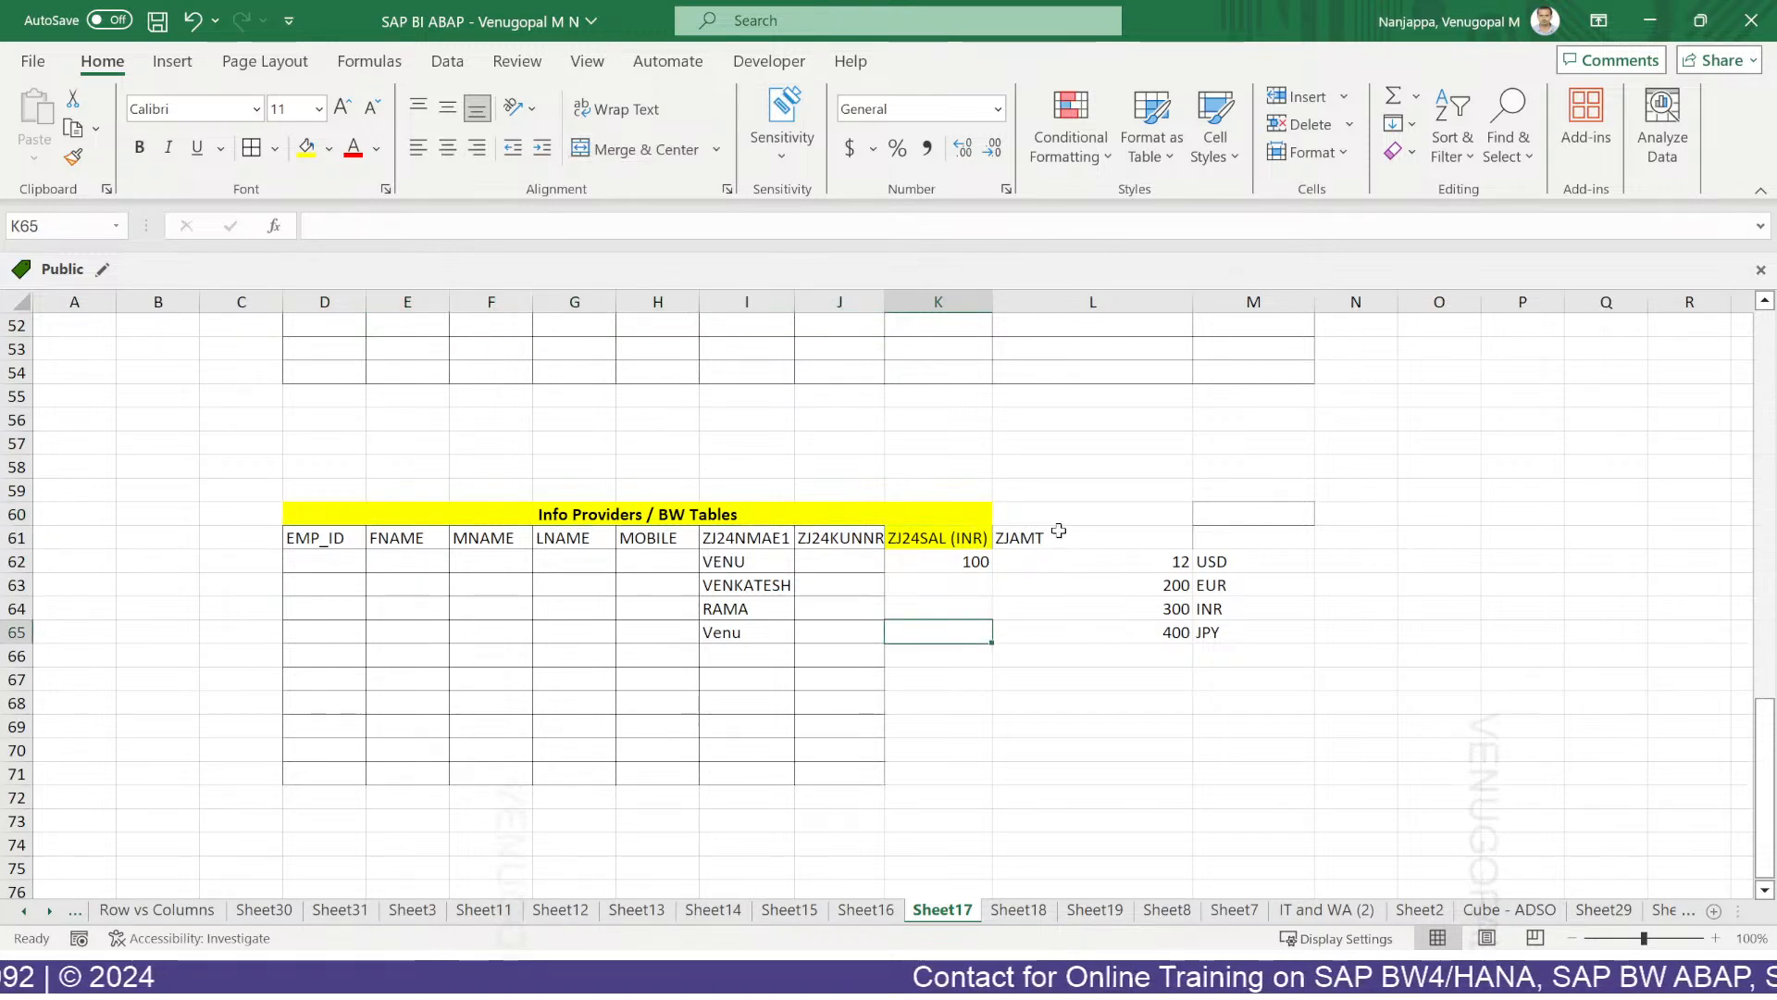
click(1052, 538)
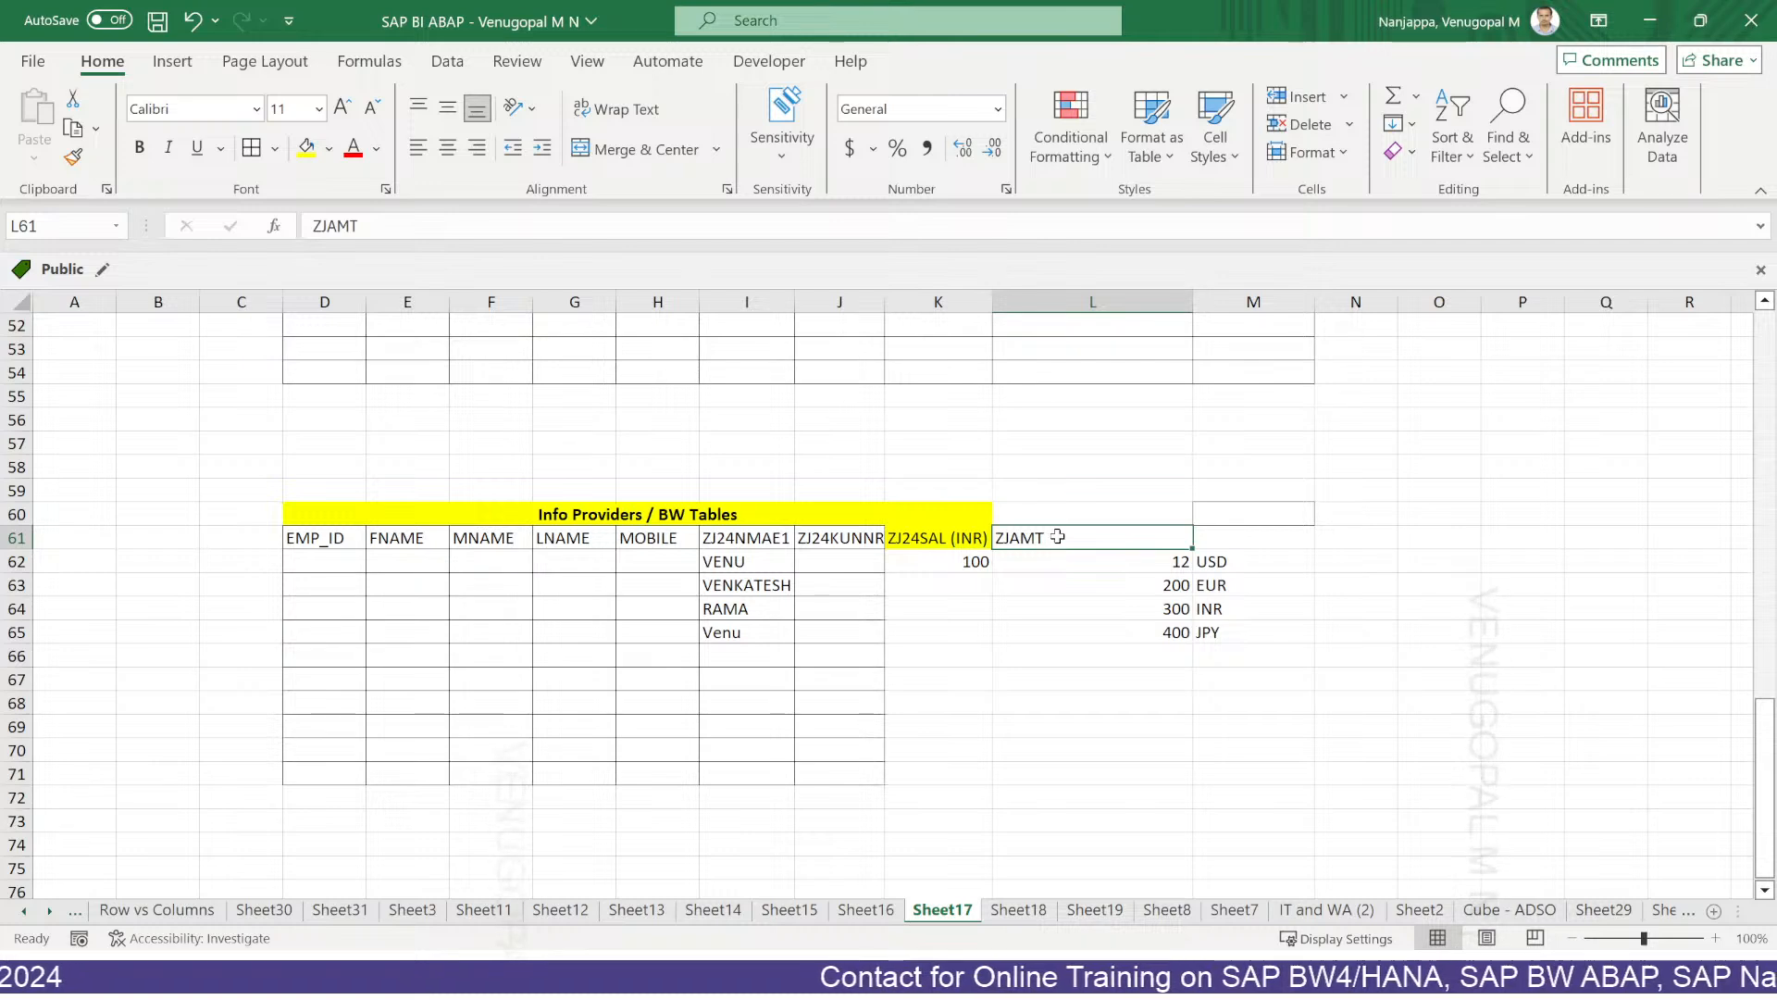
click(1206, 537)
text(0CU)
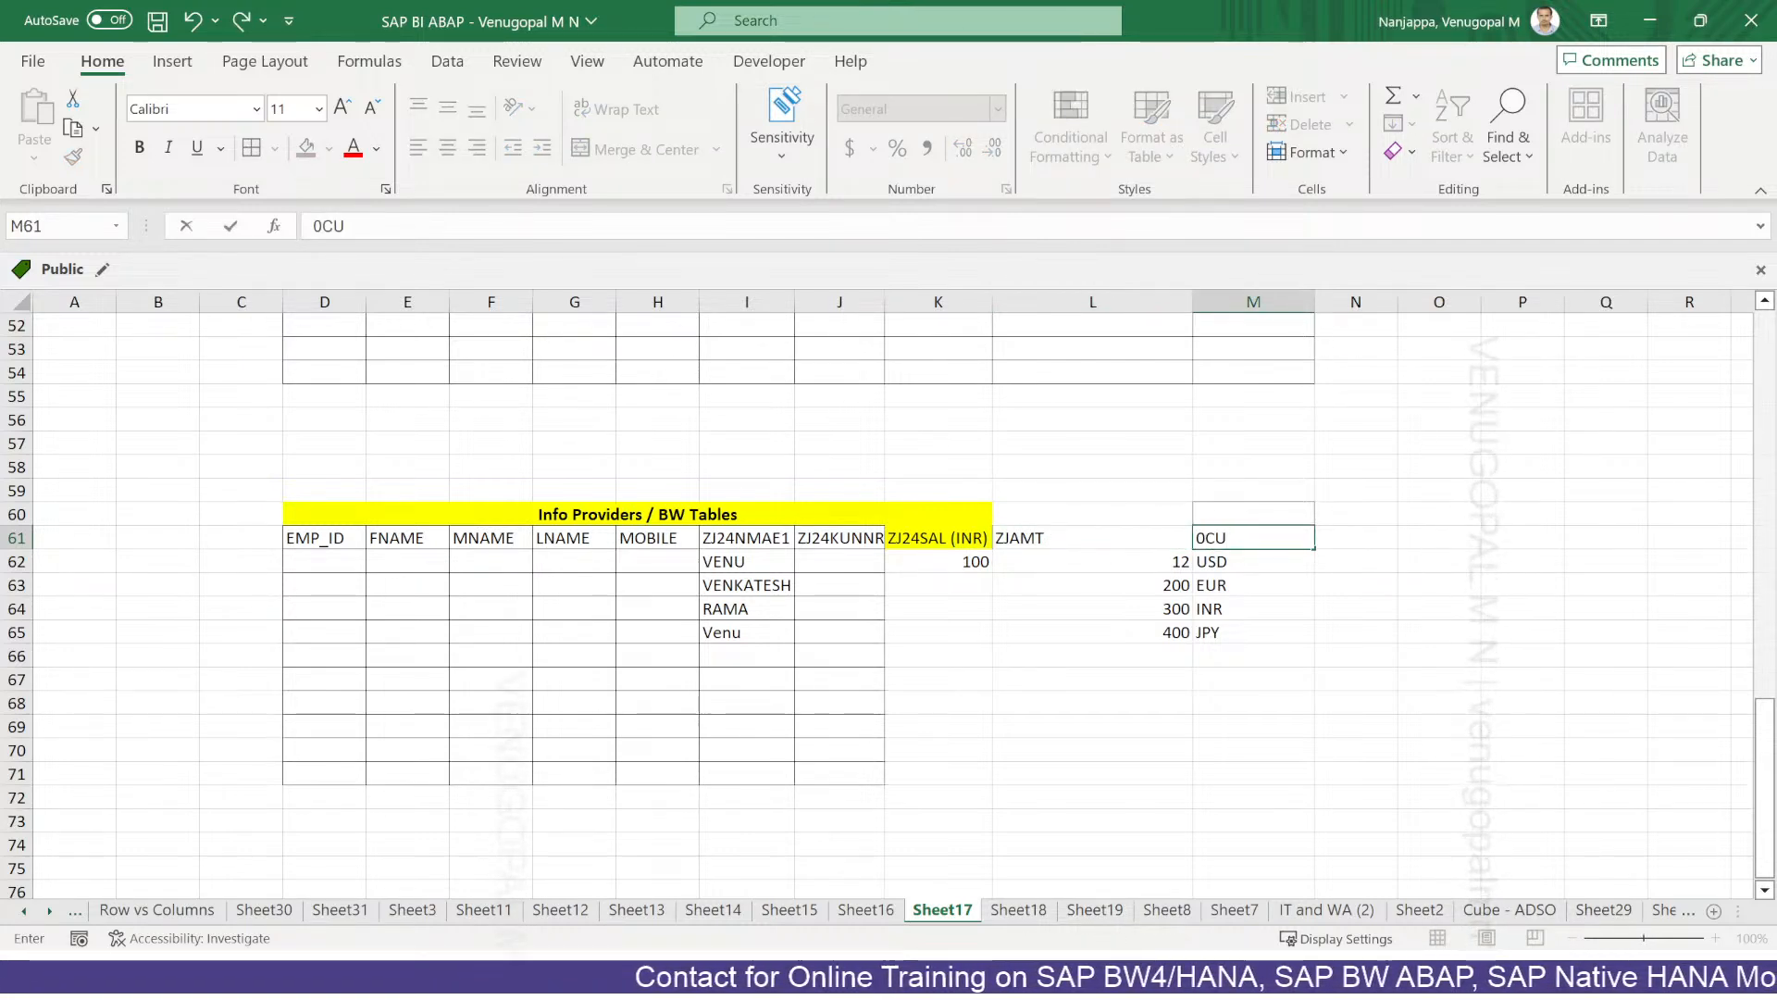
text(RR)
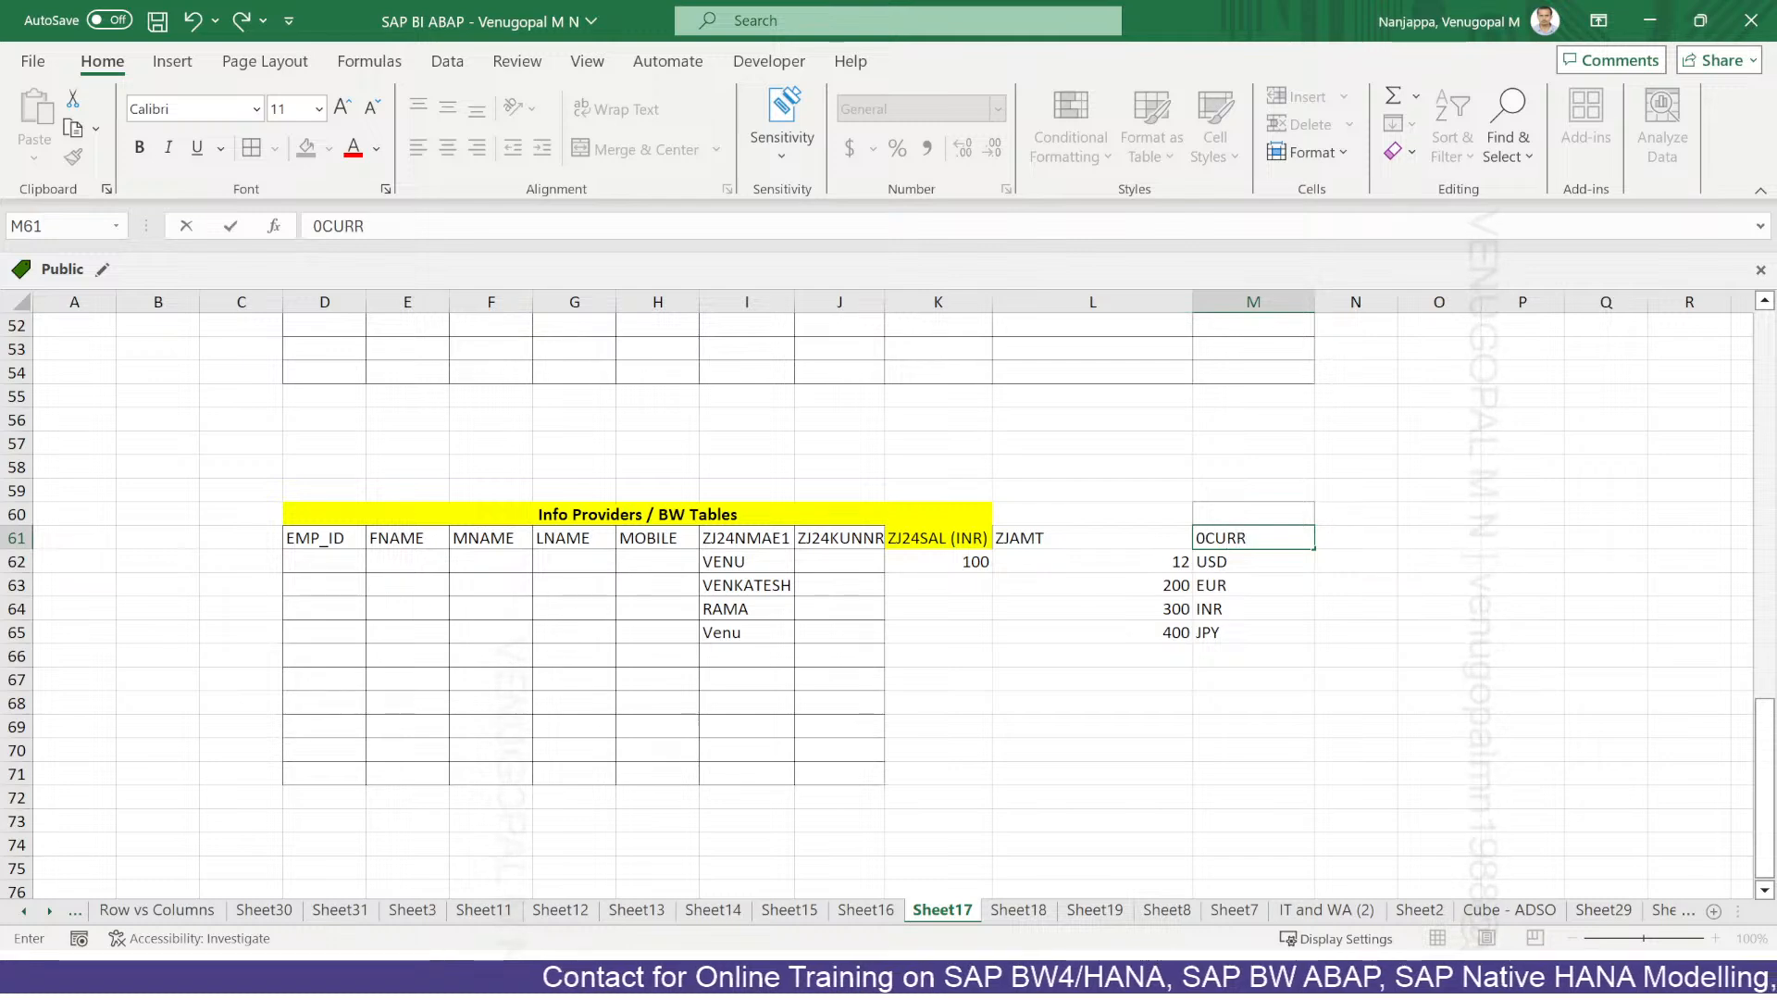
text(ENCY)
key(Return)
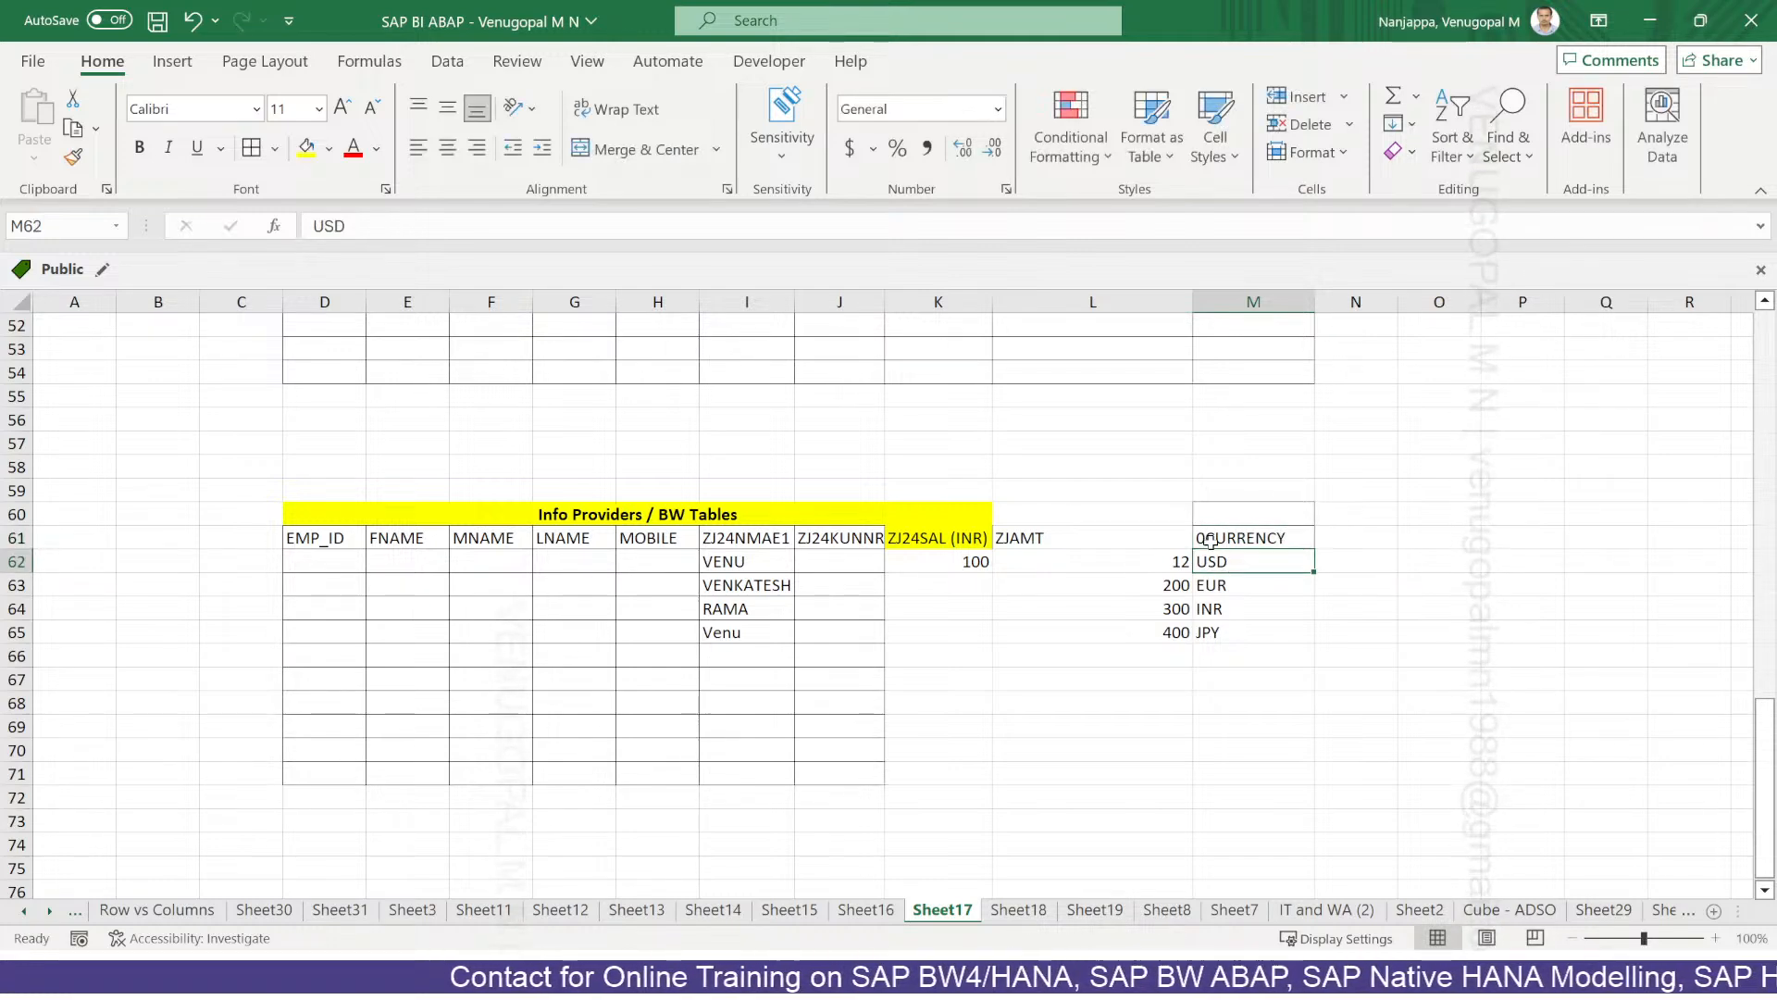
Fill headers L61:M61 light orange and correct the L61 header to ZJ24AMT.
click(1216, 538)
drag(1018, 539, 1217, 537)
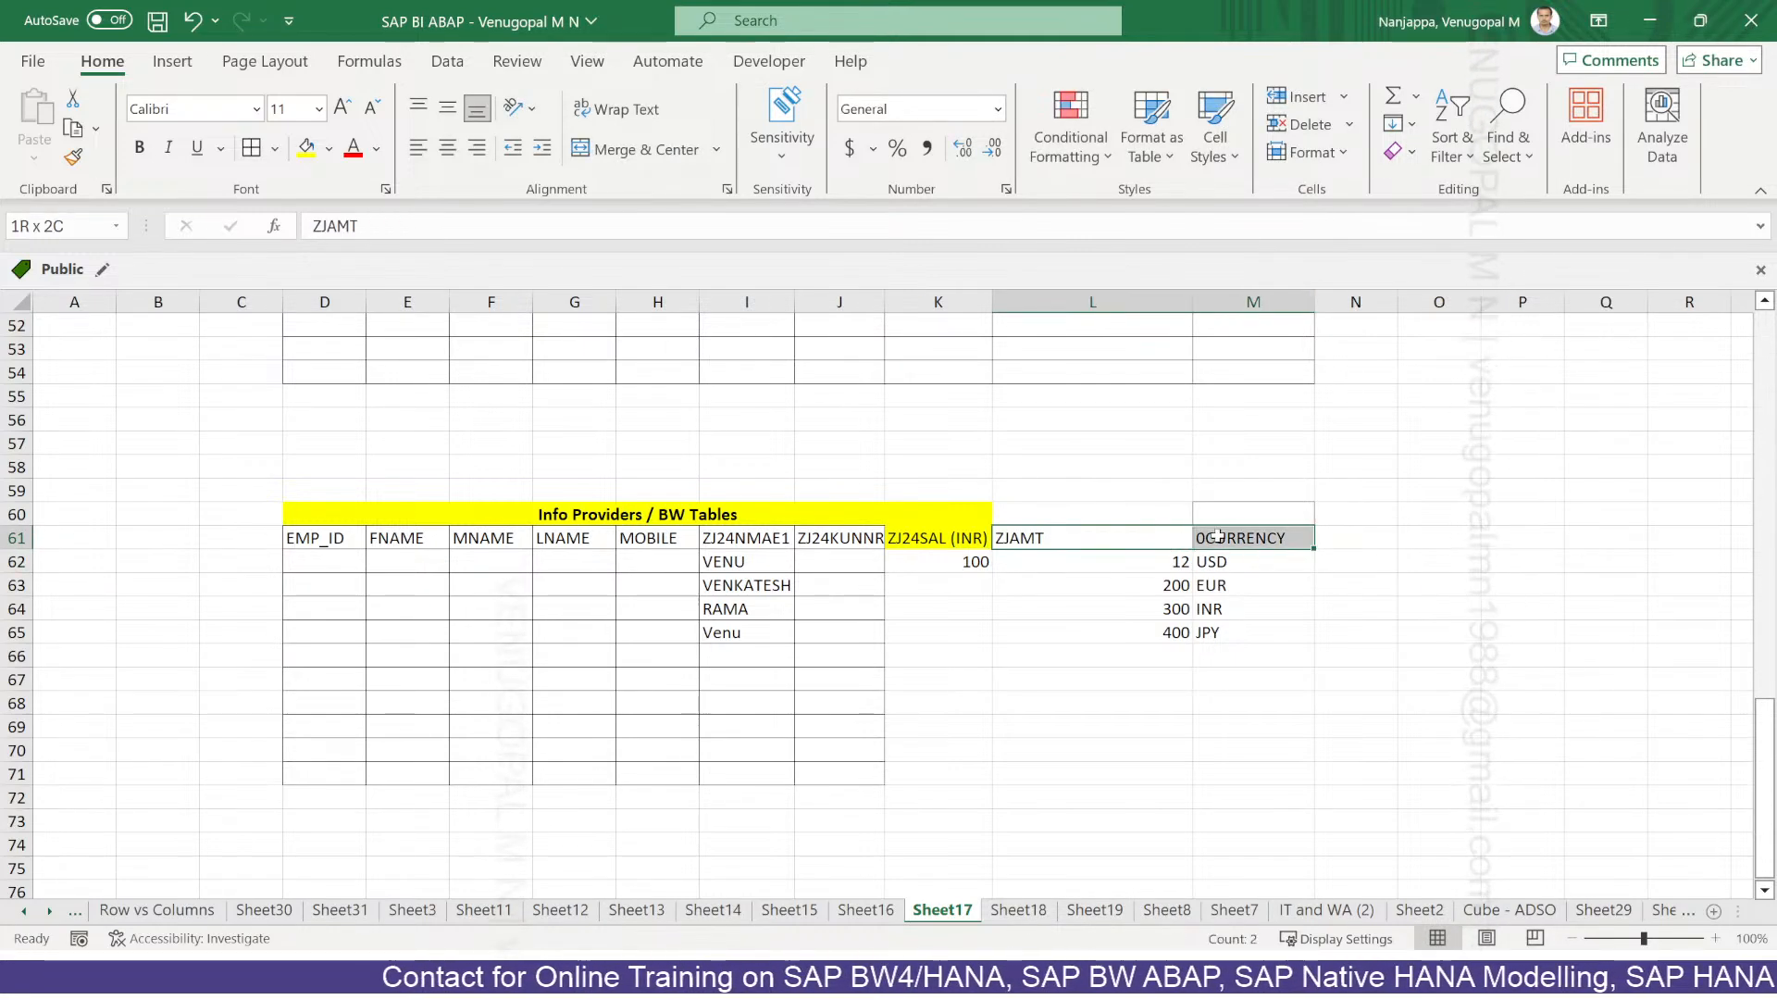
click(328, 148)
click(410, 271)
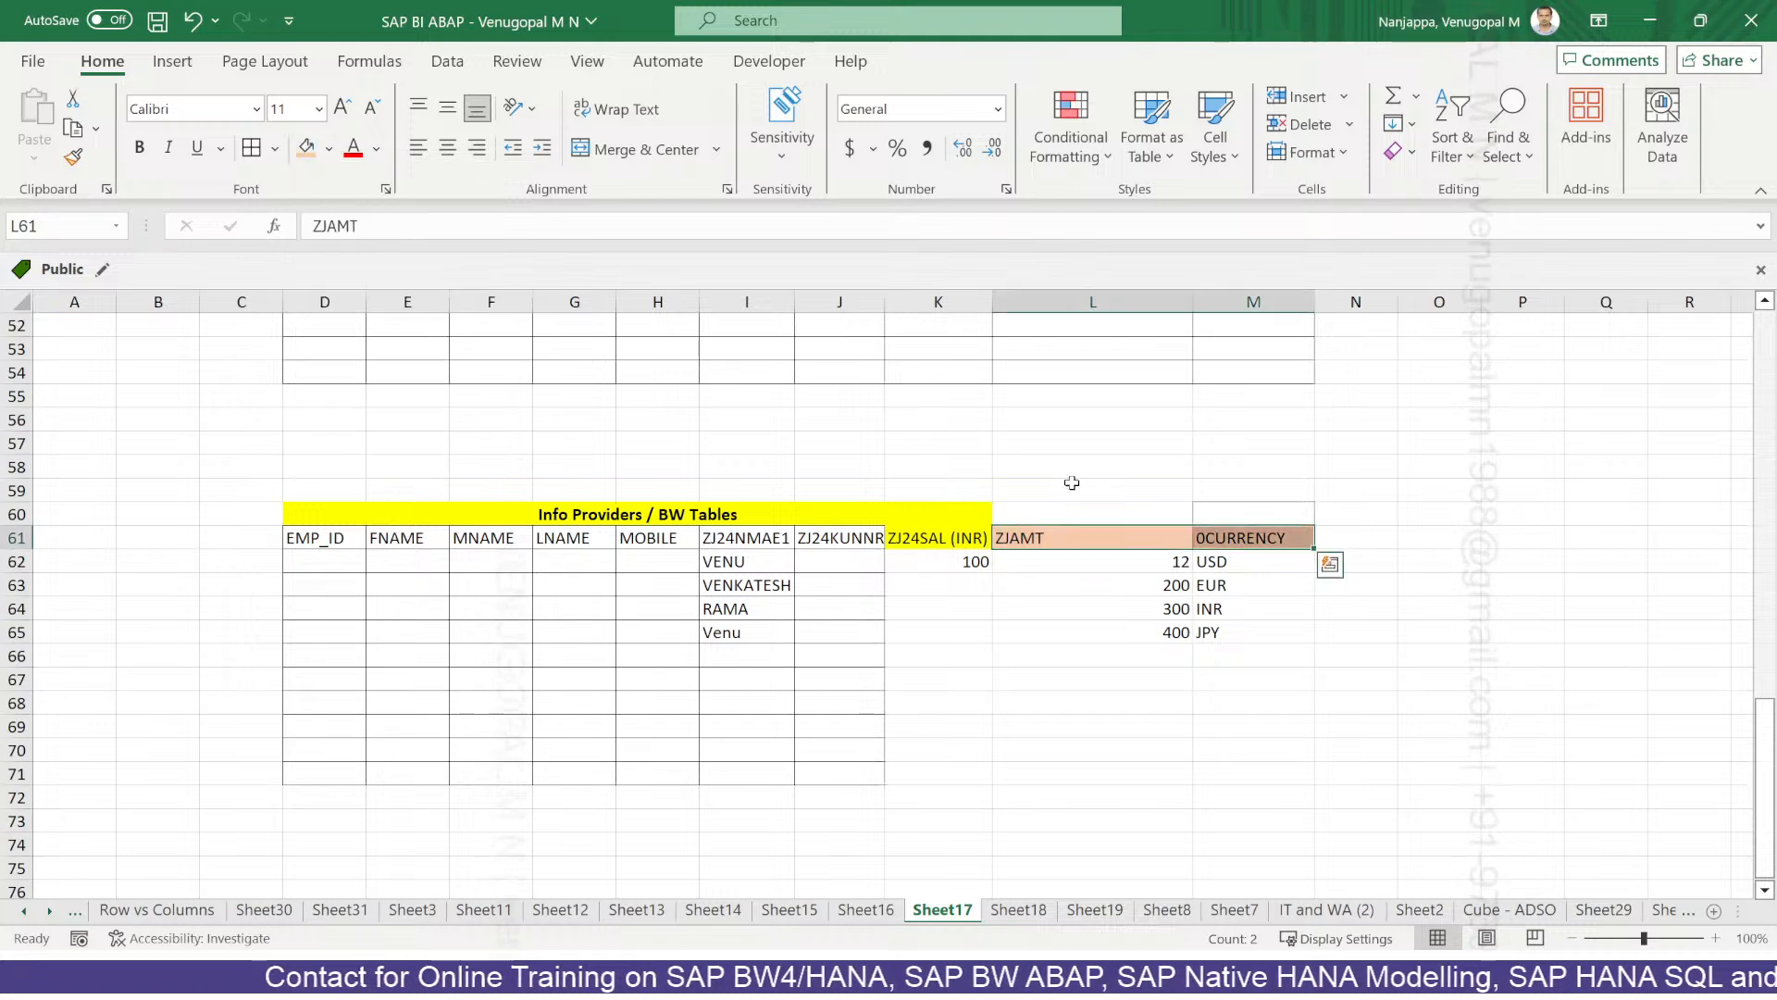
click(1034, 539)
double_click(1012, 536)
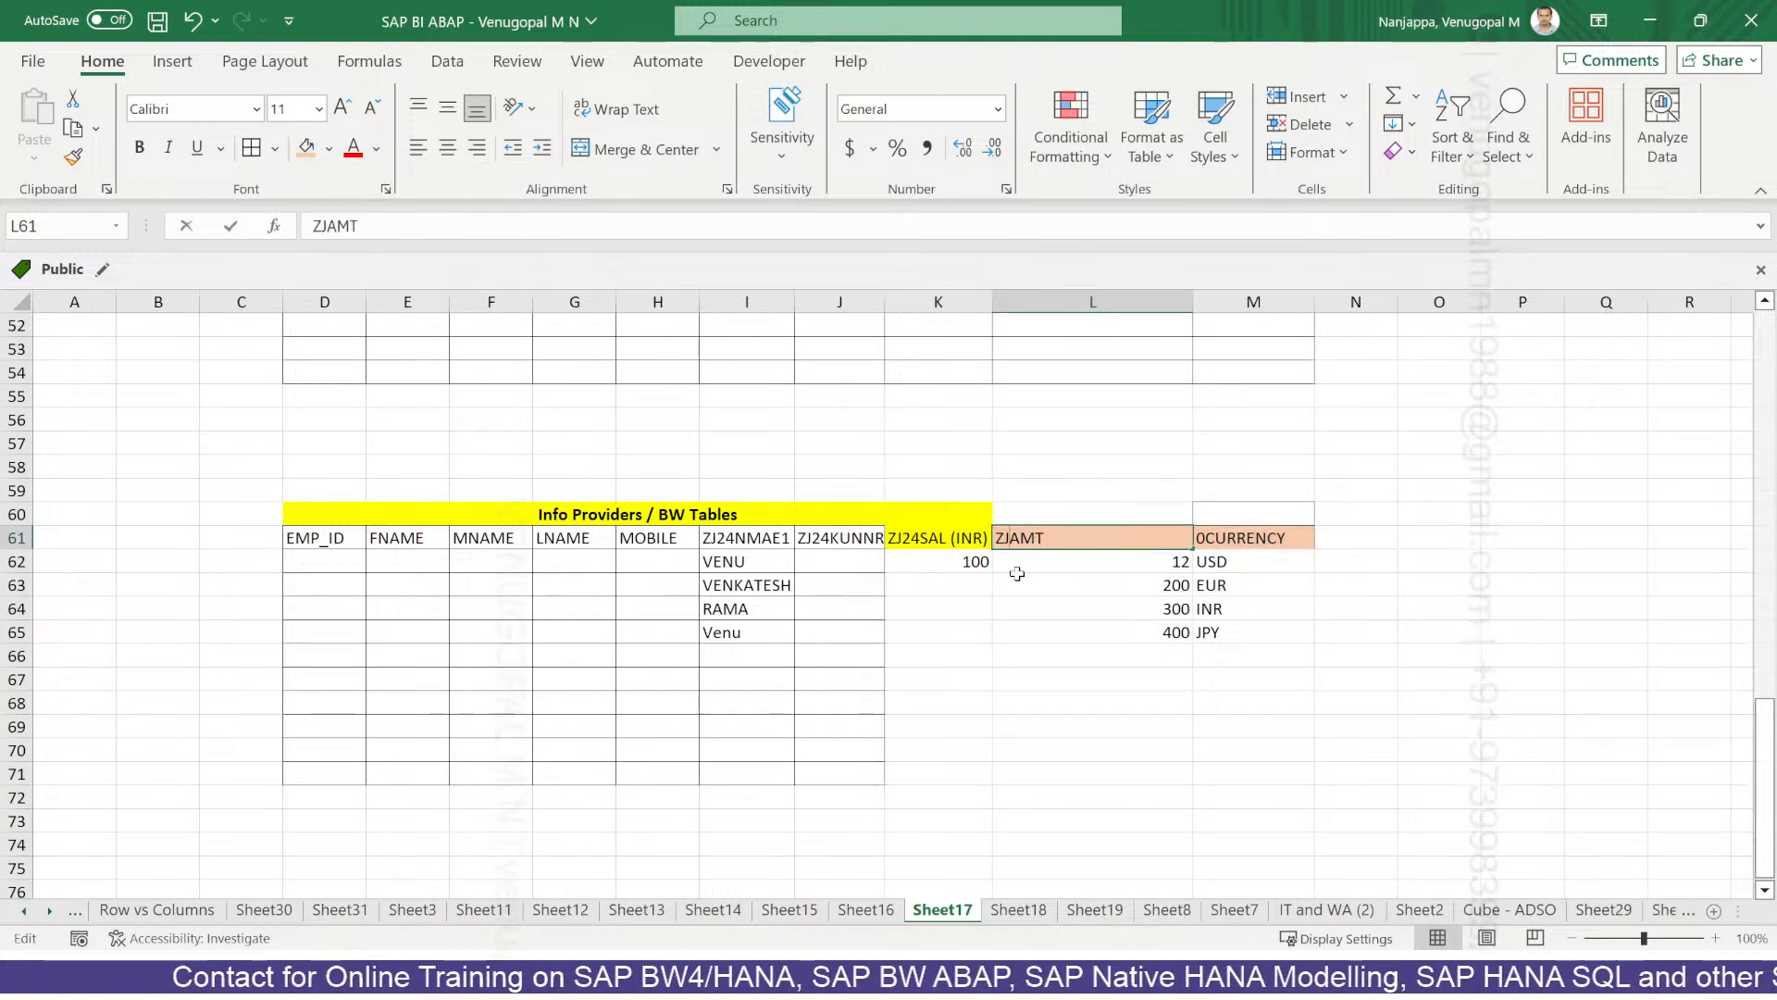
text(24)
key(Return)
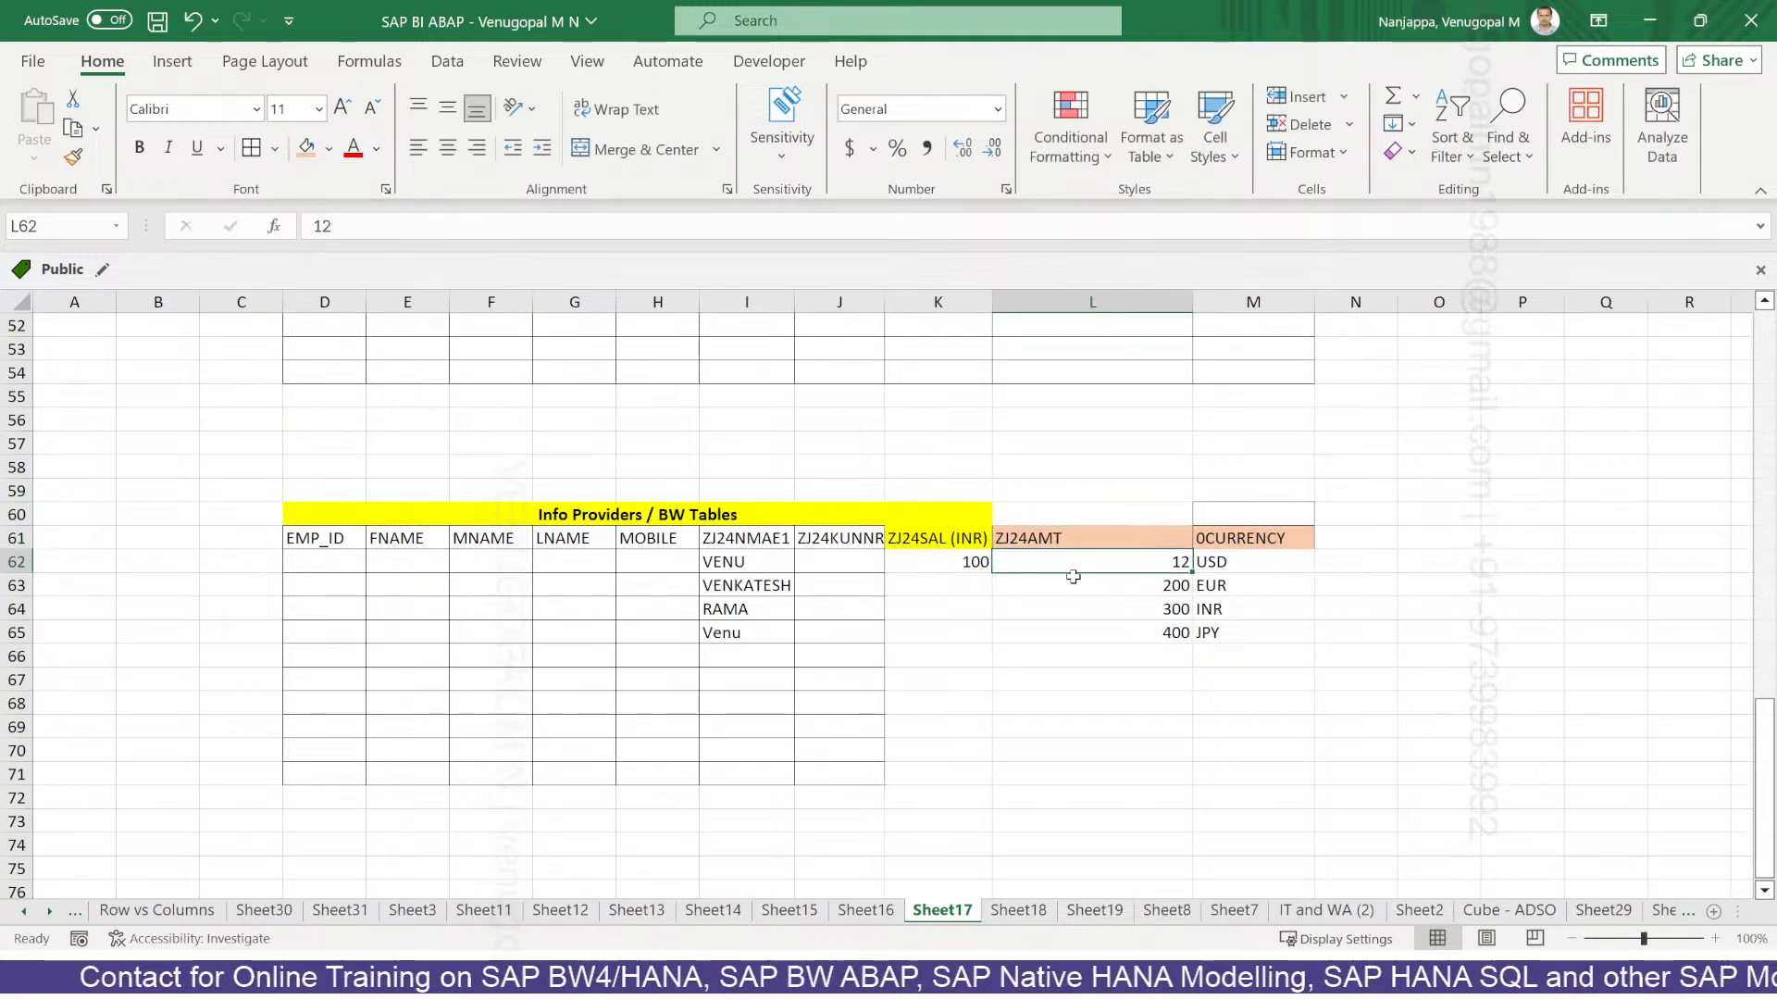
key(alt+Tab)
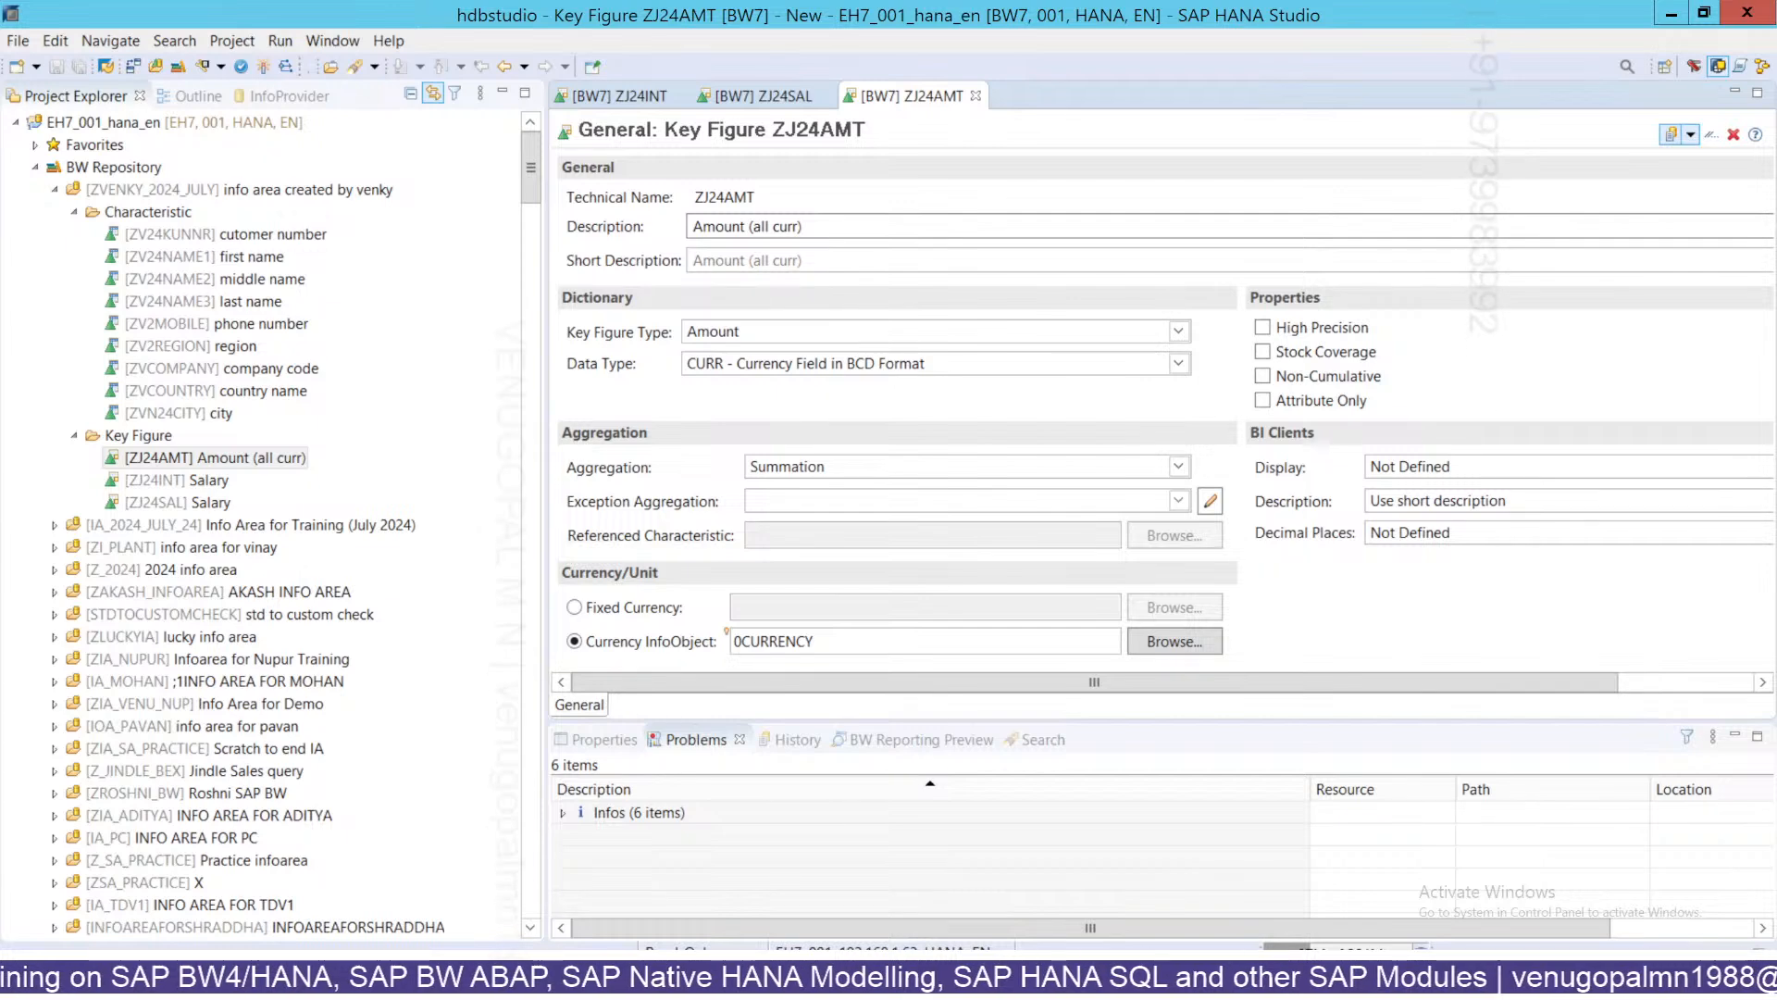
Highlight the amounts in L62:L65 and currency codes in M62:M65 with their headers.
click(879, 979)
click(1231, 632)
click(1240, 537)
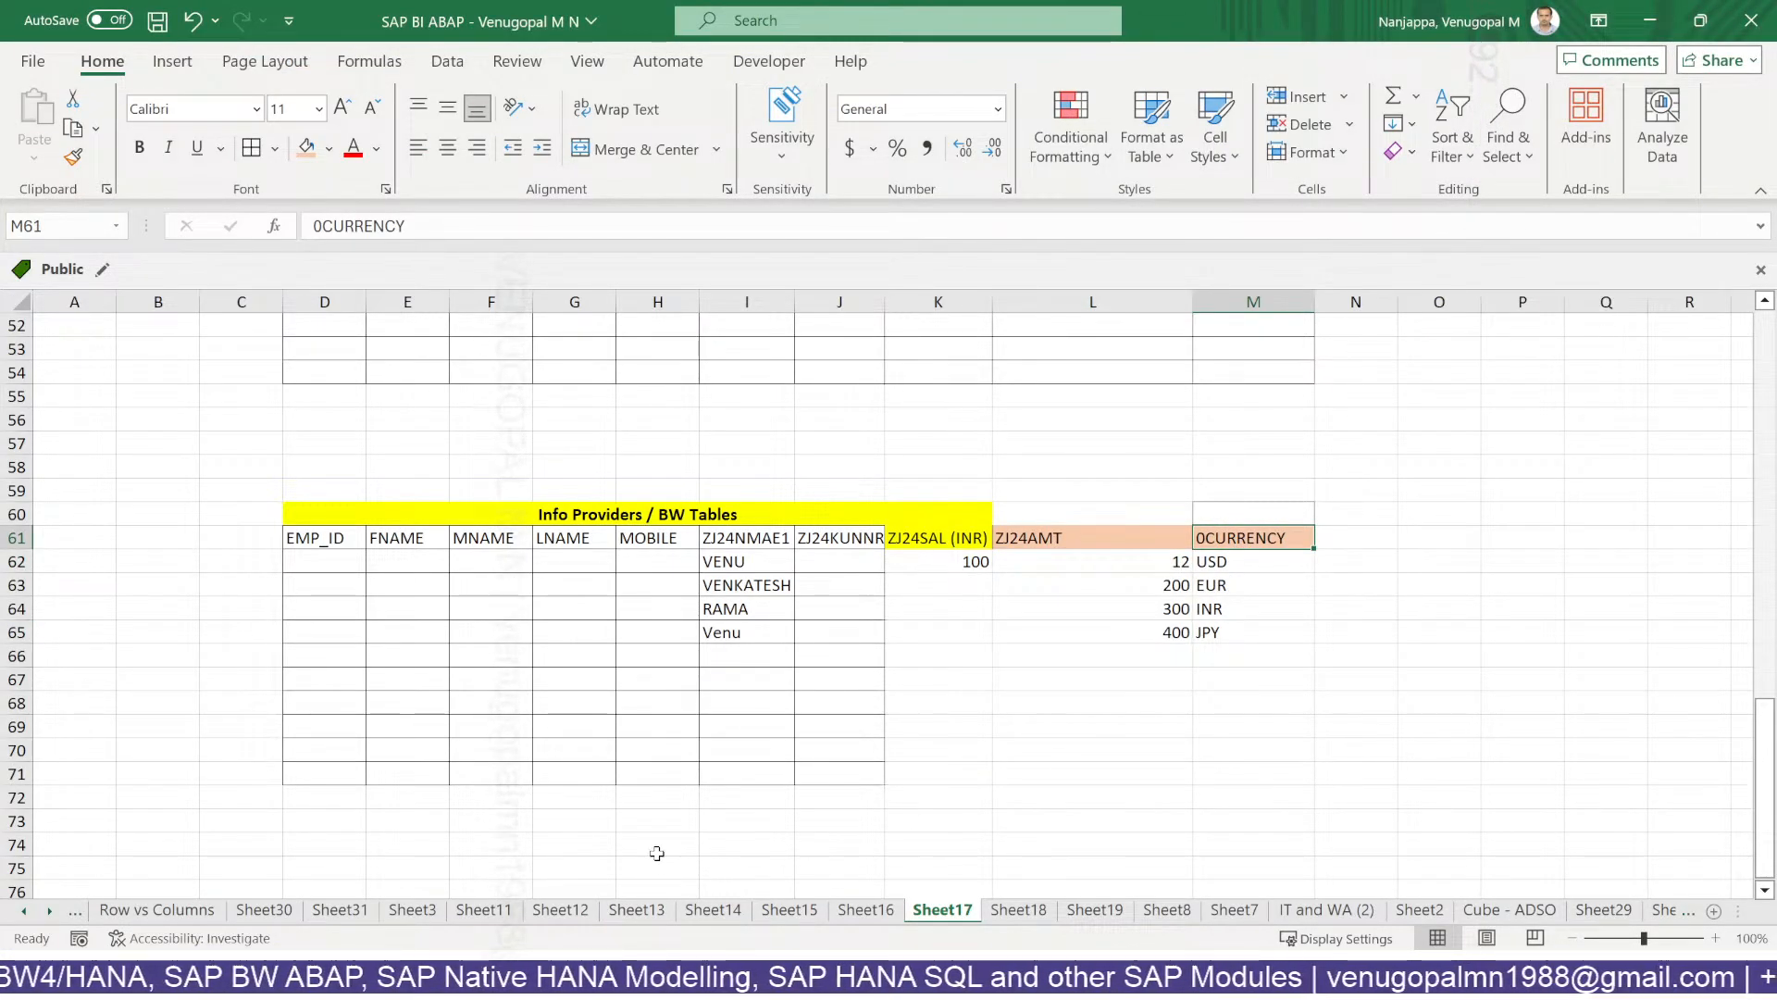
drag(1134, 564, 1139, 631)
drag(1217, 551, 1226, 631)
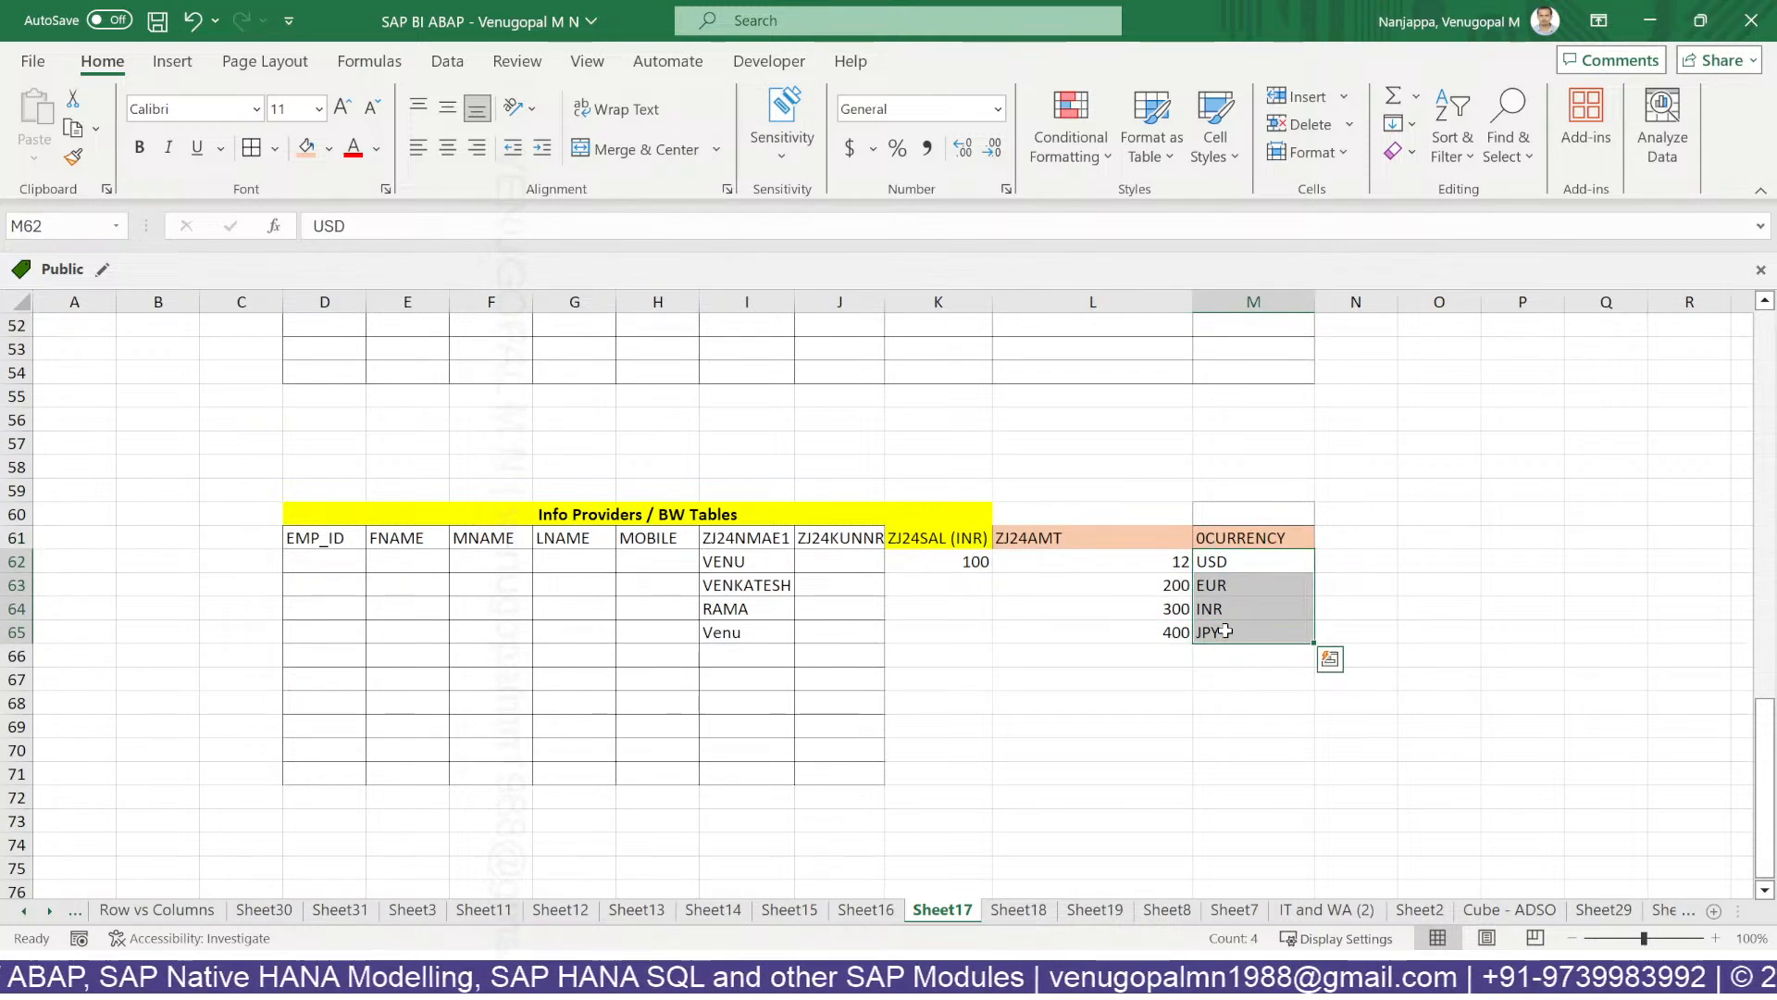
click(953, 532)
drag(1140, 536, 1226, 534)
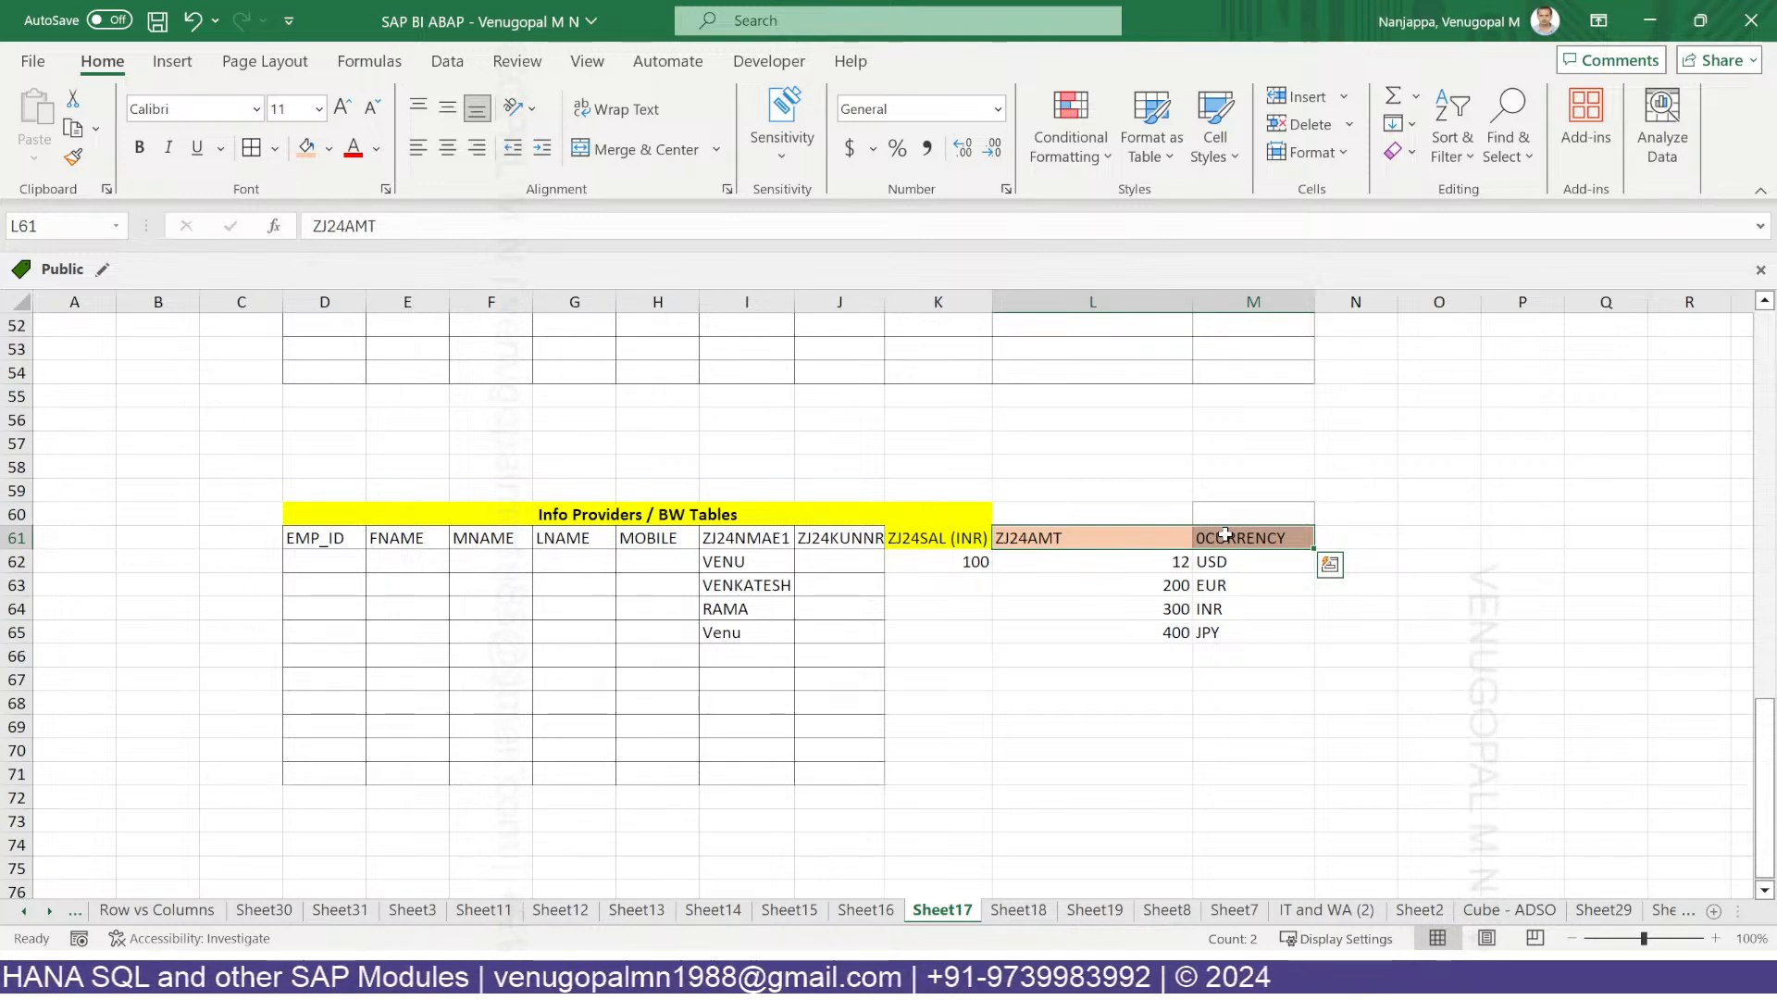
drag(1225, 534, 1274, 624)
drag(1104, 543, 1245, 631)
Point out the ZJ24AMT and 0CURRENCY headers, currency codes, and ZJ24SAL (INR) salary column.
click(1140, 537)
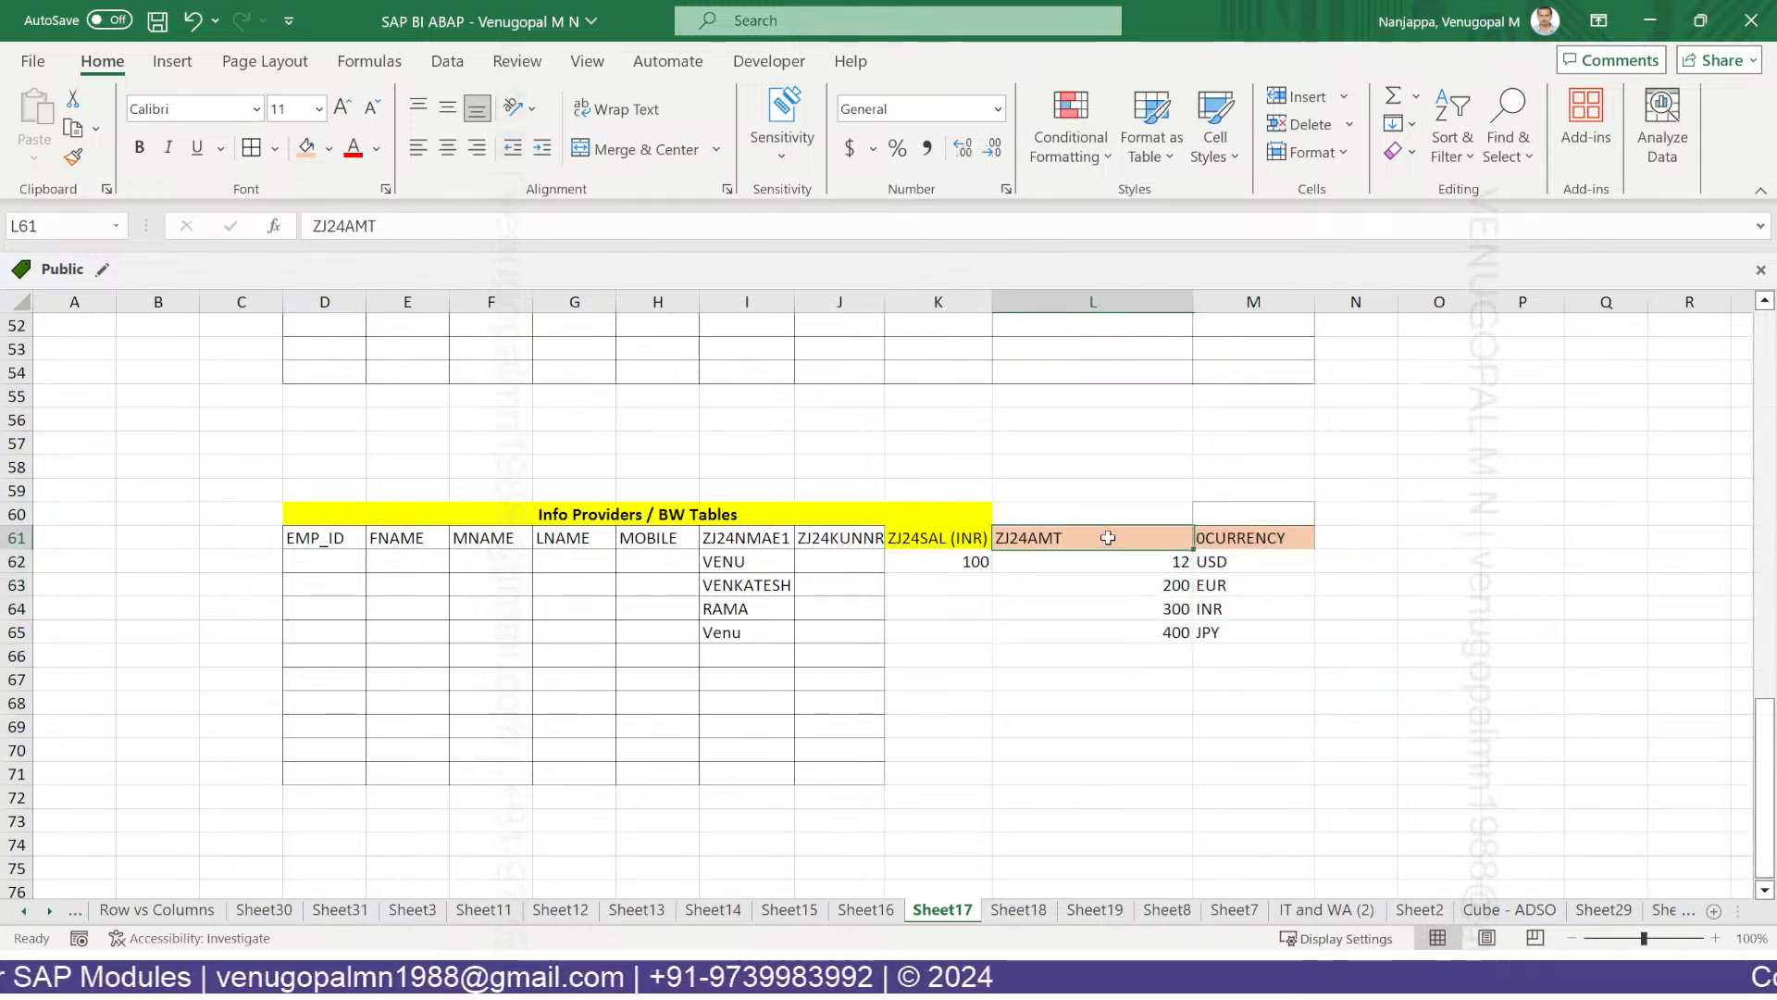
click(1266, 534)
drag(920, 537, 937, 774)
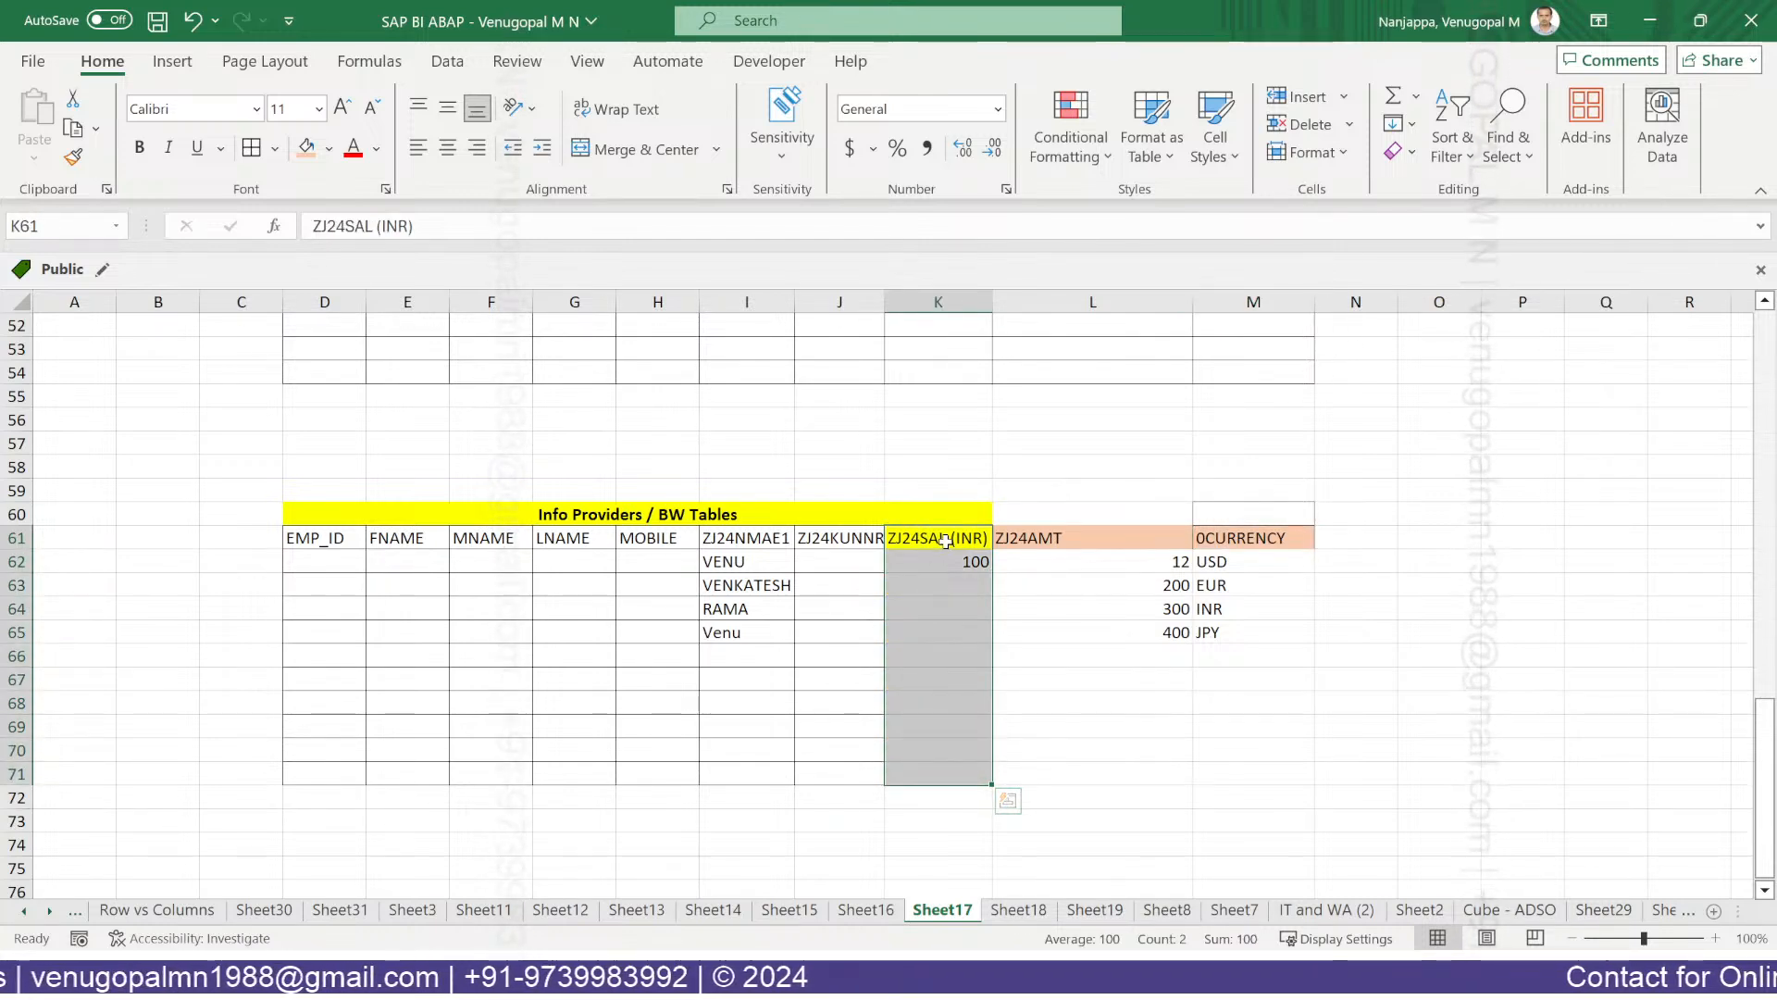
drag(1027, 534, 1268, 536)
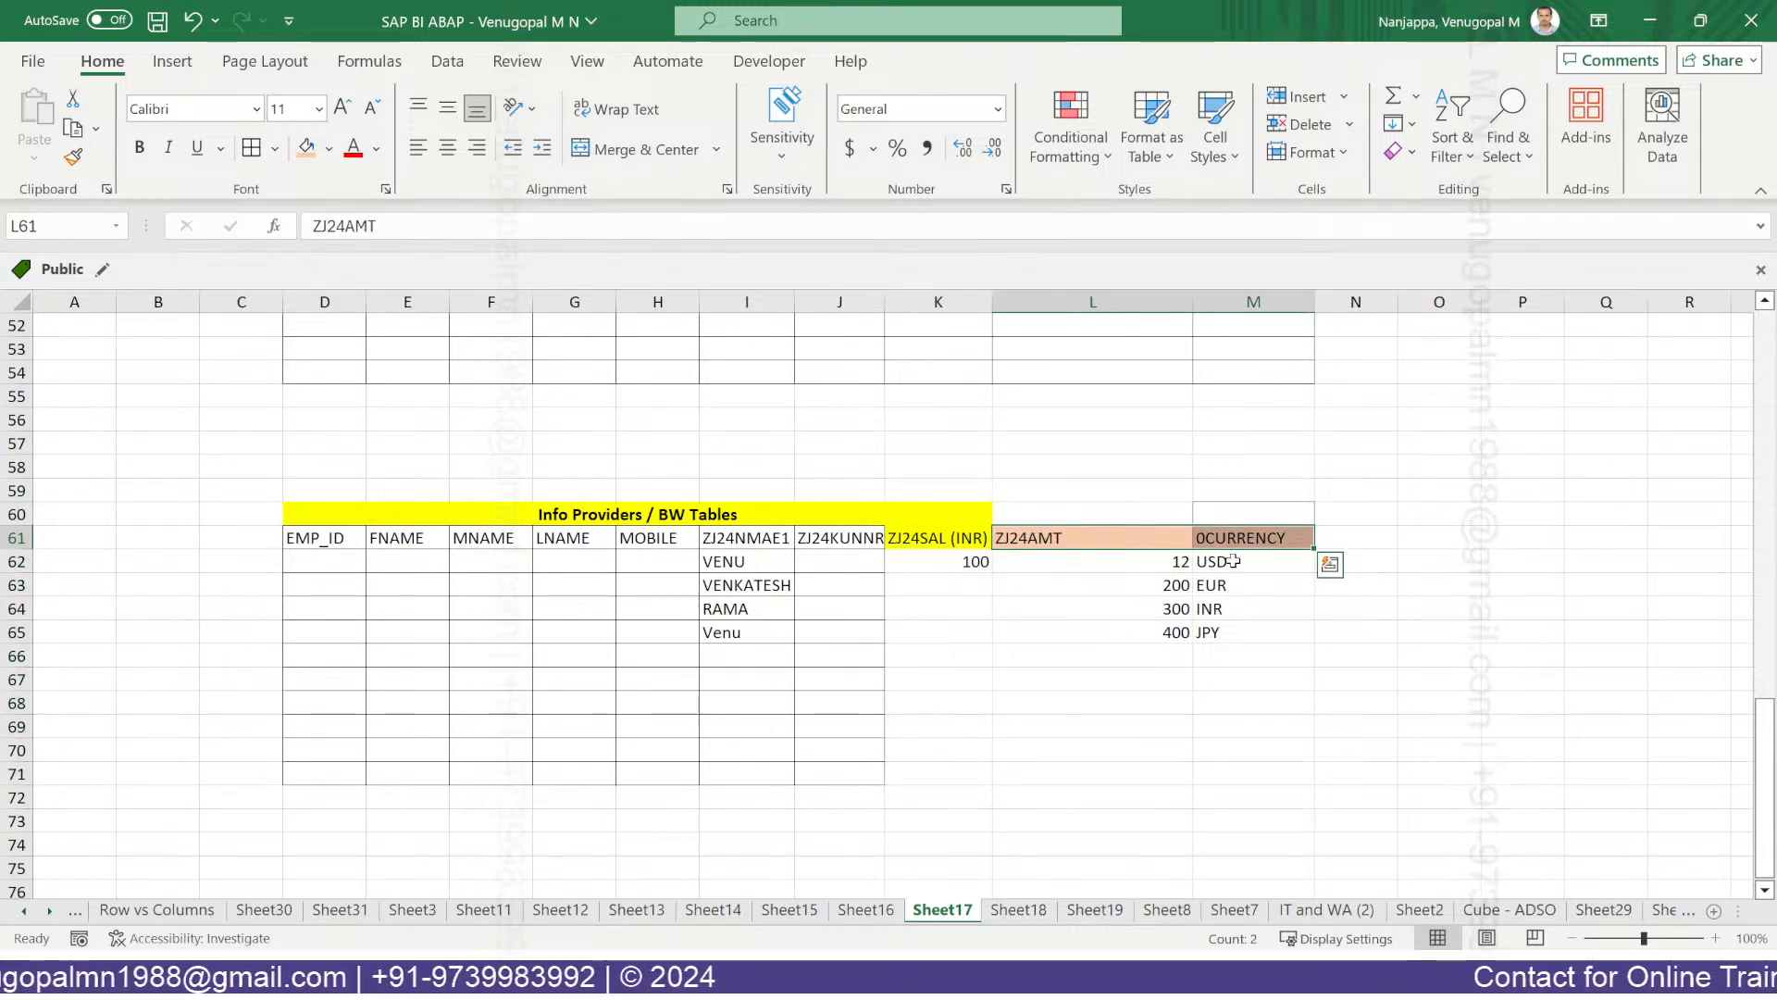
click(1233, 561)
key(ctrl+shift+Down)
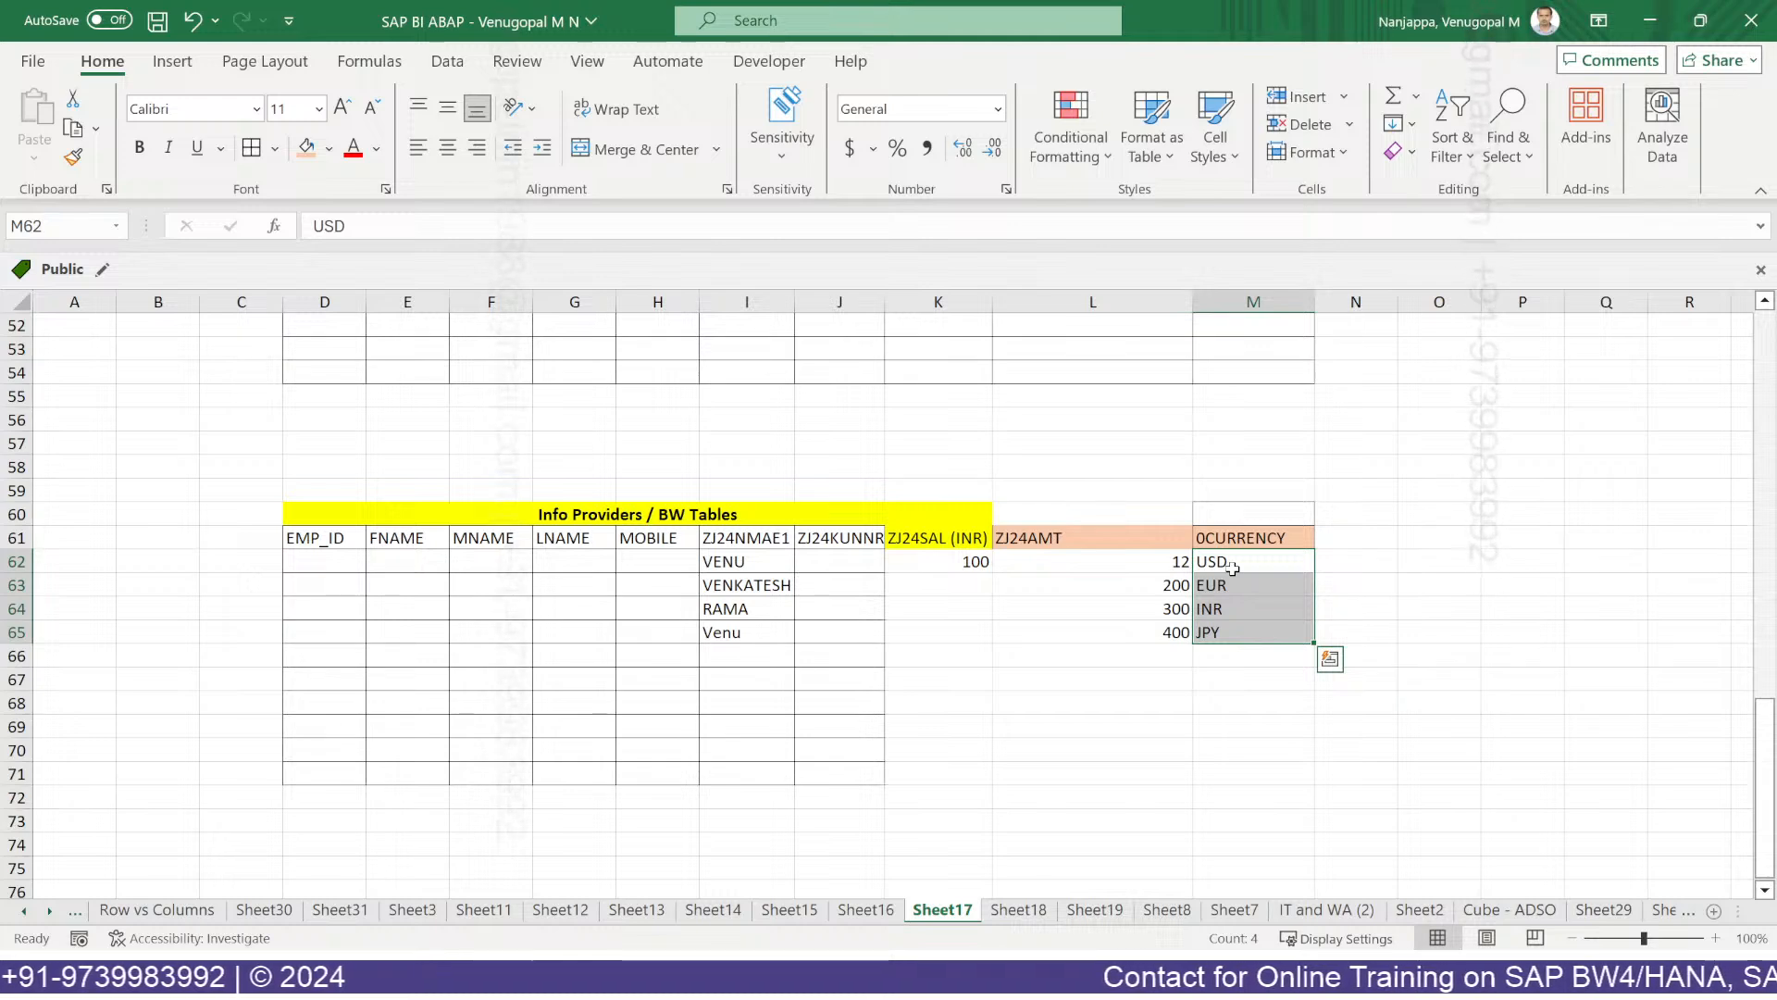
drag(1070, 539, 1263, 625)
click(1044, 611)
drag(903, 537, 913, 607)
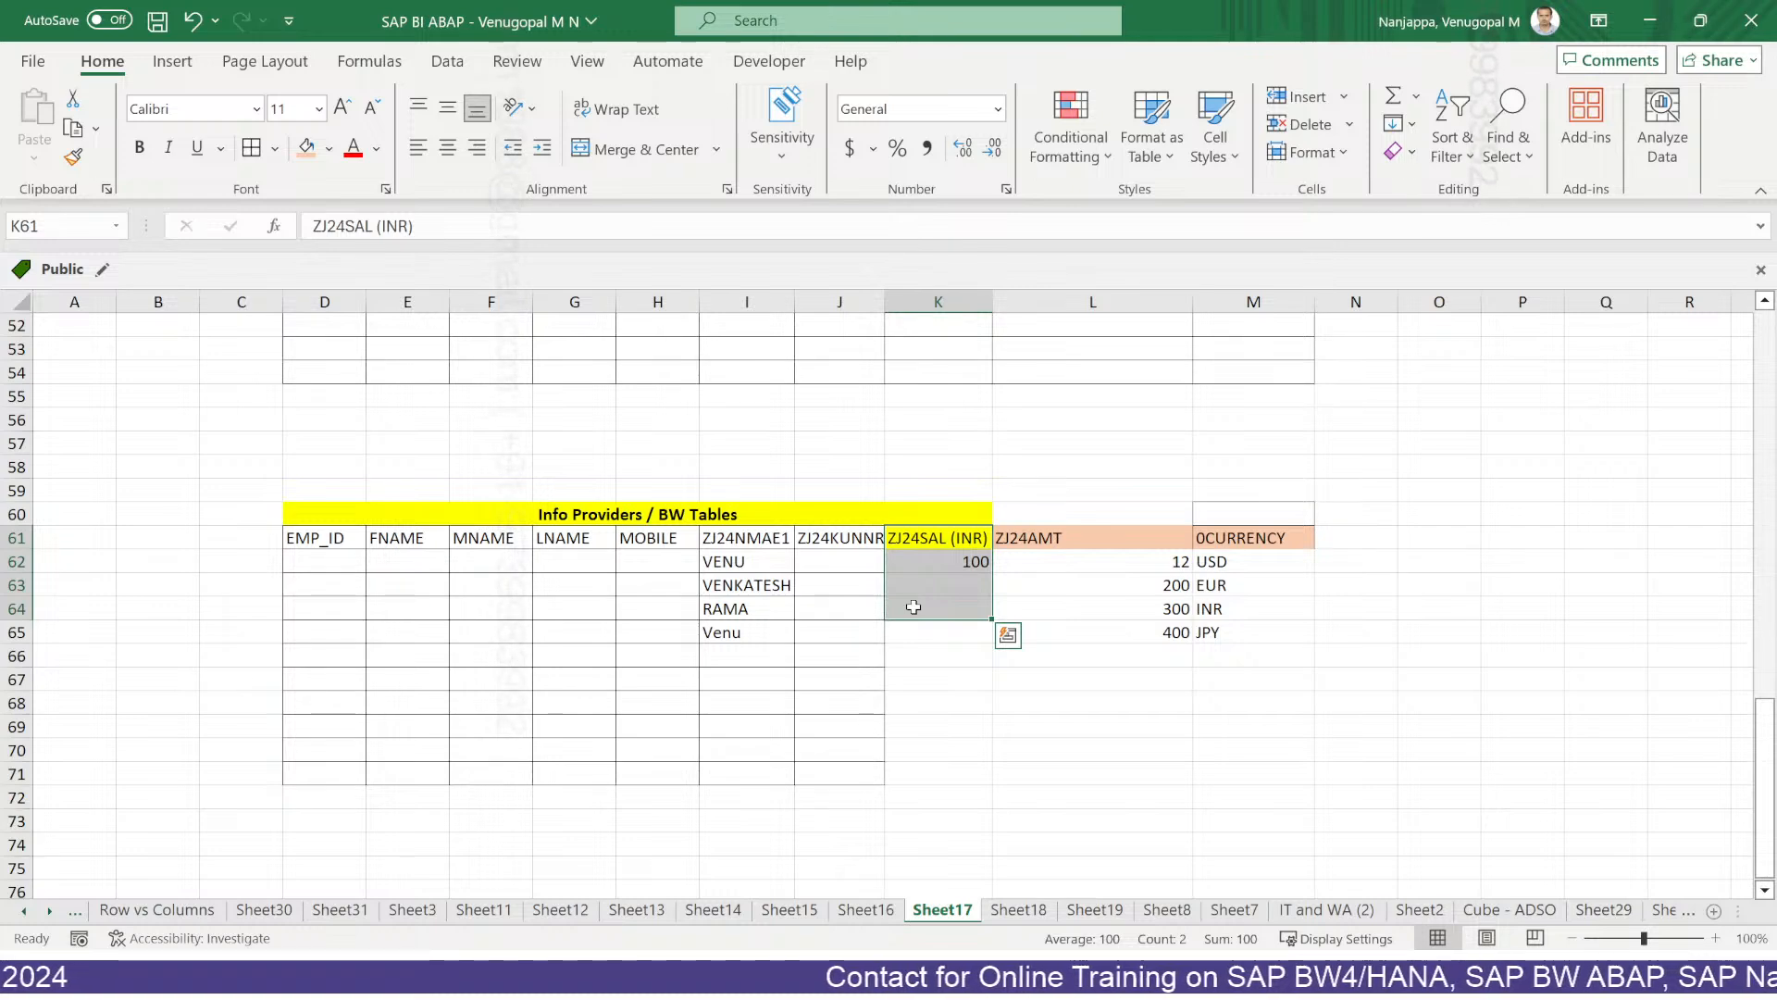
In SAP HANA Studio, start a new key figure from the Key Figure folder.
key(alt+Tab)
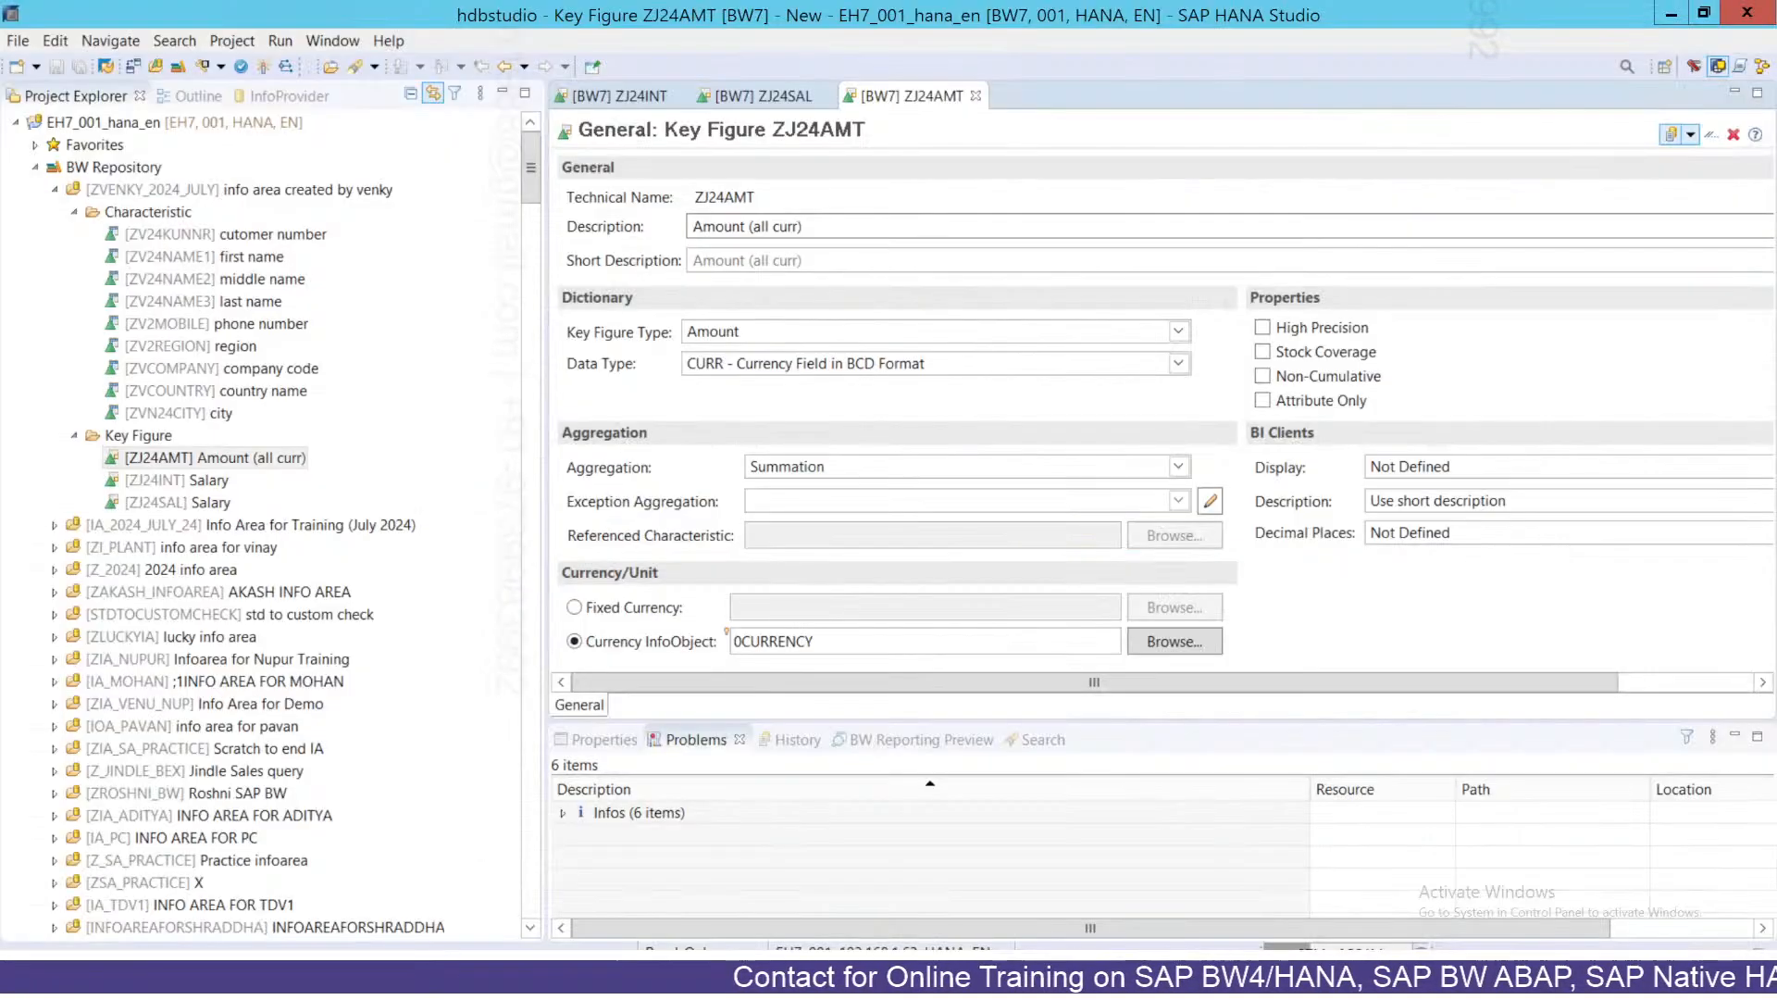
click(178, 462)
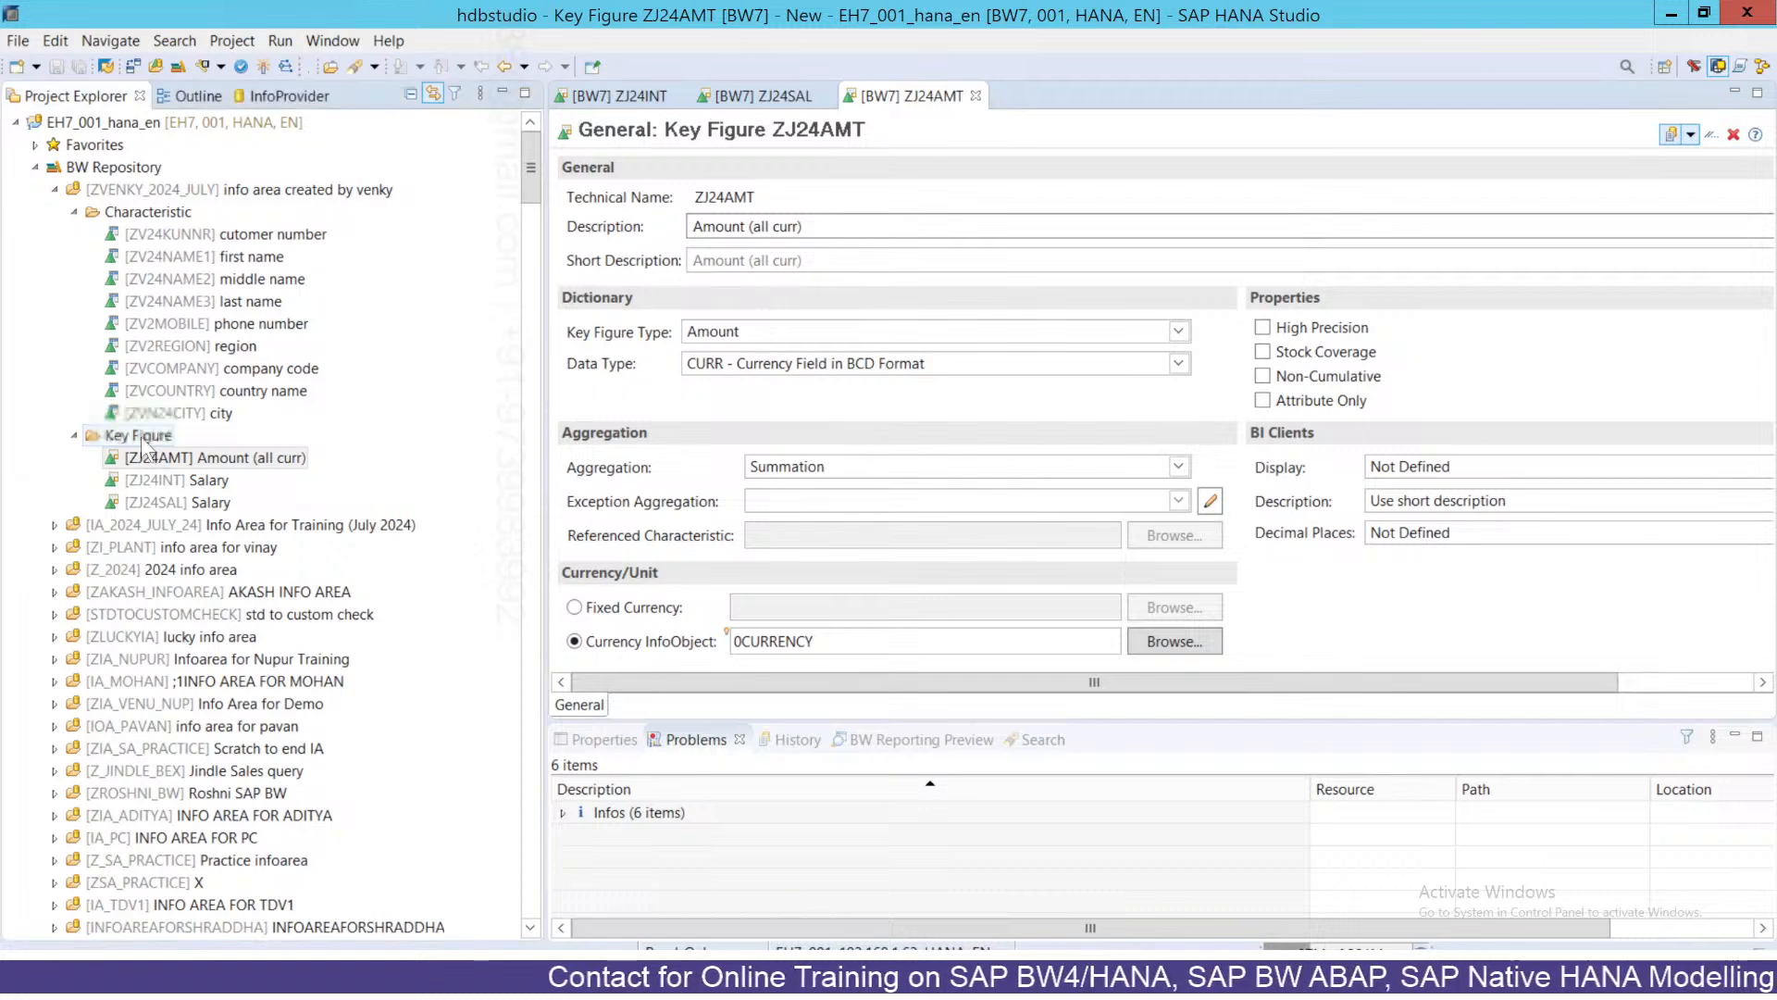
click(143, 441)
right_click(142, 437)
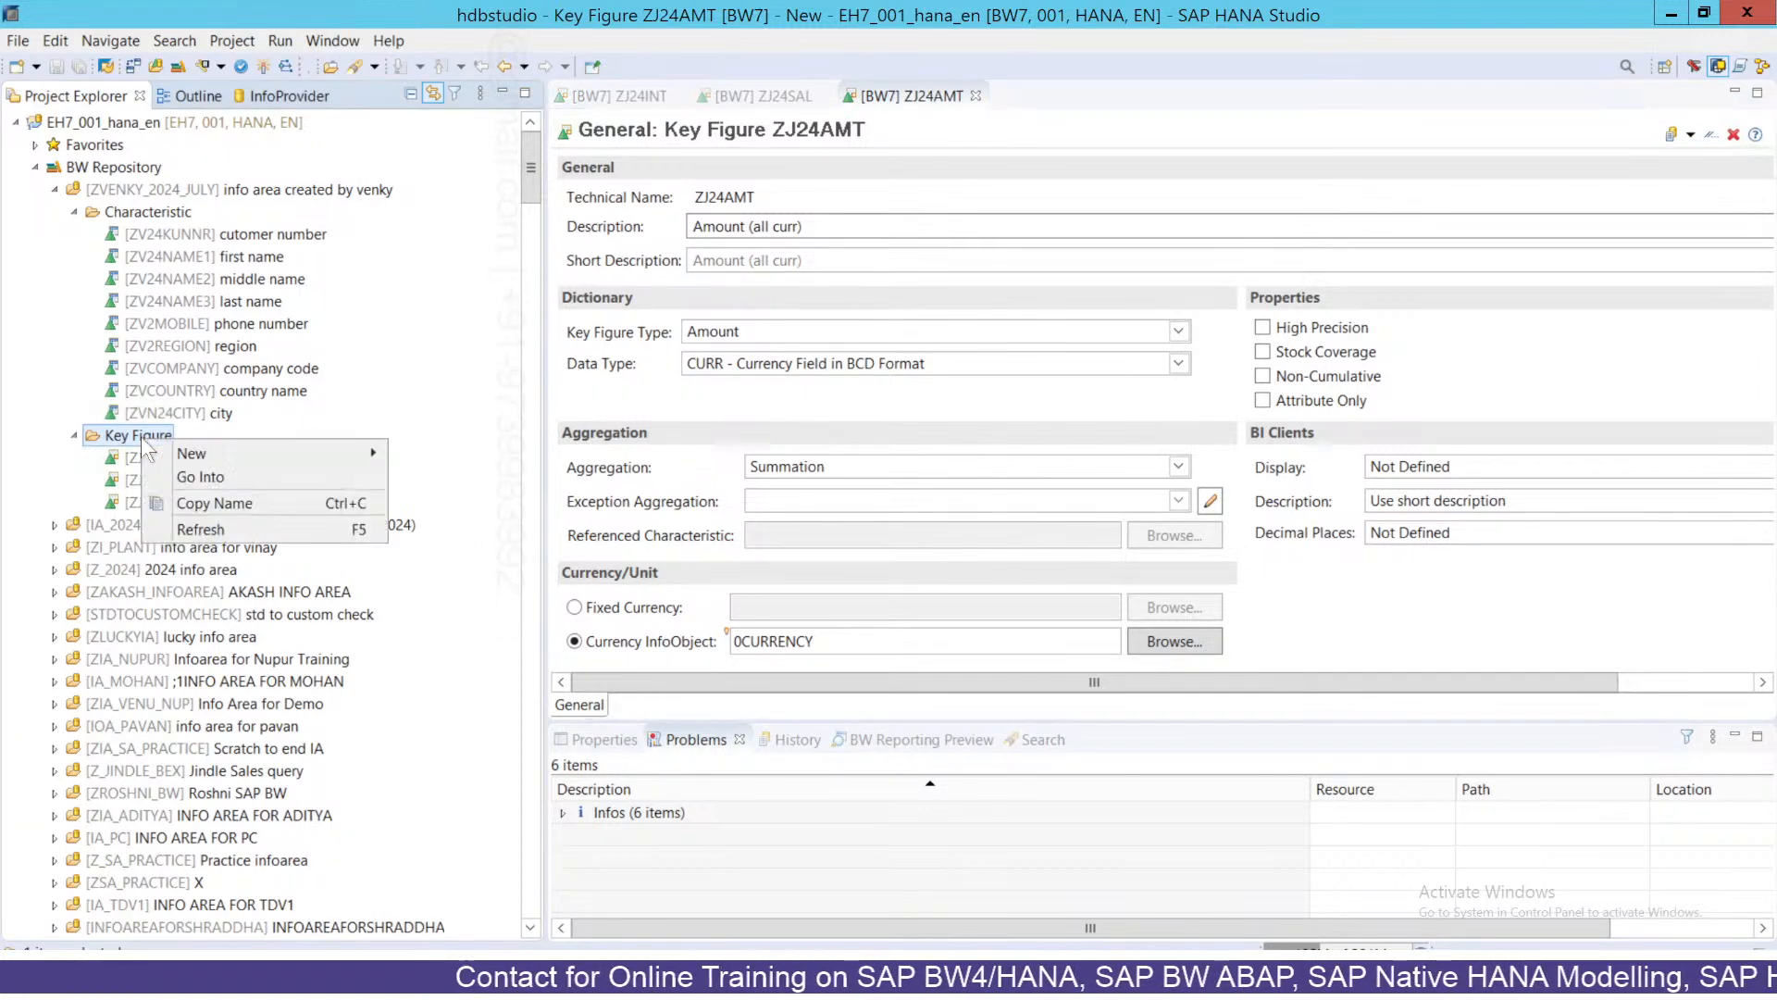
mouse_move(171, 451)
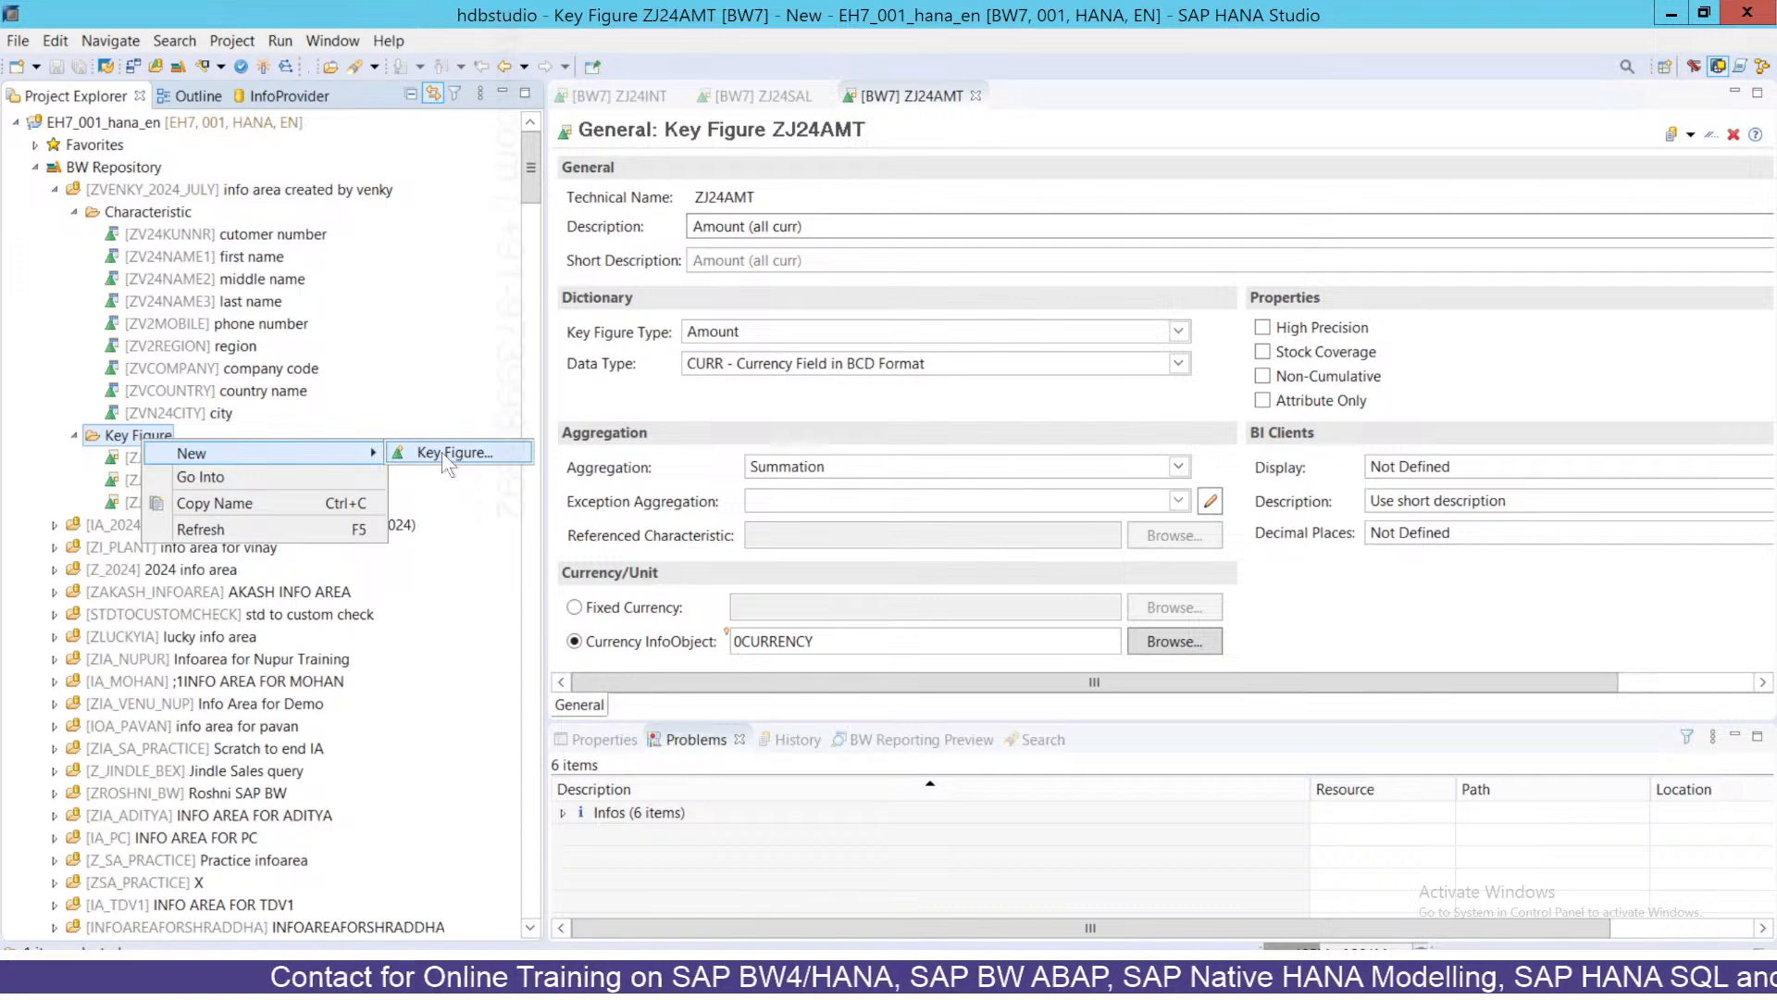
click(442, 452)
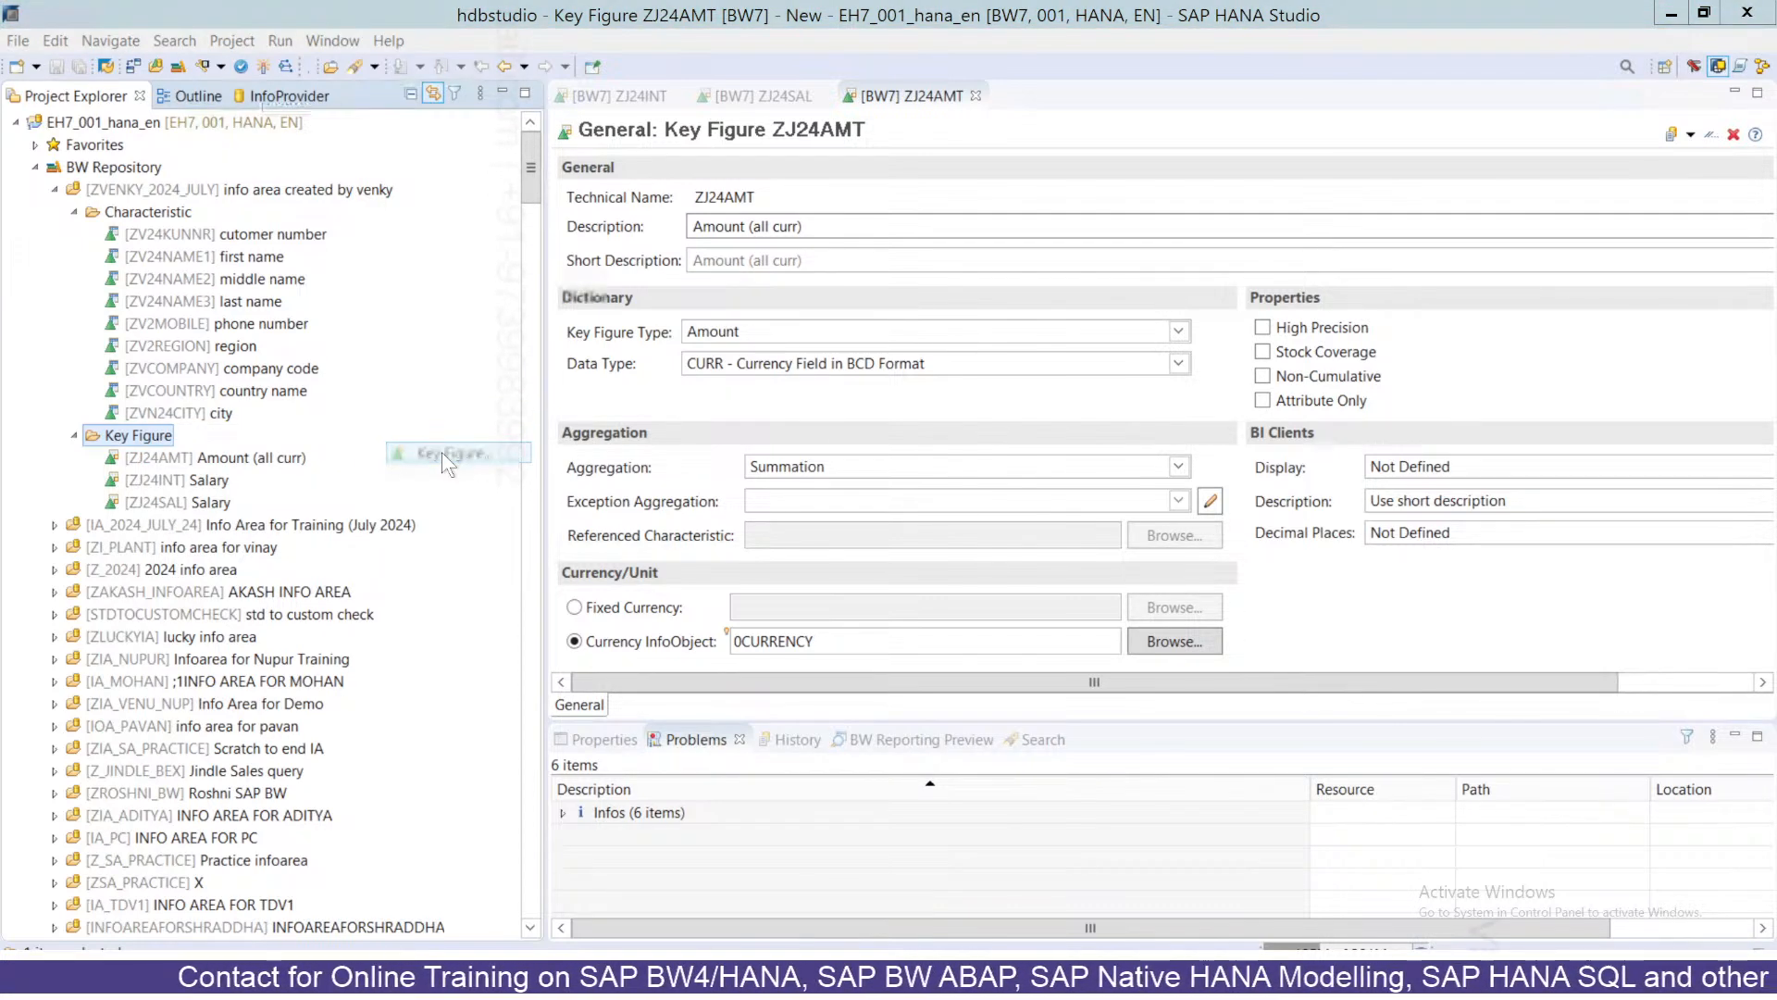
Name it ZJ24QTY with description 'Quantity' and data type QUAN, and create it.
text(Z)
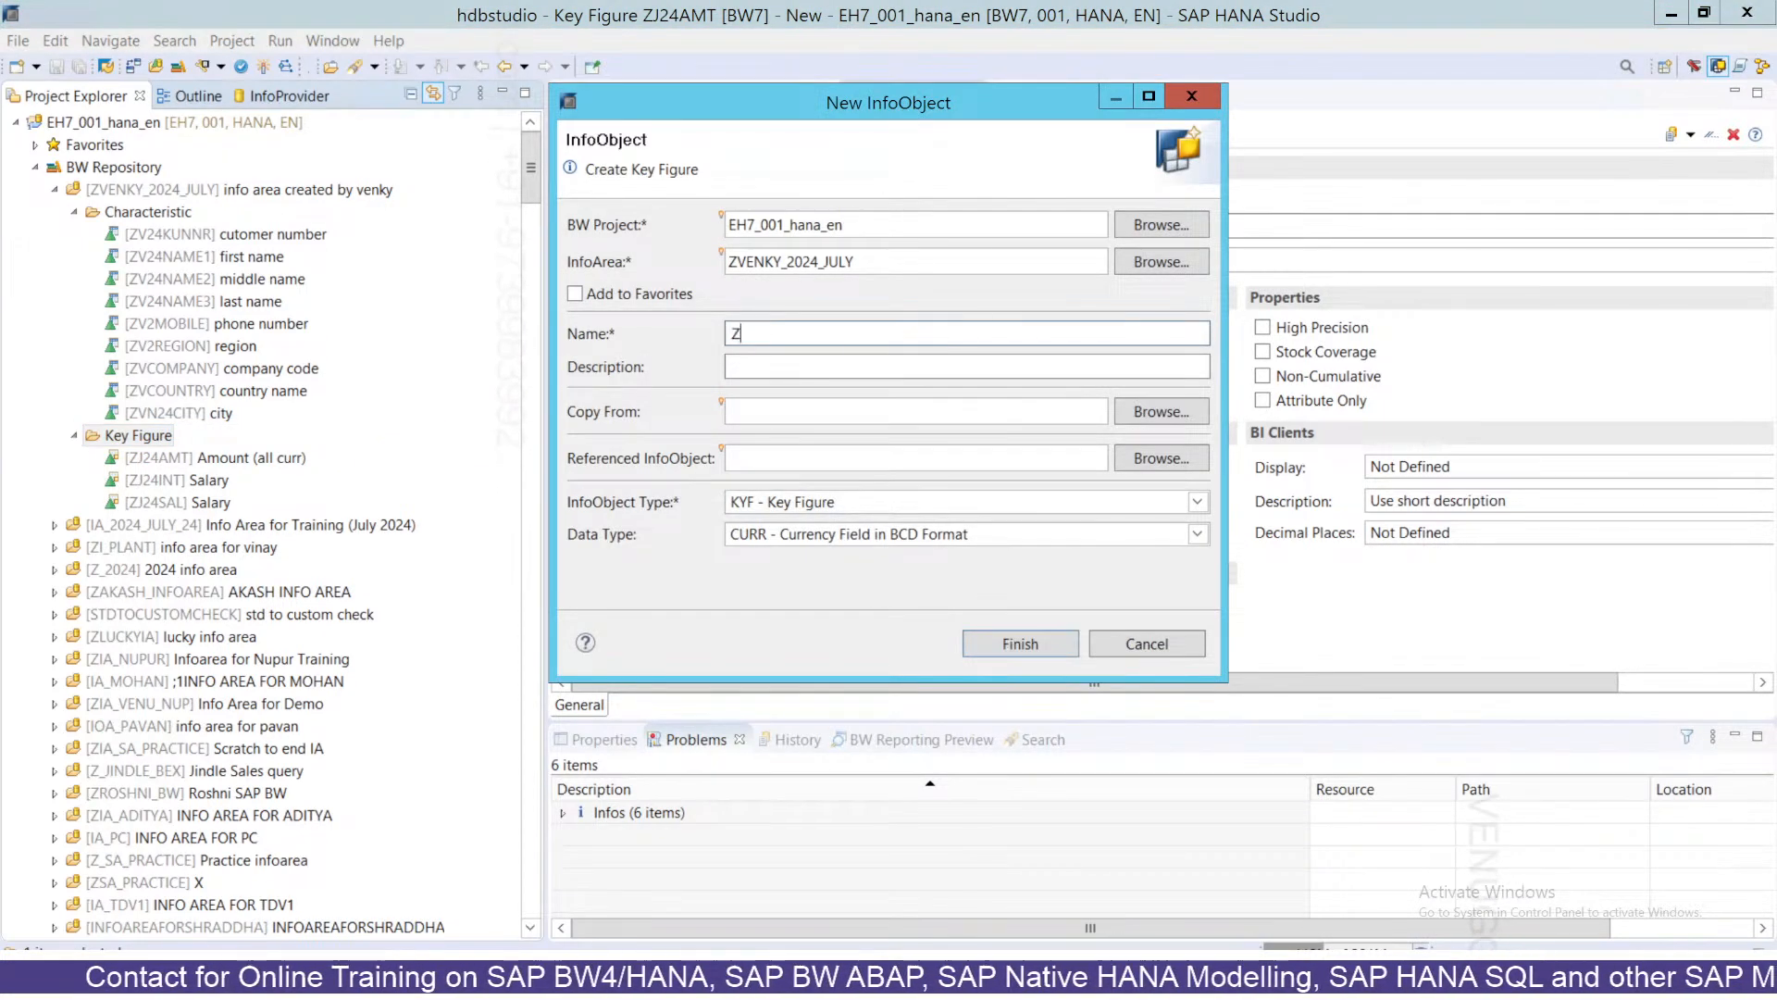
text(J24ATY)
key(Tab)
click(767, 333)
key(BackSpace)
text(Q)
key(Tab)
text(Auantity)
key(Tab)
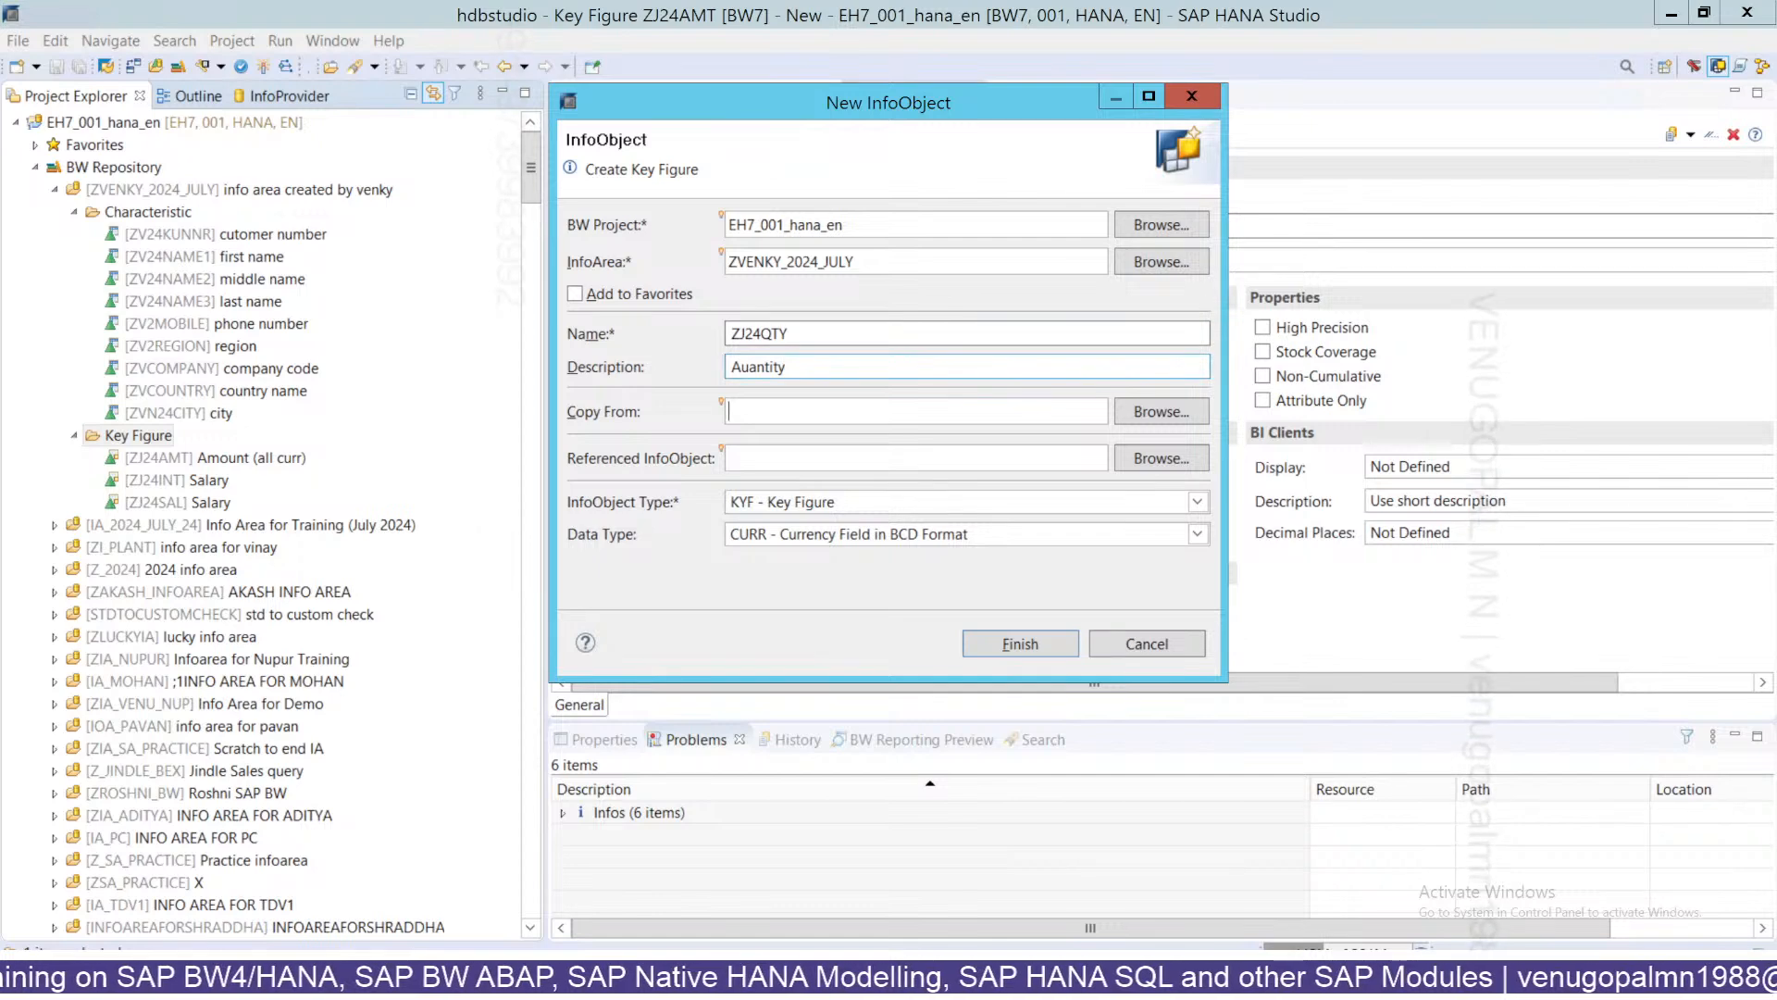
key(BackSpace)
text(Q)
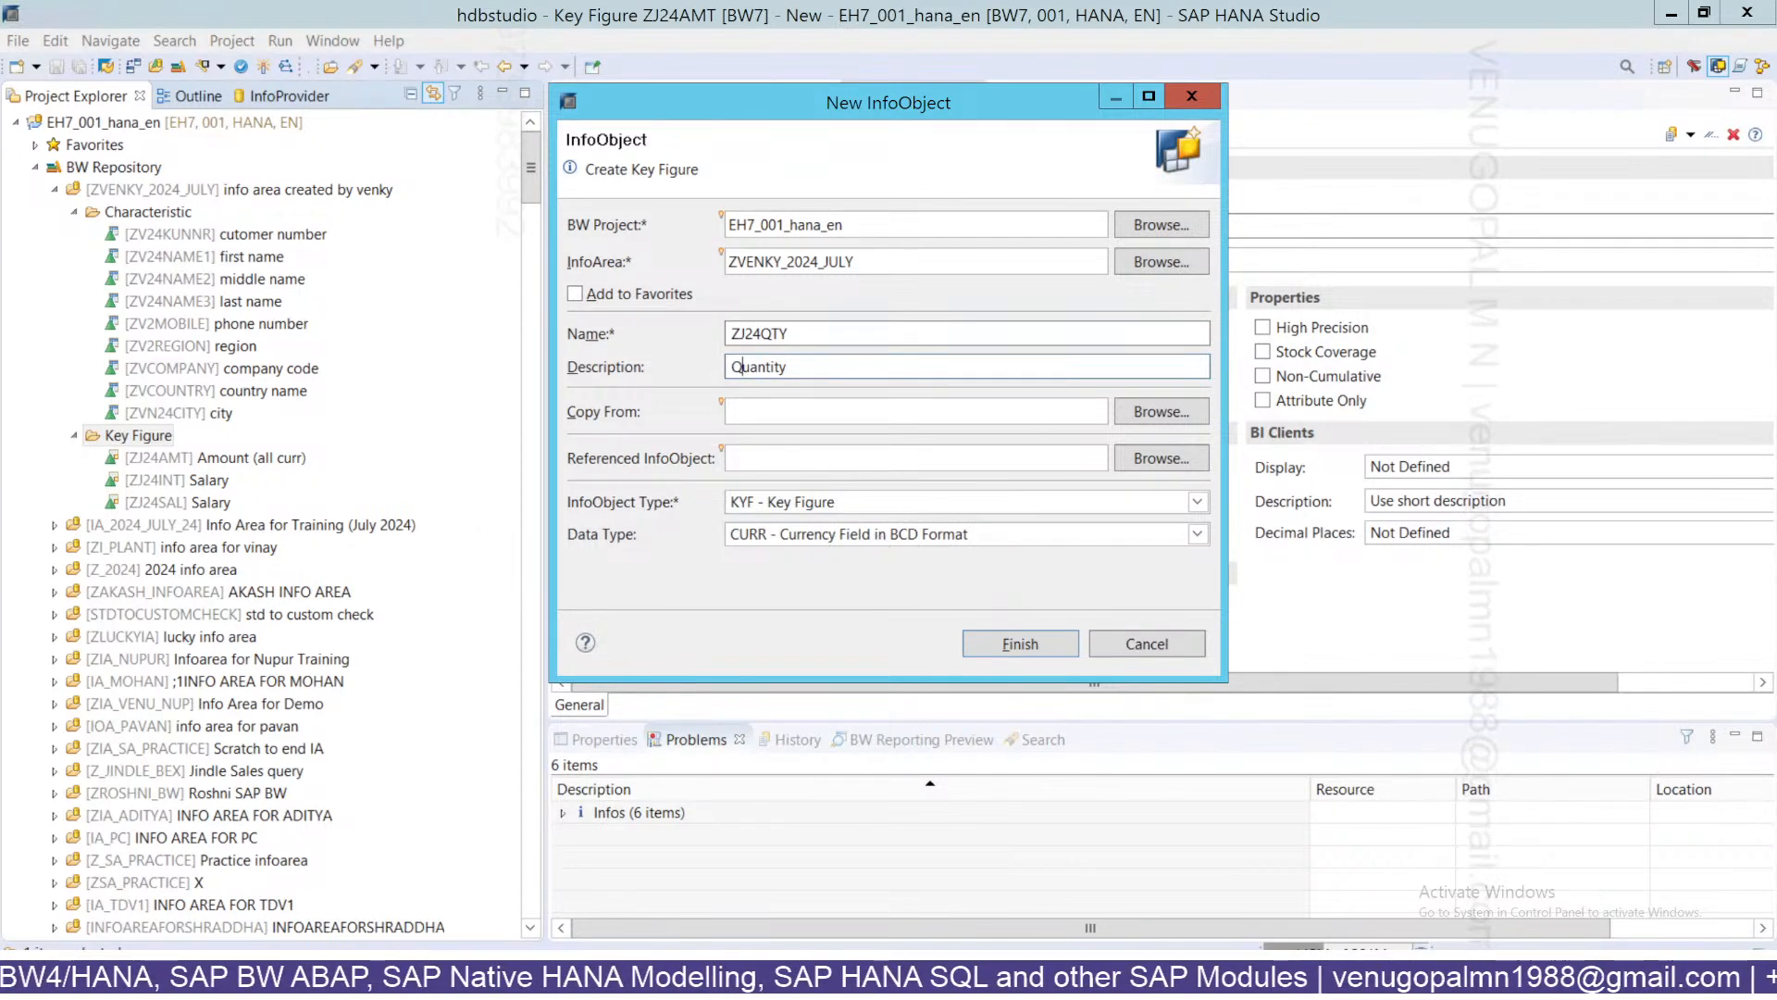
click(966, 534)
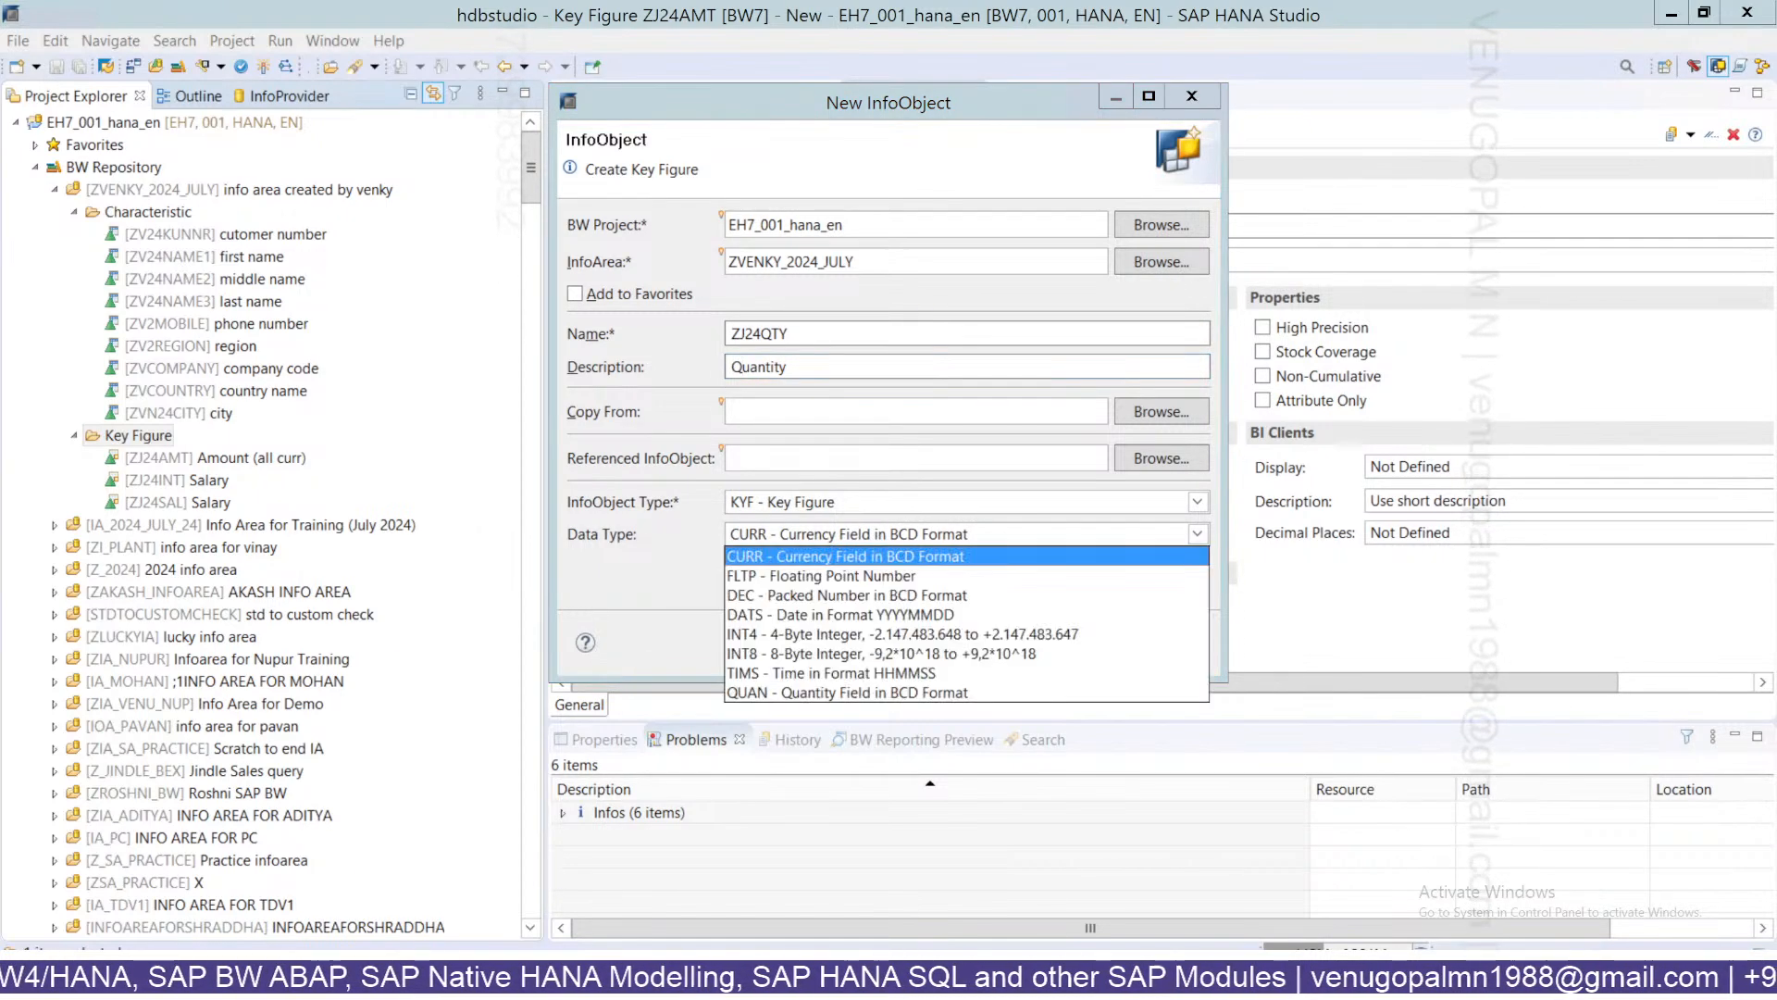
click(759, 694)
click(1018, 643)
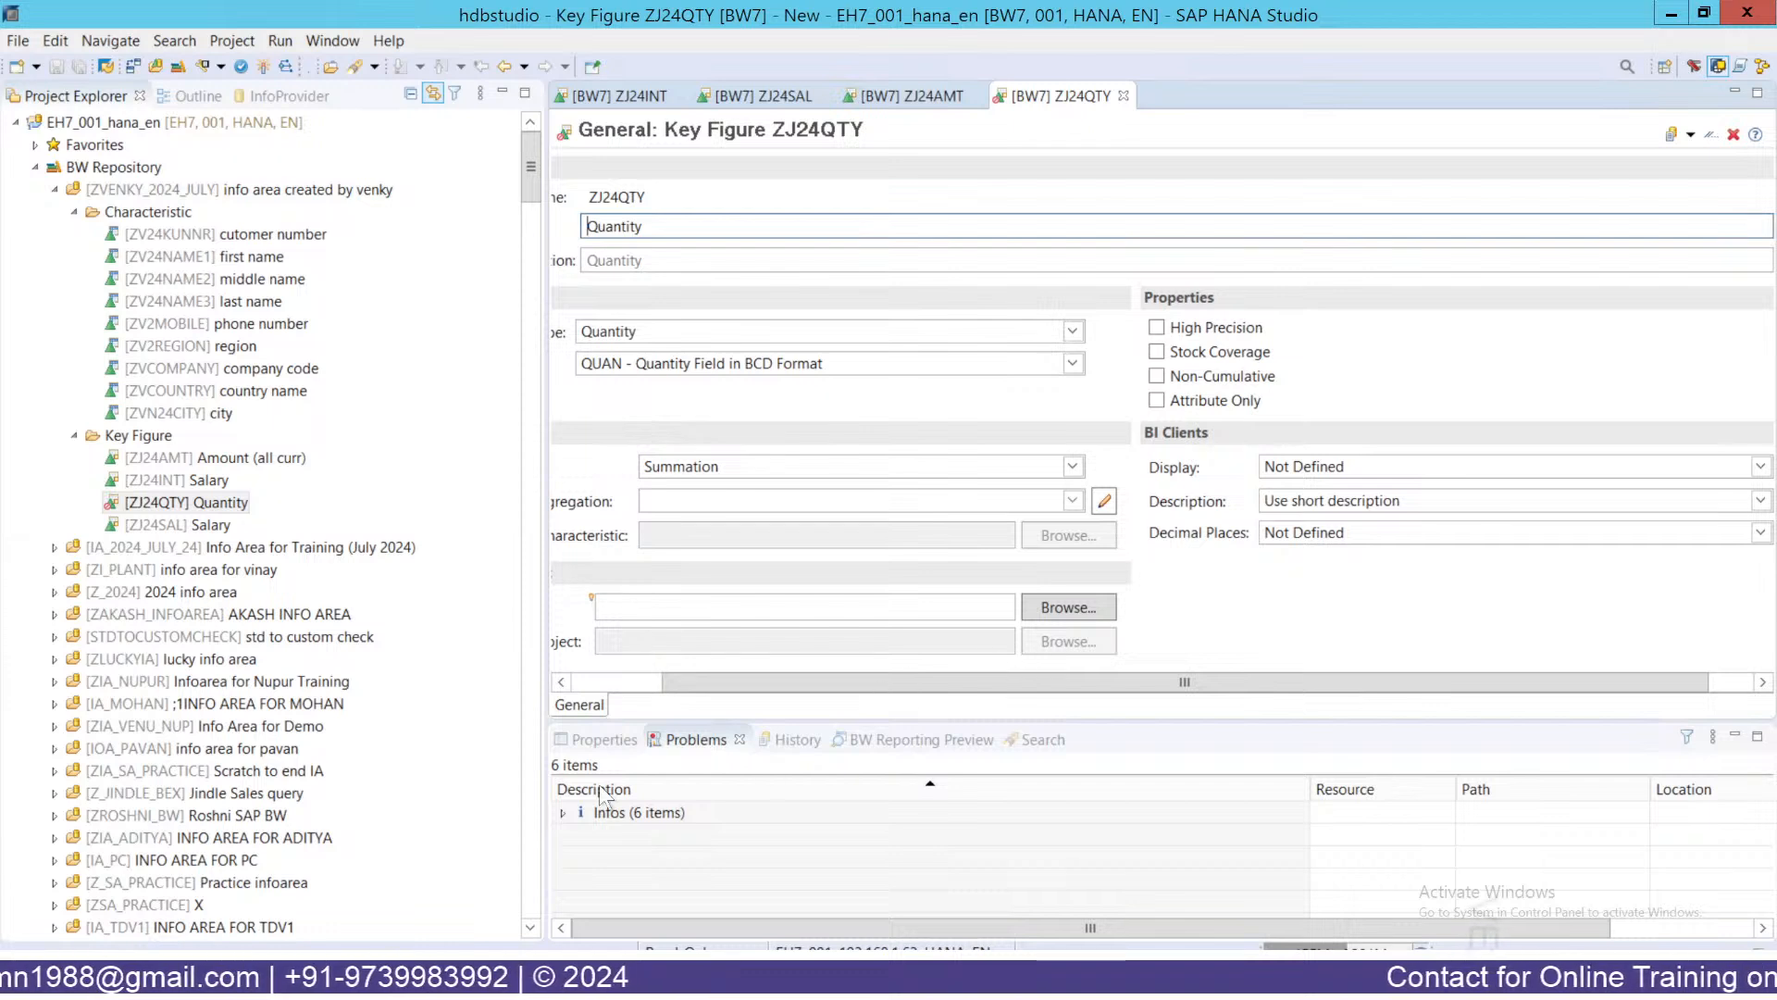
Look through the available fixed units for ZJ24QTY without choosing one.
click(581, 681)
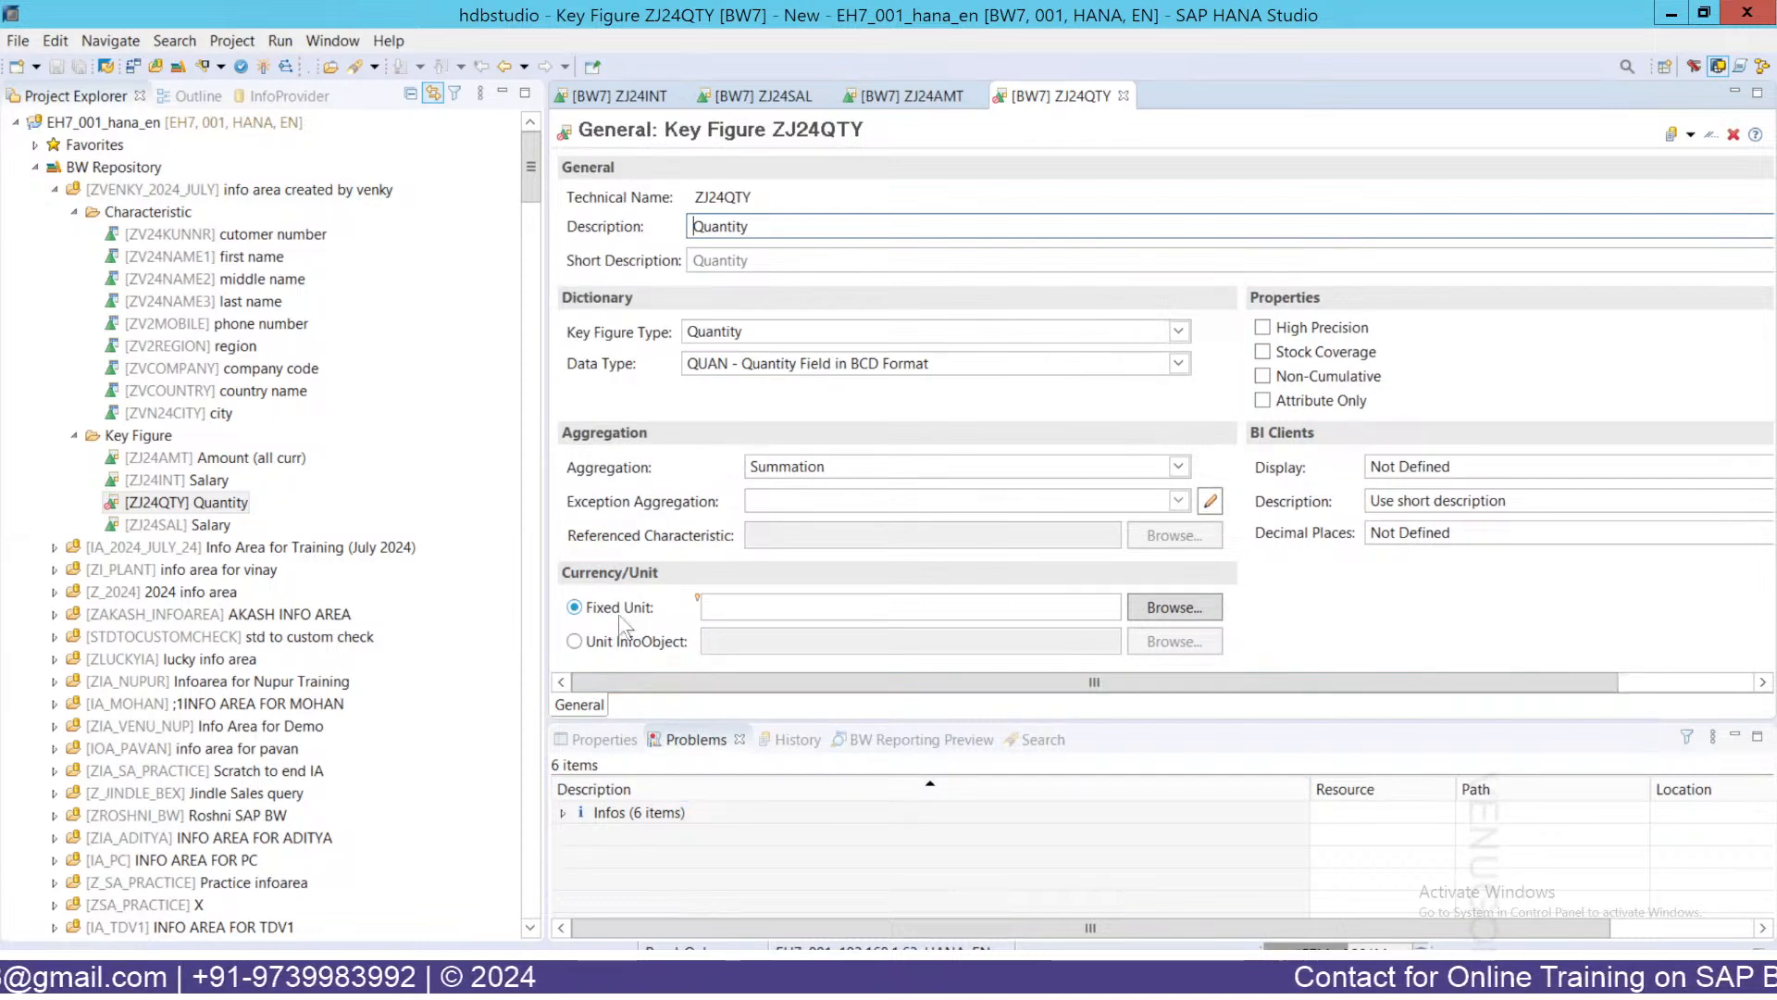
click(705, 607)
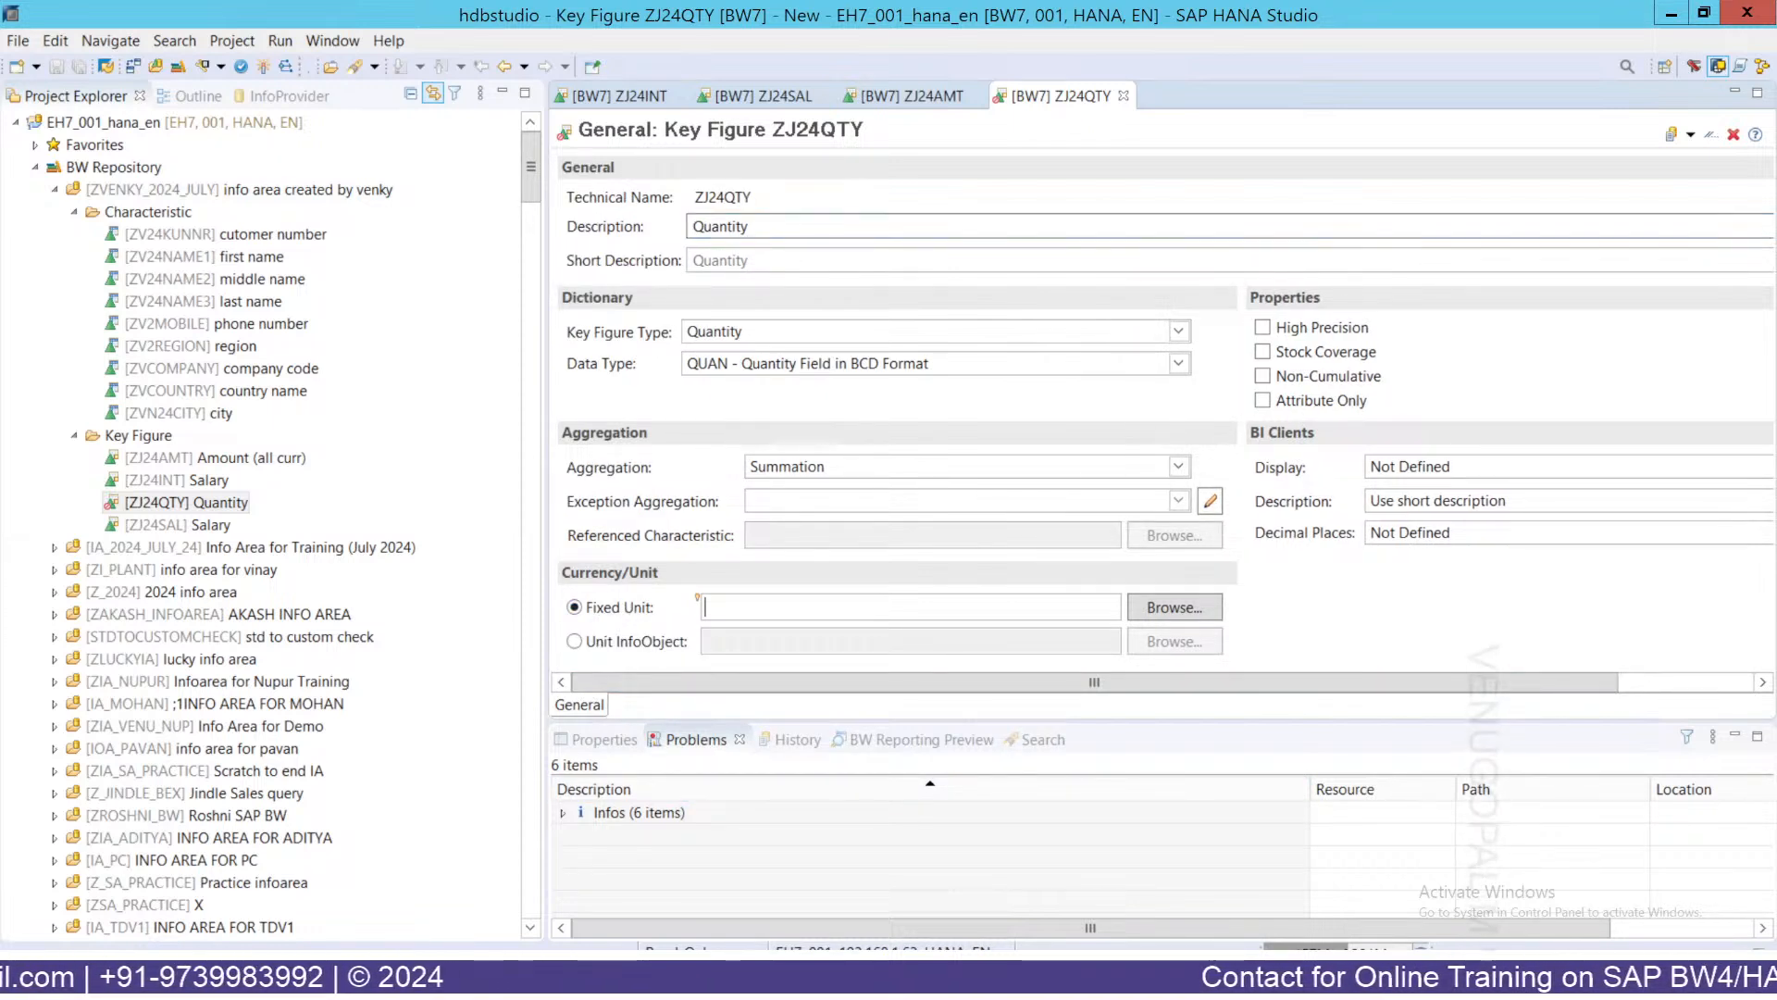
click(1173, 612)
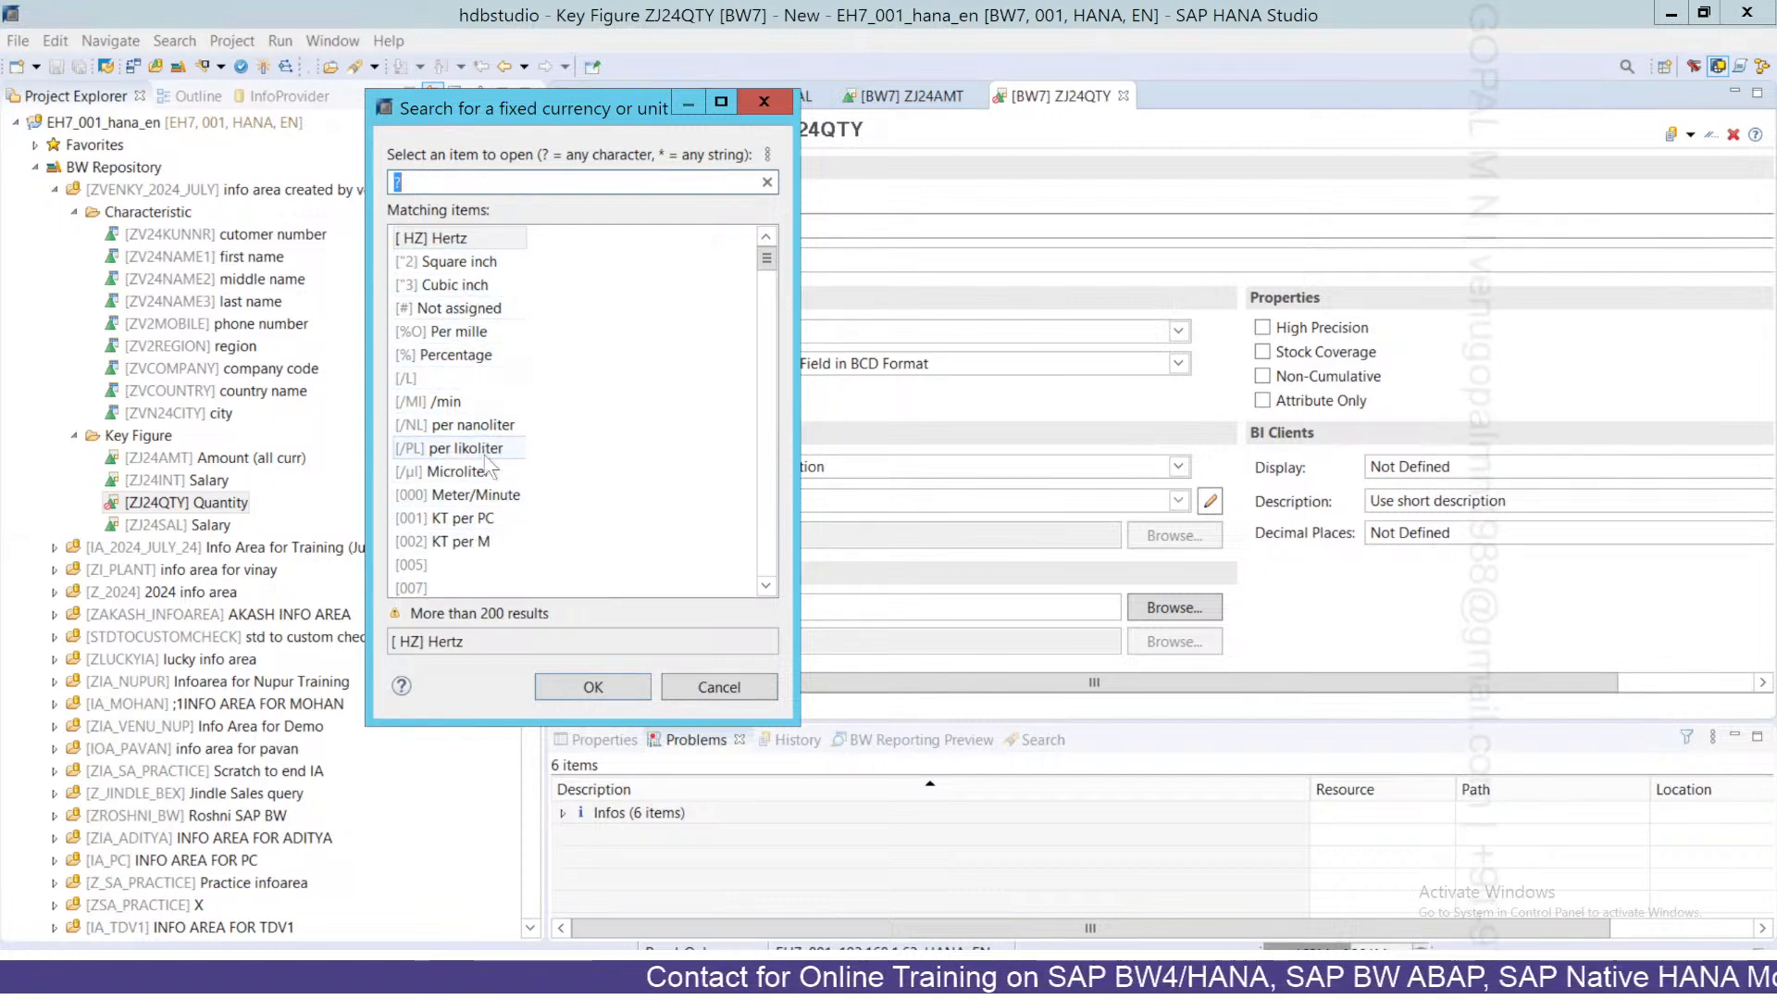
click(764, 101)
Make ZJ24QTY take its unit from the InfoObject 0UNIT.
click(628, 643)
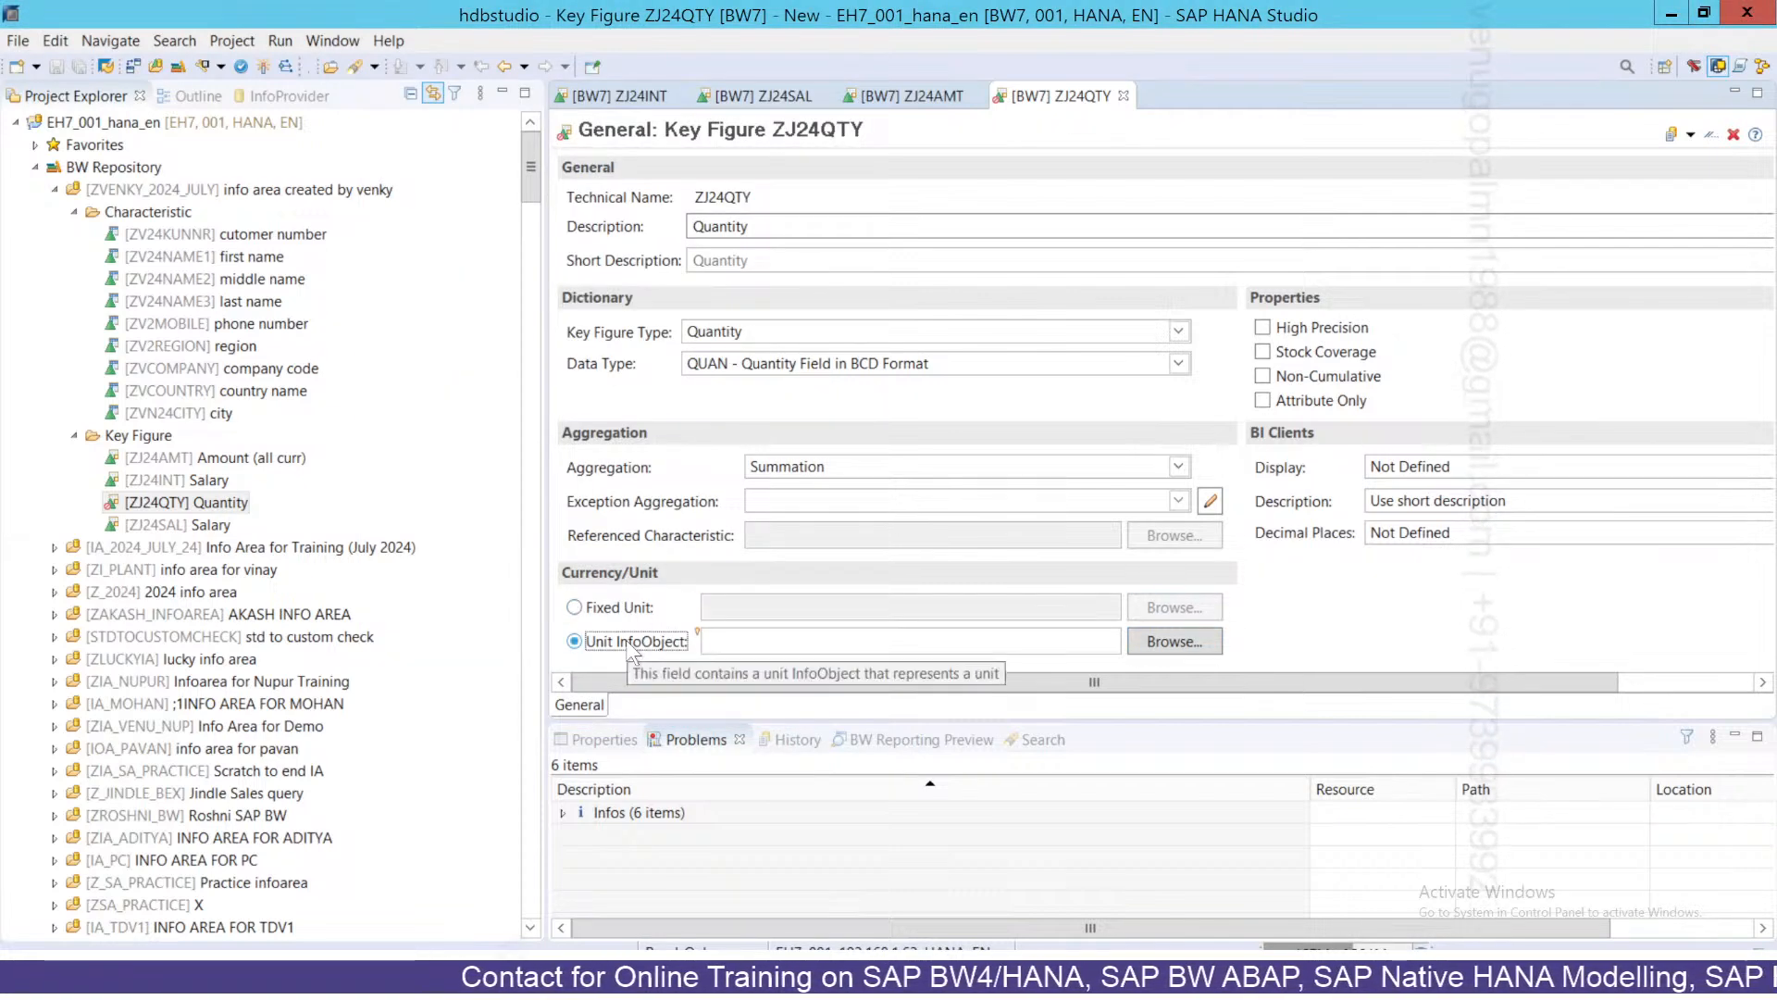
click(759, 641)
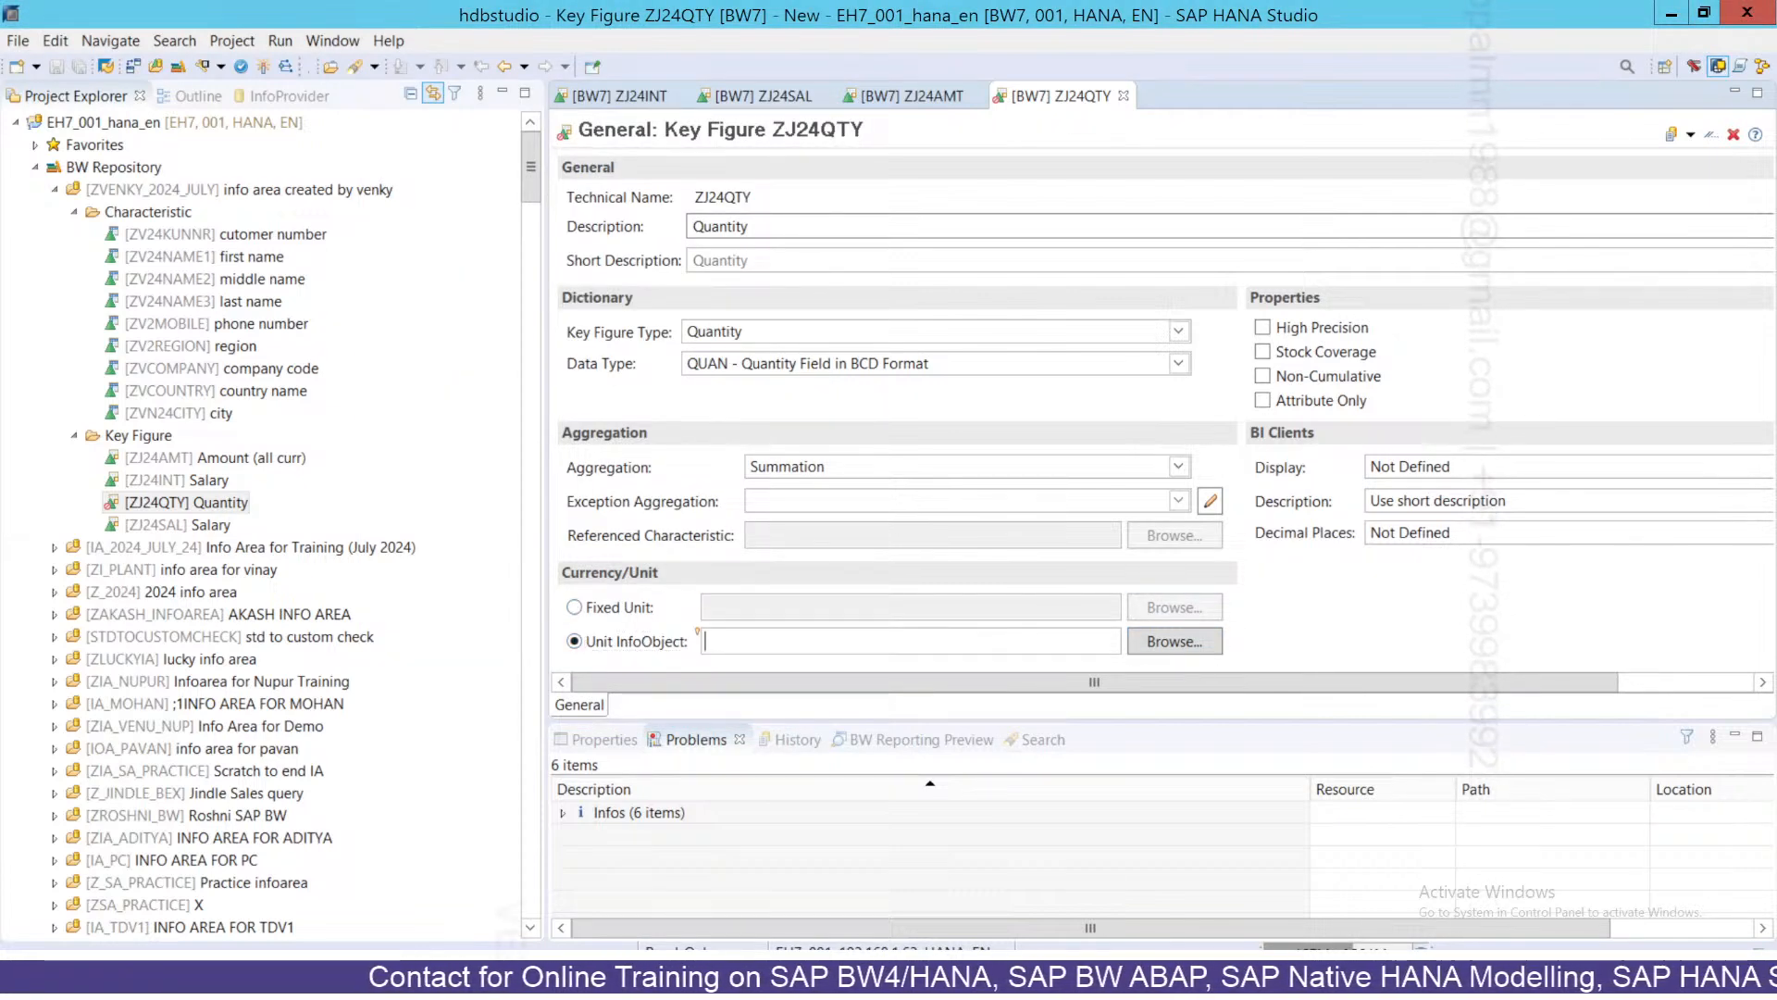
text(0UNIT)
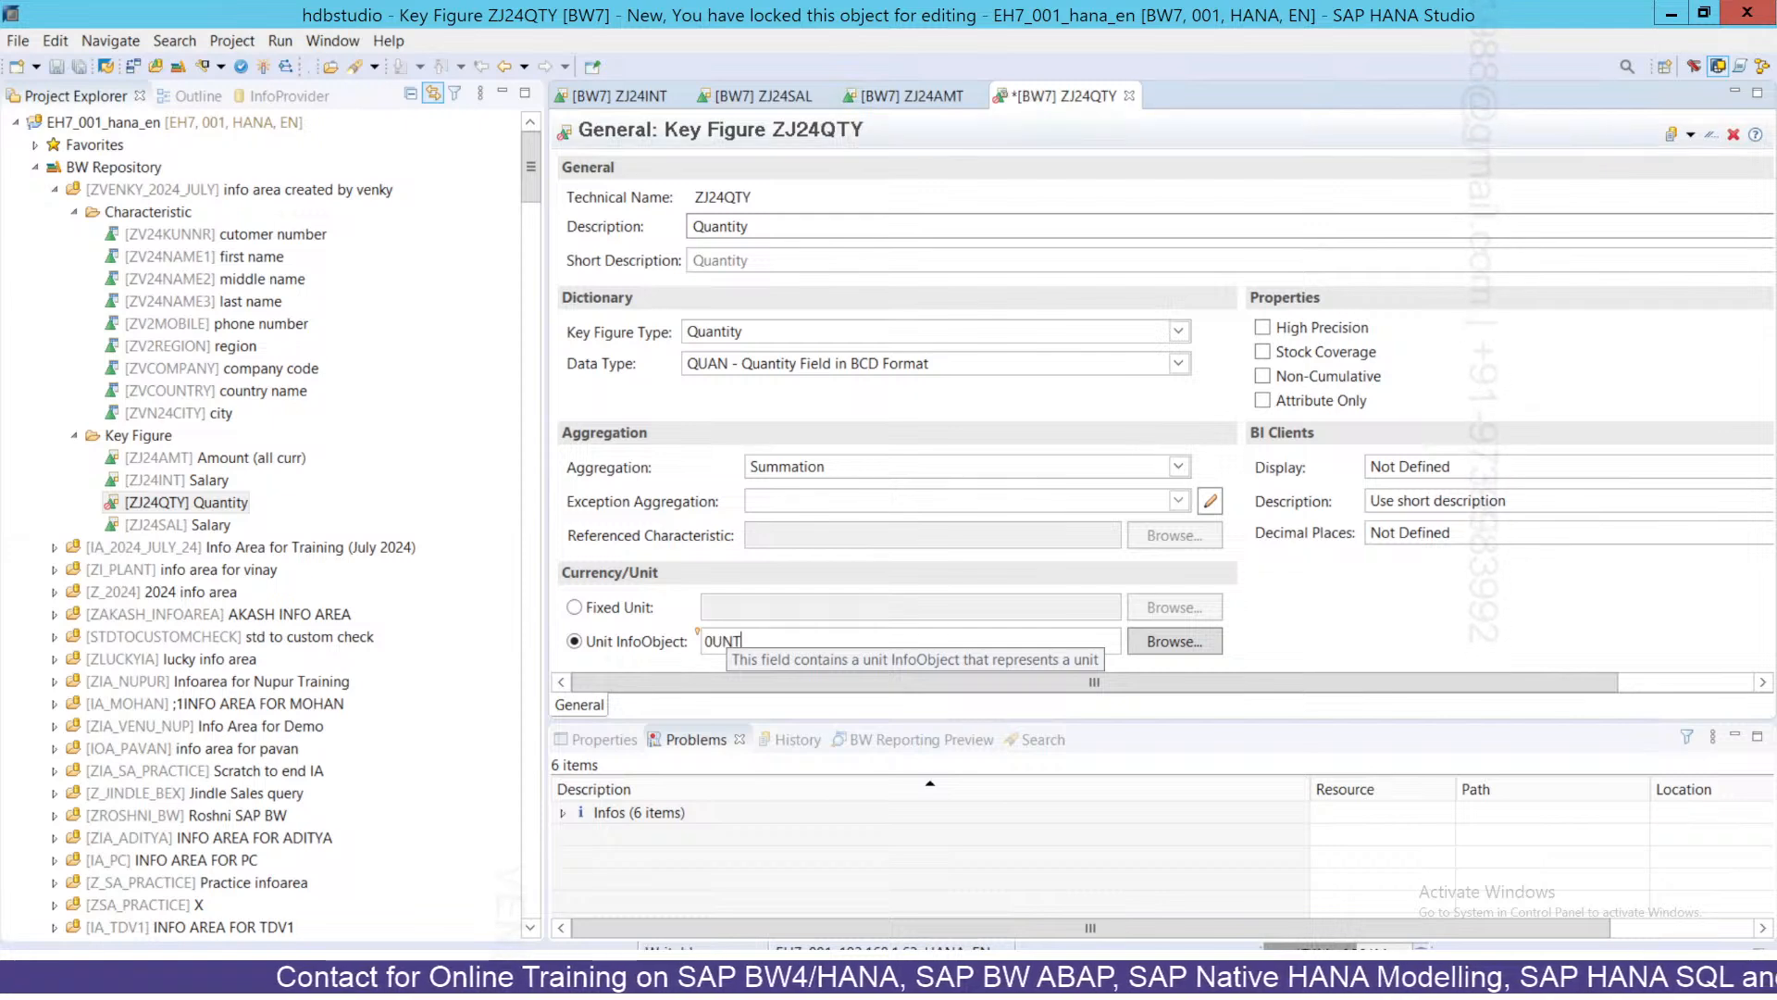
key(BackSpace)
text(IT)
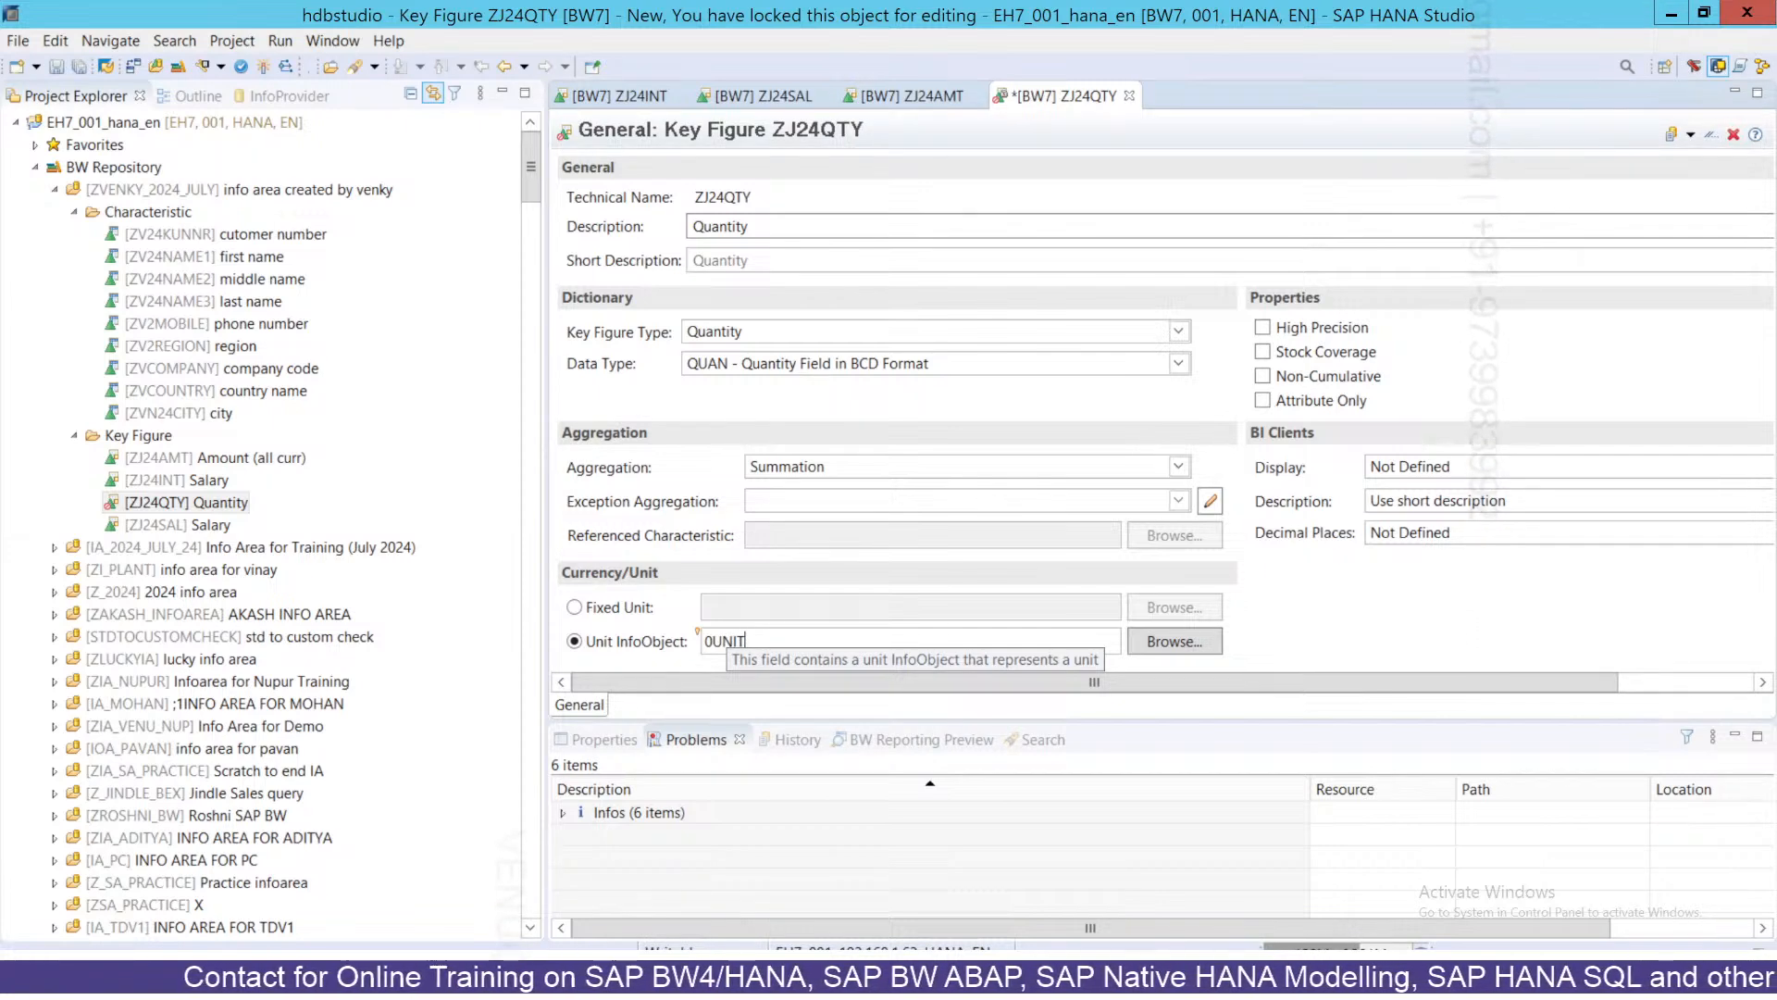
click(754, 197)
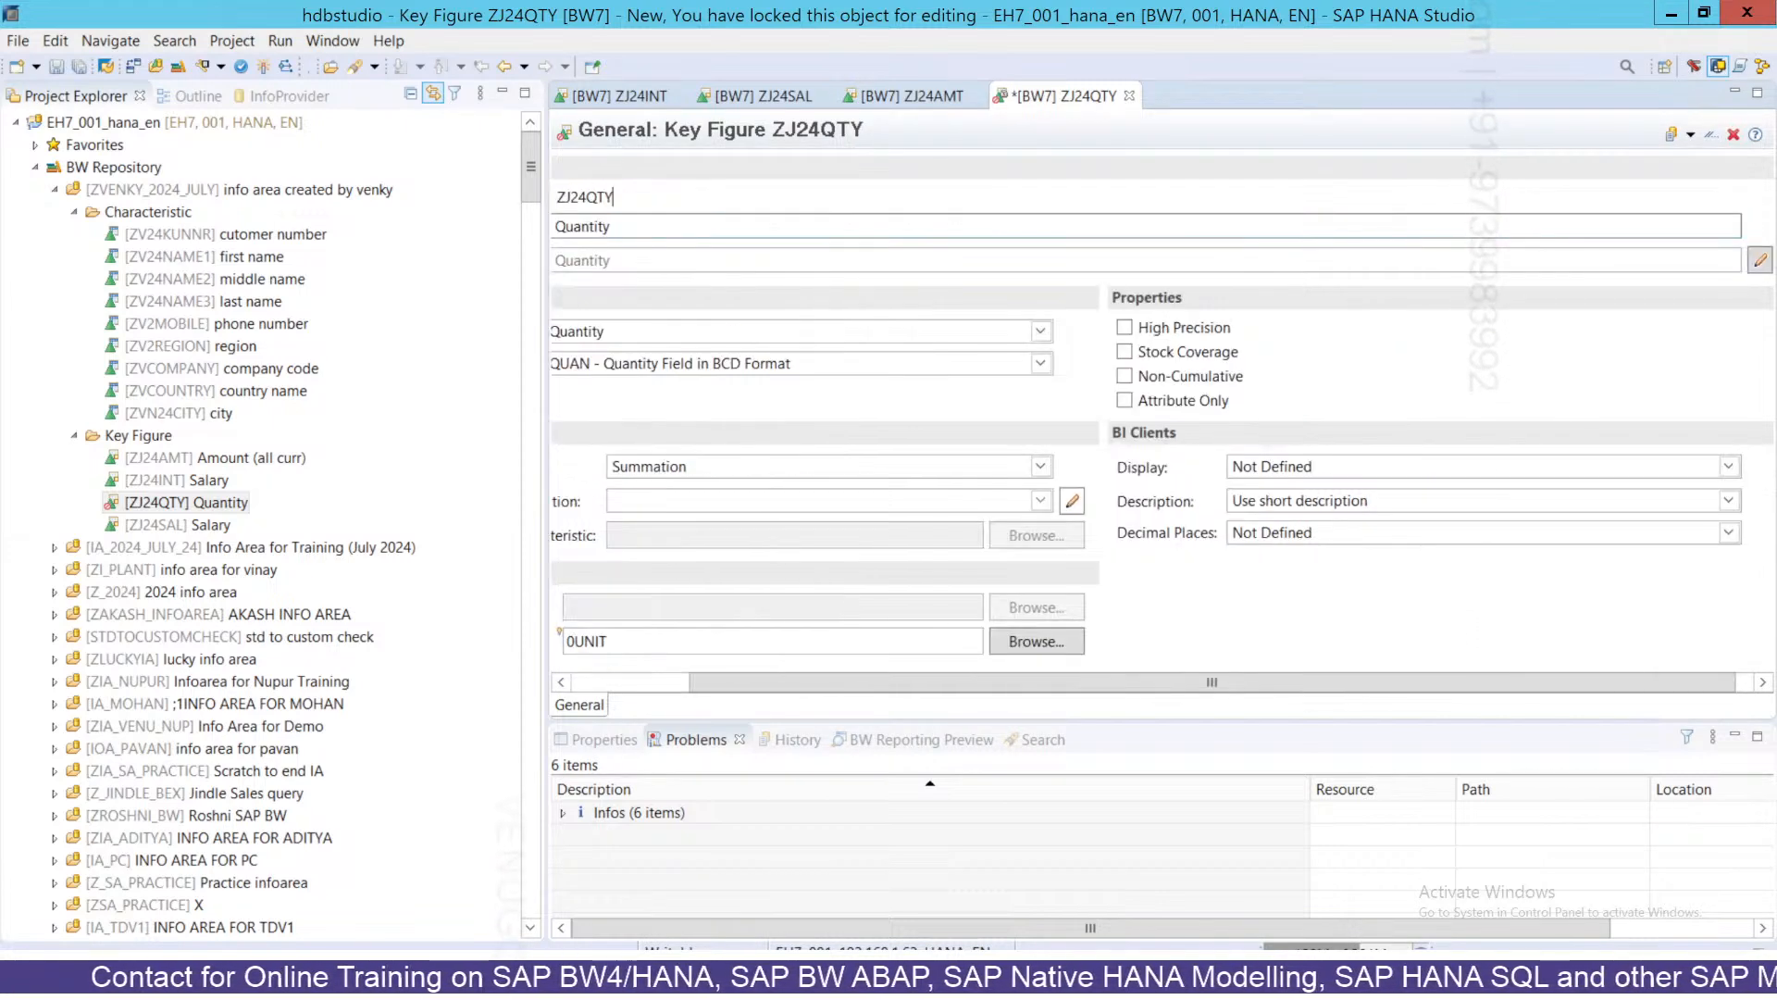
Save and activate the ZJ24QTY key figure.
click(624, 682)
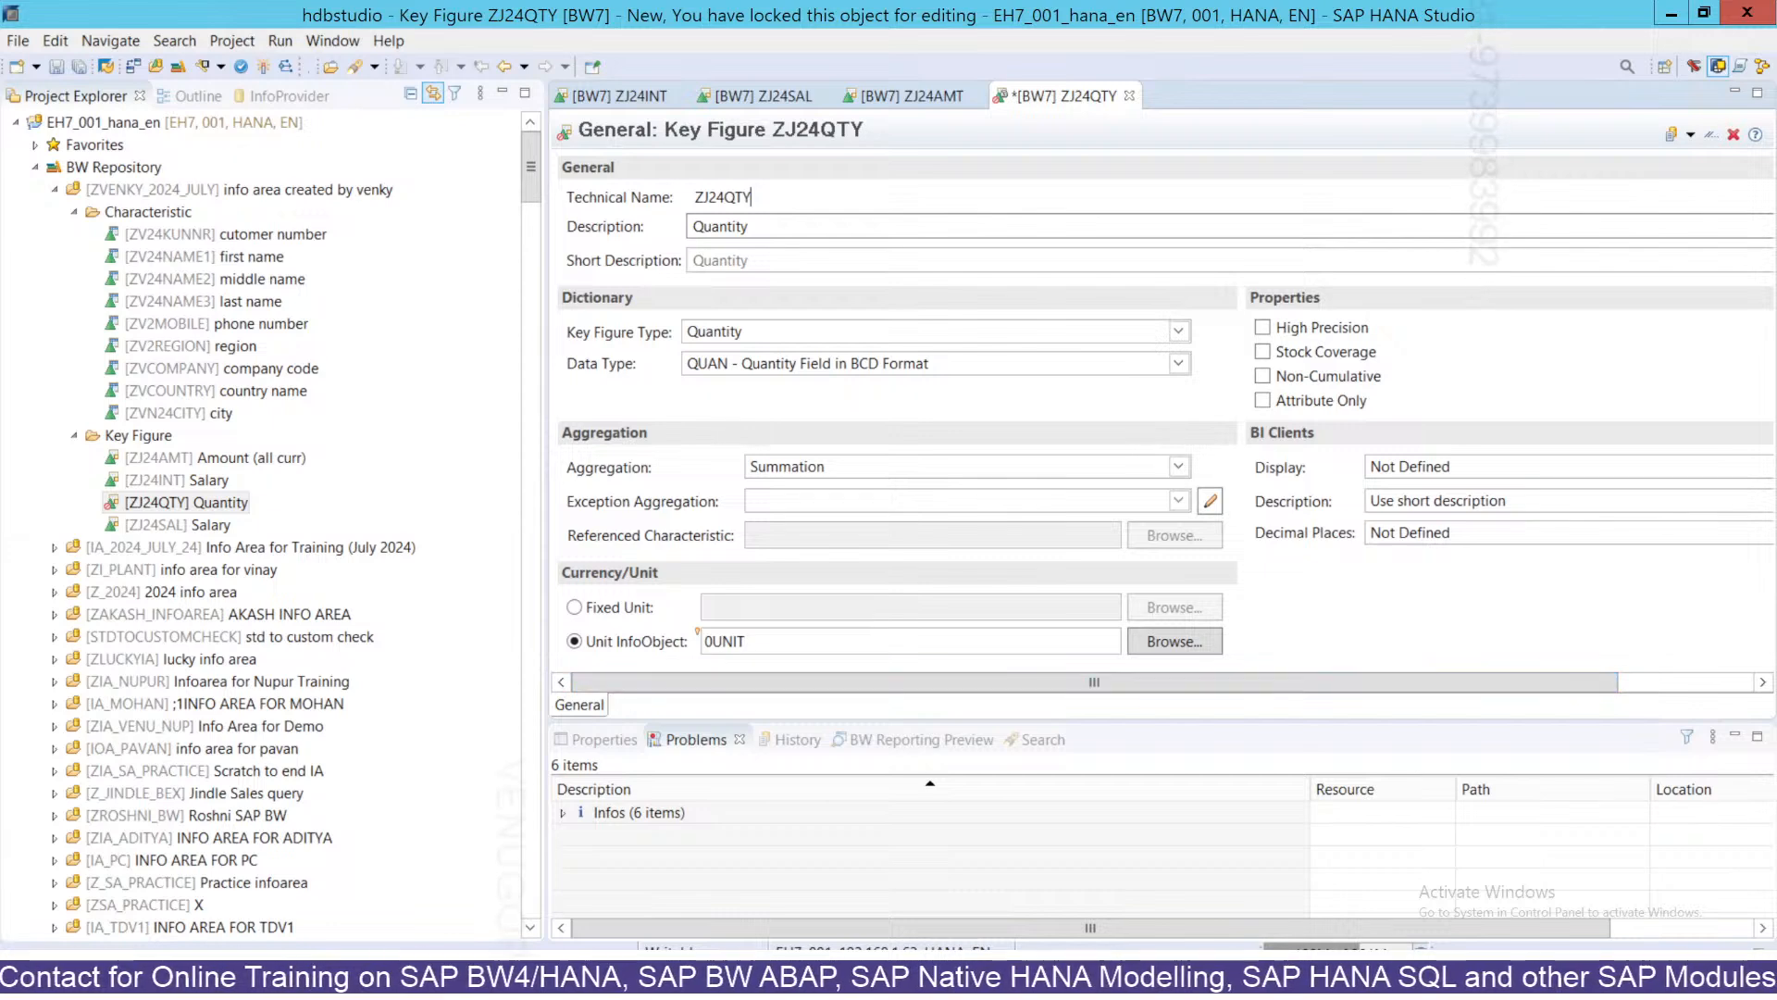
drag(747, 642, 701, 641)
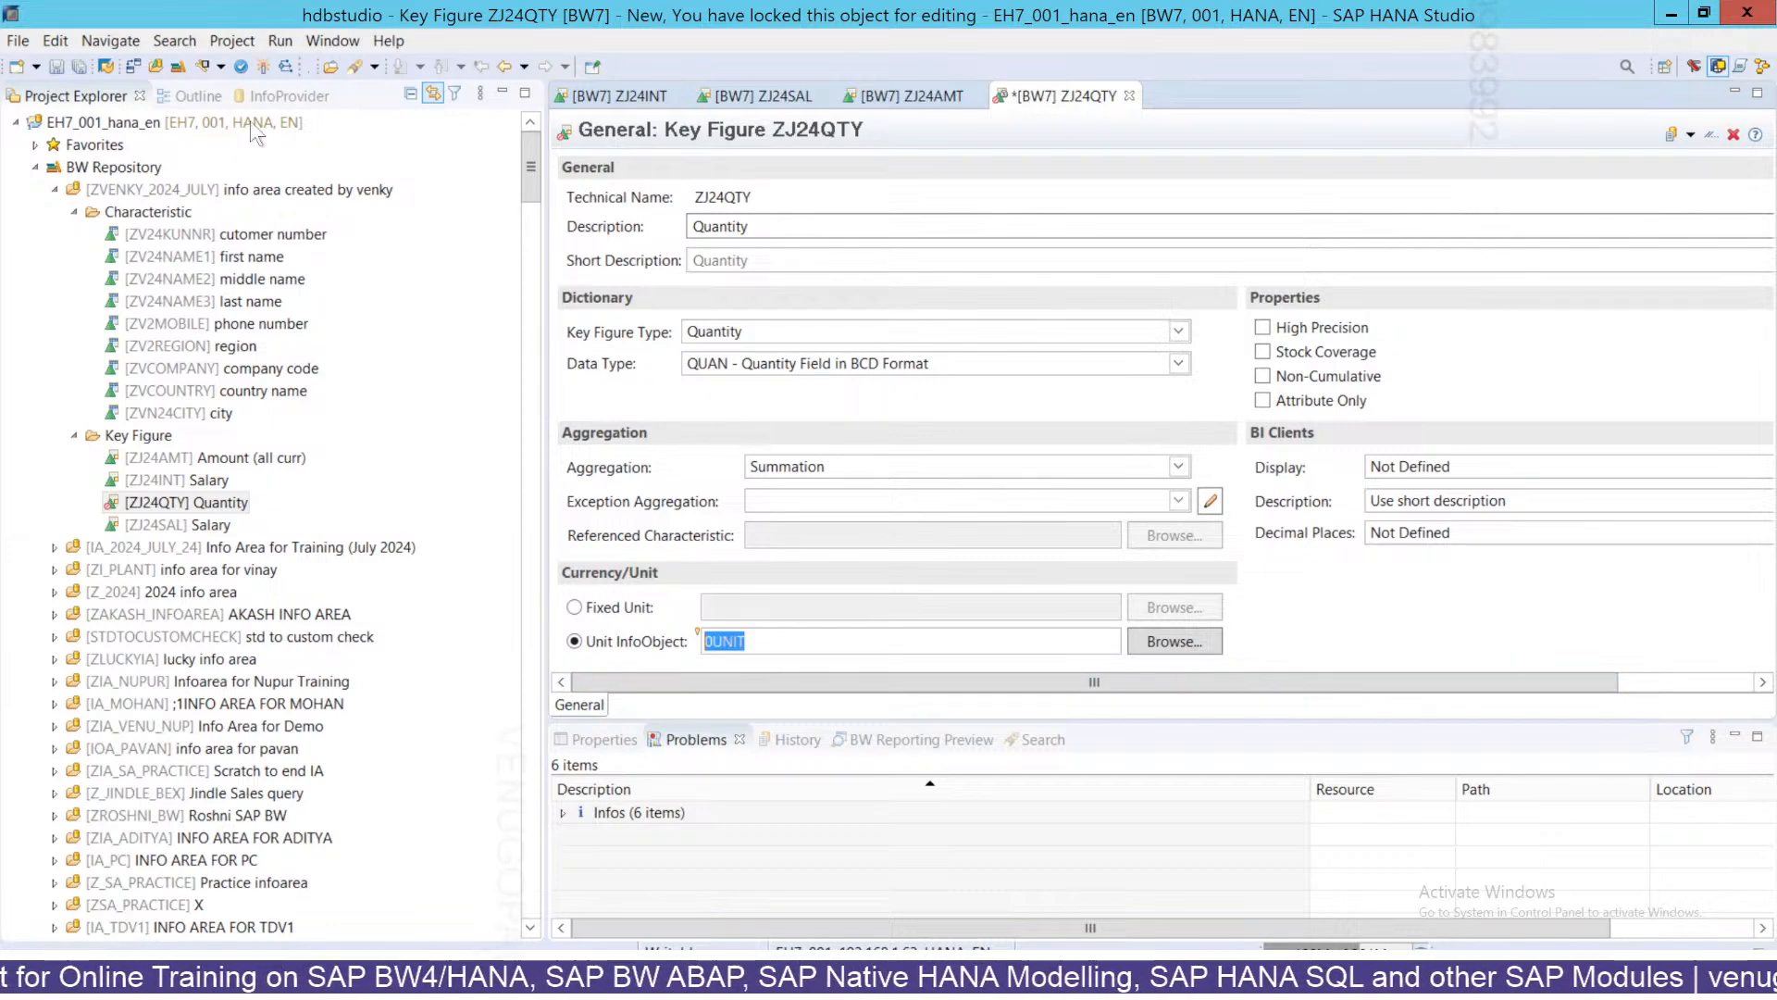
click(263, 66)
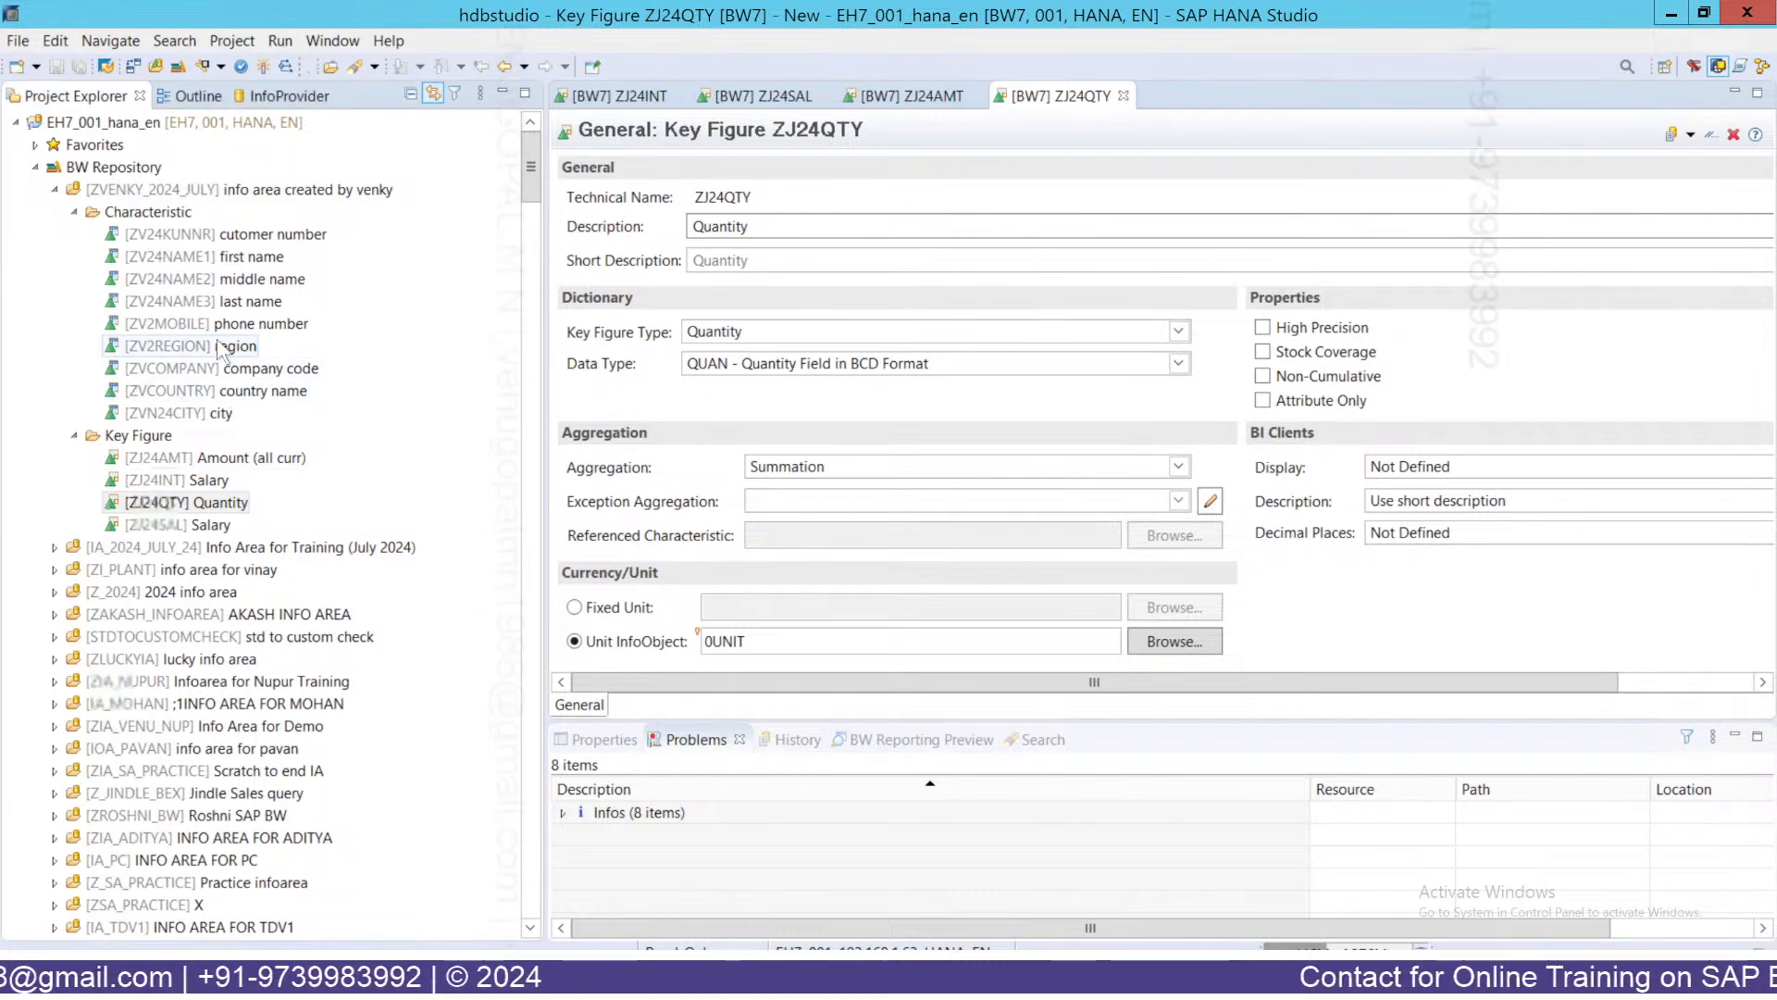
Change ZV2REGION's length from 20 to 25, activate it, and bring Excel forward.
click(181, 348)
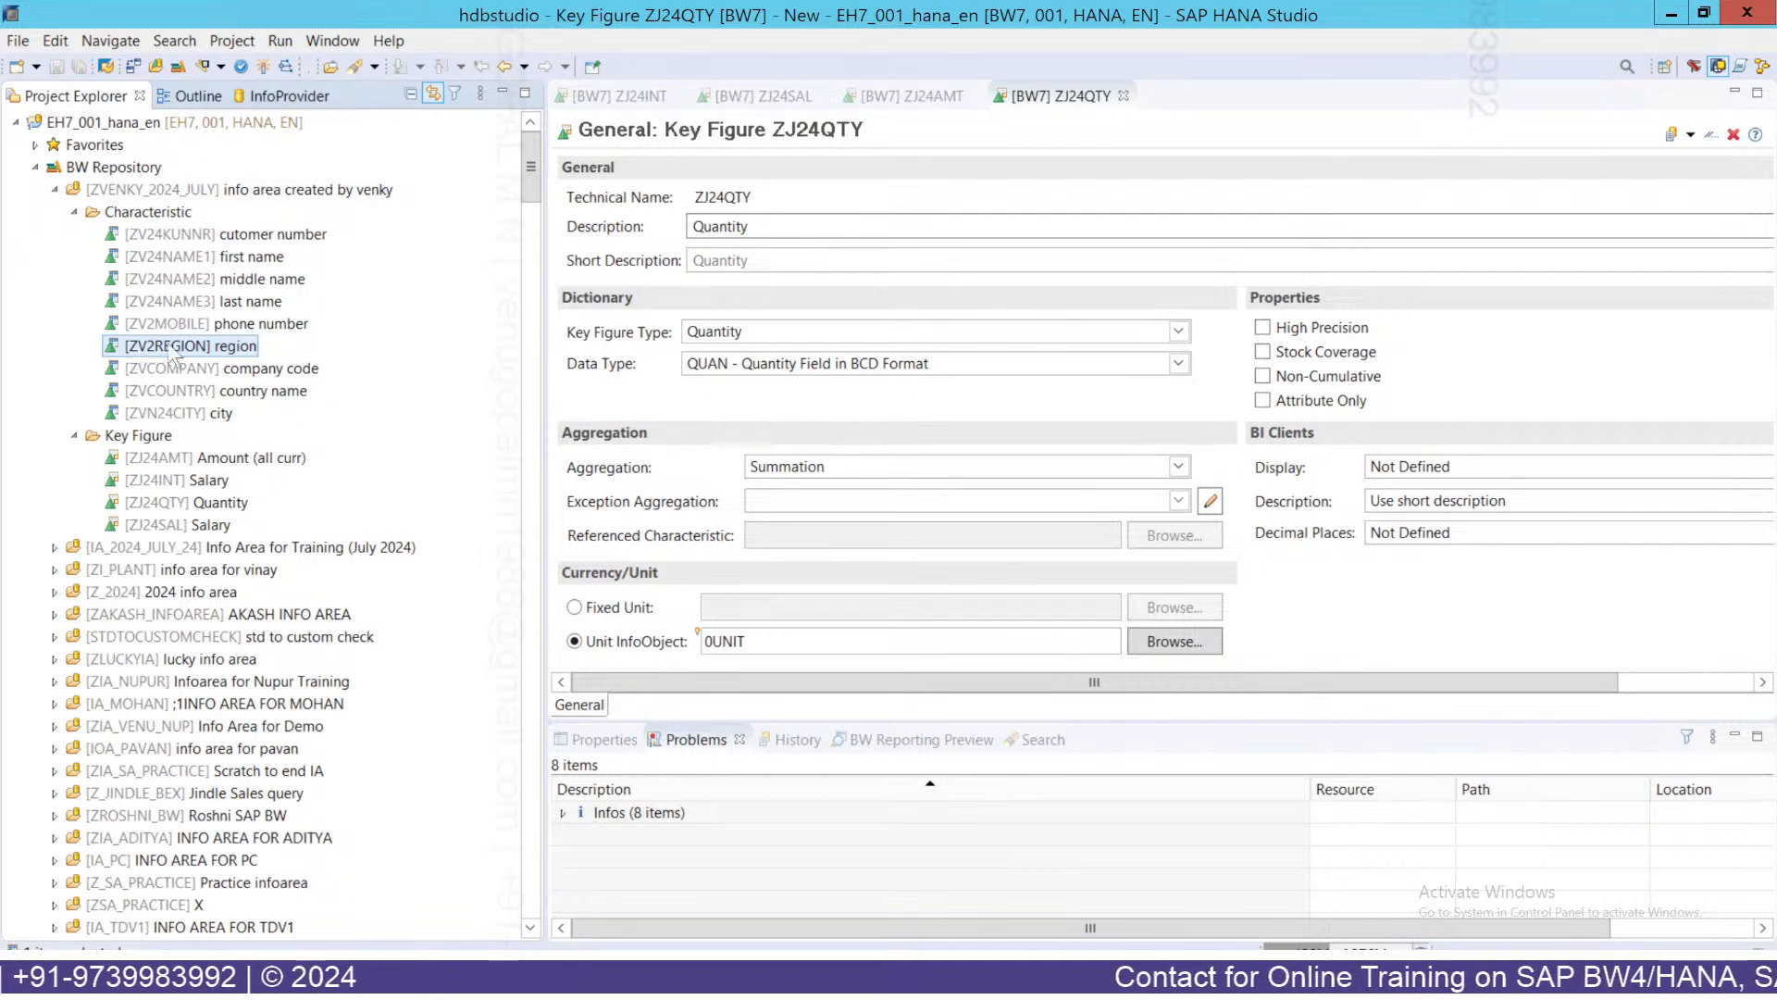
double_click(175, 345)
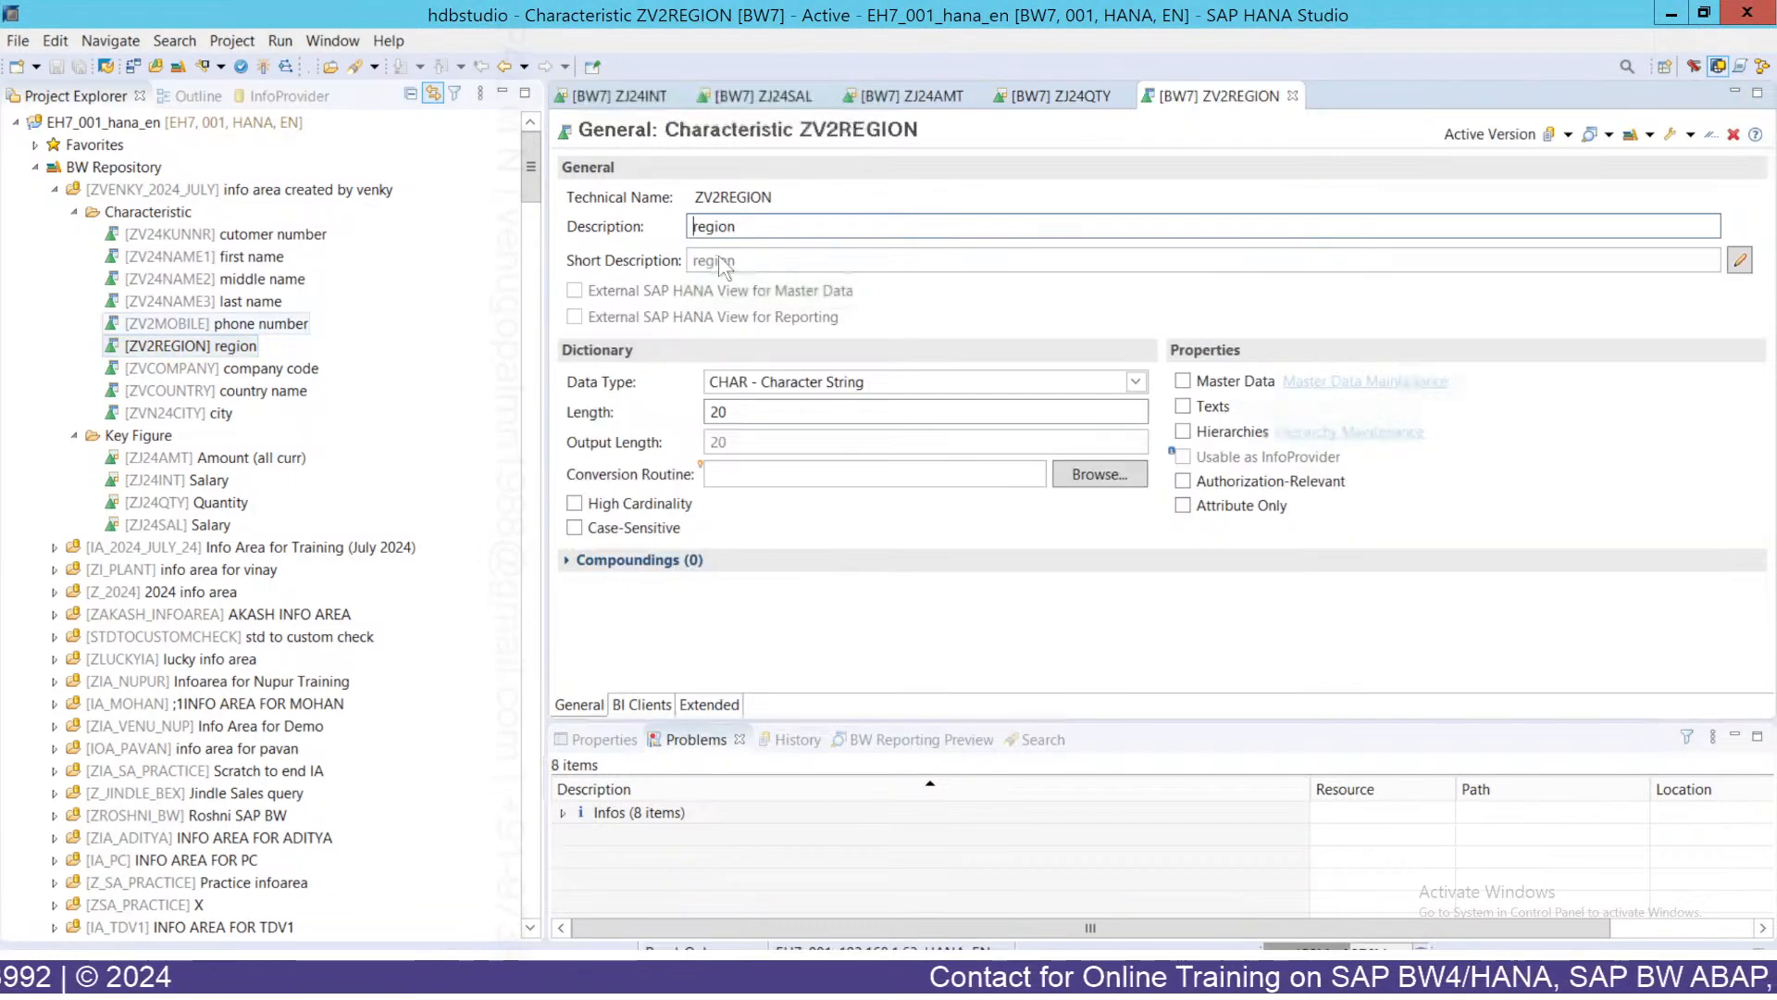
text(R)
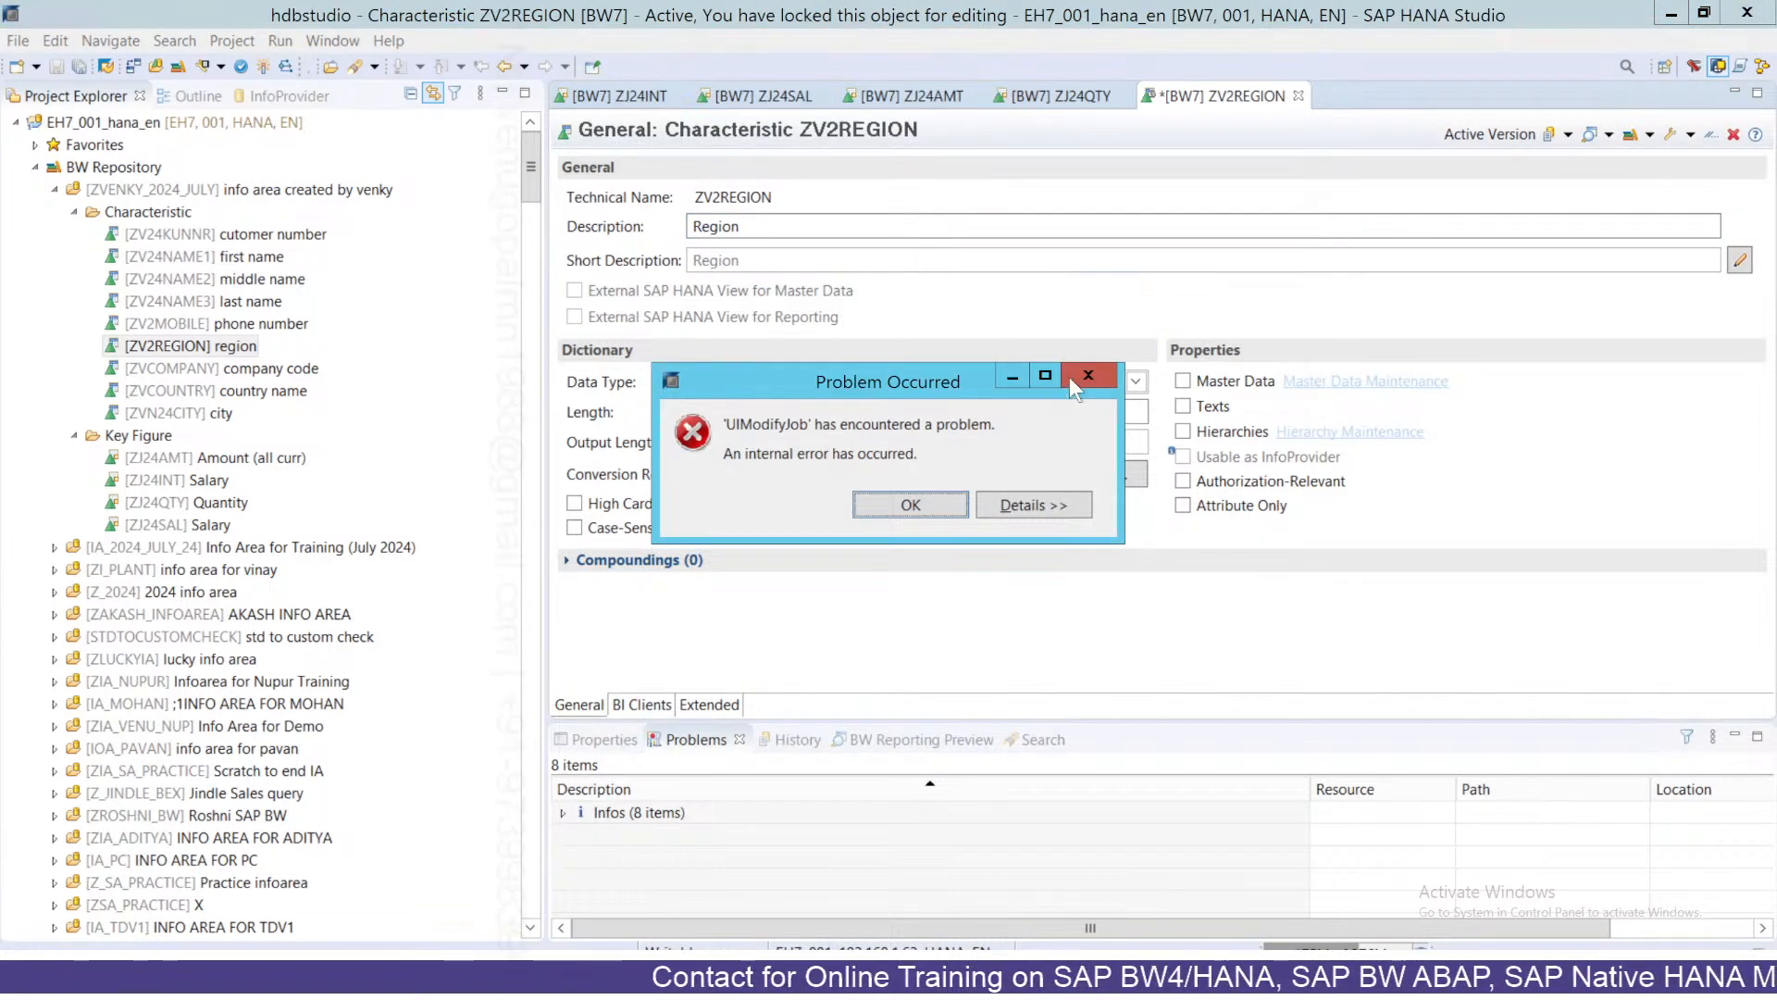
click(1083, 378)
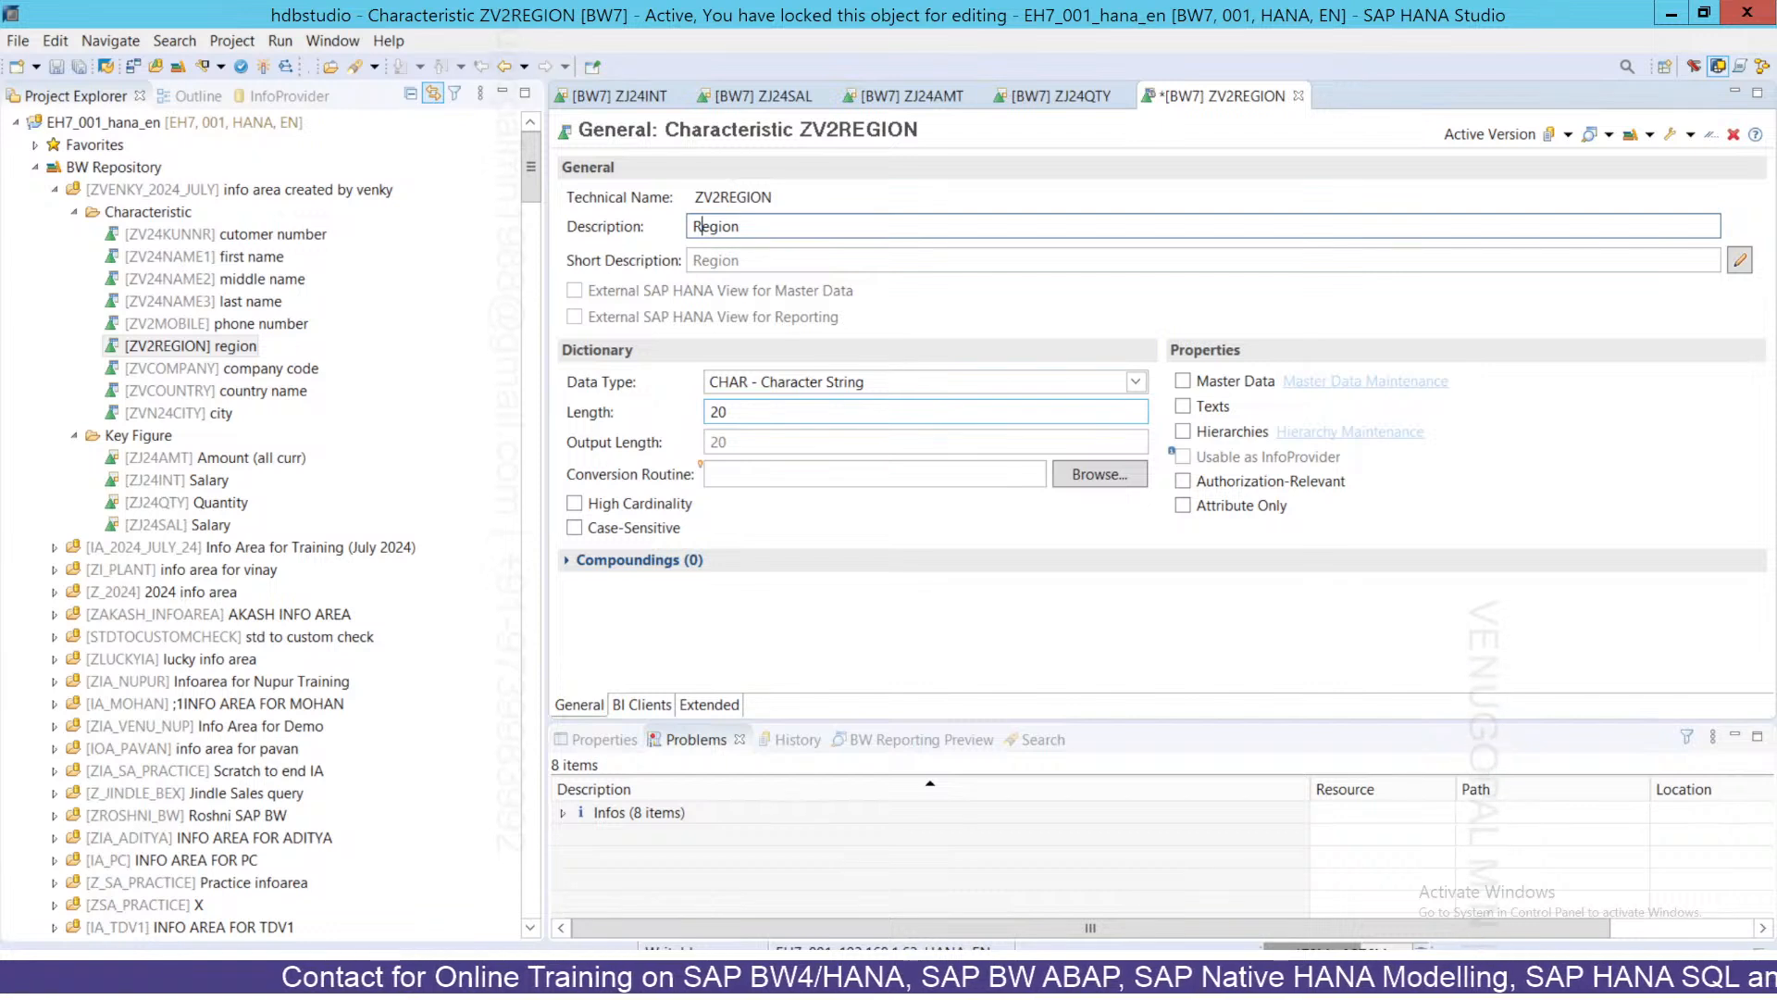
double_click(718, 411)
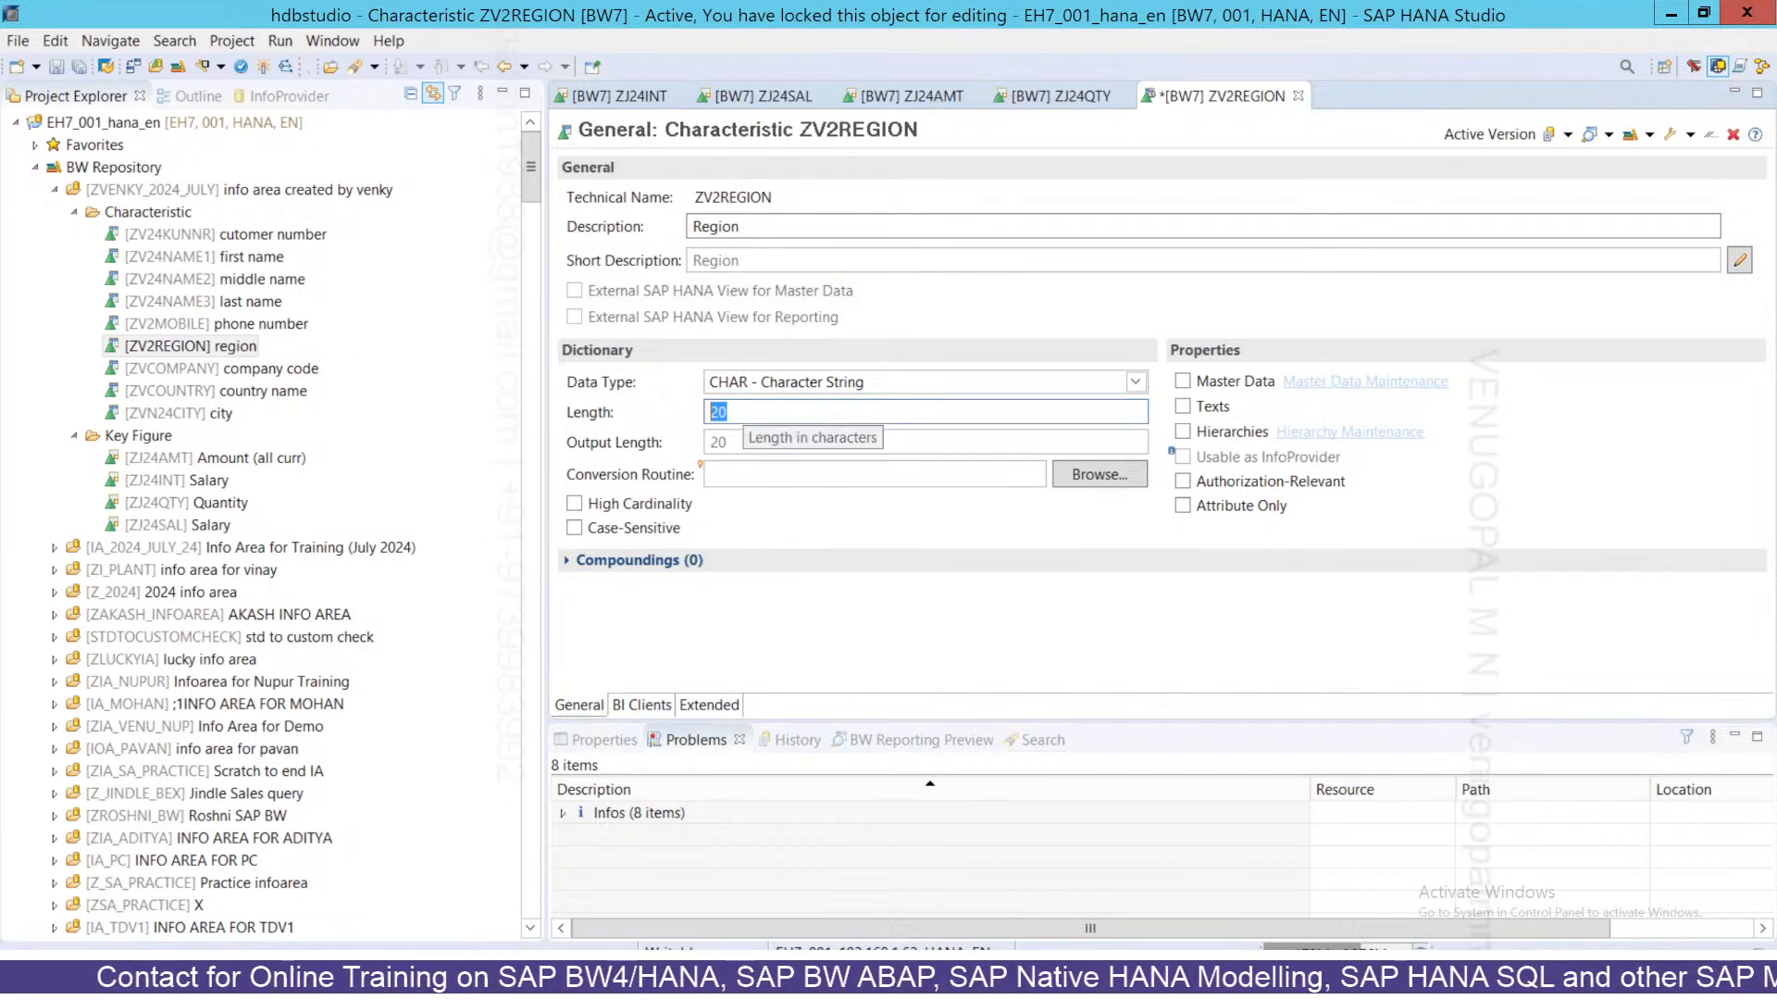
text(25)
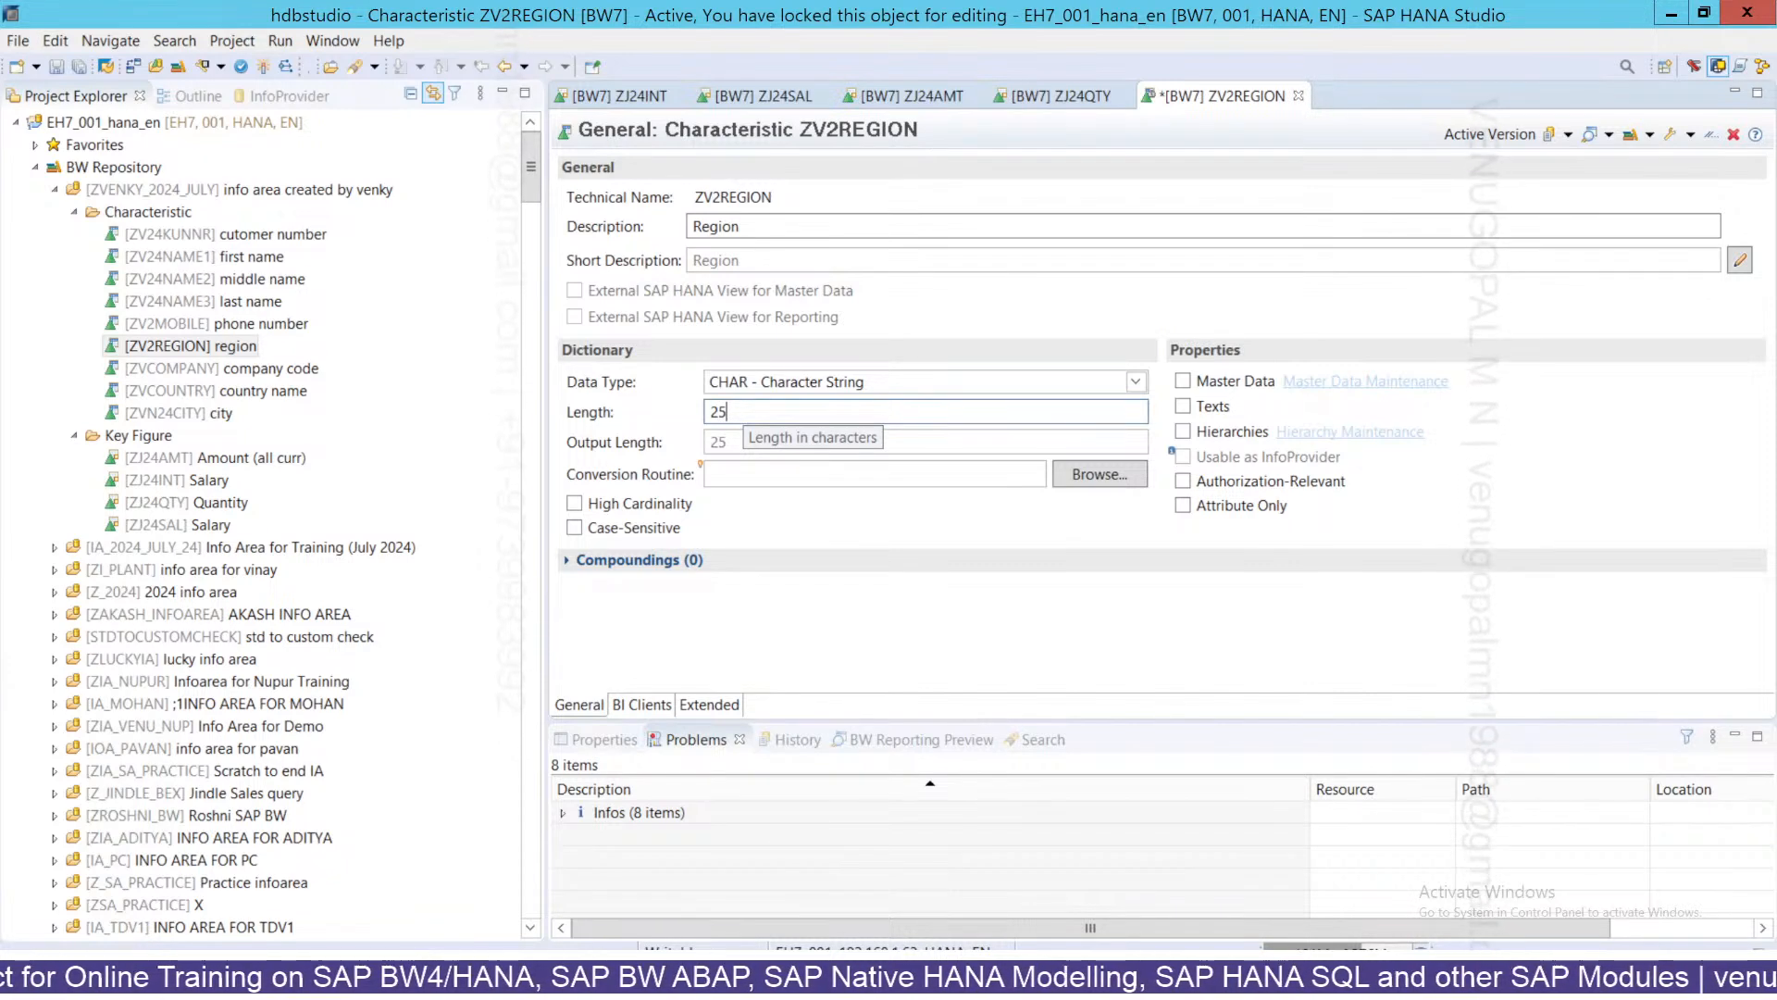
click(264, 67)
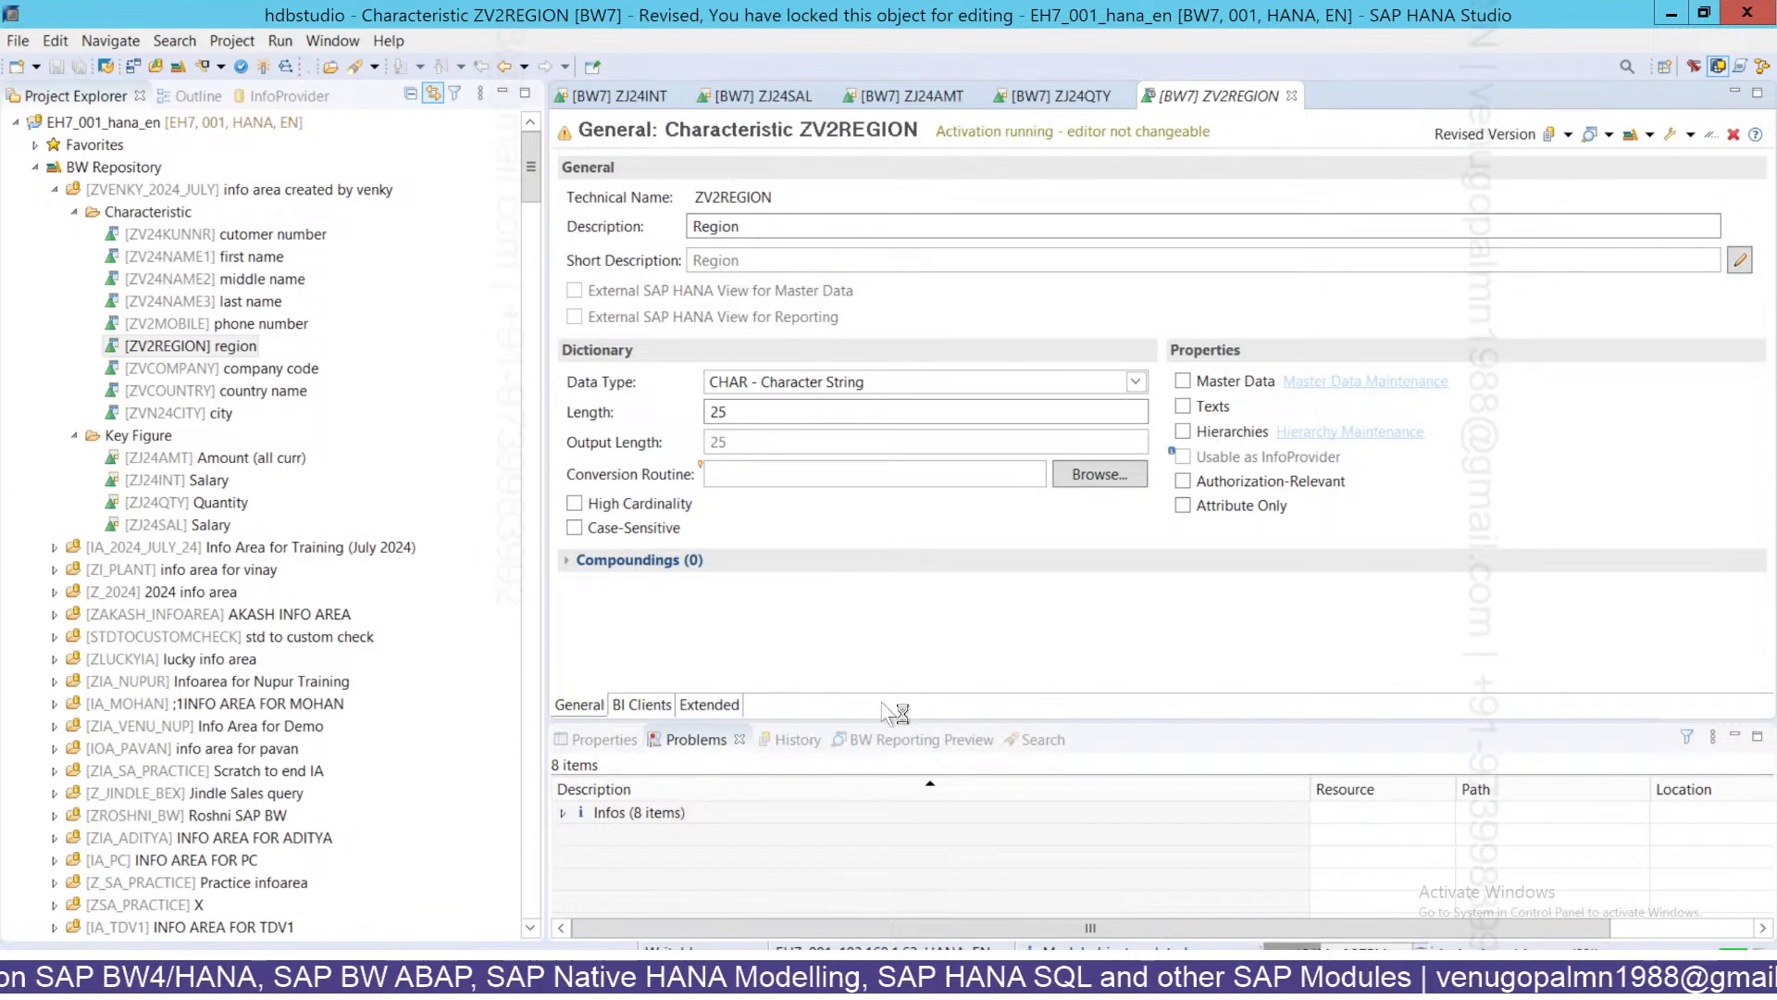
key(alt+Tab)
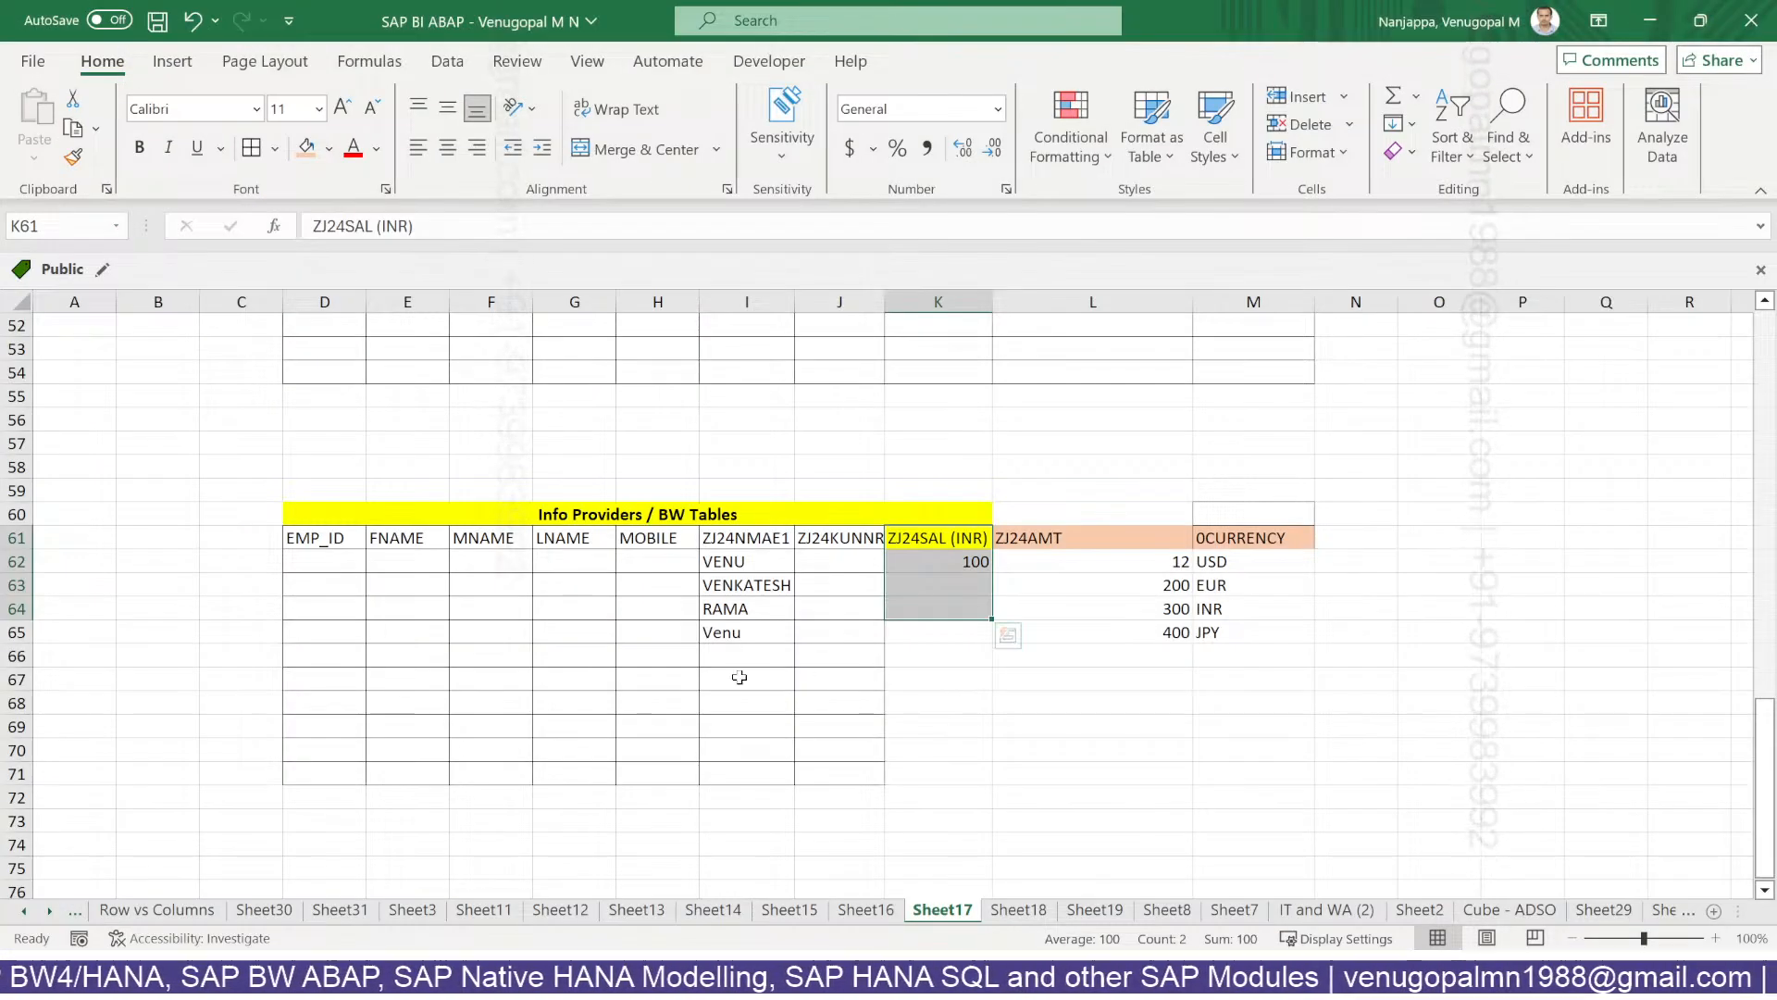
click(737, 679)
click(591, 516)
drag(863, 501, 861, 515)
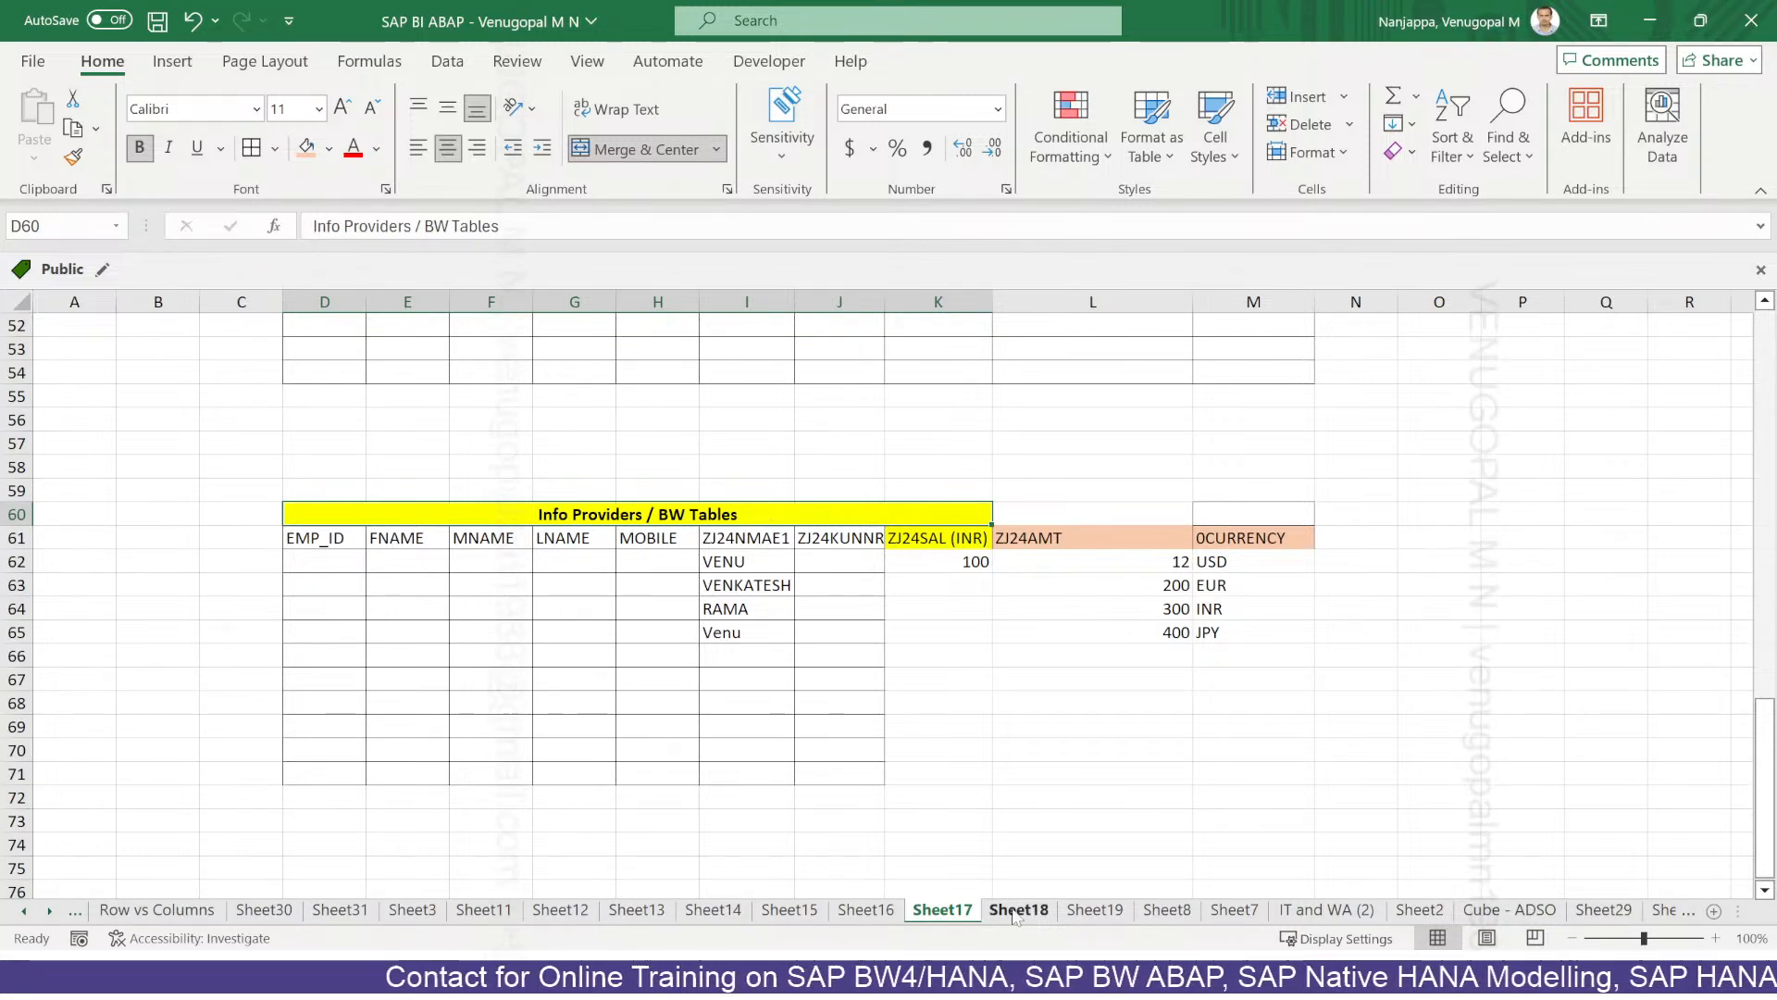
click(1018, 977)
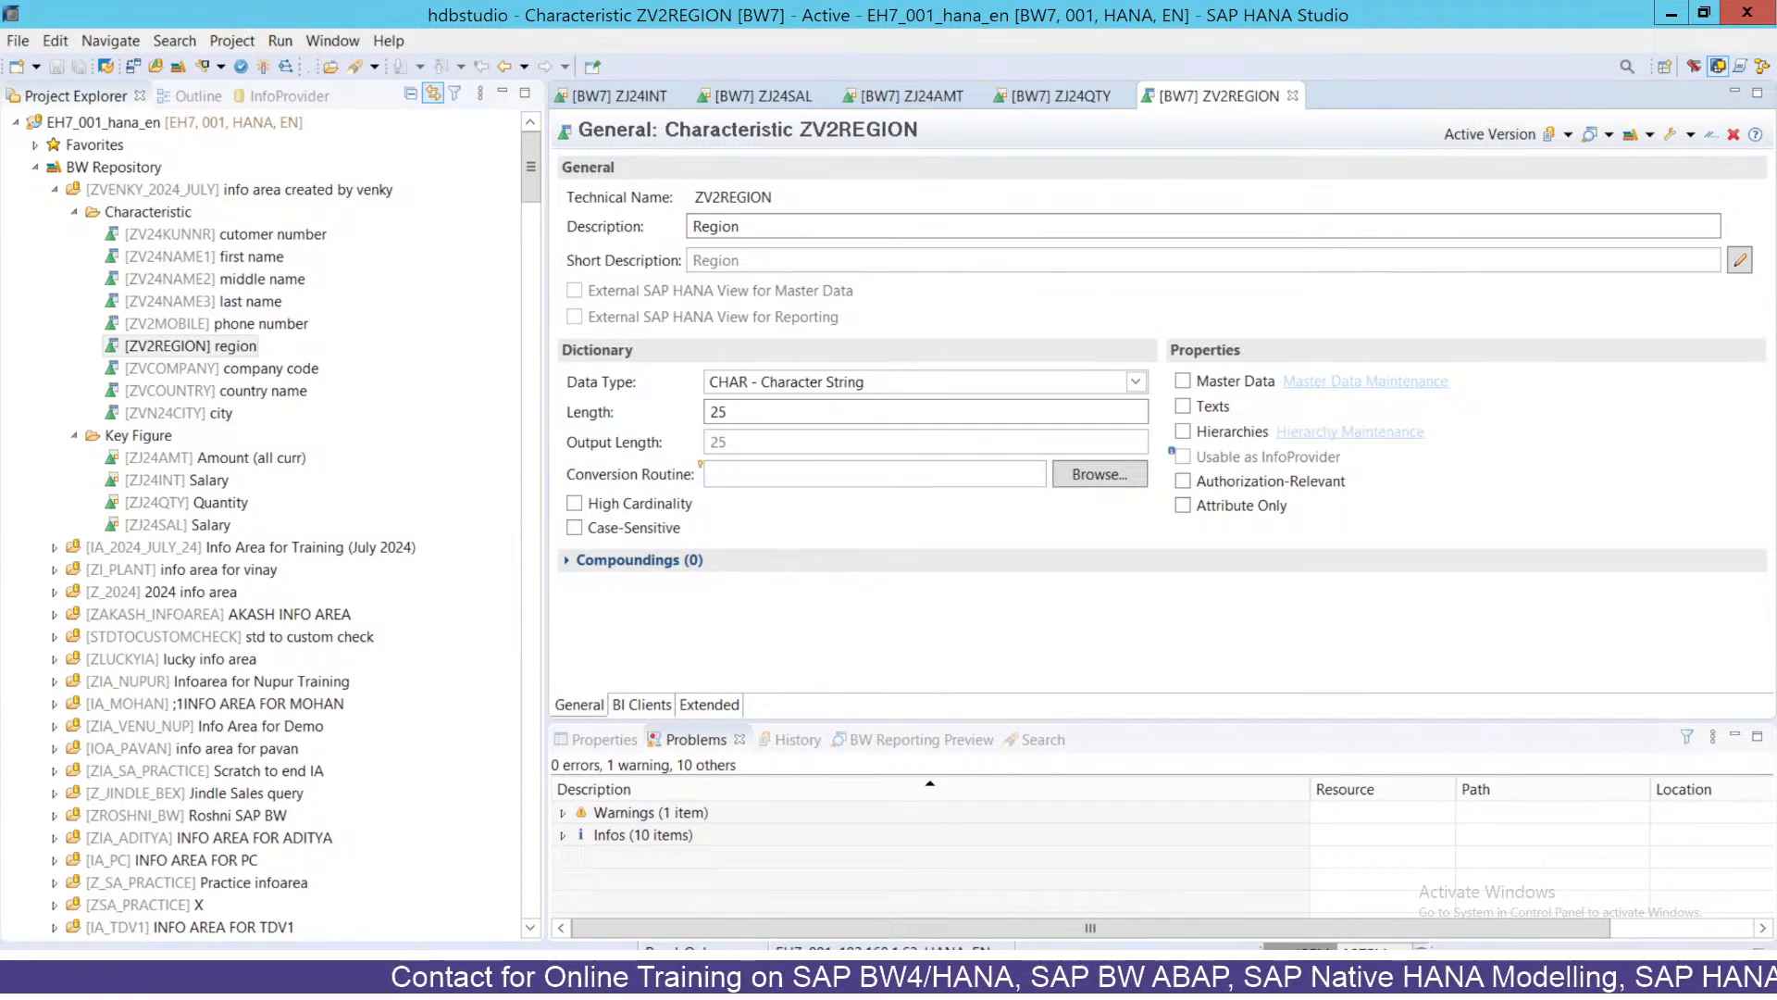
Dismiss the Windows search and Speech Recognition setup, then bring up the Start screen.
key(super)
text(sap)
key(Escape)
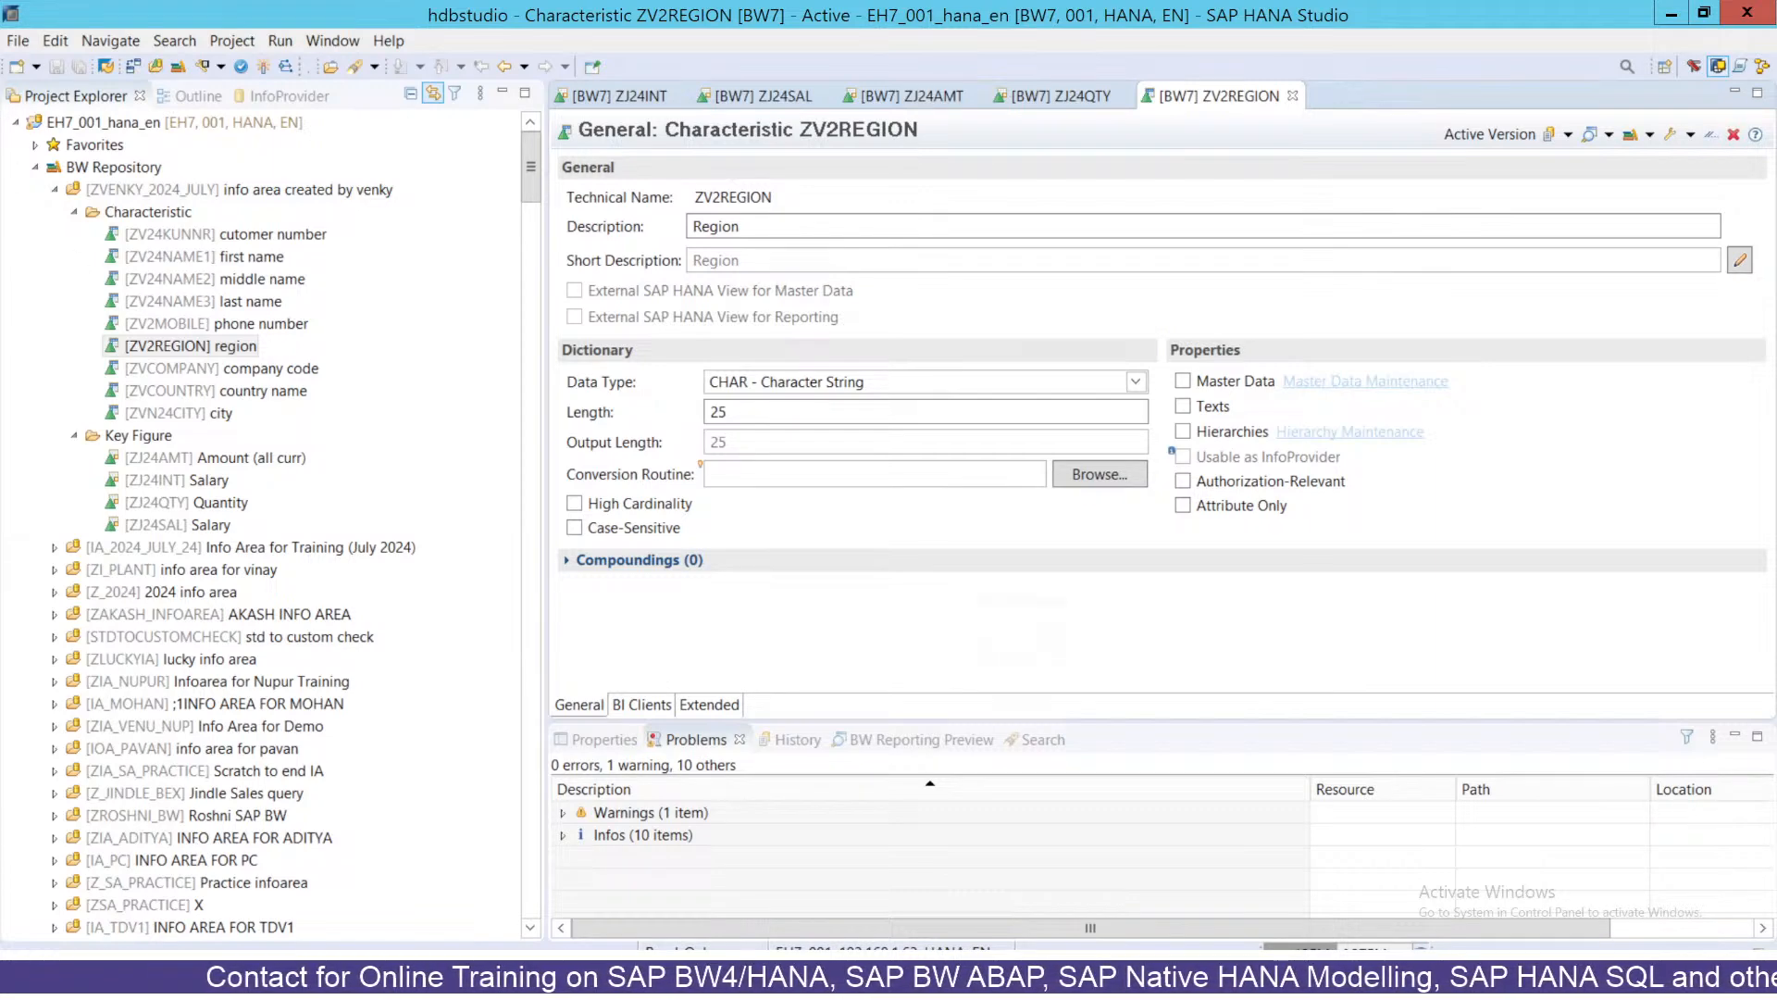
key(ctrl+super+s)
click(1203, 777)
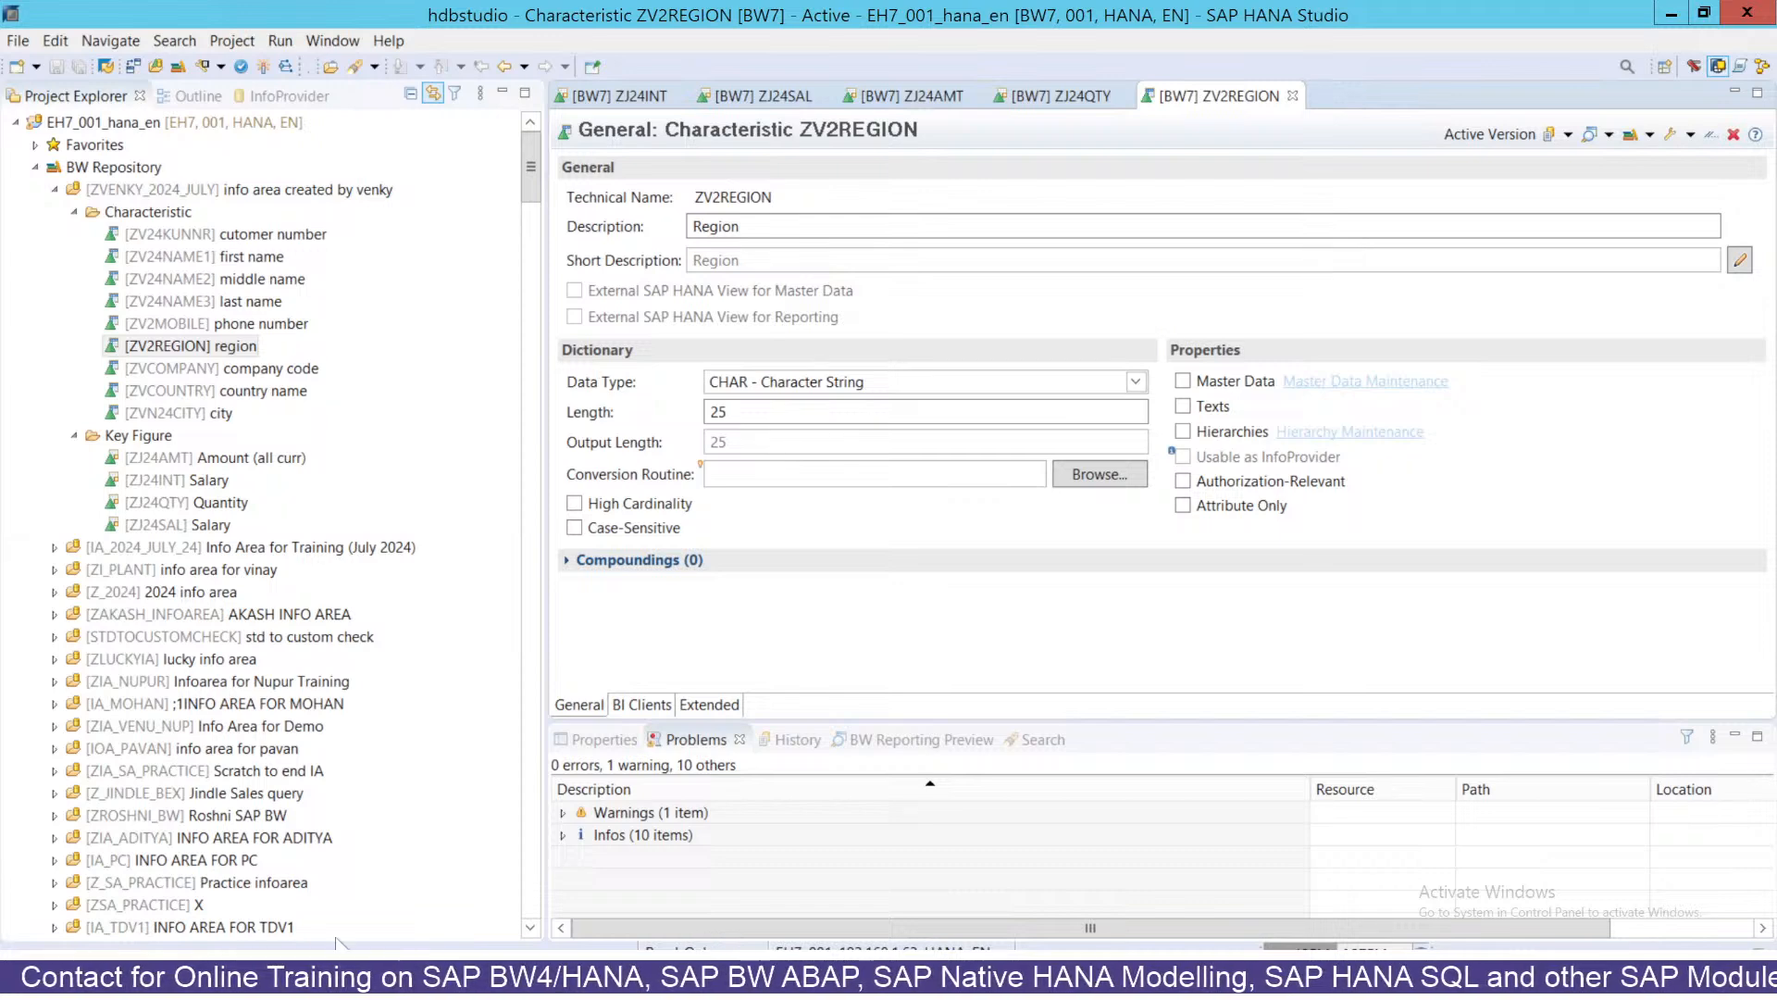
key(super)
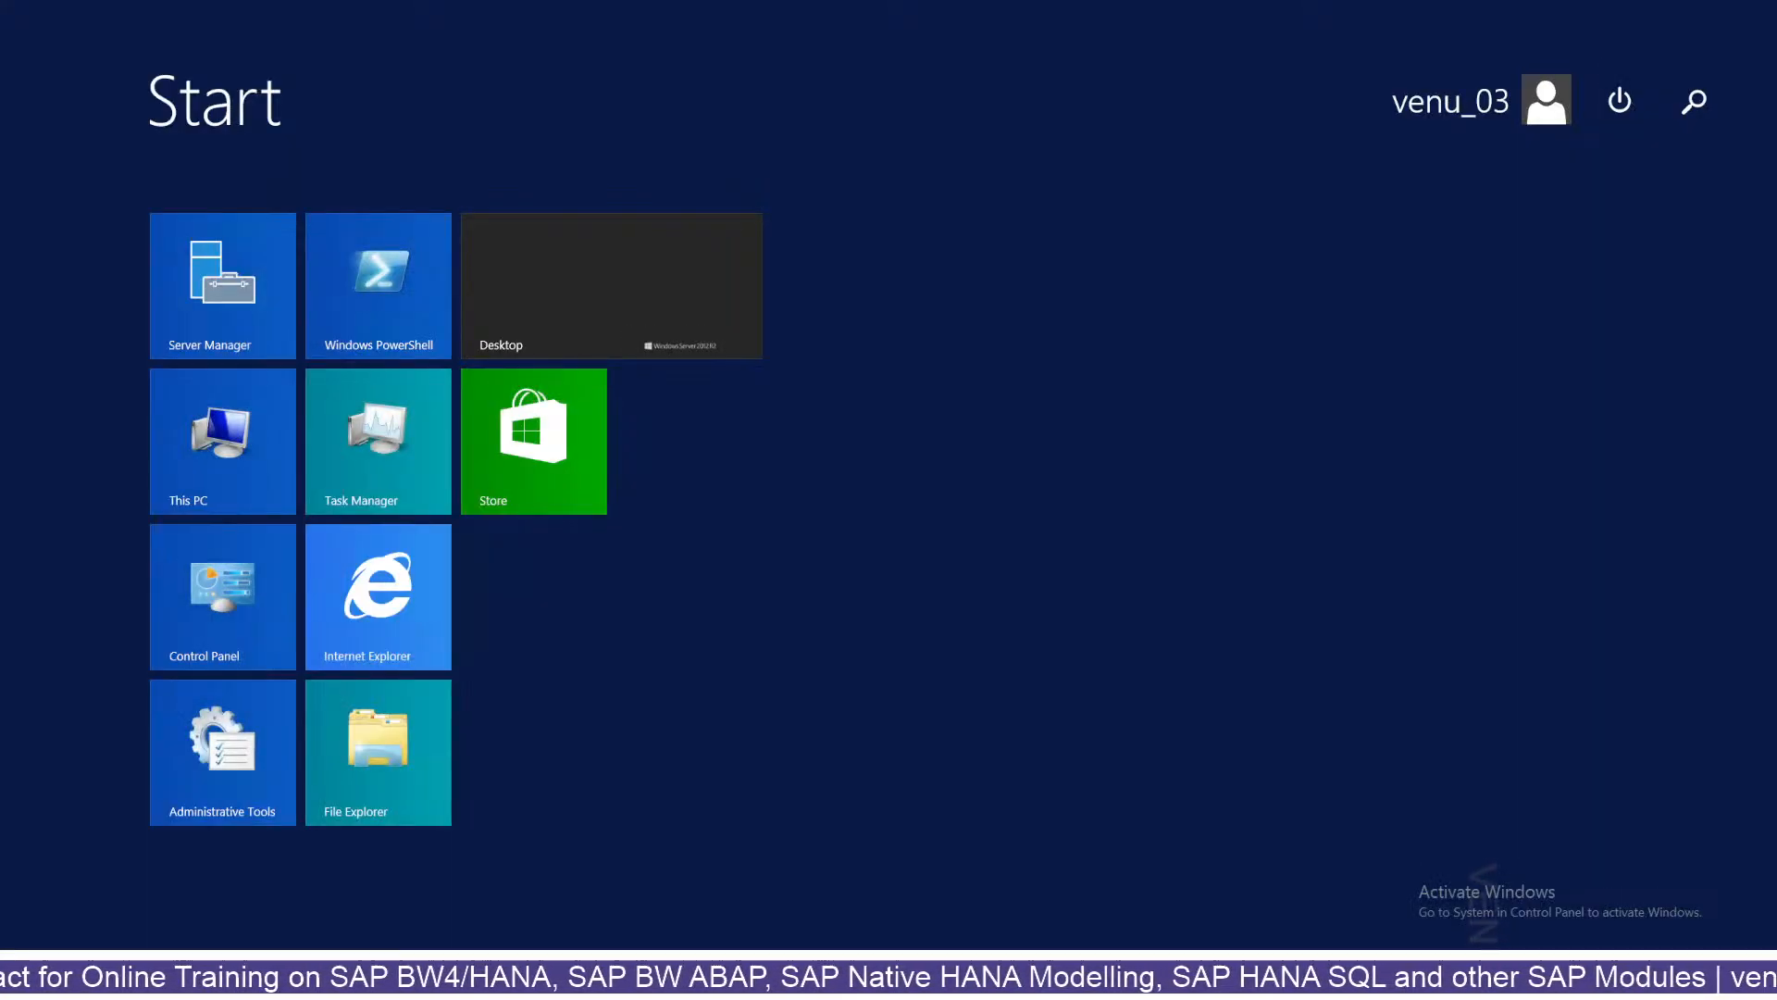
Launch SAP Logon via a 'sap' search and begin logging on to ECC_SLT.
text(sap)
key(Return)
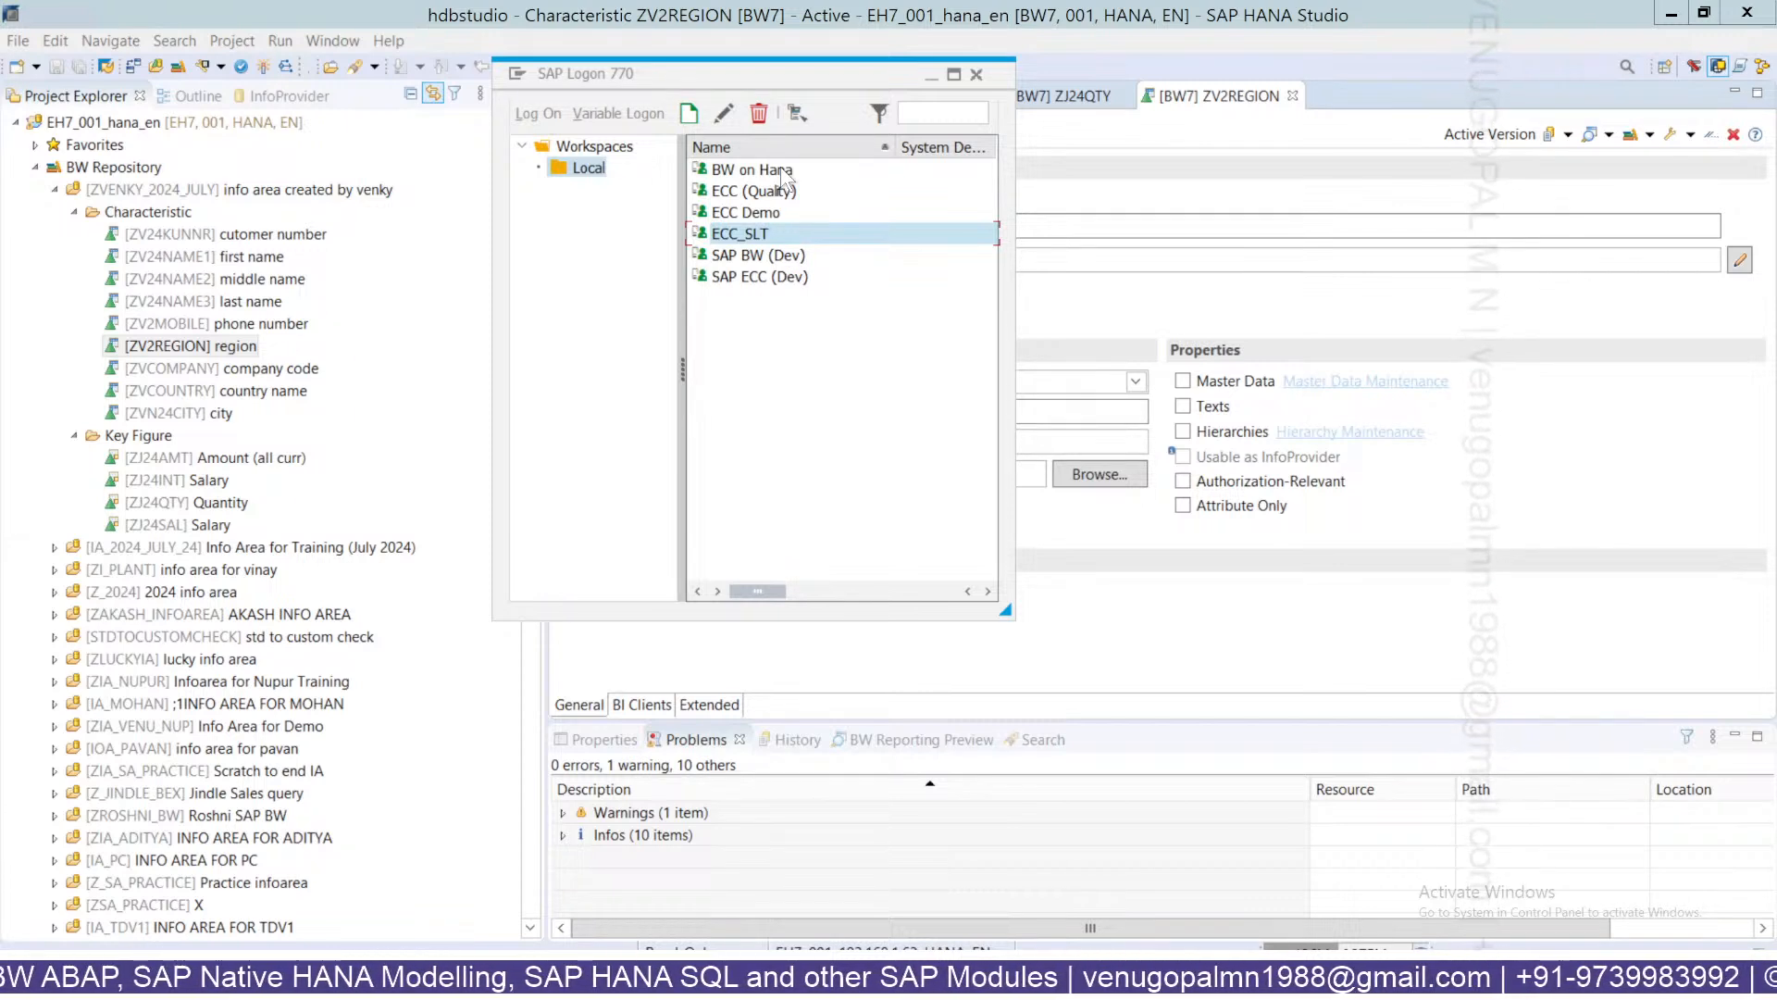
double_click(760, 237)
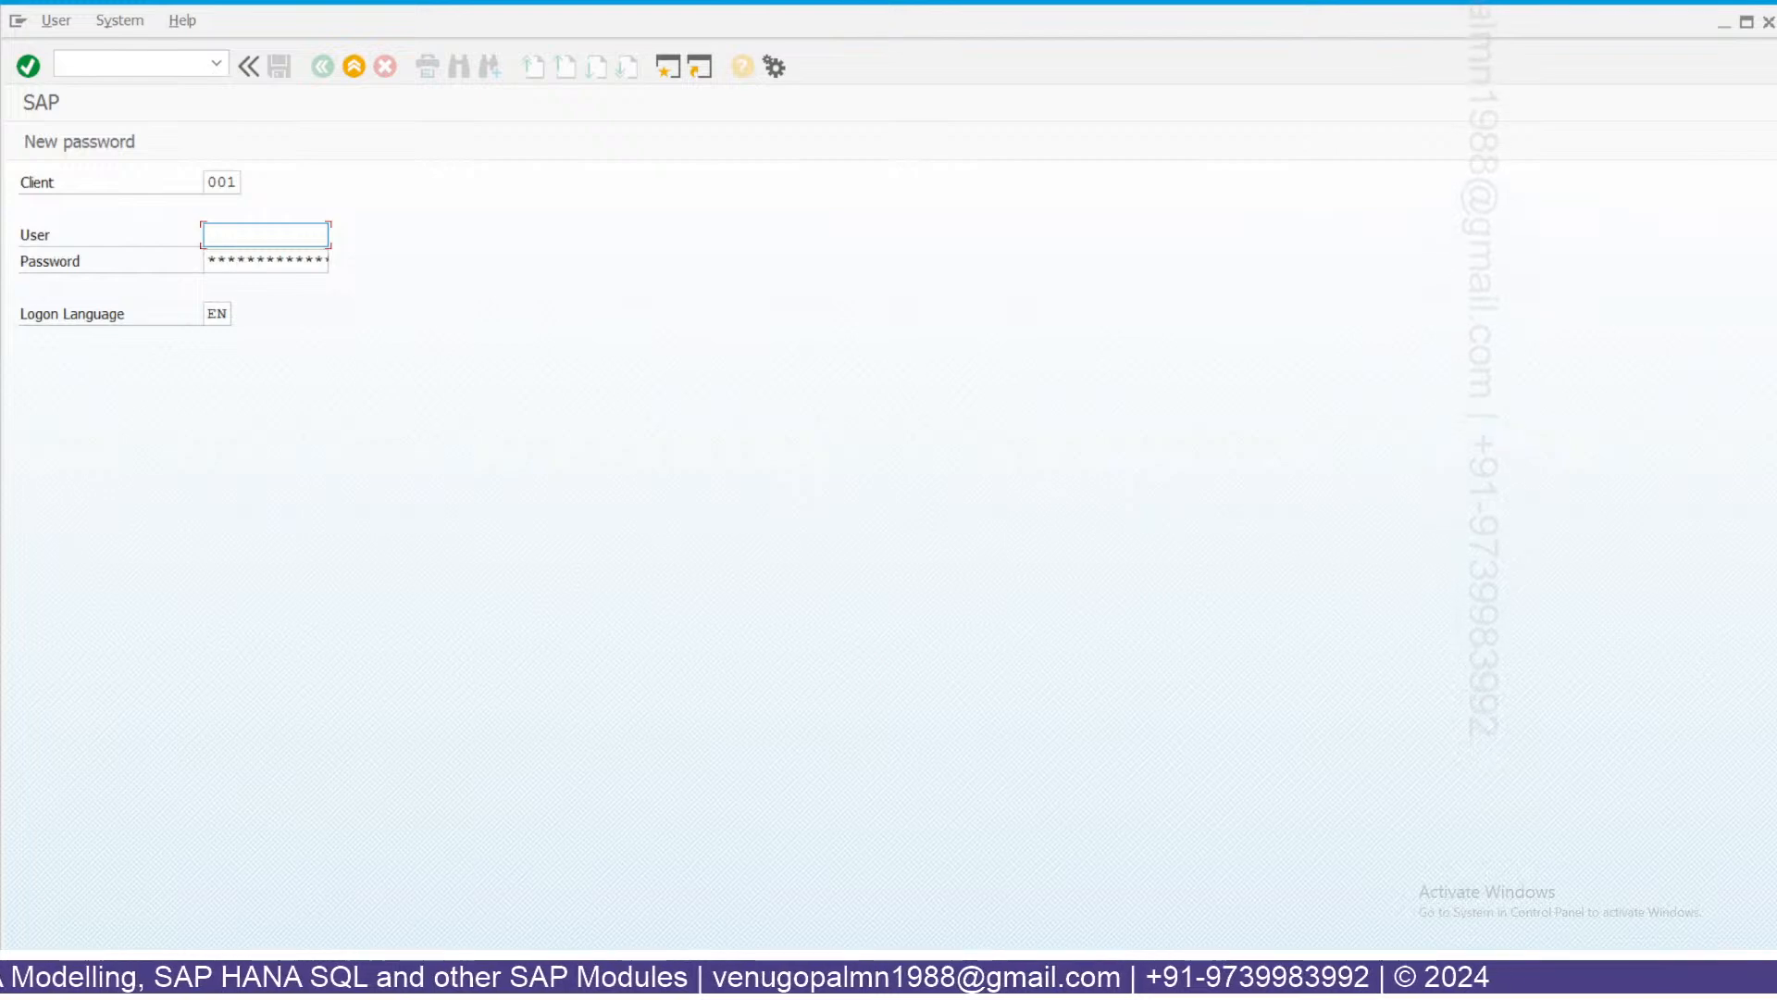
Log on to the BW on Hana system with the saved user name and password.
click(130, 64)
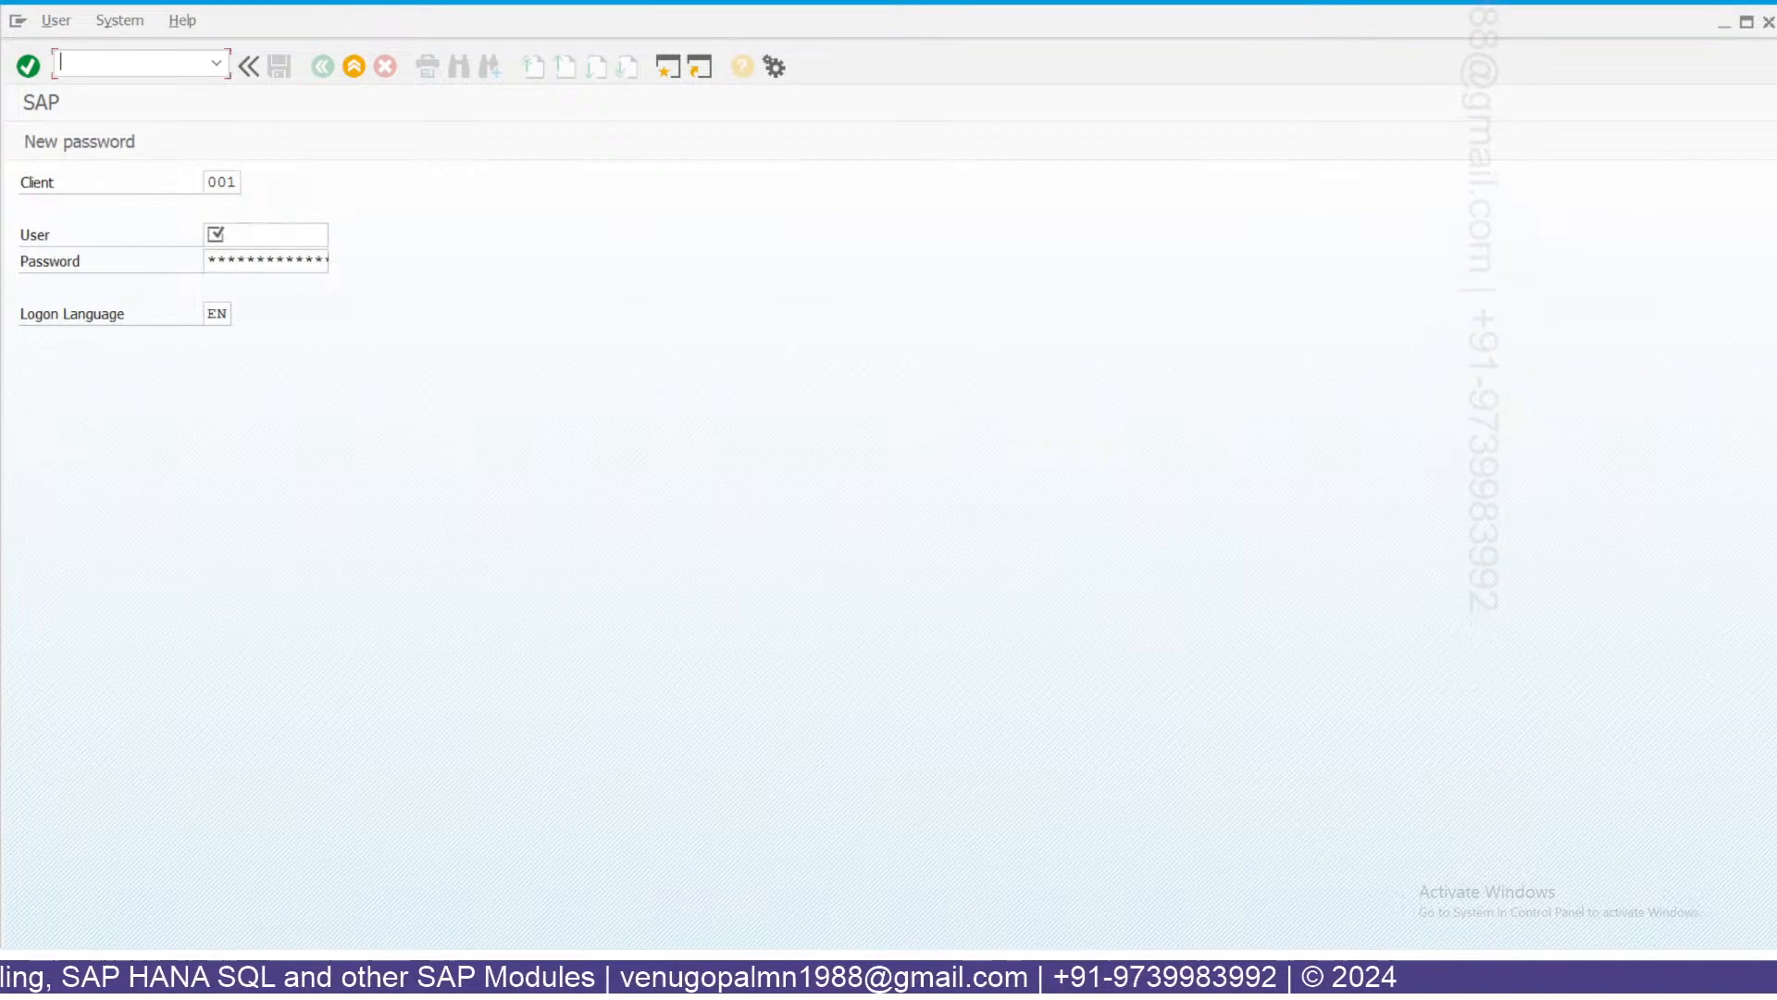
mouse_move(427, 974)
click(361, 907)
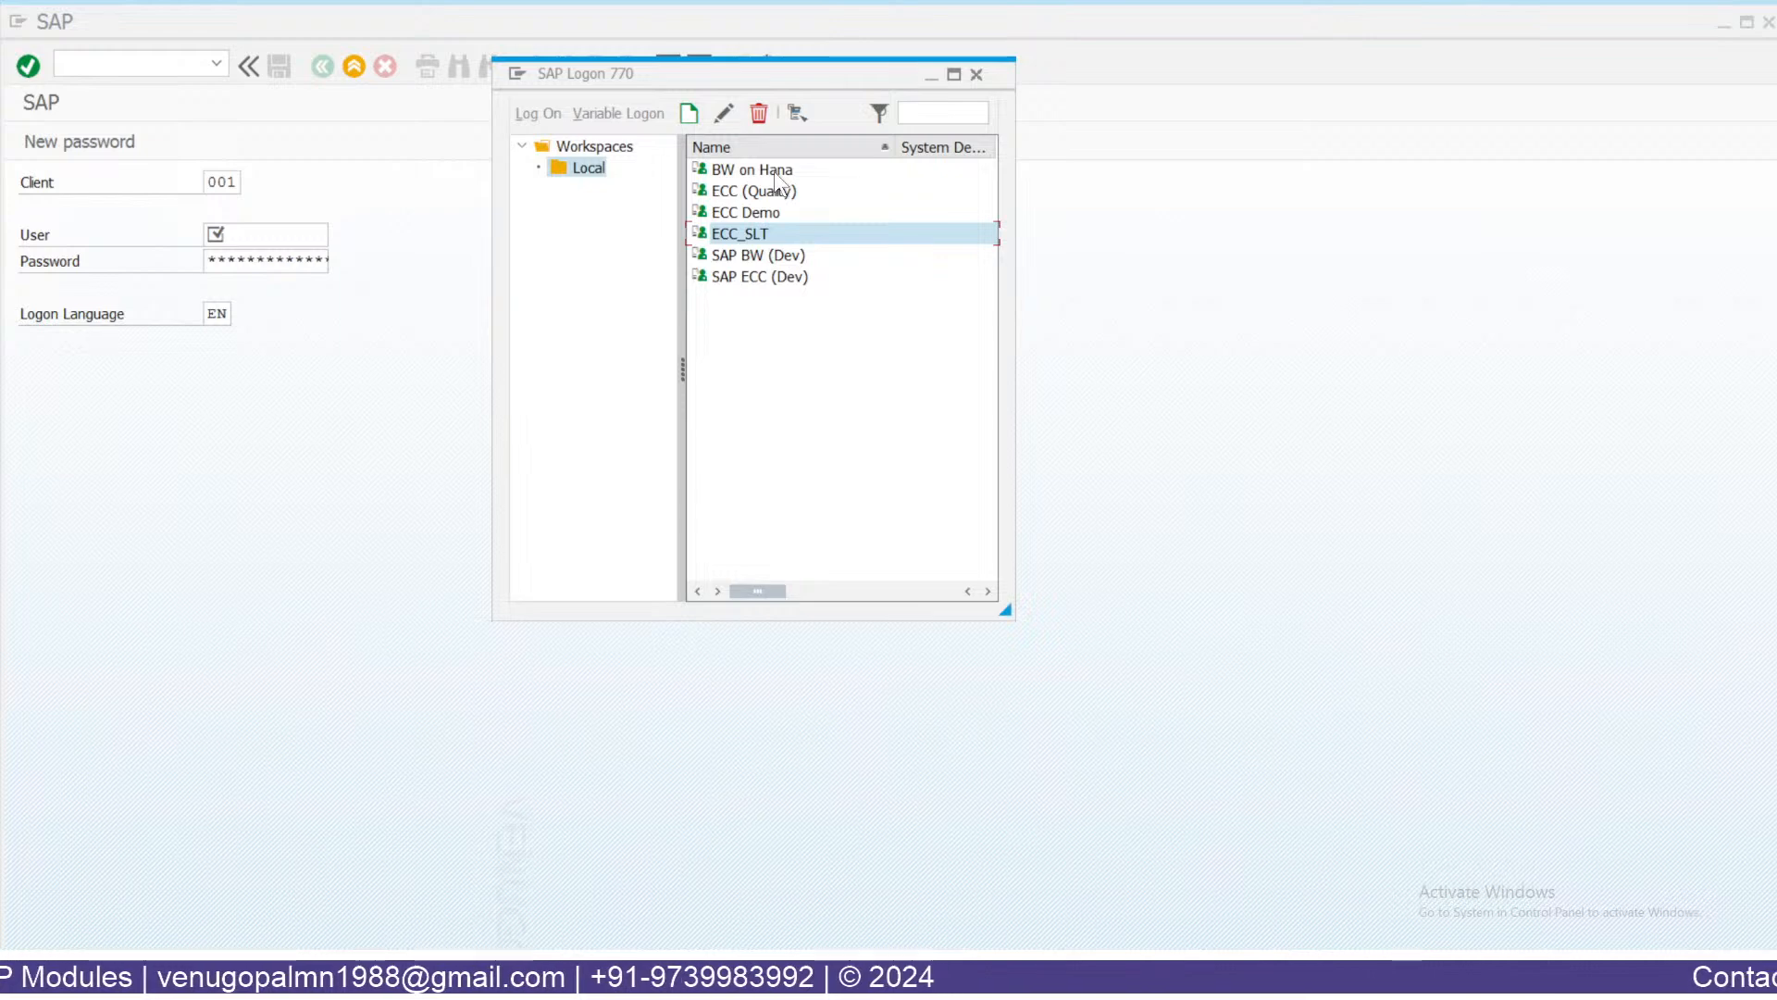
double_click(775, 173)
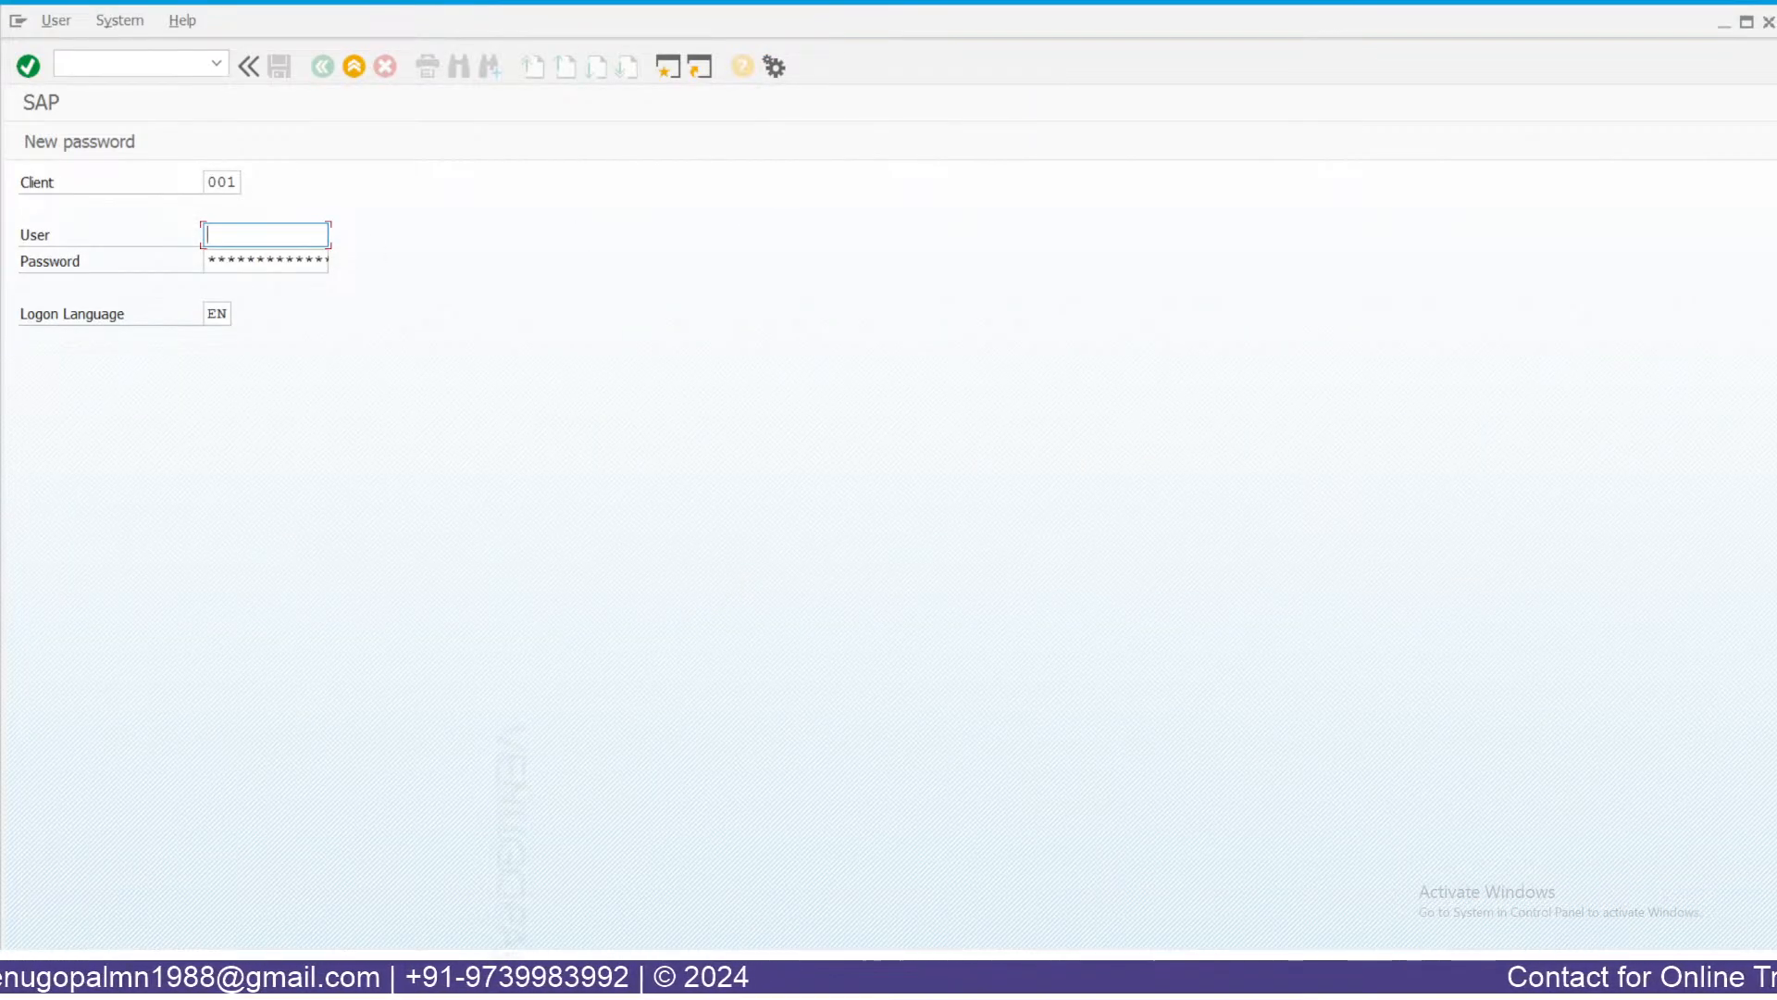
click(244, 259)
key(Tab)
text(*****)
key(BackSpace)
key(BackSpace)
key(BackSpace)
key(BackSpace)
key(BackSpace)
text(****)
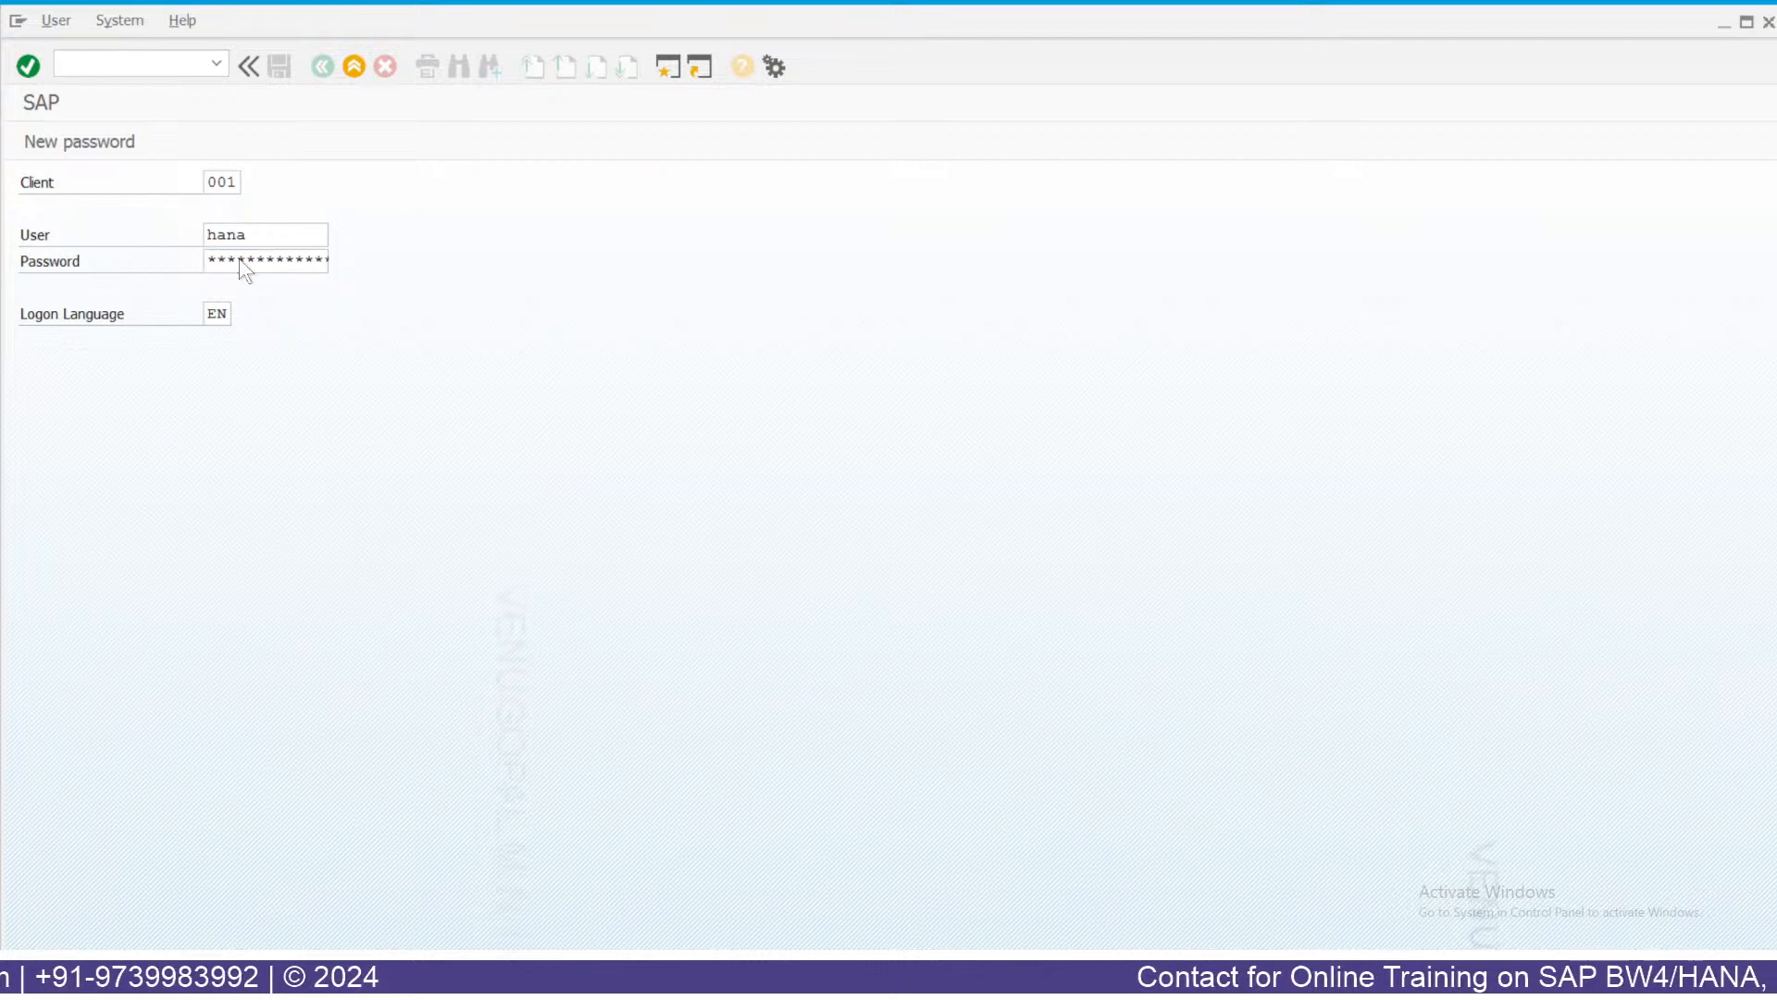
key(Return)
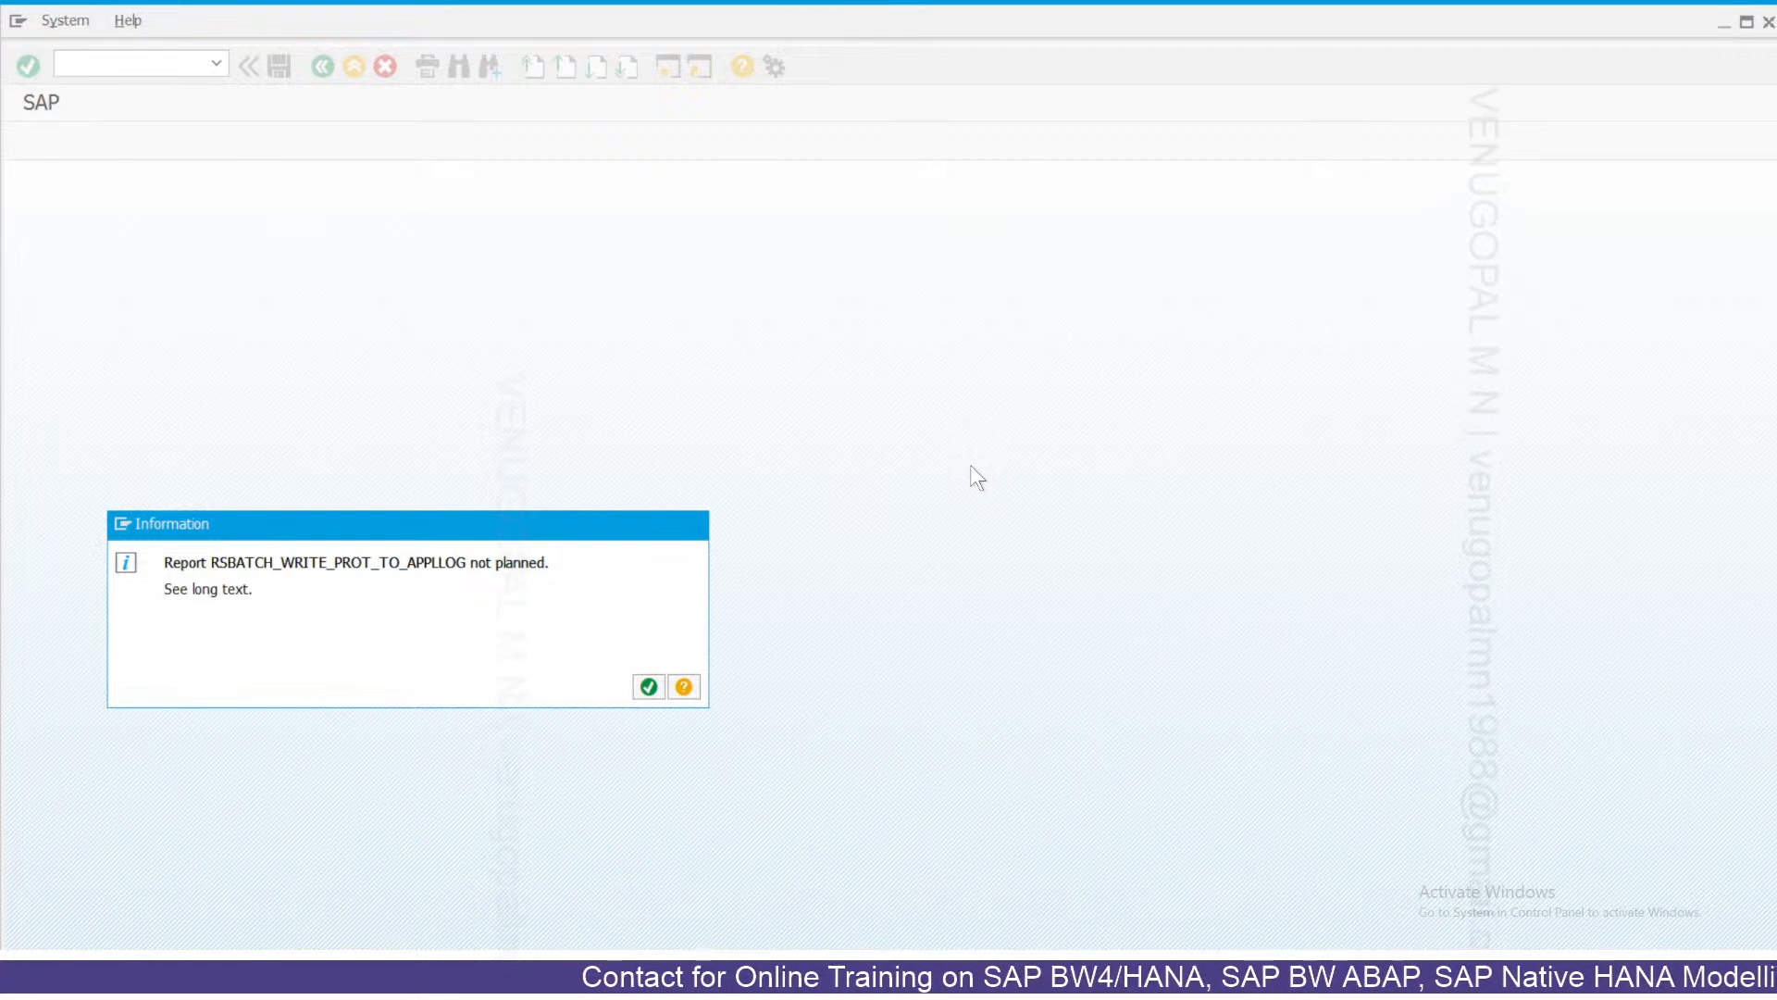
Dismiss the report-not-planned message and show the workbench's DataSources tree.
key(Return)
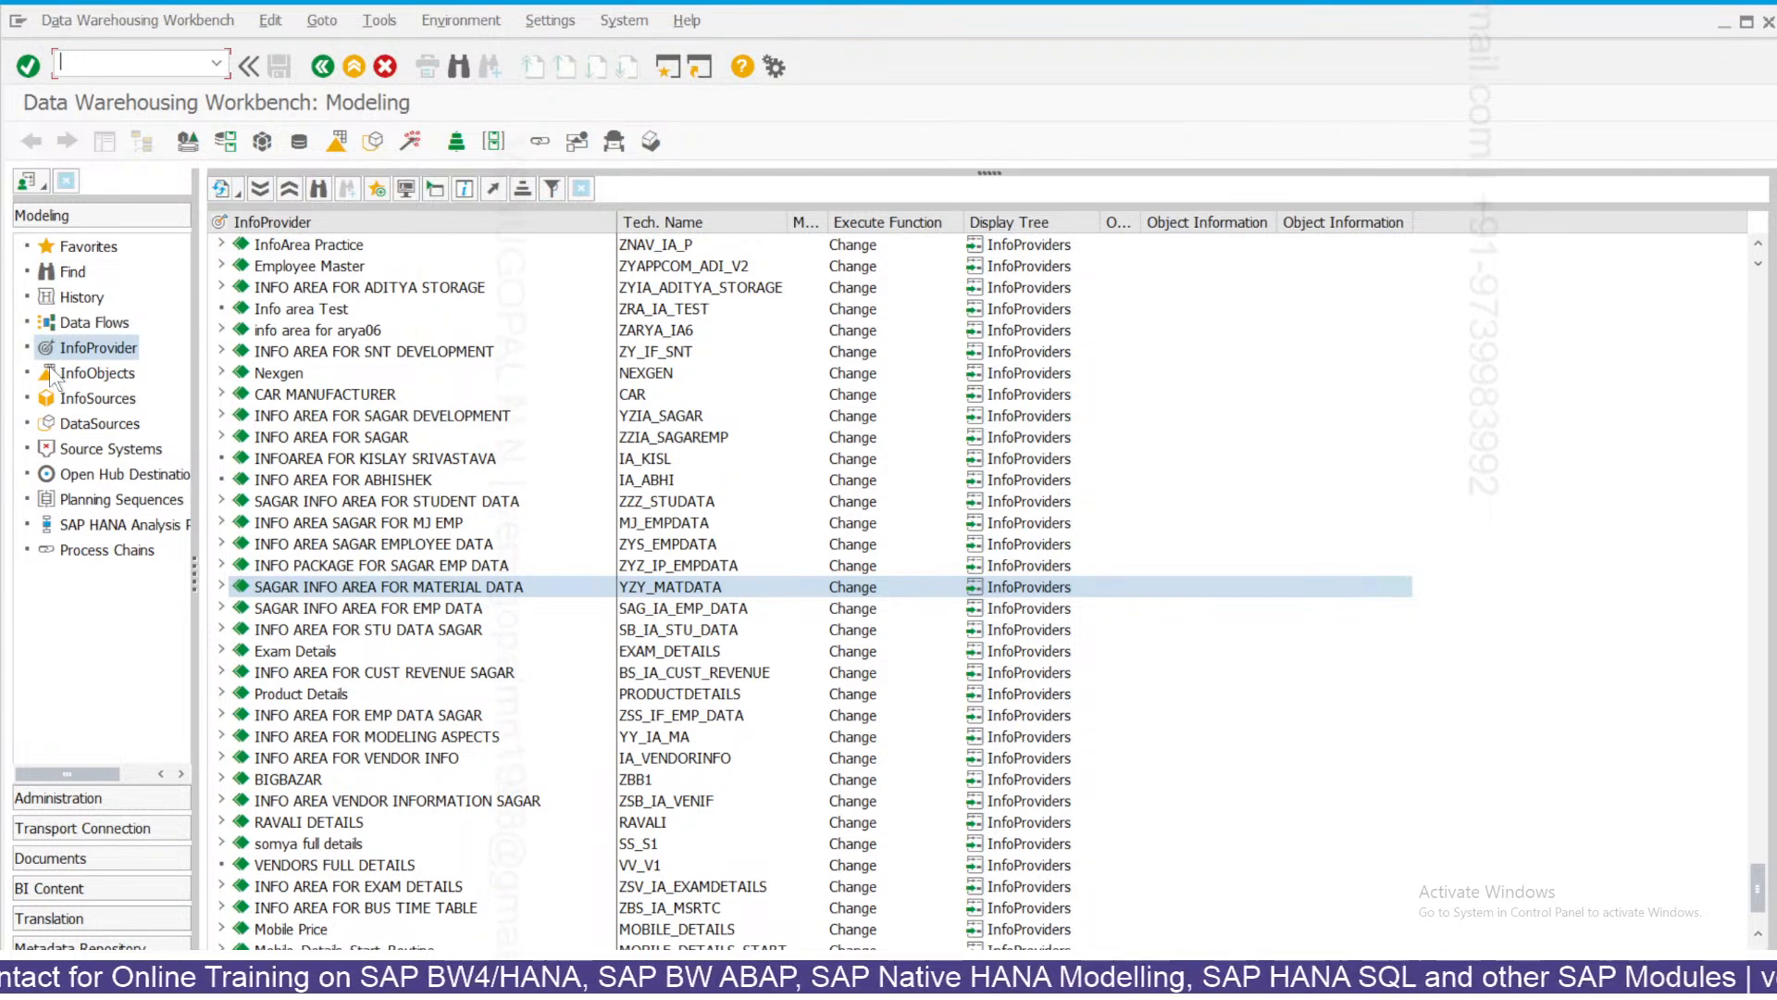
click(109, 425)
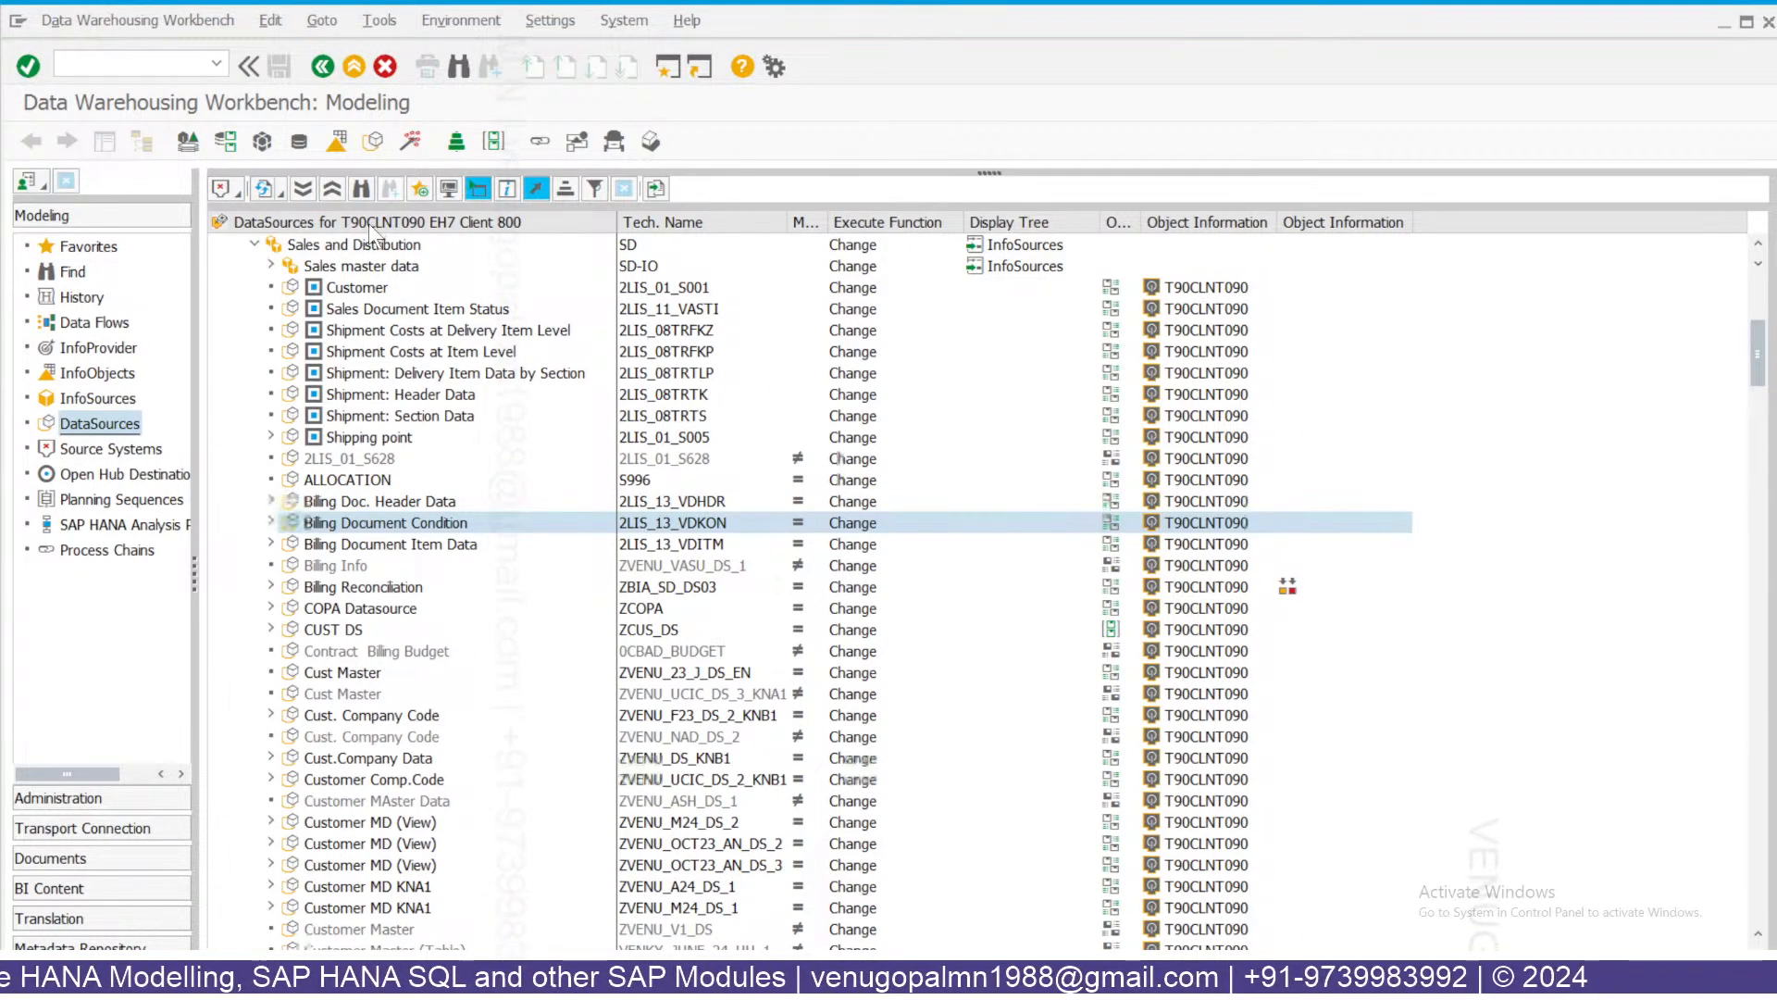
Pick source system EH7 Client 800 from the list of source systems.
click(224, 189)
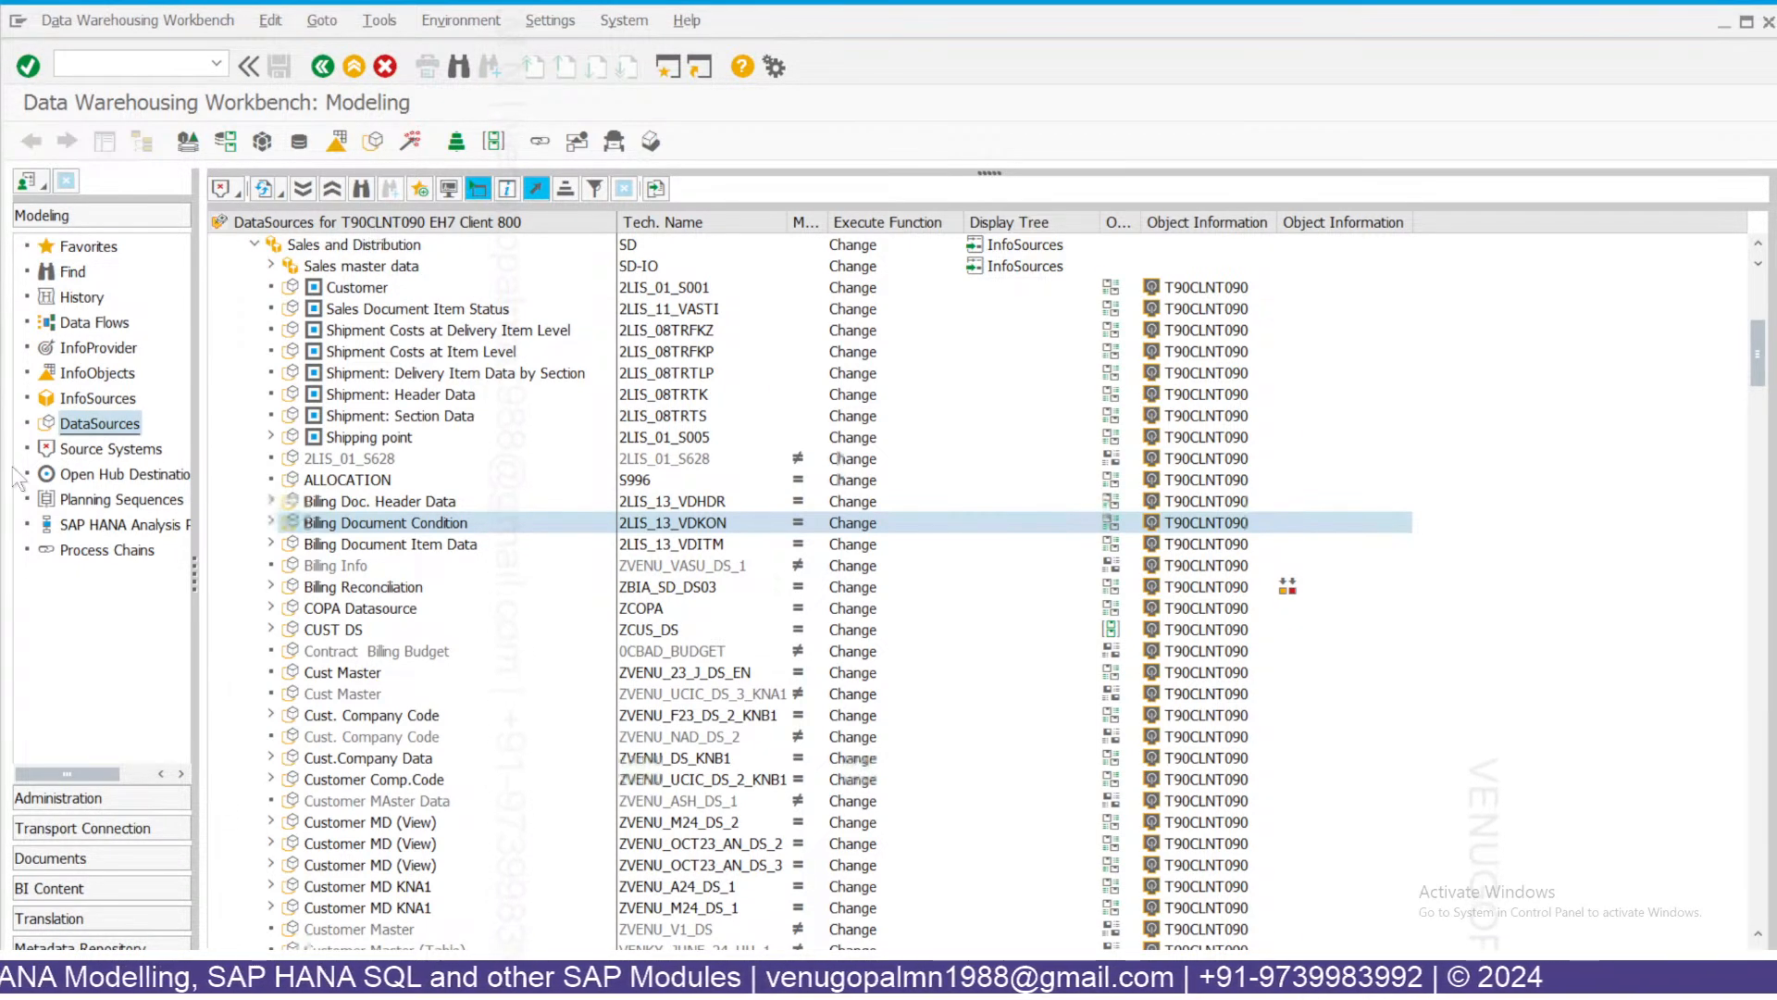
click(92, 452)
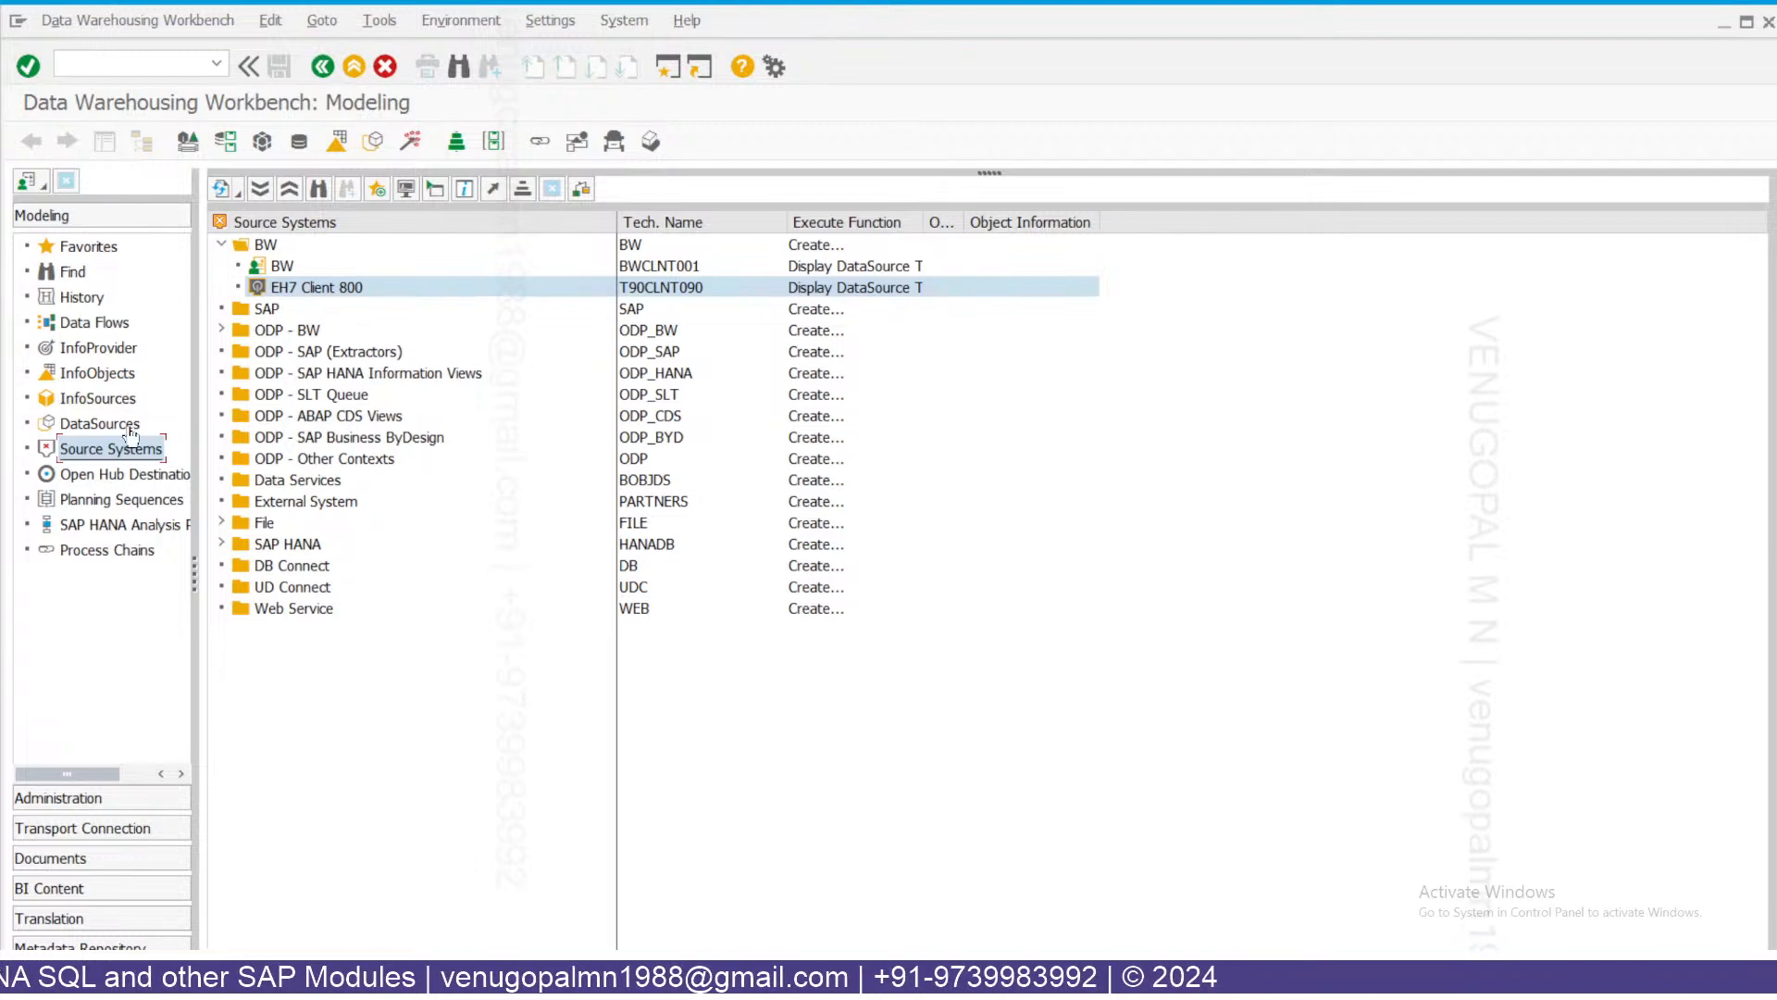
double_click(682, 286)
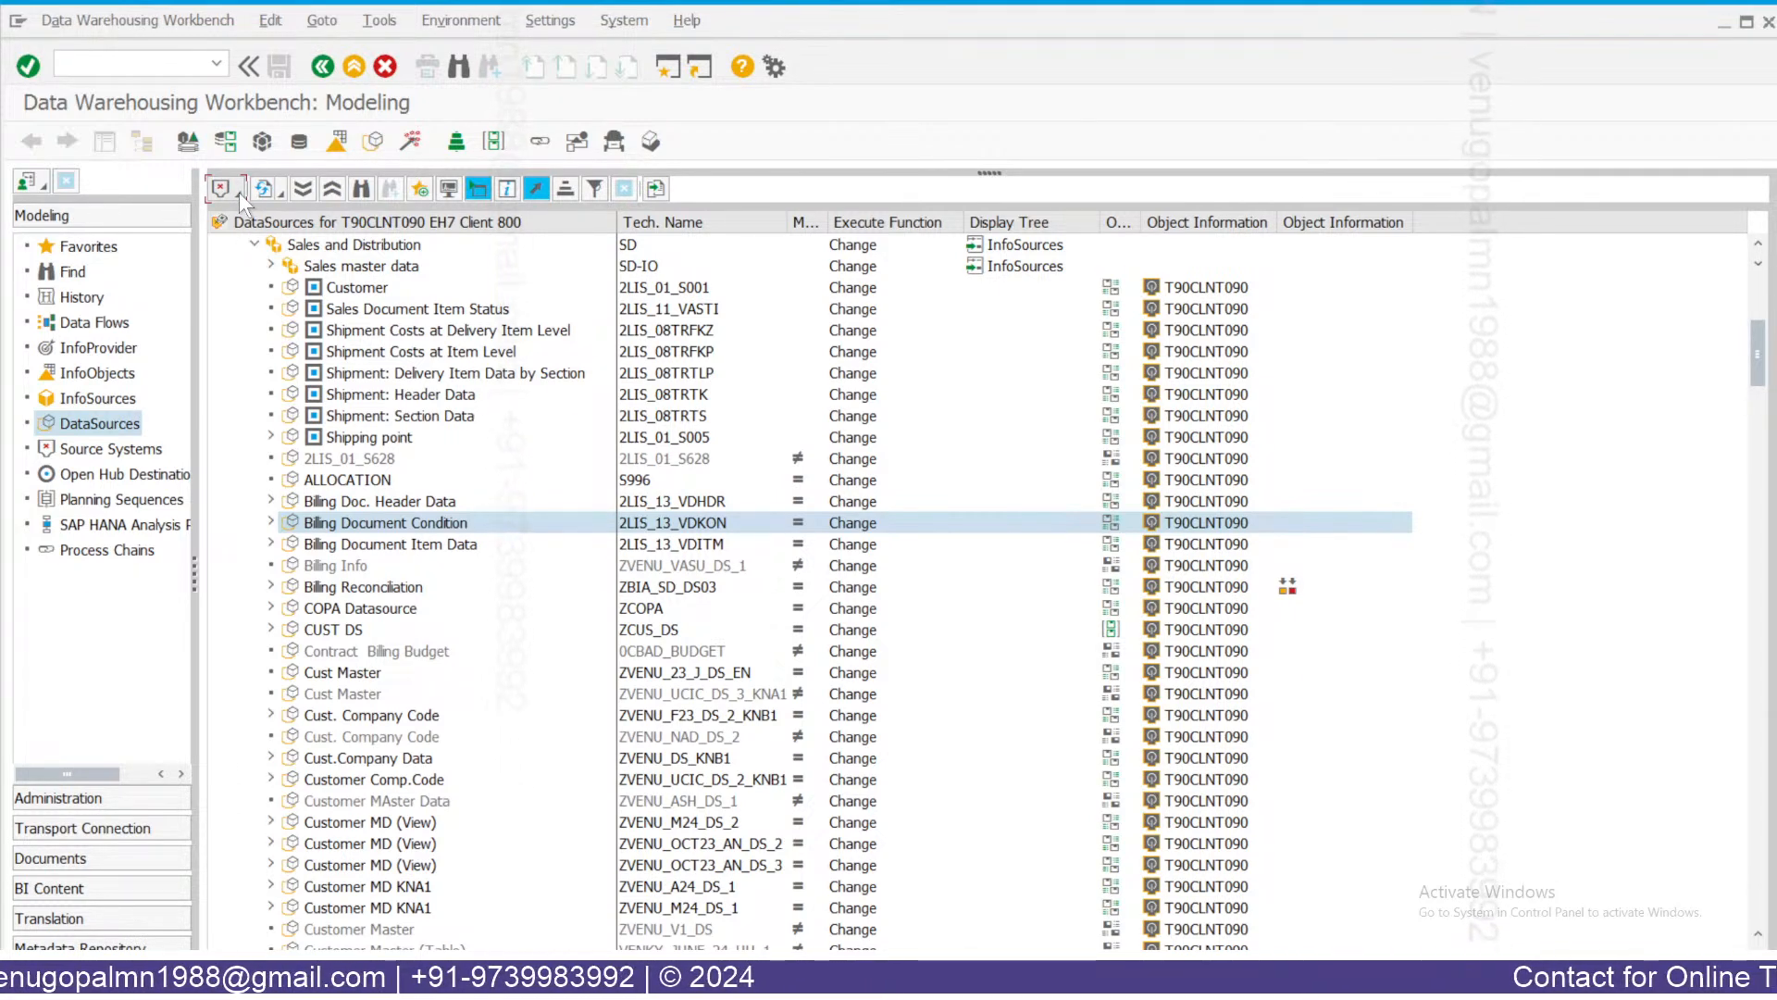
Switch the DataSources tree to the ZBW4HANA (BW ON HANA Flat file) source system.
click(239, 191)
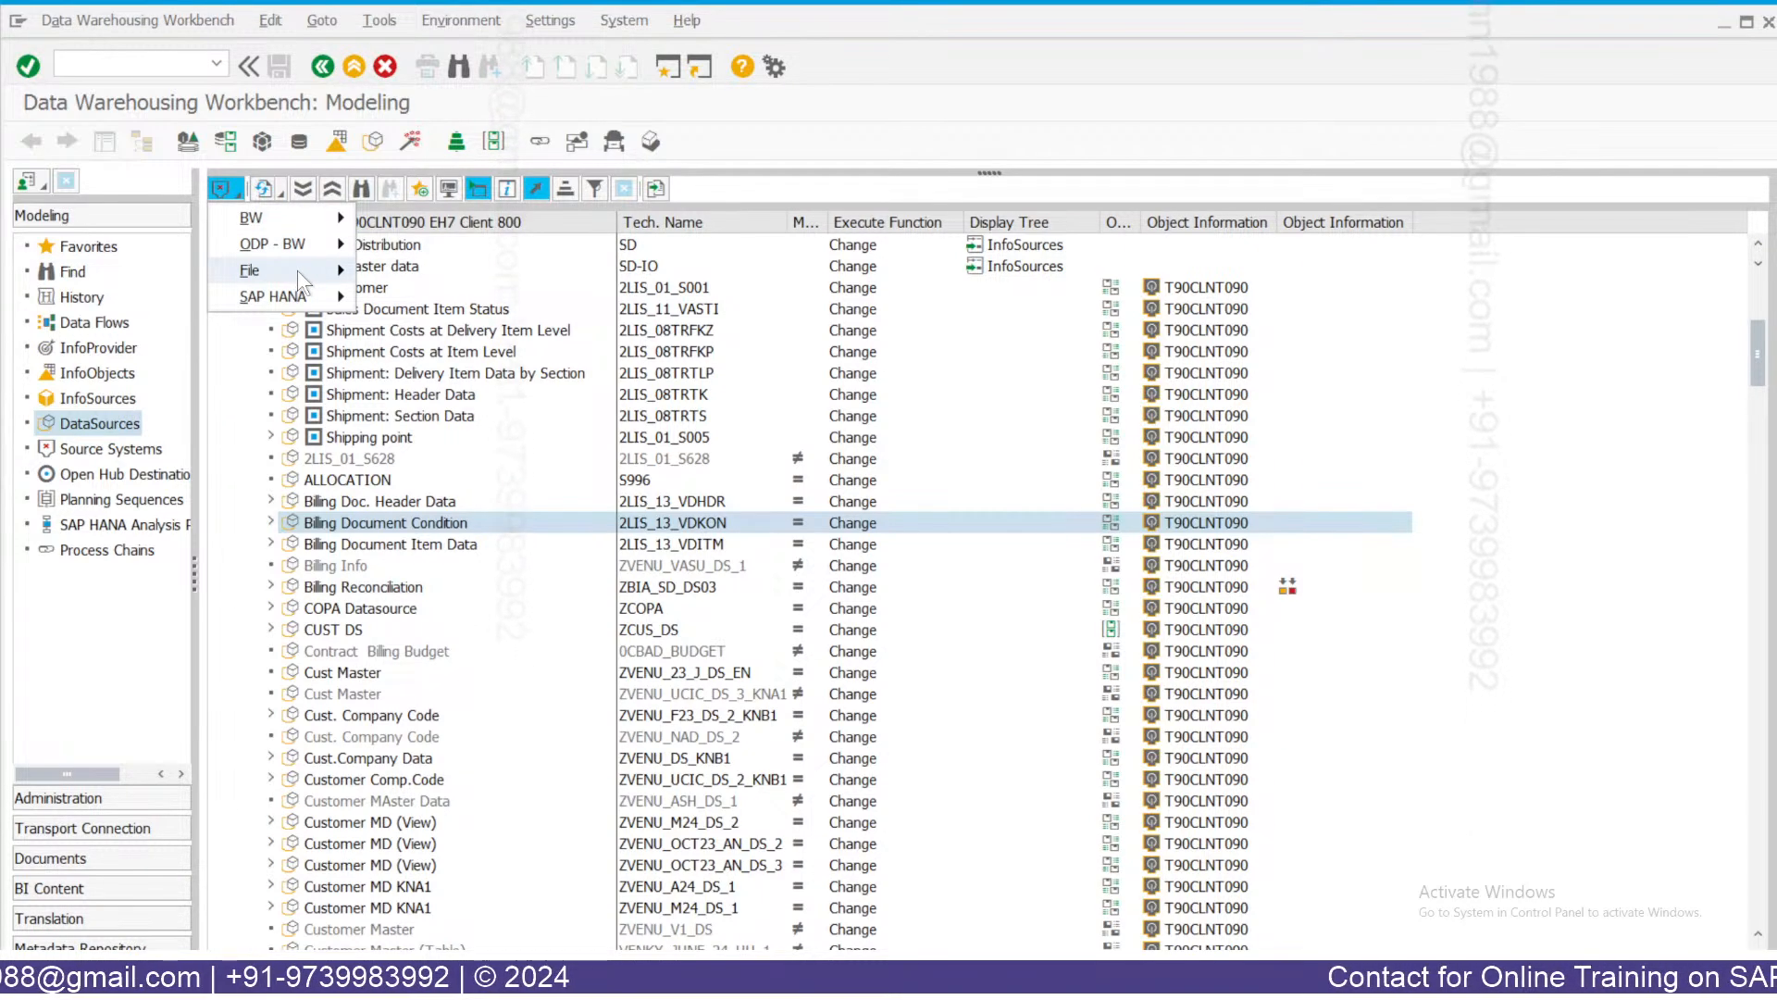
mouse_move(297, 271)
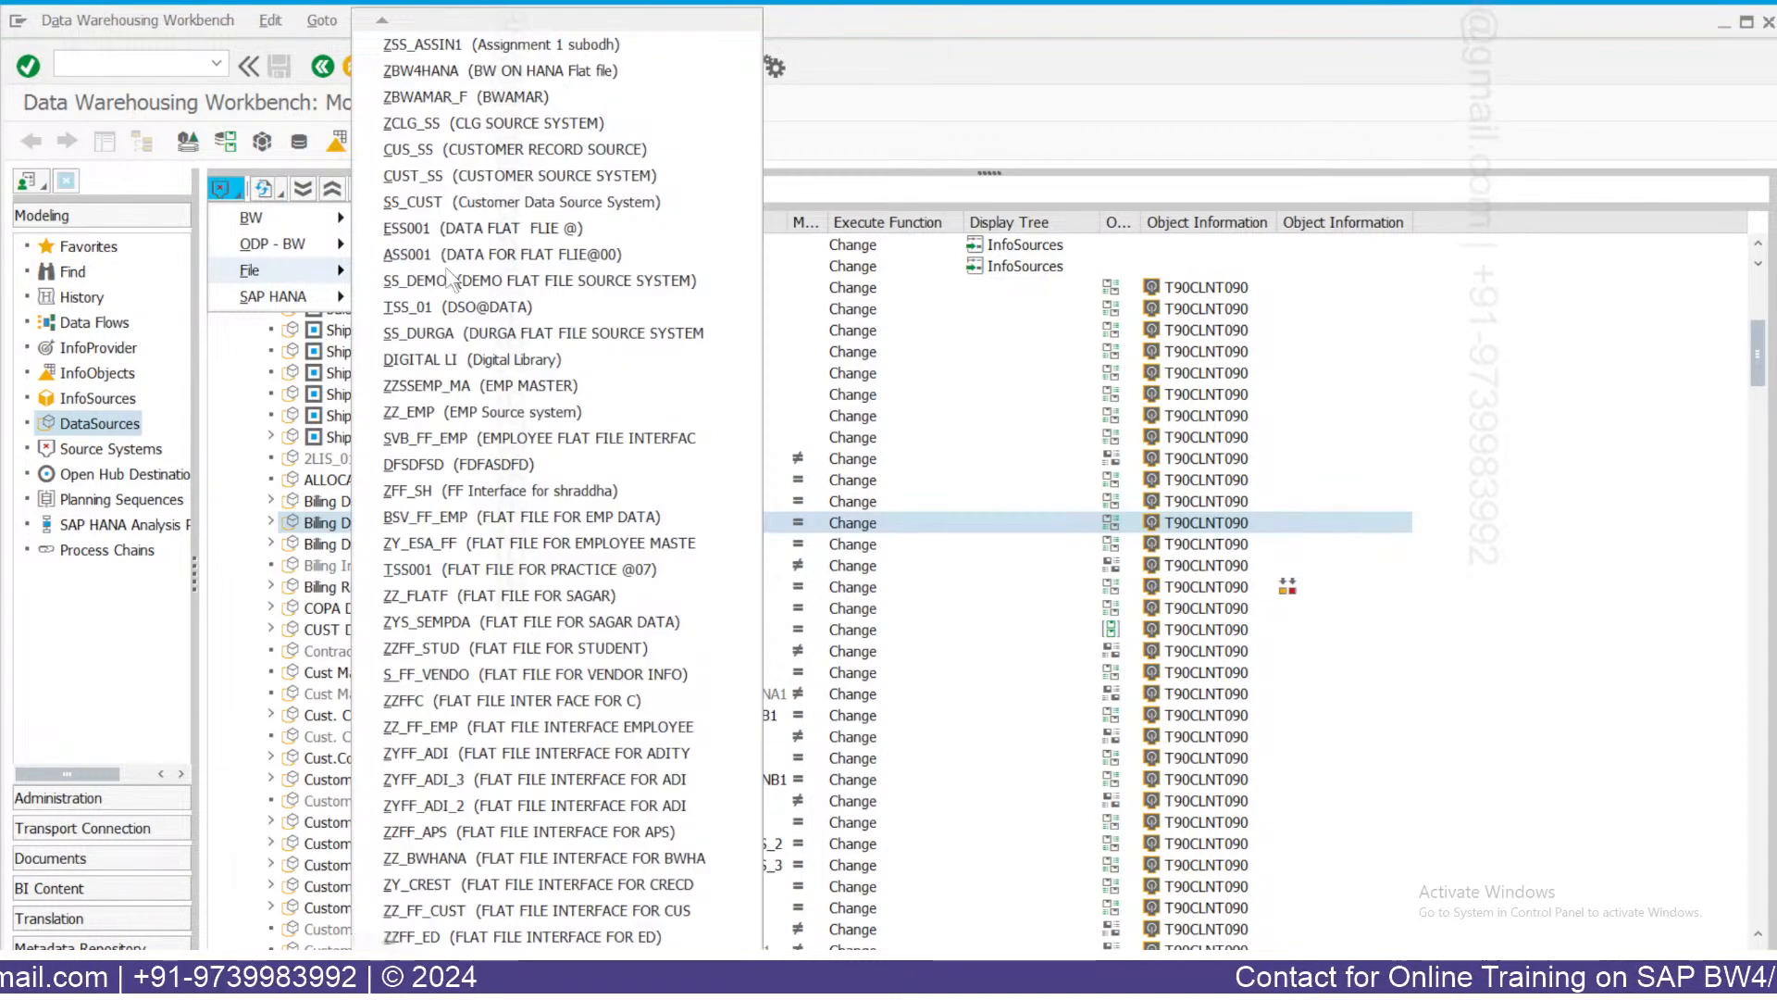
key(Escape)
key(Escape)
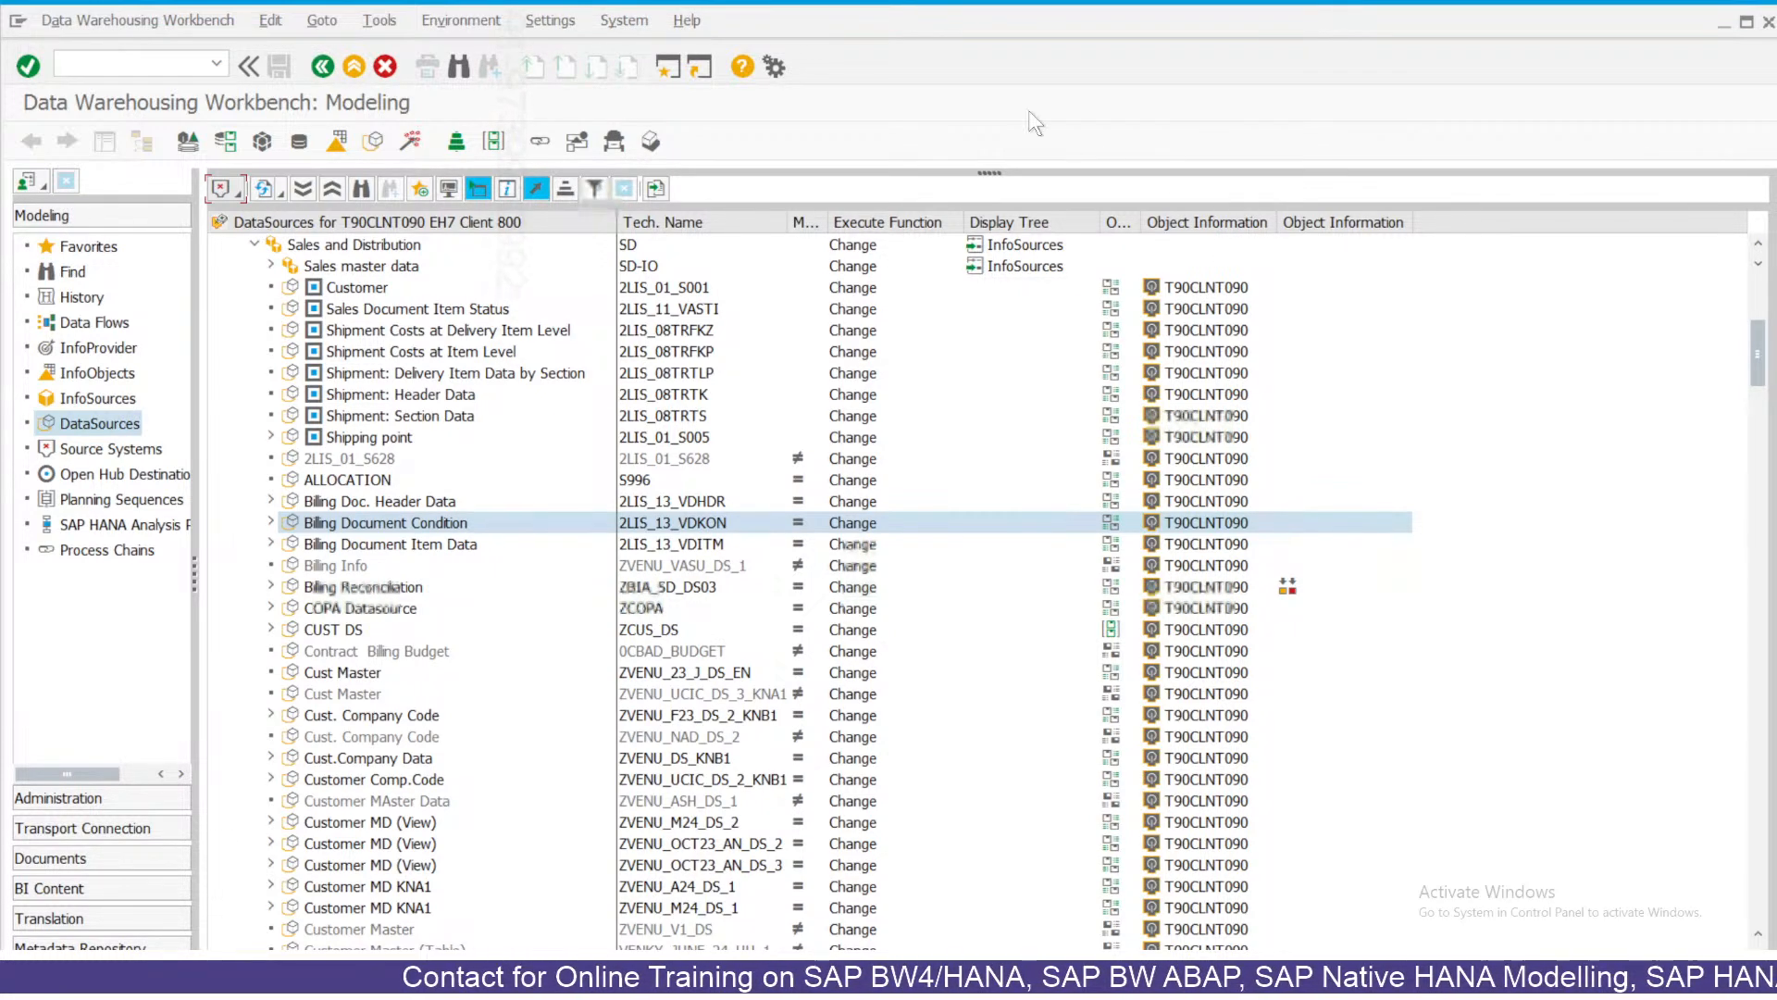
click(231, 191)
mouse_move(250, 222)
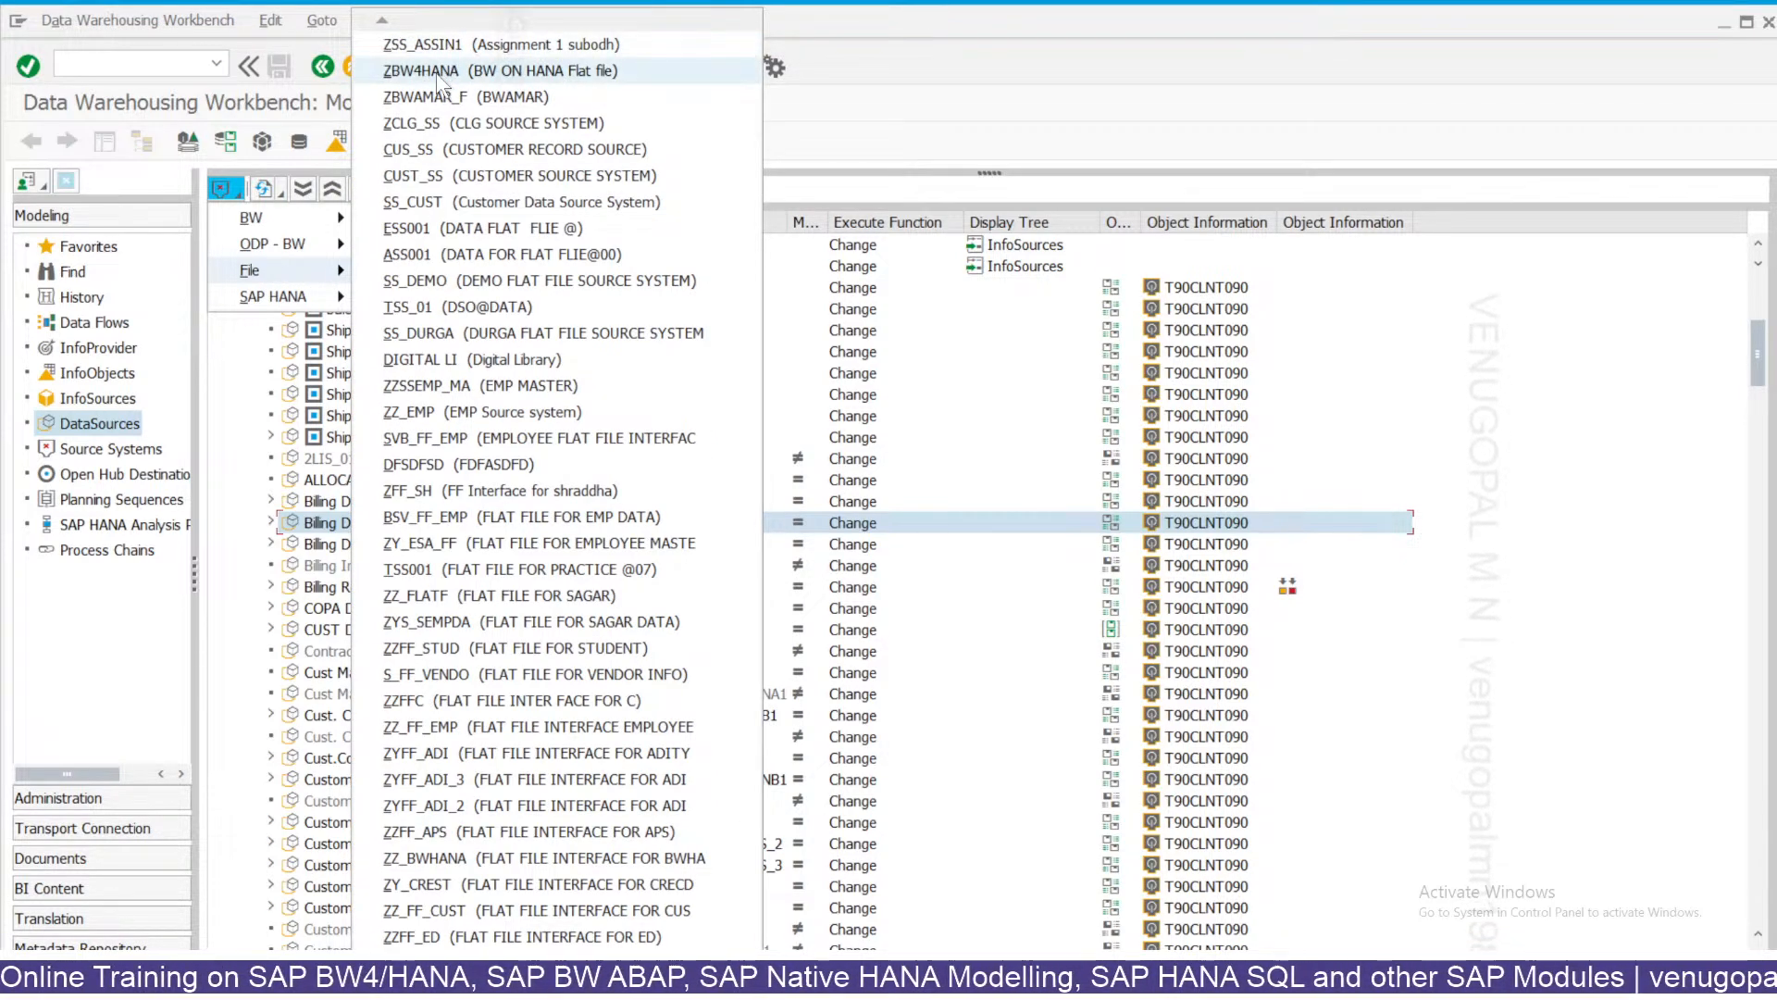
click(421, 71)
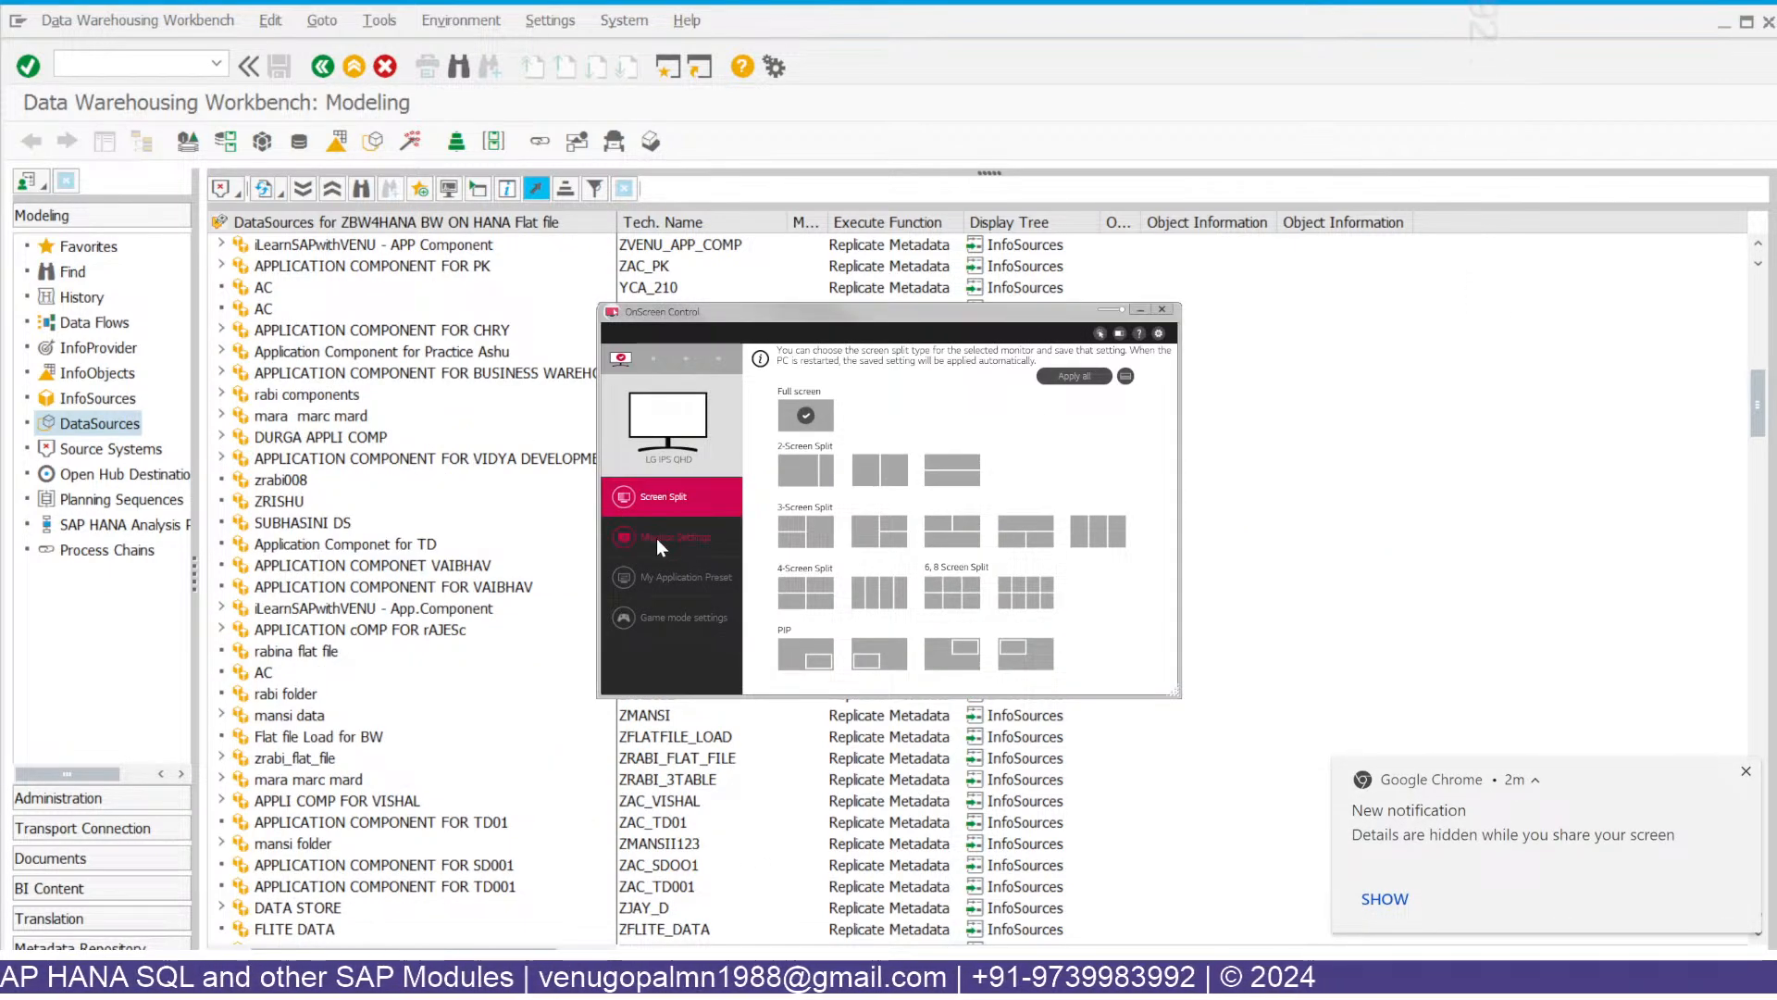
Lower the monitor brightness from 80 to 31 and close OnScreen Control.
click(657, 539)
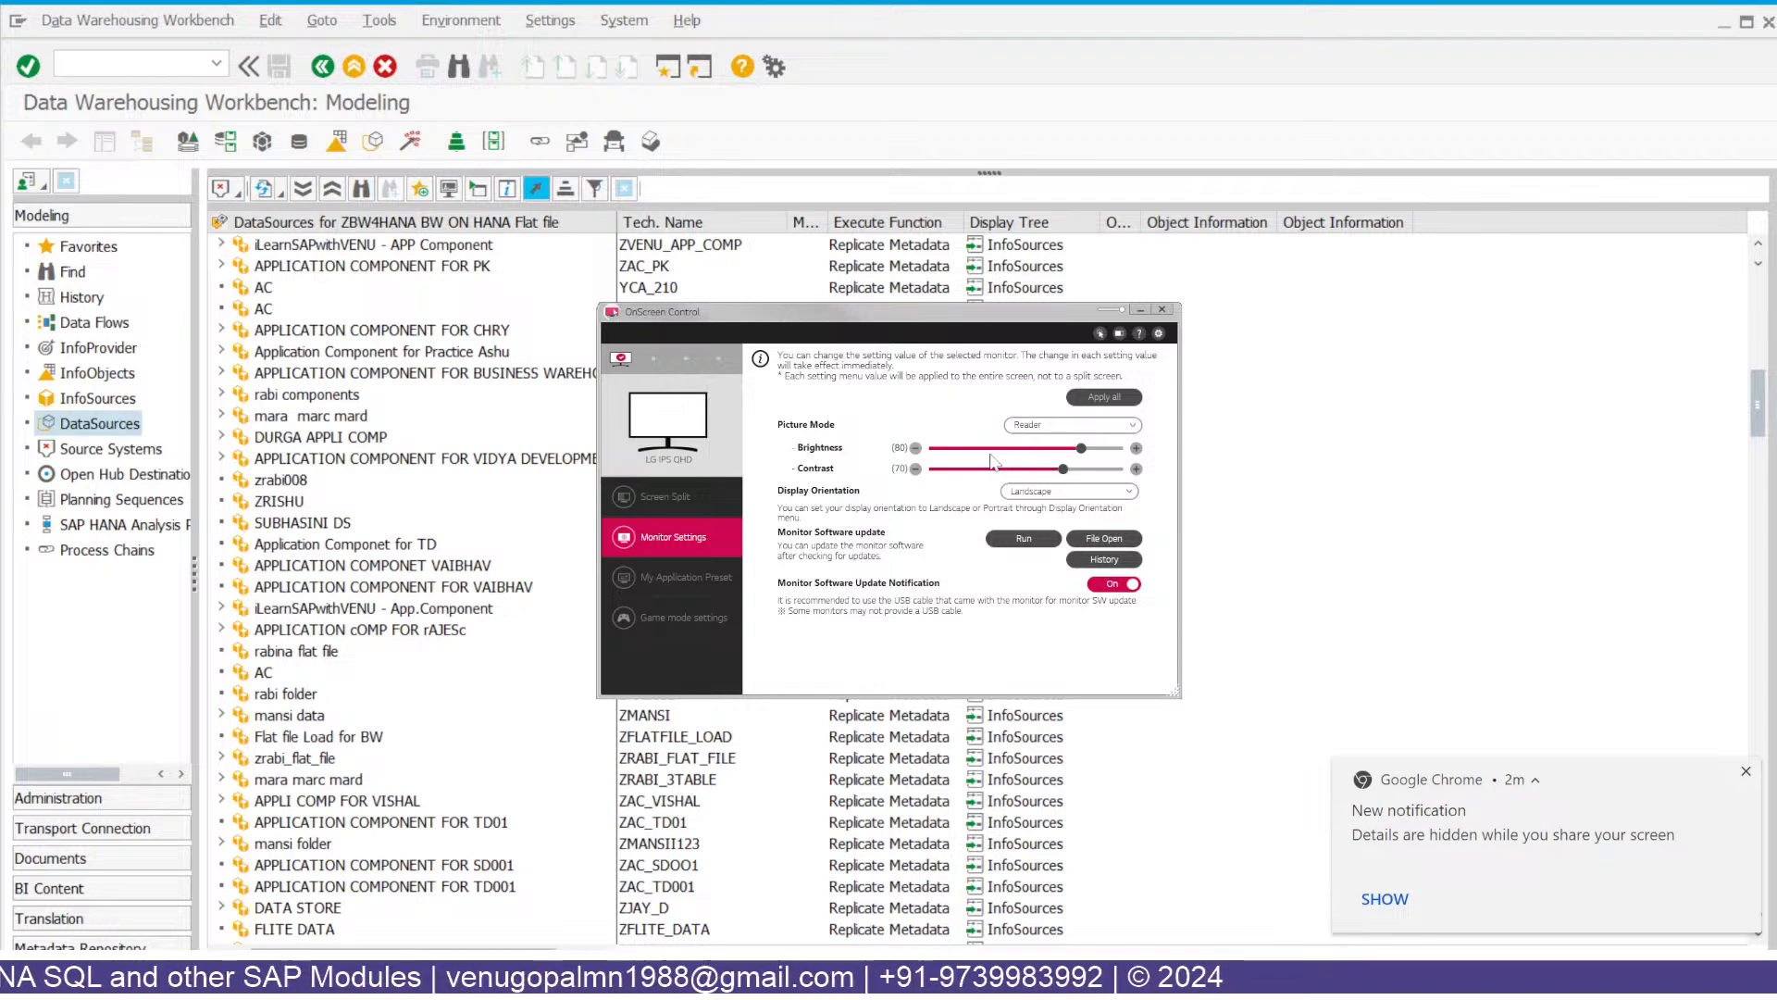
click(993, 452)
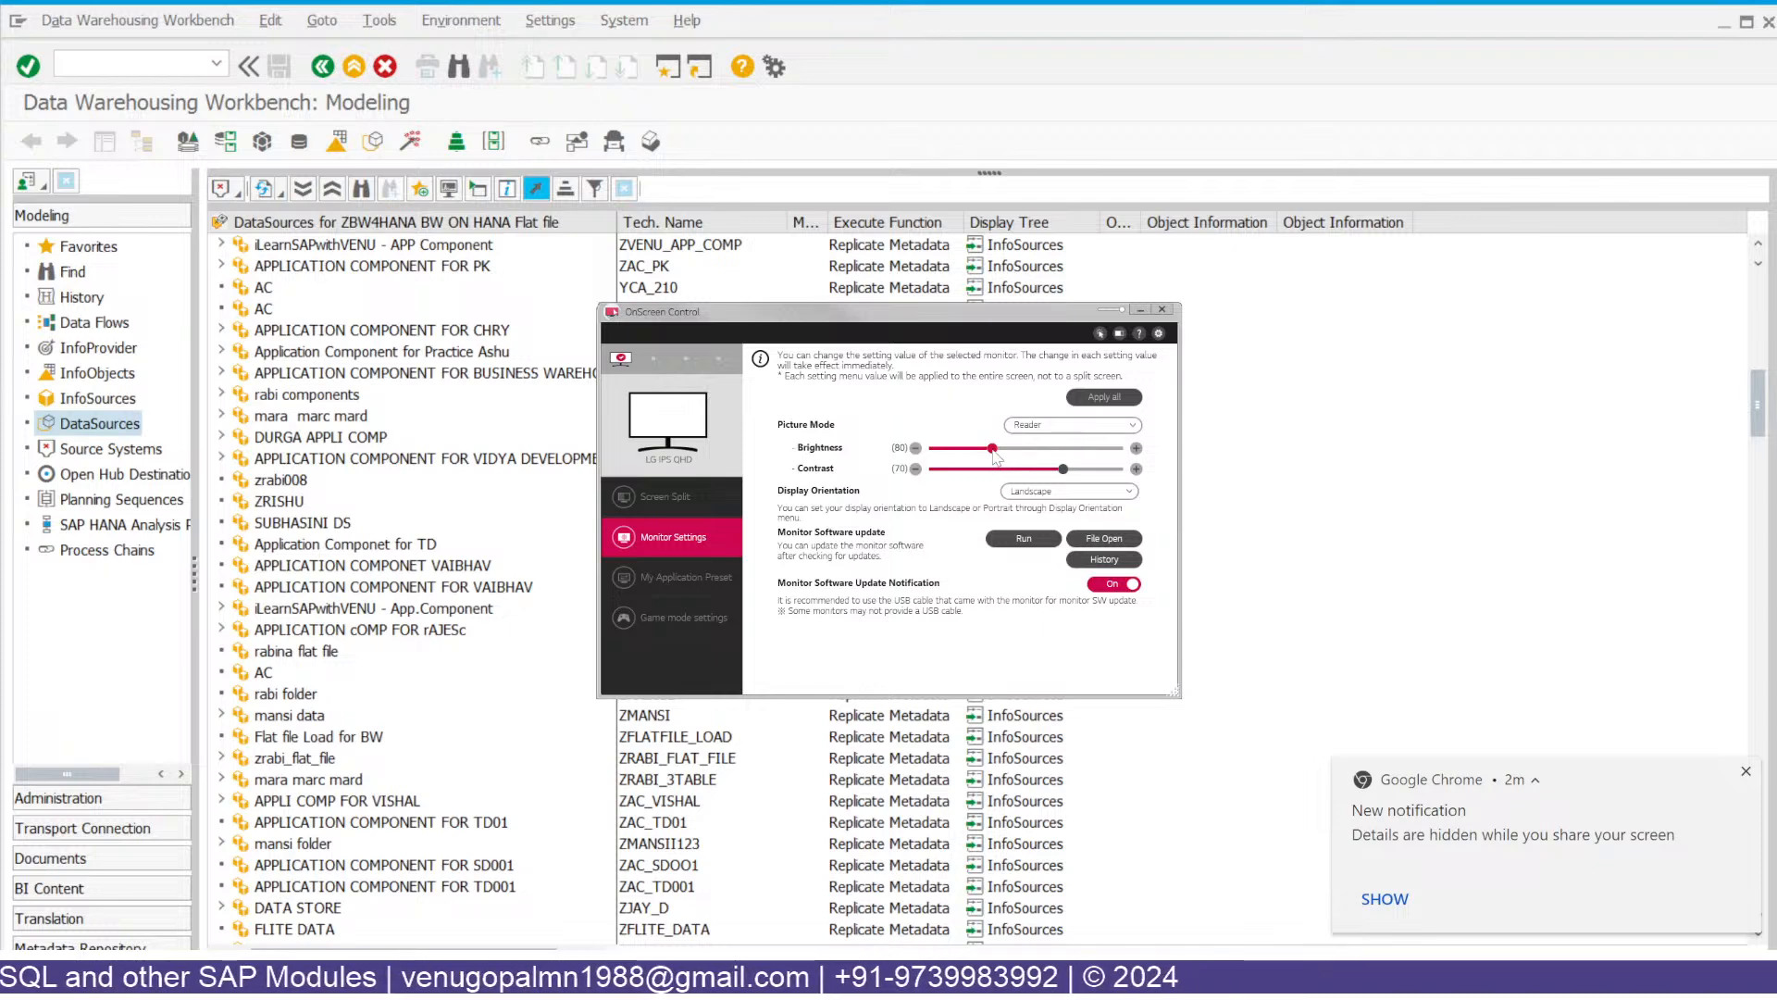
click(1141, 309)
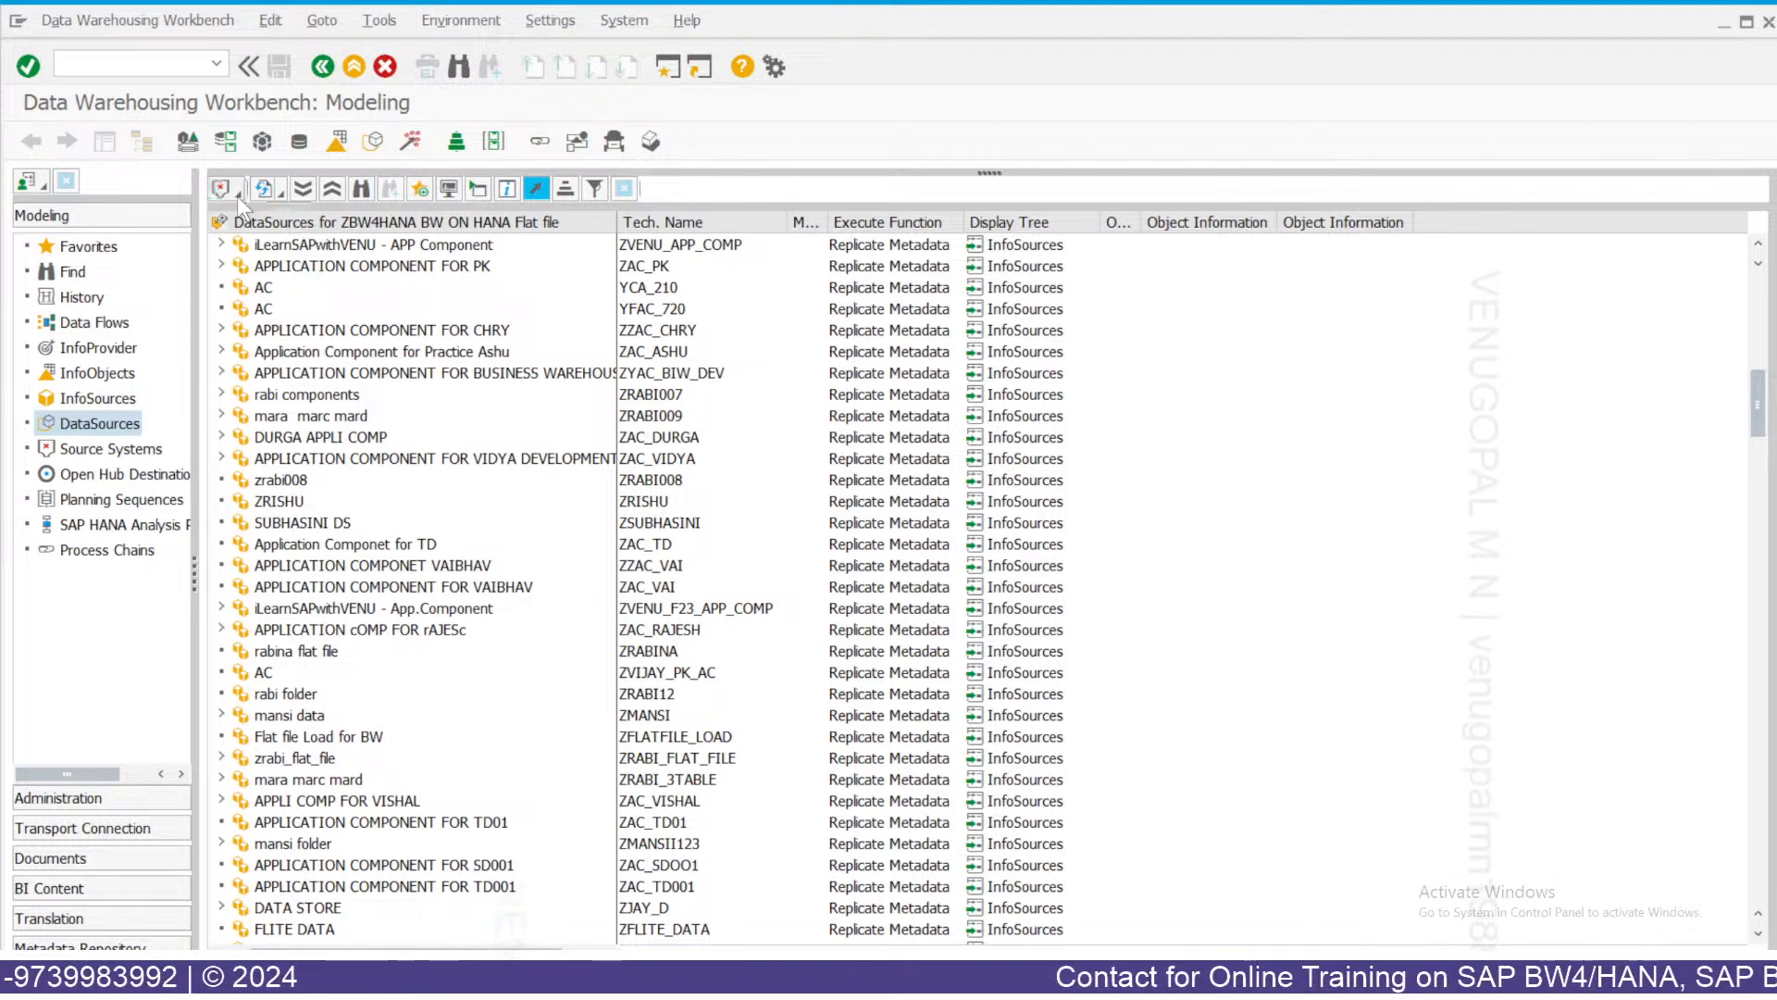
Switch back to T90CLNT090 and open the context menu of Customer DataSource 2LIS_01_S001.
click(237, 196)
mouse_move(245, 216)
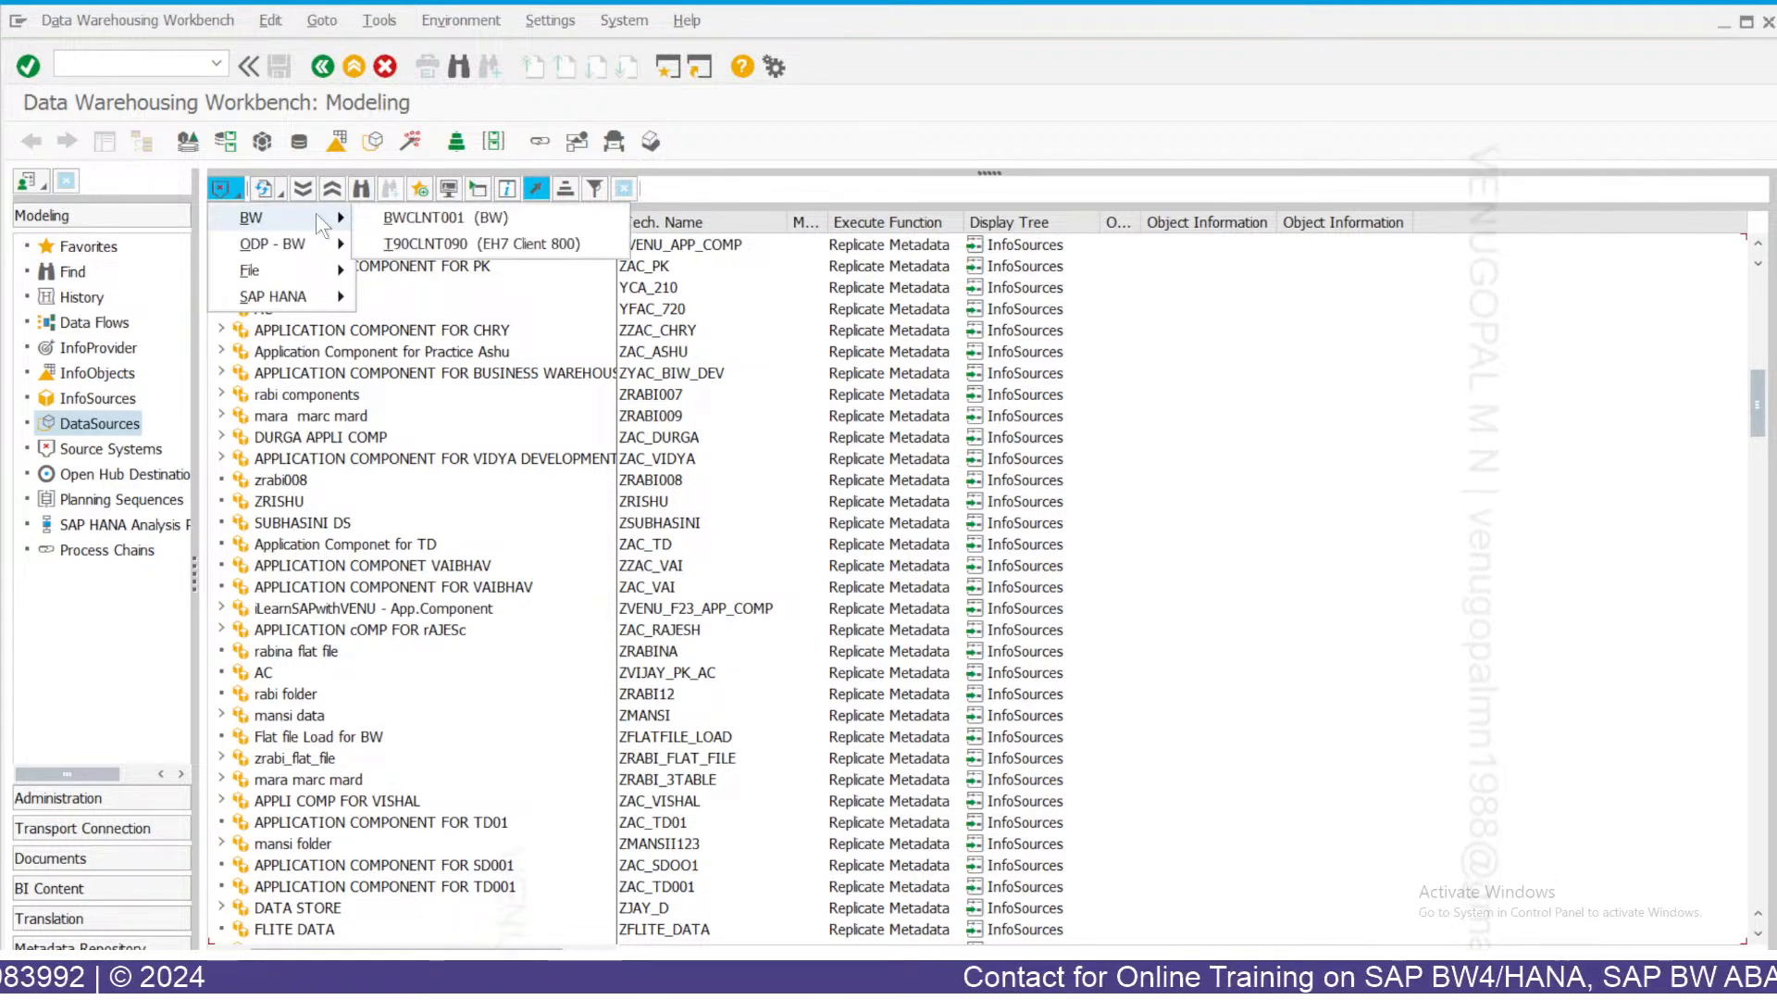
click(435, 244)
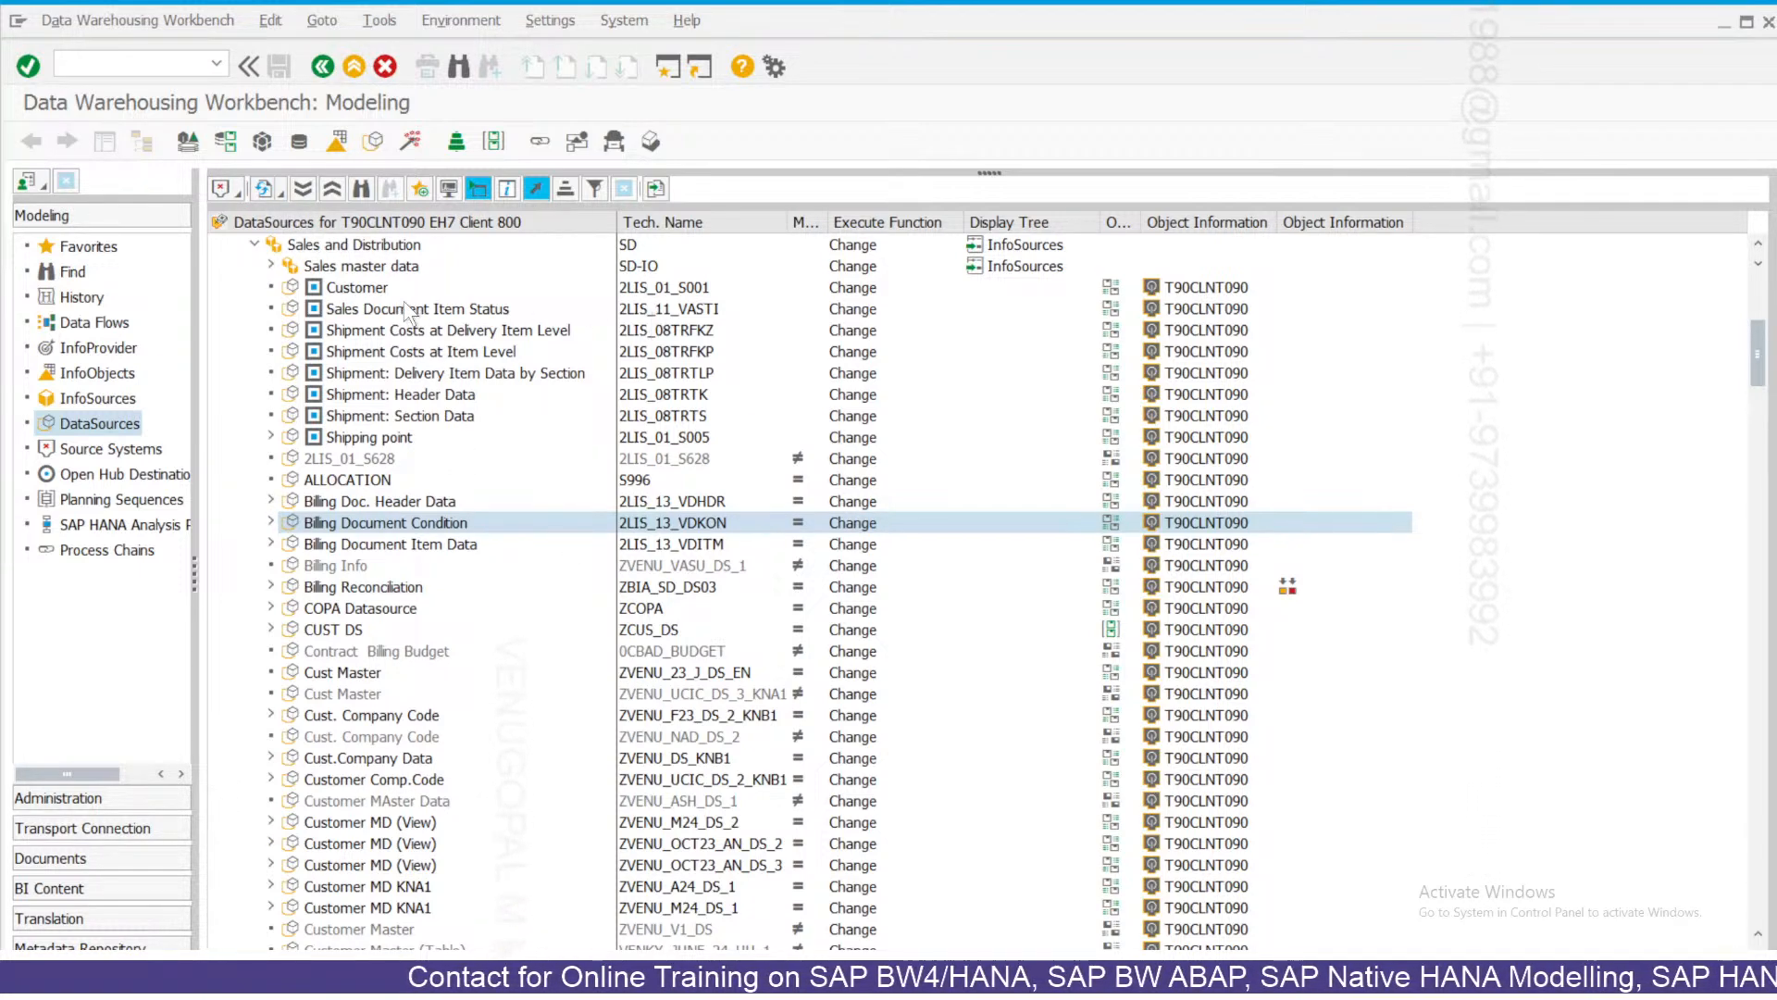
click(648, 289)
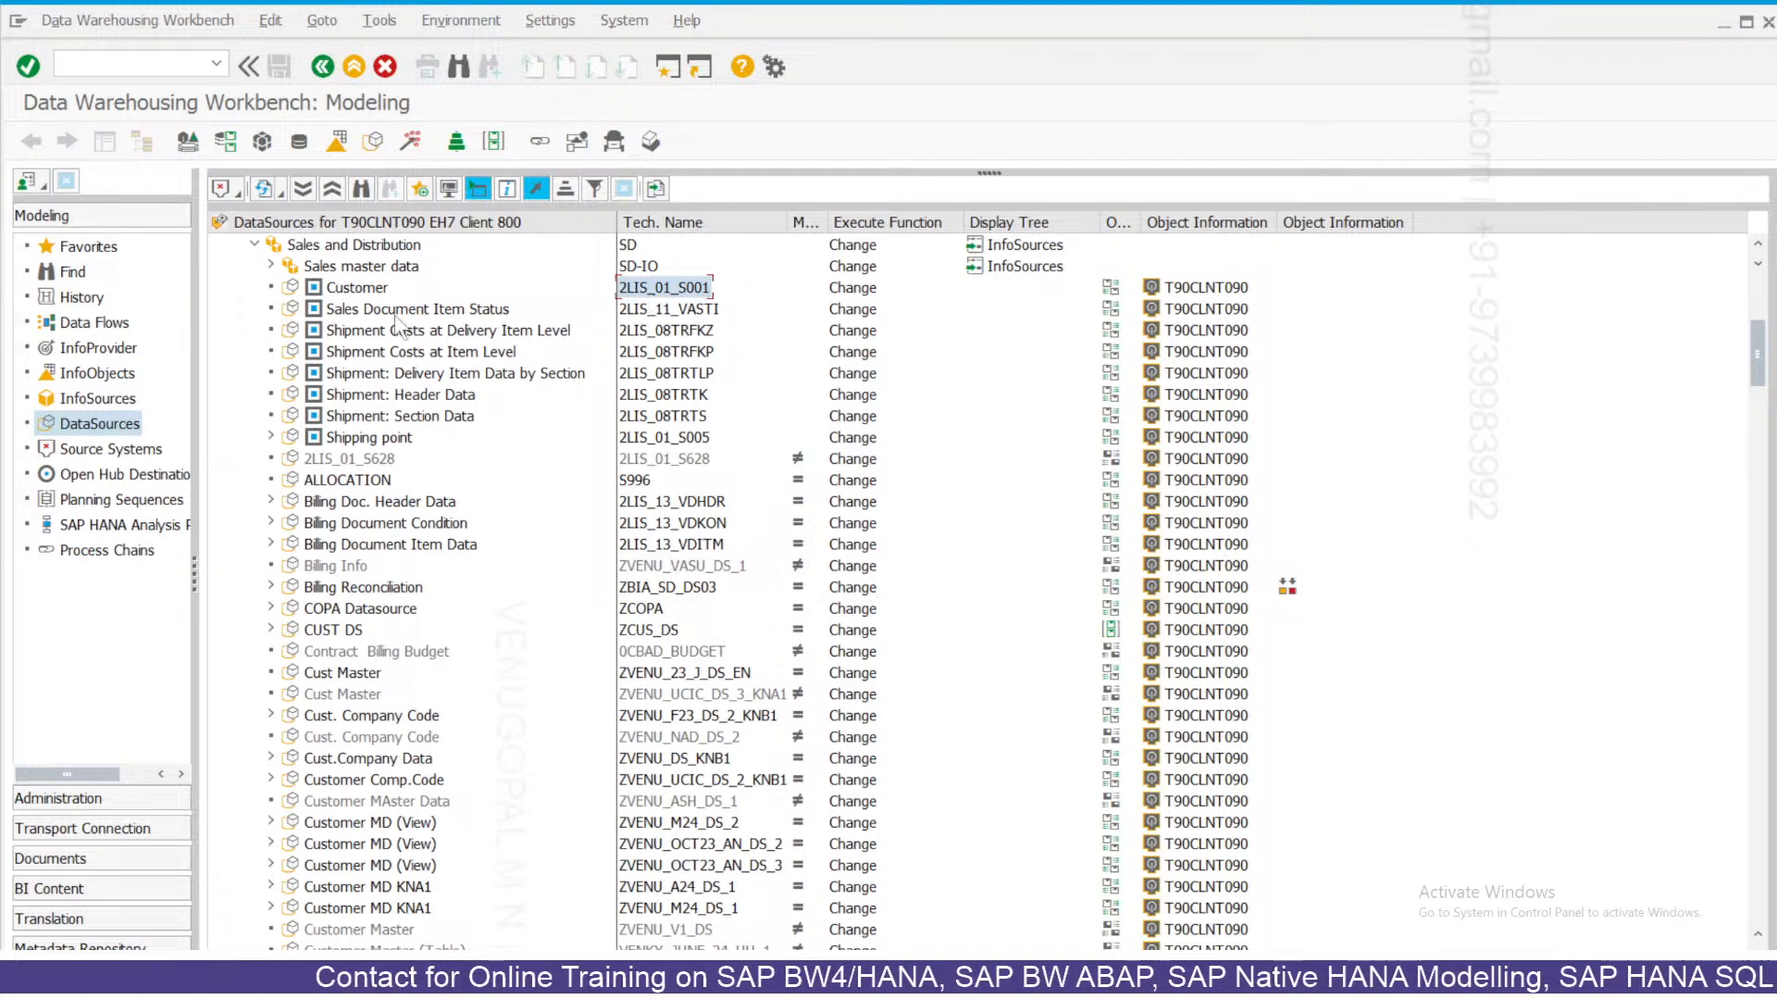
click(370, 292)
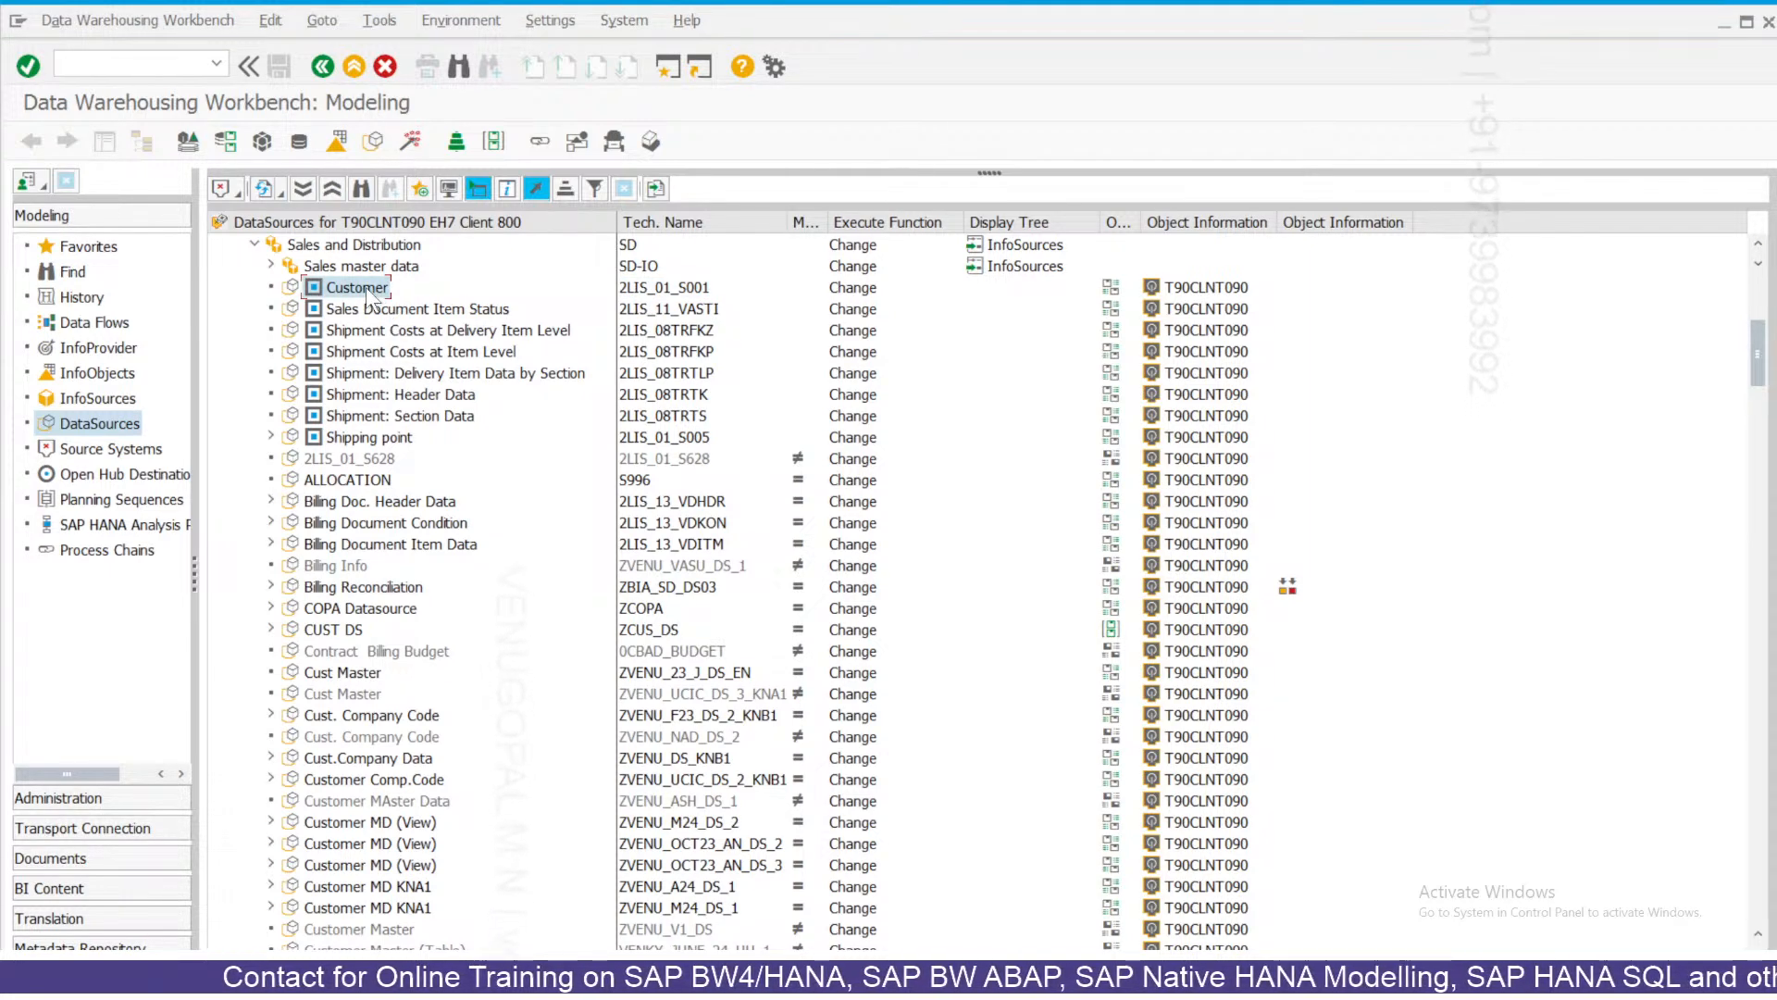
right_click(370, 292)
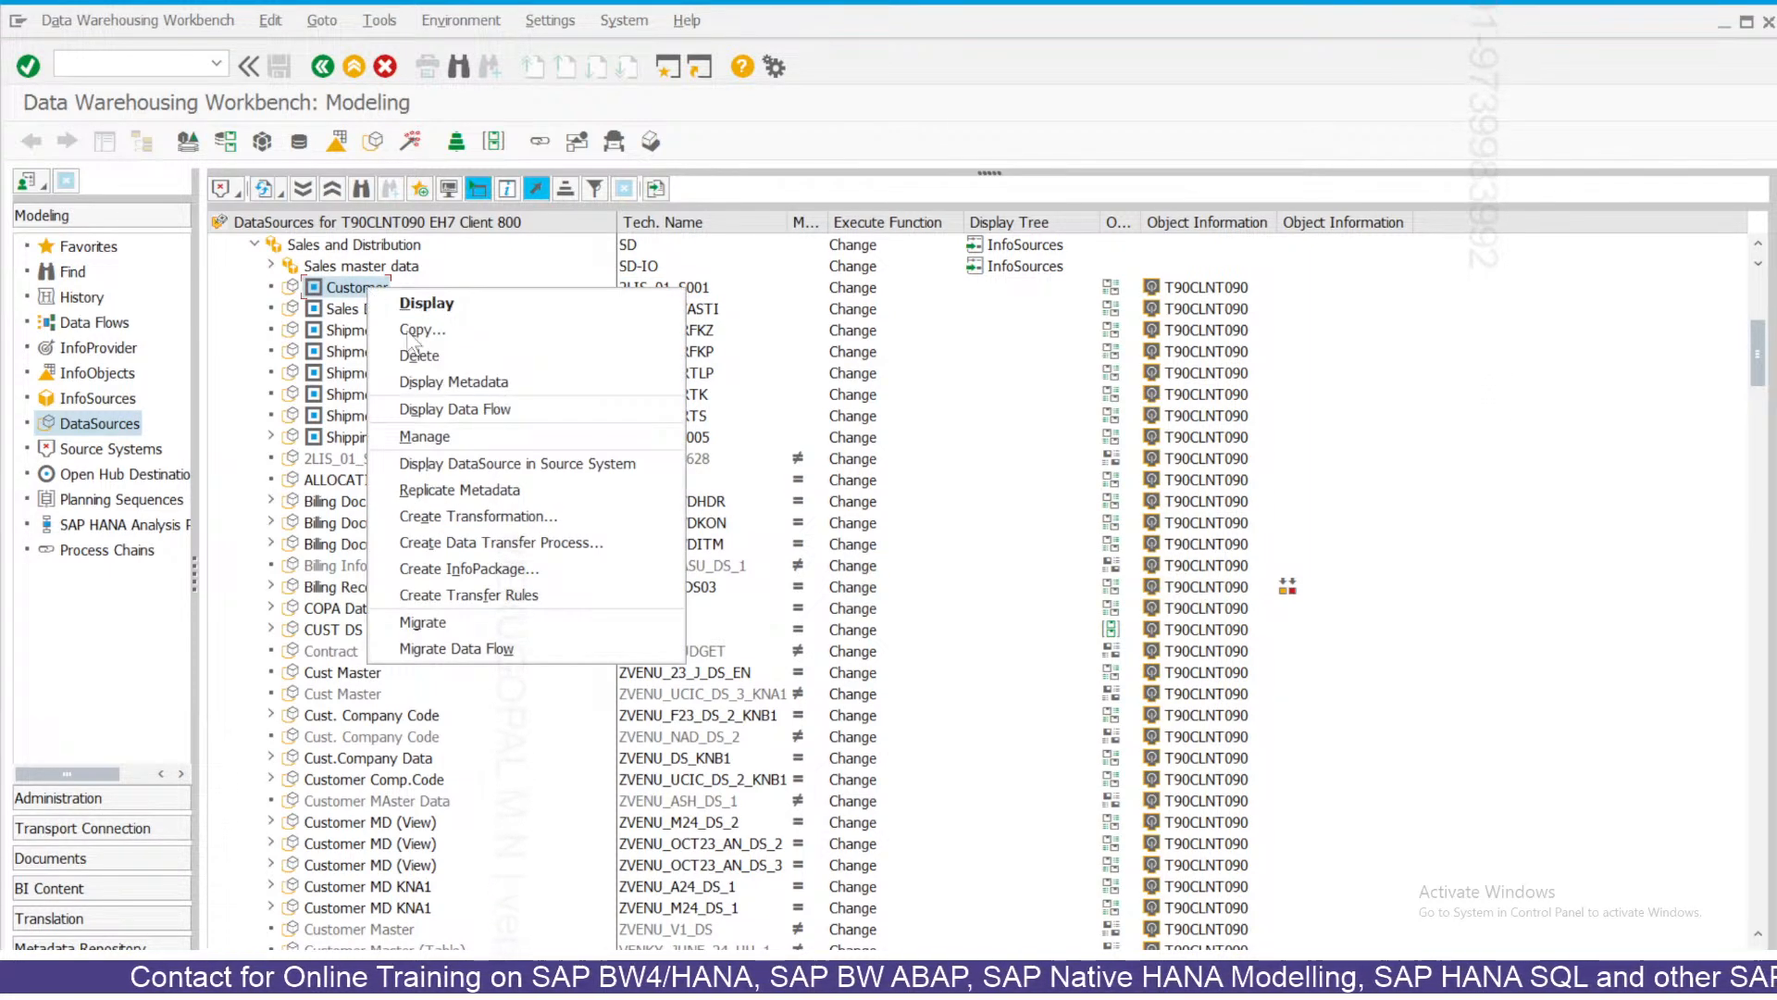
Choose Manage from the context menu of Customer DataSource 2LIS_01_S001.
click(448, 435)
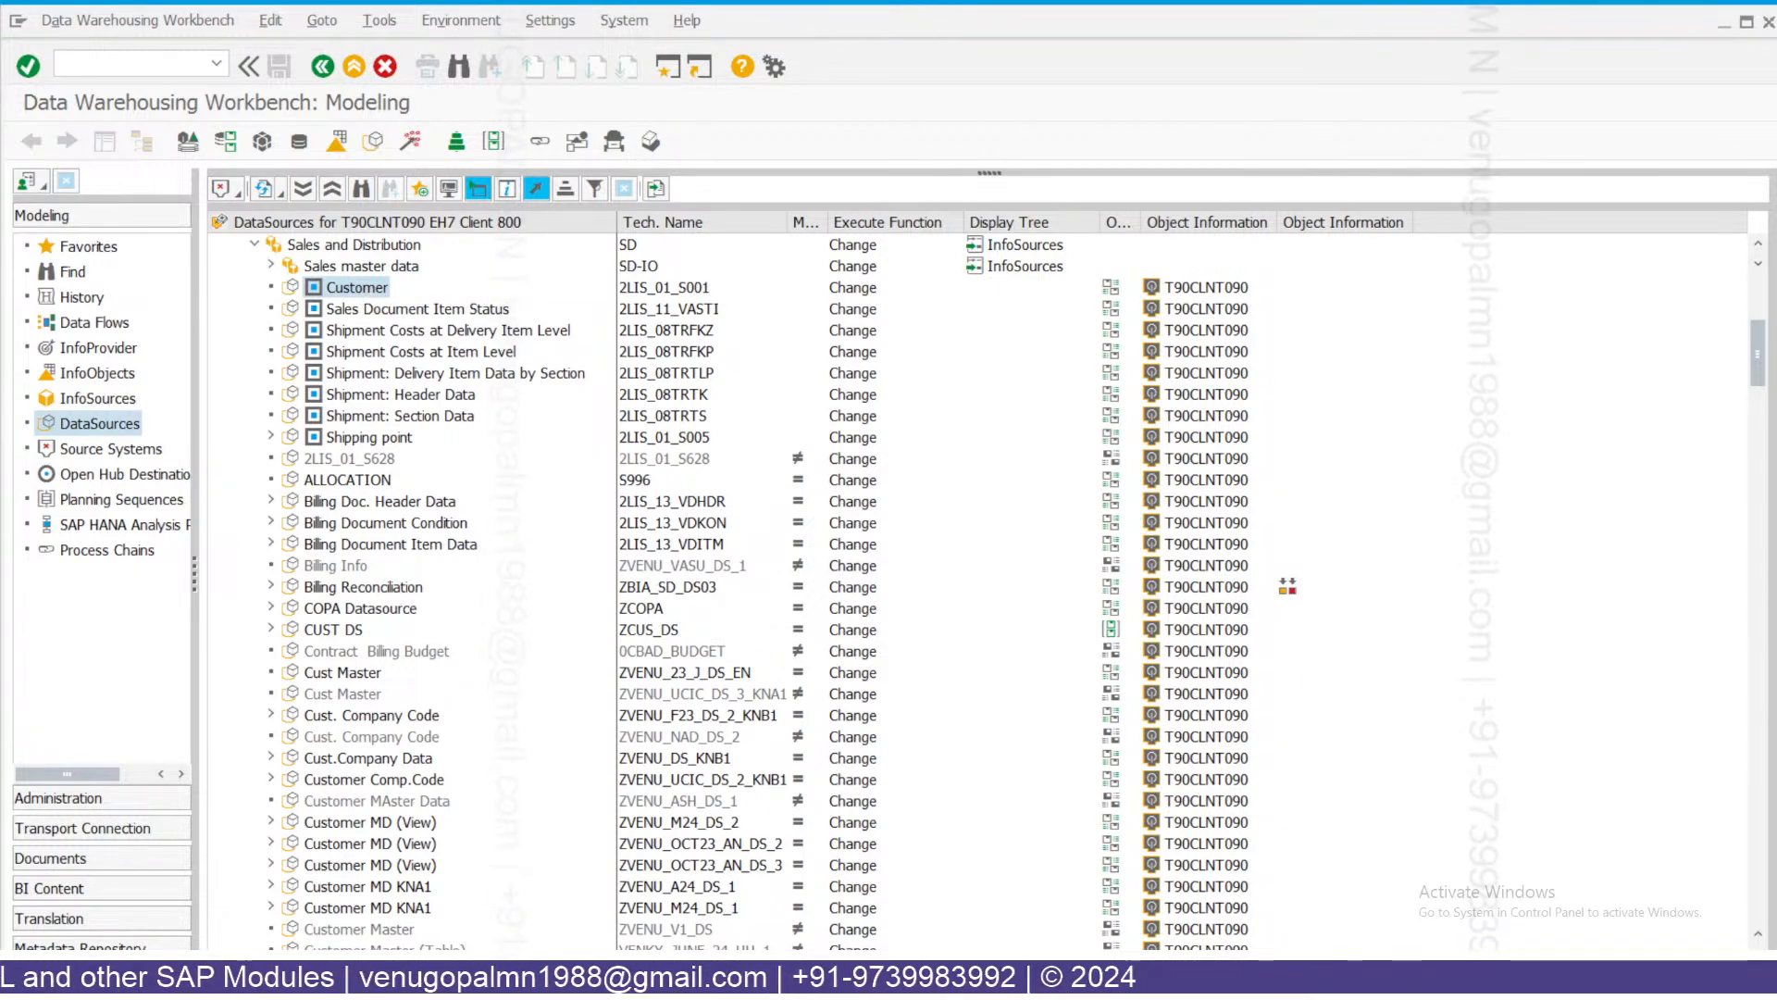
Reopen the context menu of the Customer DataSource 2LIS_01_S001 row.
right_click(368, 288)
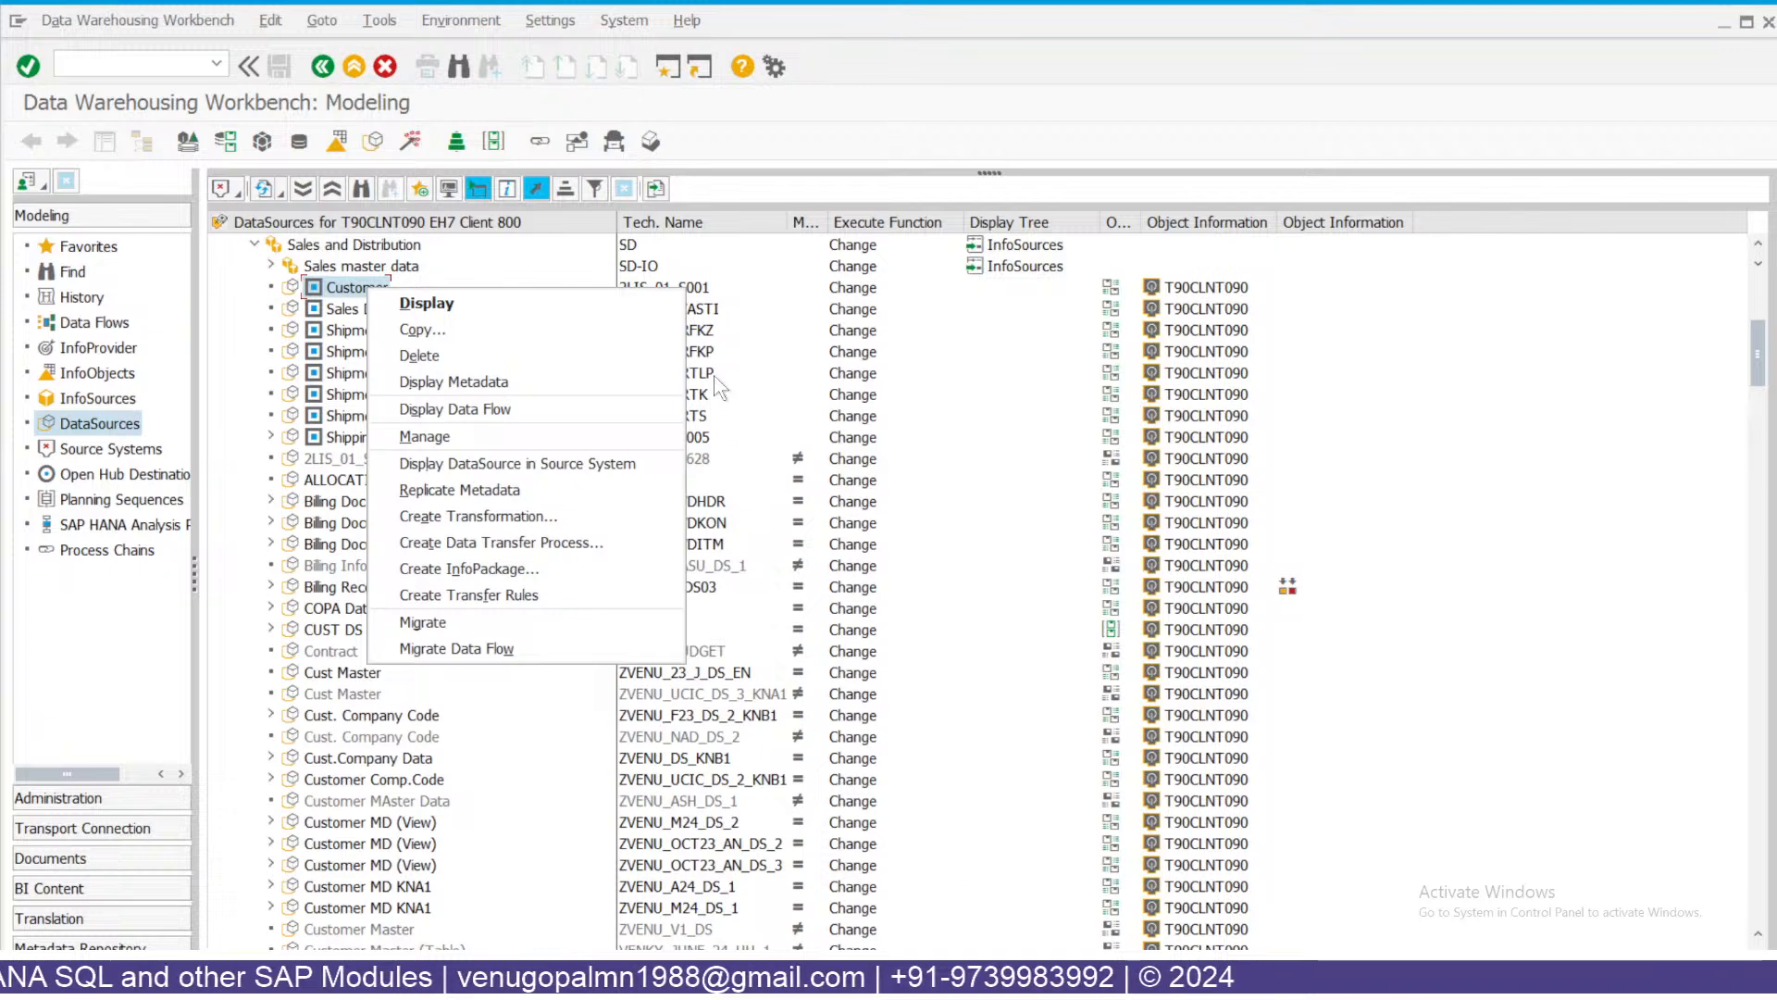
Pick Manage in the Customer DataSource's context menu, returning to the DataSources tree.
click(426, 437)
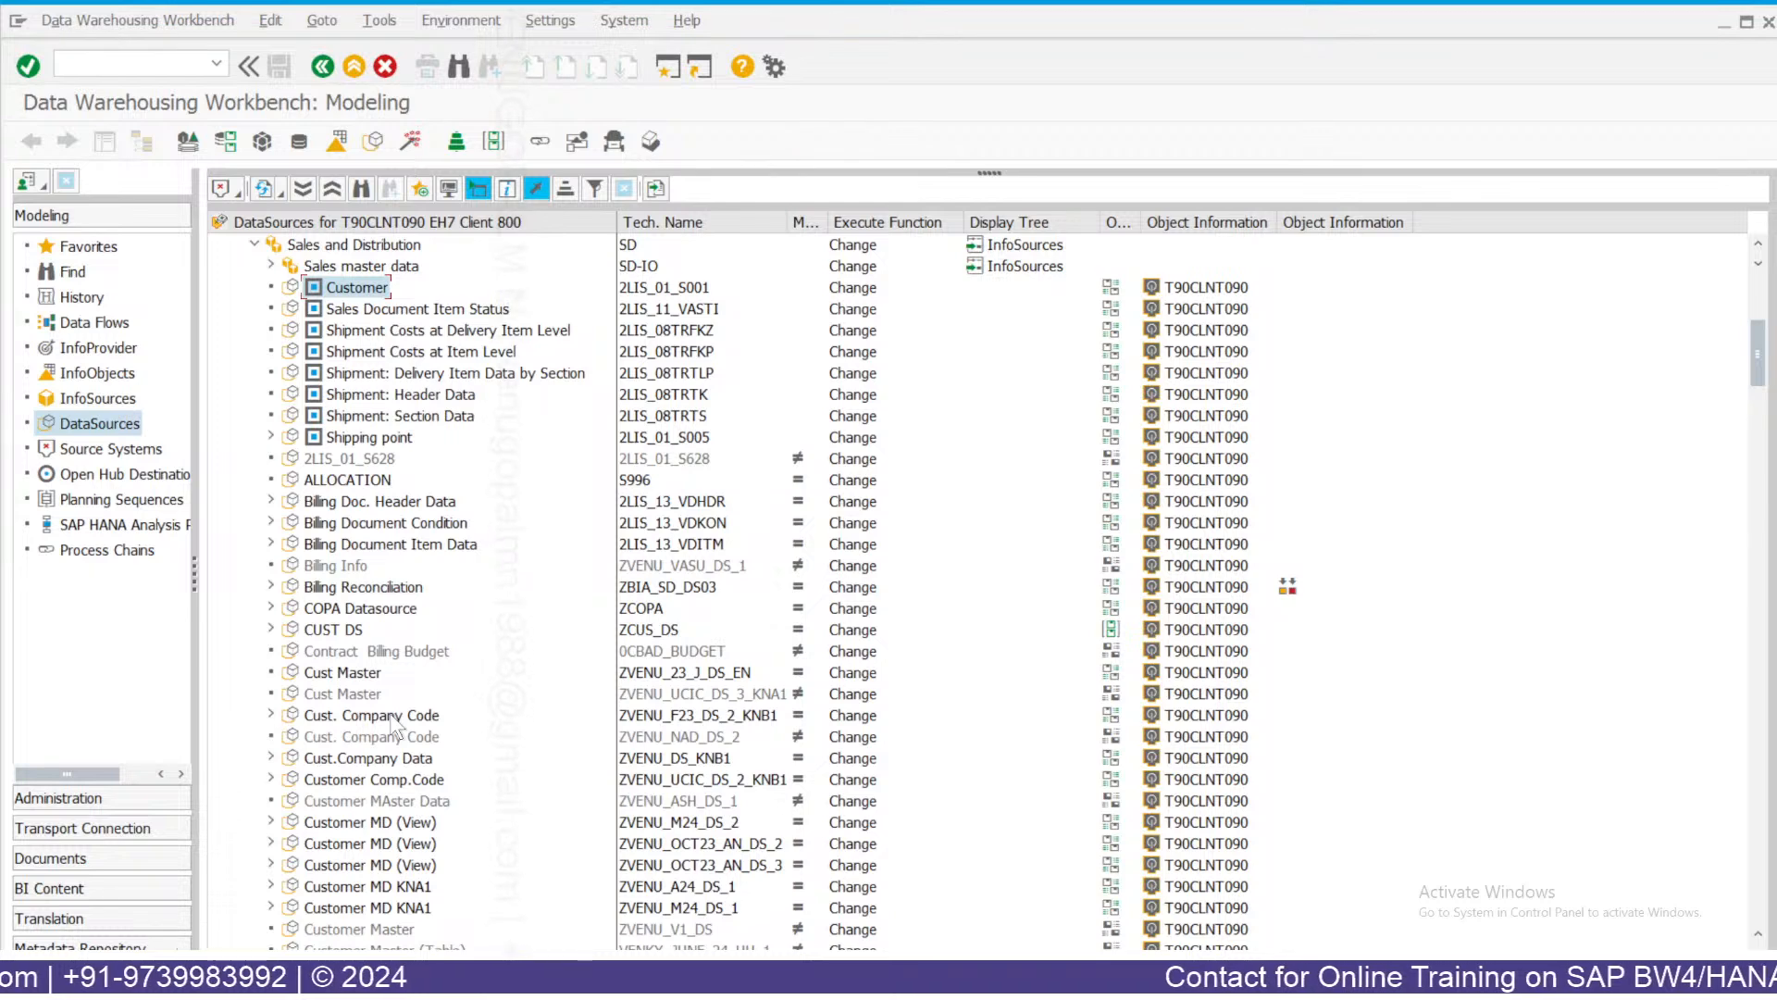
click(343, 672)
click(390, 715)
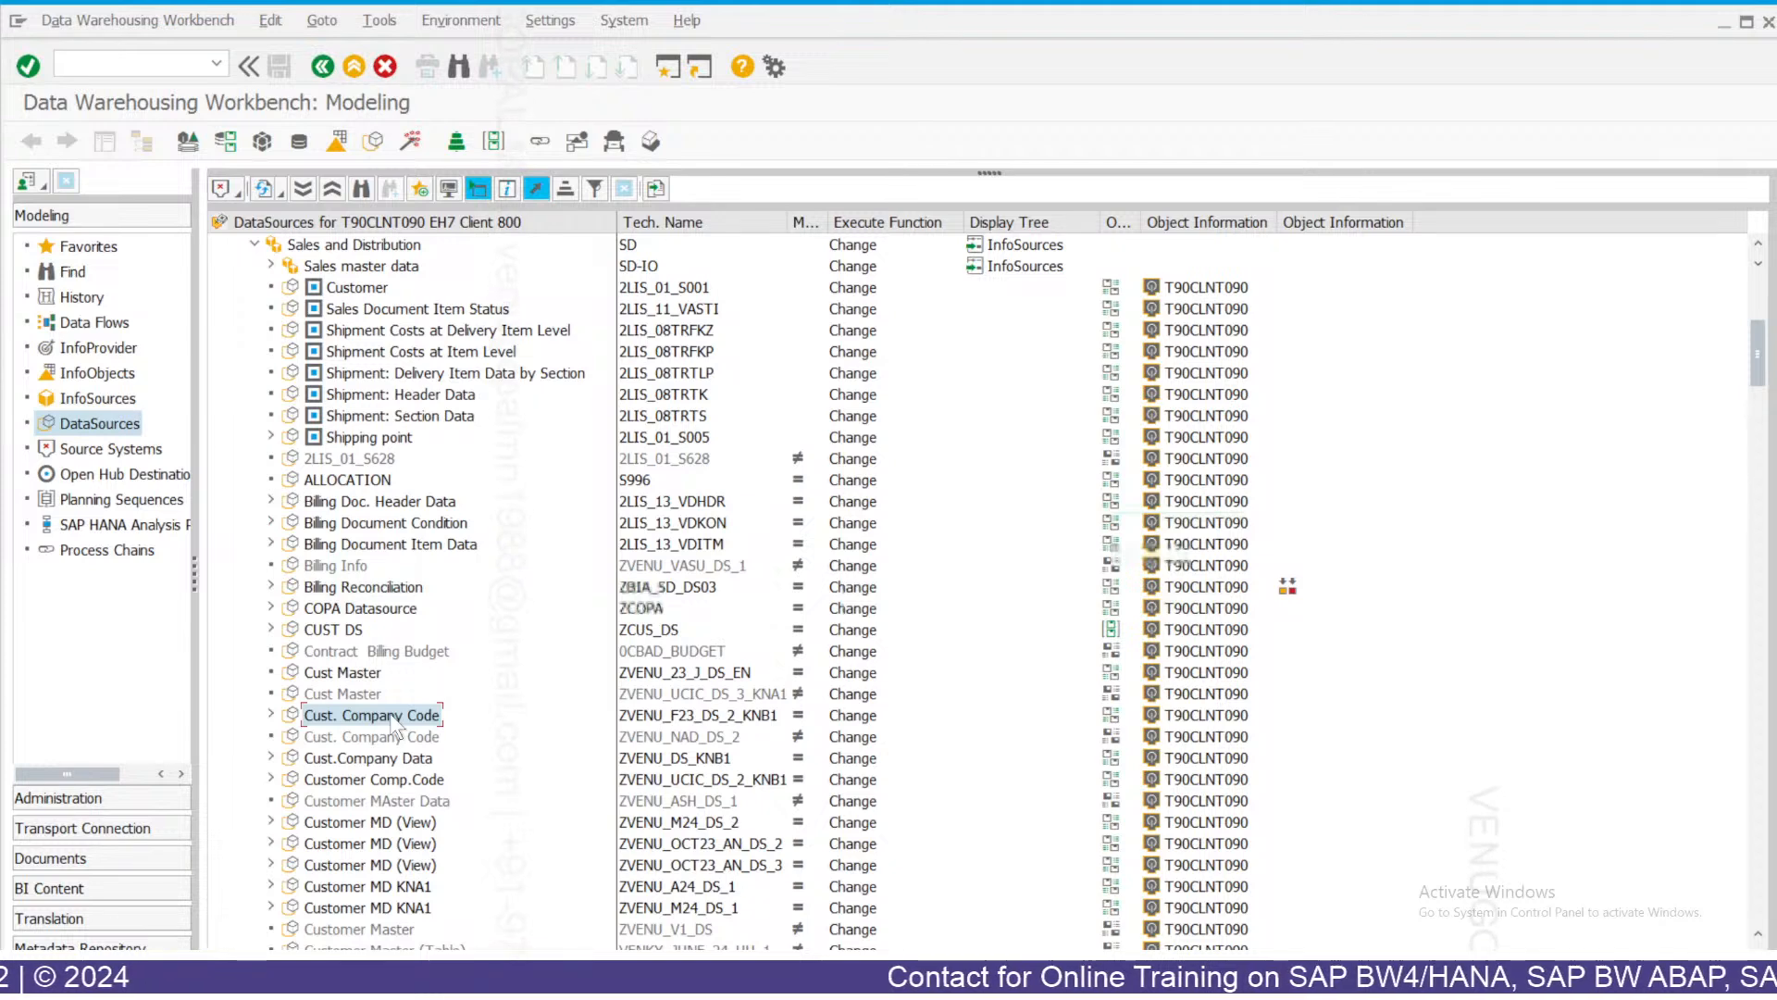
right_click(393, 720)
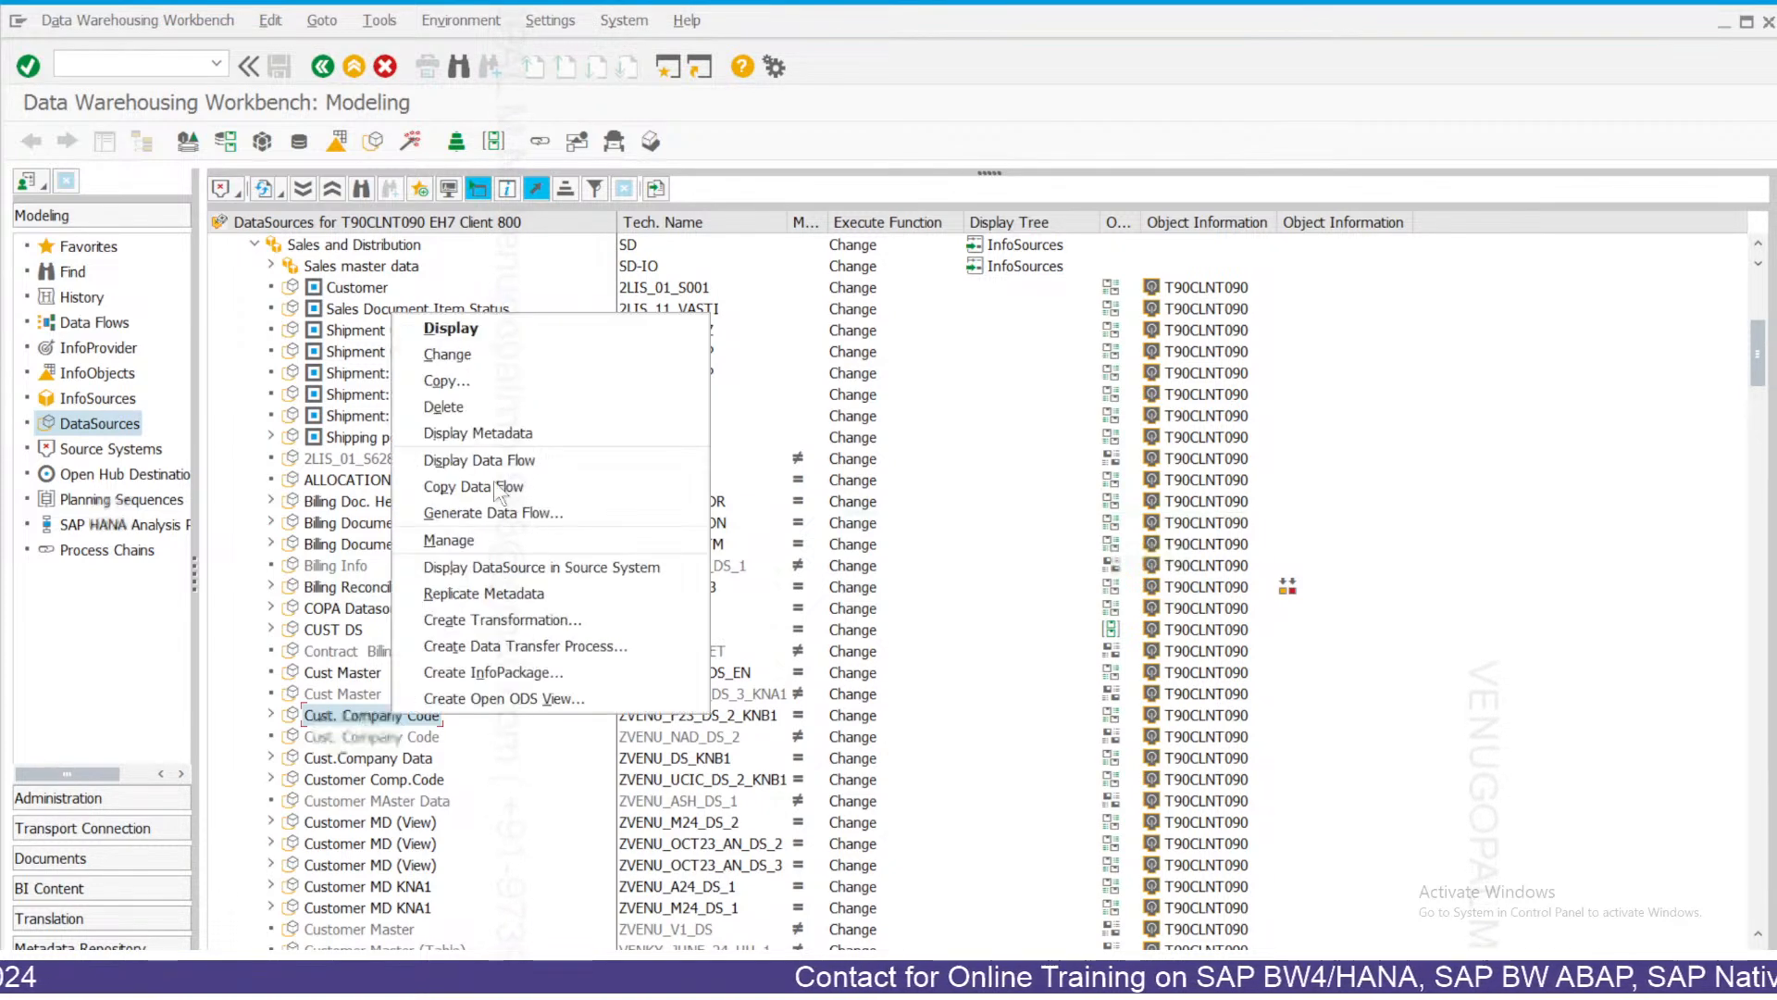
click(468, 541)
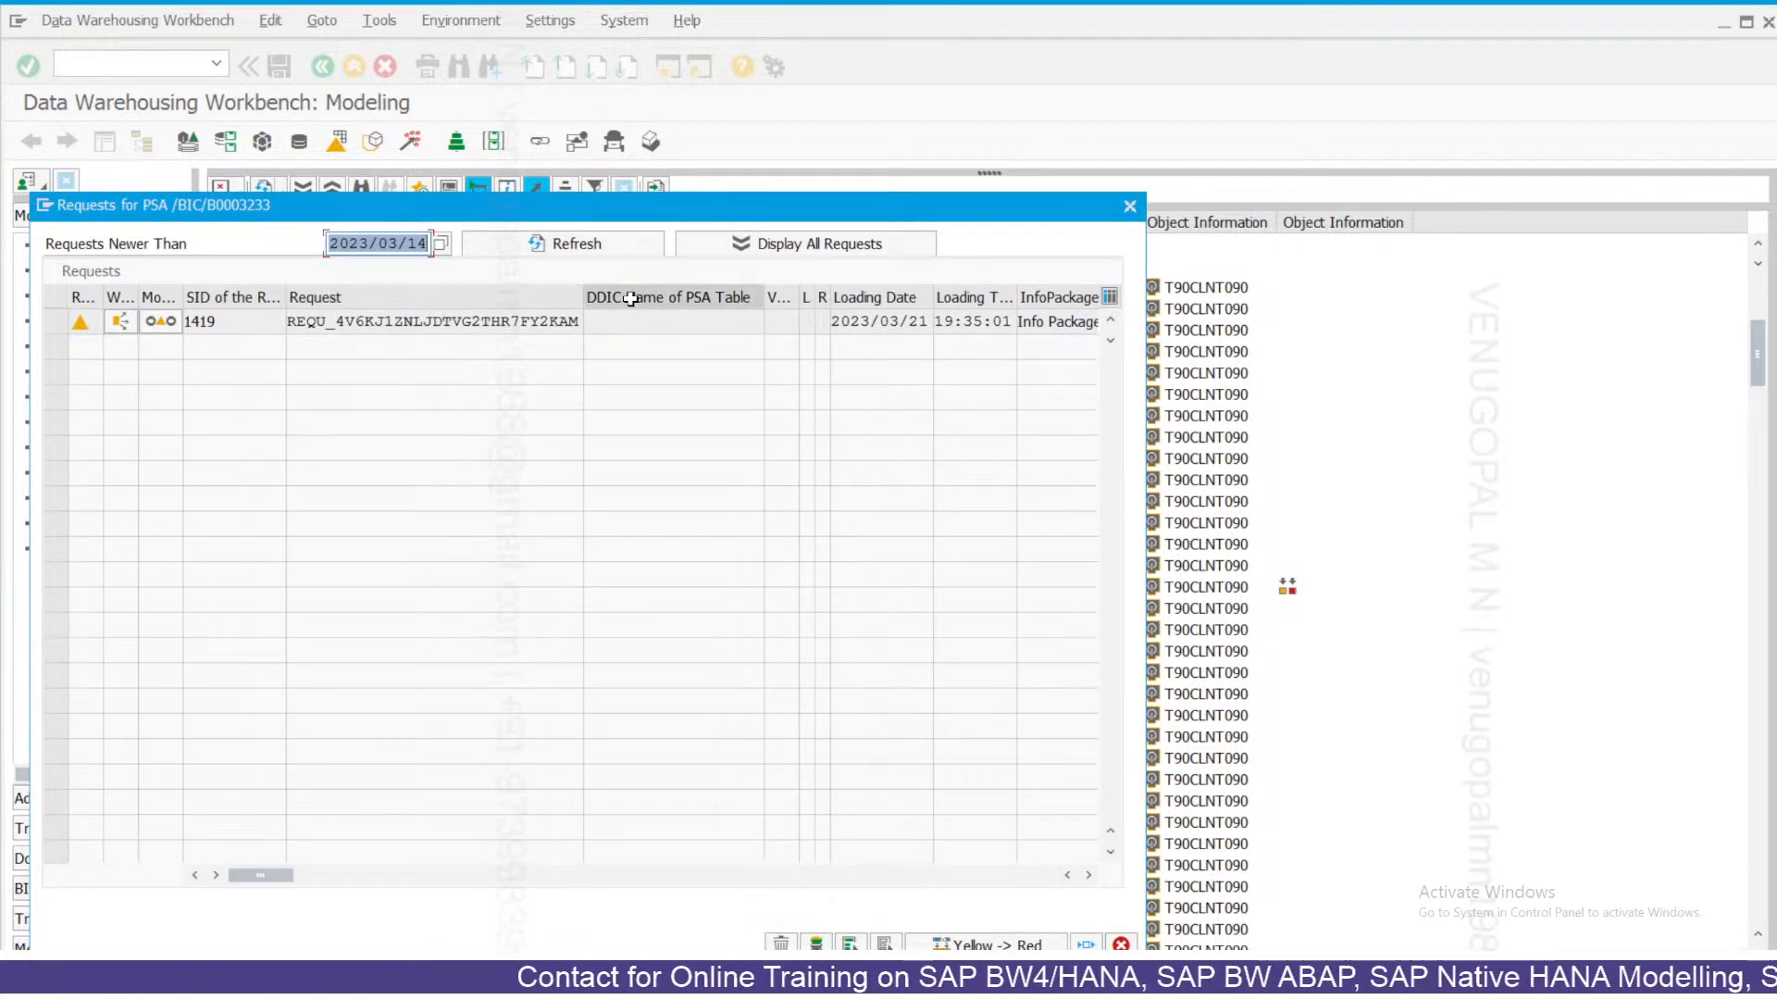
click(584, 321)
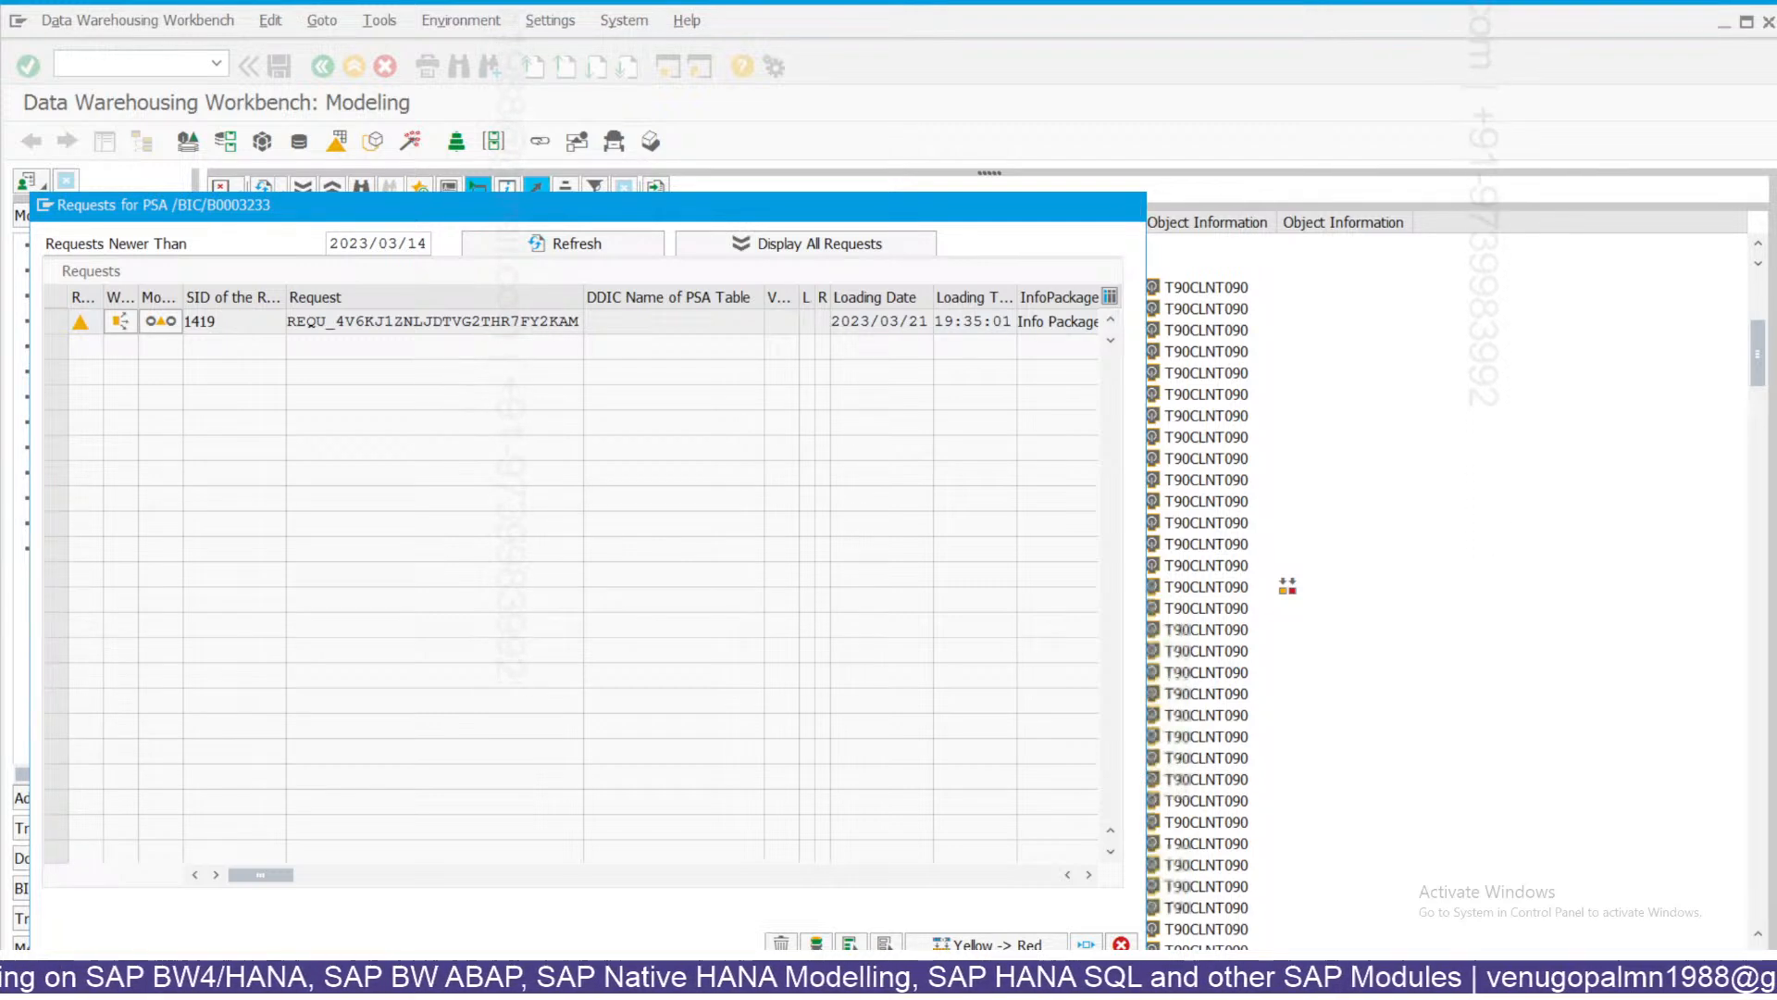
click(1120, 944)
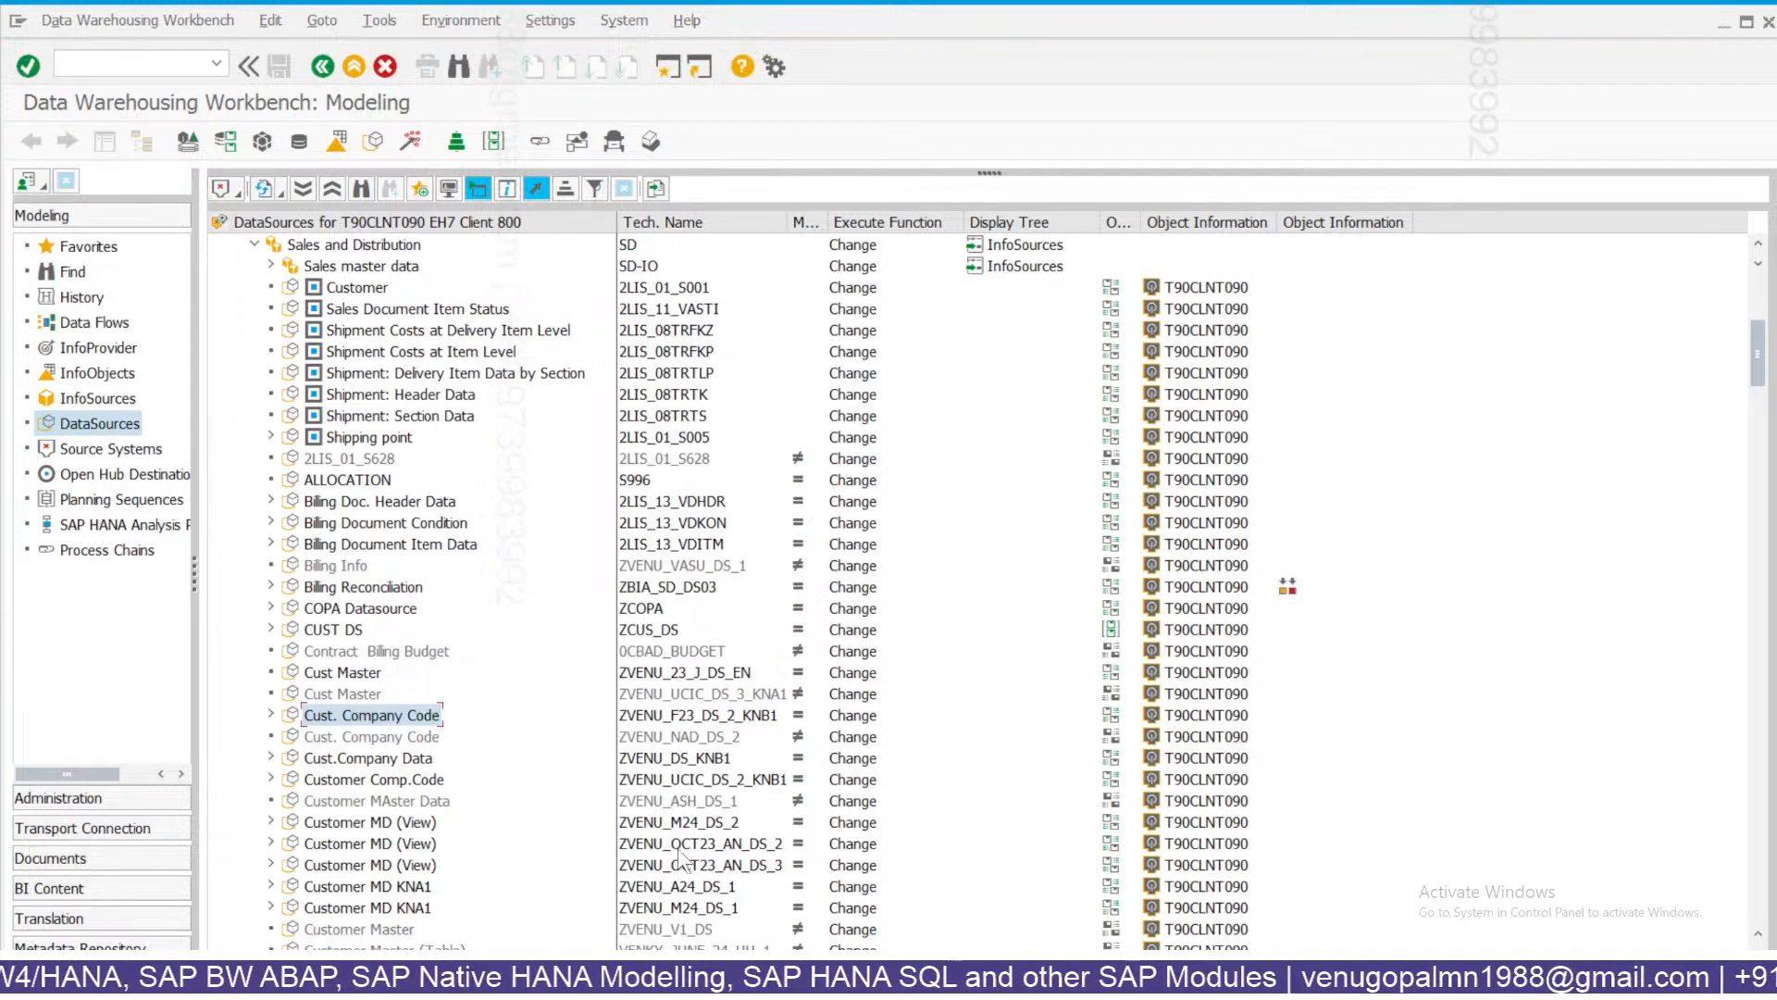
Open InfoPackage IP under Customer MD (View), dismiss the notice, then display DataSource ZVENU_OCT23_AN_DS_3.
click(271, 866)
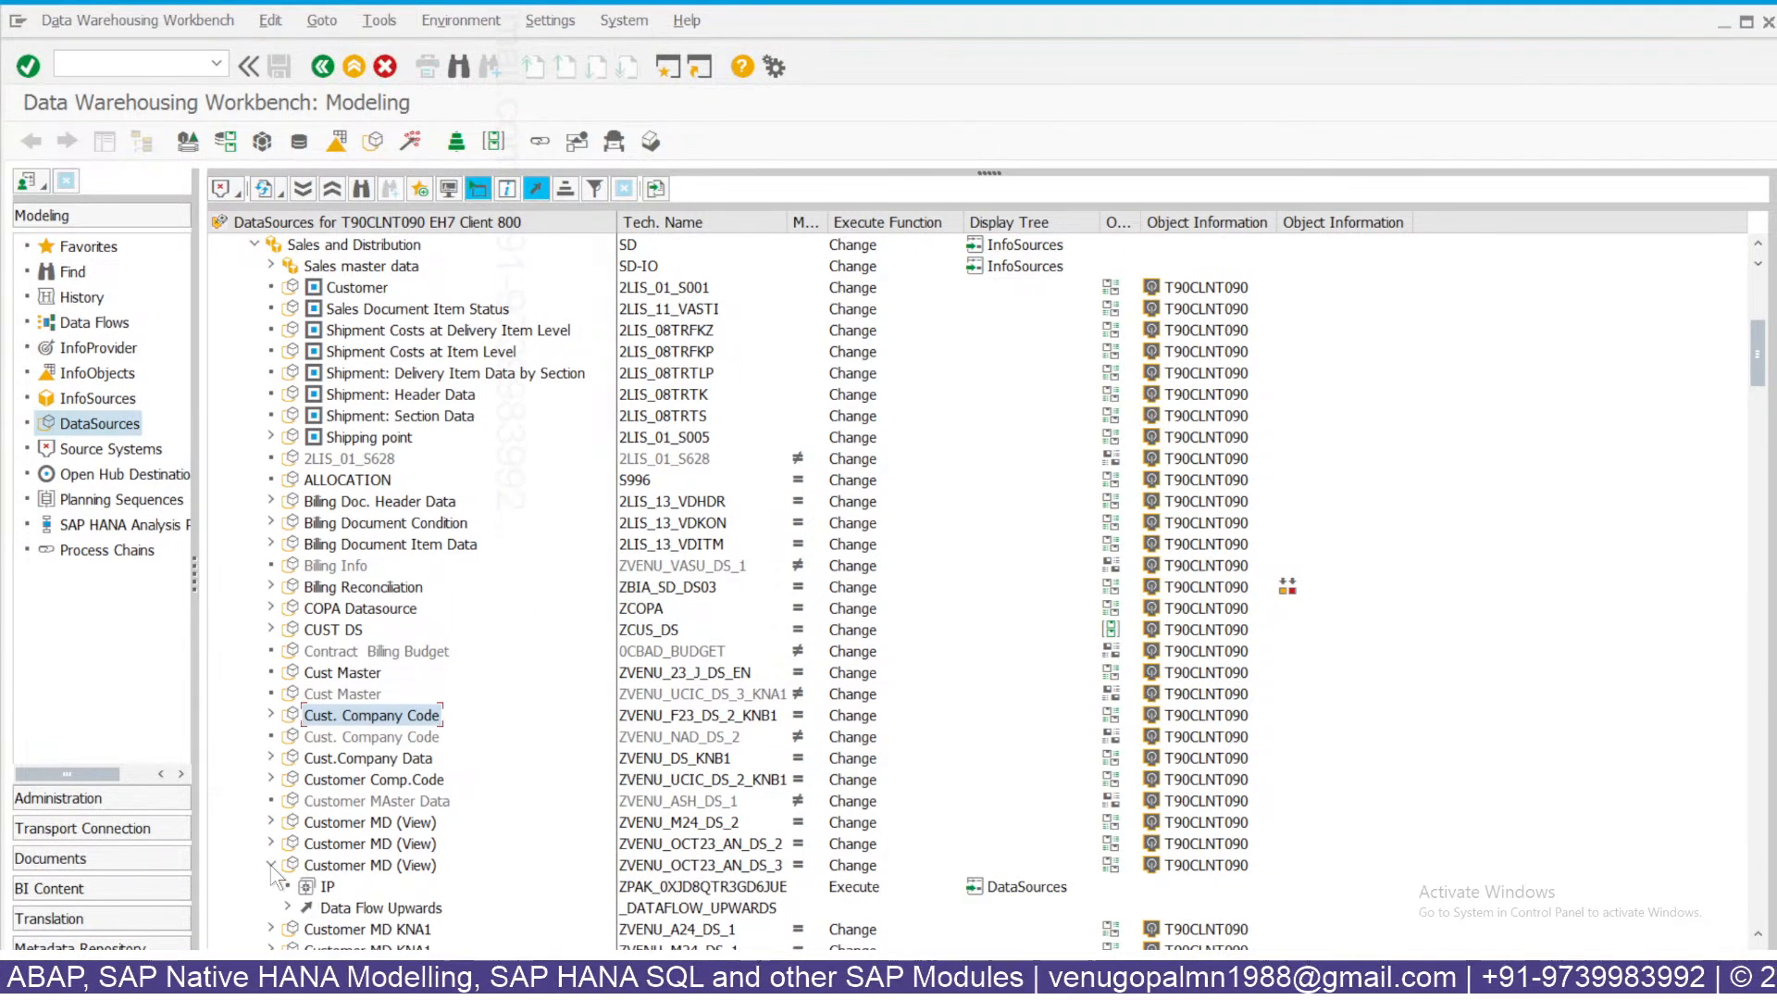
double_click(328, 888)
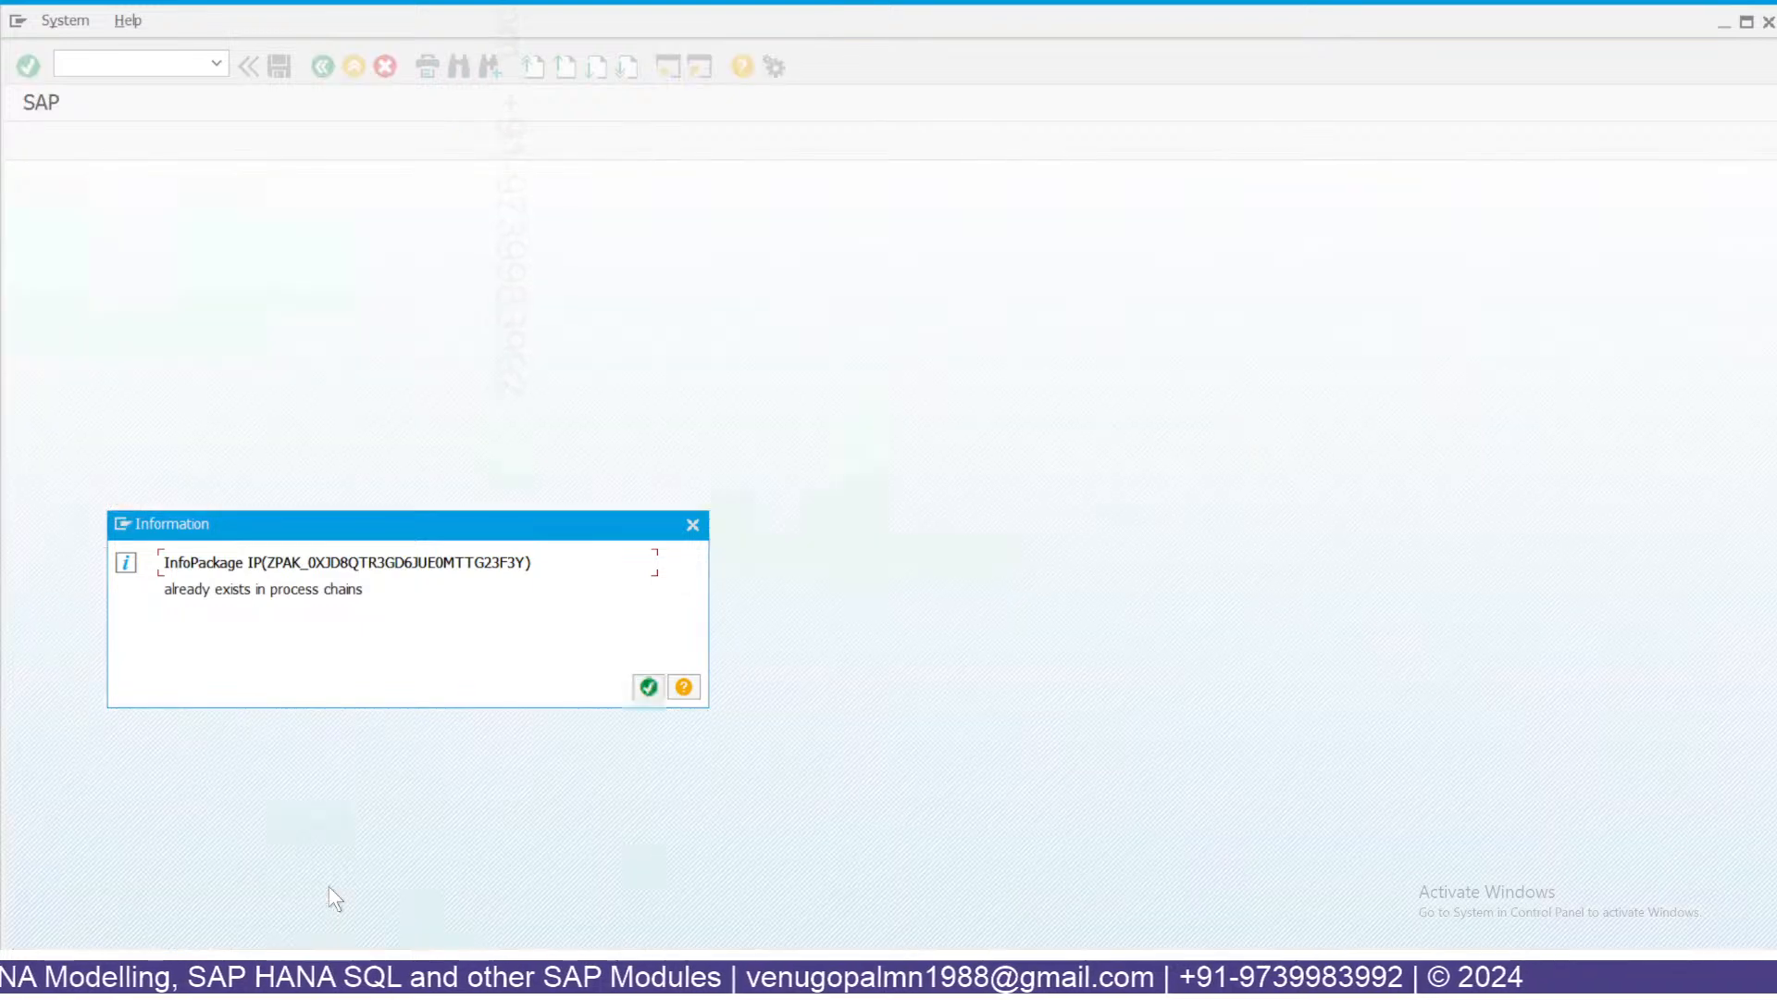
click(648, 686)
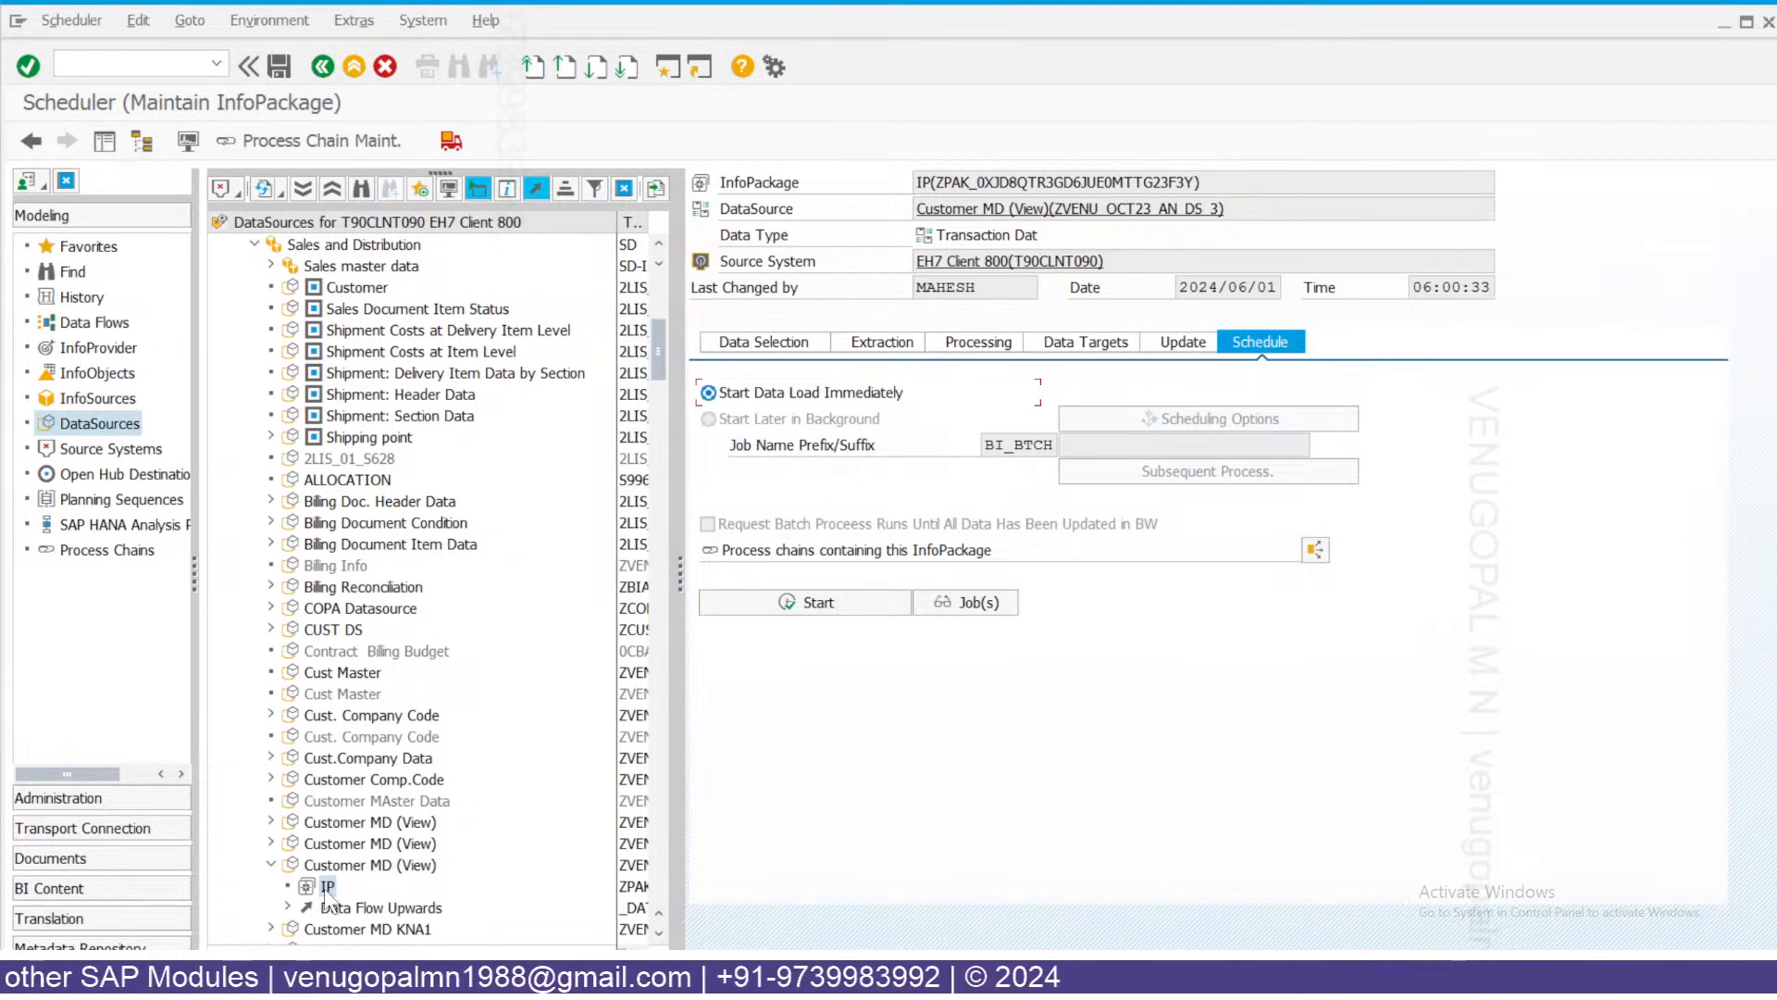
click(361, 866)
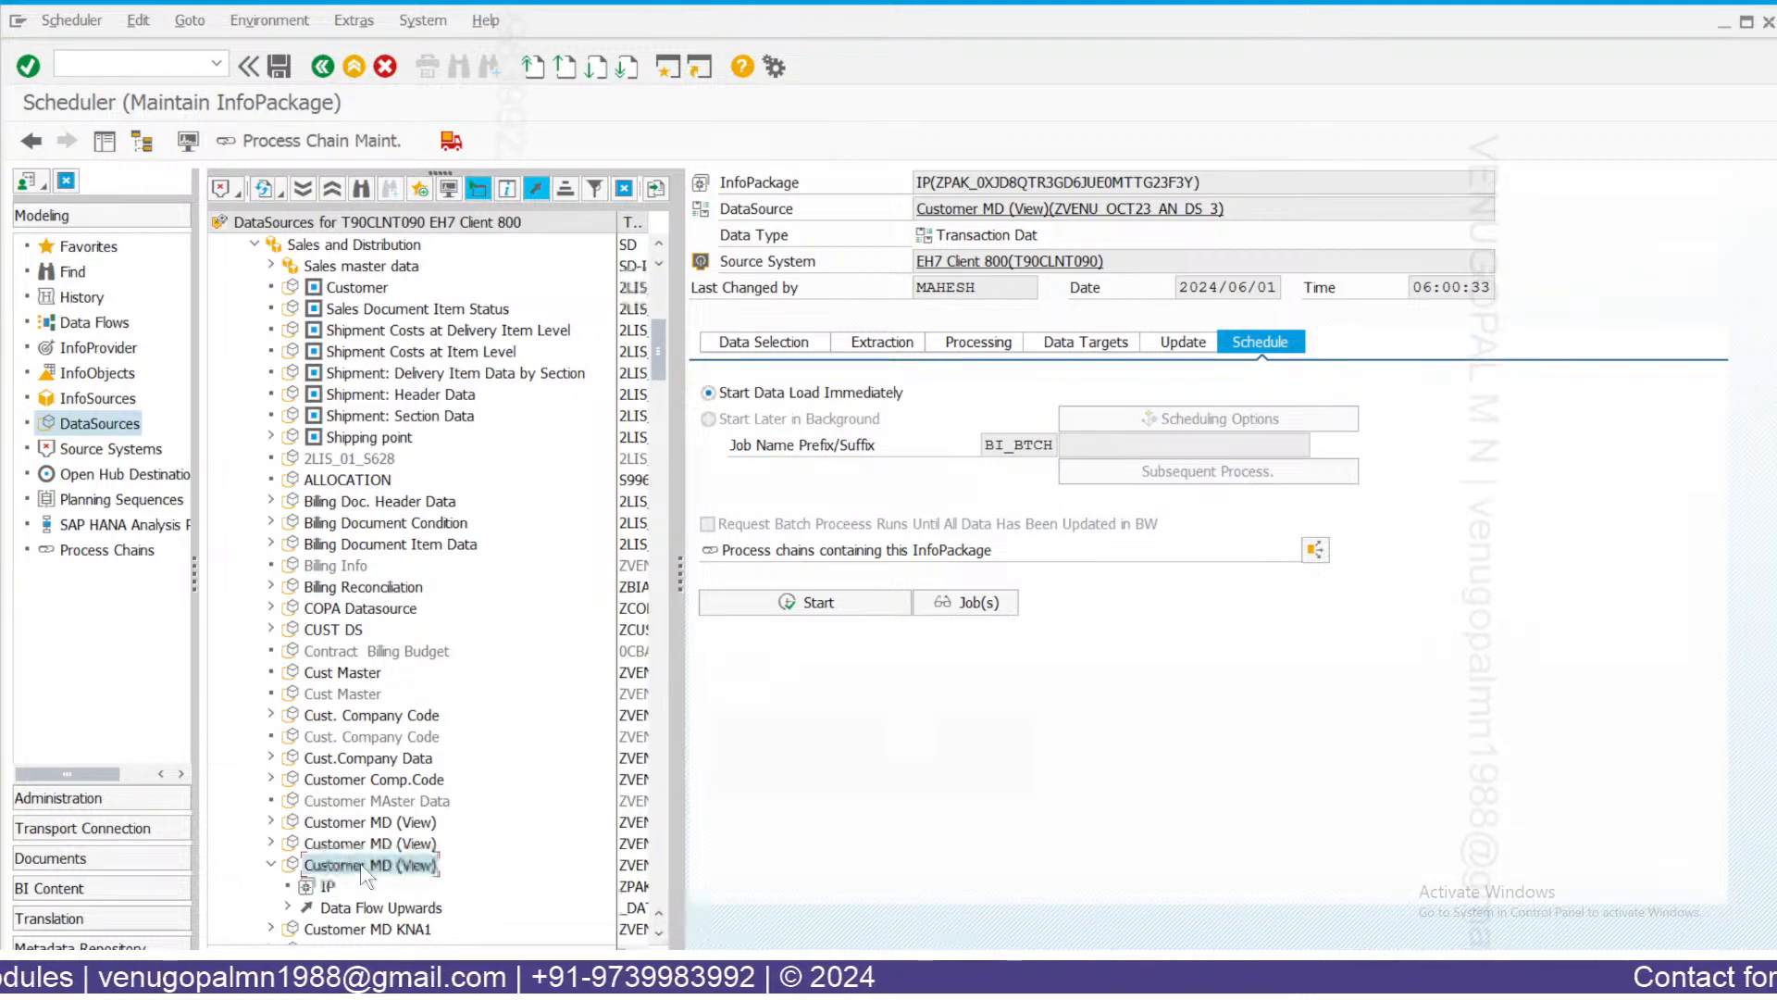
double_click(359, 864)
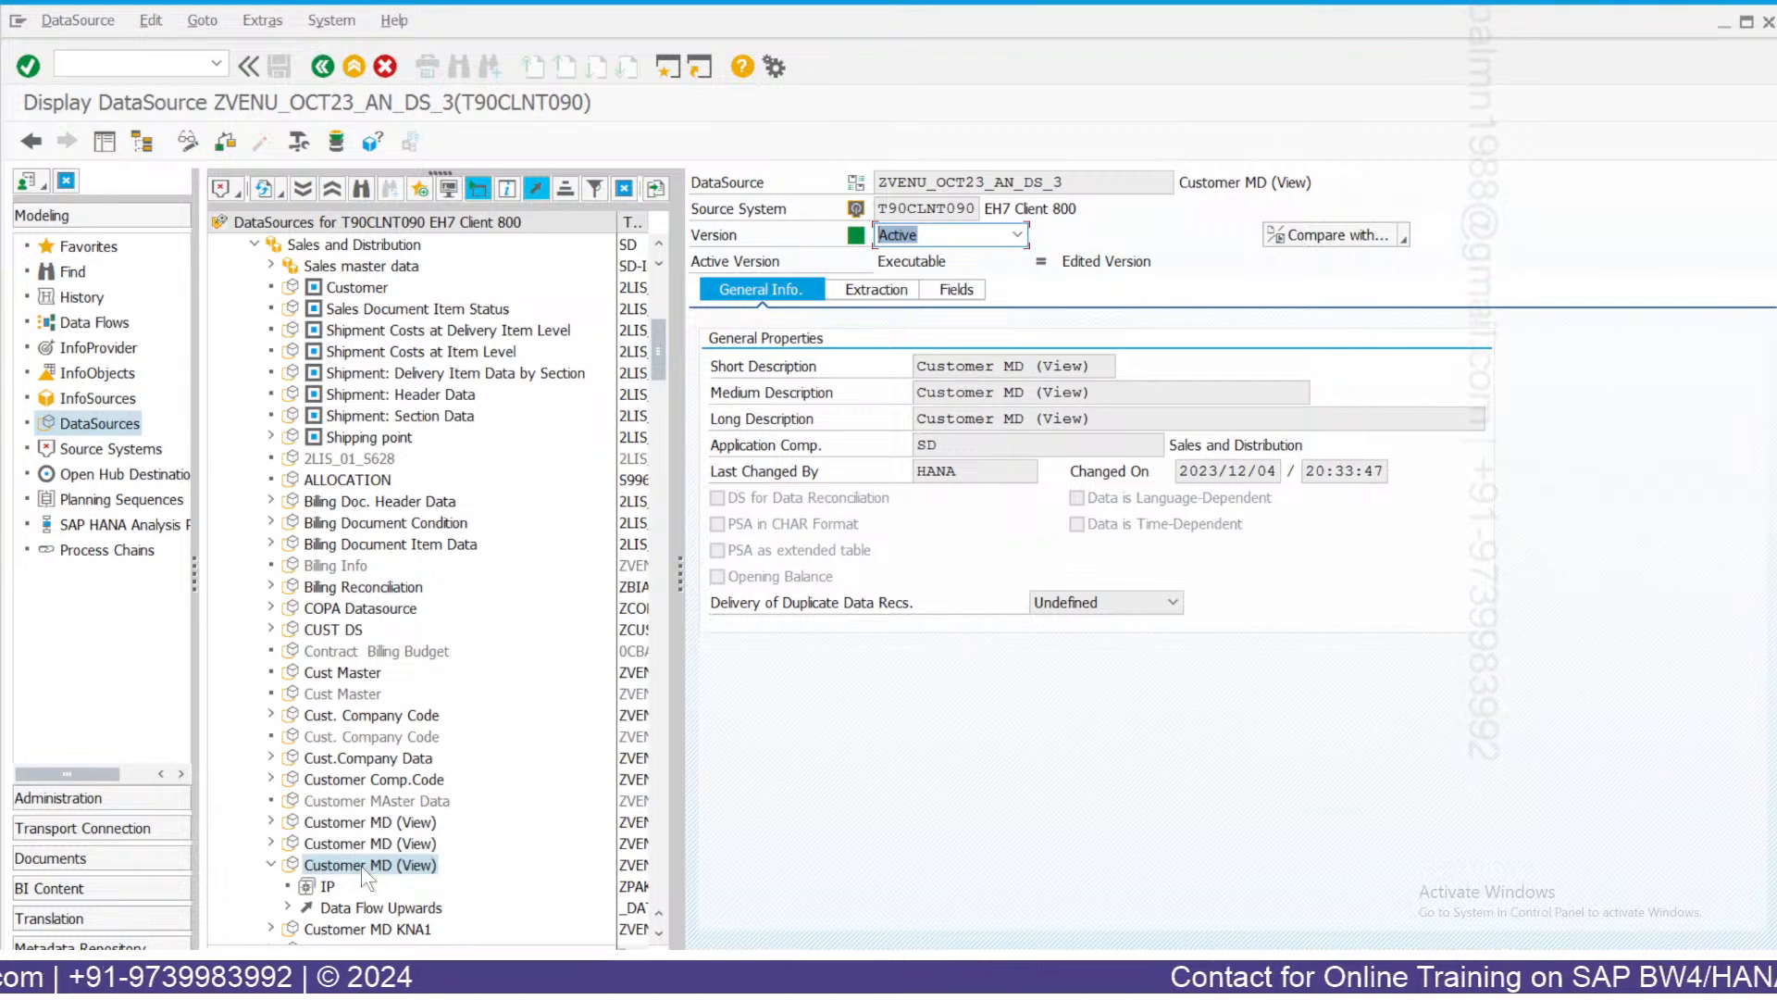
click(300, 144)
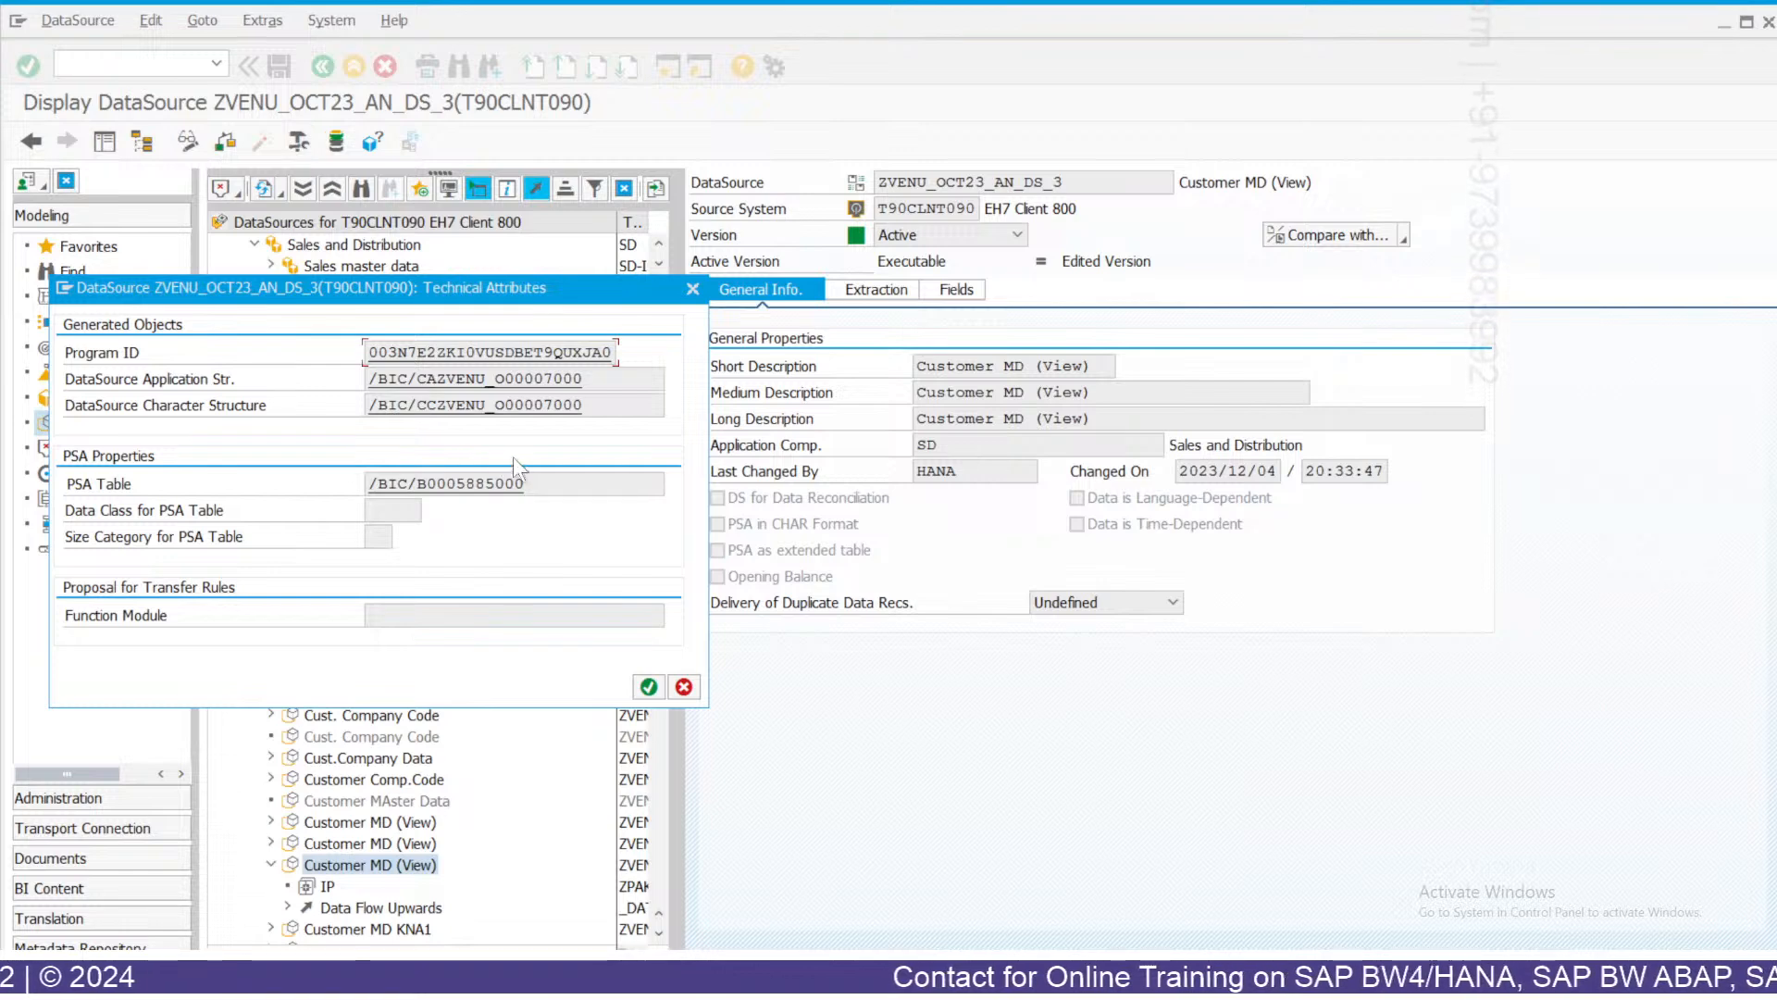
drag(525, 483, 366, 483)
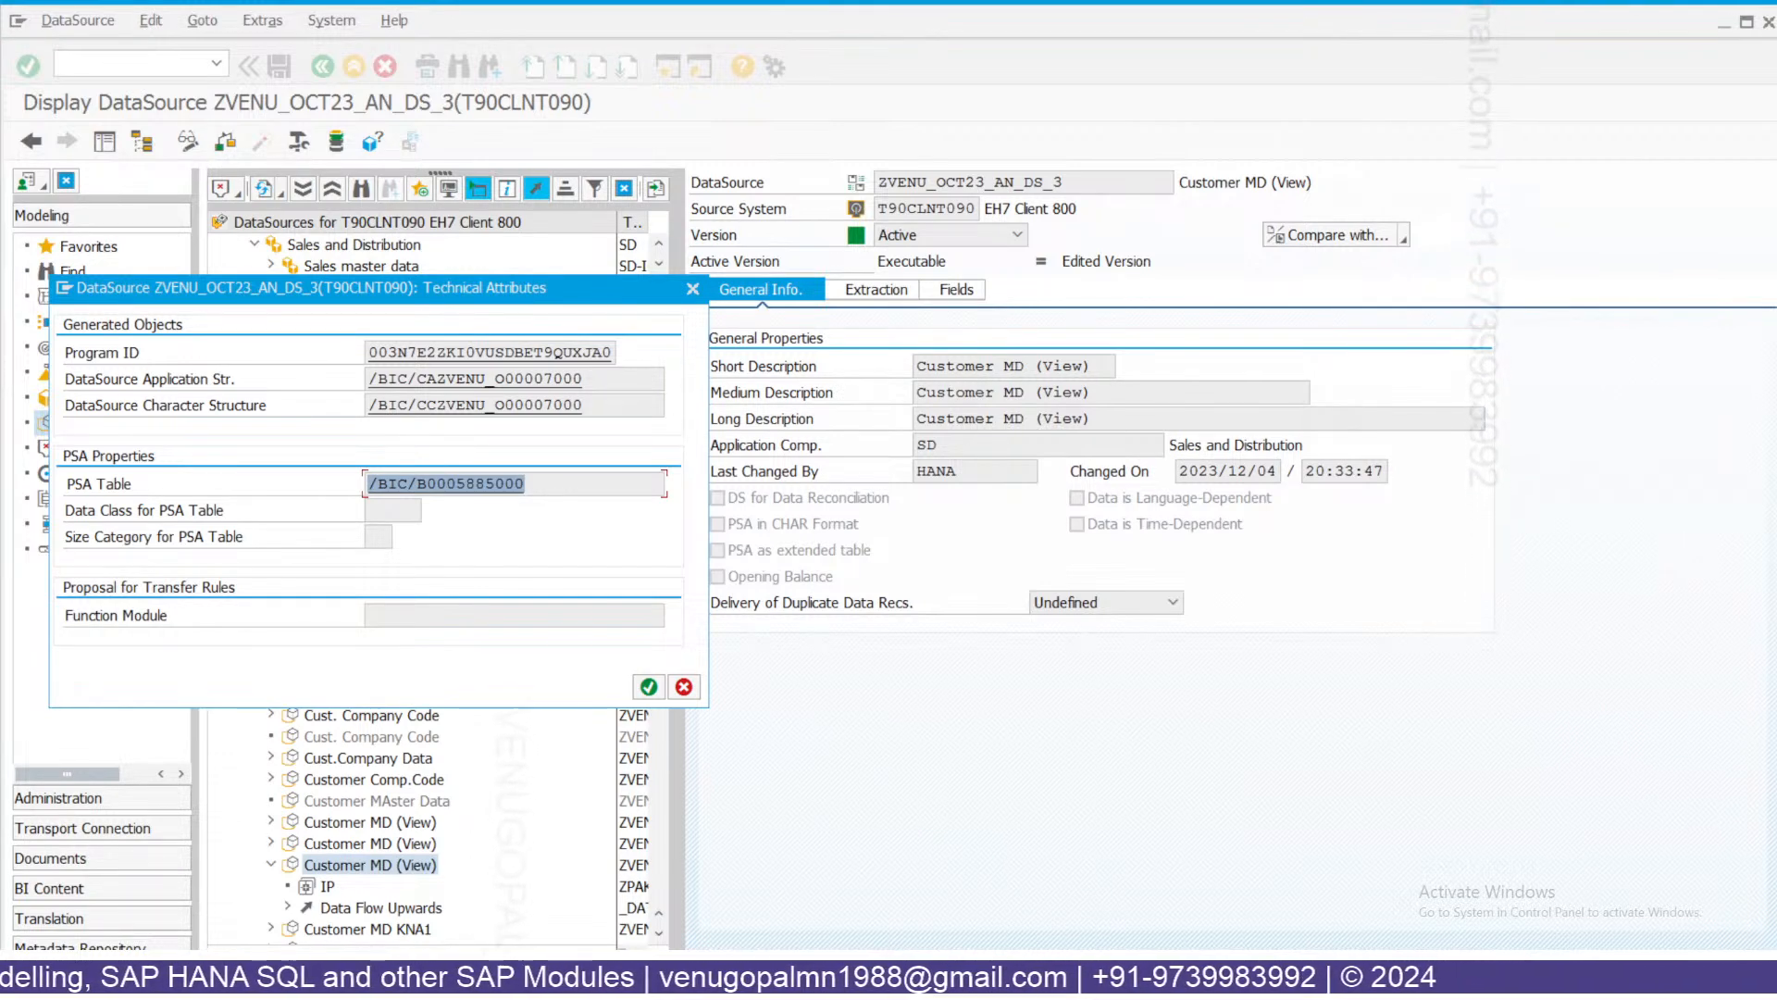
click(693, 288)
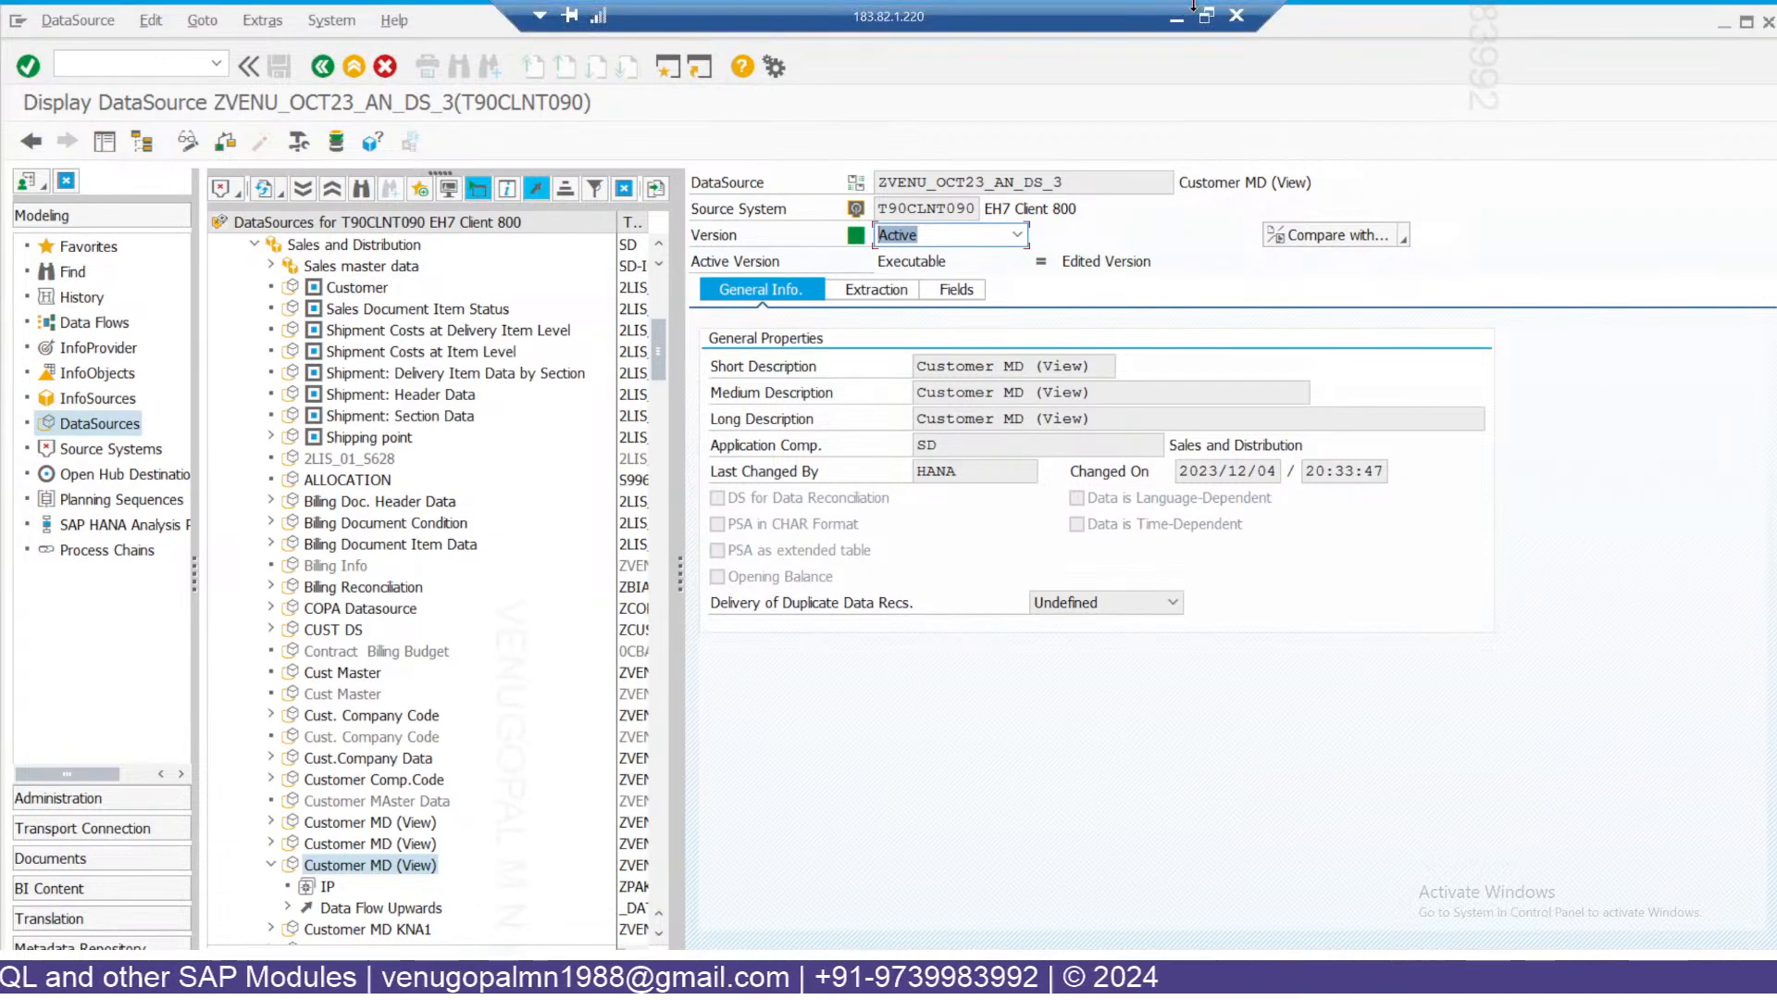
Leave the SAP session for the Excel InfoObjects table and select header cells D61:K61 and D63.
click(1178, 21)
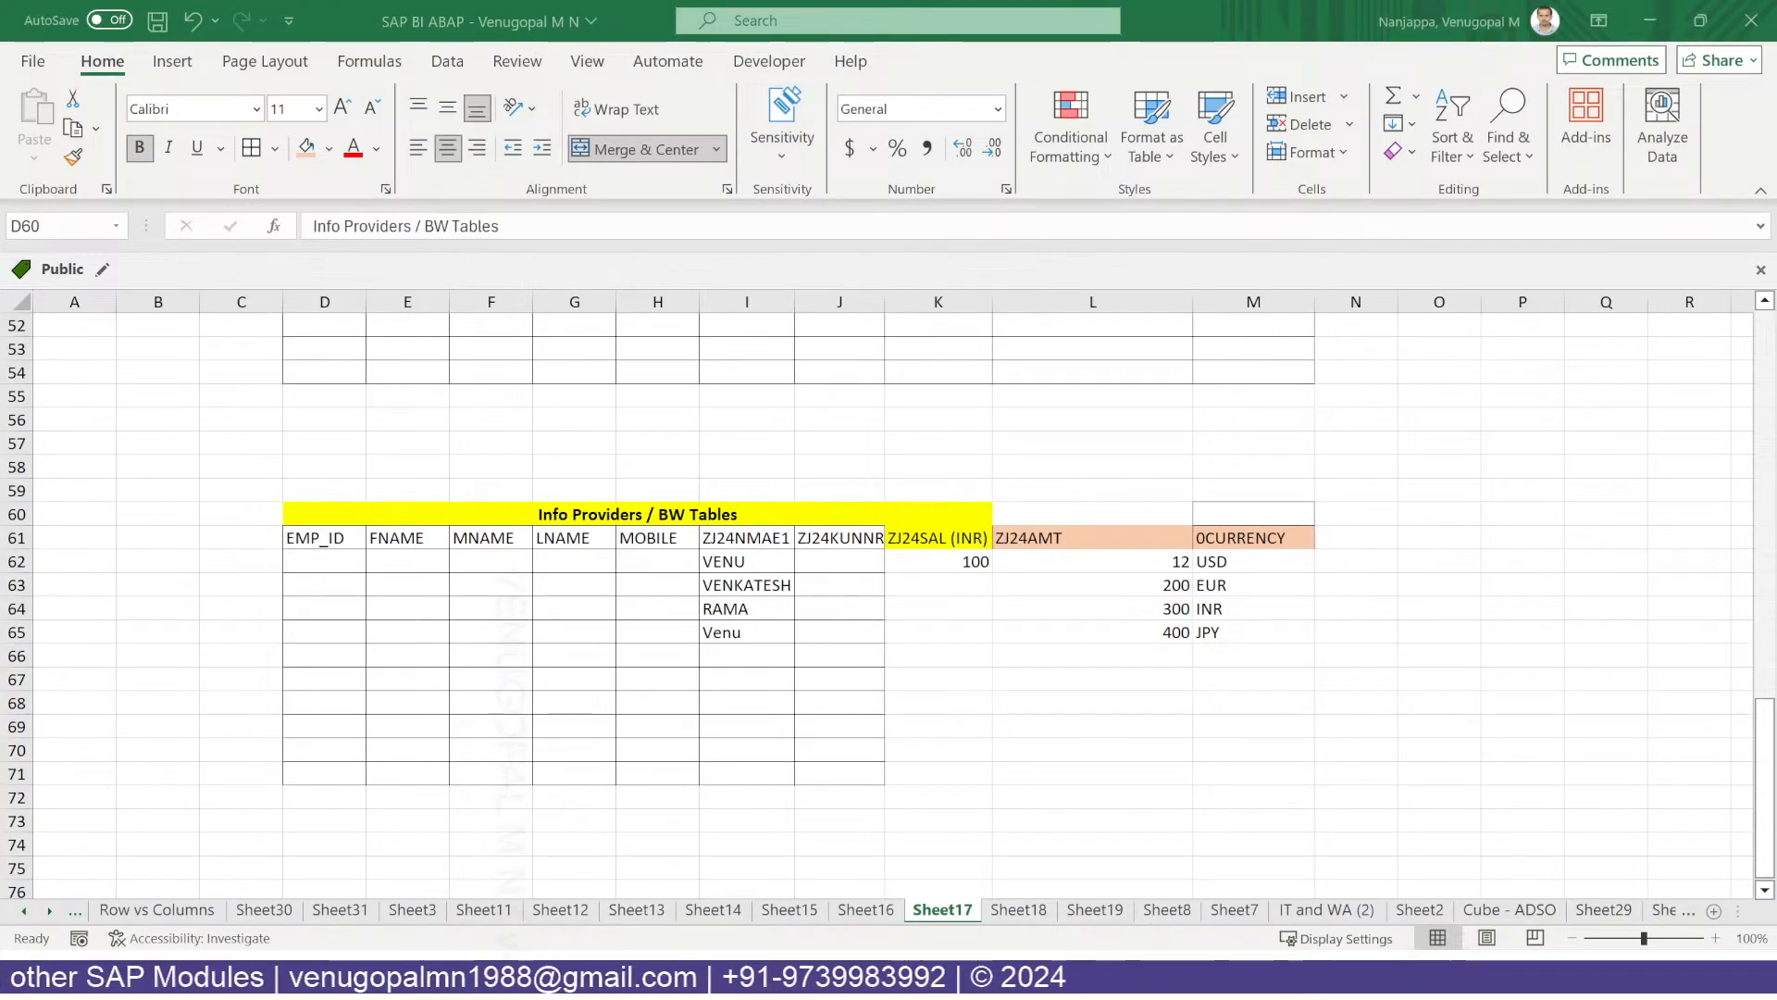
mouse_move(683, 981)
click(726, 833)
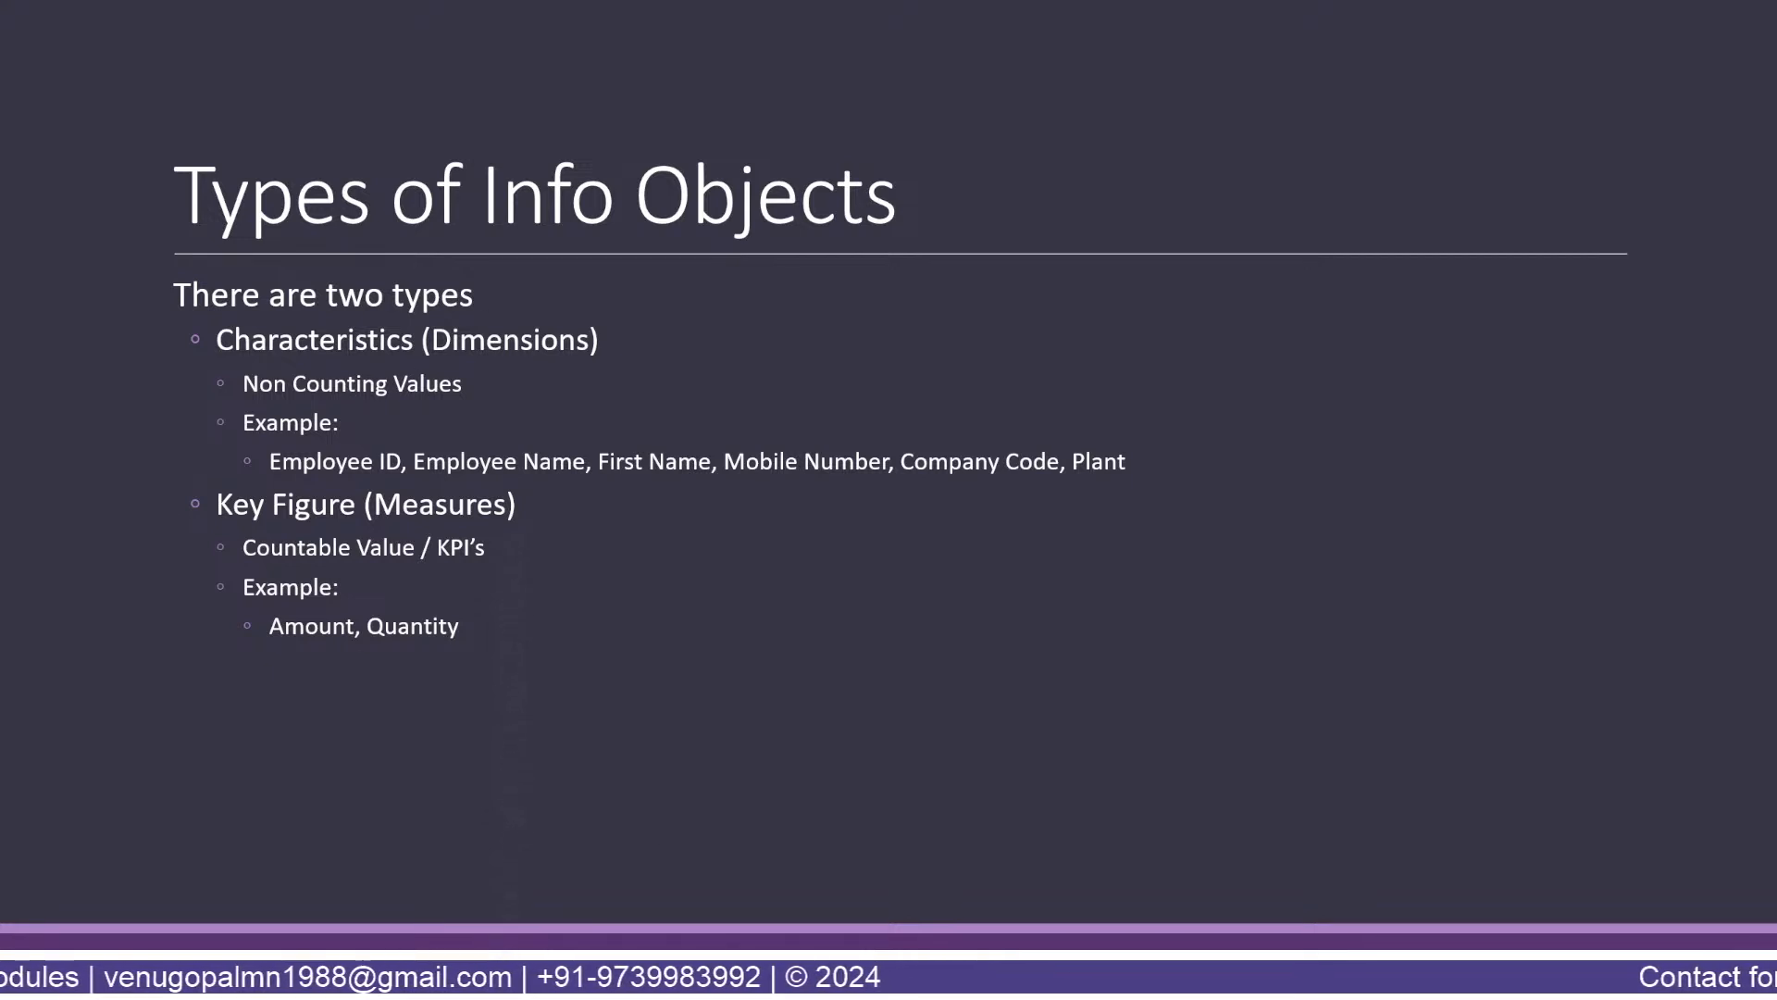
key(alt+Tab)
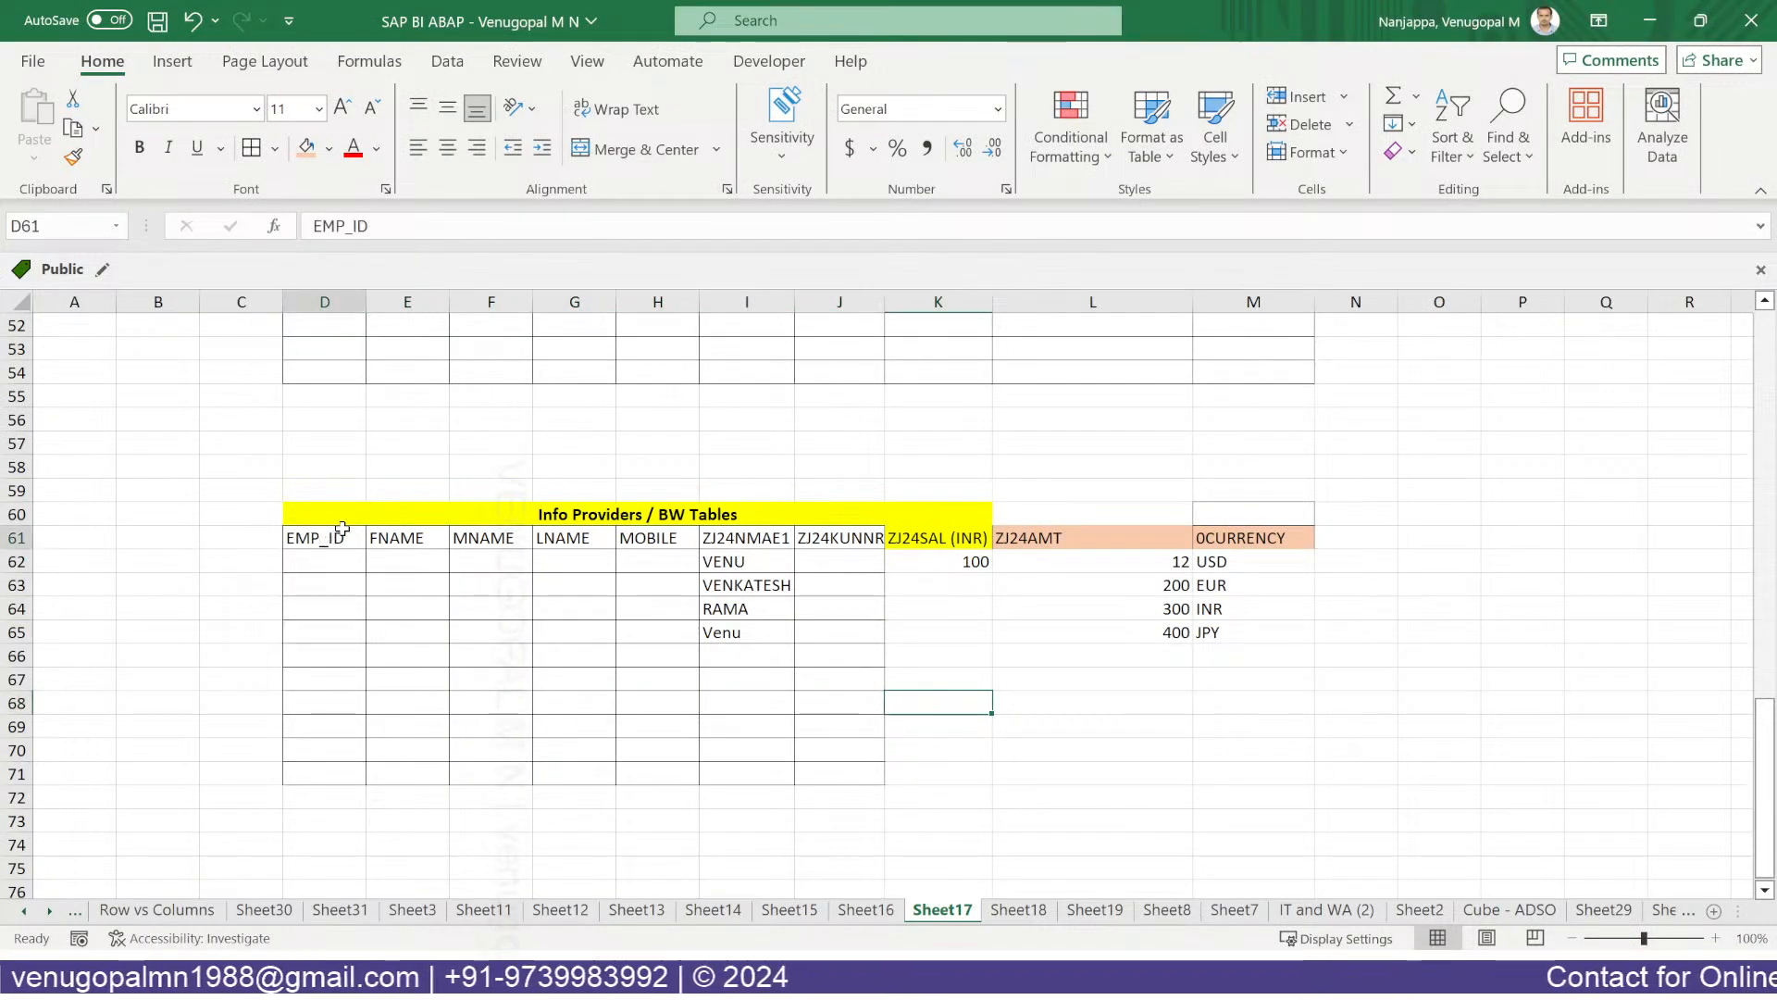
drag(325, 537, 948, 535)
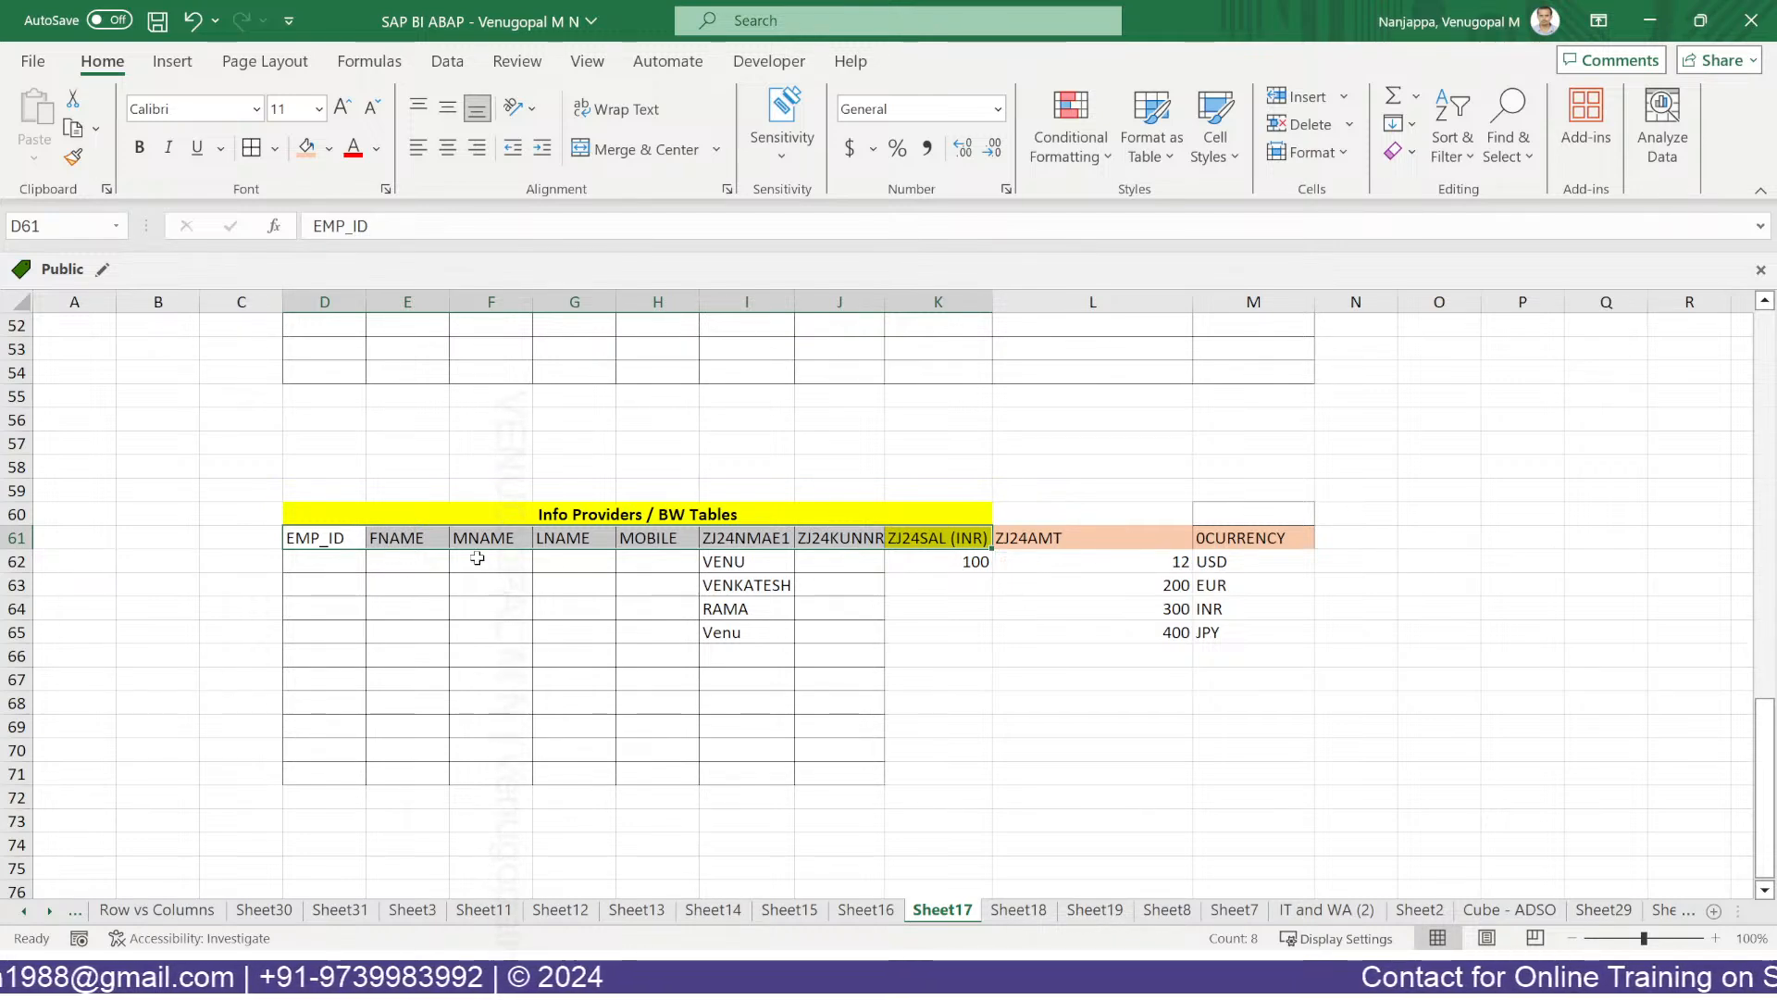
click(353, 586)
click(653, 511)
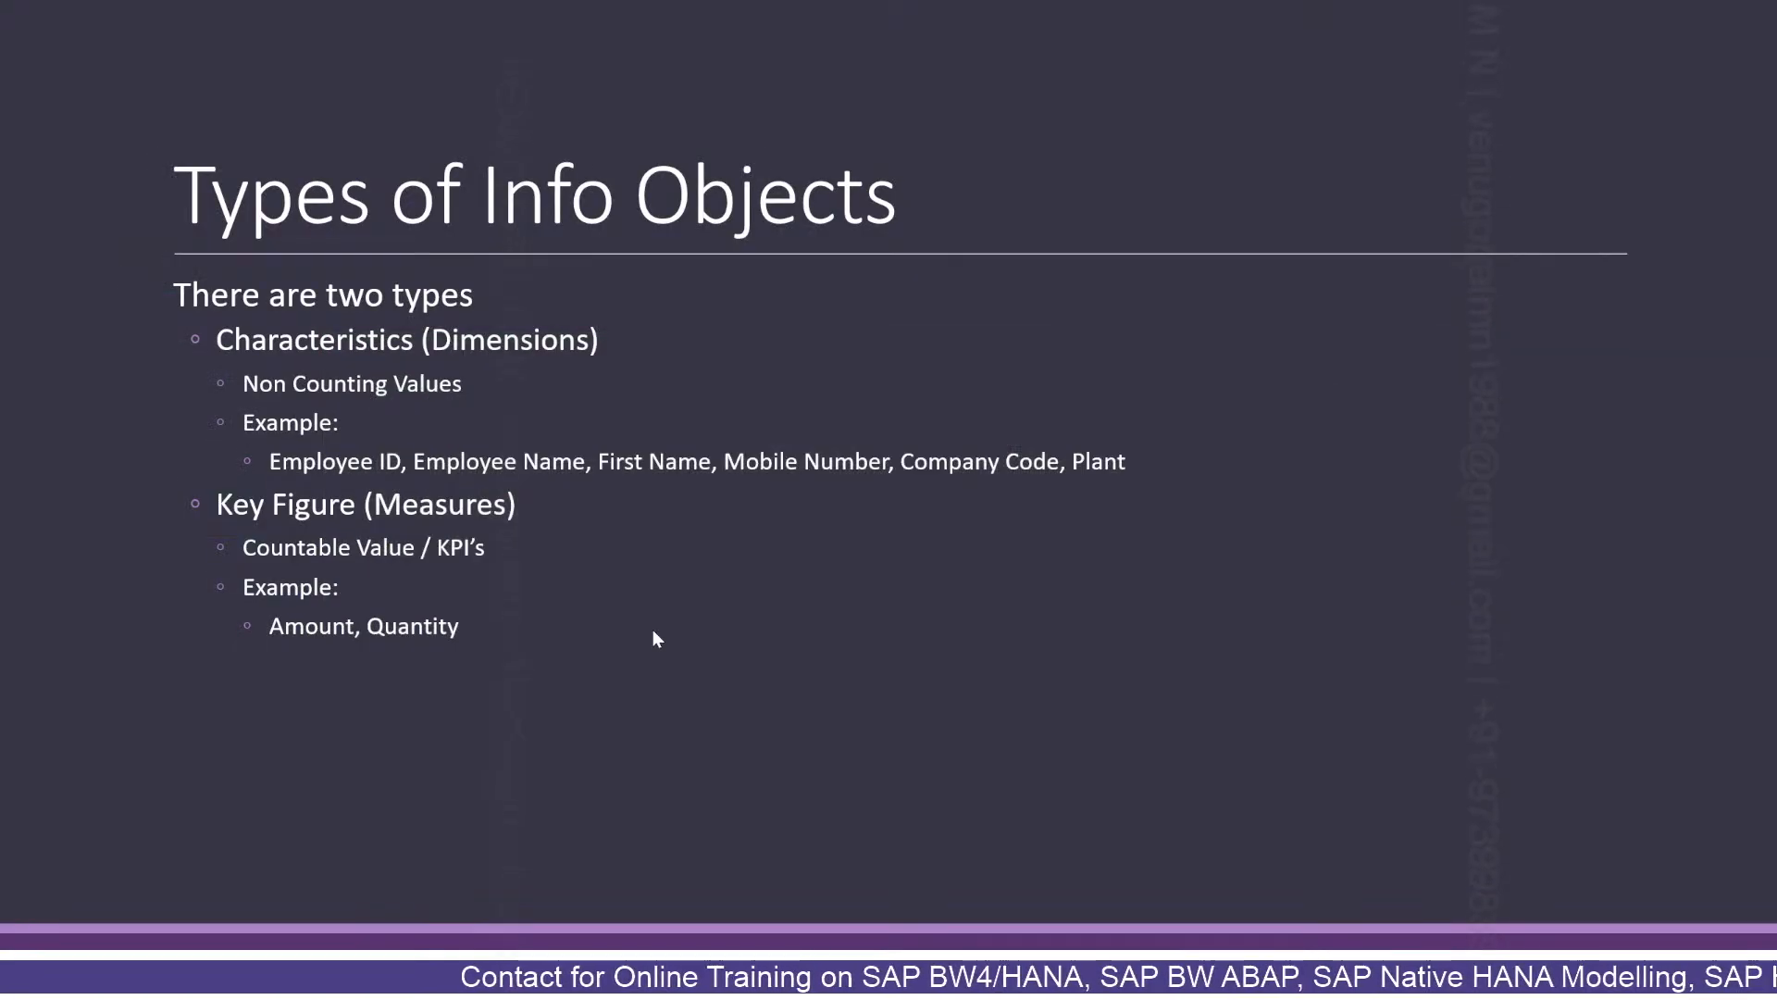
Return to the slide show and display the SAP BW Info Objects slide full screen.
click(663, 629)
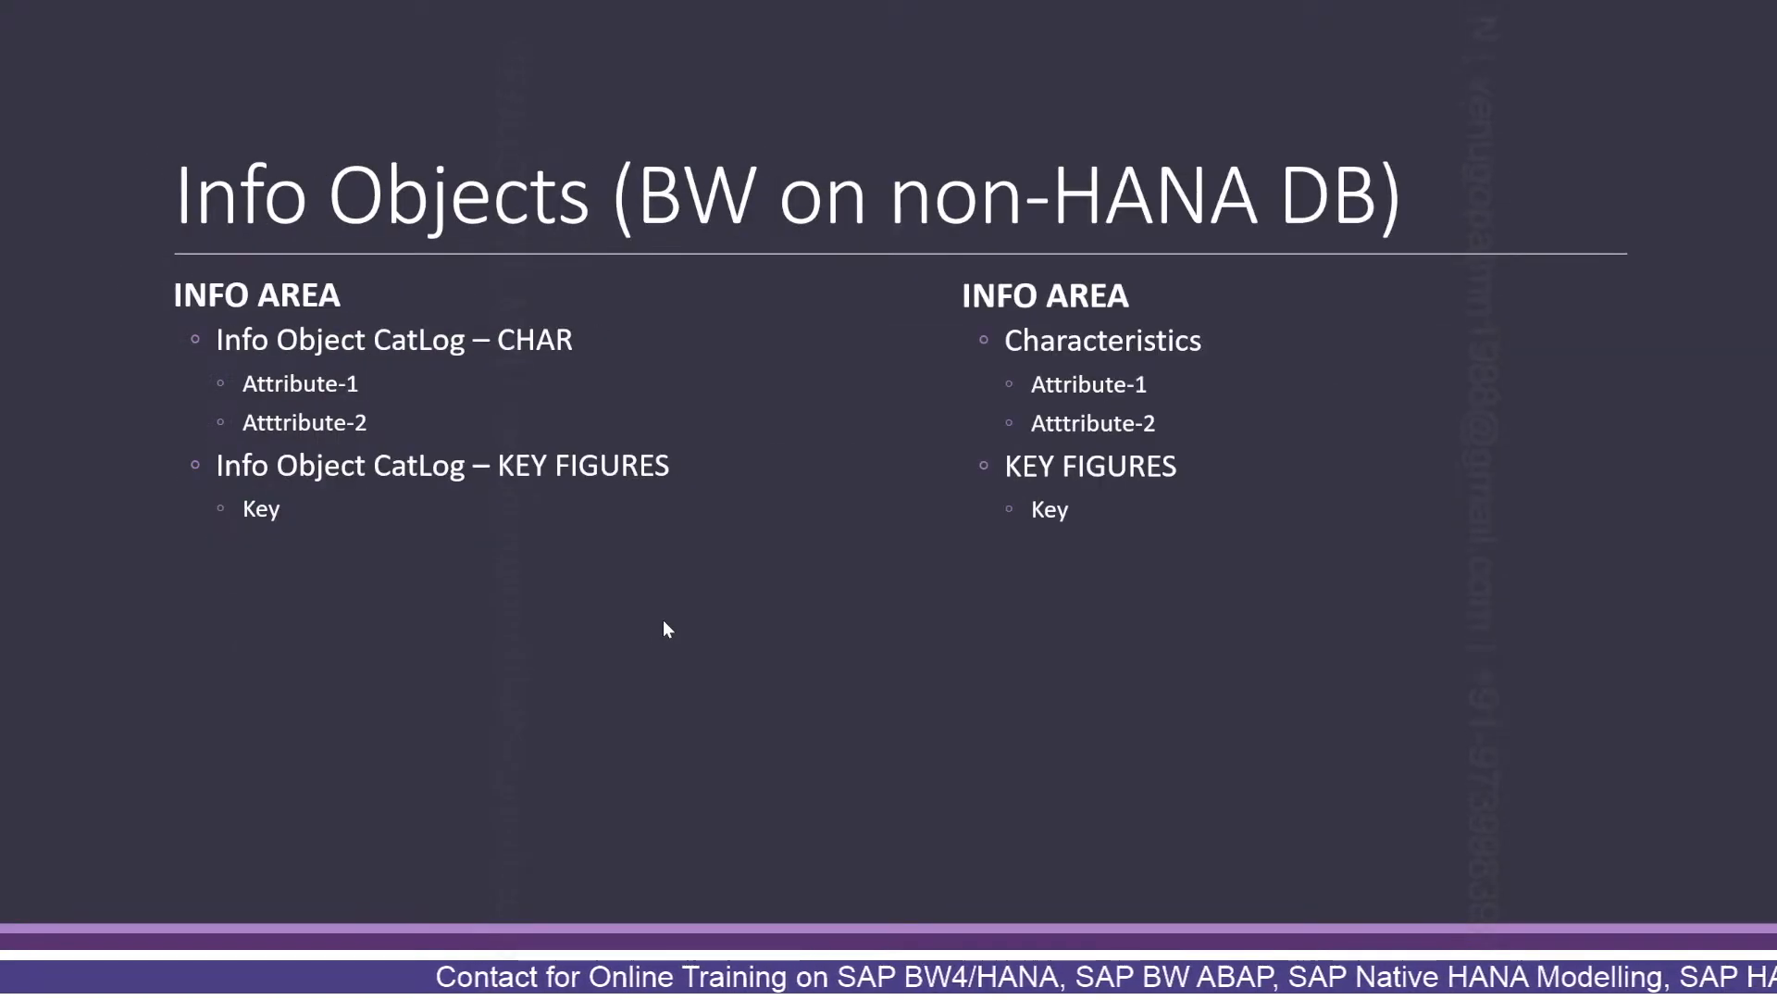
key(minus)
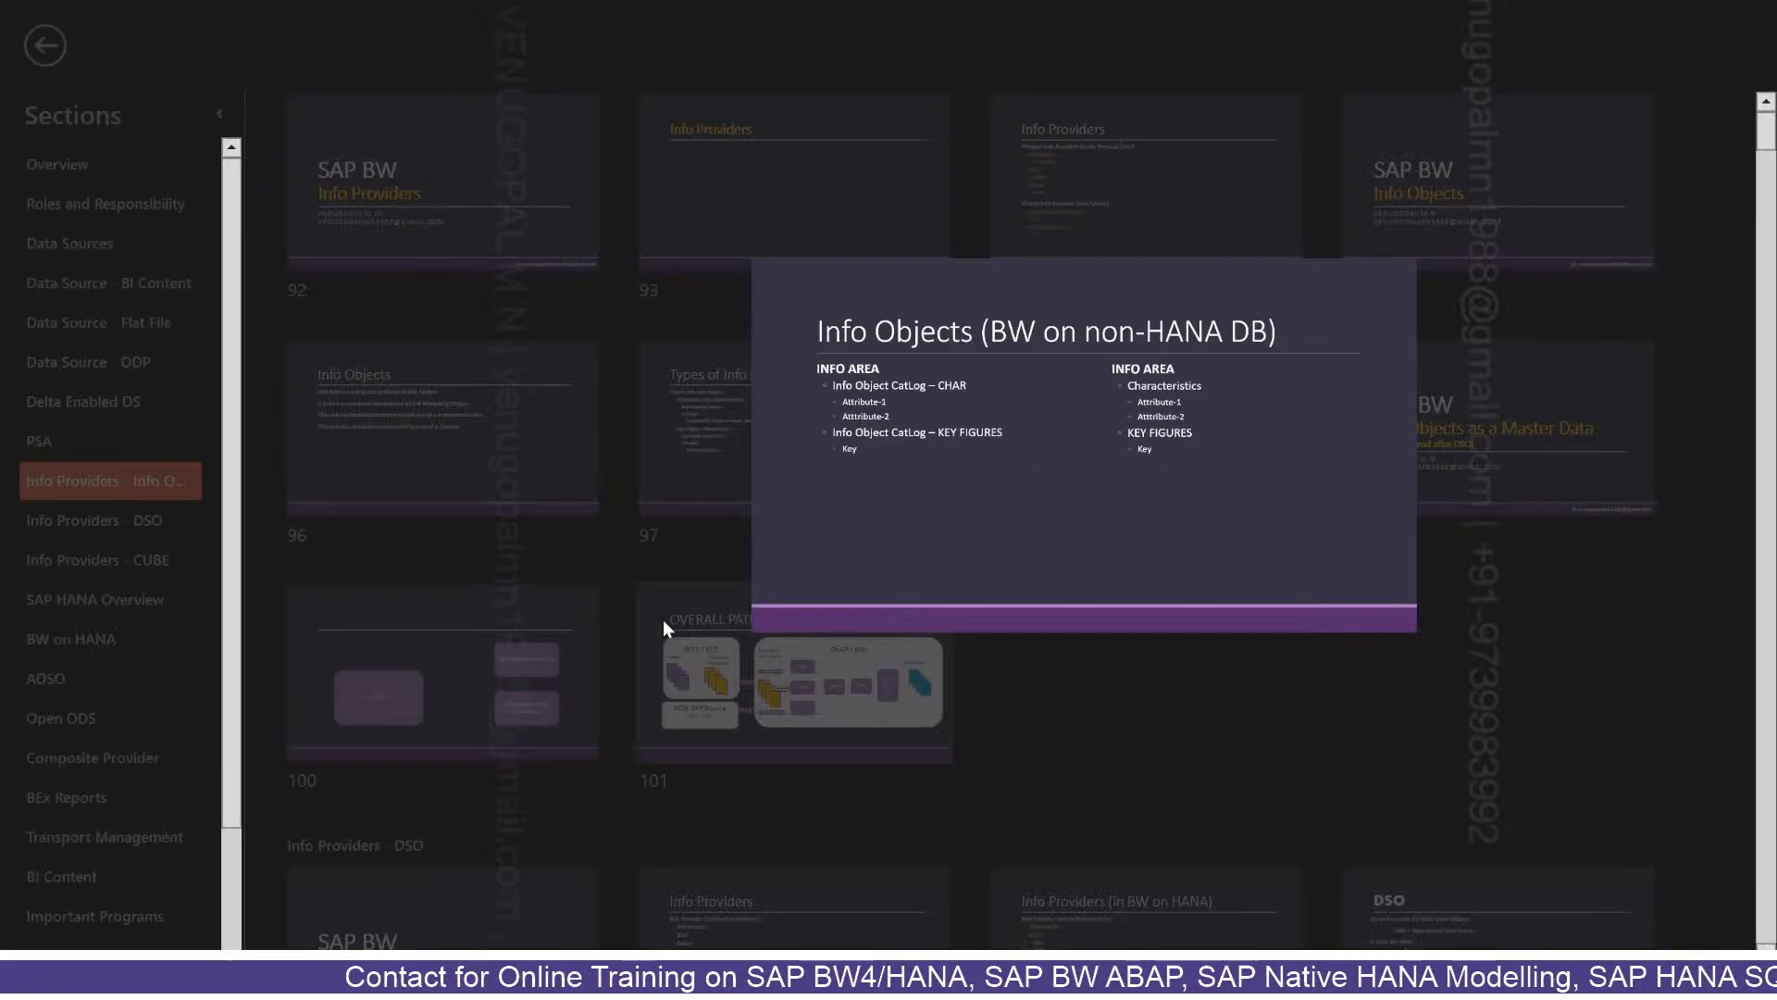
click(1469, 233)
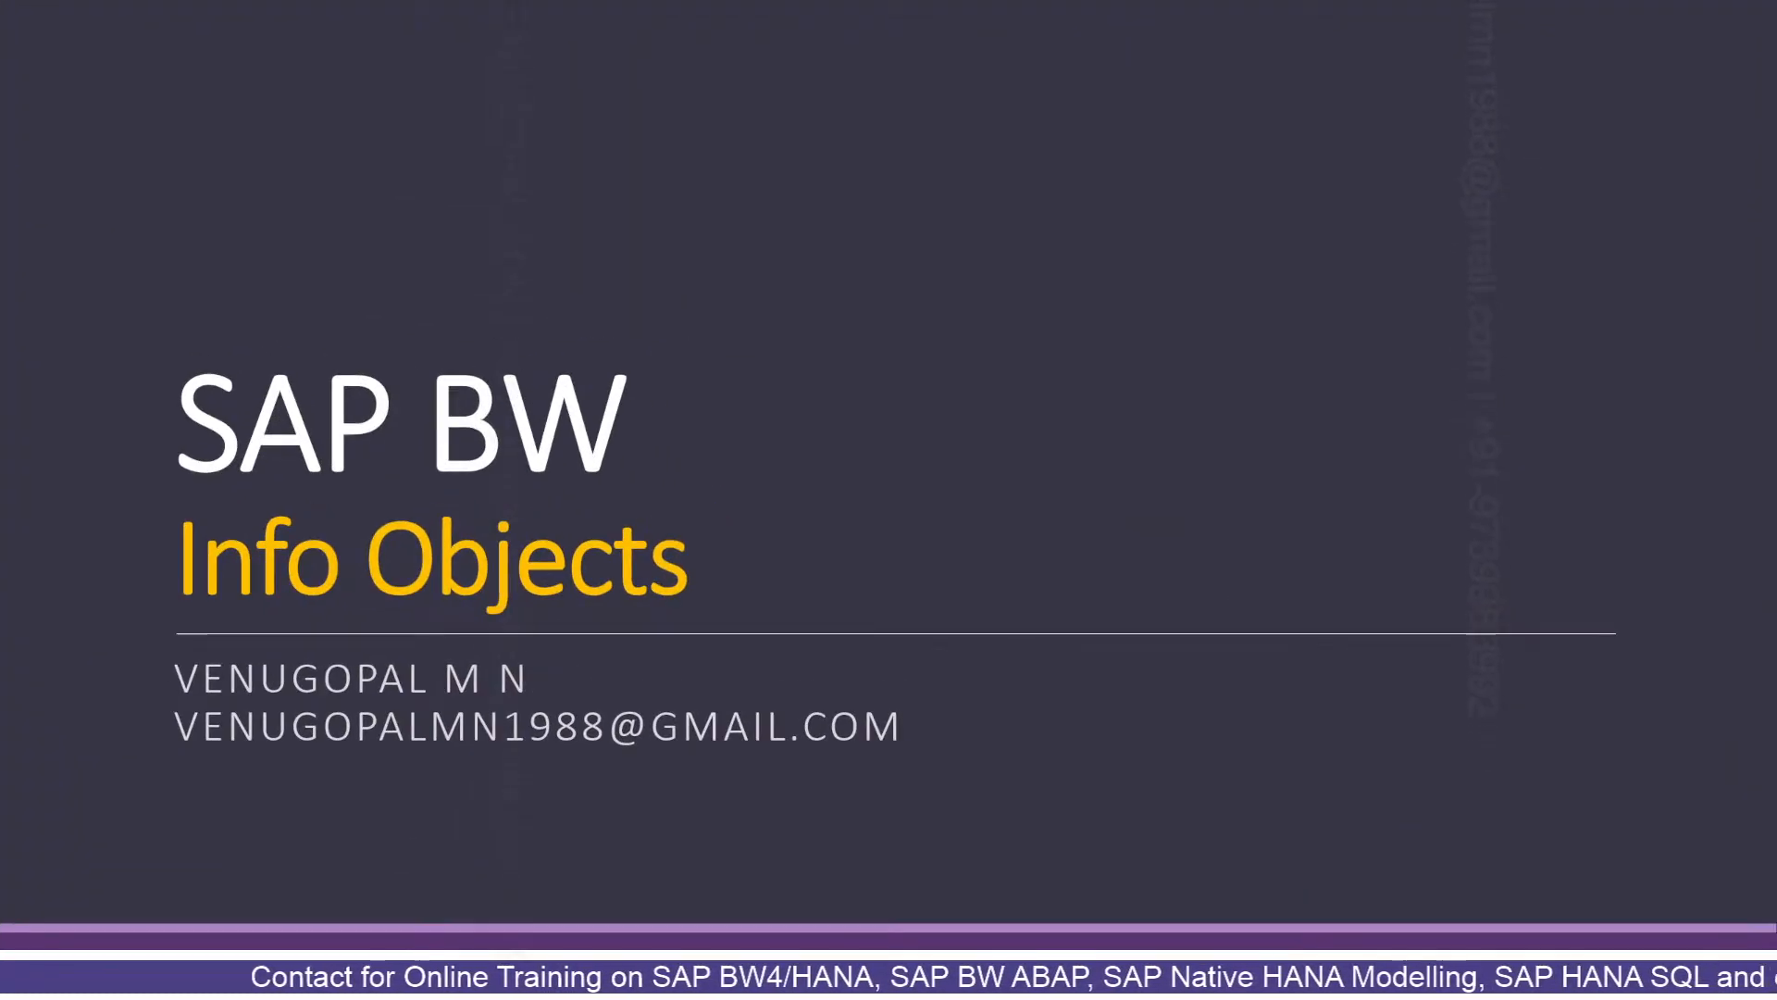